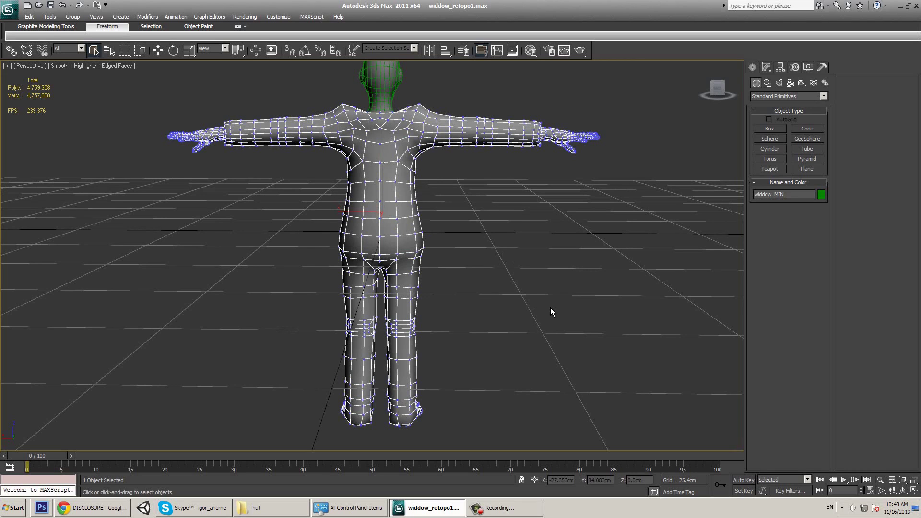
- Check the vertex and face counts of the body mesh and the head mesh in their object properties
key(alt+p)
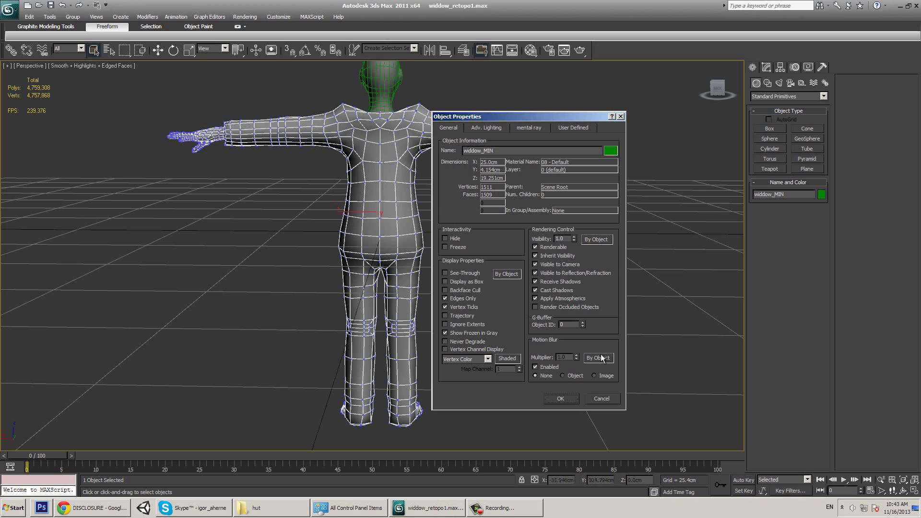
click(561, 402)
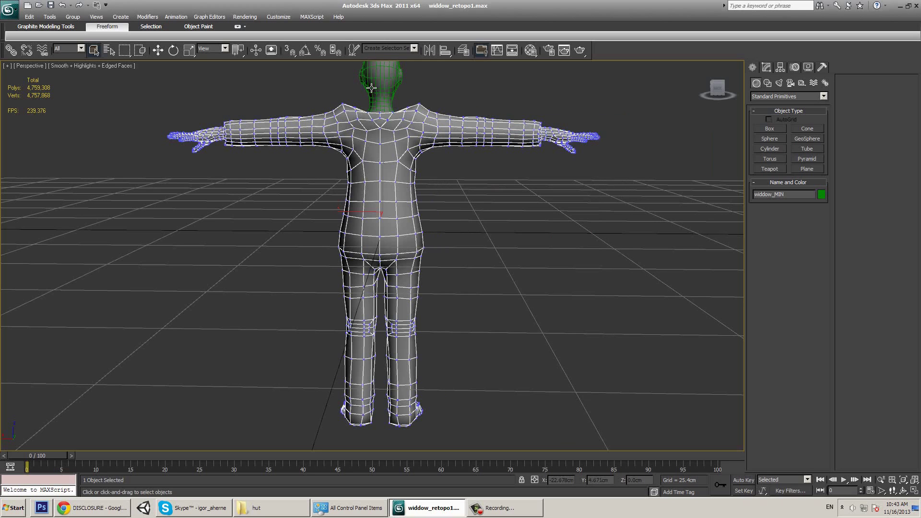
key(ctrl+z)
right_click(456, 158)
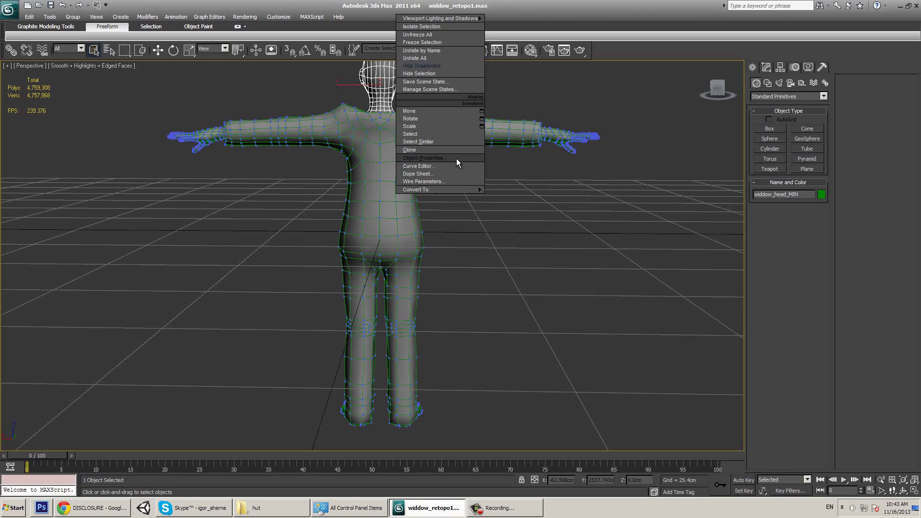
click(456, 158)
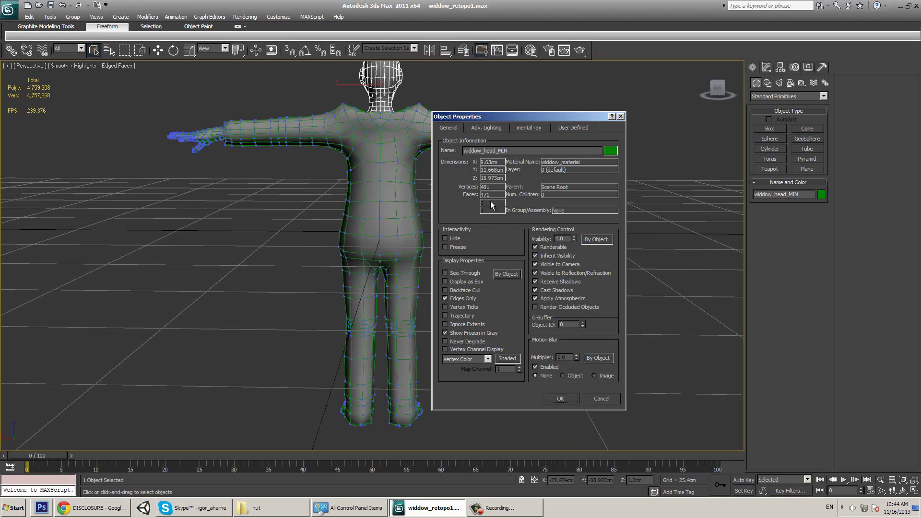
click(560, 399)
click(392, 85)
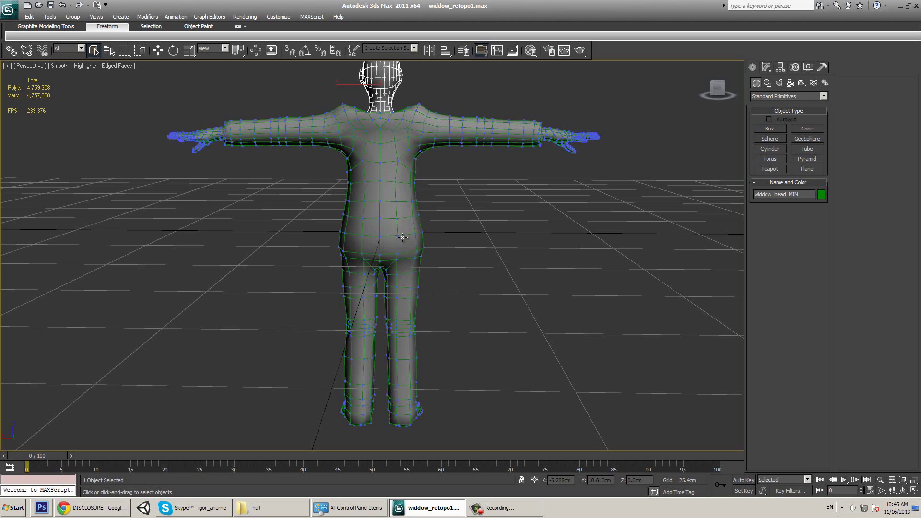
- Examine the low-poly body's edge flow around the legs, torso, arm and hand
key(alt+Tab)
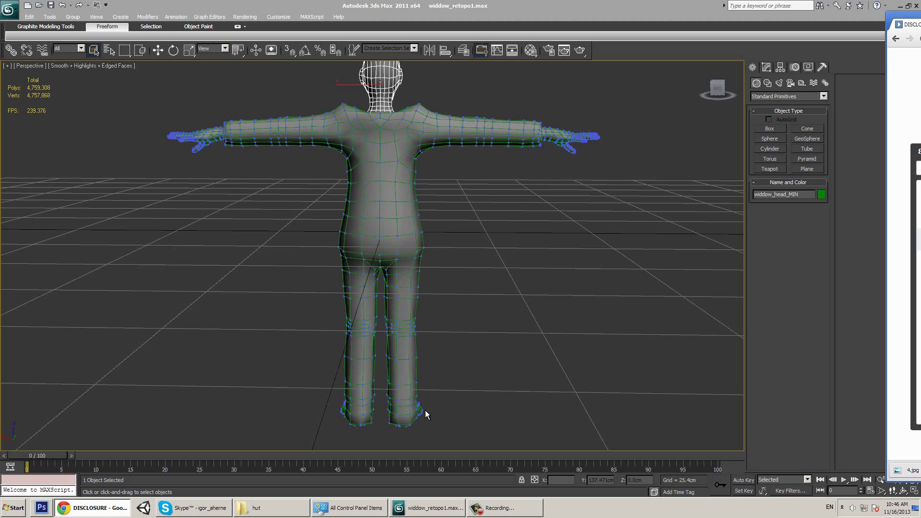
alt+middle_drag(481, 225, 524, 257)
scroll(386, 306, up, 5)
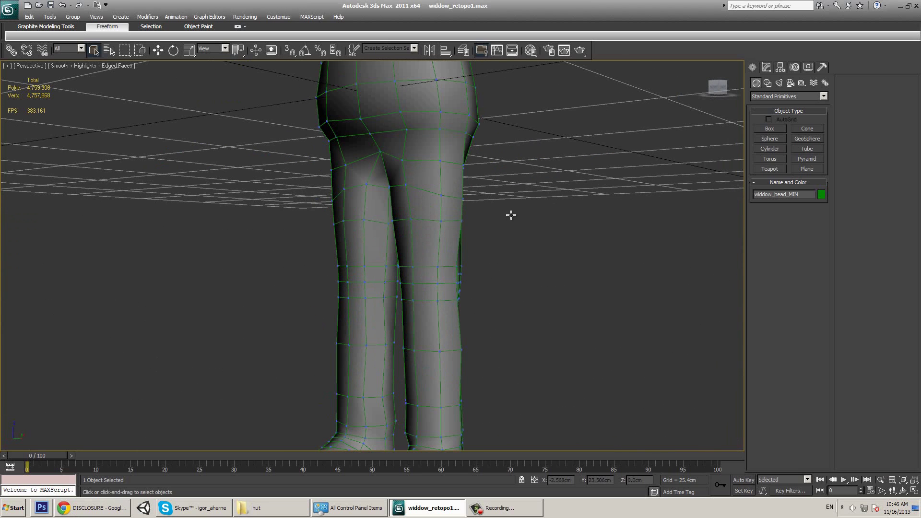
middle_drag(510, 214, 495, 155)
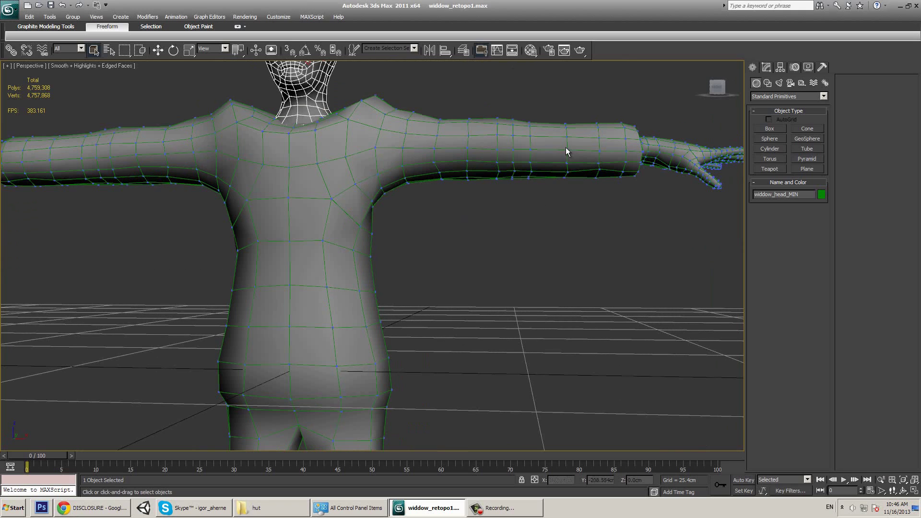
scroll(672, 208, up, 6)
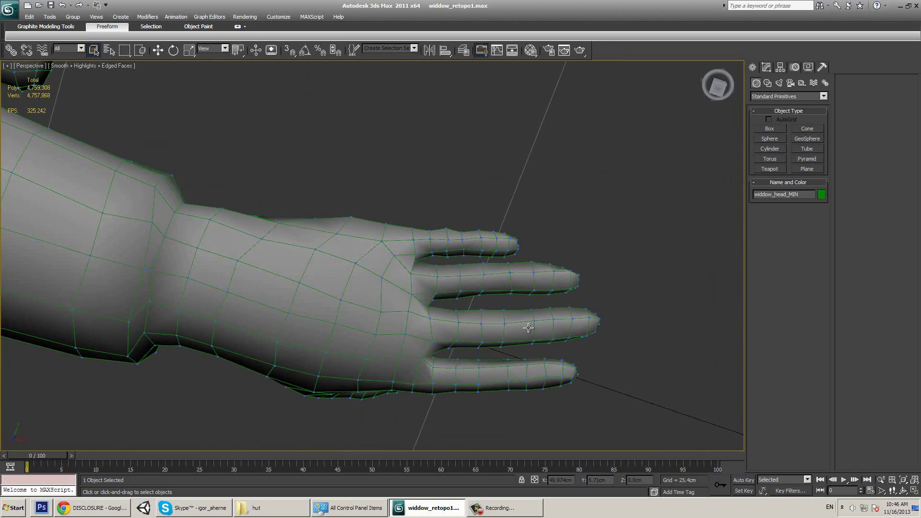
middle_drag(507, 345, 474, 340)
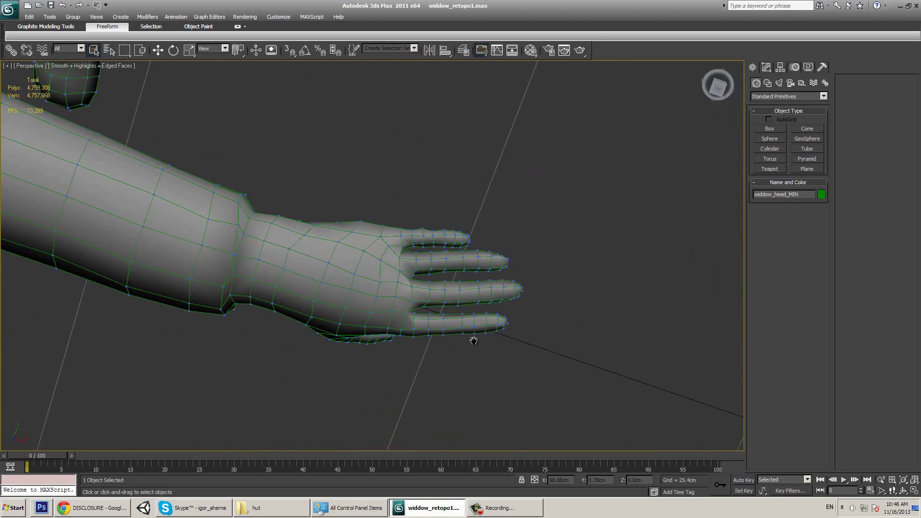
scroll(439, 243, down, 4)
scroll(413, 249, down, 3)
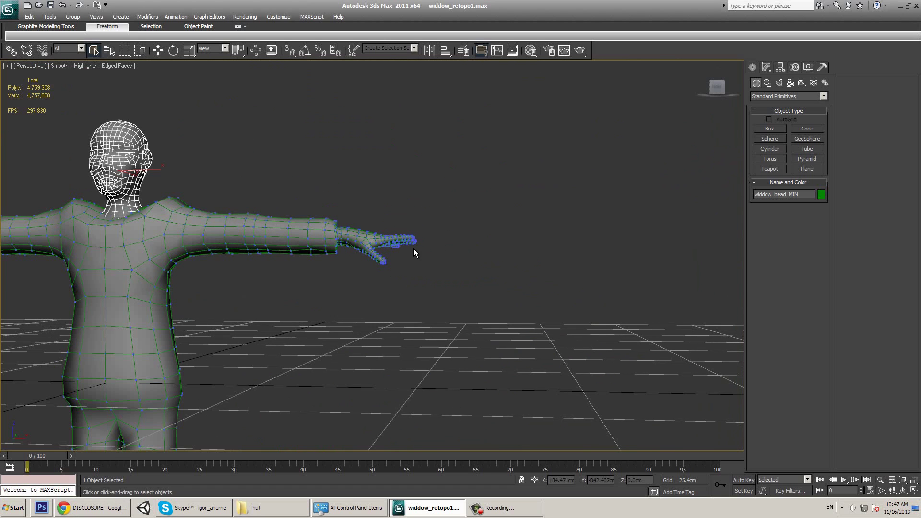
alt+middle_drag(437, 215, 324, 193)
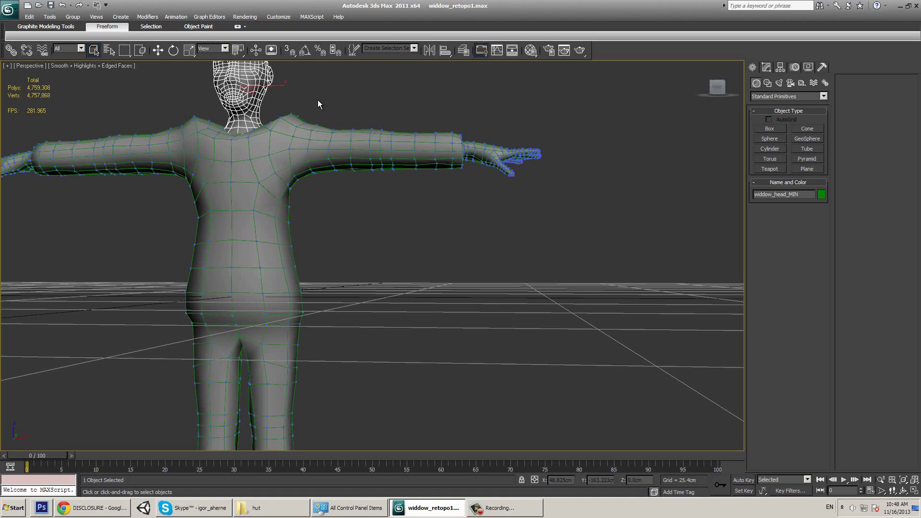
- Save the scene
key(ctrl+s)
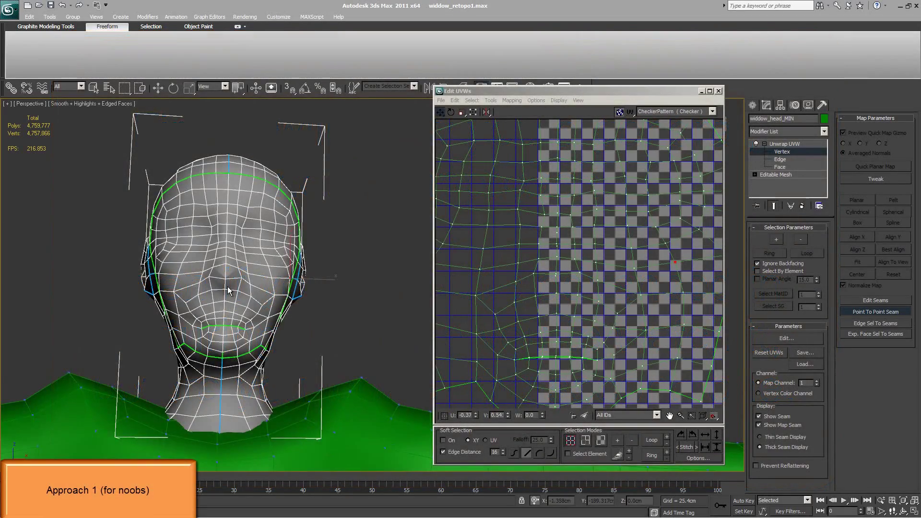
- Examine the UV seams on the head around the face, ear, neck, back of the skull and forehead
alt+middle_drag(227, 286, 278, 422)
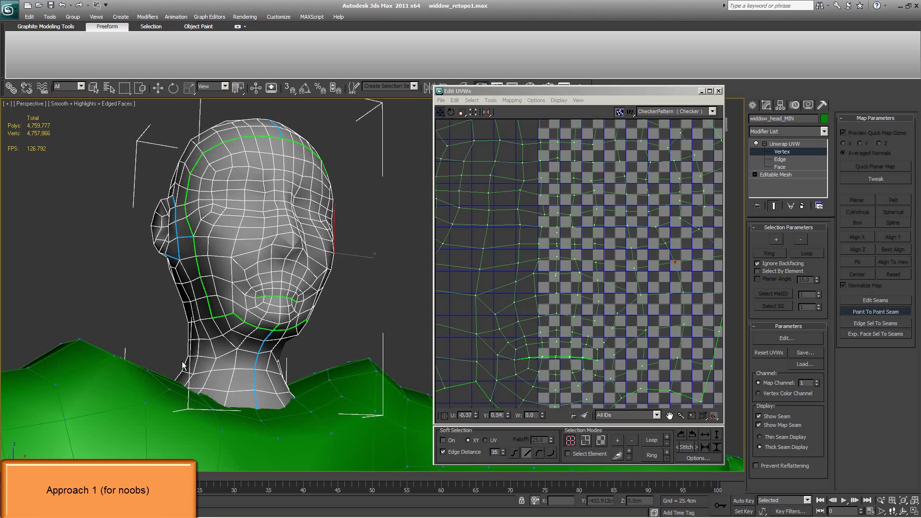
alt+middle_drag(269, 364, 307, 359)
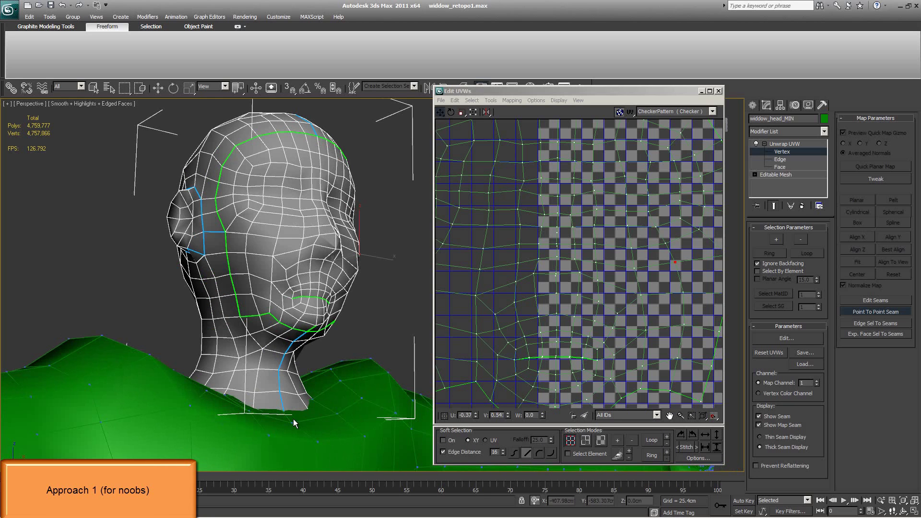
alt+middle_drag(293, 419, 327, 286)
click(297, 283)
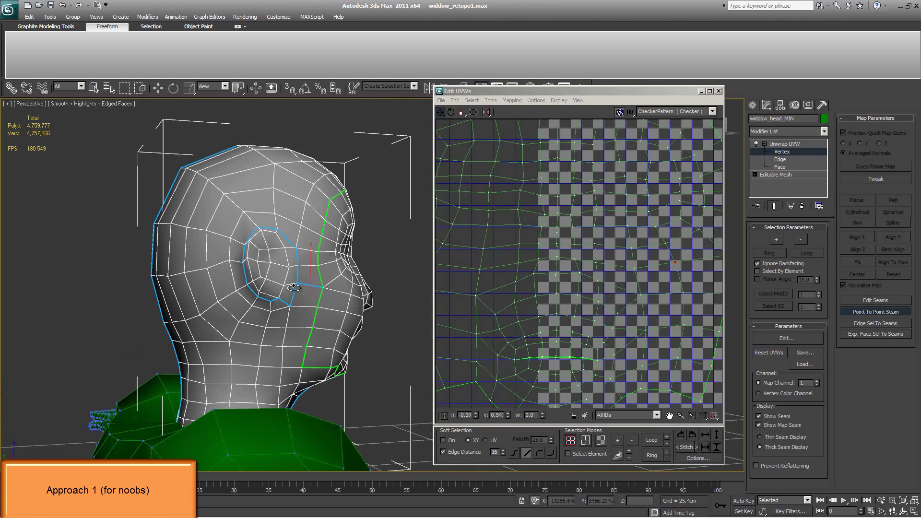
alt+middle_drag(254, 283, 247, 412)
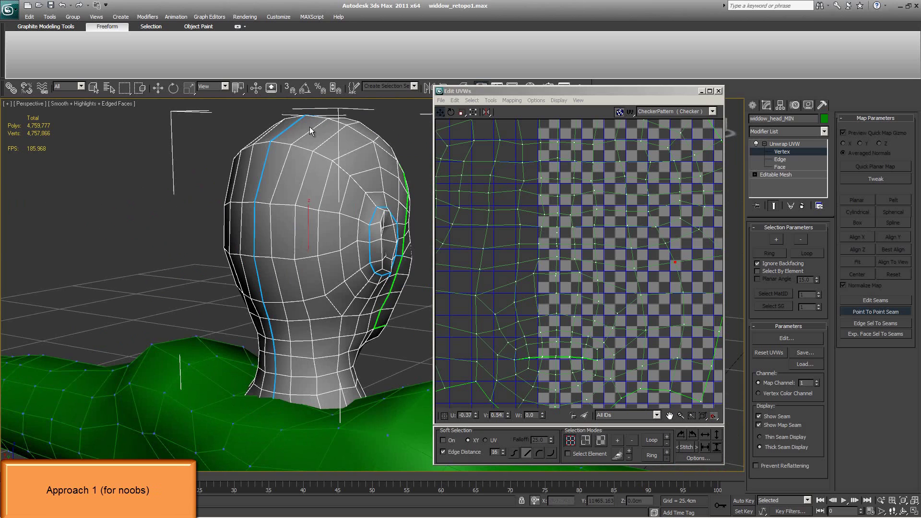
alt+middle_drag(310, 126, 344, 134)
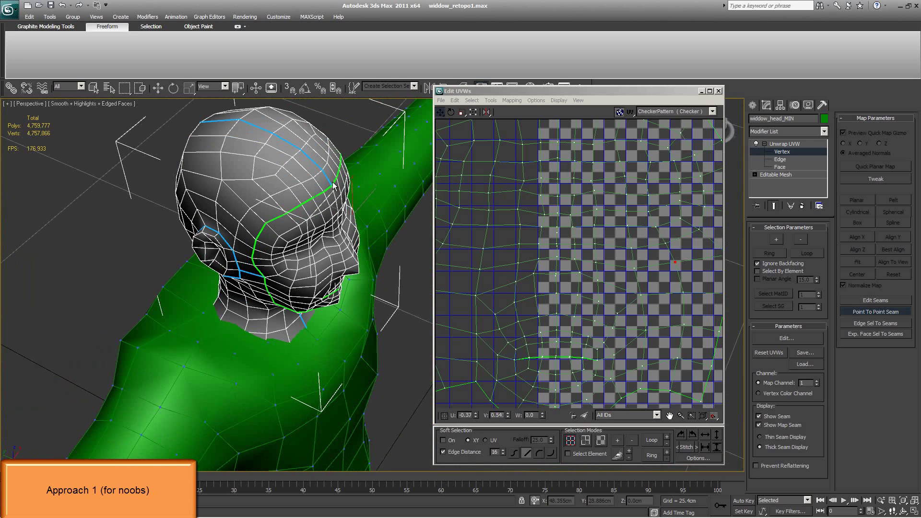
alt+middle_drag(267, 262, 338, 368)
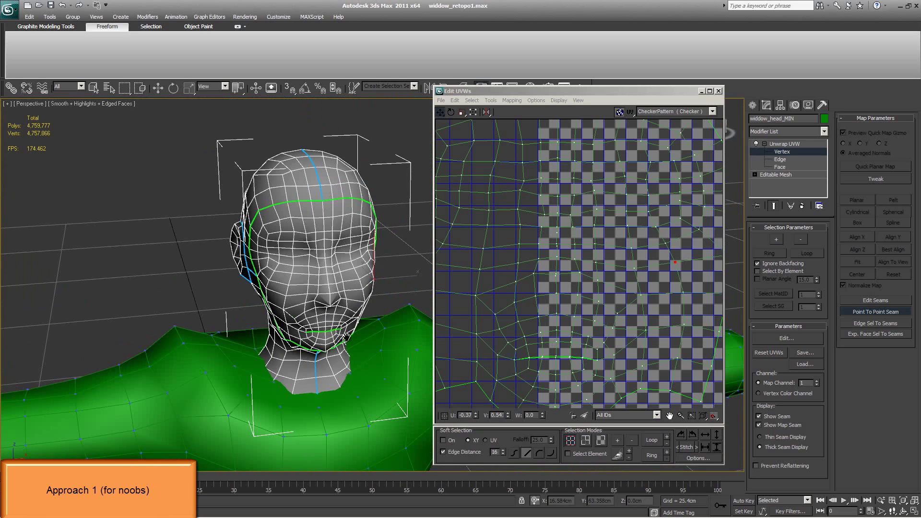
- Inspect the seam inside the mouth in wireframe display, then return to shaded display of the head
scroll(355, 331, up, 3)
scroll(282, 325, up, 2)
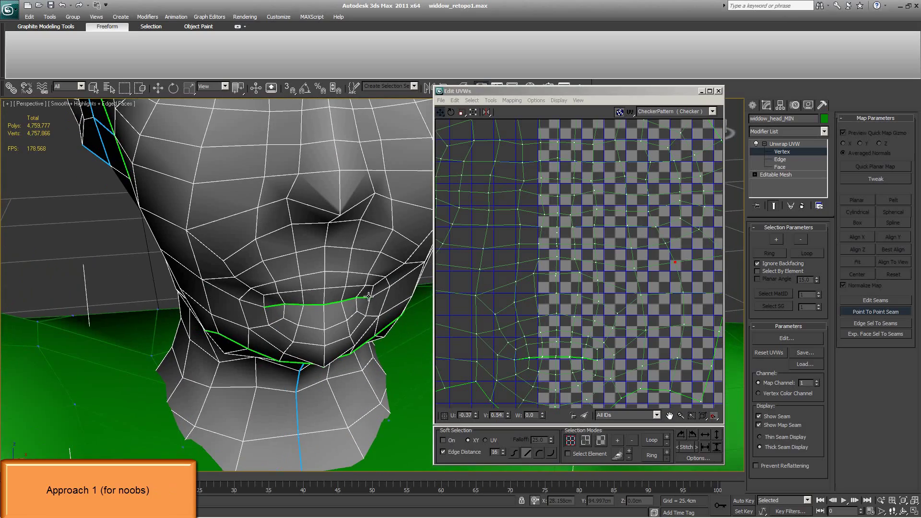
key(F3)
mouse_move(369, 296)
alt+middle_down()
mouse_move(366, 308)
mouse_move(290, 262)
mouse_move(338, 263)
alt+middle_up()
scroll(366, 309, up, 3)
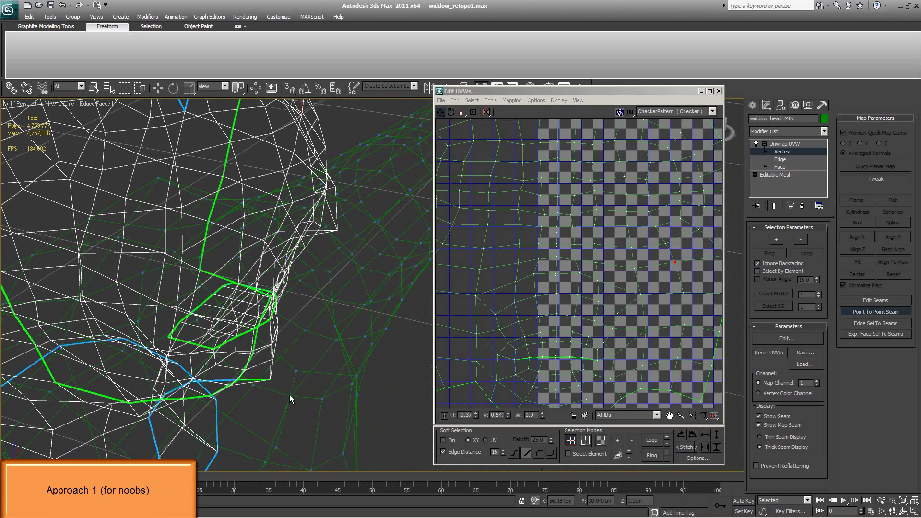
alt+middle_drag(290, 399, 222, 347)
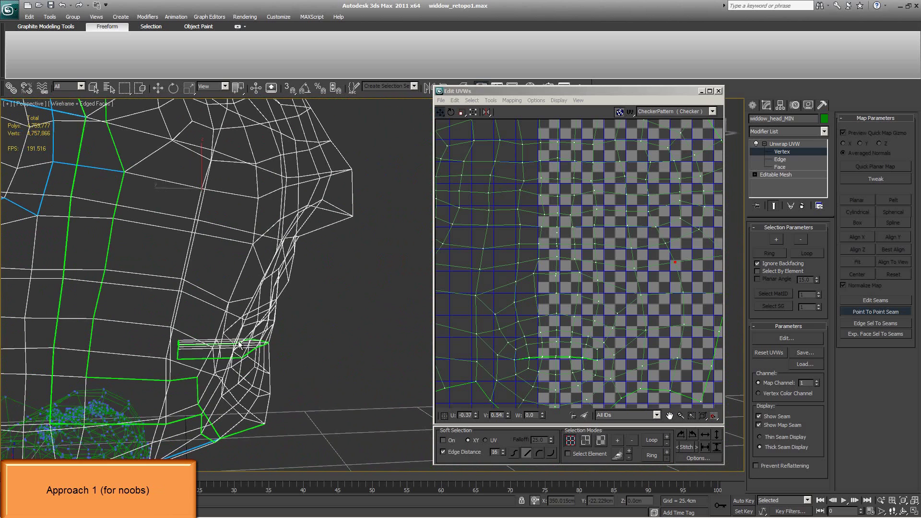
mouse_move(242, 342)
alt+middle_down()
mouse_move(230, 348)
mouse_move(237, 354)
alt+middle_up()
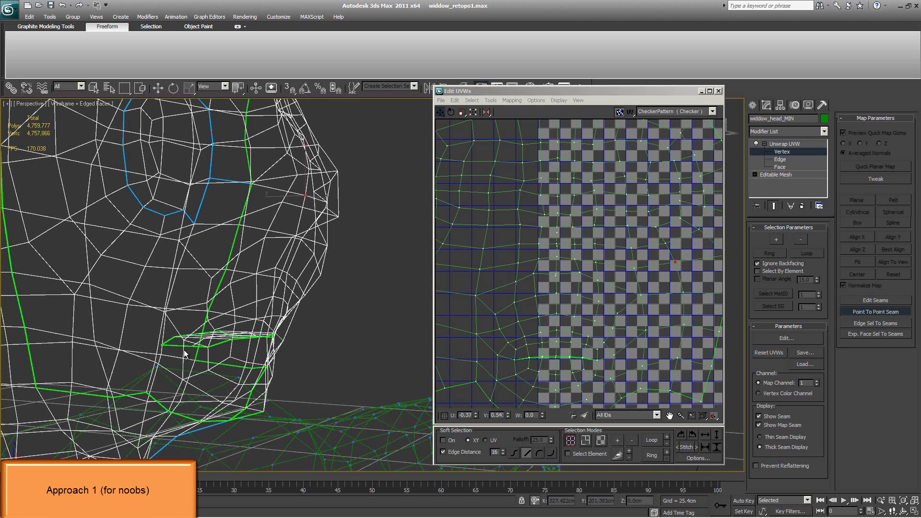
alt+middle_drag(266, 359, 184, 366)
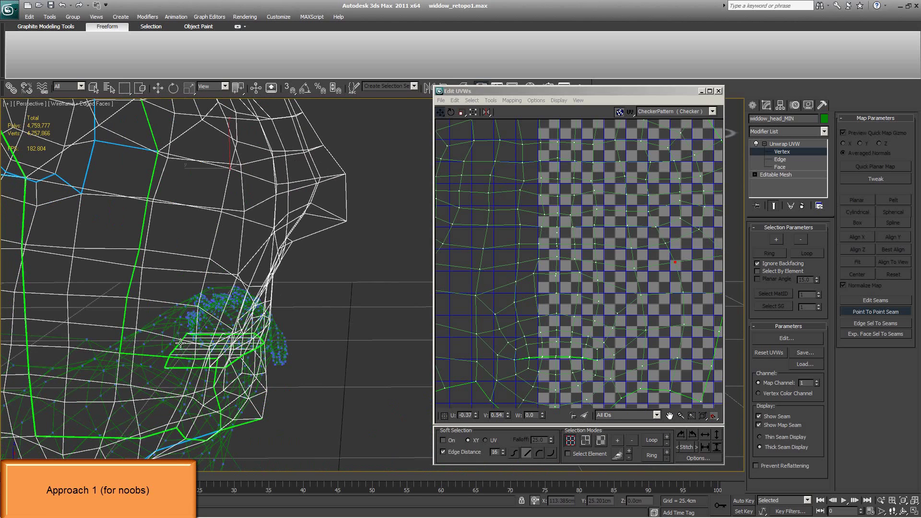
alt+middle_drag(255, 353, 329, 319)
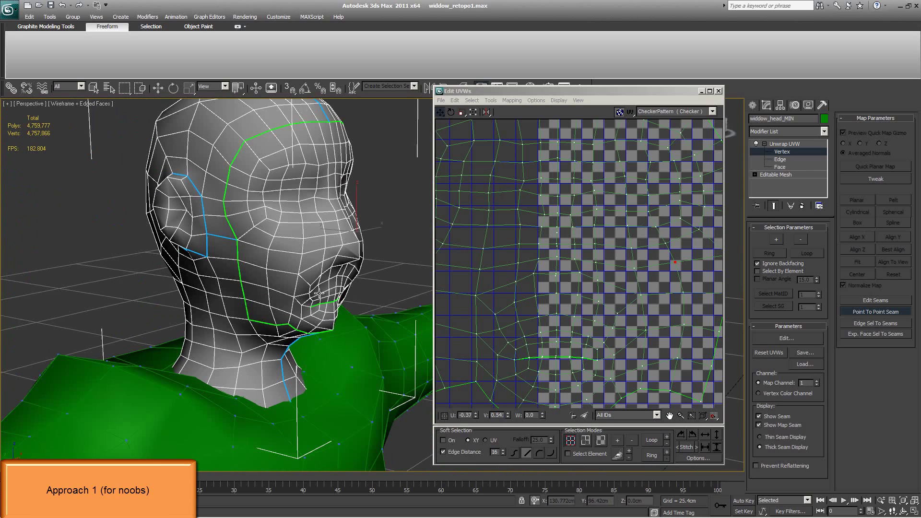
alt+middle_drag(319, 278, 299, 349)
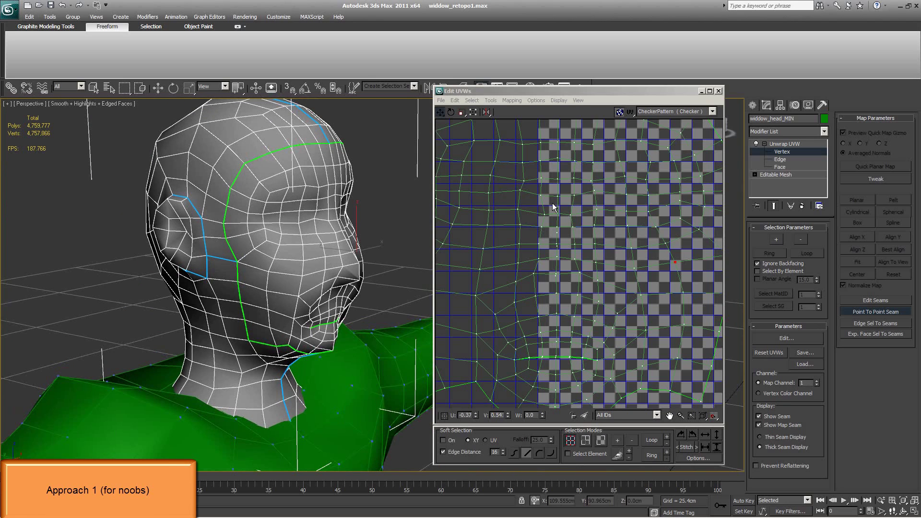
- Reopen the UV editor and select the face shell's vertices to compare it with the head's other UV shells
click(718, 91)
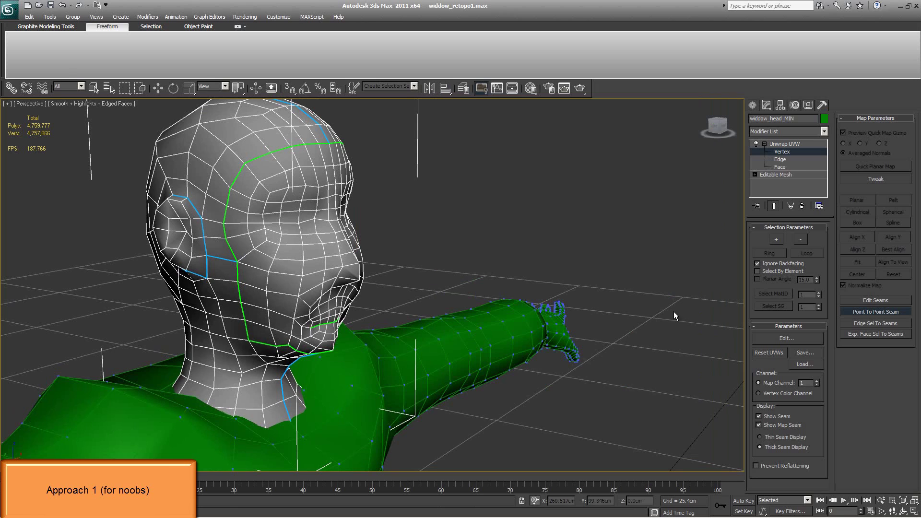
click(781, 339)
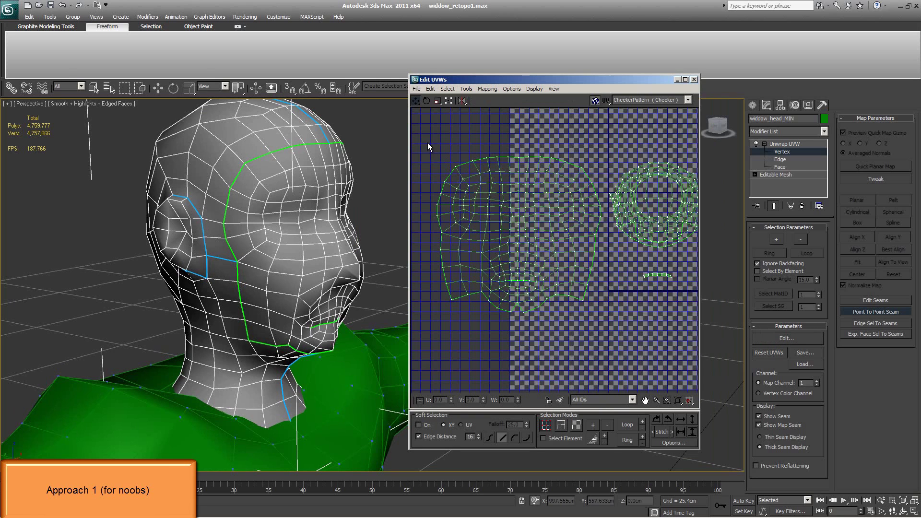
drag(430, 143, 428, 139)
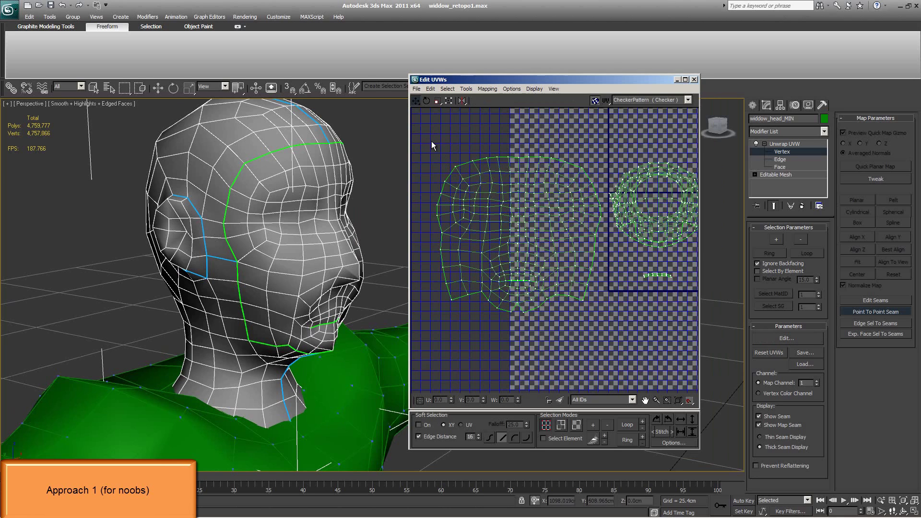
drag(431, 141, 607, 343)
middle_drag(614, 209, 485, 177)
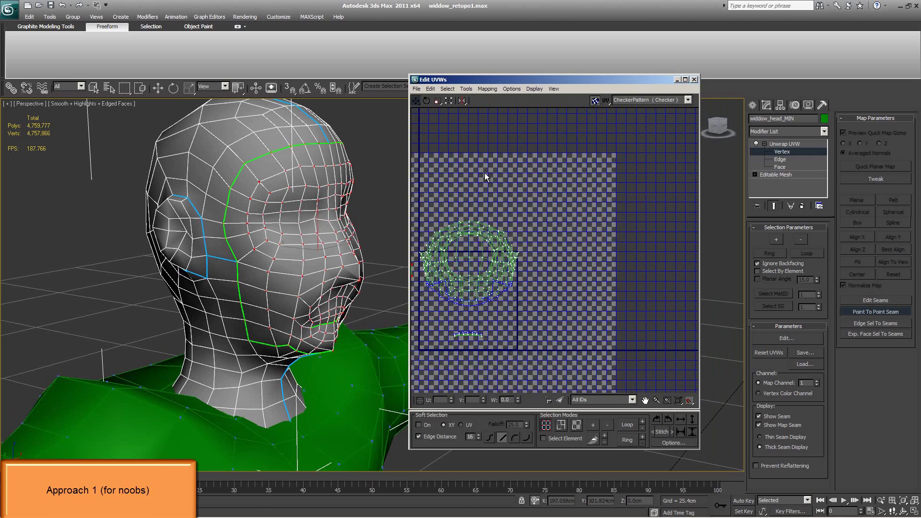
middle_drag(609, 174, 695, 134)
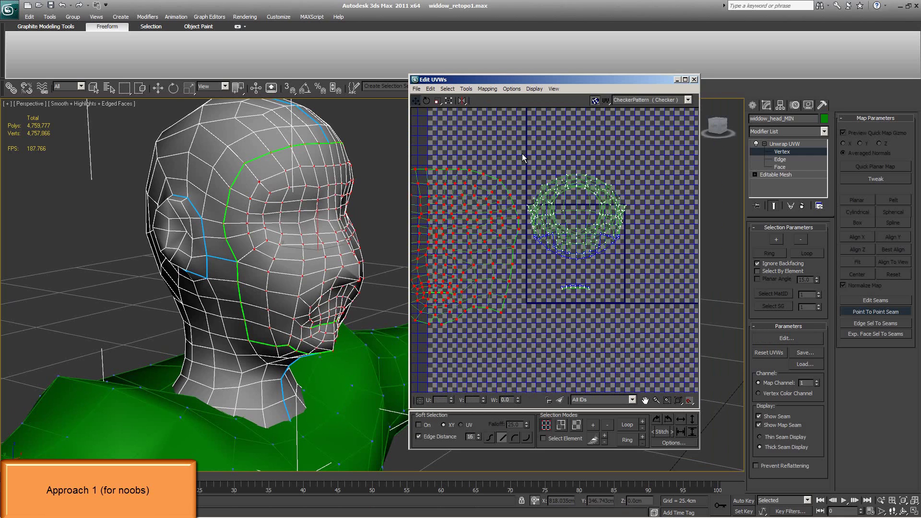
- Select one polygon on the side of the neck and expand the face selection to the surrounding seams
key(3)
alt+middle_drag(288, 287, 226, 379)
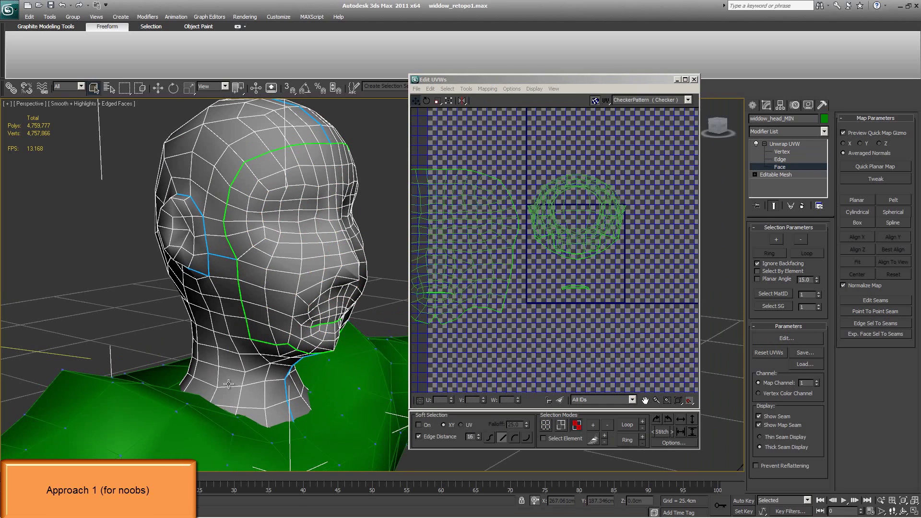
click(222, 387)
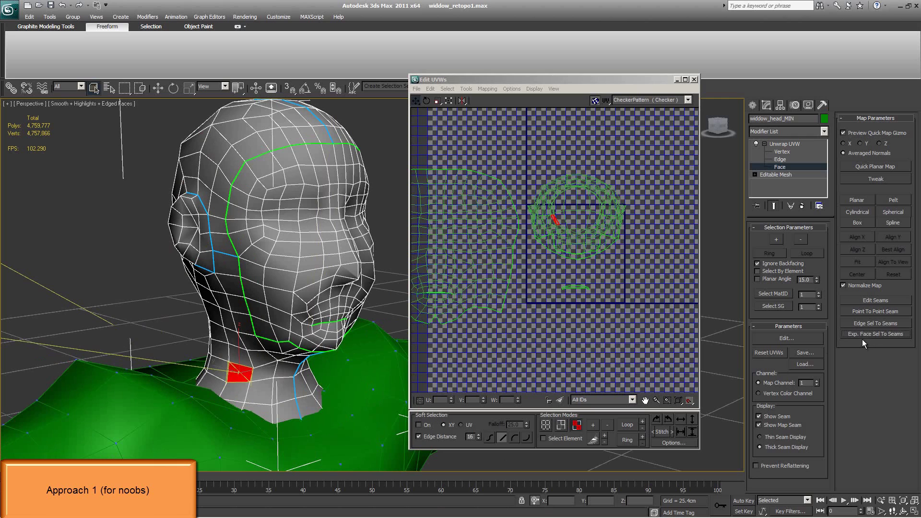
click(861, 335)
click(265, 144)
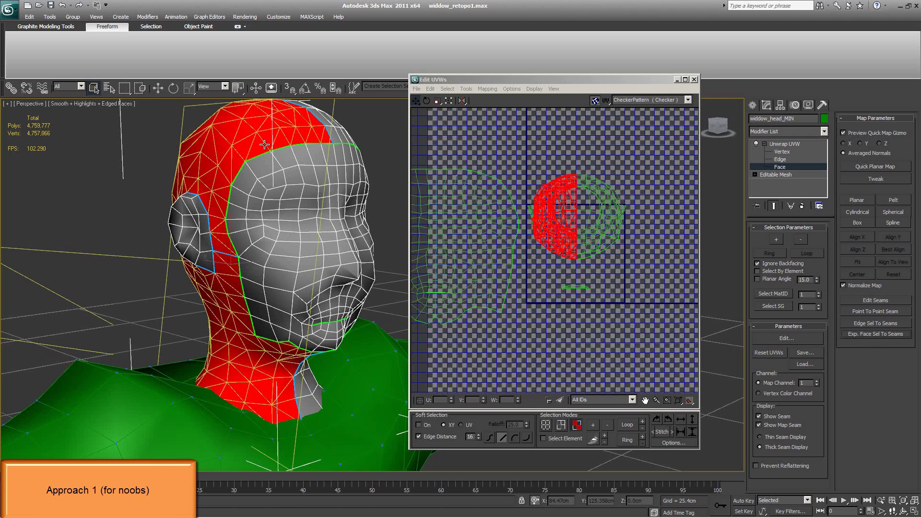
alt+middle_drag(305, 236, 297, 272)
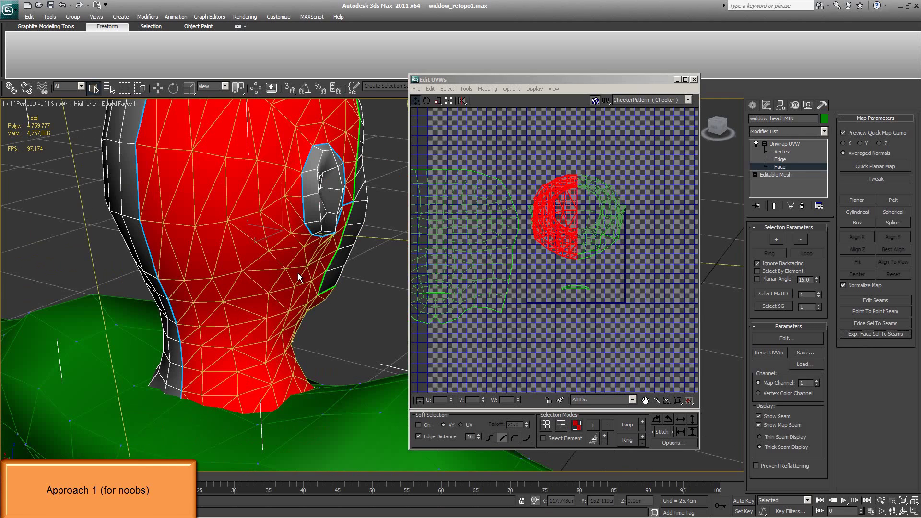
- Apply pelt mapping to the selected side of the head and neck and relax its UVs
click(888, 200)
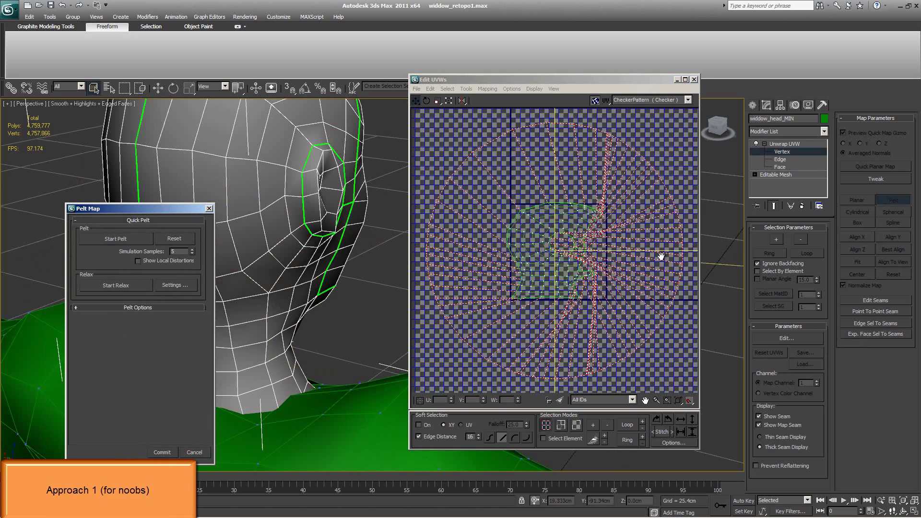
scroll(565, 254, up, 3)
scroll(528, 288, down, 4)
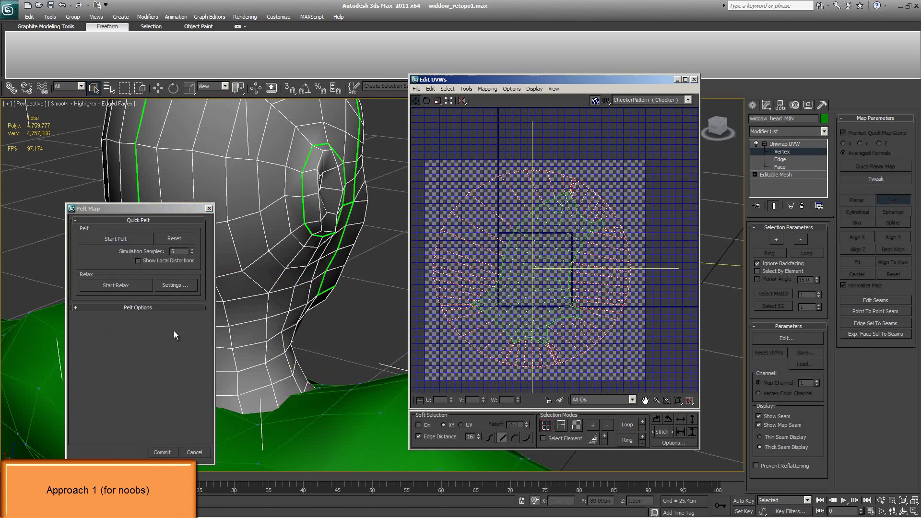
click(125, 284)
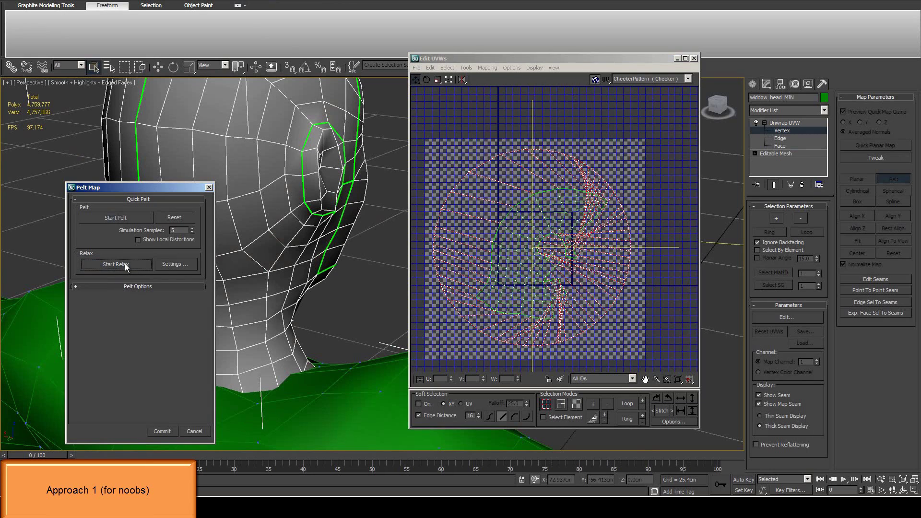
click(330, 196)
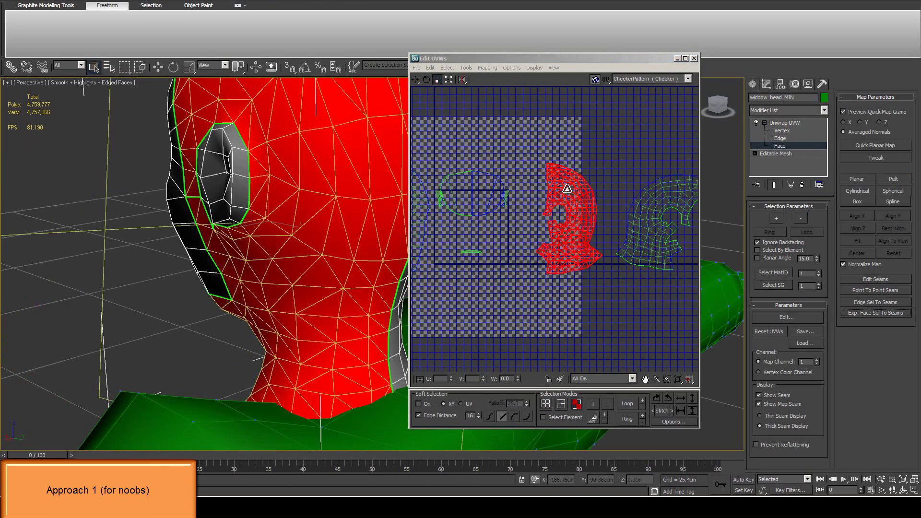
- Scale both side-of-head shells down to a similar size in the UV editor
drag(567, 188, 584, 221)
drag(620, 151, 749, 268)
key(ctrl+z)
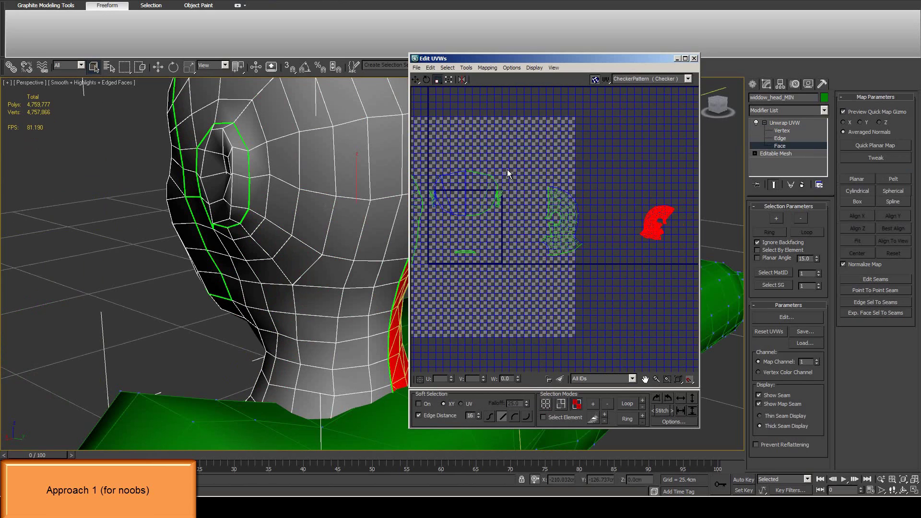
drag(507, 168, 600, 297)
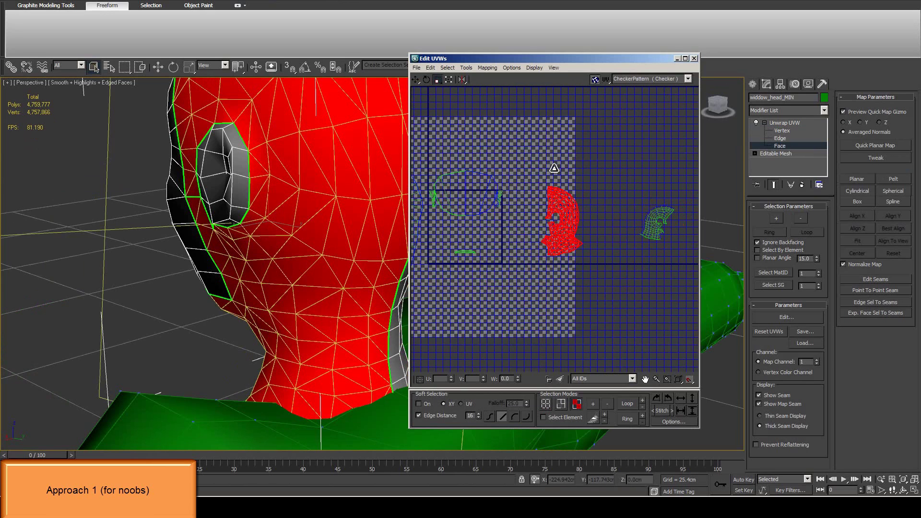
drag(582, 221, 576, 226)
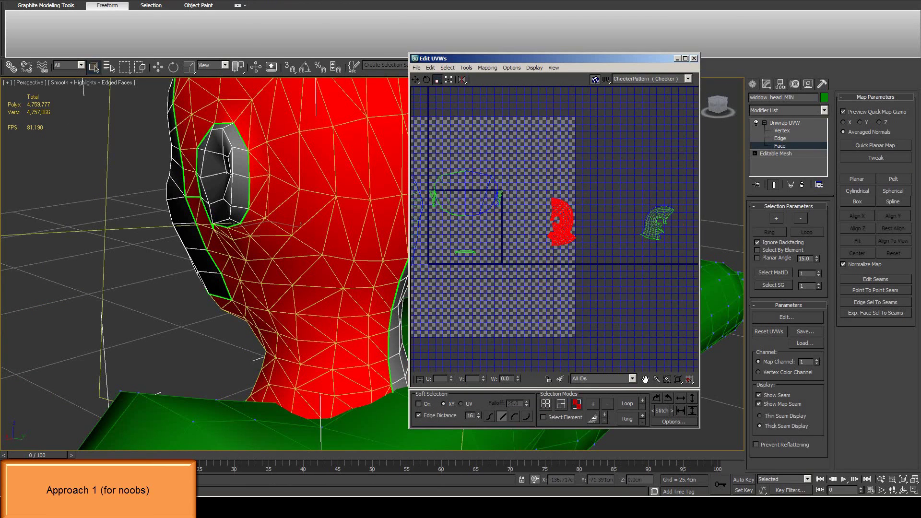
- Expand the face selection from the single neck polygon to its bounding seams
scroll(523, 216, up, 2)
scroll(461, 198, up, 3)
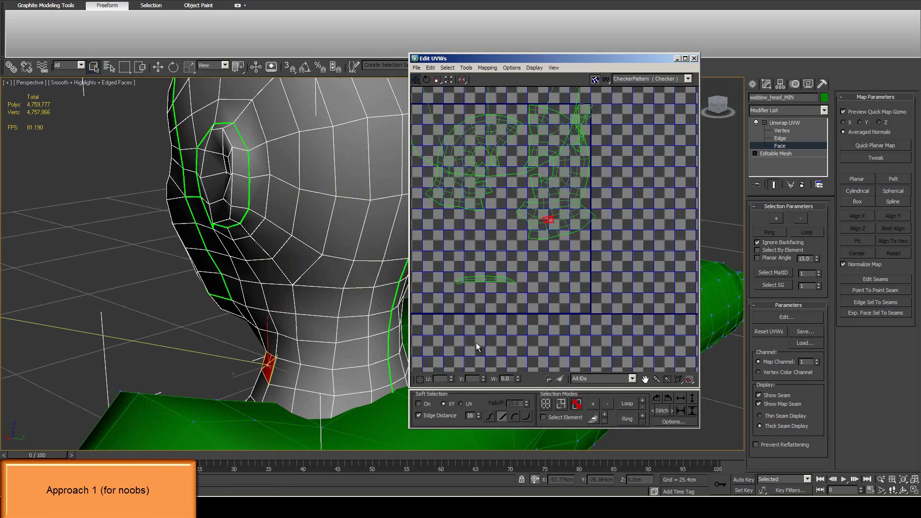
click(875, 313)
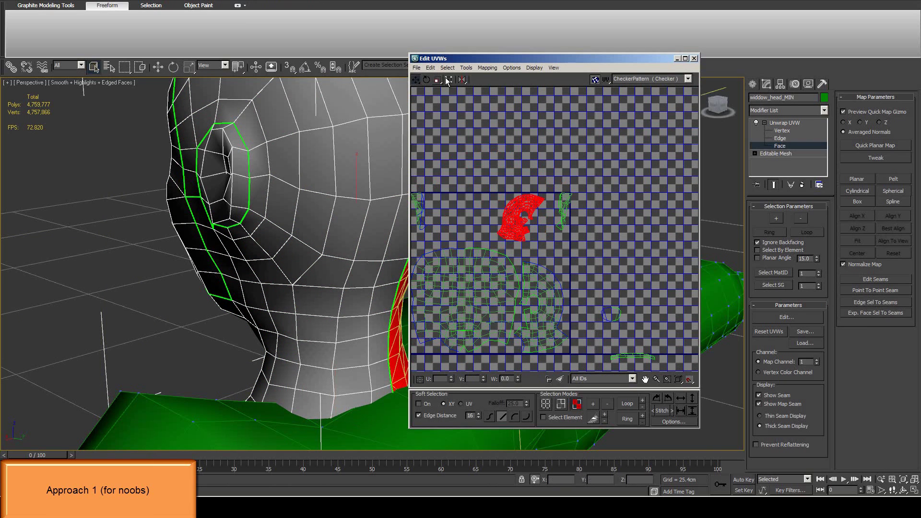
- Using Freeform mode, enlarge and turn the small side-of-head shell and place it above the large face shell
click(446, 80)
drag(499, 239, 480, 259)
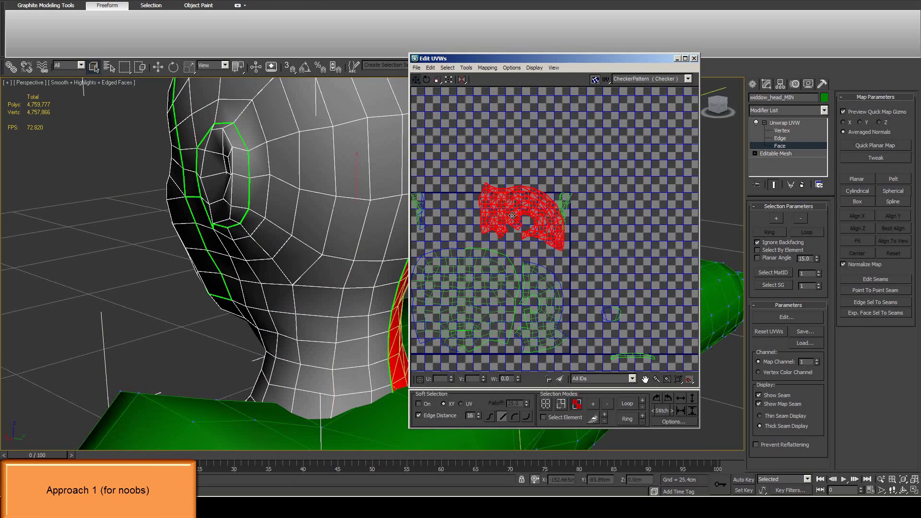
drag(508, 226, 485, 231)
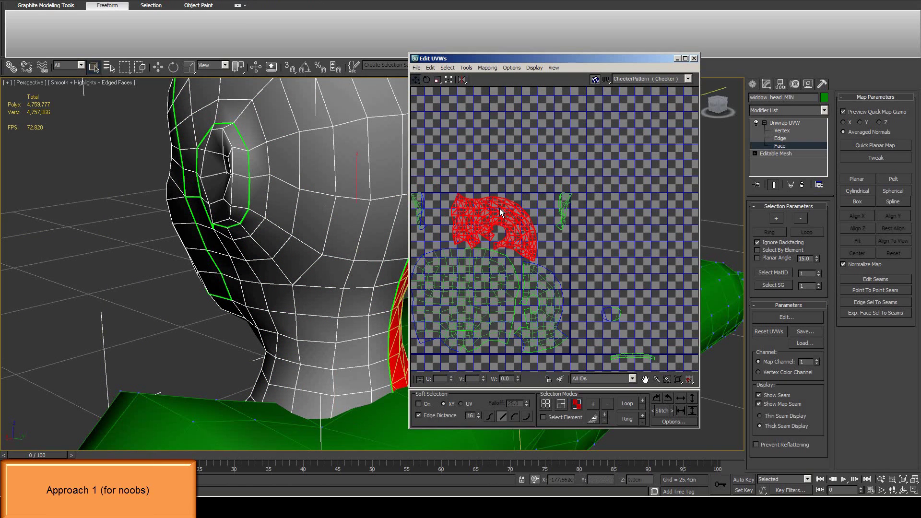
drag(505, 216, 536, 224)
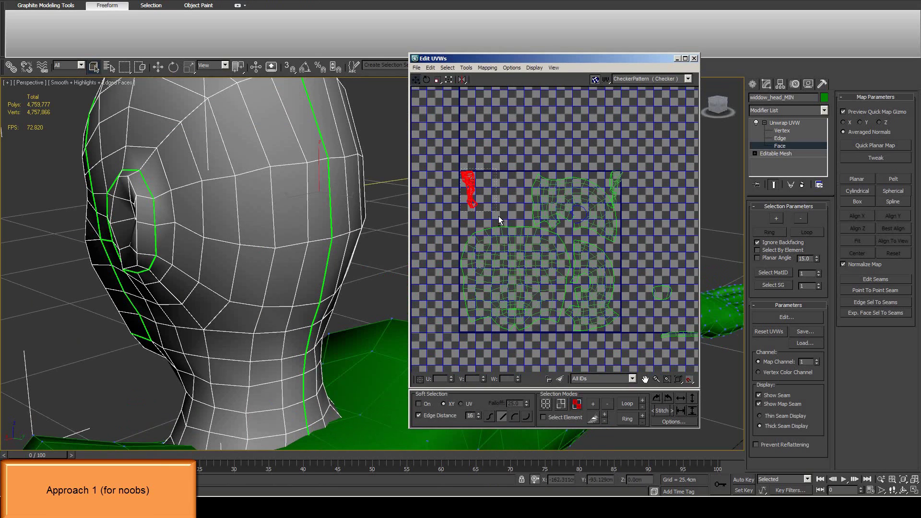
- Select the seam-bounded ear region and unwrap it with pelt mapping
middle_click(183, 210)
alt+middle_drag(183, 209, 220, 215)
scroll(206, 268, up, 6)
click(893, 178)
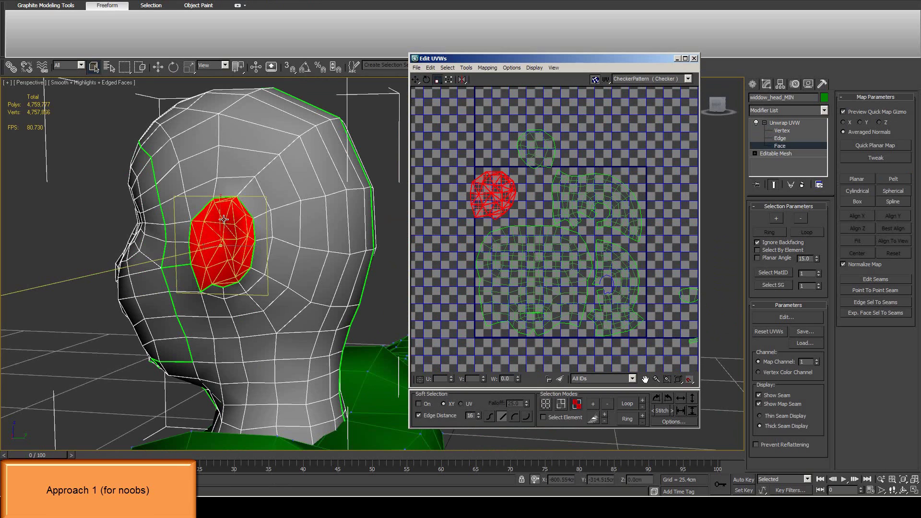
- Assign the 03 - Default material to the head, replacing the existing scene material of the same name
alt+middle_drag(223, 219, 334, 219)
scroll(333, 219, up, 3)
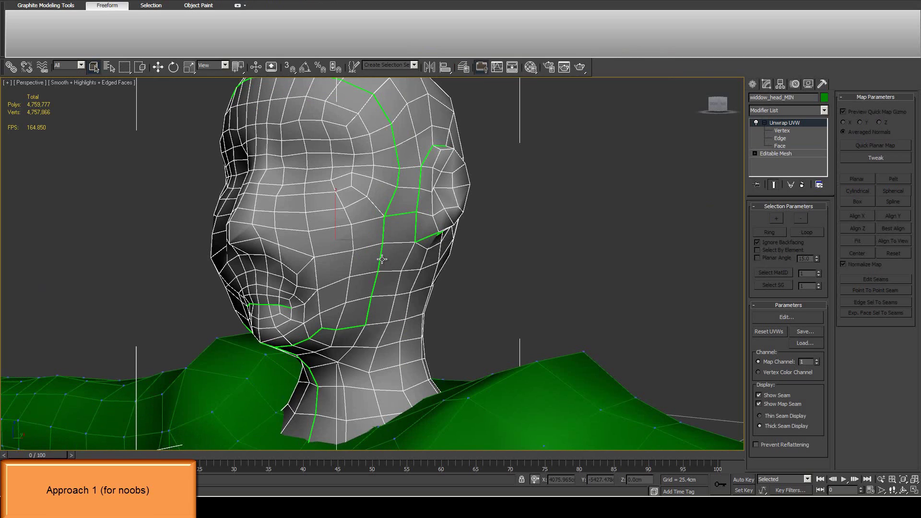
key(m)
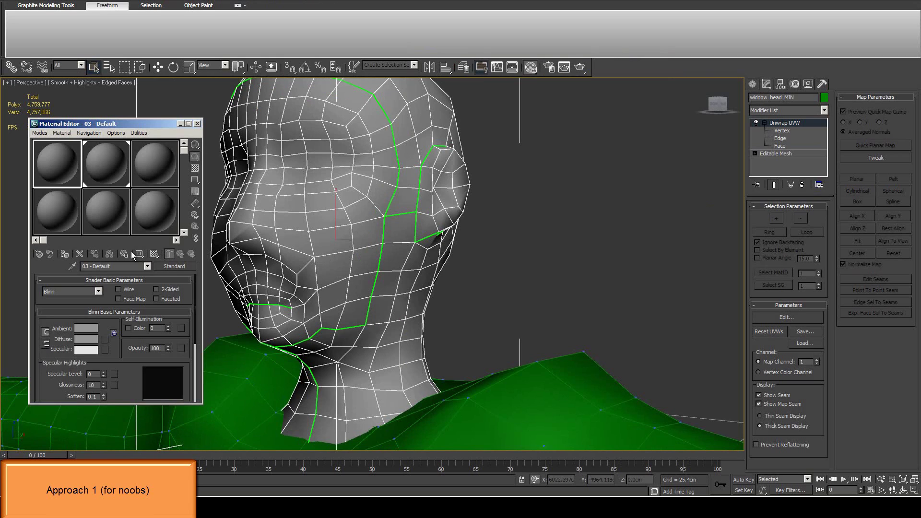
drag(311, 243, 269, 260)
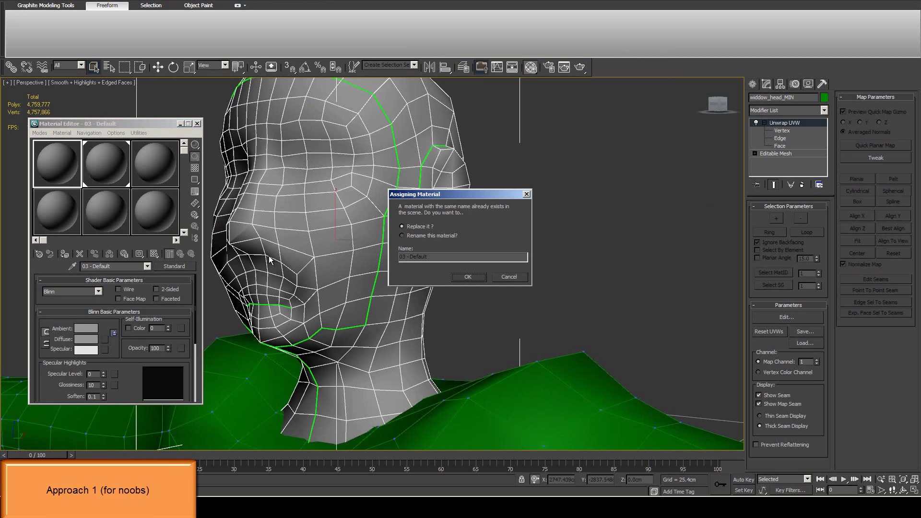
click(477, 275)
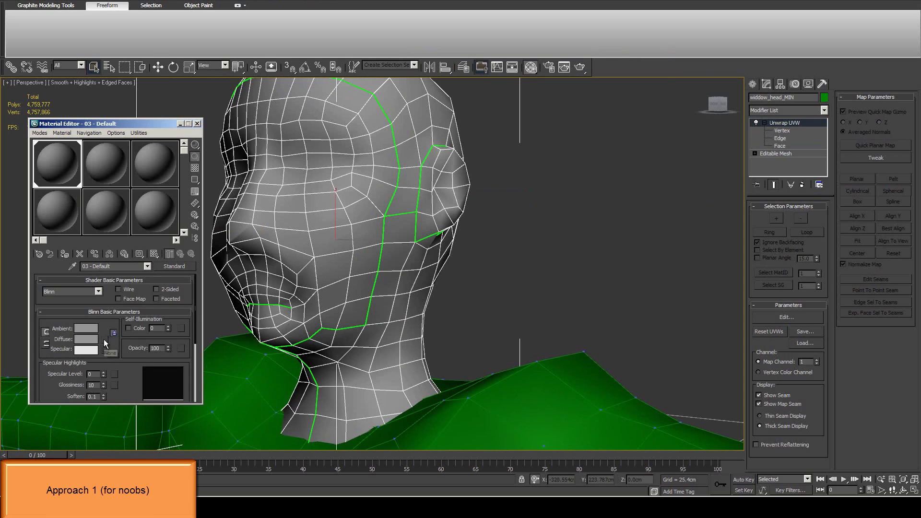
- Add a Checker map to the material's diffuse color and display it on the head in the viewport
click(104, 339)
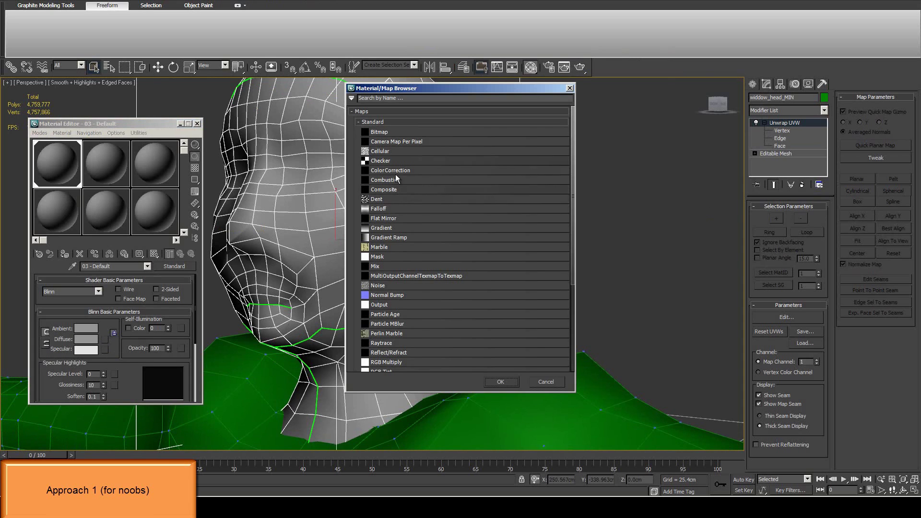
double_click(373, 160)
click(154, 254)
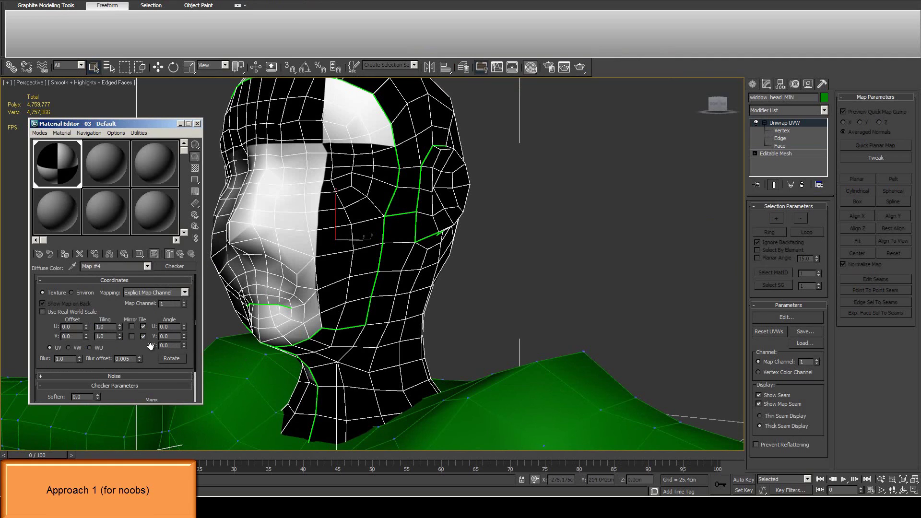
- Set the checker map's U and V tiling to 4.0
double_click(107, 327)
text(4)
key(Tab)
text(4)
key(Return)
- Reopen the UV editor and compare the checker pattern on the face, ear and neck with the UV shells
alt+middle_drag(504, 215, 356, 234)
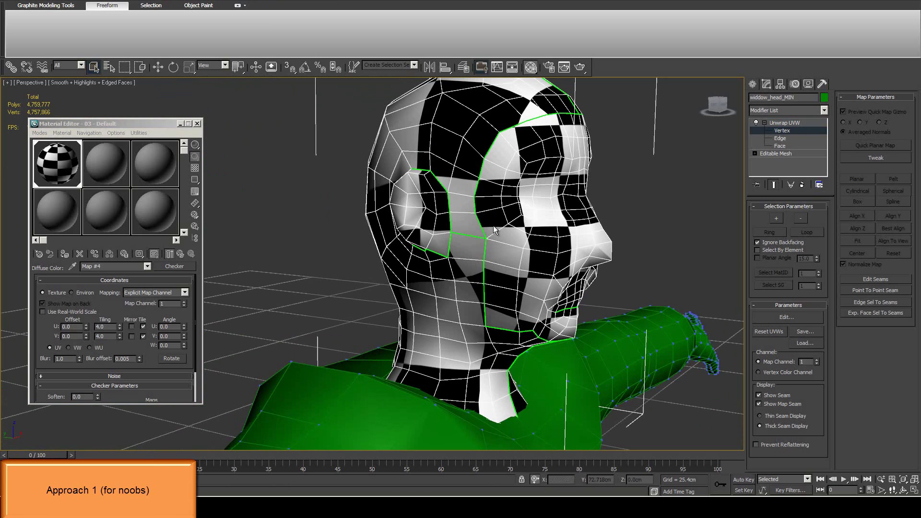
click(779, 319)
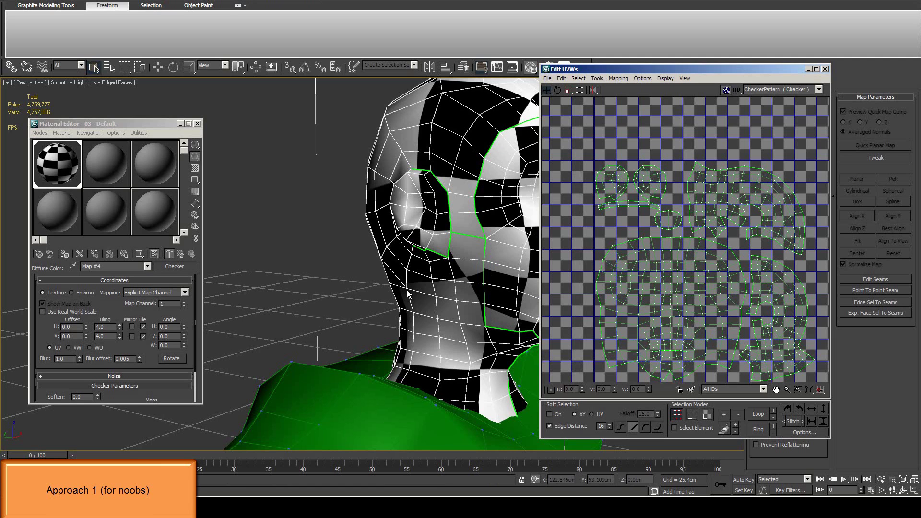
alt+middle_drag(348, 295, 499, 137)
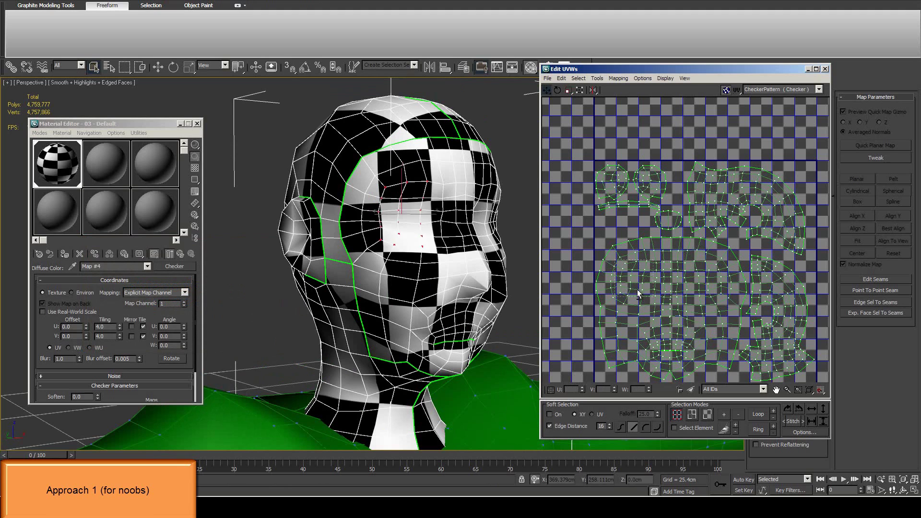
drag(615, 258, 642, 295)
alt+middle_drag(463, 255, 418, 240)
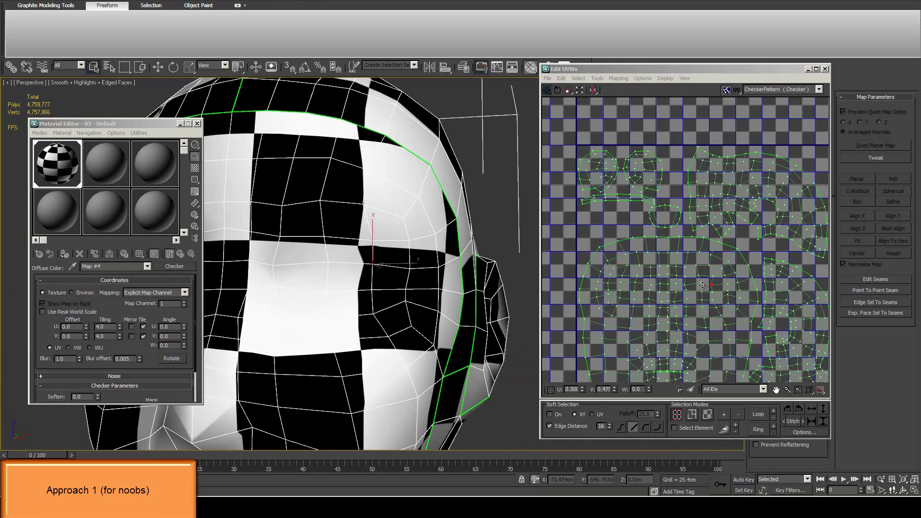
click(713, 285)
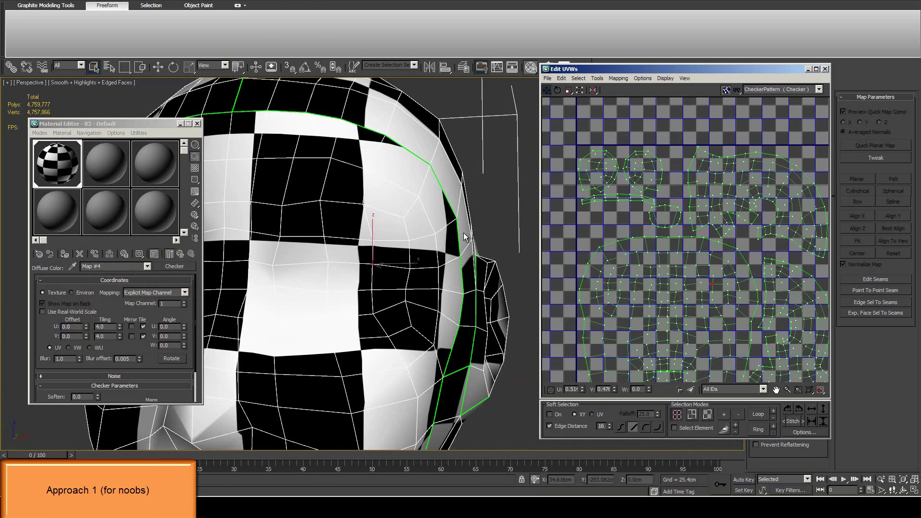
alt+middle_drag(433, 337, 321, 314)
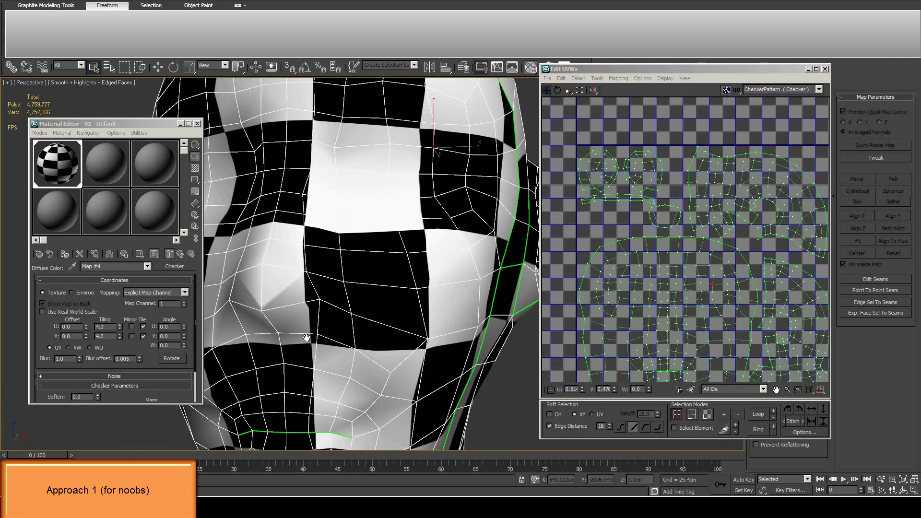
scroll(676, 296, up, 4)
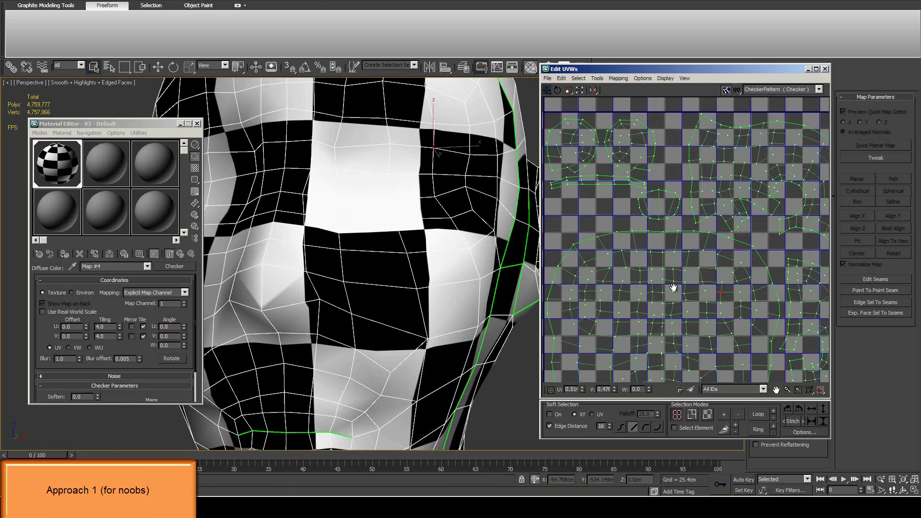
scroll(670, 298, up, 2)
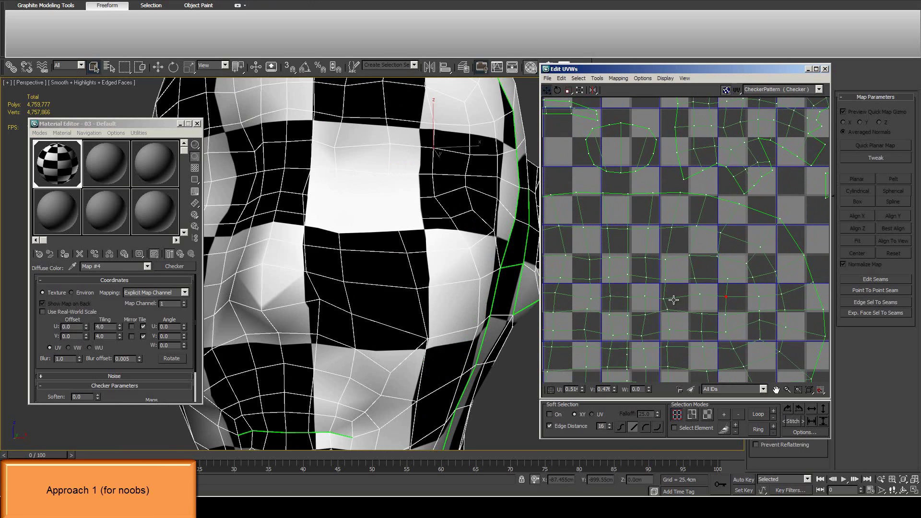
- Try scaling a single UV face near the side of the face shell to test its size against the checker
click(695, 279)
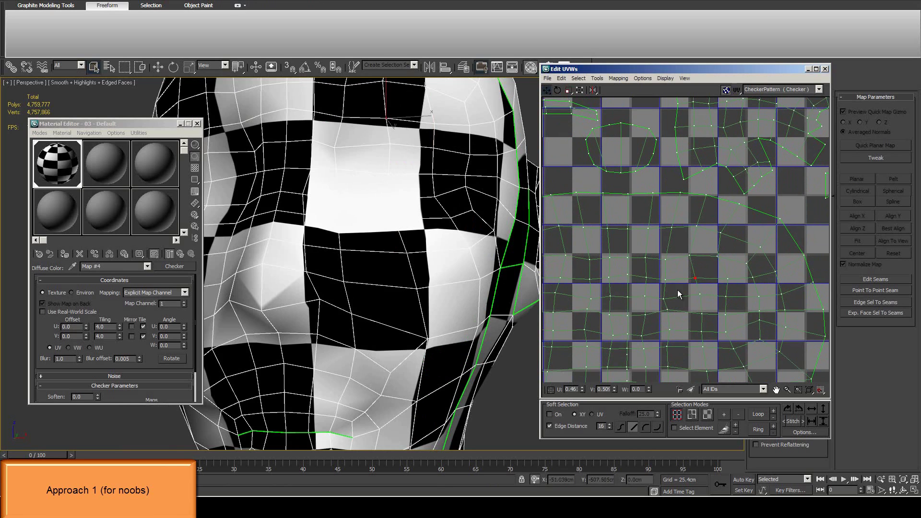
ctrl+click(679, 300)
ctrl+click(568, 90)
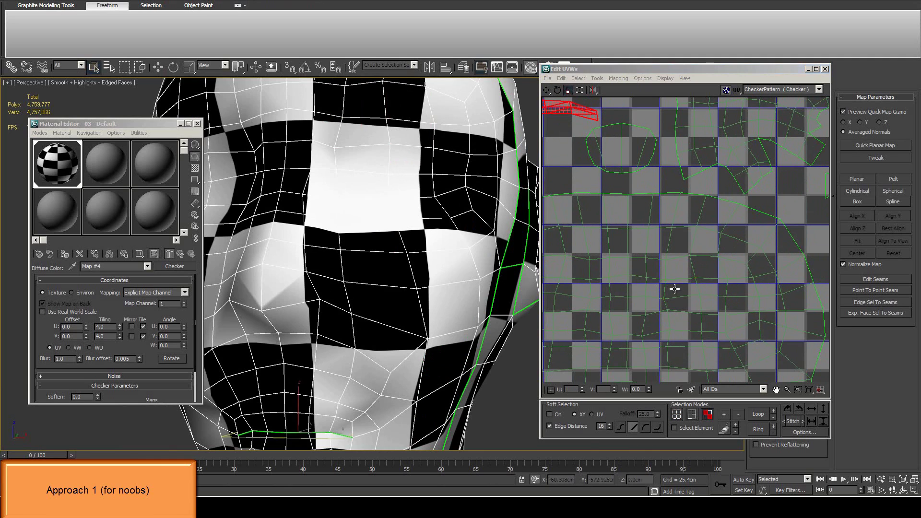
drag(699, 323, 711, 351)
scroll(711, 351, up, 2)
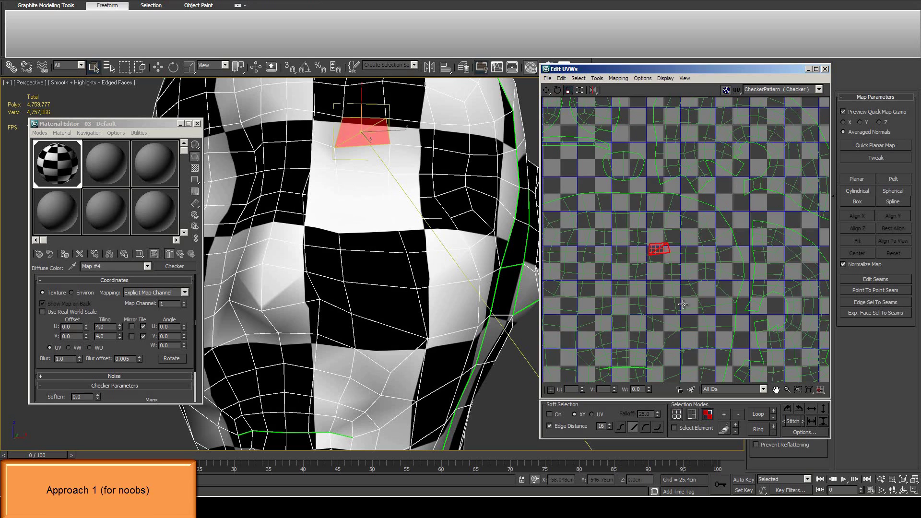
click(717, 290)
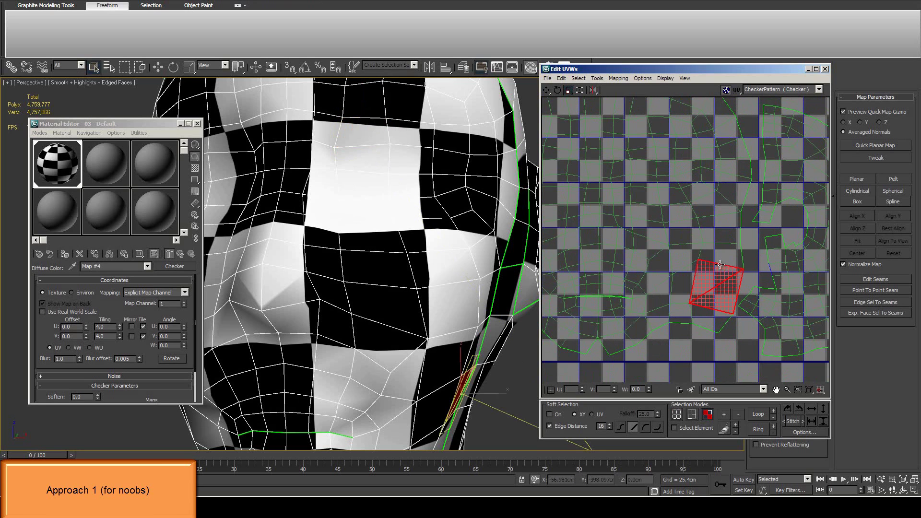
middle_drag(610, 289, 620, 276)
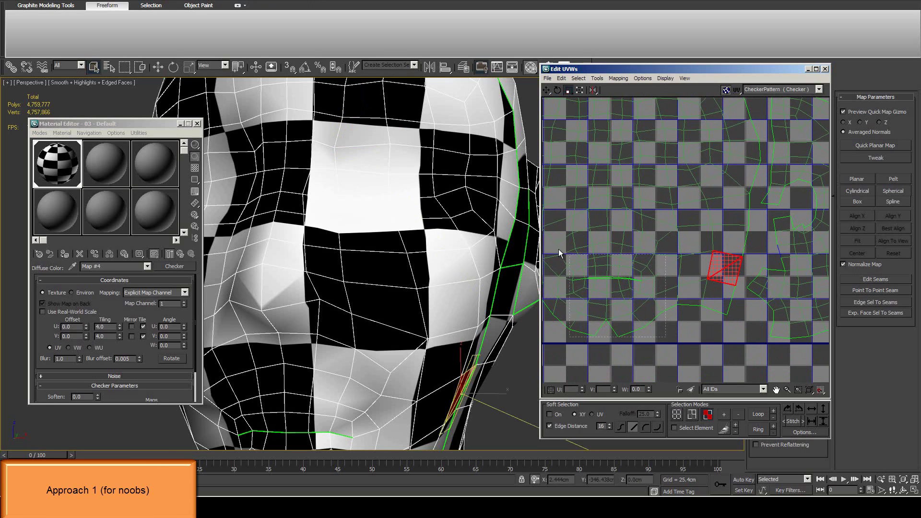
- Try scaling up the face shell's mouth and chin faces, undo the change and return to vertex selection
double_click(575, 261)
drag(606, 279, 612, 271)
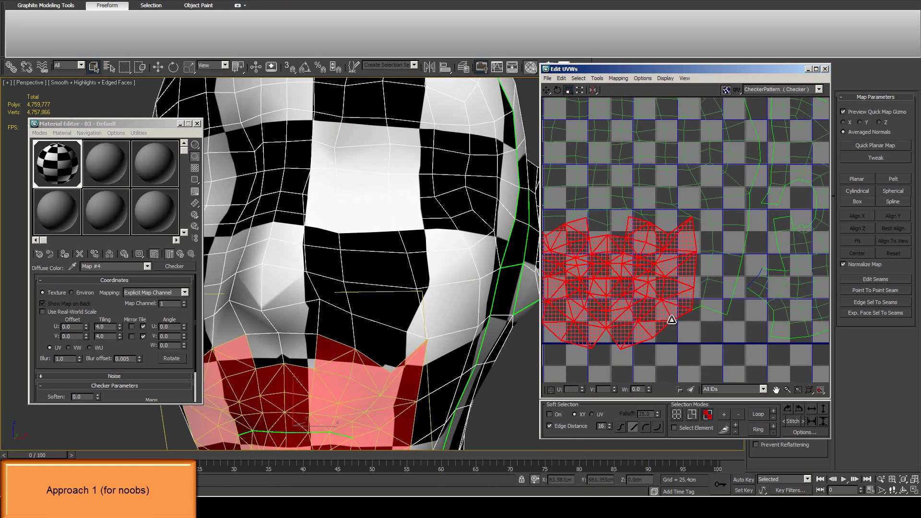
middle_drag(559, 317, 621, 299)
click(704, 348)
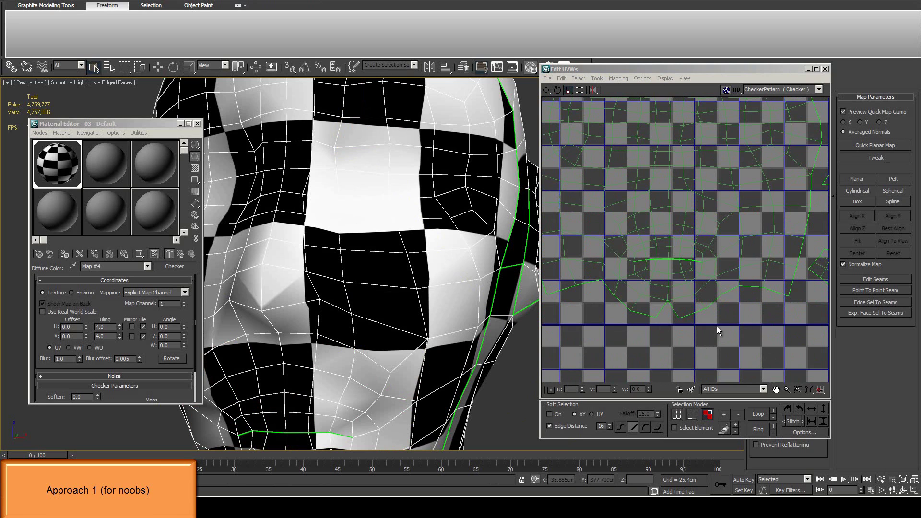
key(ctrl+z)
key(1)
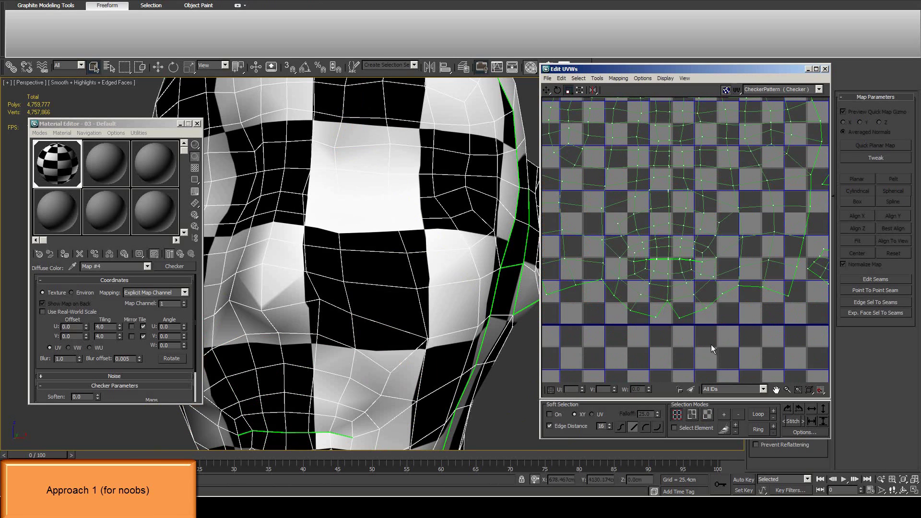
- Pick individual UV vertices around the face shell's chin and locate them on the model to compare the checker squares there
click(686, 285)
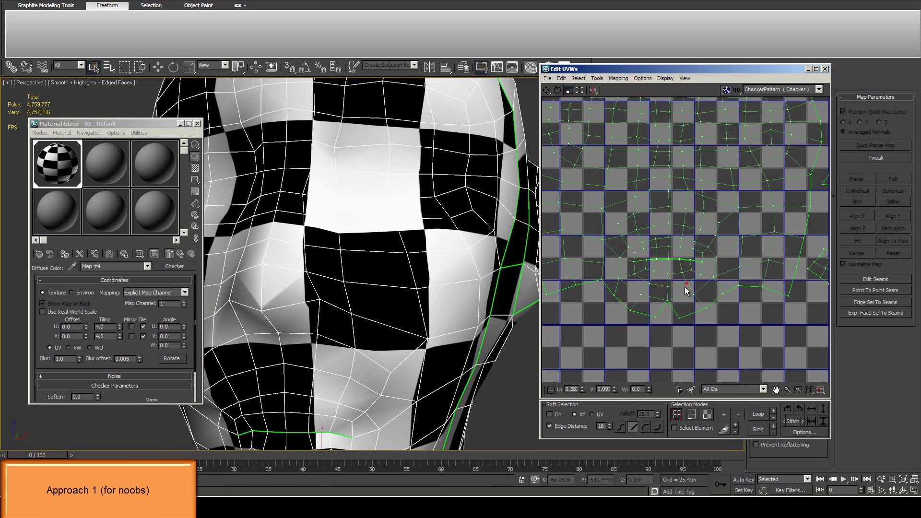
click(546, 90)
drag(686, 283, 619, 283)
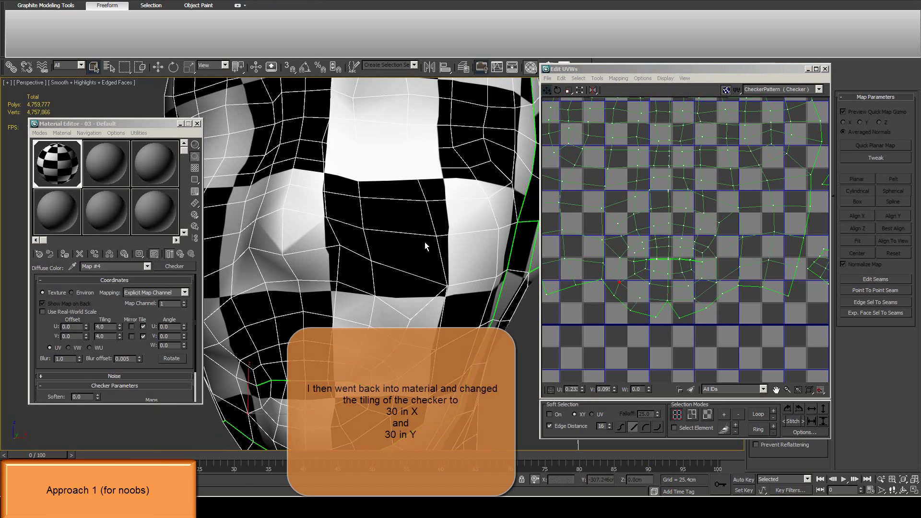
scroll(426, 233, down, 6)
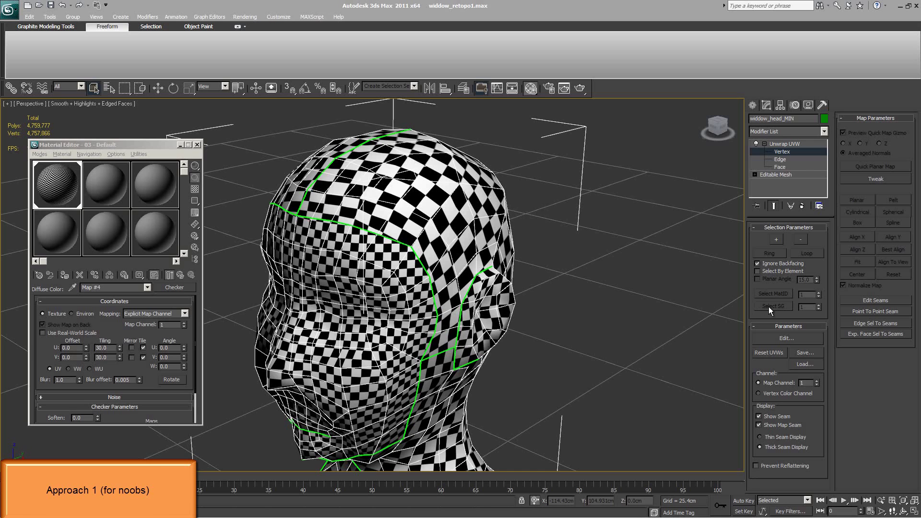
- Open the UV editor and select the row of back-of-head faces that borders the forehead seam
click(774, 338)
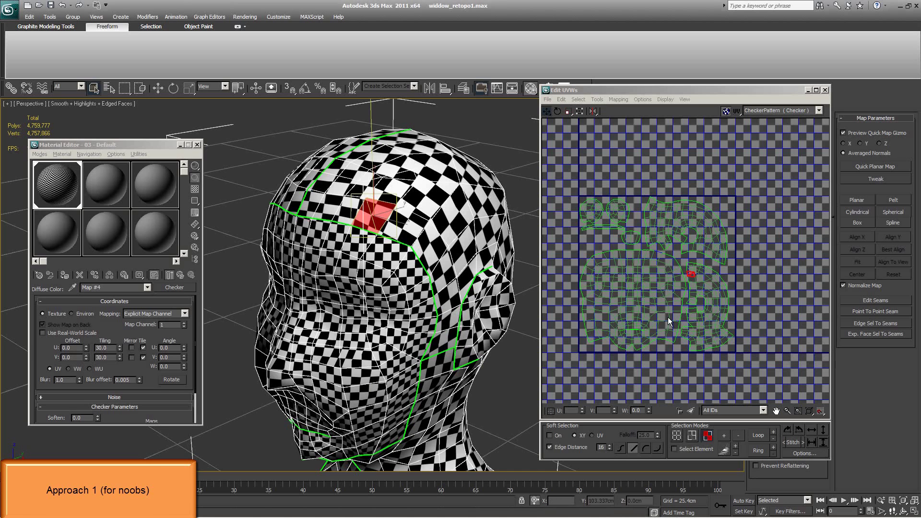
scroll(698, 285, up, 5)
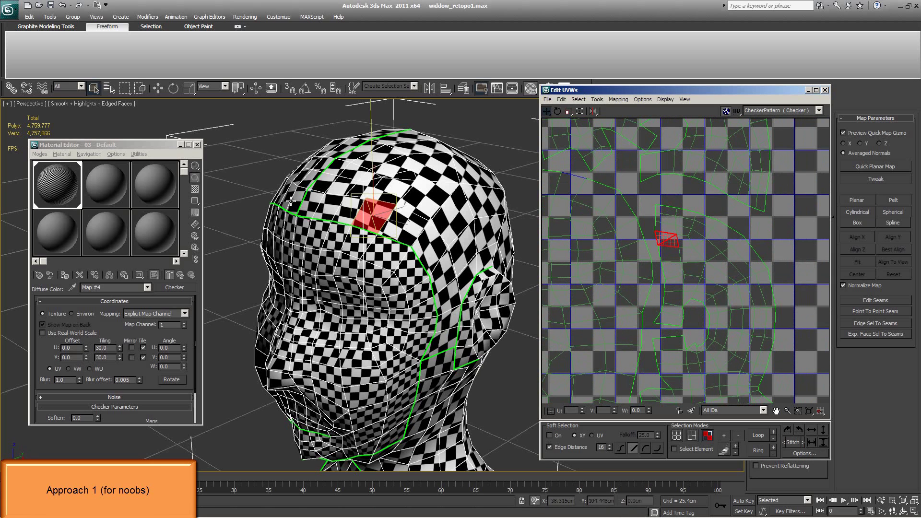
shift+click(392, 229)
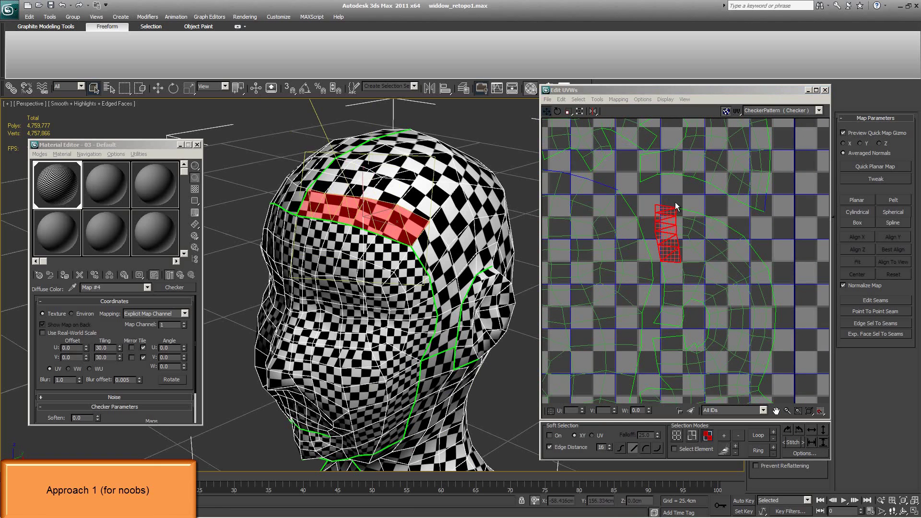
- Move UV vertices along the forehead-seam edge of the back-of-head shell to match its checker size to the face
key(1)
drag(649, 199, 678, 246)
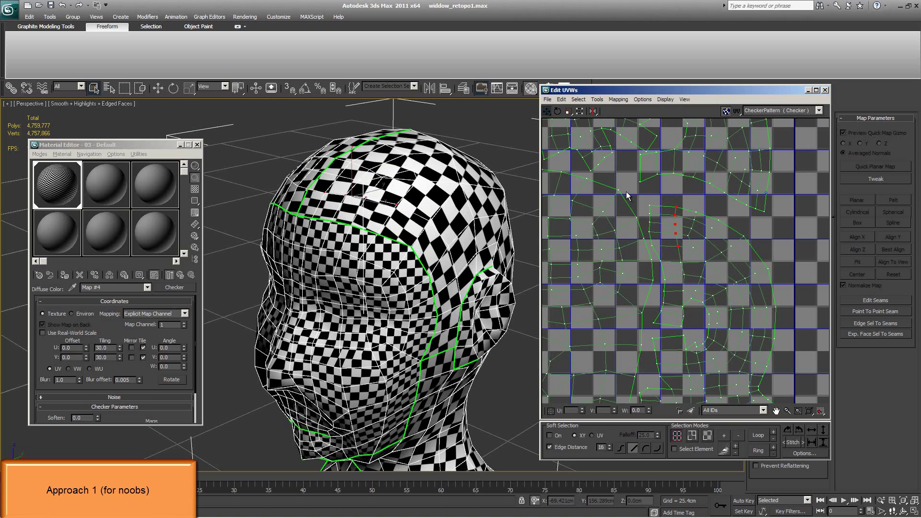
drag(656, 211, 638, 229)
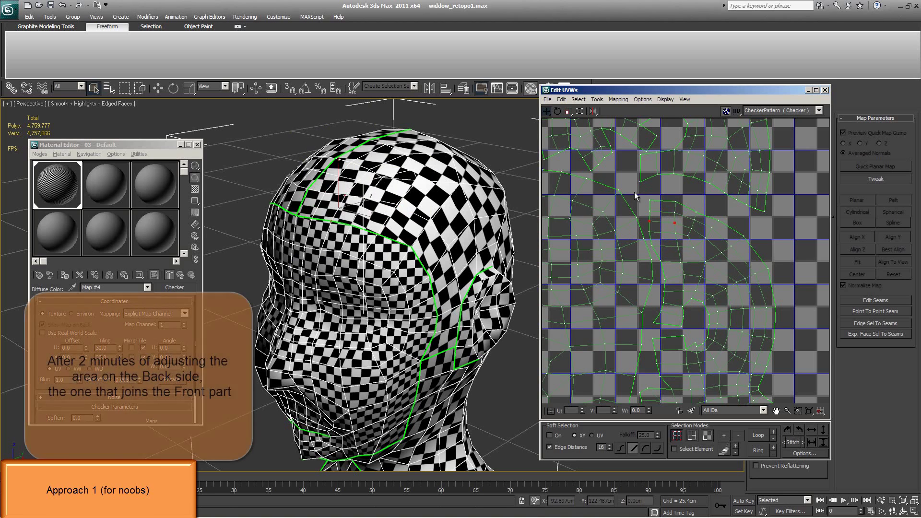
drag(674, 222, 676, 212)
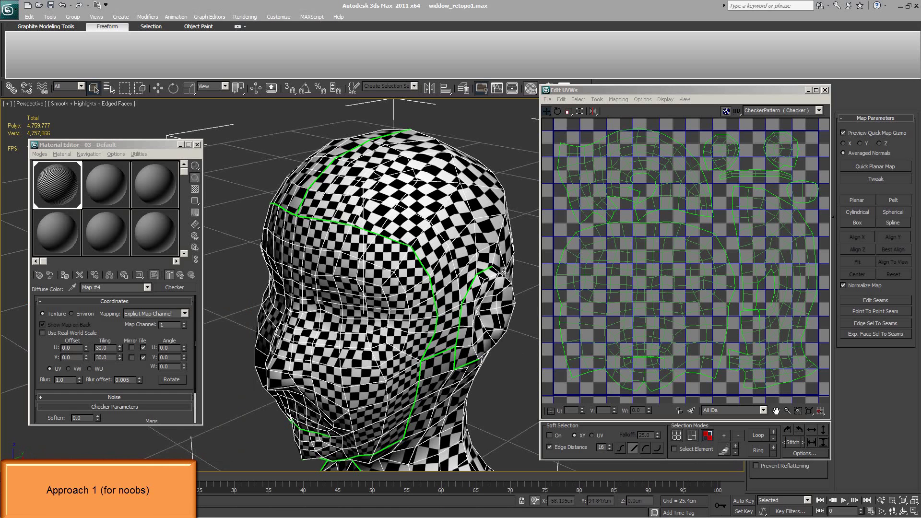
- Inspect the checker pattern along the hairline seam, reopen the UV editor and pick the seam face at the centre of the forehead
alt+middle_drag(503, 272, 341, 205)
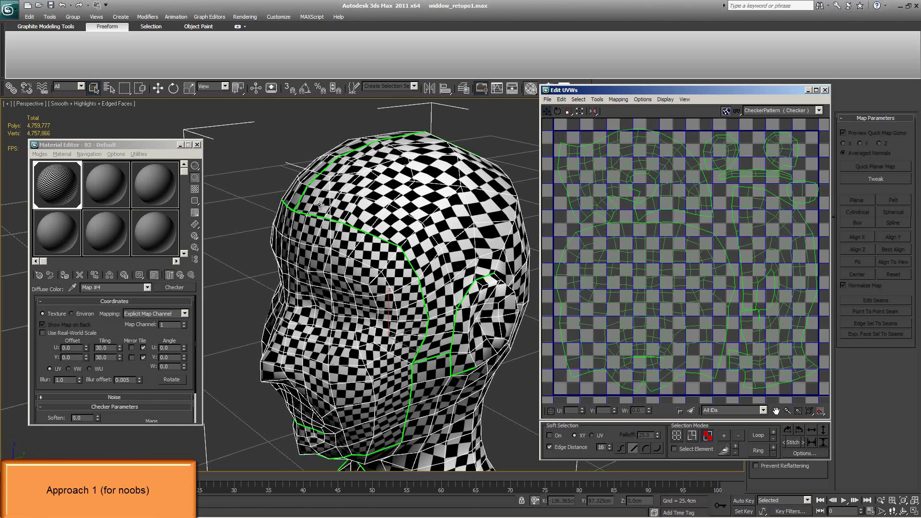
key(alt+F4)
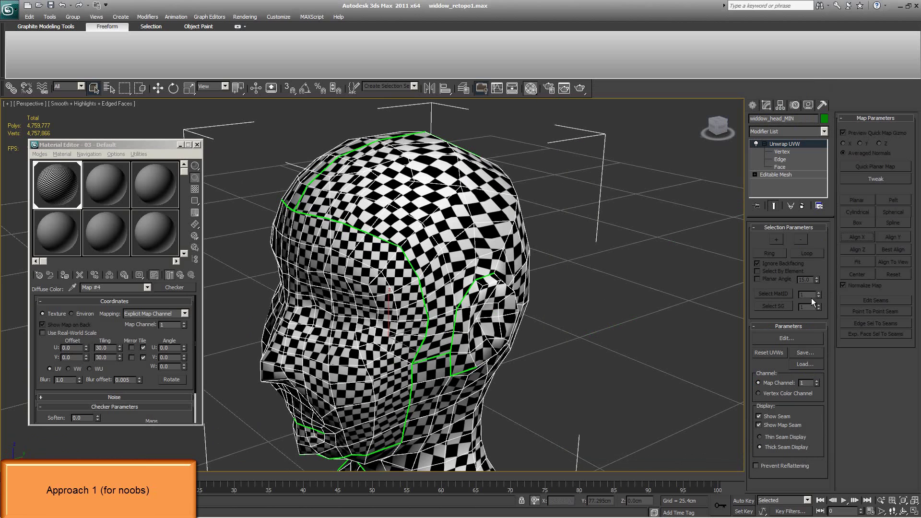
click(787, 338)
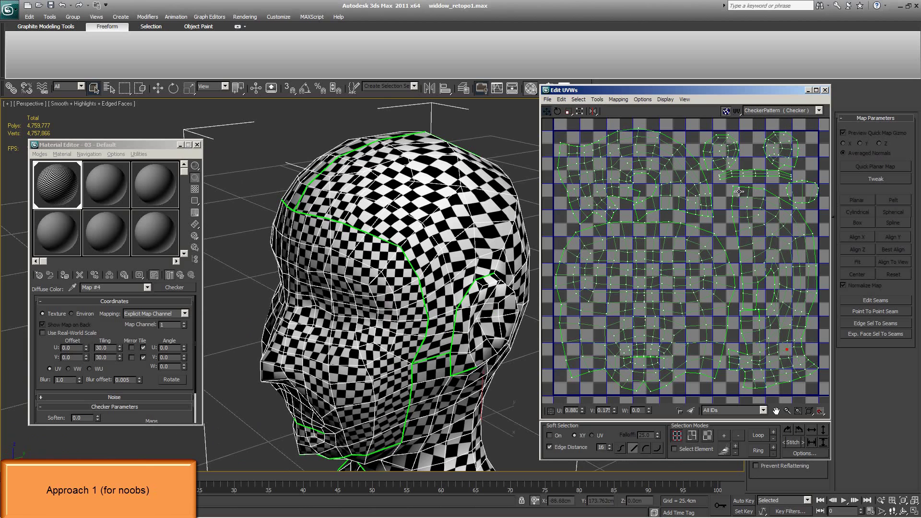
click(741, 193)
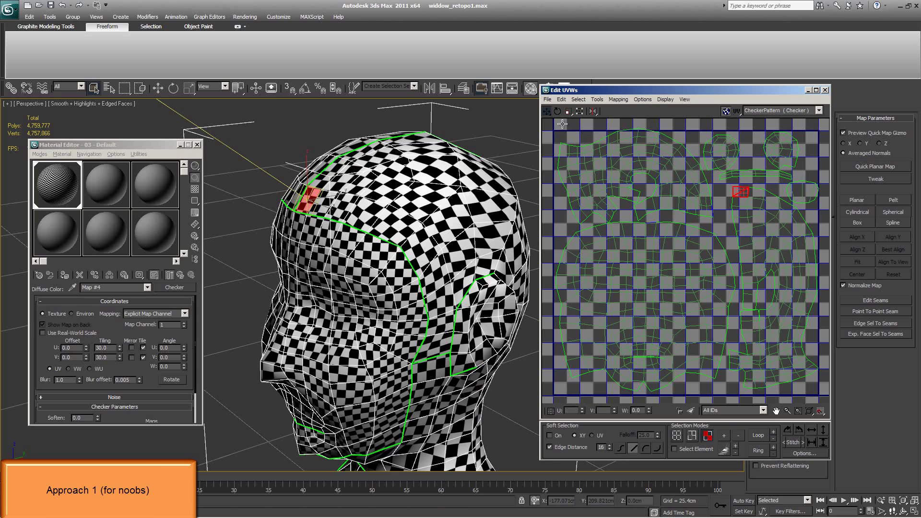
- Expand a face selection to the whole far-side back-of-head shell and shift it slightly beyond the UV square's left edge
click(586, 158)
click(876, 334)
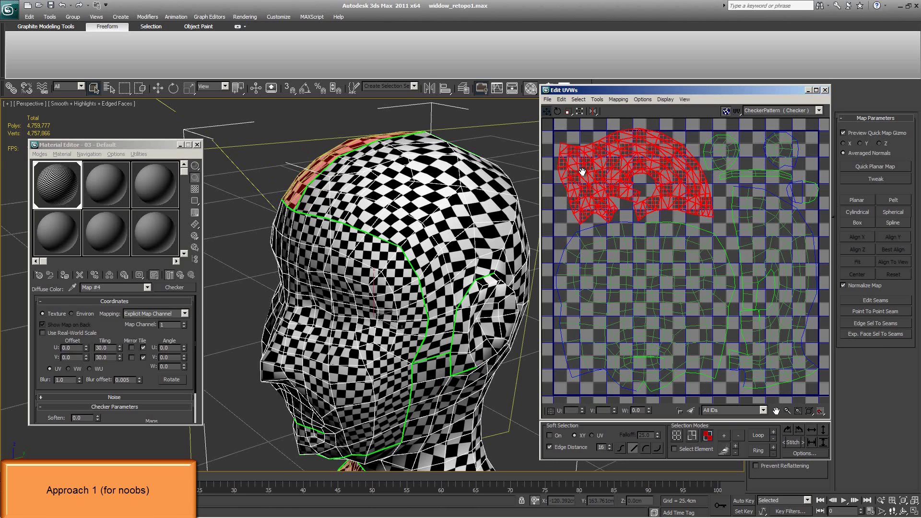
middle_drag(616, 278, 622, 274)
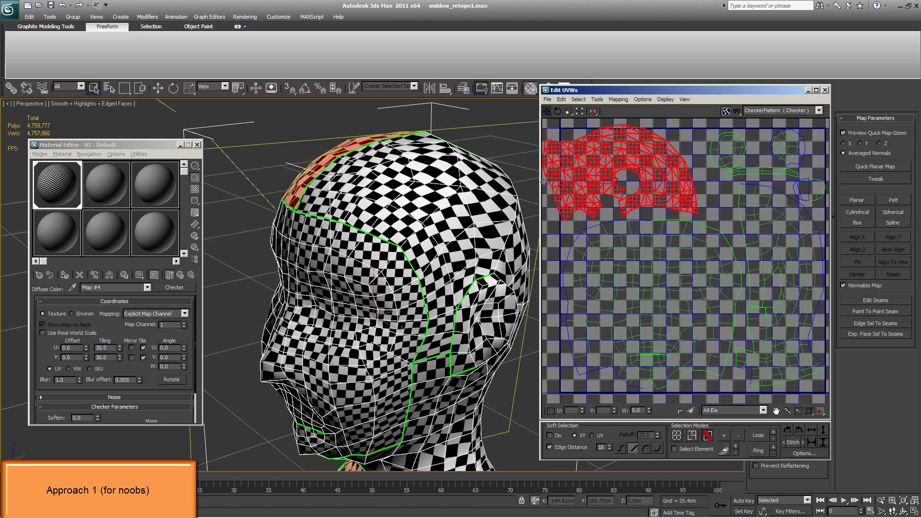
middle_drag(624, 196, 593, 200)
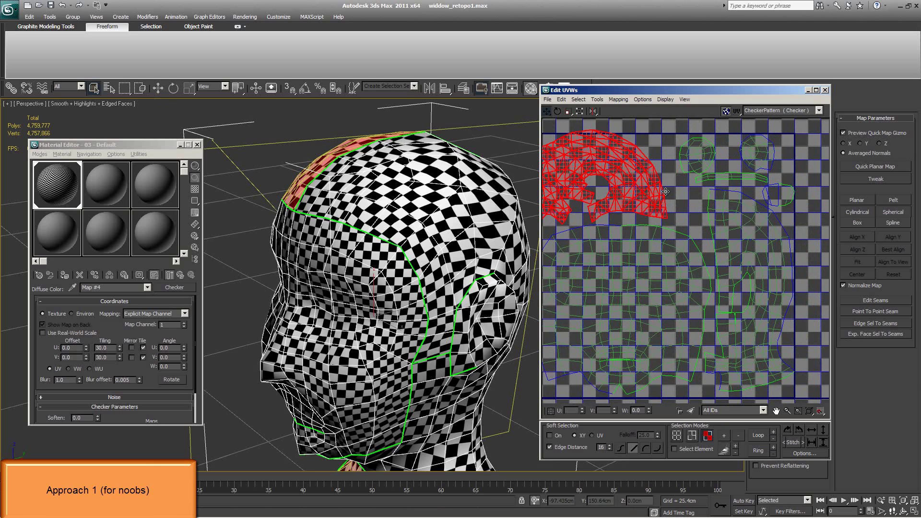
middle_drag(665, 191, 689, 194)
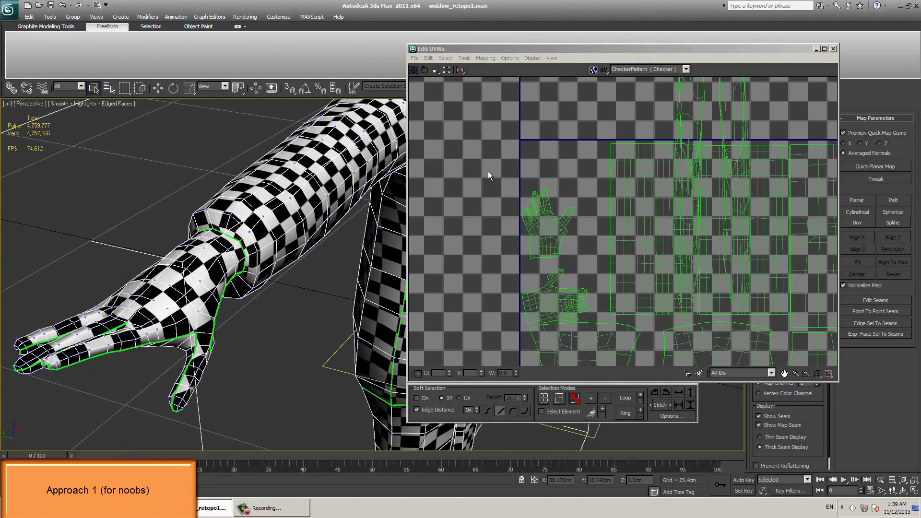
- Pick a vertex above the wrist on the upper hand shell and compare its location with the checker pattern on the model's hand
scroll(306, 308, up, 4)
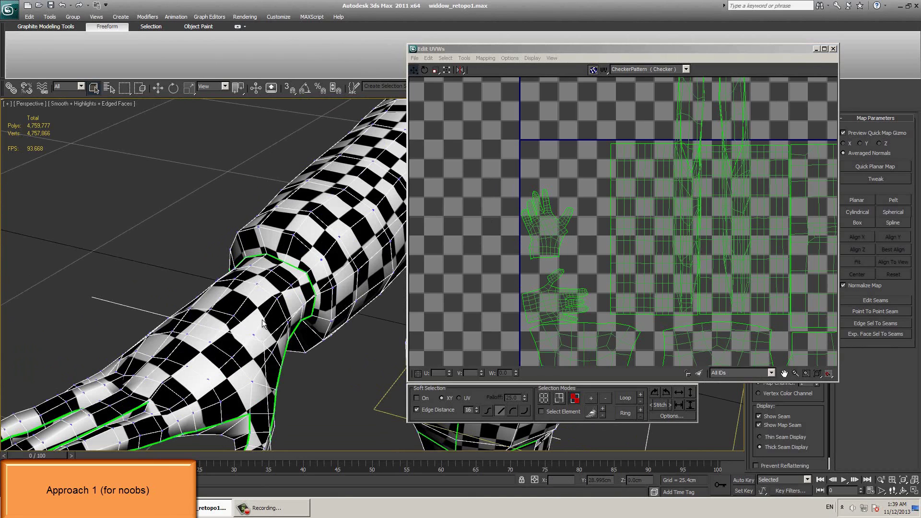
scroll(544, 285, up, 4)
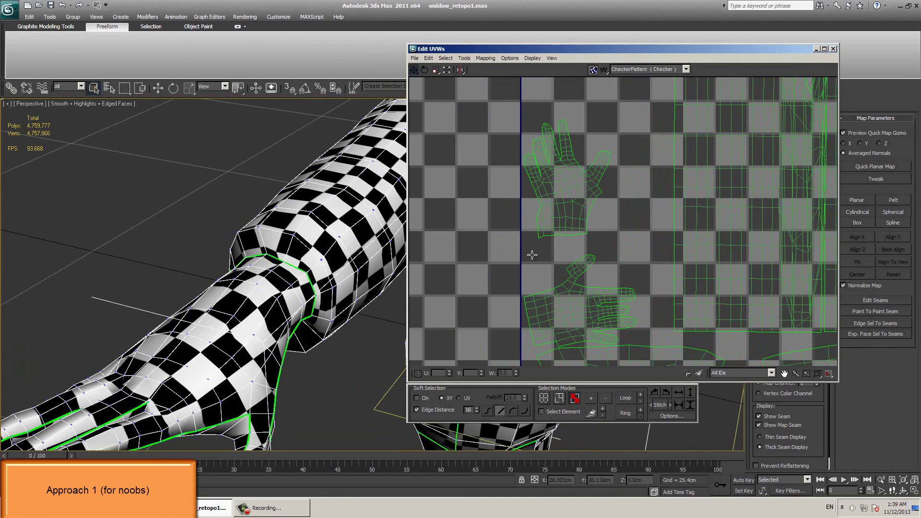
scroll(580, 239, up, 4)
key(1)
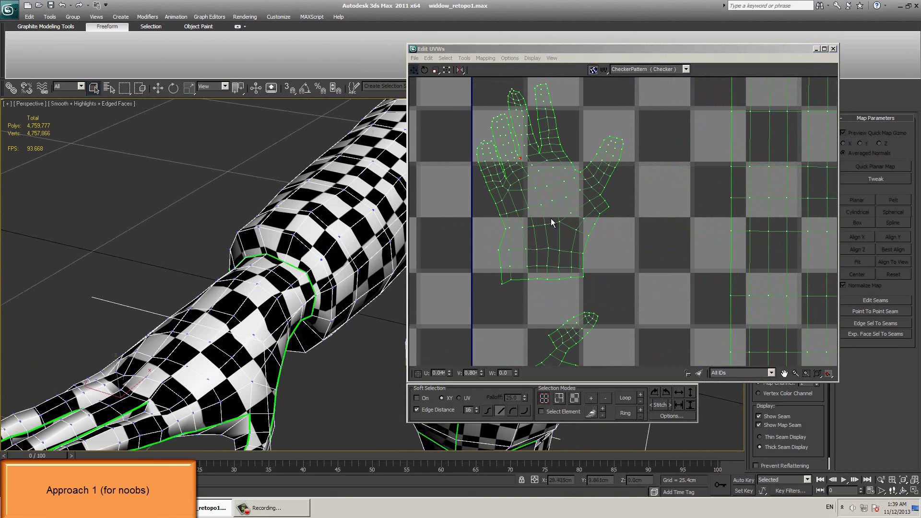
click(559, 222)
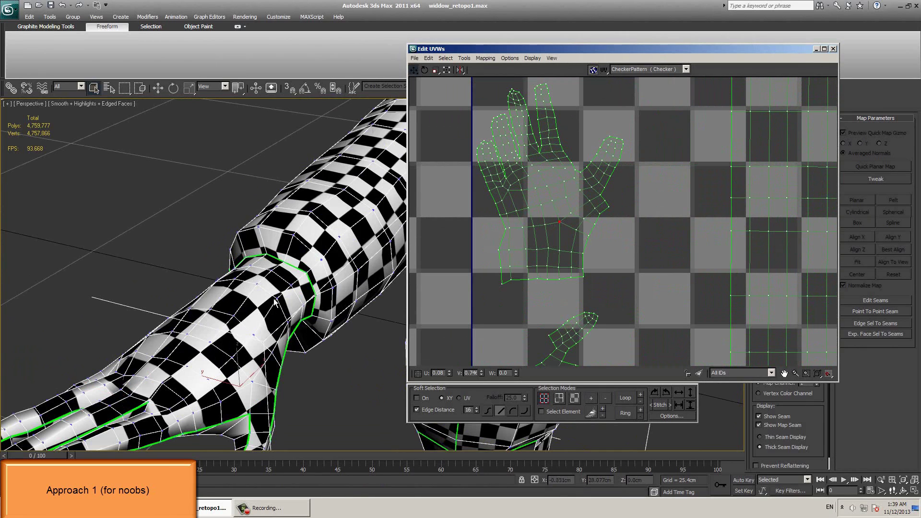
scroll(542, 256, down, 1)
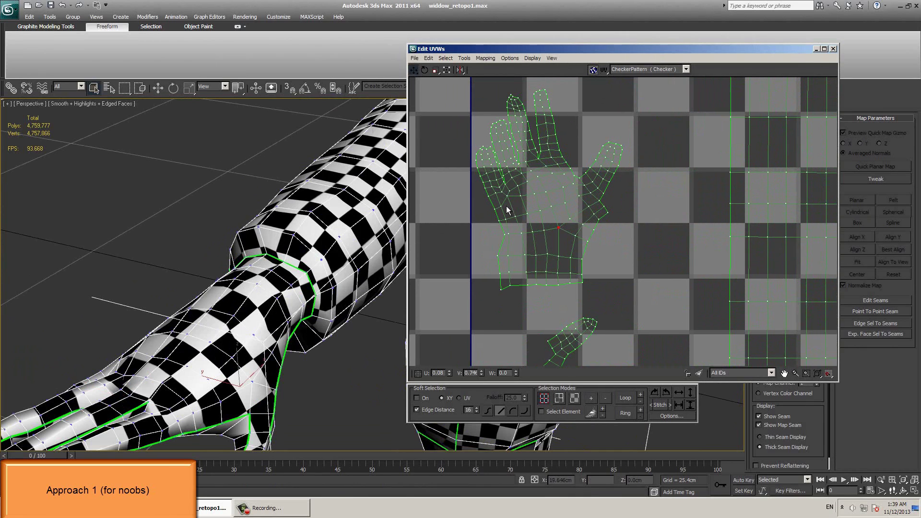
scroll(546, 247, down, 2)
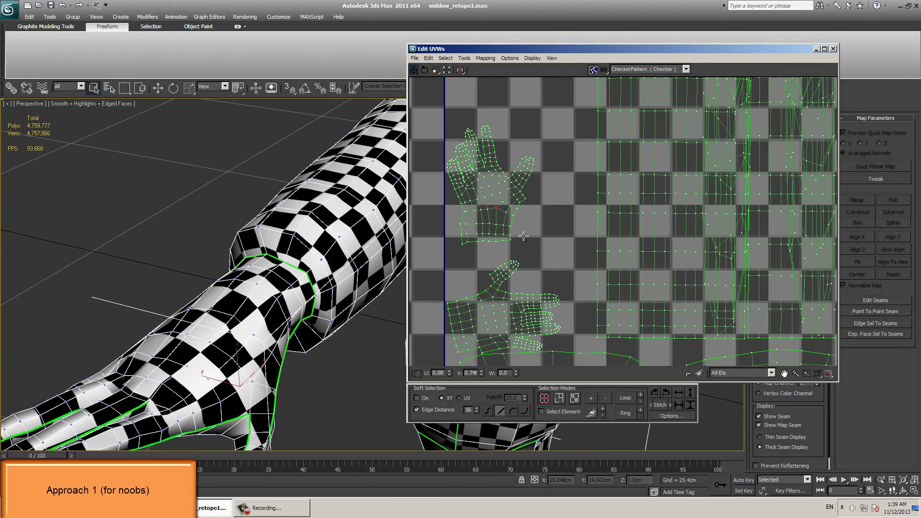
- Select all vertices of the upper hand shell and examine the checker squares around the model's wrist and sleeve
scroll(738, 258, up, 2)
middle_drag(528, 221, 682, 234)
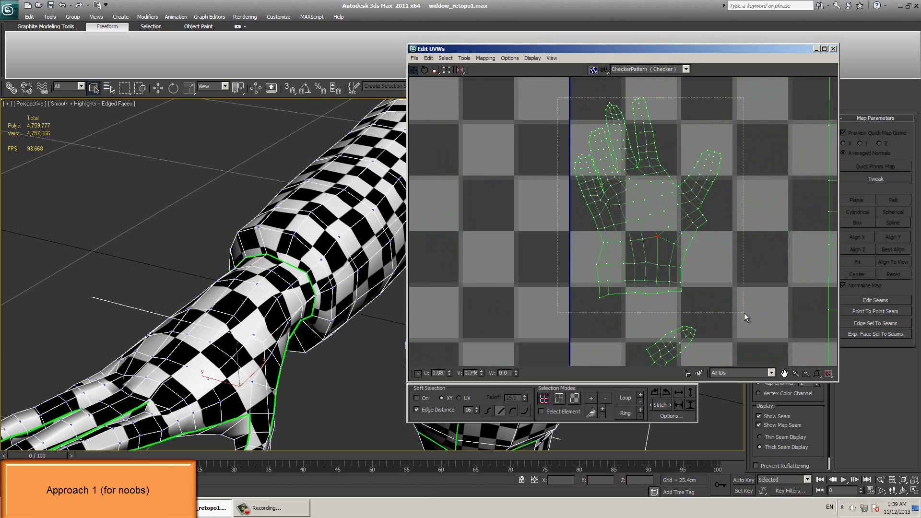
drag(744, 313, 743, 314)
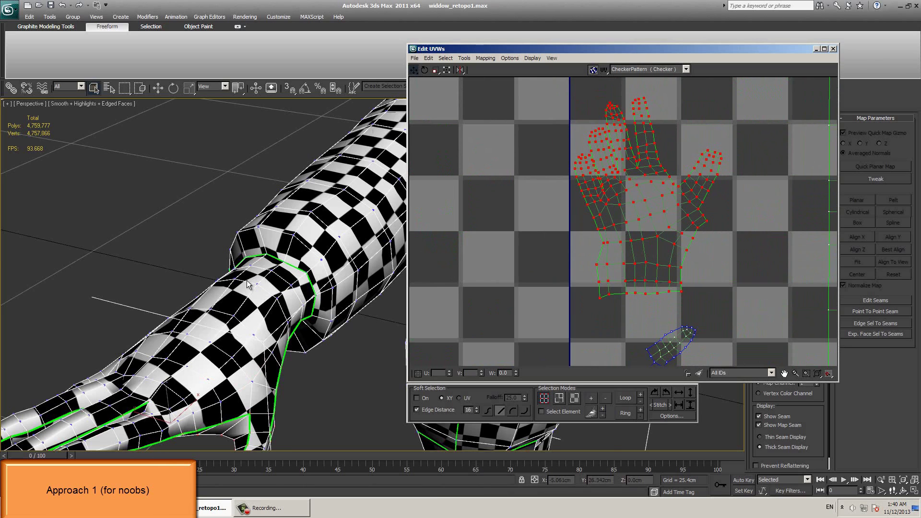
scroll(246, 280, up, 3)
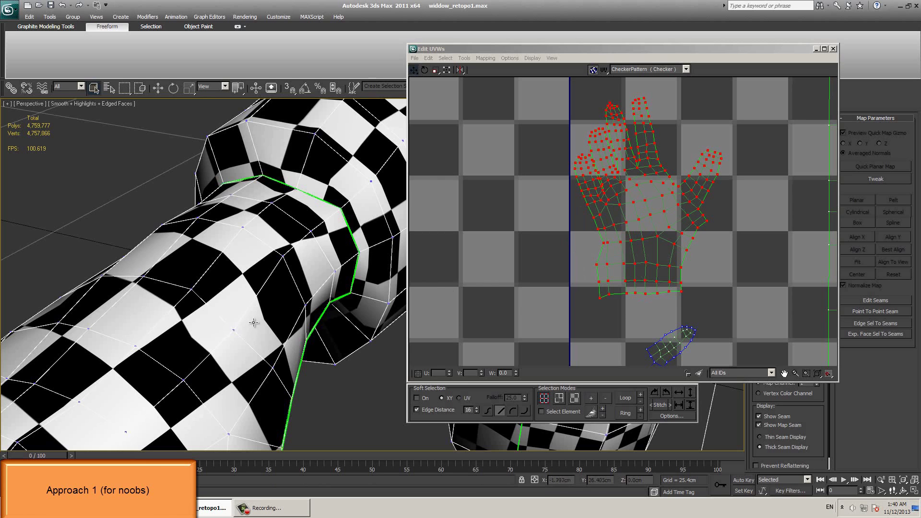
- Nudge a vertex below the thumb on the lower hand shell to even out the checker squares on the hand
click(474, 272)
scroll(643, 257, up, 10)
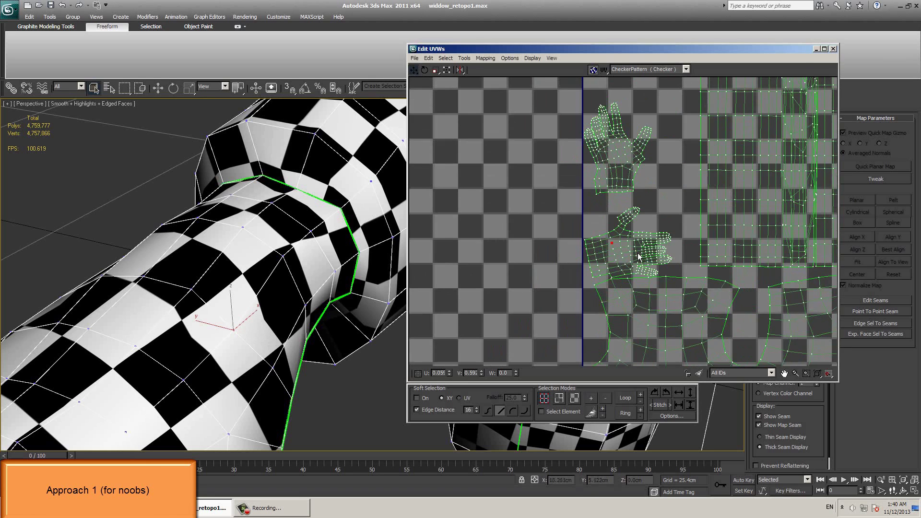
middle_drag(524, 218, 477, 243)
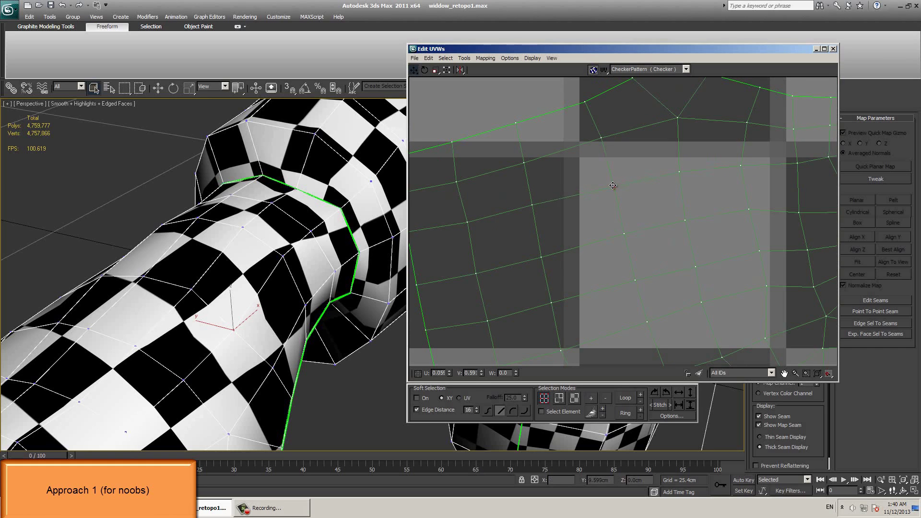
click(613, 186)
click(676, 174)
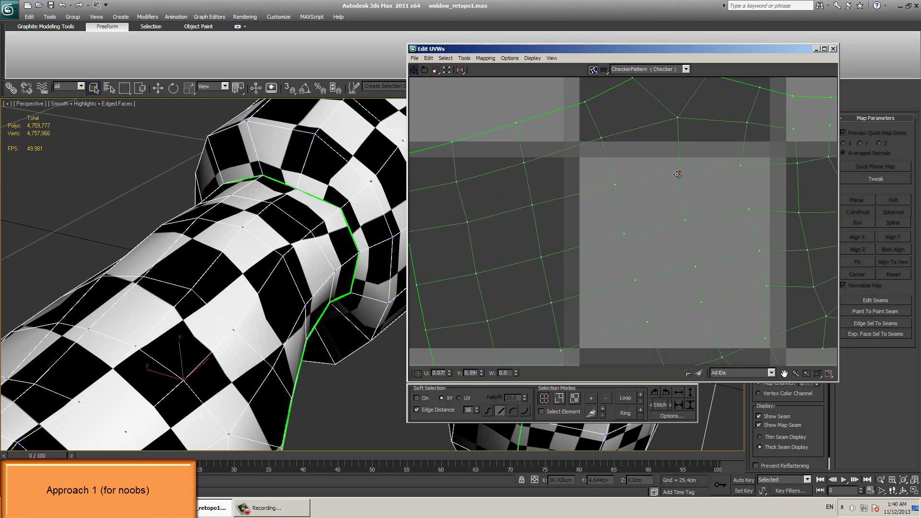
drag(676, 174, 672, 174)
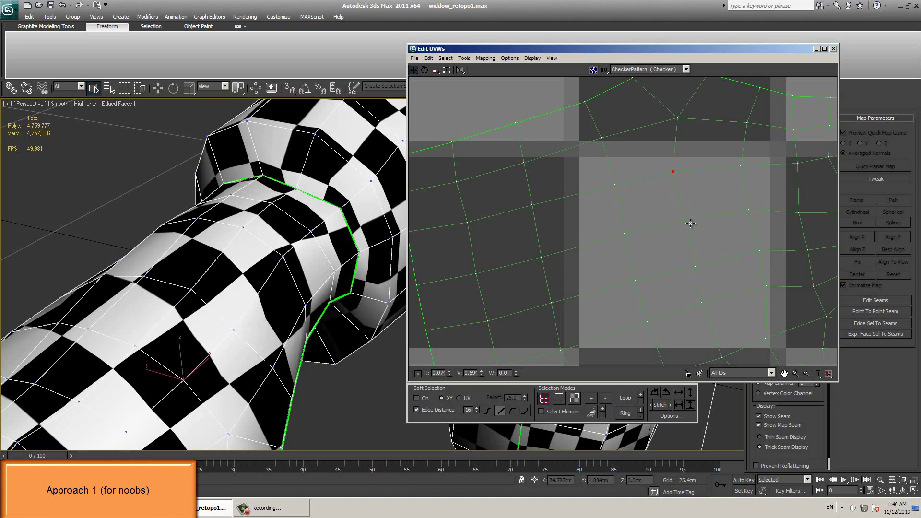
drag(672, 173, 677, 178)
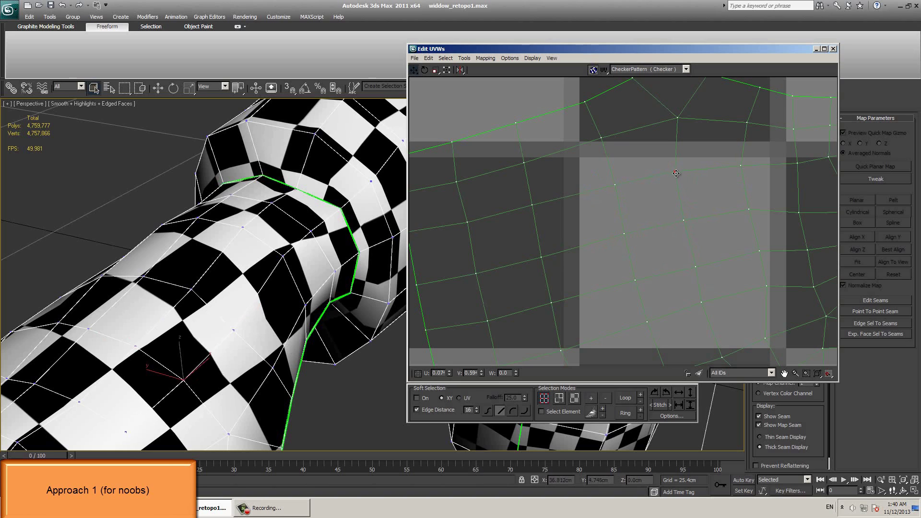
- Try shifting the two neighbouring vertices below the lower hand shell's thumb sideways, checking the model, and move them back
ctrl+click(677, 117)
drag(675, 173, 693, 175)
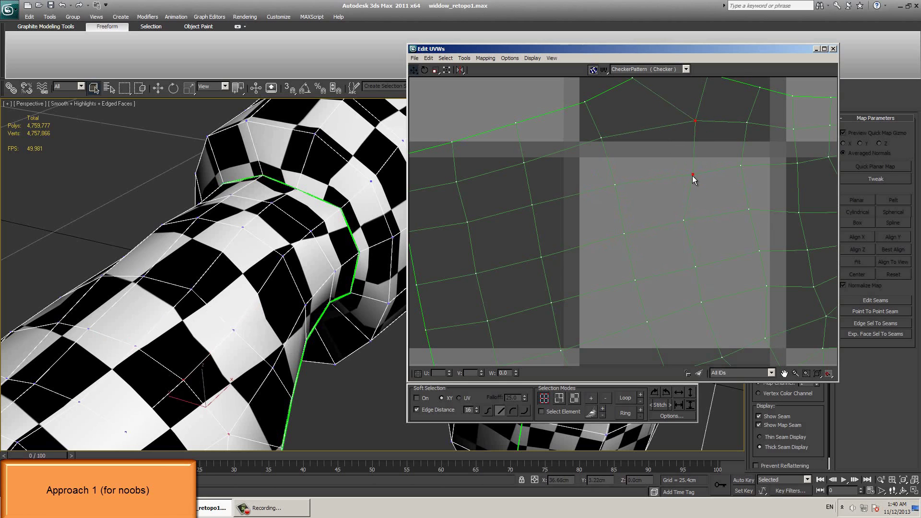
alt+middle_drag(218, 261, 175, 253)
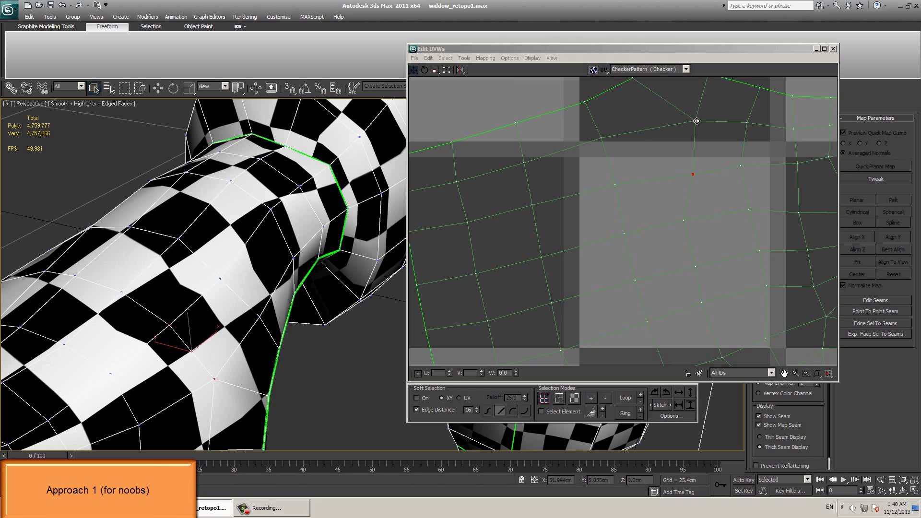
drag(697, 120, 678, 121)
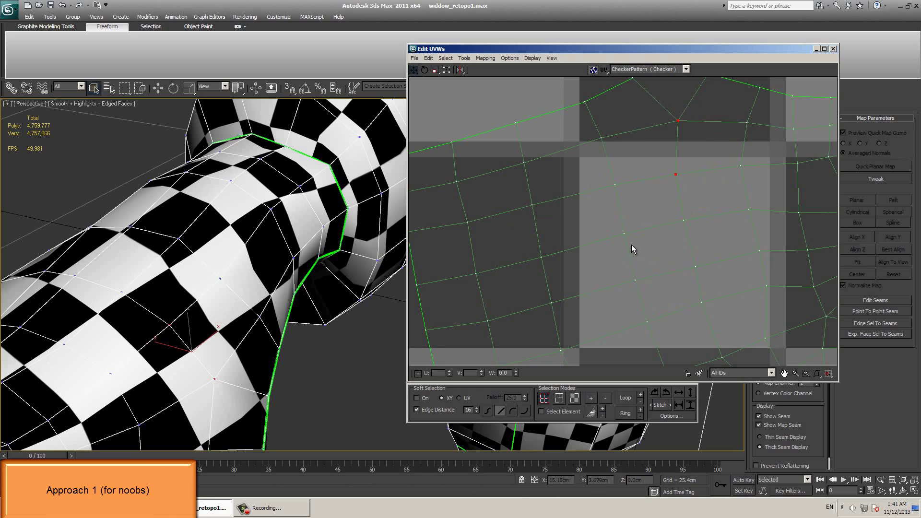
scroll(714, 287, down, 3)
middle_drag(679, 233, 546, 233)
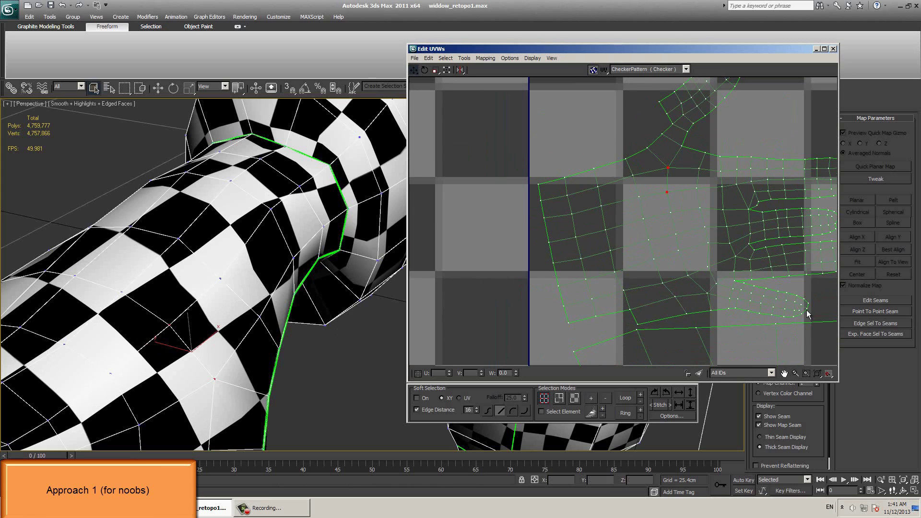
- Examine the checker squares across the hand's wrist seam, the overall shell layout, and the model's head and shoulders
middle_drag(810, 315, 623, 278)
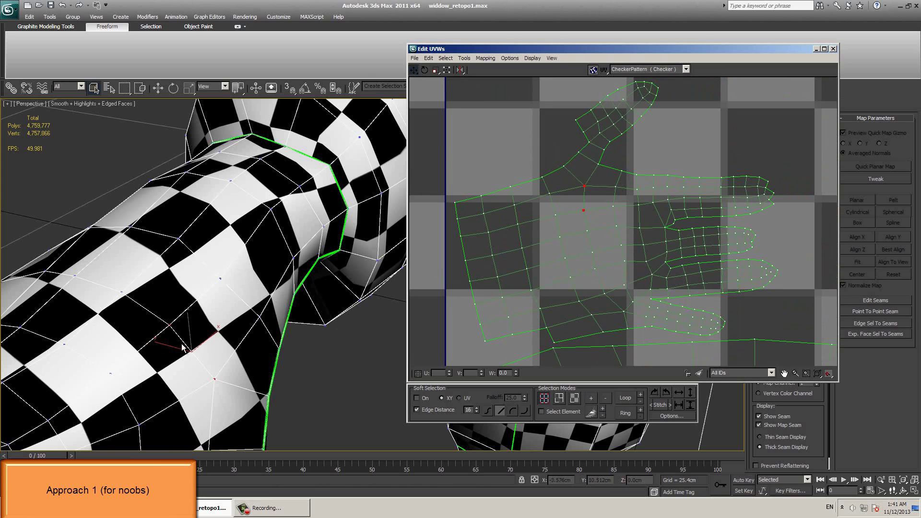
alt+middle_drag(183, 349, 254, 341)
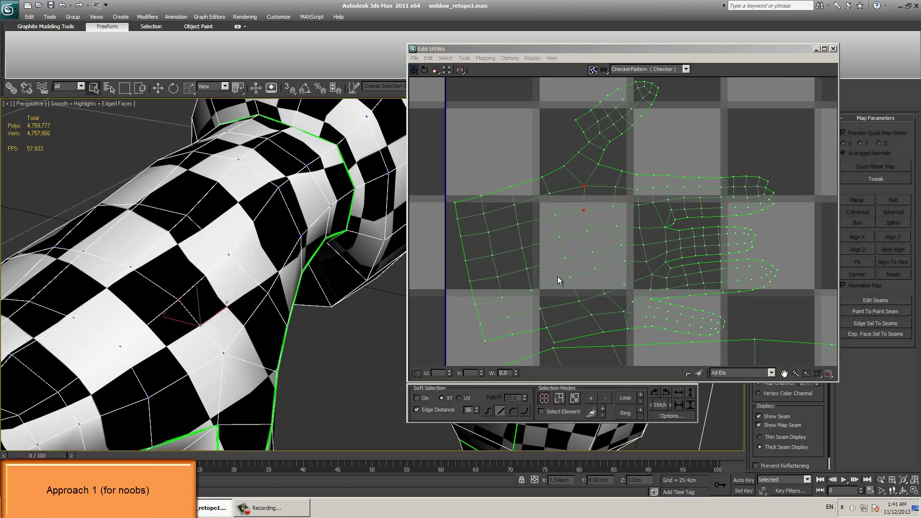
scroll(556, 273, down, 6)
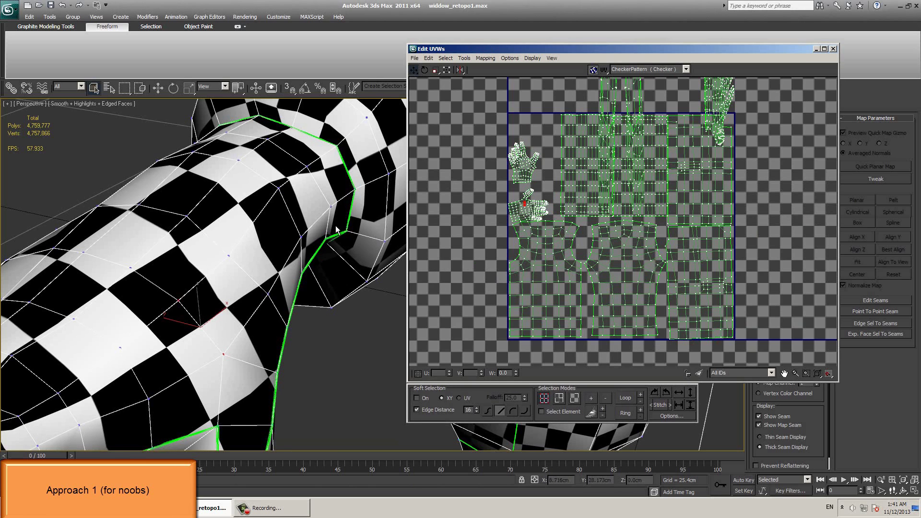
scroll(260, 288, down, 5)
alt+middle_drag(266, 280, 284, 204)
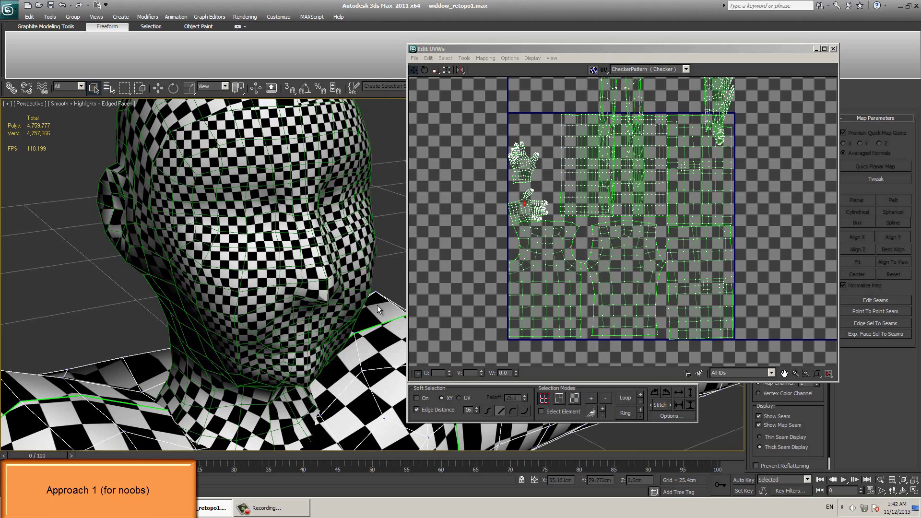
click(580, 225)
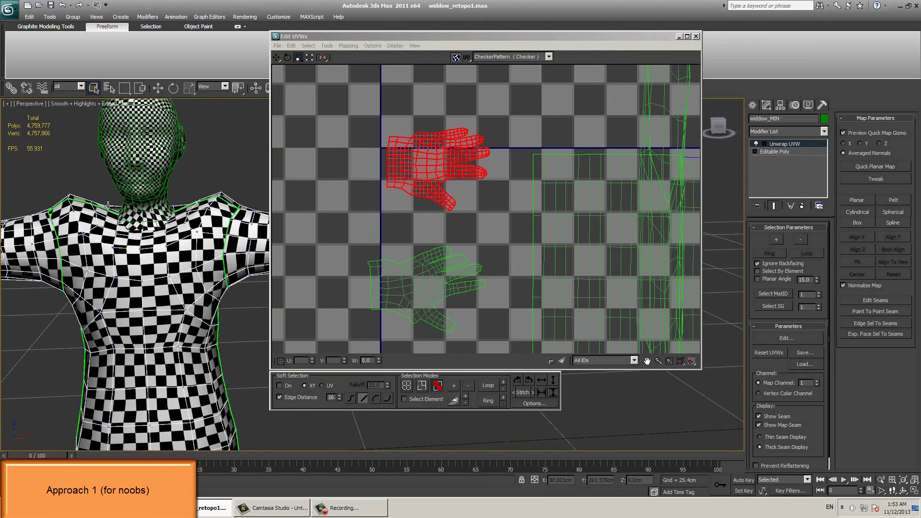
- Try scaling down the upper hand shell, compare its checker squares with the sleeve, and return it to its previous size
scroll(191, 185, up, 3)
scroll(182, 287, up, 2)
middle_drag(182, 287, 202, 239)
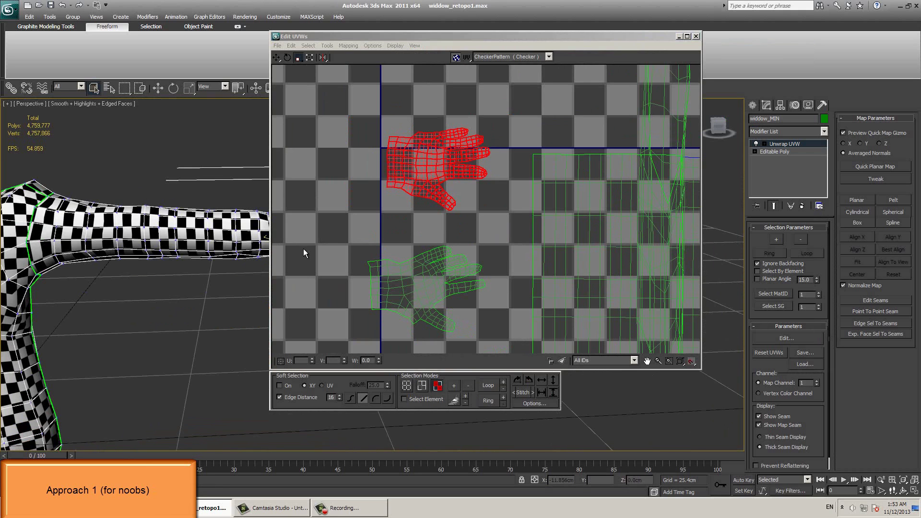
scroll(182, 248, down, 5)
scroll(245, 246, up, 8)
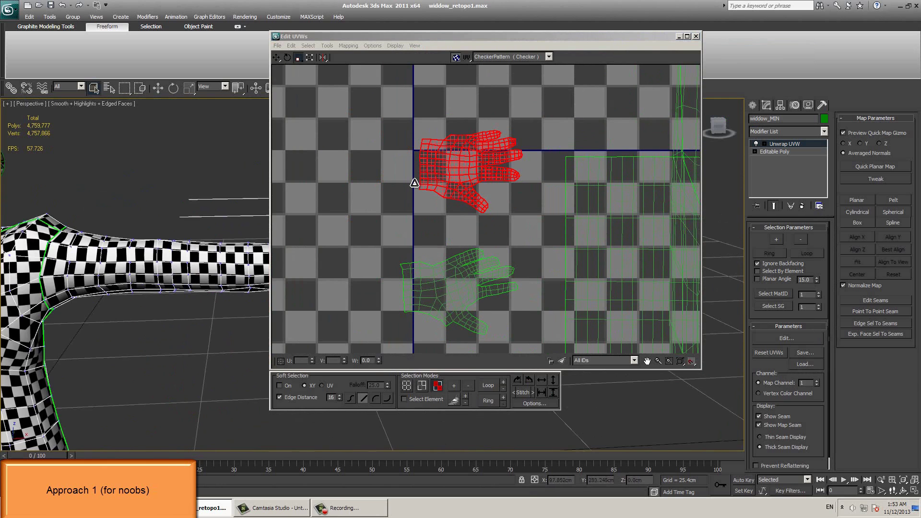
drag(446, 148, 425, 211)
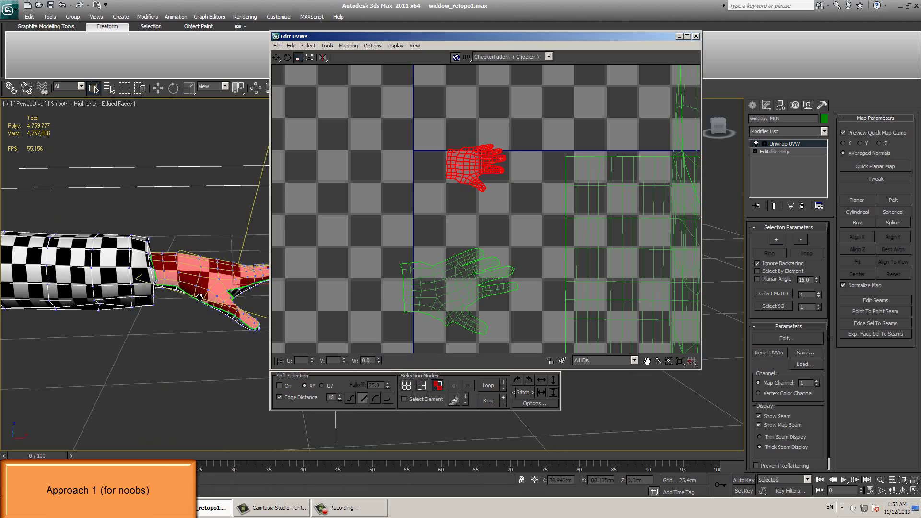
middle_drag(216, 276, 172, 201)
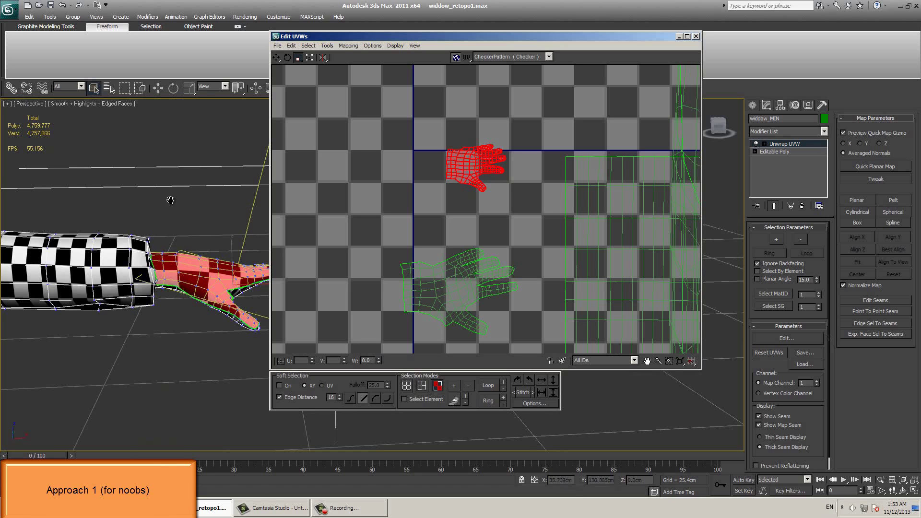
key(m)
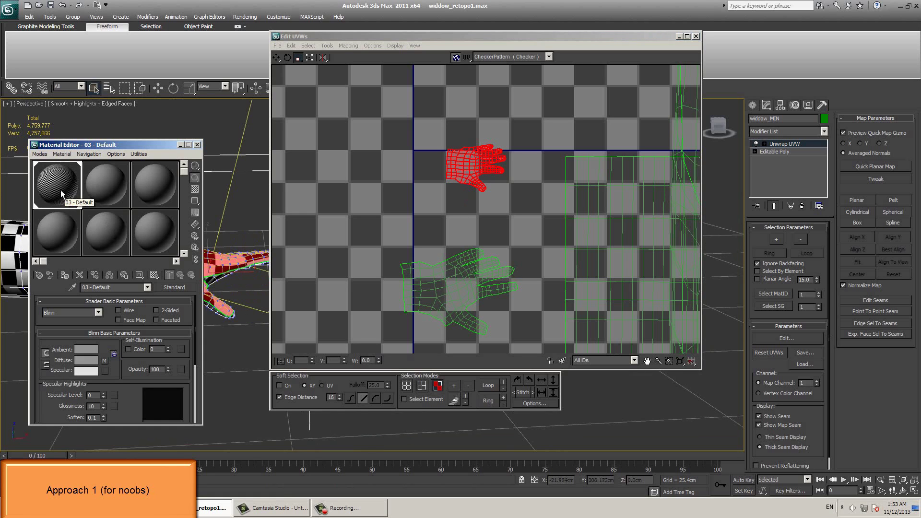
click(197, 145)
drag(463, 179, 462, 194)
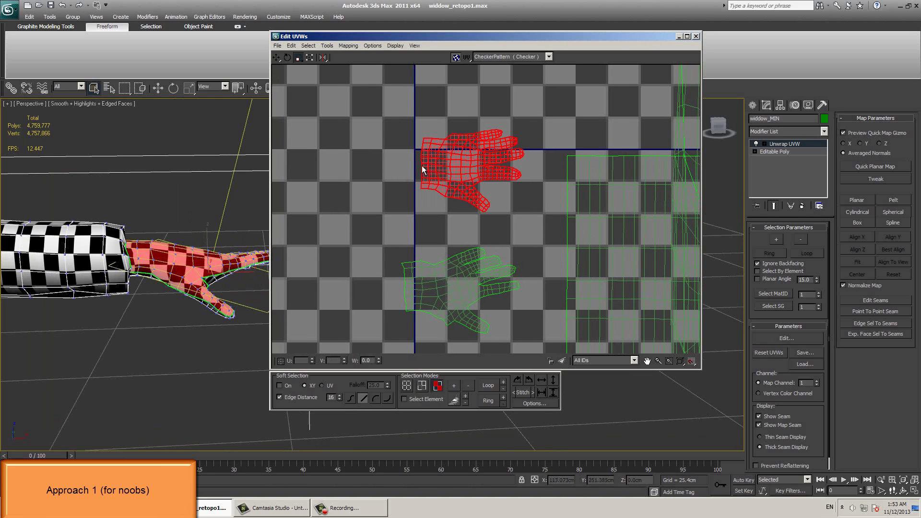
- Select the other two hand shells in turn and examine which hand surfaces they cover on the model
middle_drag(401, 179, 330, 130)
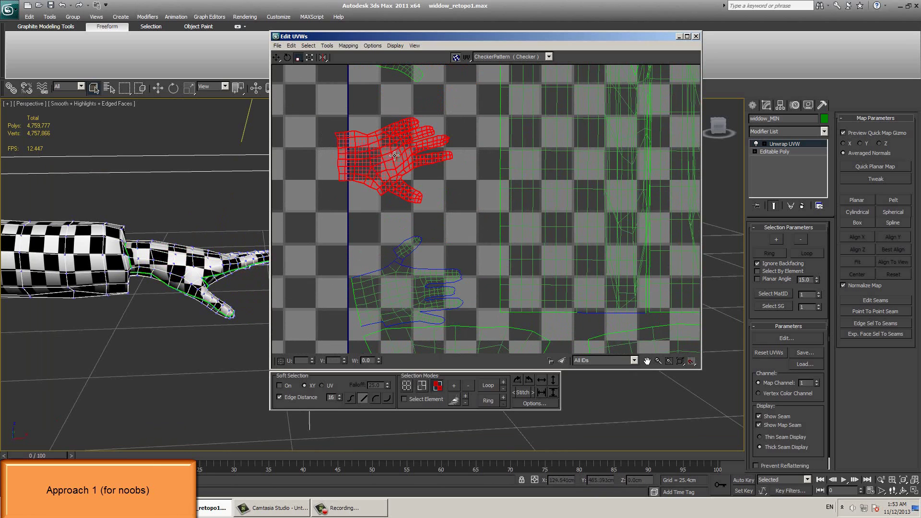
middle_drag(392, 289, 410, 238)
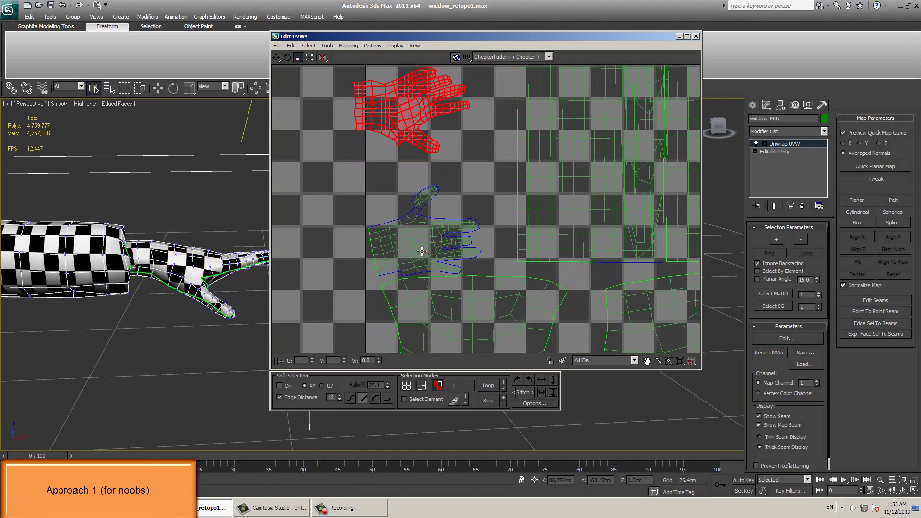
key(z)
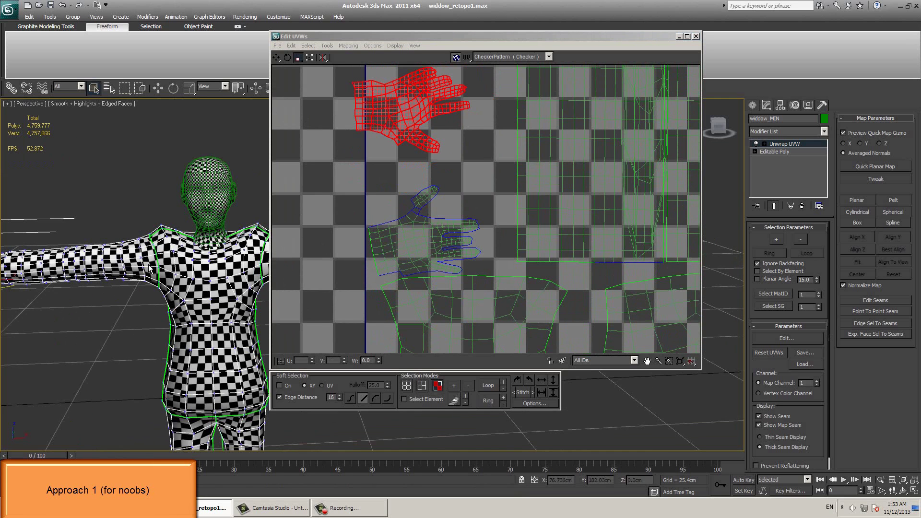
alt+middle_drag(245, 254, 226, 230)
drag(357, 187, 460, 266)
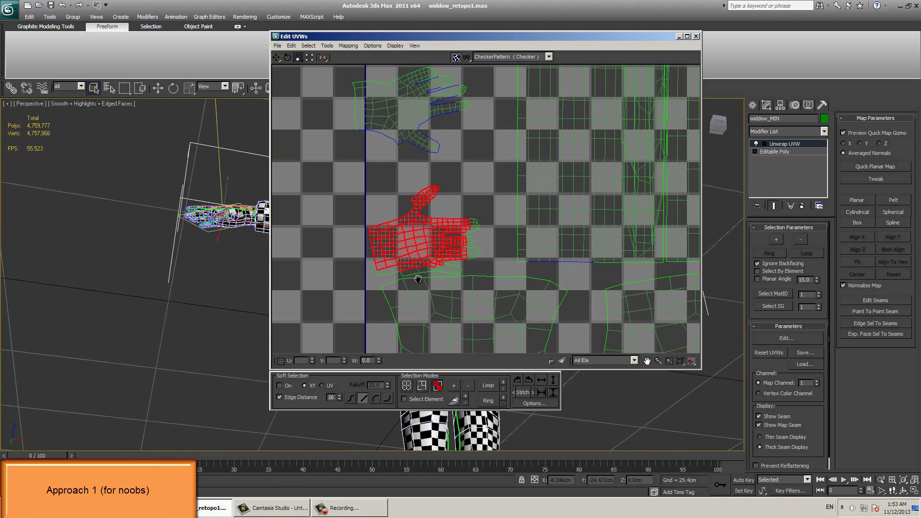
alt+middle_drag(226, 312, 301, 335)
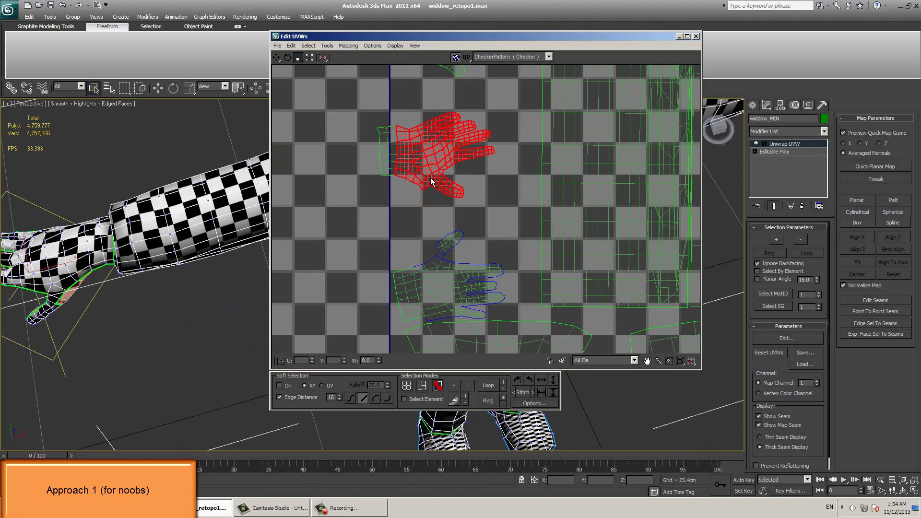
- Move the middle hand shell down just above the lowest hand shell and flip it horizontally
click(288, 58)
drag(393, 105, 295, 85)
right_click(295, 85)
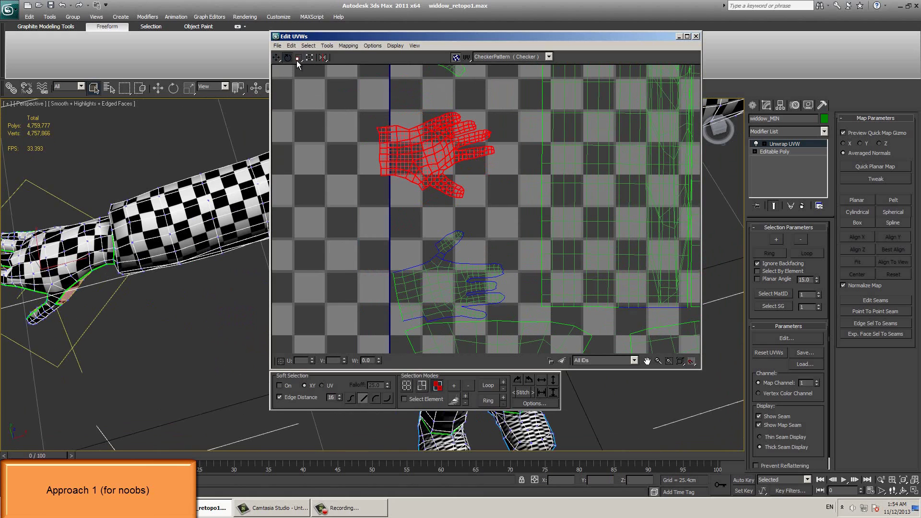
drag(411, 163, 442, 209)
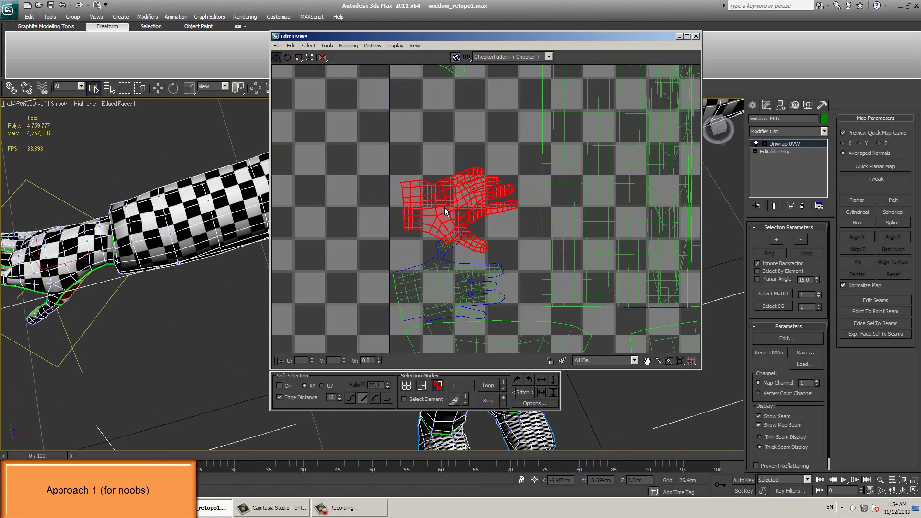
right_click(442, 207)
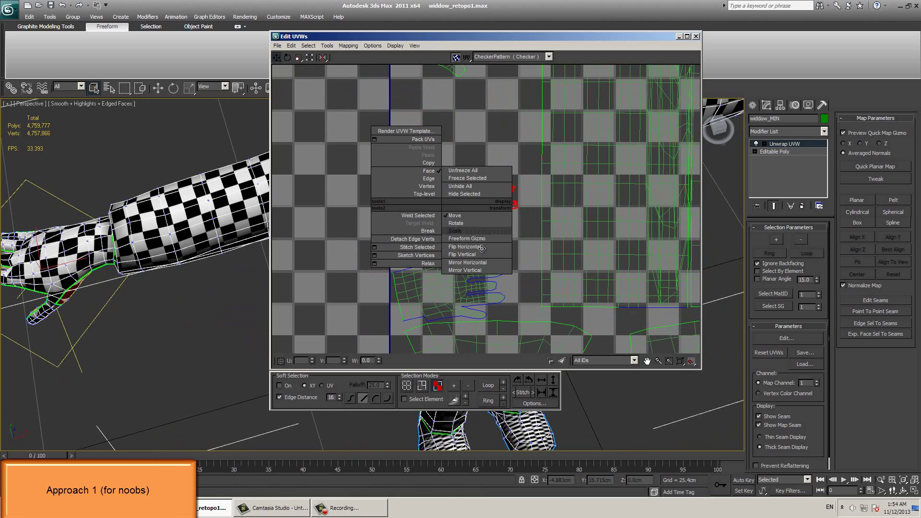
click(481, 248)
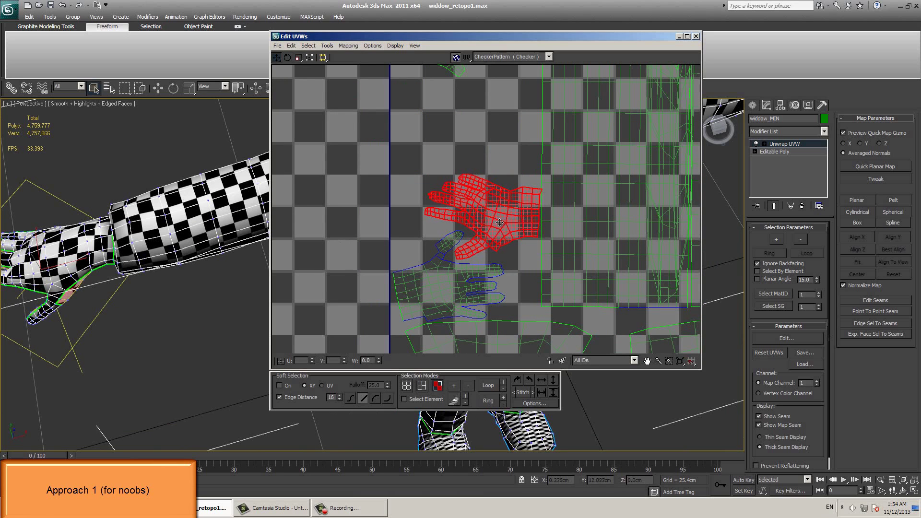
- Move the uppermost hand shell down above the flipped one and rotate it so its fingers point the opposite way
scroll(509, 225, up, 4)
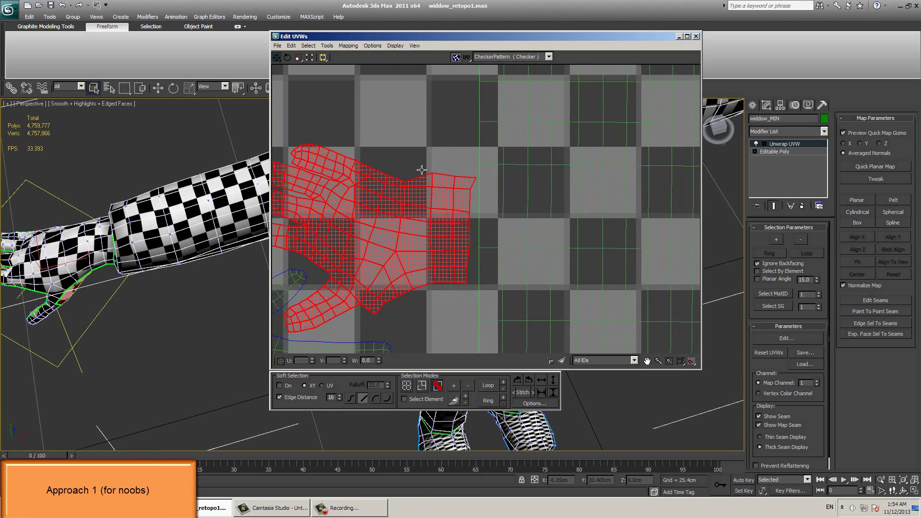
scroll(466, 208, down, 3)
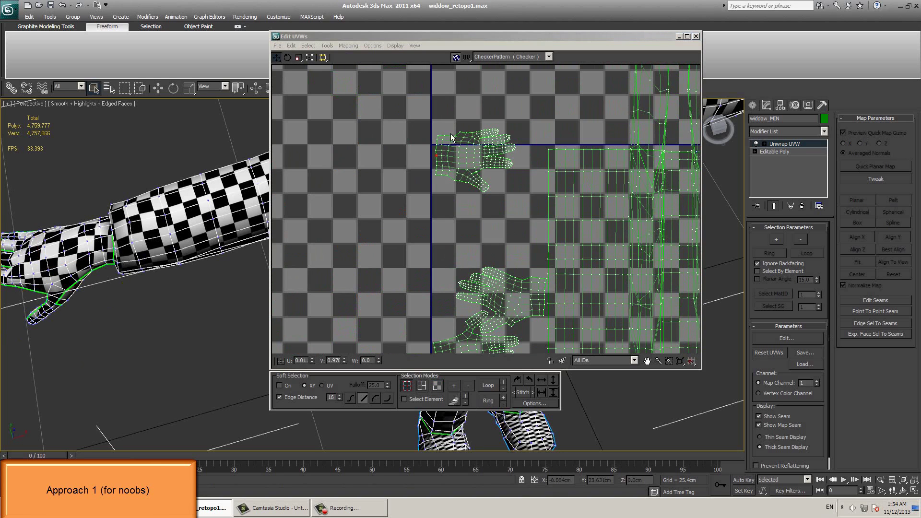
key(3)
click(461, 179)
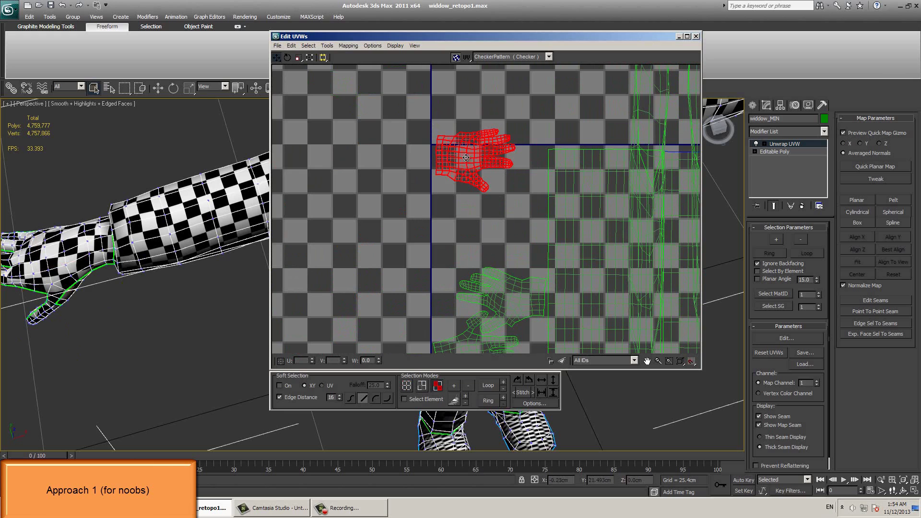
drag(466, 158, 475, 220)
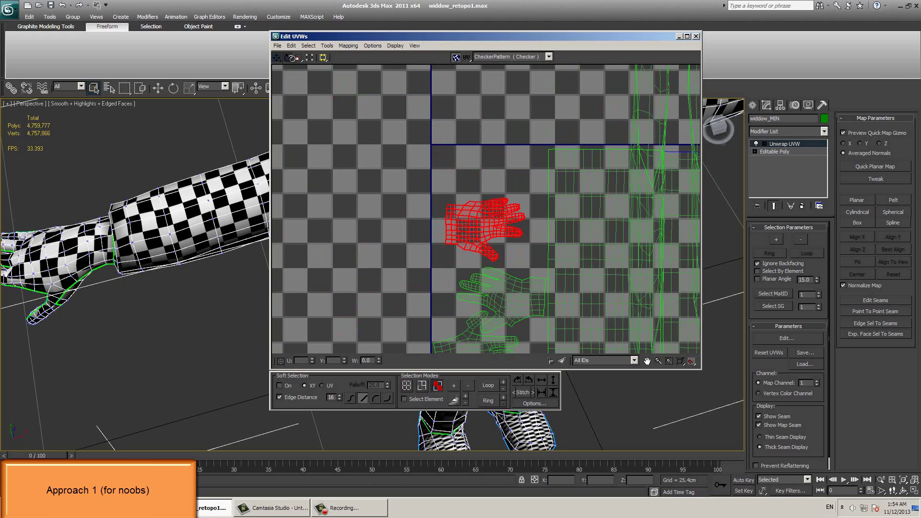
click(288, 57)
drag(474, 221, 885, 398)
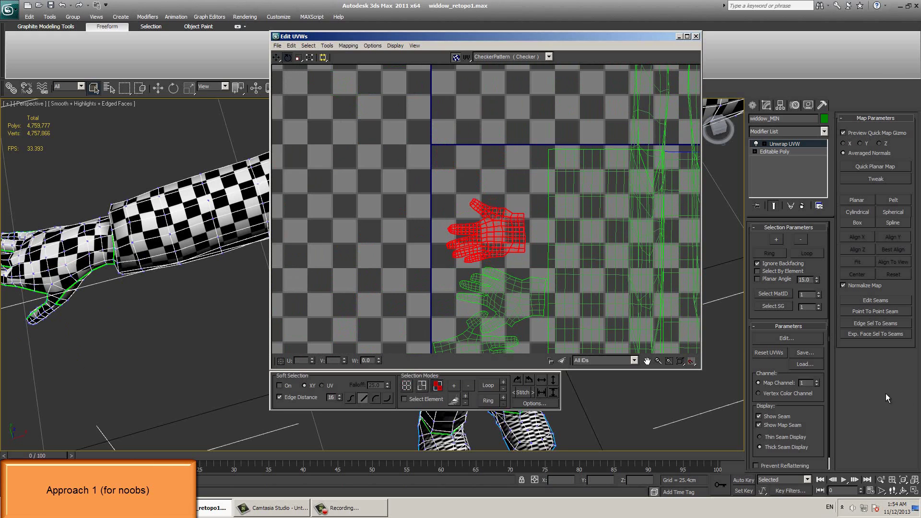
click(276, 57)
drag(490, 235, 498, 241)
- Select all faces of the hand surface that shows stretched checker stripes on the model
key(z)
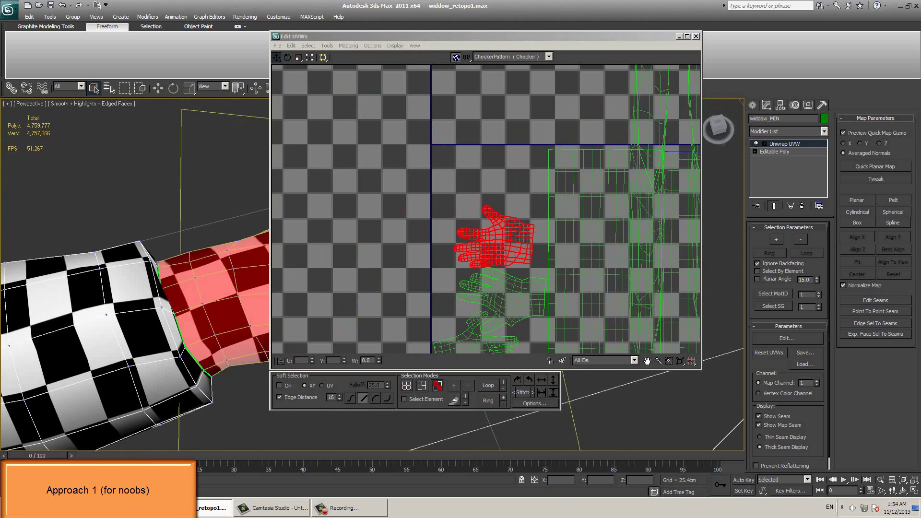
alt+middle_drag(144, 239, 96, 226)
click(206, 288)
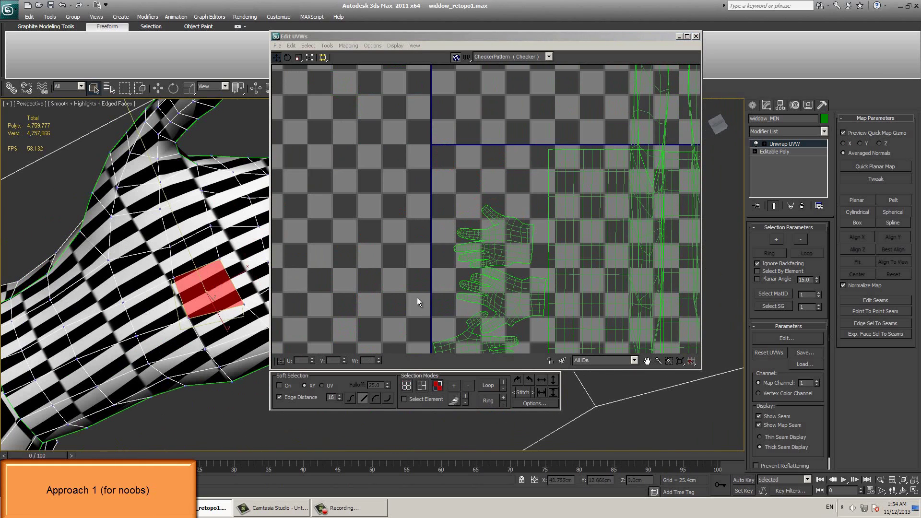
key(ctrl+a)
click(893, 200)
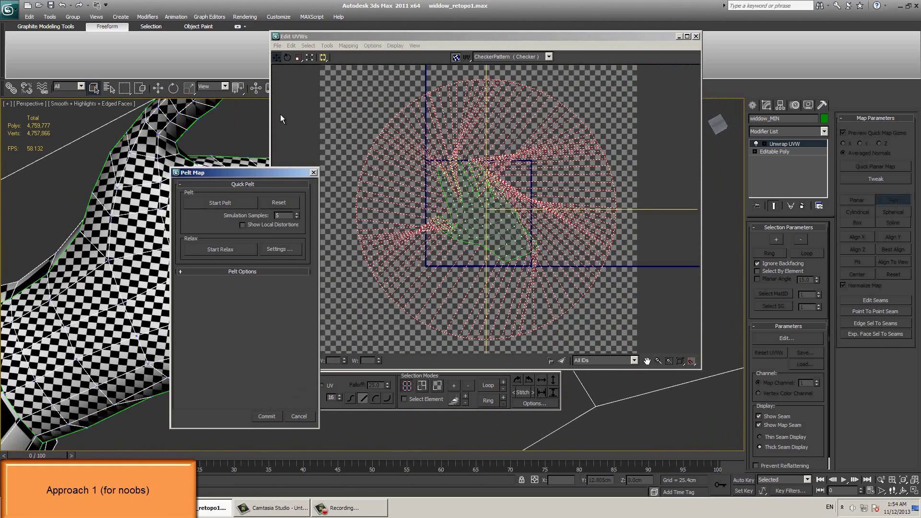
drag(266, 172, 280, 114)
scroll(518, 180, up, 5)
scroll(474, 221, down, 3)
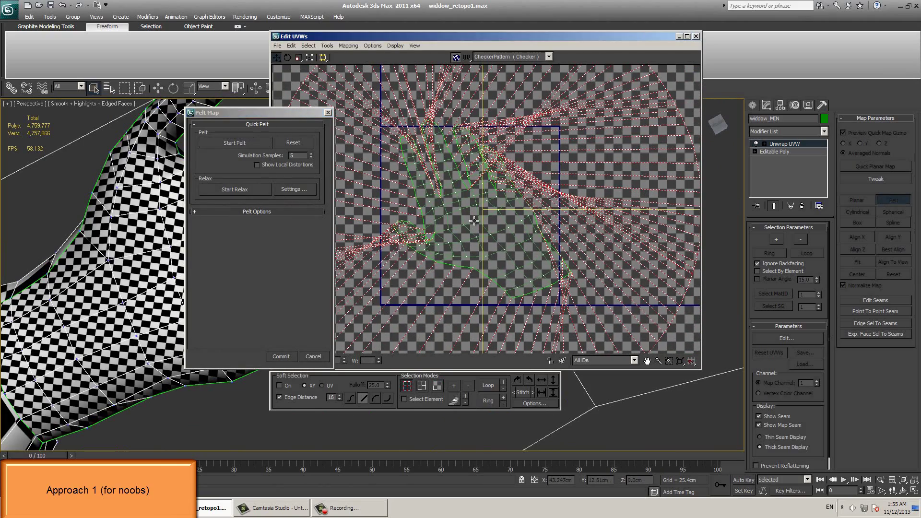
click(314, 356)
- Start a pelt map for the selected hand faces with a pull strength of 0.5 and a stiffness of 0.25
click(893, 200)
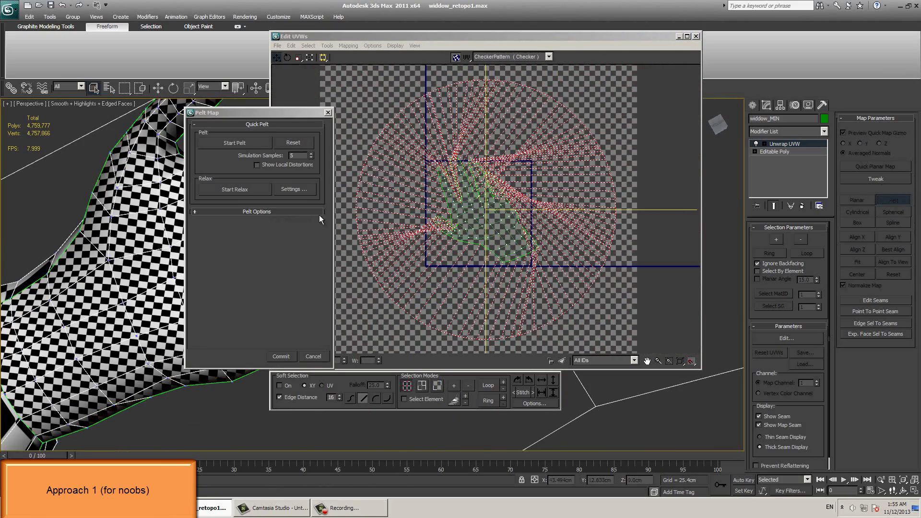
click(235, 143)
click(239, 212)
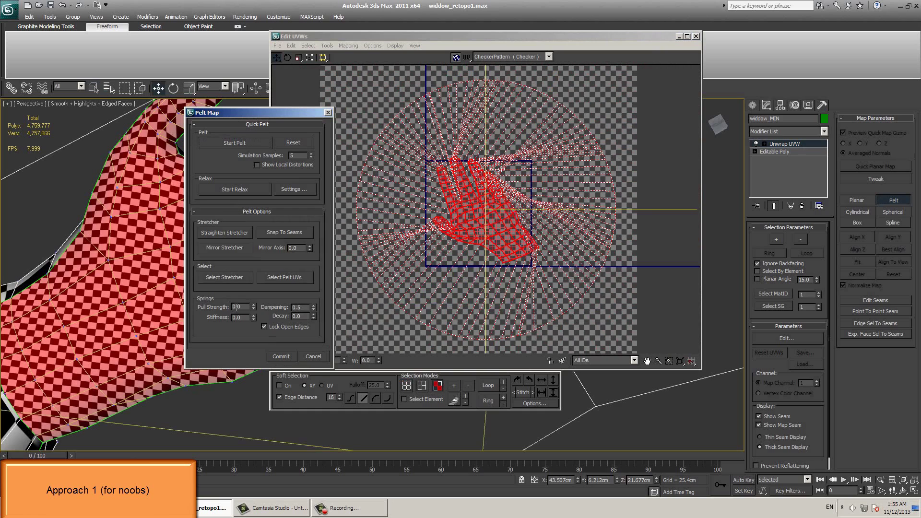
double_click(236, 307)
text(0.5)
key(Tab)
text(0.25)
- Run the pelt simulation on the hand until it stretches open, and relax the resulting UVs
click(235, 142)
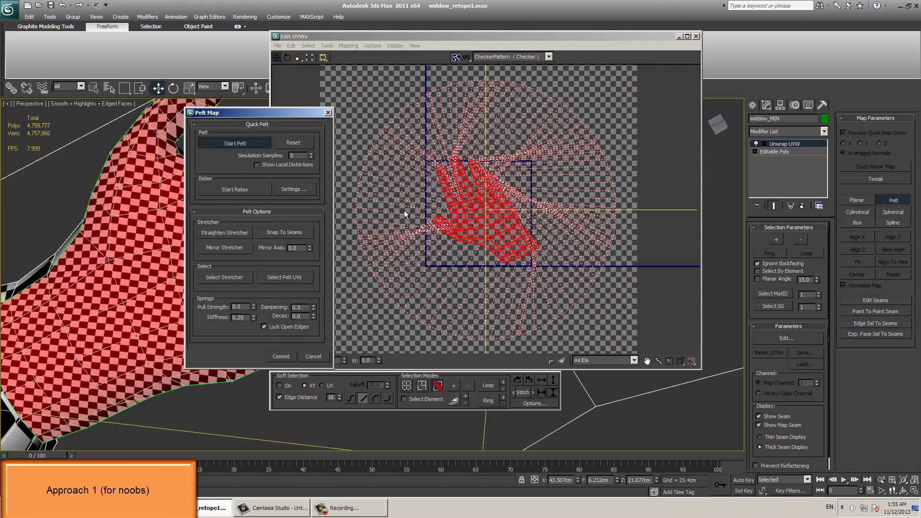
click(240, 144)
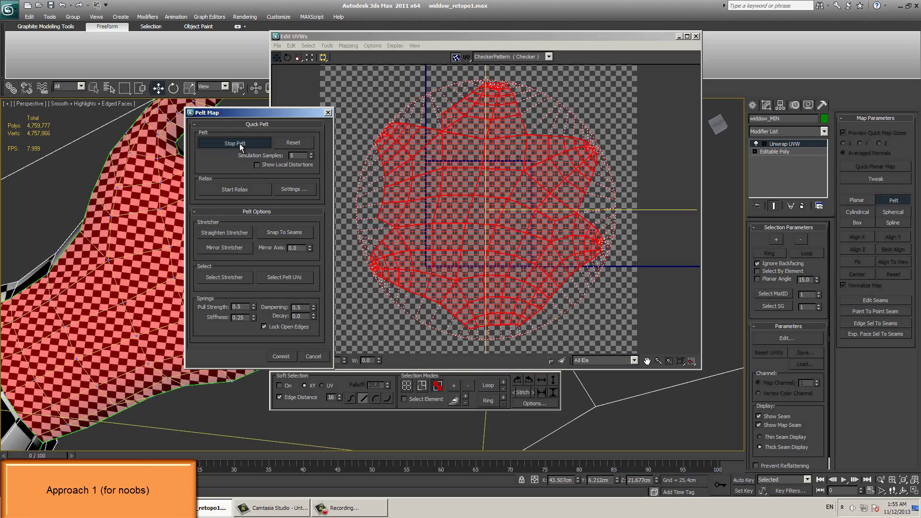
click(240, 145)
click(242, 191)
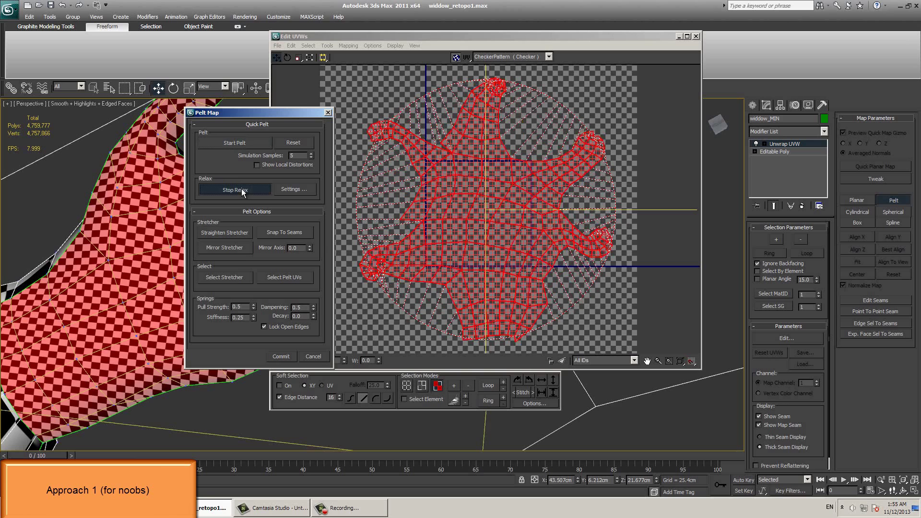
click(242, 190)
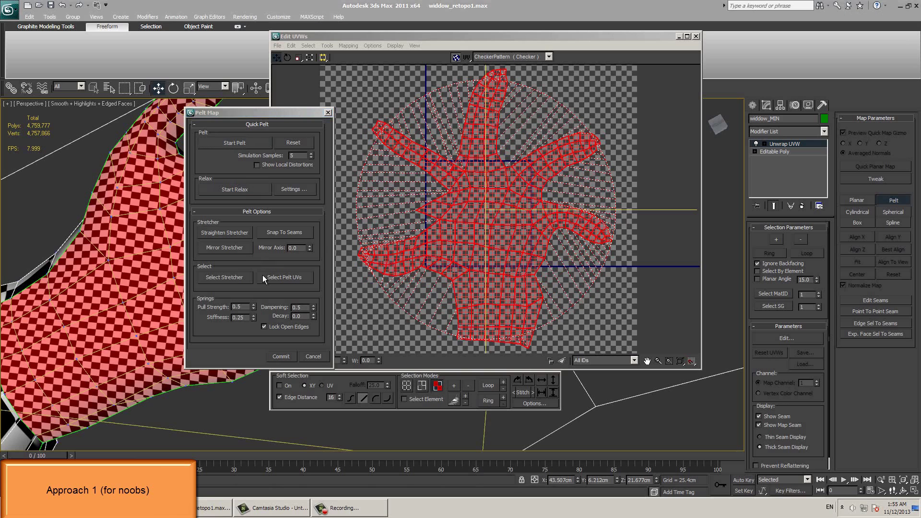
- Set the pelt springs' pull strength, stiffness and dampening to 0 and relax the hand UVs
click(237, 307)
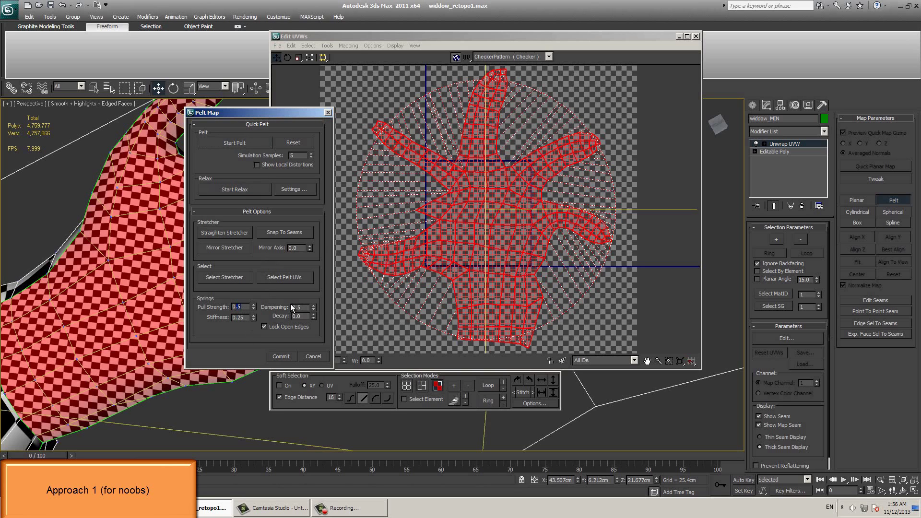
click(240, 317)
text(0)
key(BackSpace)
key(BackSpace)
key(BackSpace)
text(0)
click(240, 191)
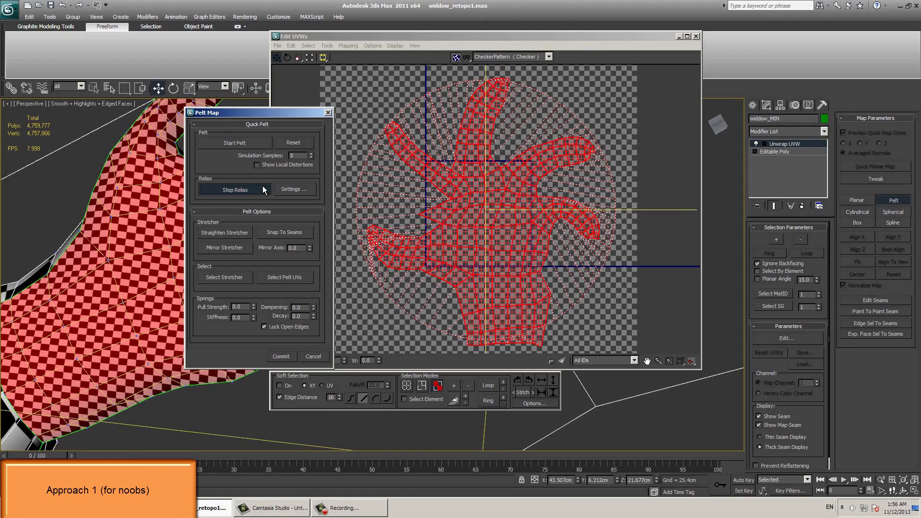
click(263, 190)
- Change the relax method to Relax By Face Angles and run the relax on the hand pelt
click(293, 189)
click(344, 71)
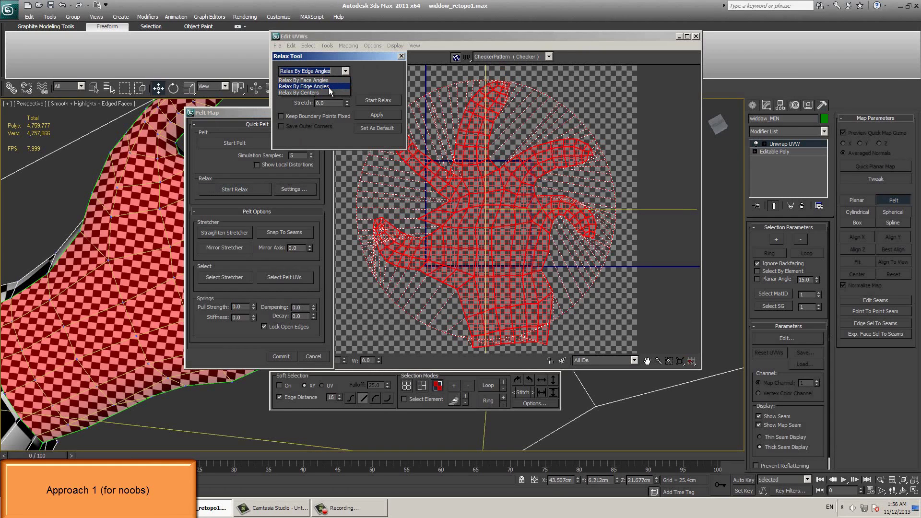
click(307, 80)
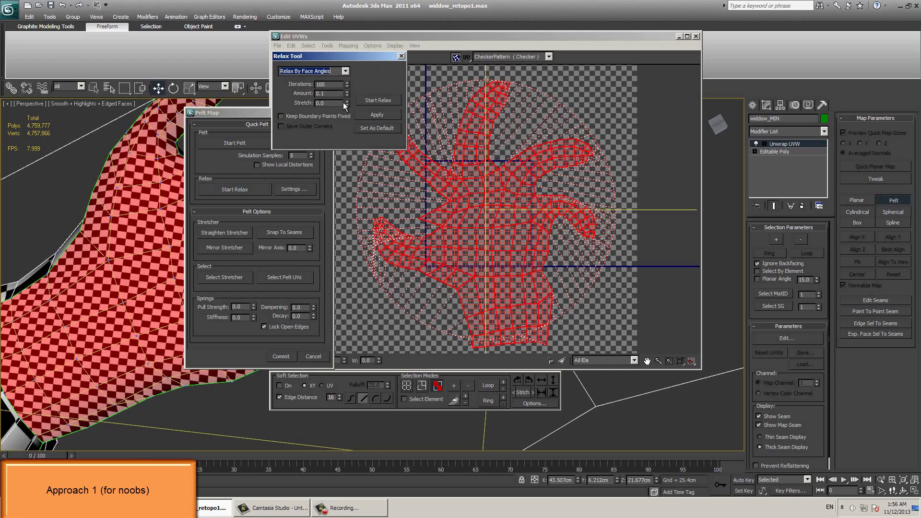
click(374, 101)
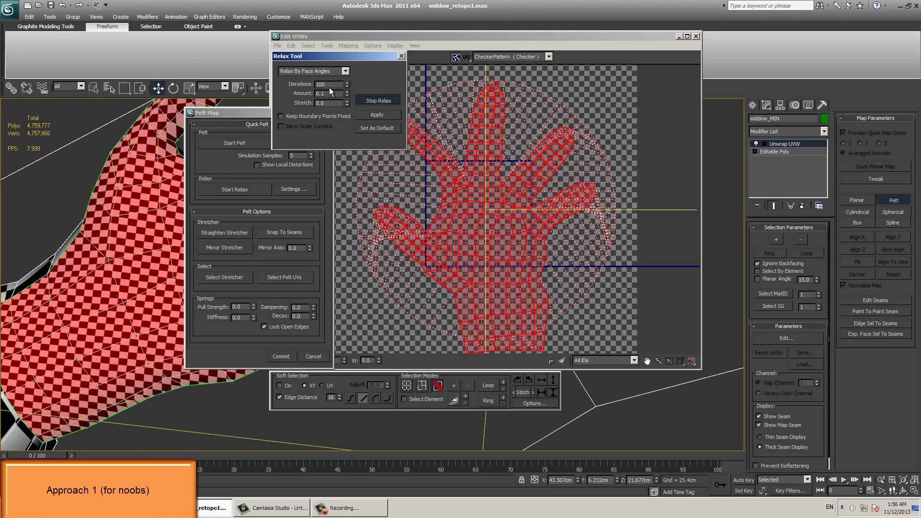
- Raise the relax amount to 0.41, relax the hand UVs further and commit the pelt map
drag(350, 97, 350, 90)
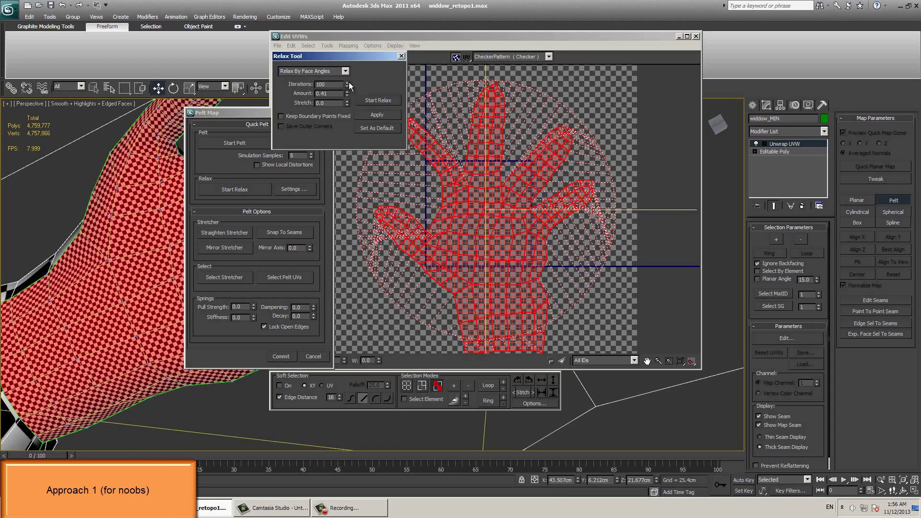
click(369, 101)
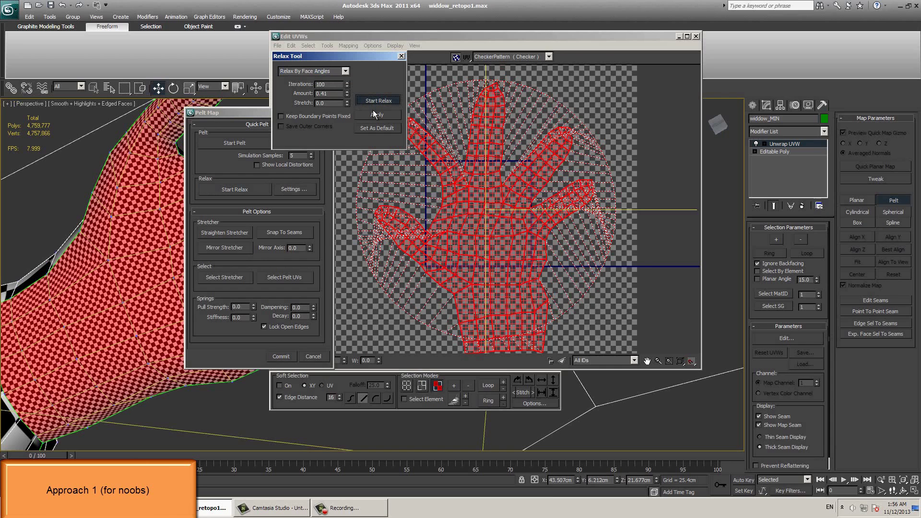
click(368, 116)
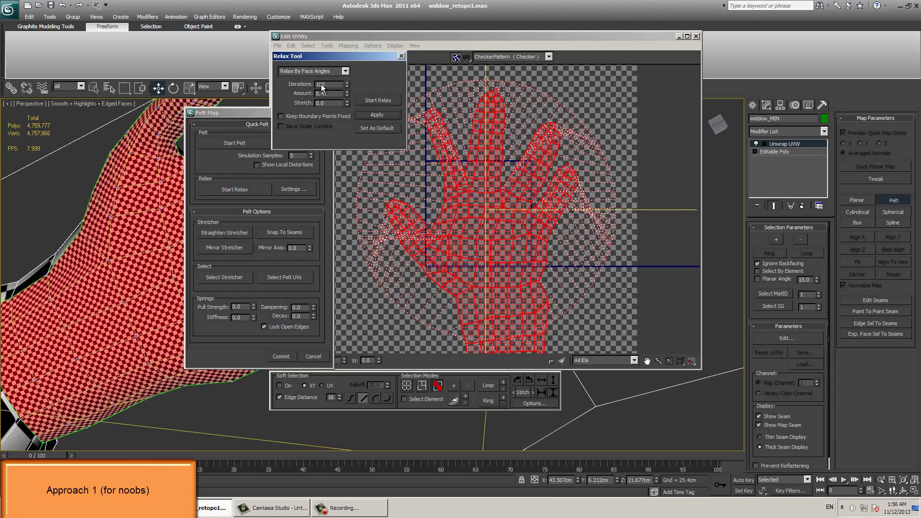
click(368, 115)
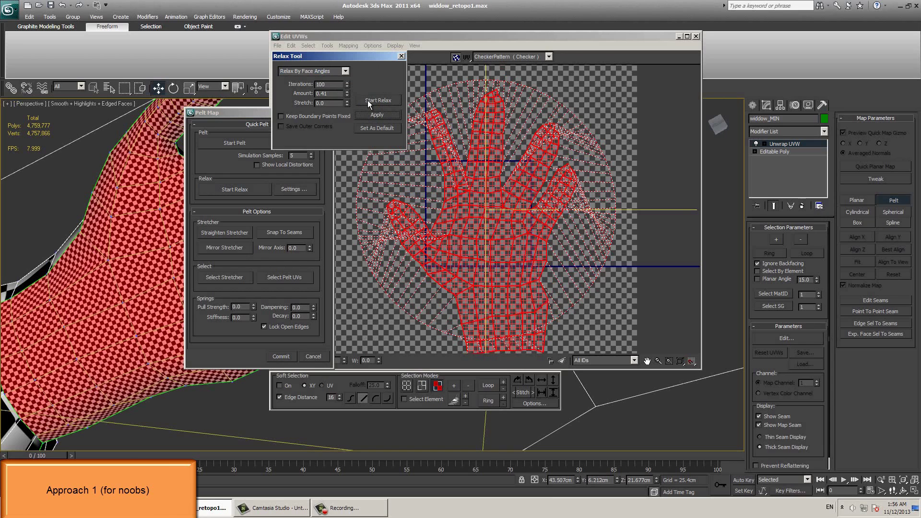
click(369, 102)
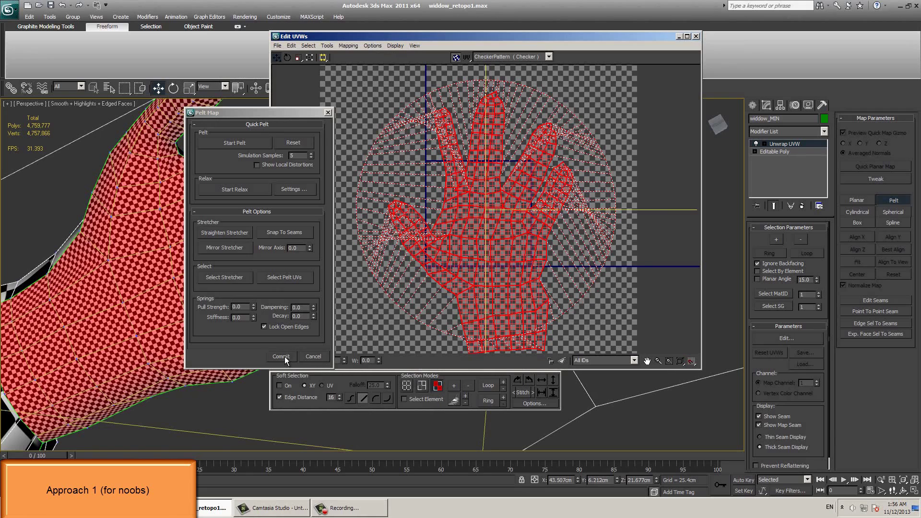
click(281, 356)
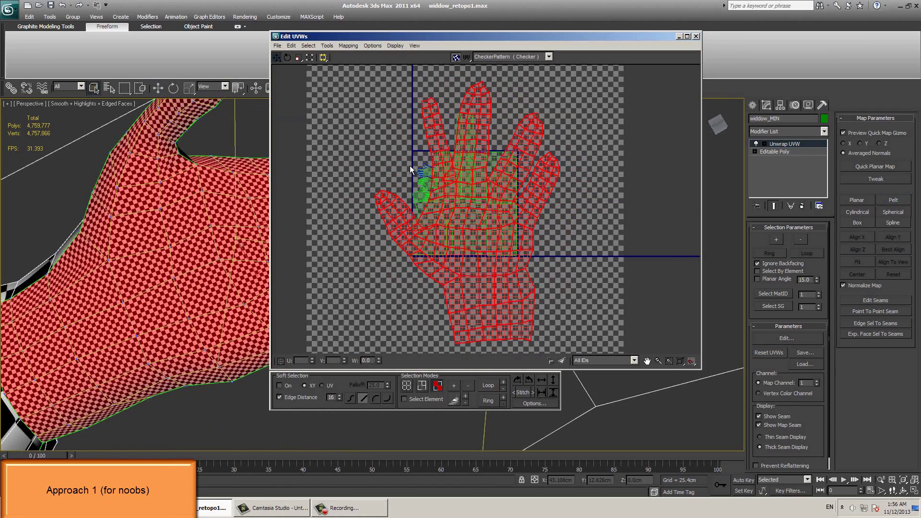
- Scale the new hand shell down to match the surrounding checker size and move it above the other hand shells
click(297, 58)
mouse_move(482, 181)
mouse_down()
mouse_move(600, 330)
mouse_move(484, 188)
mouse_up()
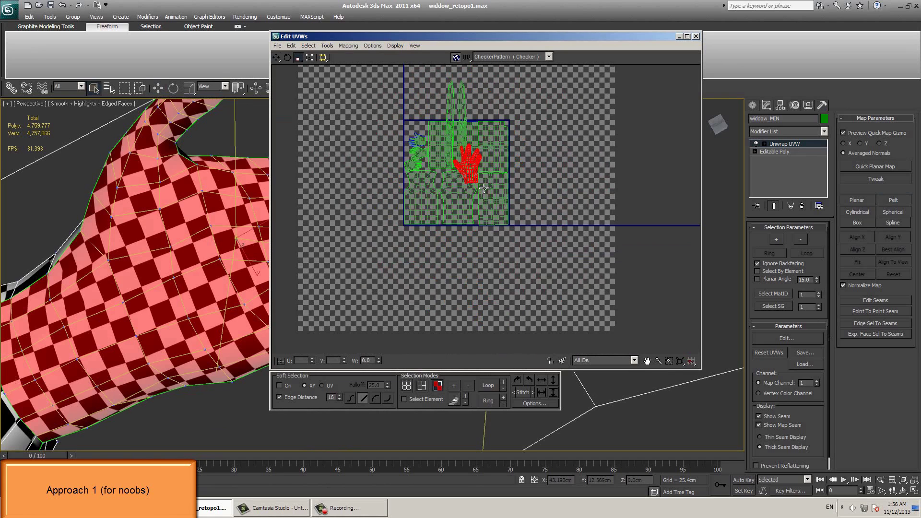
alt+middle_drag(266, 227, 317, 225)
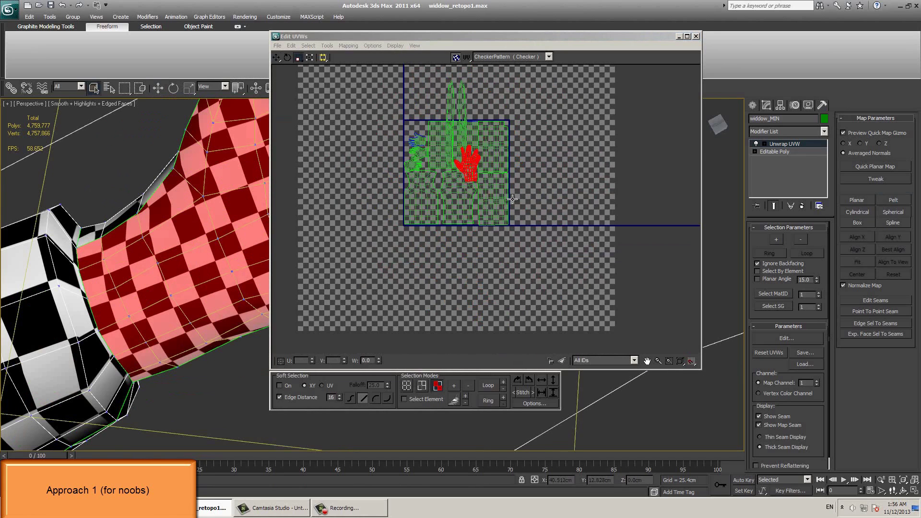
drag(512, 199, 173, 220)
- Move boundary vertices between the index and middle fingers and between the ring and little fingers to separate the overlapping UV outlines
scroll(439, 163, up, 6)
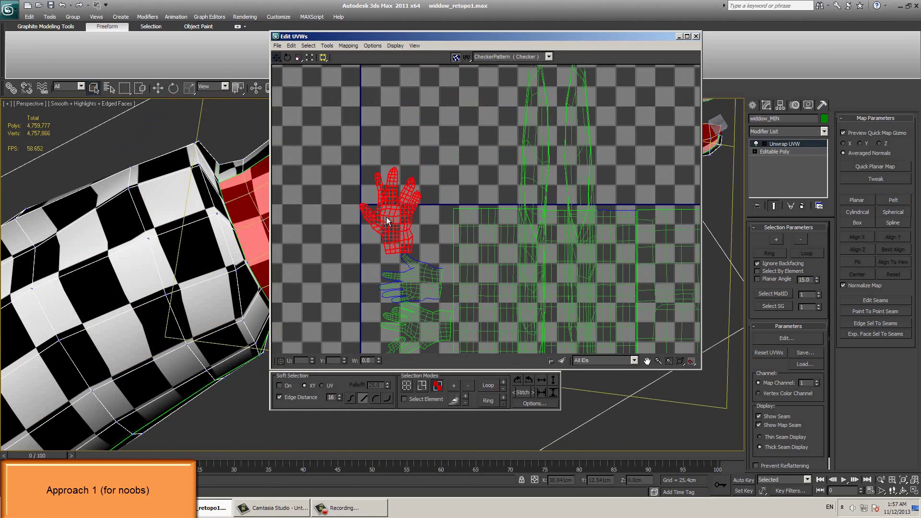
scroll(447, 211, up, 2)
scroll(448, 211, up, 1)
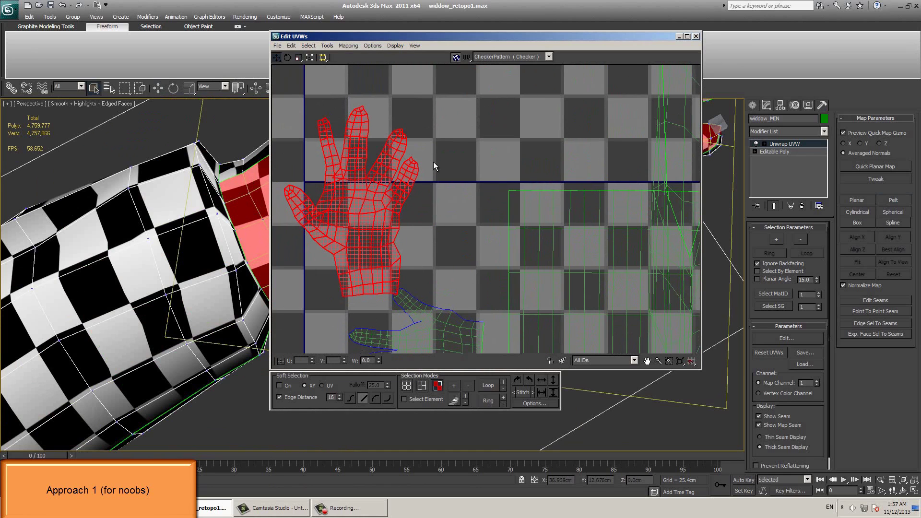
scroll(433, 162, up, 2)
scroll(563, 194, up, 3)
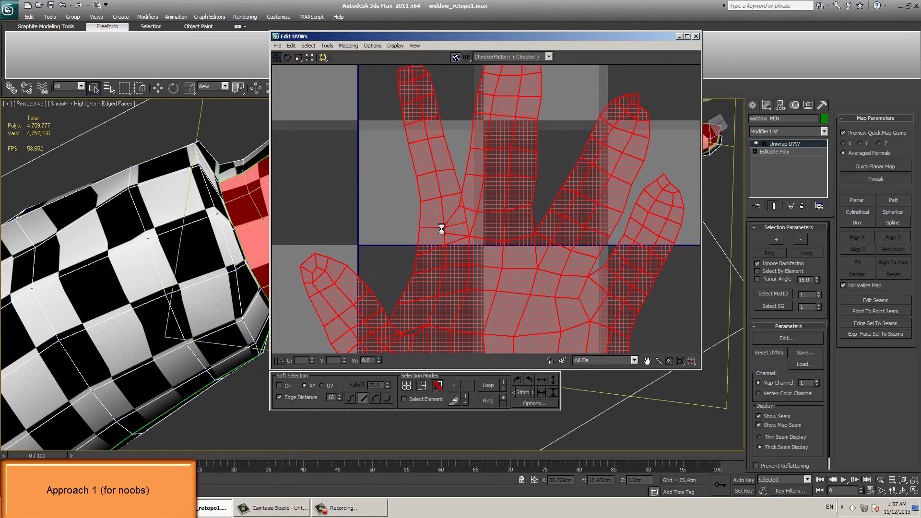
key(1)
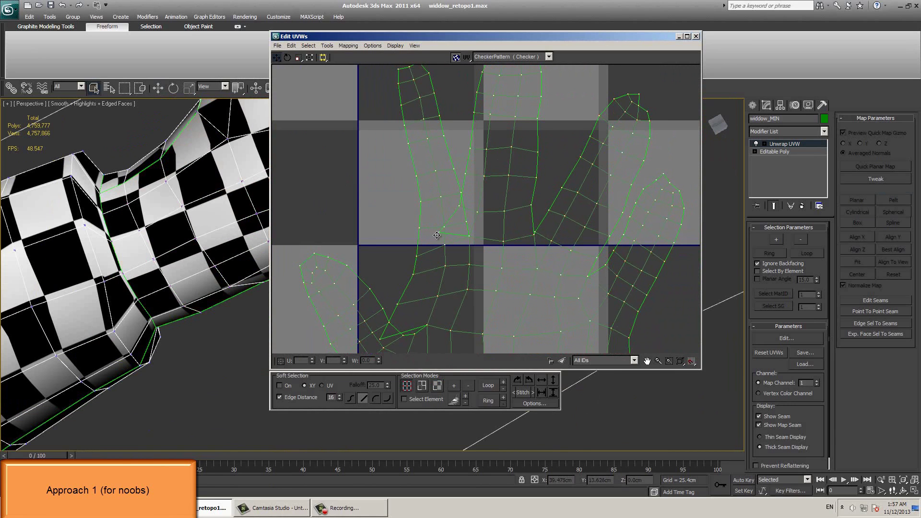
click(469, 224)
middle_drag(460, 194, 451, 240)
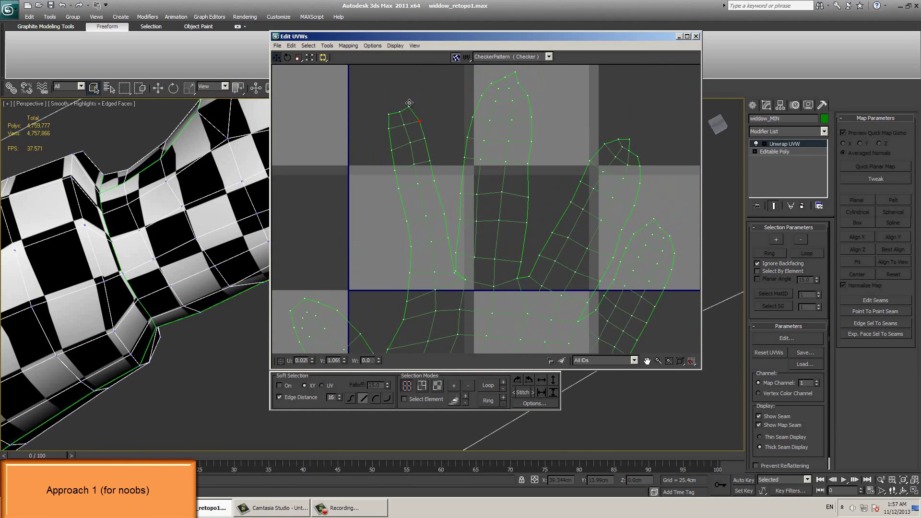
click(418, 62)
middle_drag(456, 279, 438, 199)
click(440, 172)
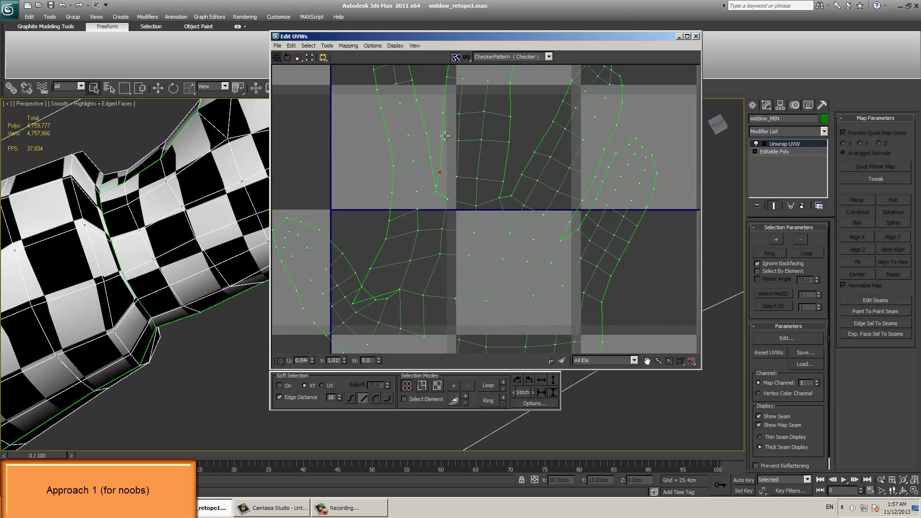
scroll(480, 248, down, 2)
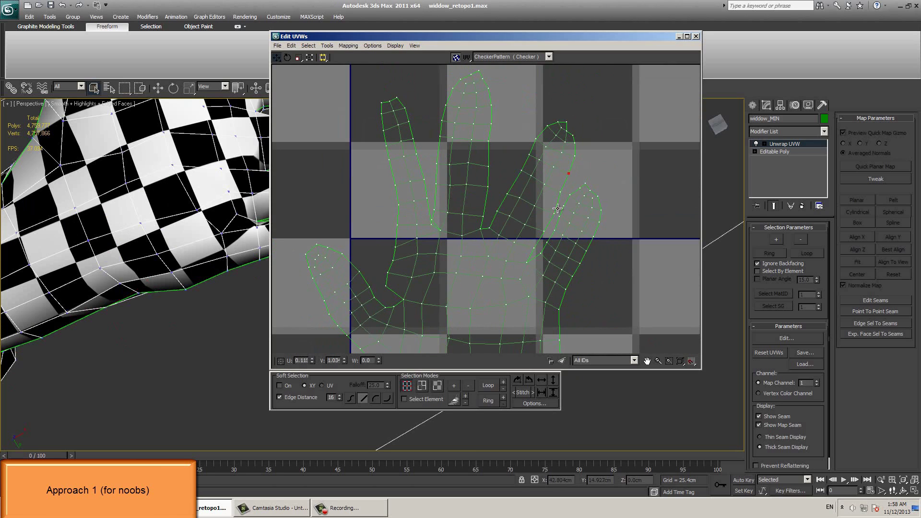
click(553, 229)
- Select all faces of the hand shell and scale it down to match the forearm's checker size at the wrist
alt+middle_drag(249, 216, 153, 292)
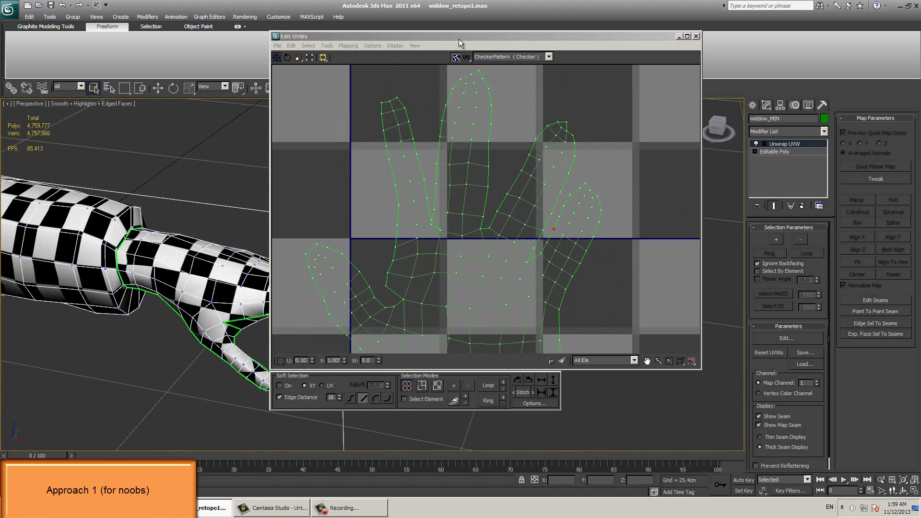
drag(546, 36, 634, 39)
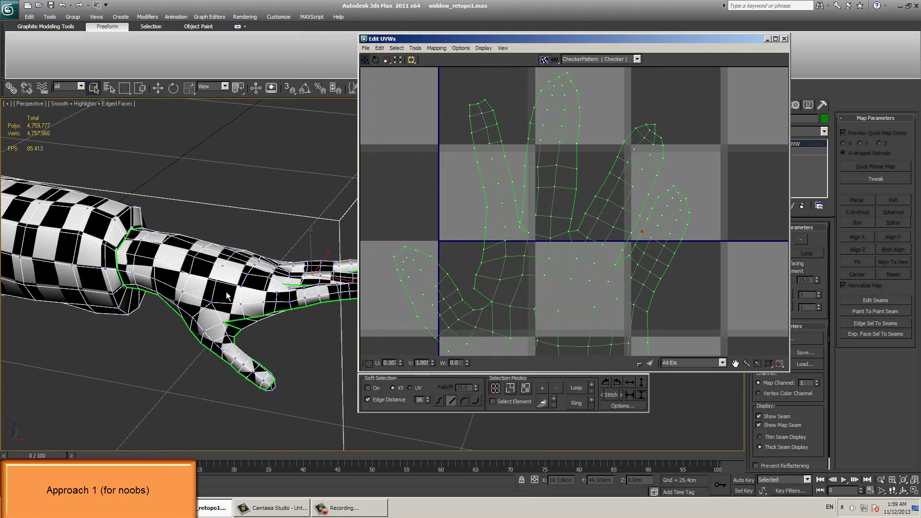
scroll(208, 203, up, 2)
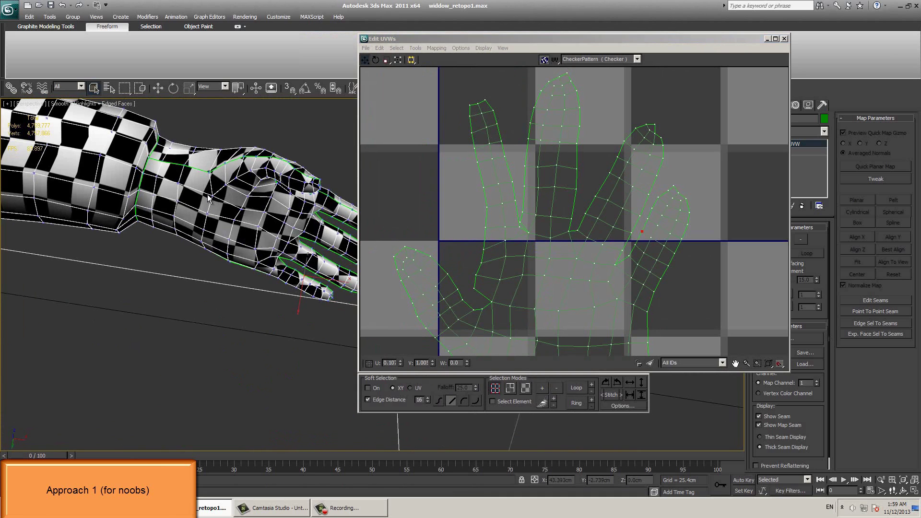
scroll(224, 313, up, 2)
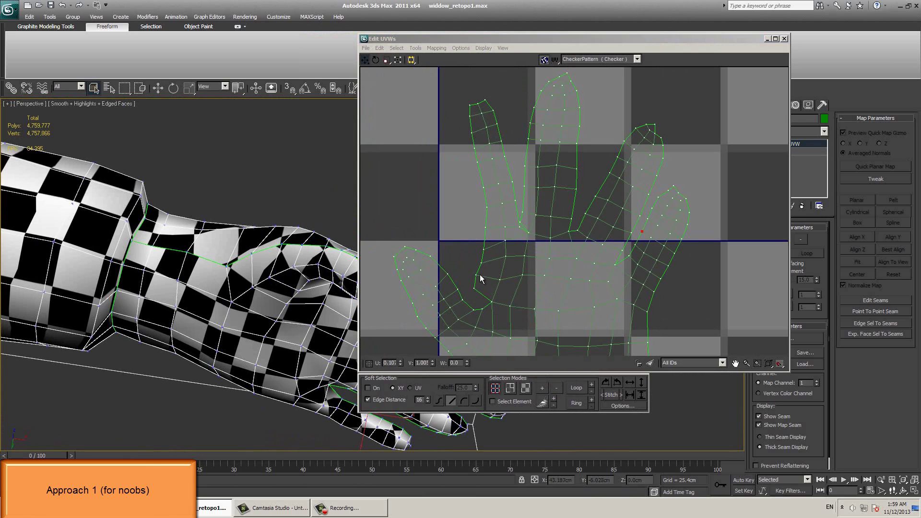
key(3)
key(ctrl+a)
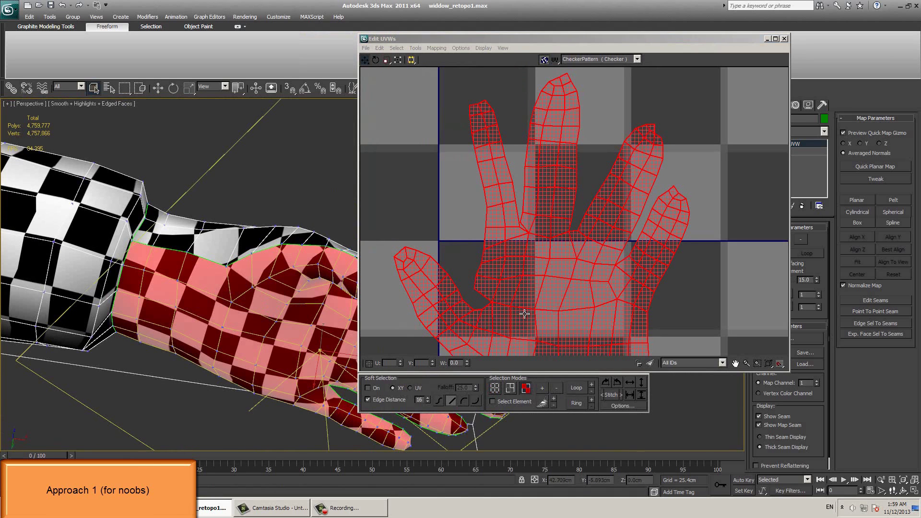
alt+middle_drag(303, 321, 300, 370)
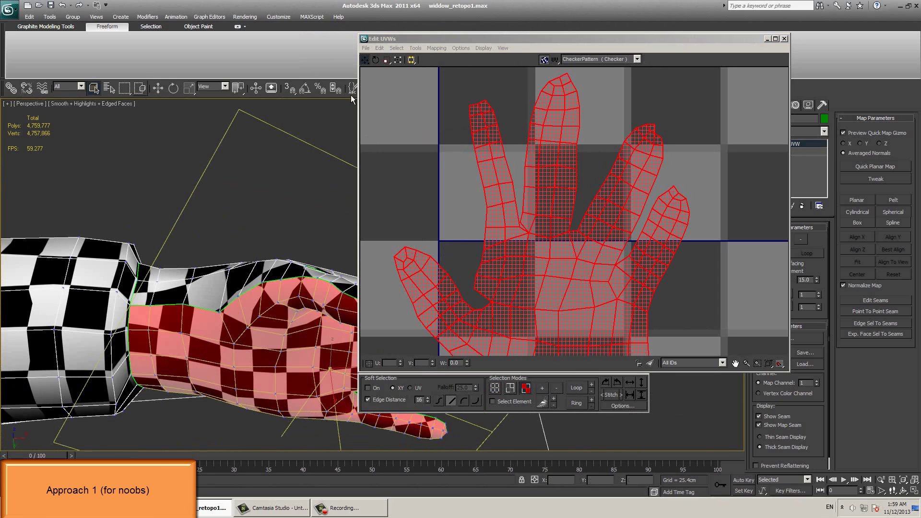
click(386, 60)
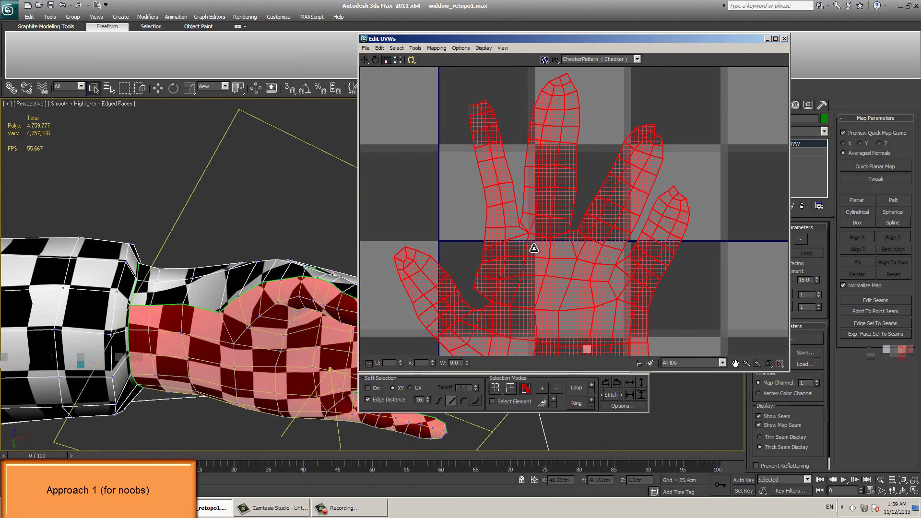
drag(530, 249, 544, 259)
alt+middle_drag(229, 399, 268, 399)
- Rotate the hand shell a quarter turn clockwise so its fingers point sideways
scroll(561, 252, down, 5)
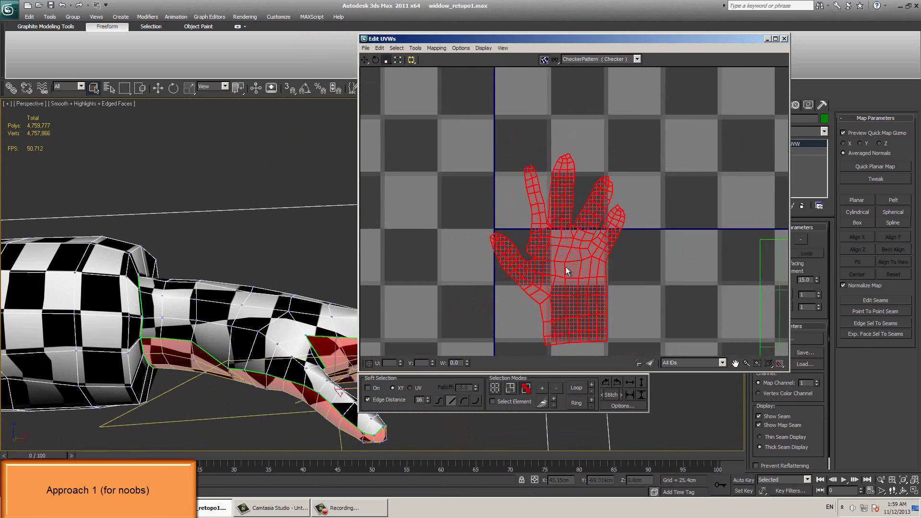
scroll(512, 201, up, 2)
scroll(511, 211, up, 1)
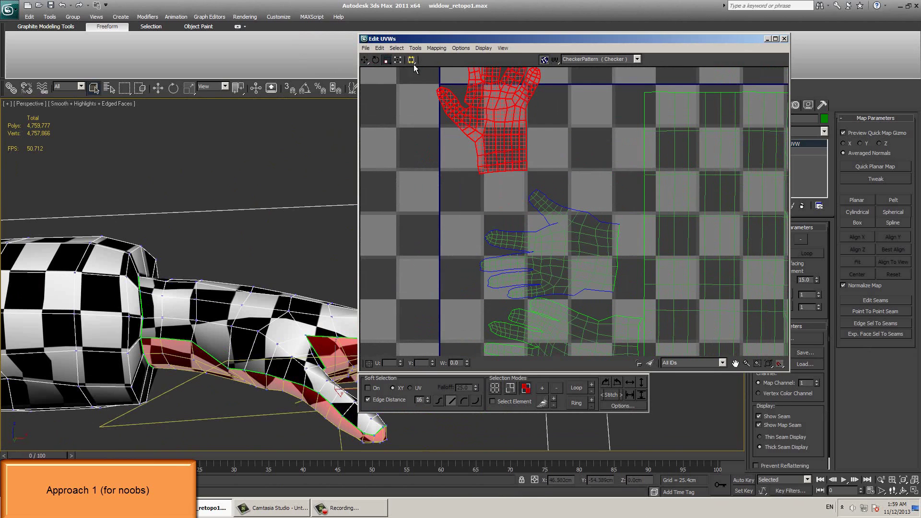
key(e)
drag(637, 174, 594, 208)
- Mirror the rotated hand shell vertically and place it inside the UV tile just above the other hand shells
key(w)
drag(518, 140, 571, 173)
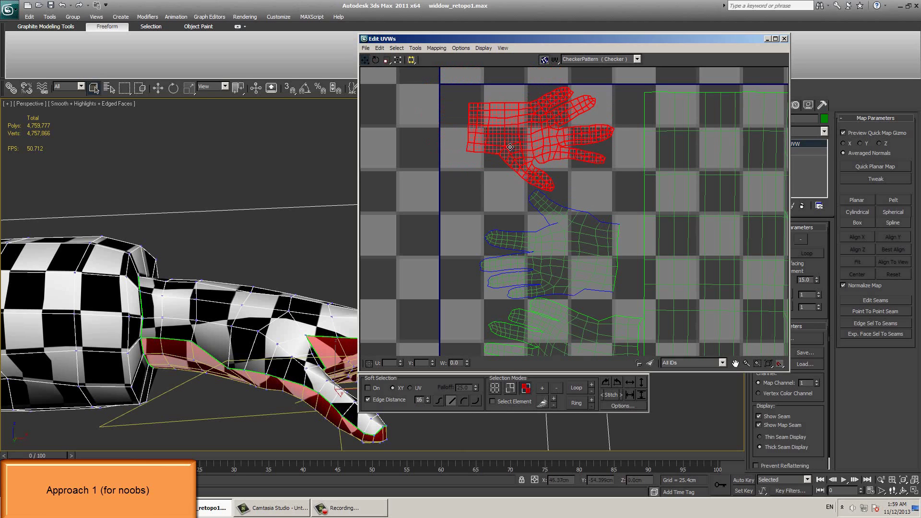
key(alt+shift+ctrl+n)
drag(540, 129, 517, 154)
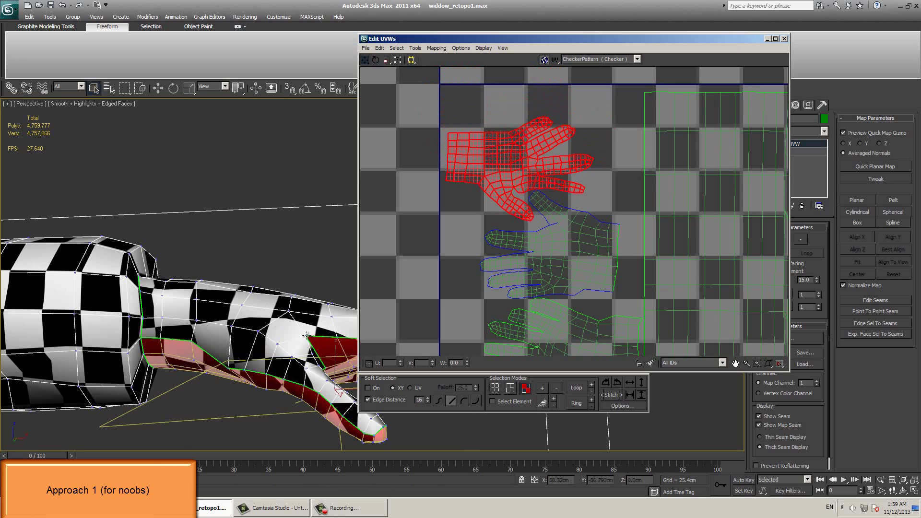
- Examine the checker pattern along the forearm and upper arm, and compare it with the UV layout
alt+middle_drag(300, 338, 283, 326)
scroll(574, 211, down, 3)
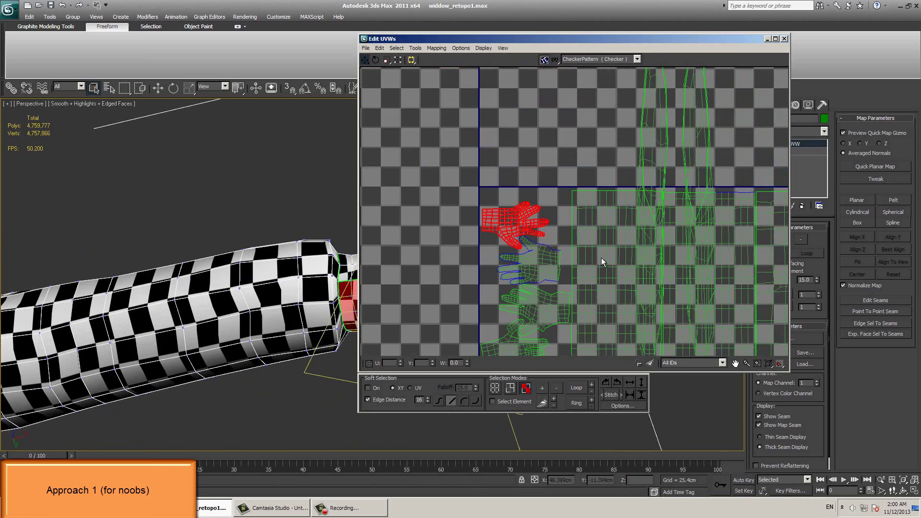
scroll(226, 254, up, 2)
alt+middle_drag(226, 278, 342, 270)
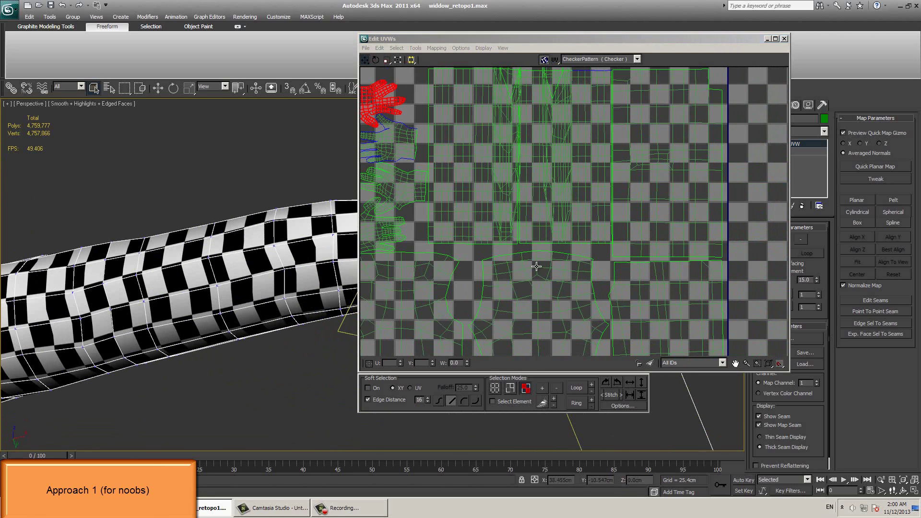
scroll(277, 222, down, 3)
alt+middle_drag(277, 222, 182, 287)
scroll(261, 287, up, 5)
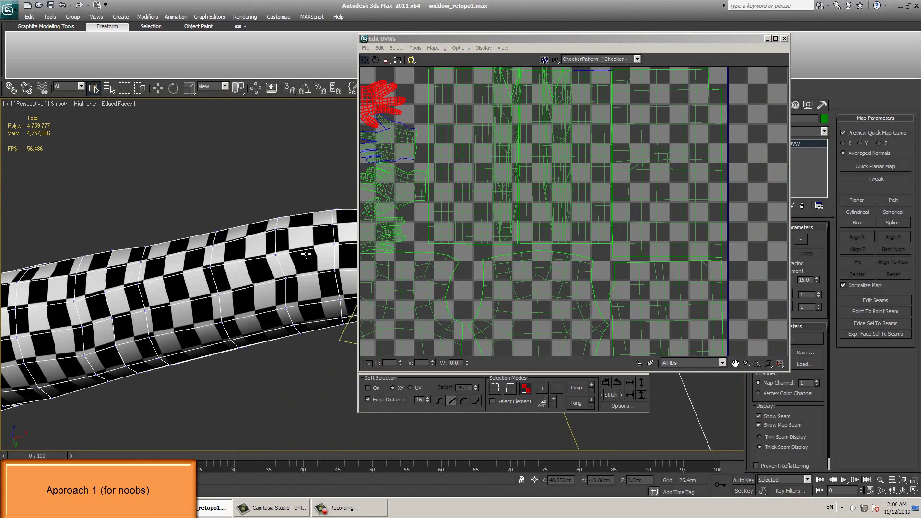
- Try to move two neighbouring vertices of the arm shell slightly downward to adjust the arm's checkers
key(1)
click(285, 280)
scroll(562, 233, up, 3)
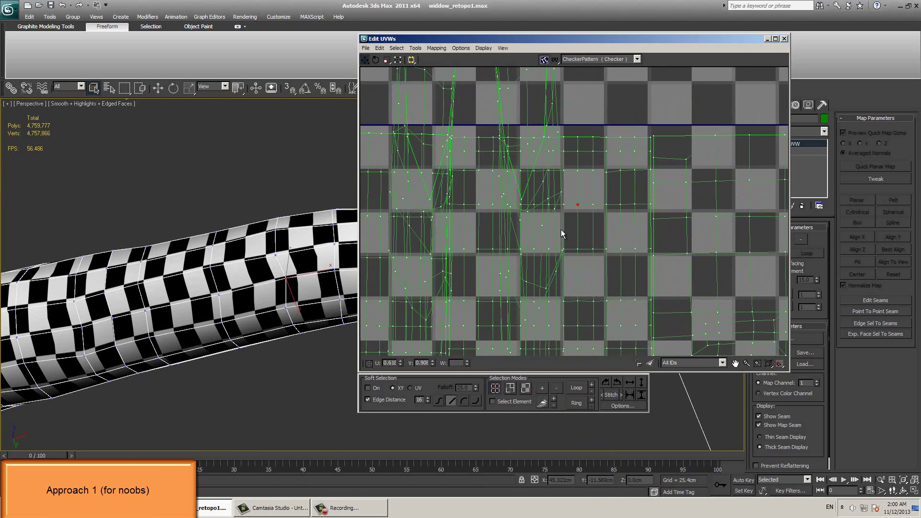
middle_drag(562, 233, 568, 221)
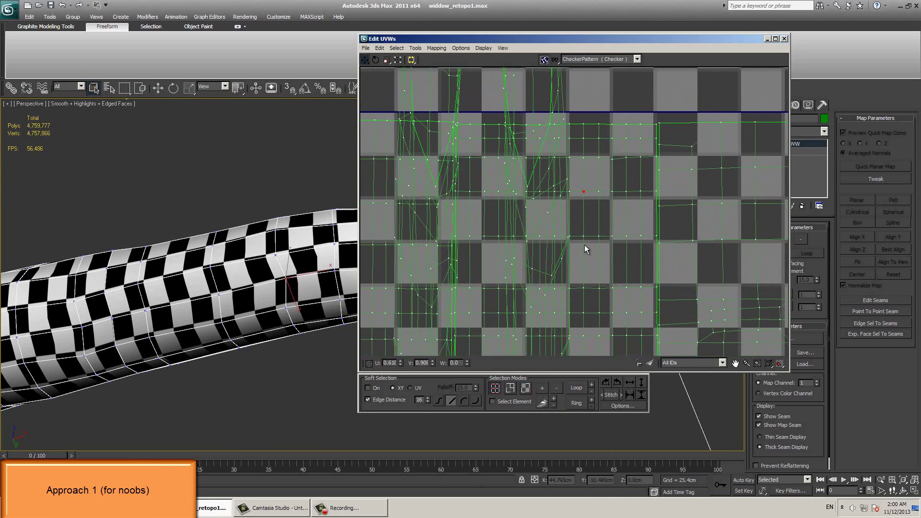
ctrl+click(599, 192)
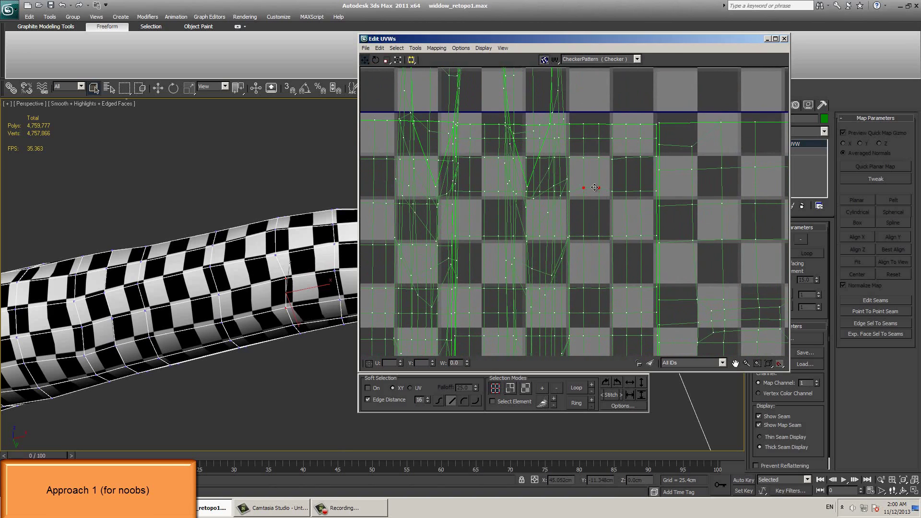
drag(595, 190, 597, 193)
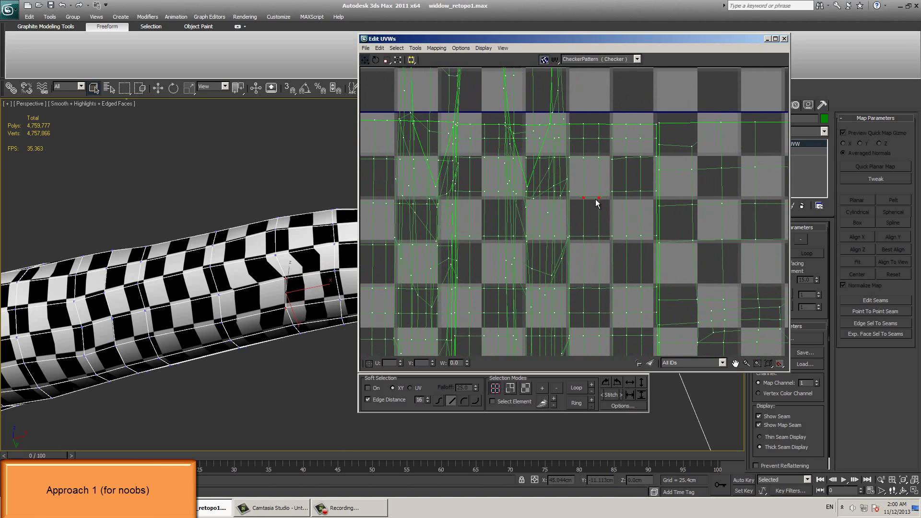
- Pick individual vertices on the arm shell and nudge one in the row below slightly upward
click(585, 191)
click(584, 192)
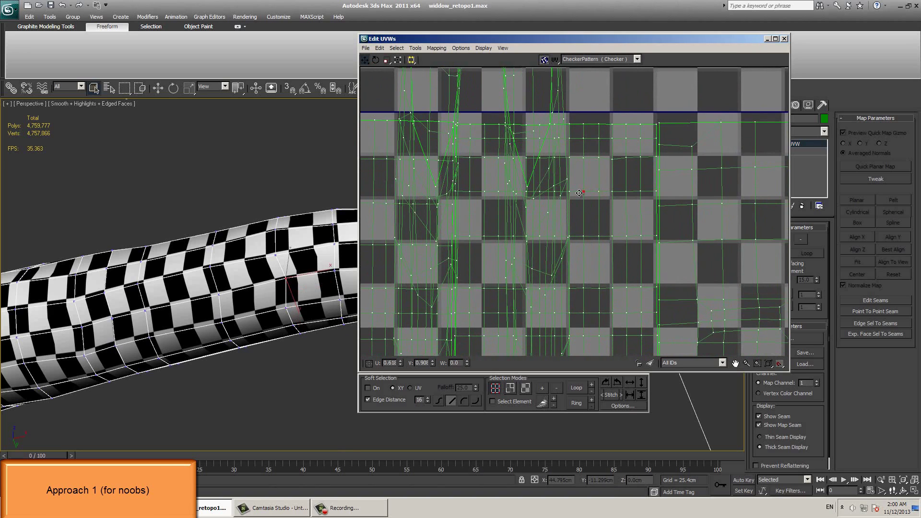
drag(581, 190, 570, 192)
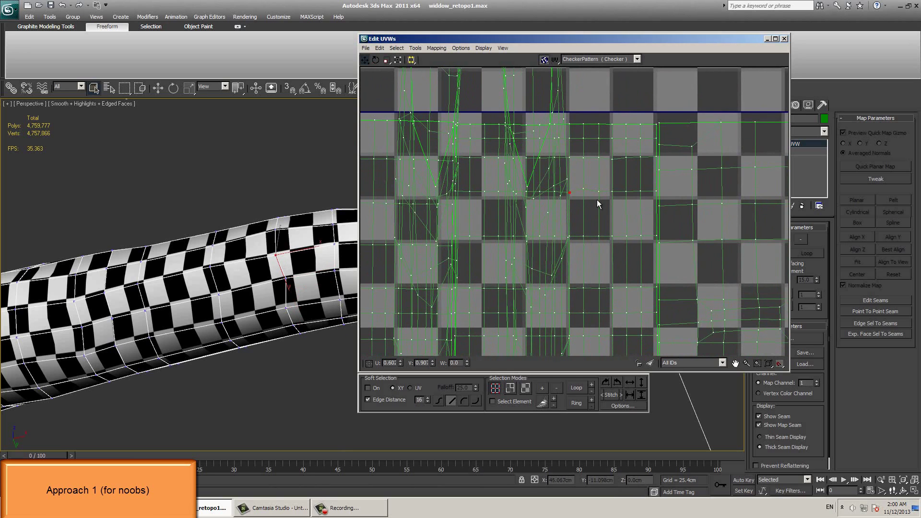
click(612, 194)
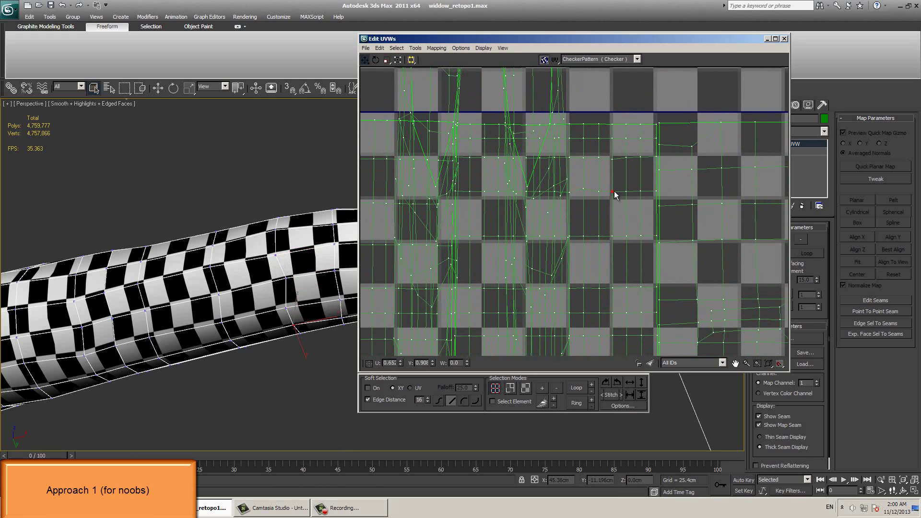
click(599, 236)
click(581, 236)
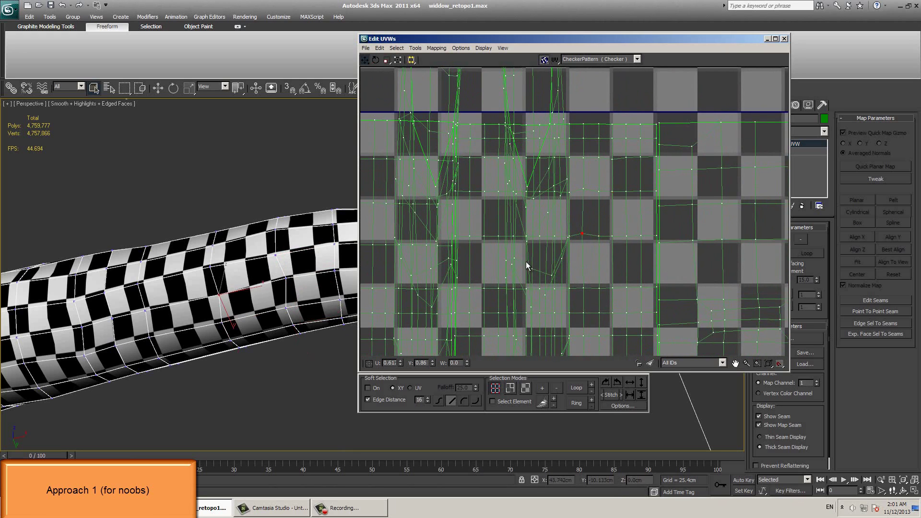
- Select arm vertices closer to the shoulder and shift one sideways in the UV layout to adjust its checkers
alt+middle_drag(230, 305, 225, 293)
click(193, 277)
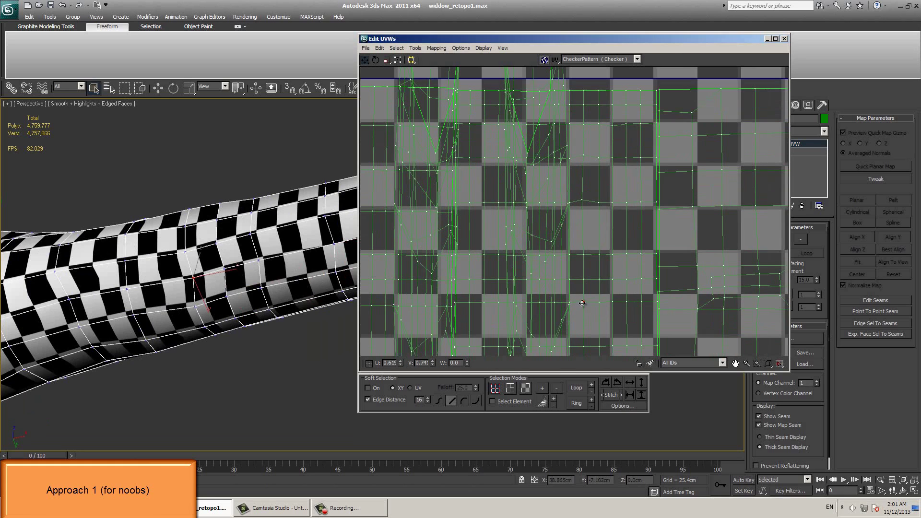
click(542, 255)
drag(542, 254, 550, 261)
alt+middle_drag(316, 231, 254, 211)
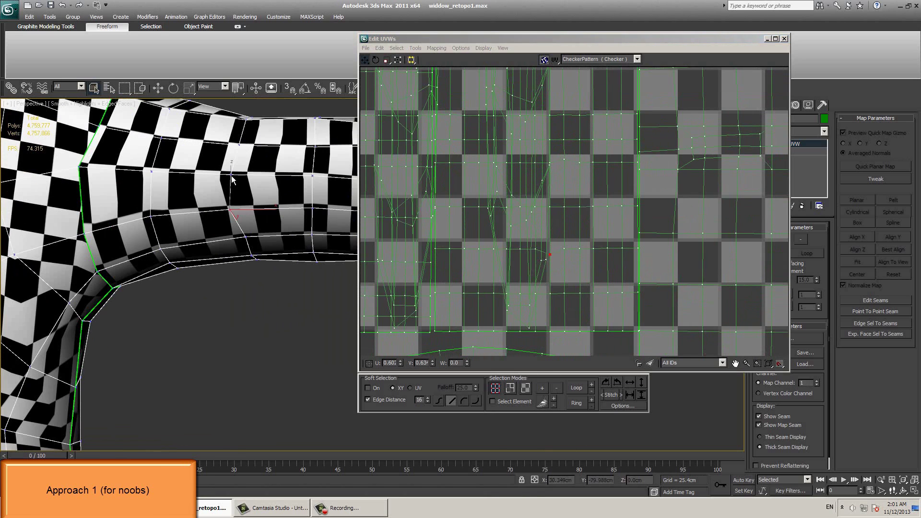
drag(550, 254, 535, 251)
- Select a vertex and a face on the upper arm to locate them within the UV layout
alt+middle_drag(269, 269, 345, 311)
click(306, 332)
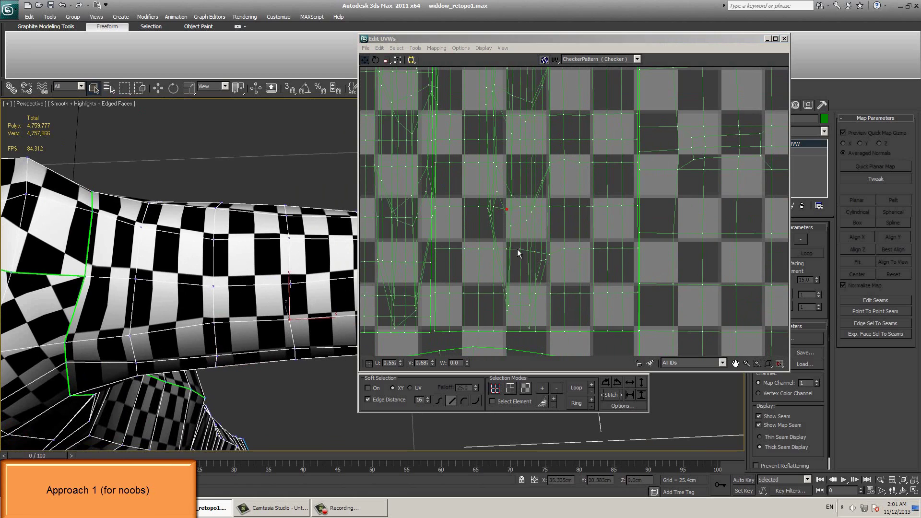
key(3)
click(276, 299)
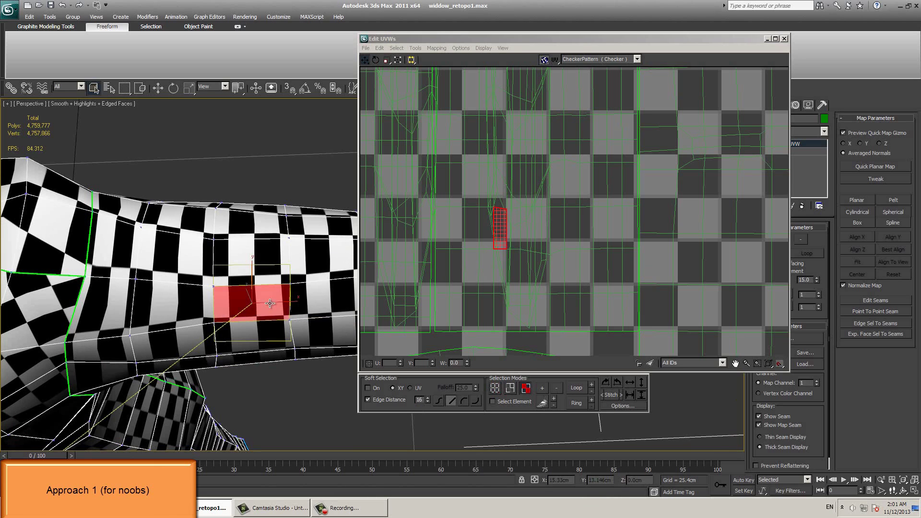
scroll(462, 254, down, 3)
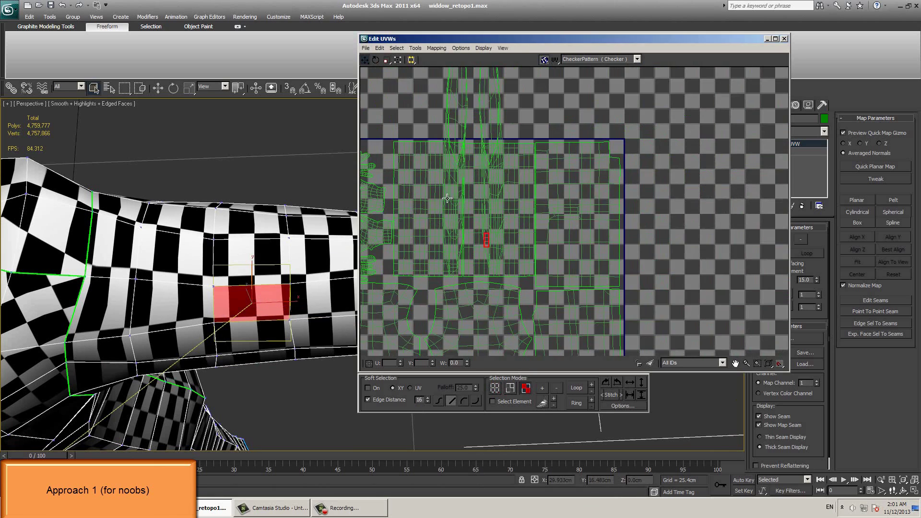
scroll(482, 186, up, 1)
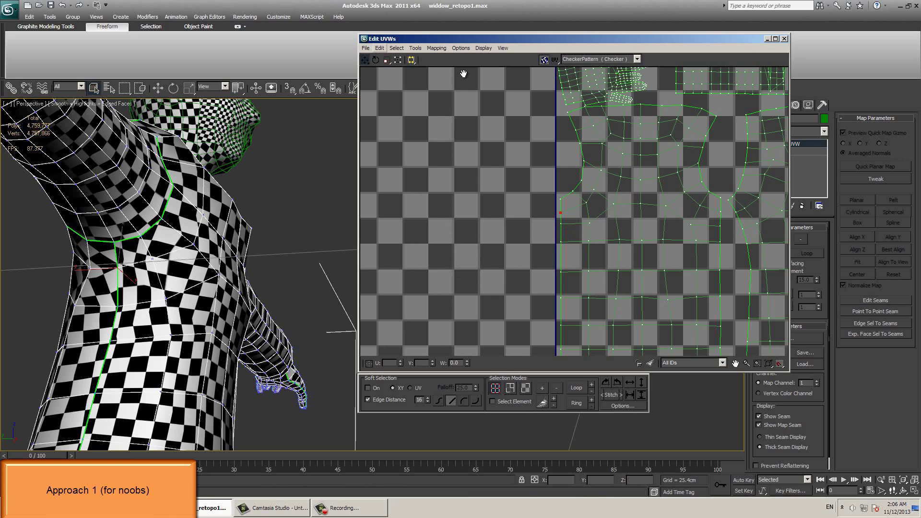
- Try moving the armpit seam vertices outward and inward to show the checker distortion, and undo the moves
middle_drag(539, 189, 357, 235)
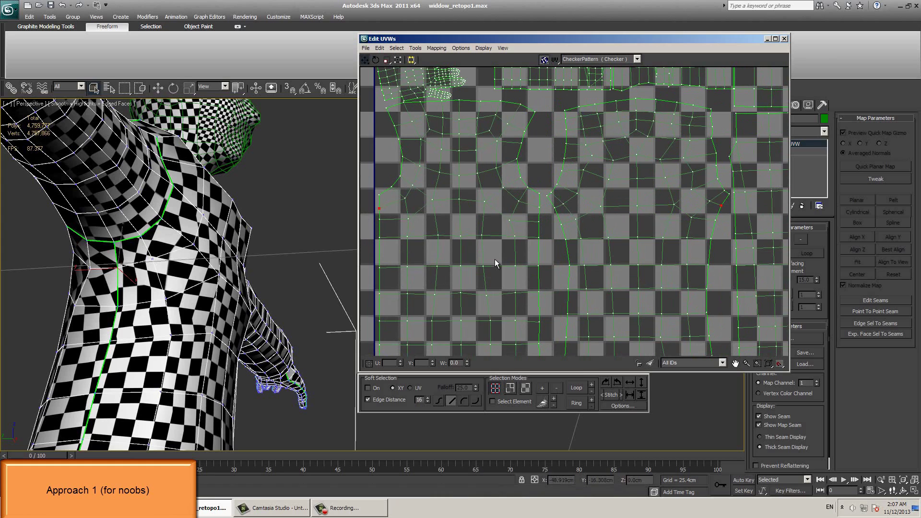
drag(380, 213, 355, 221)
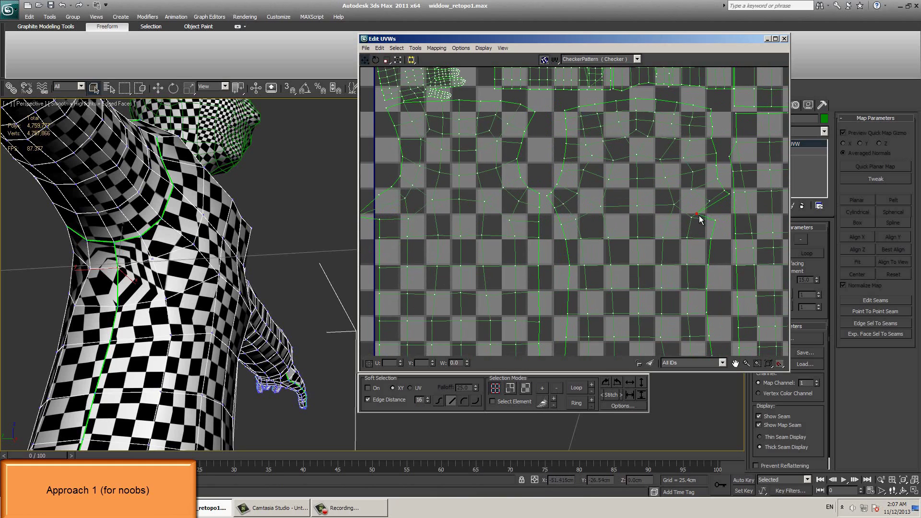
alt+middle_drag(126, 300, 142, 296)
middle_drag(417, 229, 441, 228)
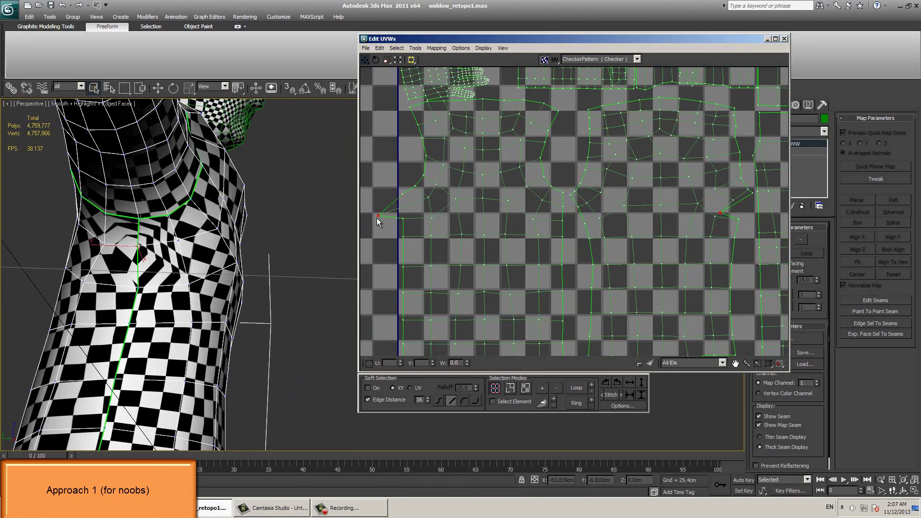
drag(378, 218, 418, 193)
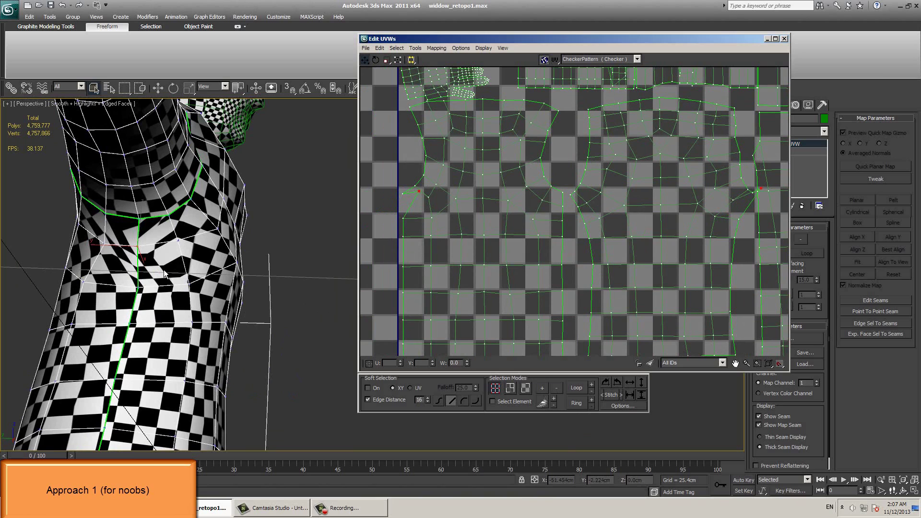
key(ctrl+z)
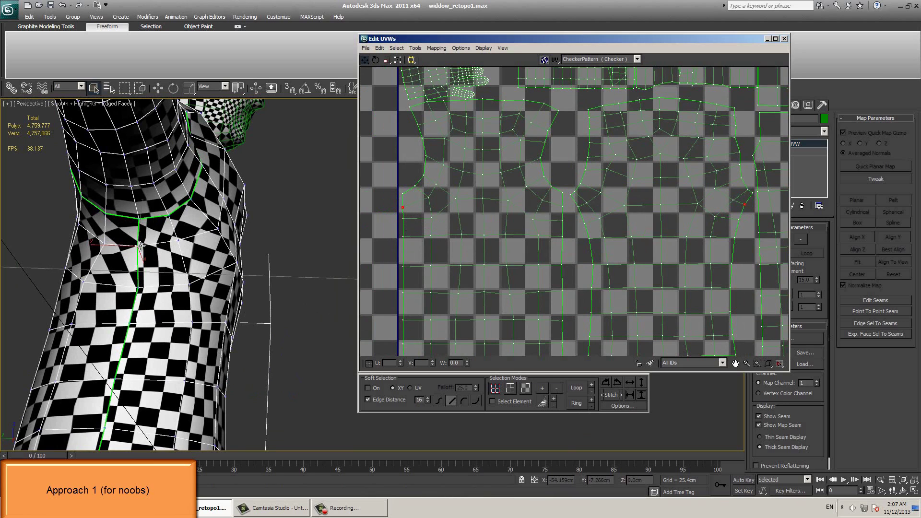
- Examine the whole UV layout and how the shells fill the UV tile
scroll(479, 206, down, 1)
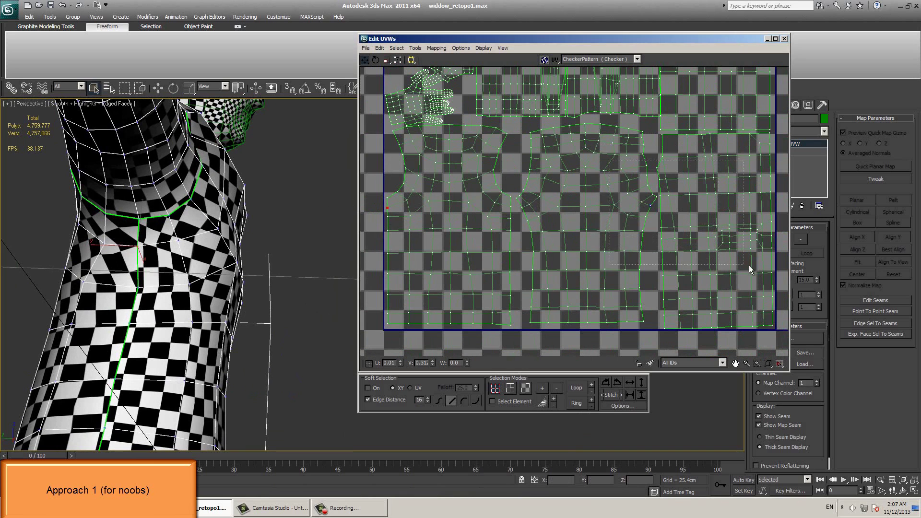
drag(749, 266, 732, 281)
middle_drag(518, 162, 530, 177)
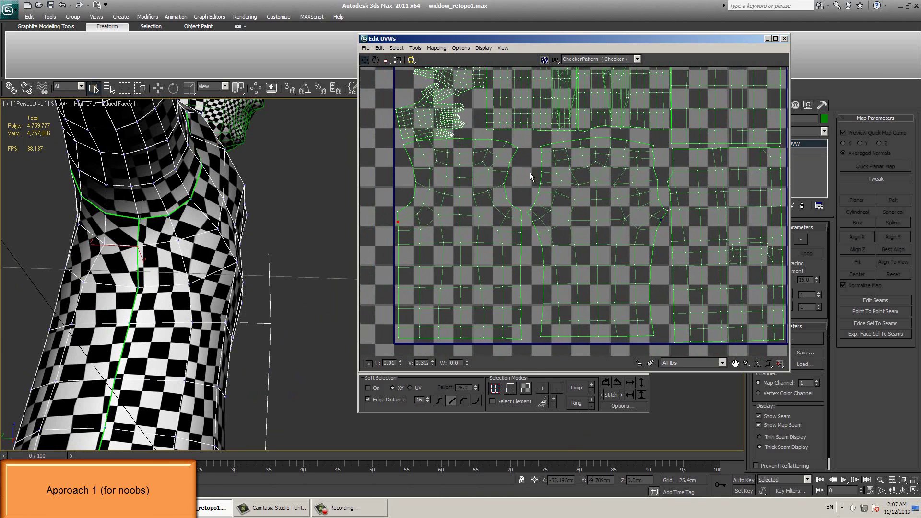
scroll(530, 264, down, 5)
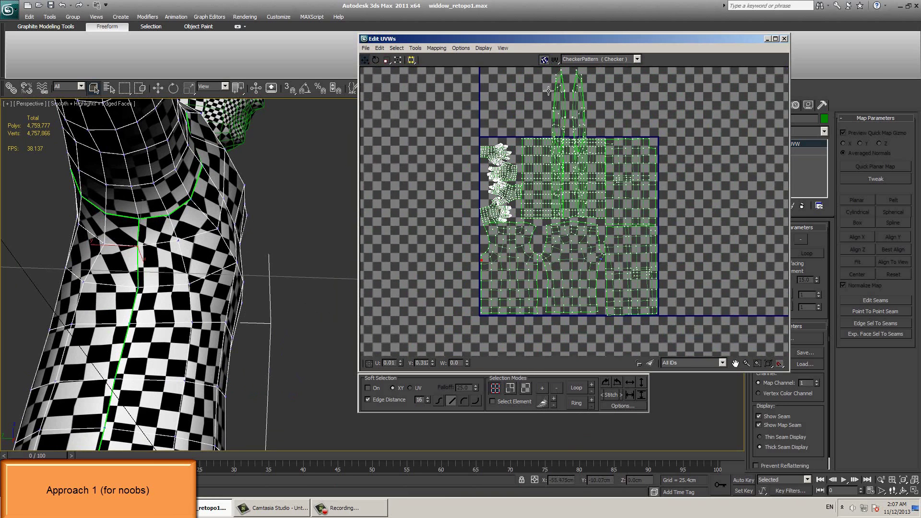
middle_drag(579, 130, 579, 194)
middle_drag(602, 341, 616, 263)
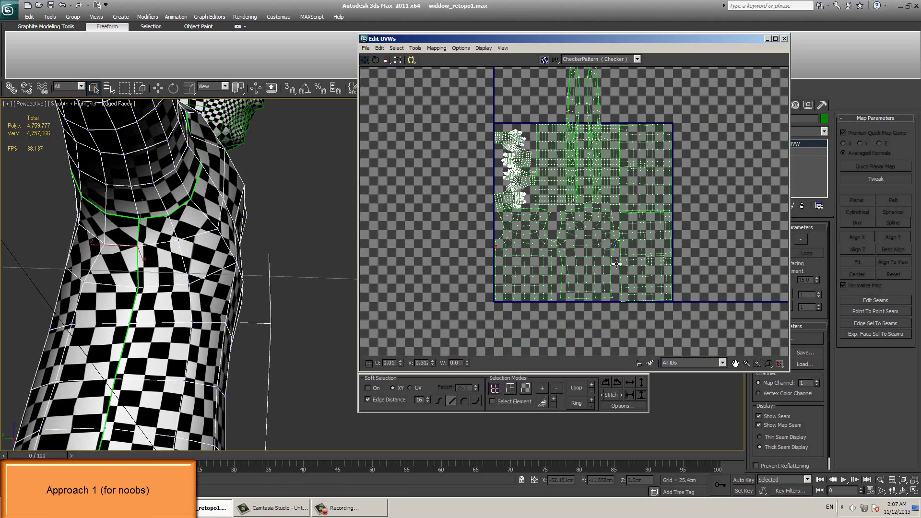
scroll(617, 263, up, 5)
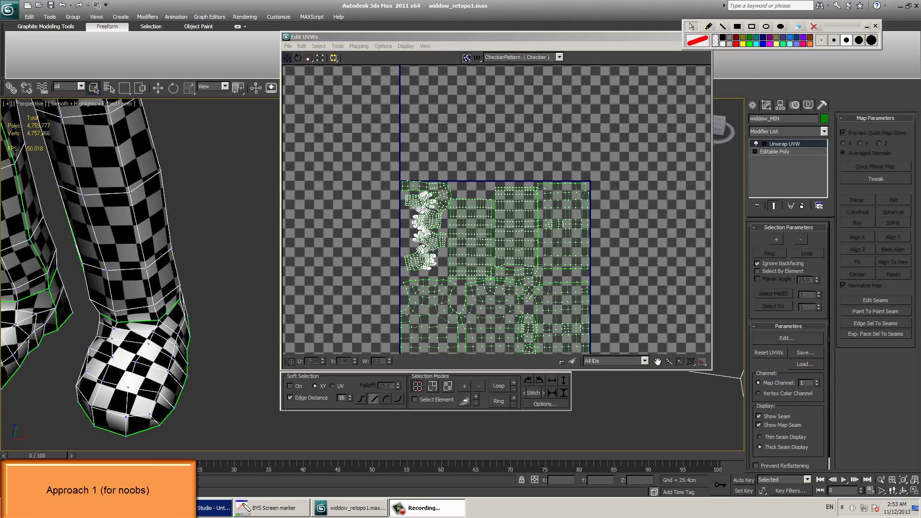
scroll(462, 356, up, 2)
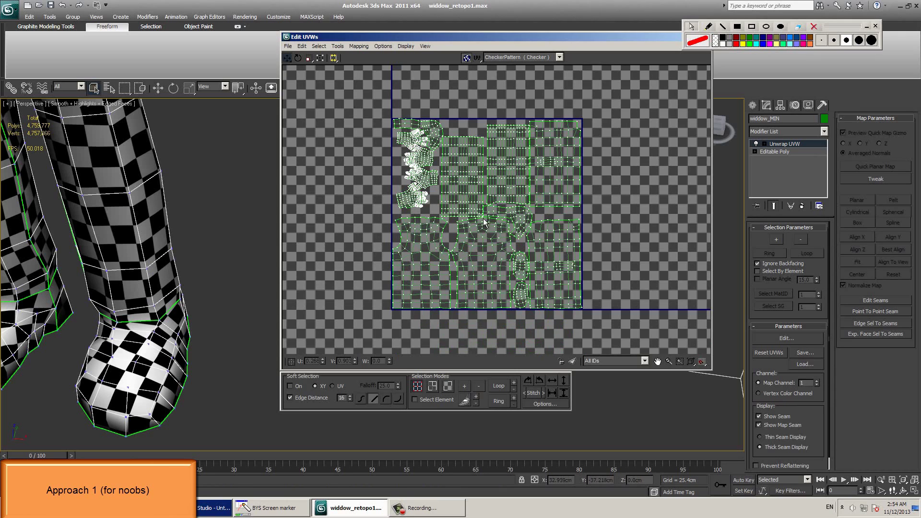
- Annotate the UV layout in BYS Screen marker with "1024 x 1024" and red arrows along the tile's height and width
mouse_move(650, 117)
mouse_down()
mouse_move(715, 127)
mouse_move(668, 180)
mouse_move(686, 204)
mouse_move(716, 204)
mouse_up()
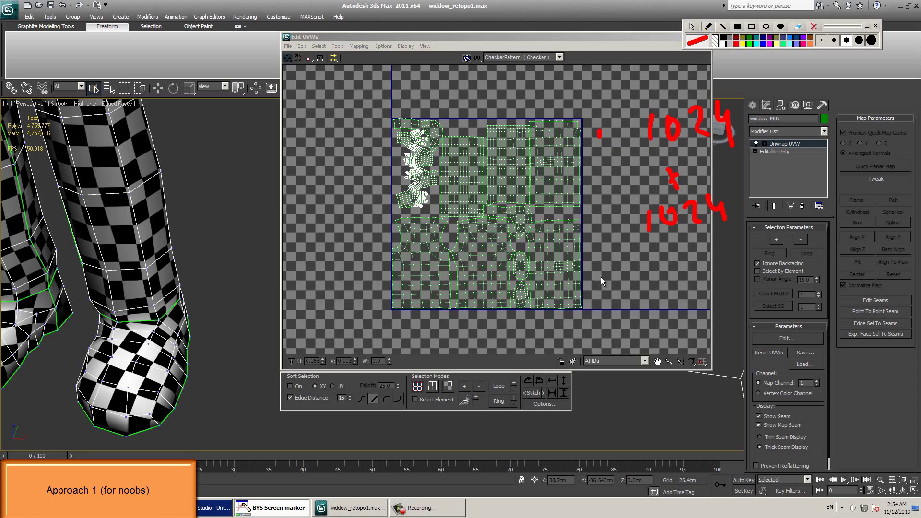
drag(598, 131, 611, 260)
click(591, 259)
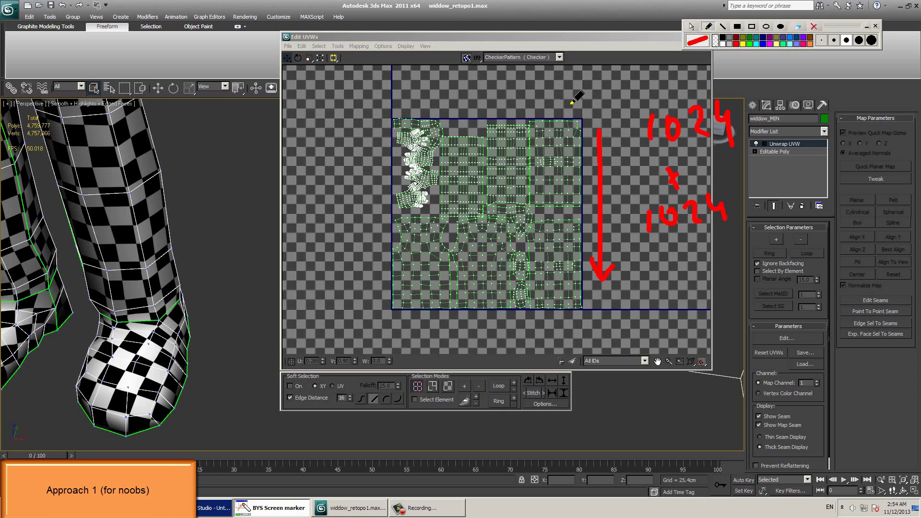
mouse_move(570, 103)
mouse_down()
mouse_move(425, 94)
mouse_move(424, 106)
mouse_up()
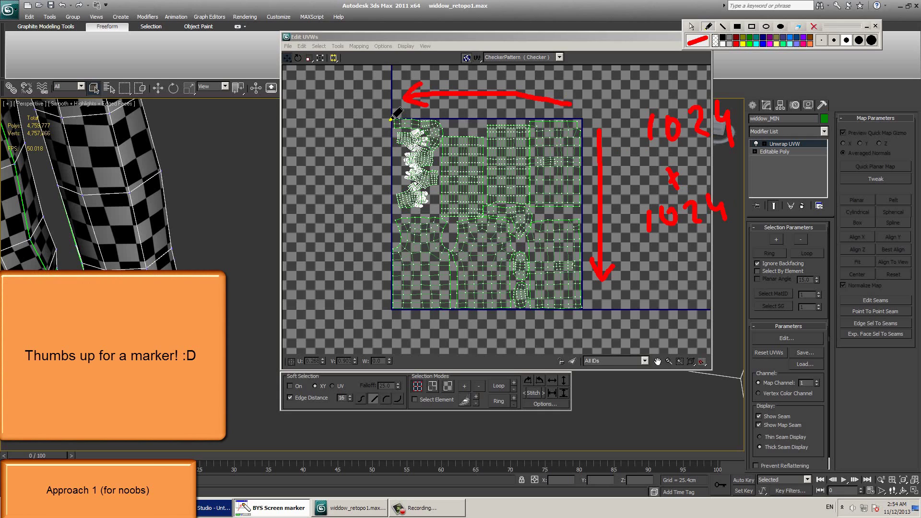
key(h)
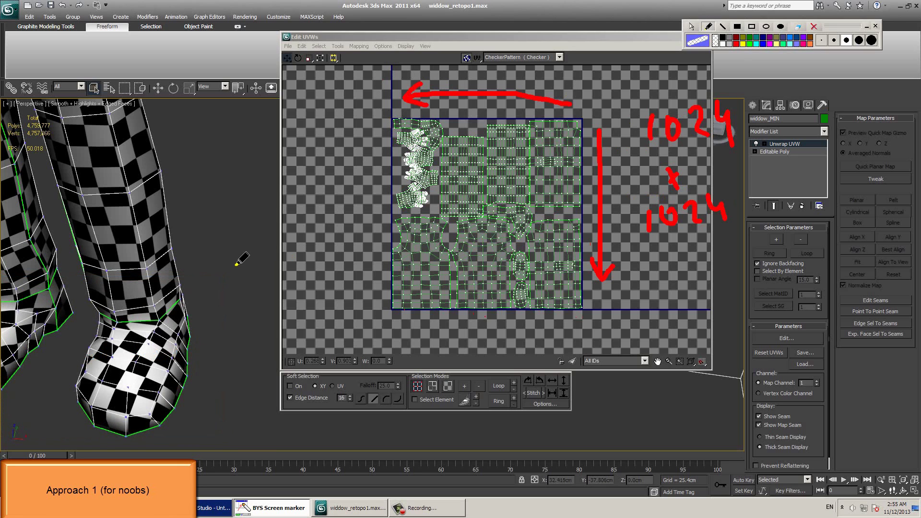
- Return to 3ds Max and examine the checker pattern on the character's legs, torso and arms
scroll(216, 299, down, 3)
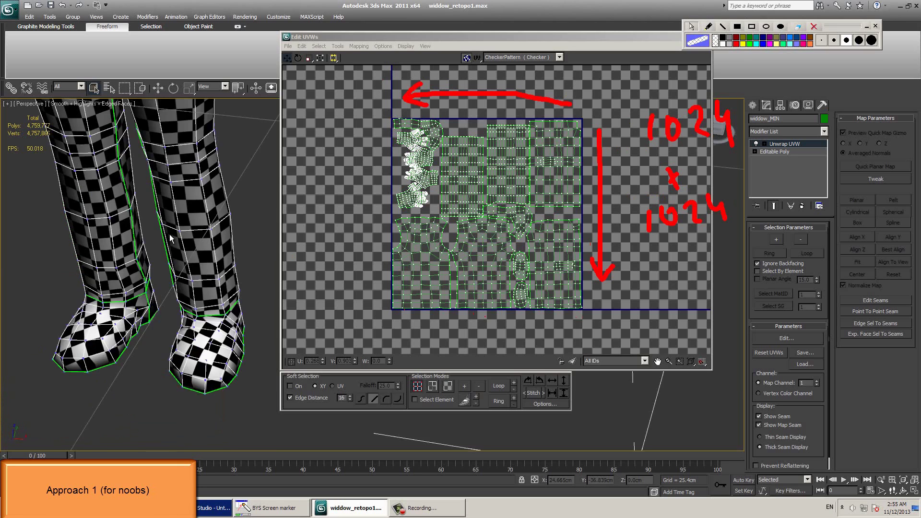
alt+middle_drag(216, 300, 189, 235)
scroll(194, 249, up, 5)
scroll(195, 250, down, 5)
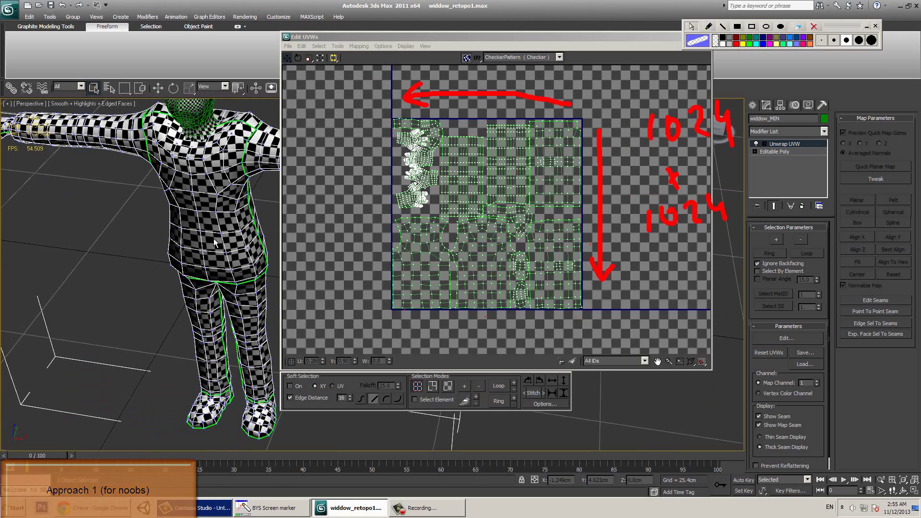
alt+middle_drag(213, 252, 268, 249)
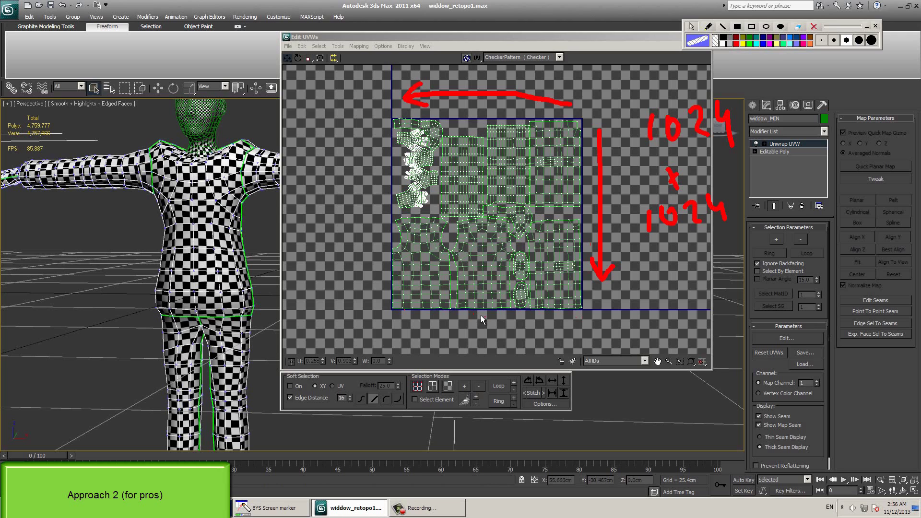
- Select all faces of the middle torso shell by expanding a single picked face out to the seams
key(3)
click(459, 246)
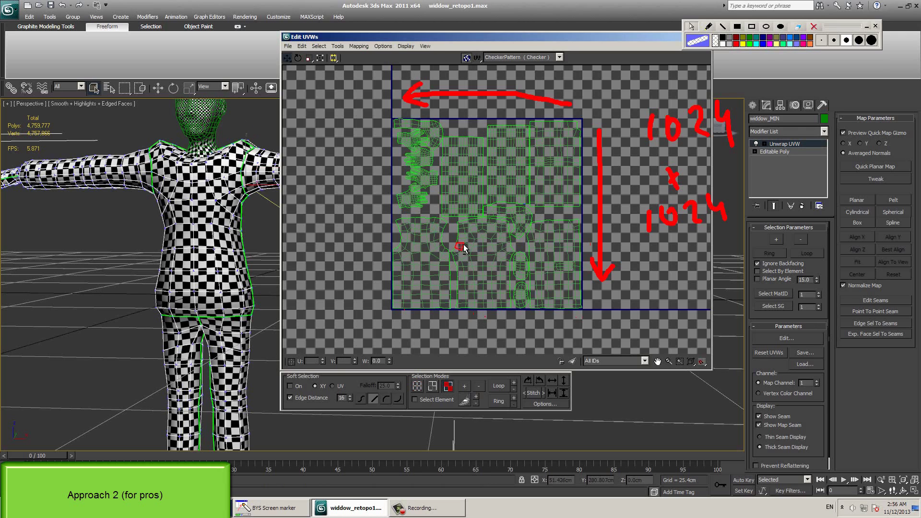
alt+middle_drag(68, 223, 129, 201)
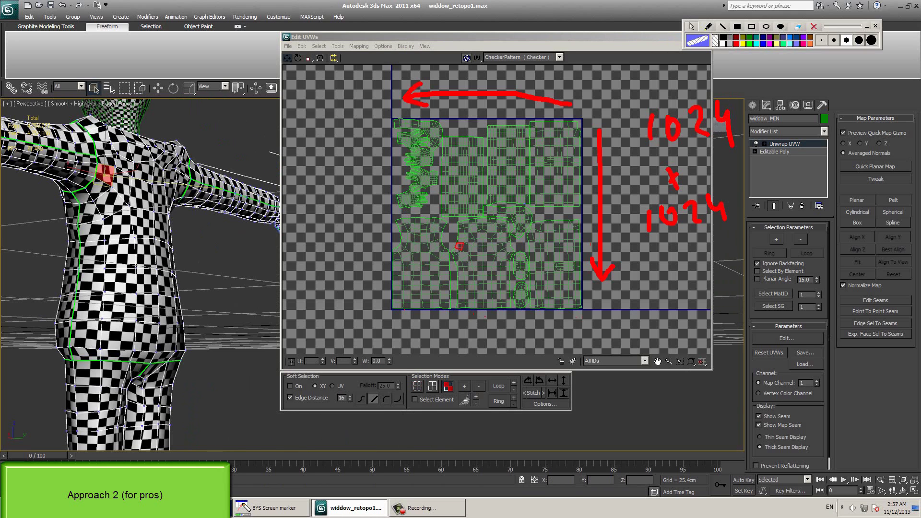
click(863, 335)
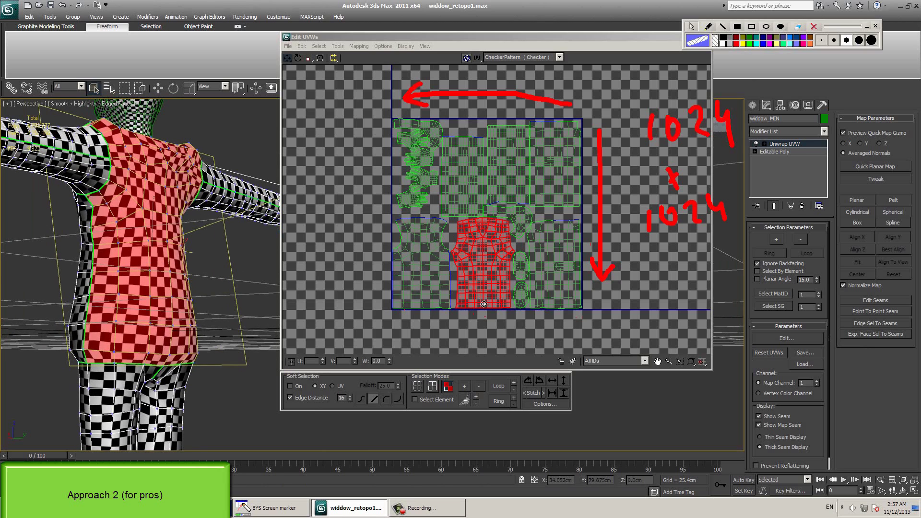
scroll(474, 177, up, 3)
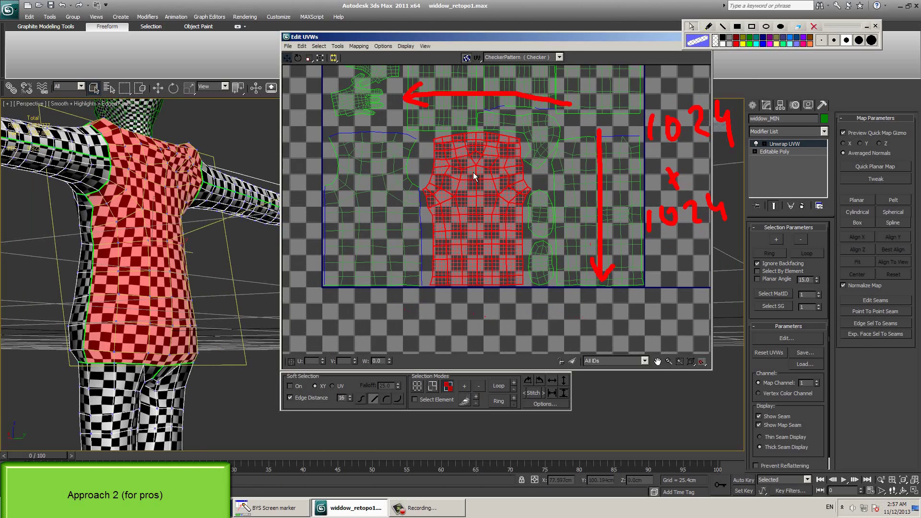
- Switch to BYS Screen marker and outline one vertical half of the selected torso shell in red, with a red mirroring stroke between the halves
click(707, 26)
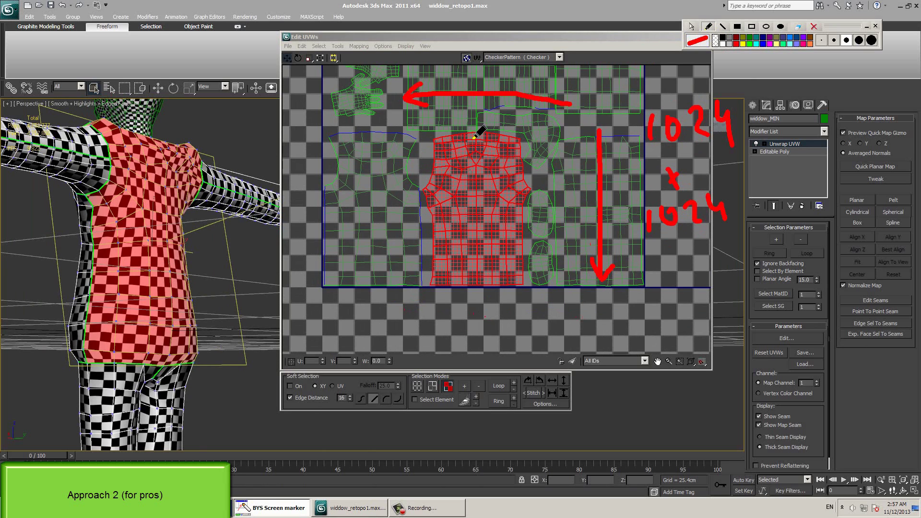
click(475, 121)
mouse_move(481, 277)
mouse_down()
mouse_move(480, 285)
mouse_move(535, 294)
mouse_up()
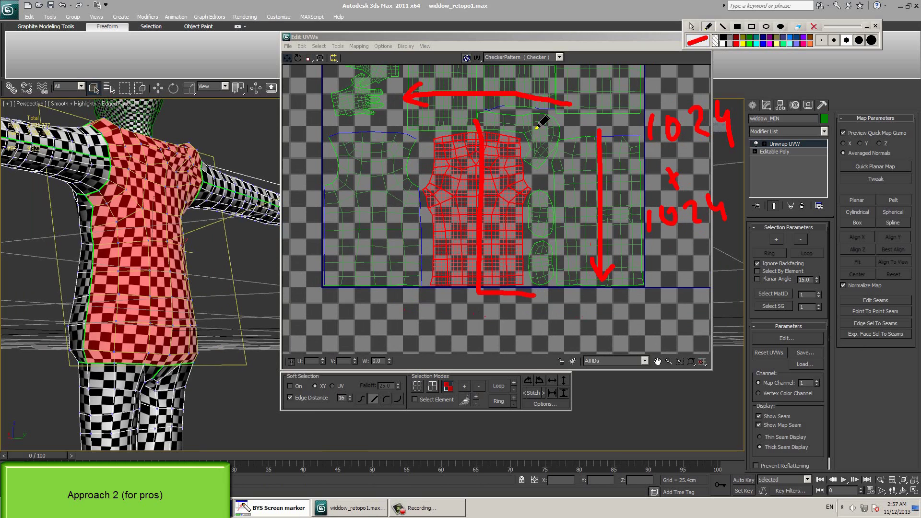
drag(537, 127, 480, 123)
mouse_move(514, 186)
mouse_down()
mouse_move(490, 166)
mouse_move(521, 141)
mouse_move(524, 150)
mouse_move(461, 160)
mouse_up()
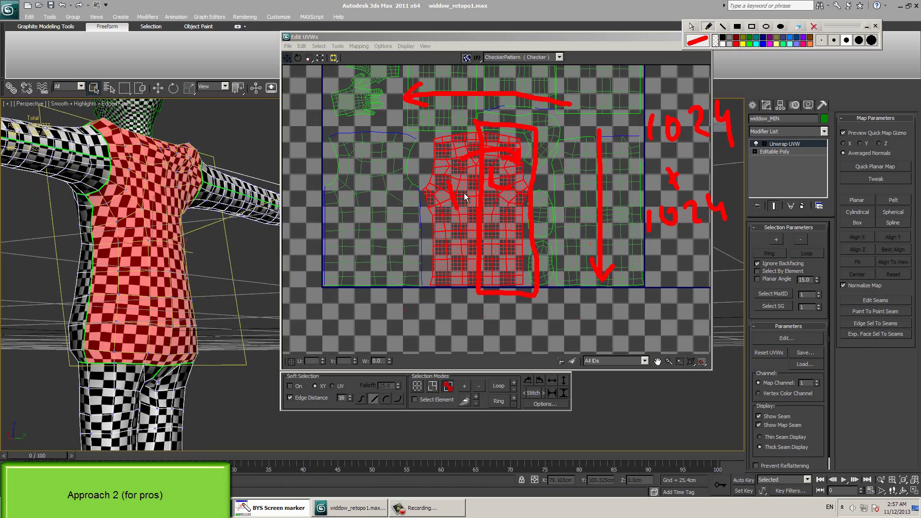
- Label the torso shell's halves "R" and "L" in black, box the L half, and add a curved arrow from R to L
click(722, 37)
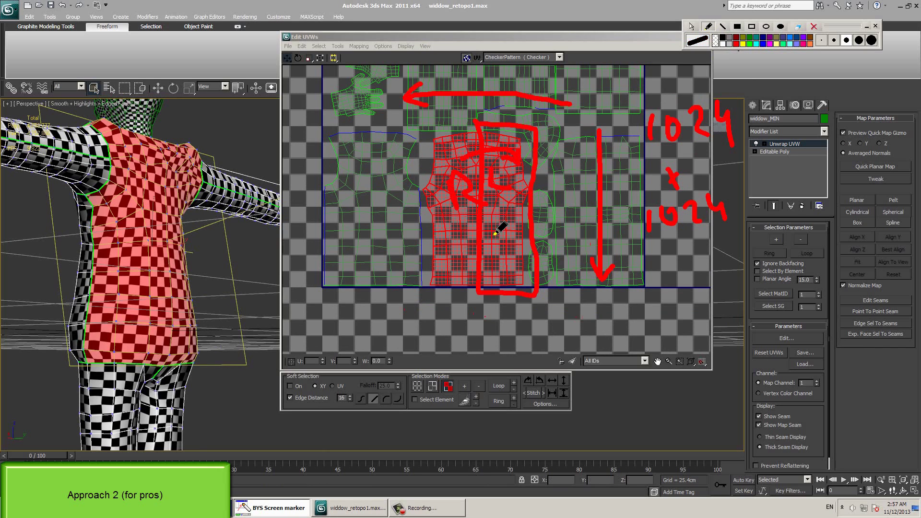
mouse_move(449, 174)
mouse_down()
mouse_move(463, 212)
mouse_move(461, 196)
mouse_move(481, 203)
mouse_up()
mouse_move(497, 162)
mouse_down()
mouse_move(492, 187)
mouse_move(519, 189)
mouse_up()
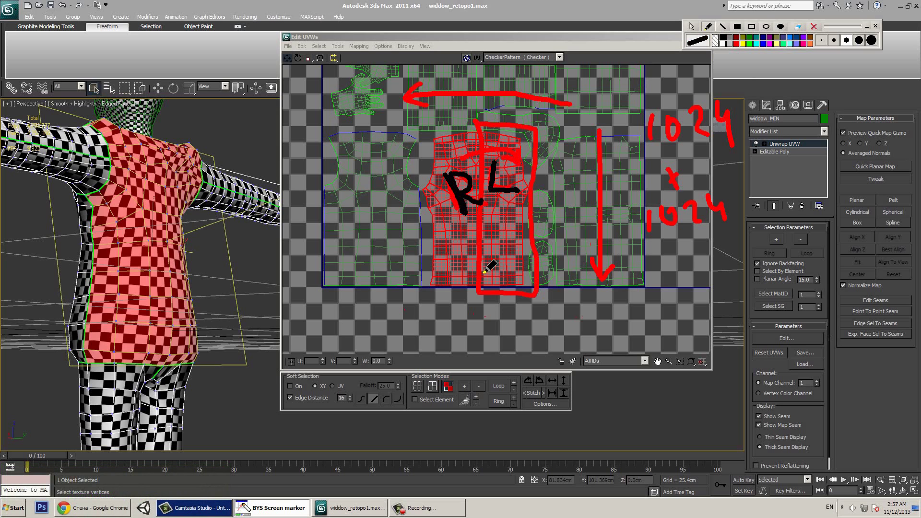
mouse_move(480, 126)
mouse_down()
mouse_move(483, 287)
mouse_move(537, 296)
mouse_move(482, 126)
mouse_up()
drag(455, 244, 508, 249)
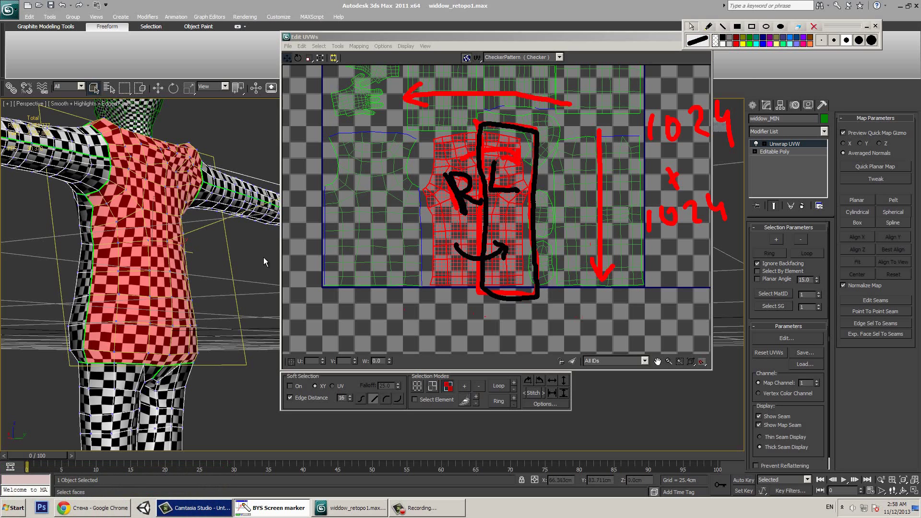
- Outline both halves of the selected torso on the character model in blue, divided by a vertical centre line
mouse_move(230, 267)
alt+middle_down()
mouse_move(108, 332)
mouse_move(216, 151)
alt+middle_up()
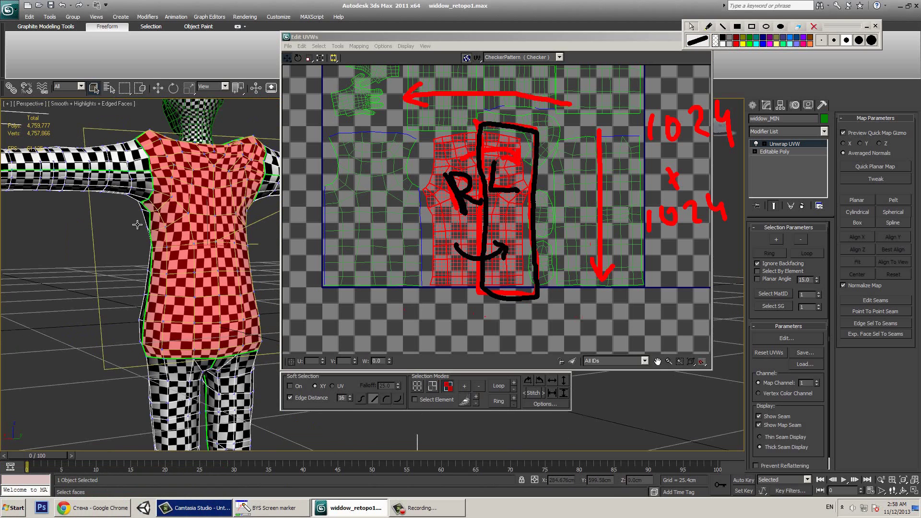
scroll(101, 195, down, 2)
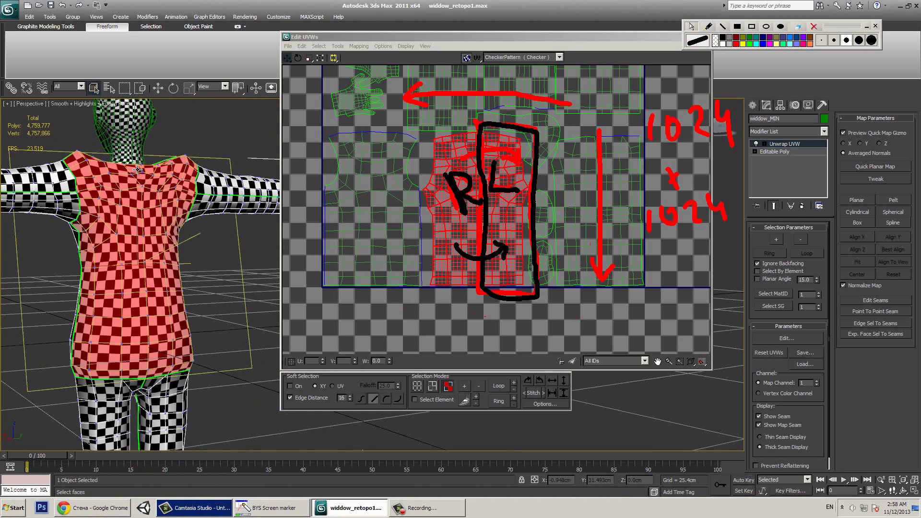
key(ctrl+shift+d)
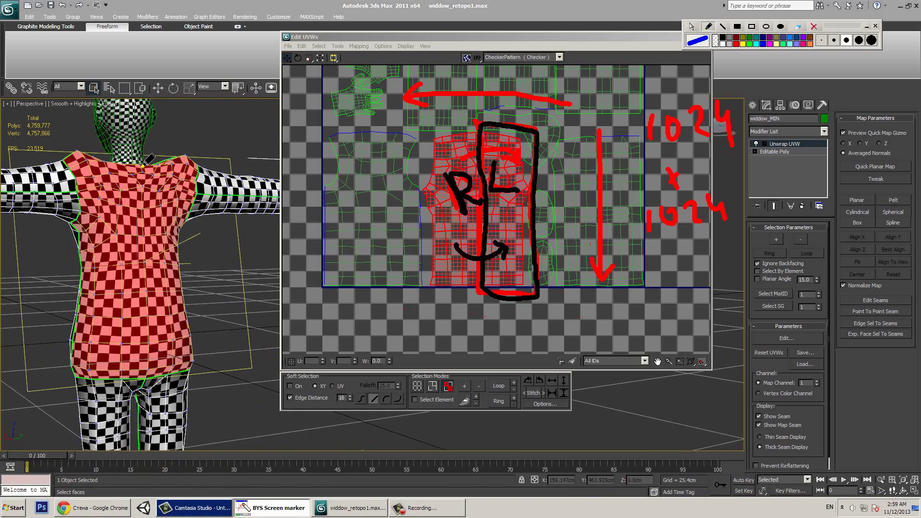
mouse_move(142, 164)
mouse_down()
mouse_move(152, 373)
mouse_move(140, 376)
mouse_up()
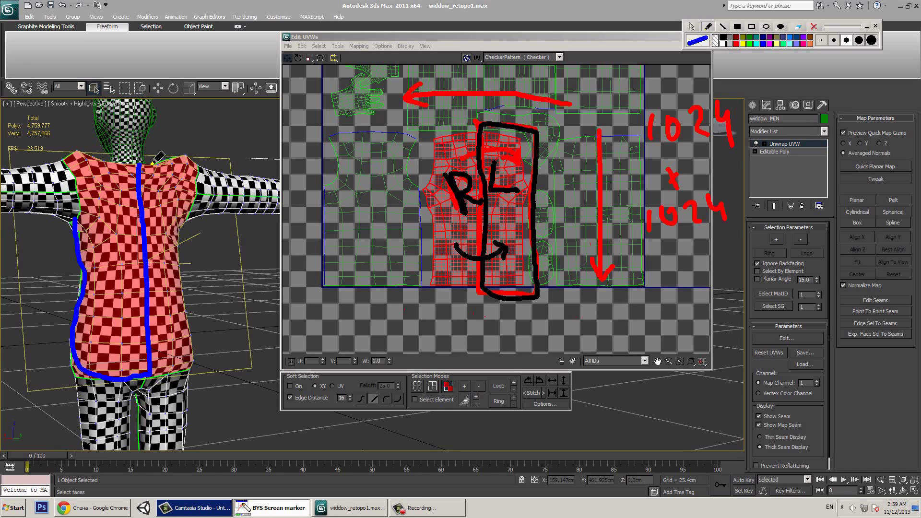
drag(148, 160, 77, 220)
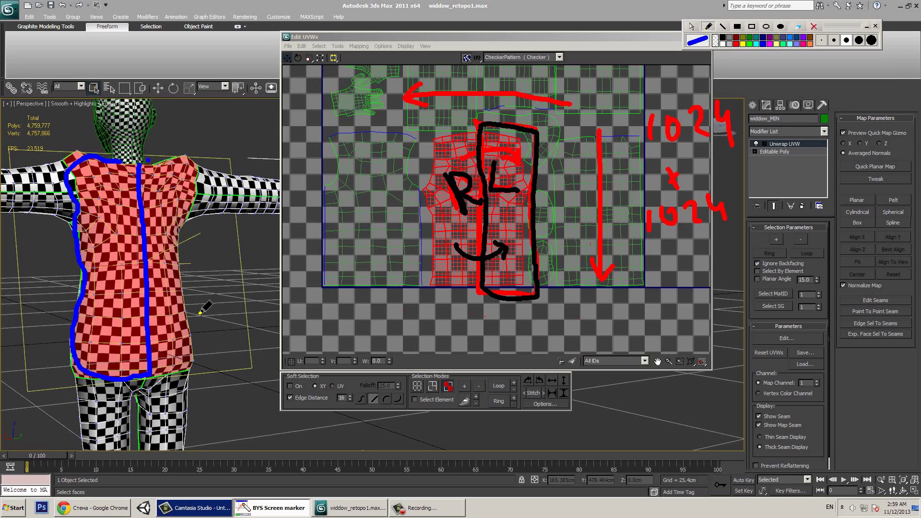
mouse_move(200, 312)
mouse_down()
mouse_move(148, 161)
mouse_move(151, 372)
mouse_up()
- Draw a blue arrow outward from the model's torso centre, label its halves "L" and "R", and write "R" in the UV shell's boxed half
drag(146, 271, 169, 287)
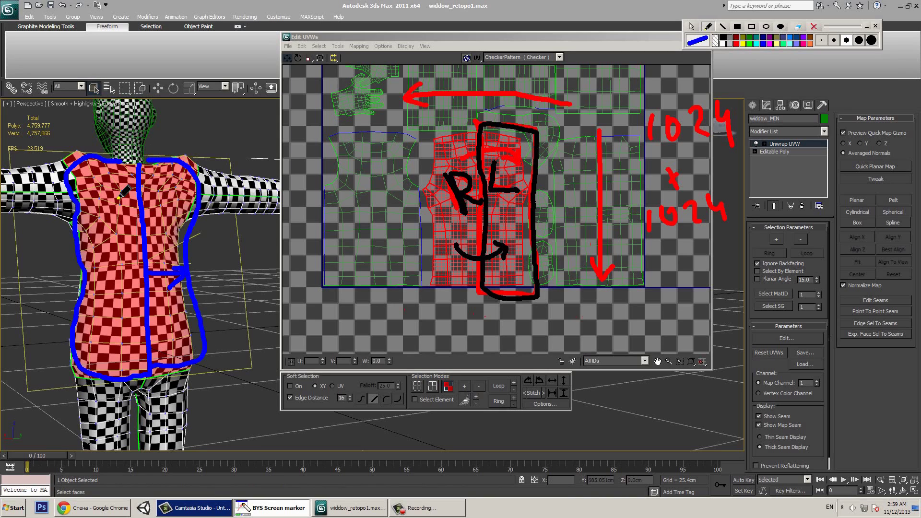
drag(163, 229, 185, 226)
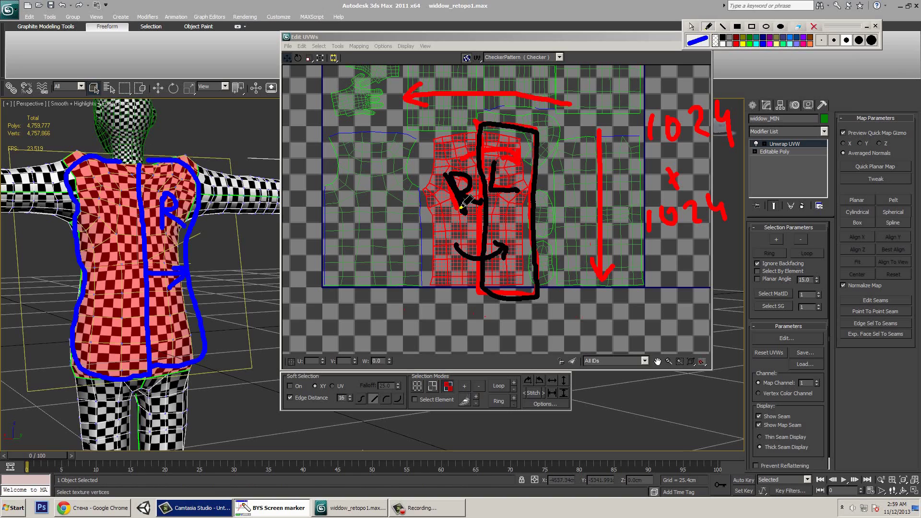
mouse_move(505, 204)
mouse_down()
mouse_move(502, 225)
mouse_move(517, 226)
mouse_up()
drag(114, 224, 125, 253)
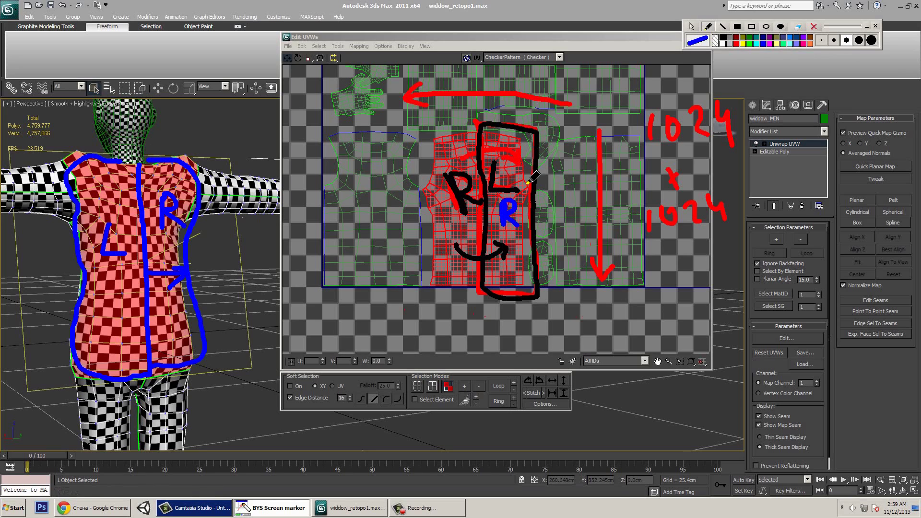
- Write a blue "L" in the boxed half of the torso shell and draw opposing outward arrows across the model's upper torso
click(507, 151)
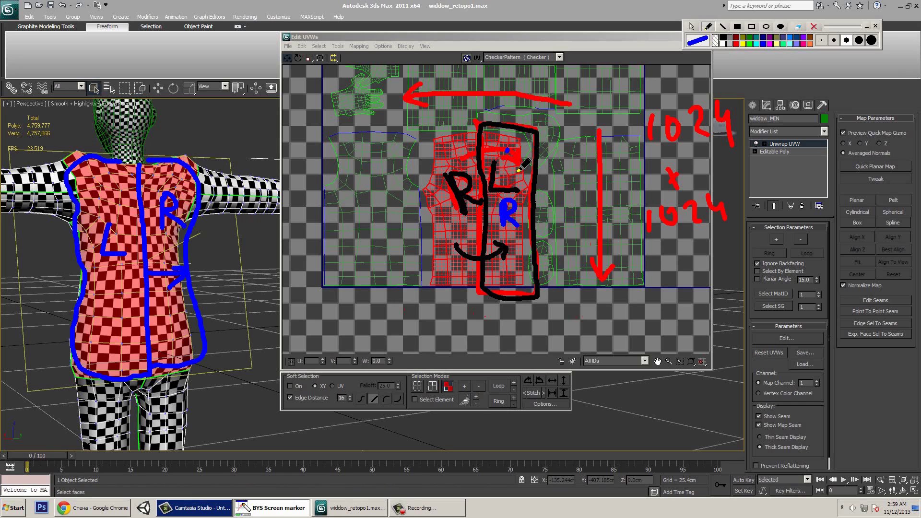
mouse_move(507, 152)
mouse_down()
mouse_move(503, 170)
mouse_move(518, 168)
mouse_up()
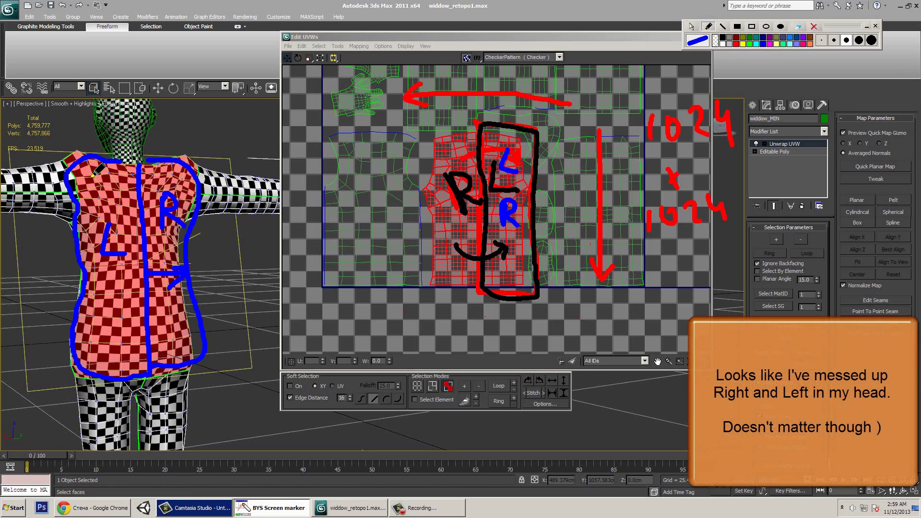
drag(137, 180, 95, 186)
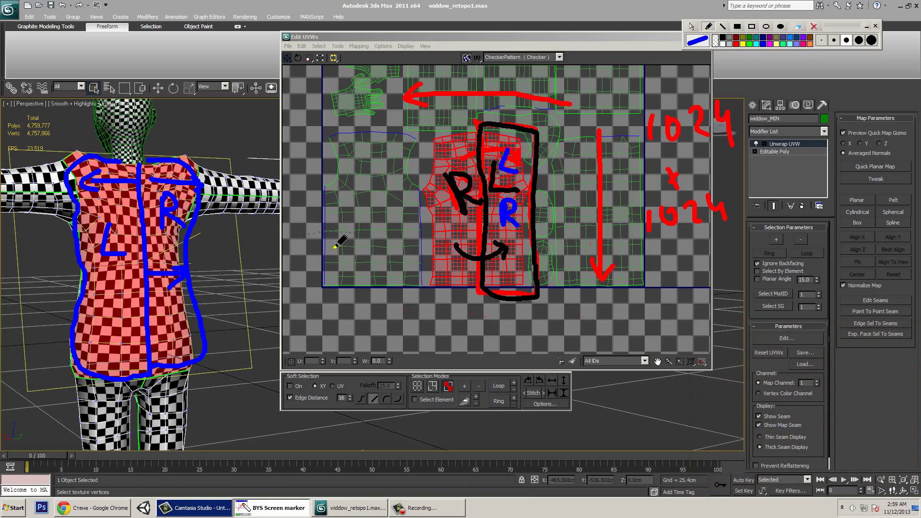
drag(324, 256, 316, 259)
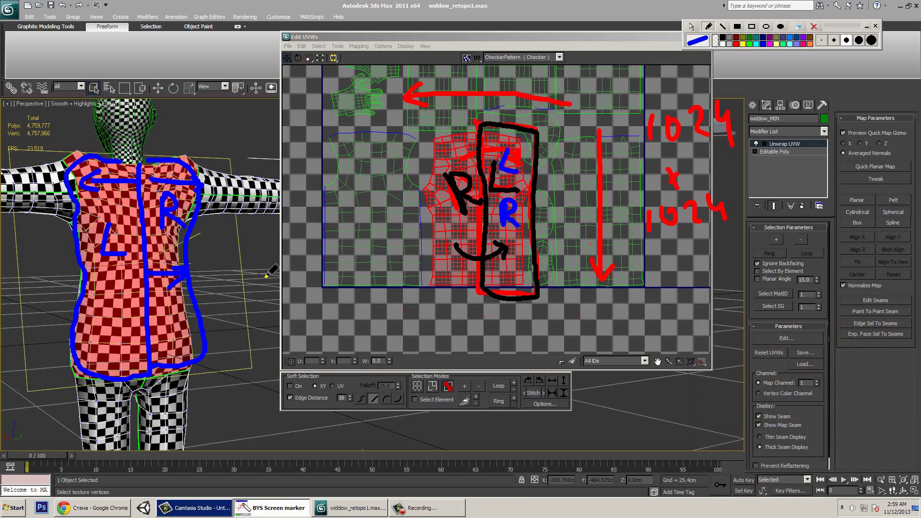
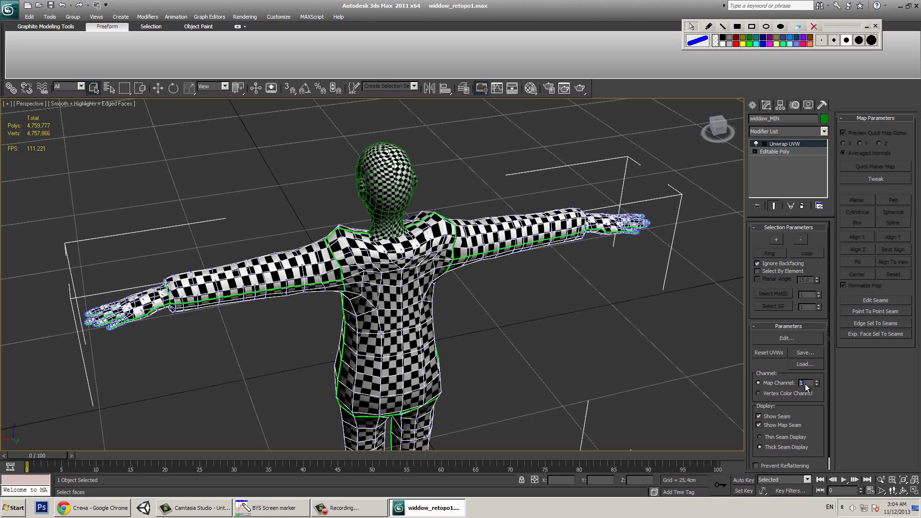
- Clear all the drawn annotations from the screen
click(807, 382)
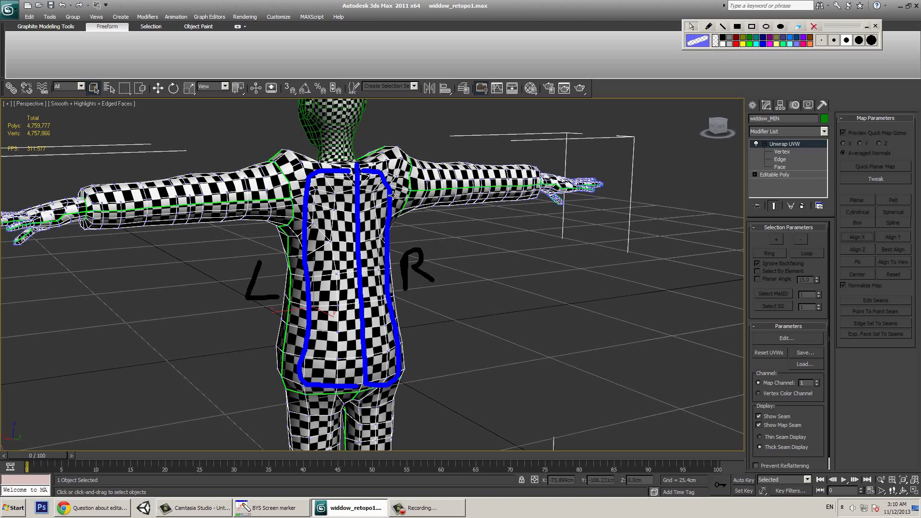
click(349, 269)
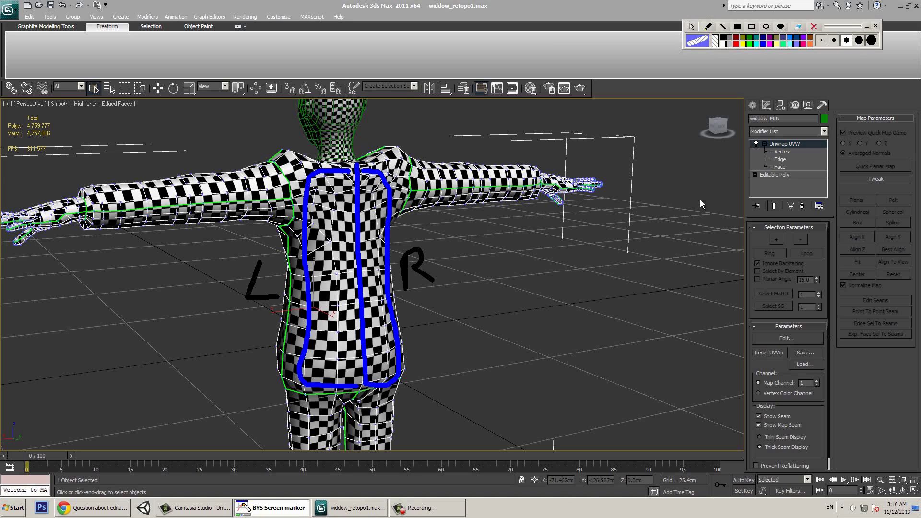
click(814, 26)
- Draw a green line along the torso's vertical centre from the neck down and outline the spot where it breaks at the upper torso
scroll(446, 331, up, 5)
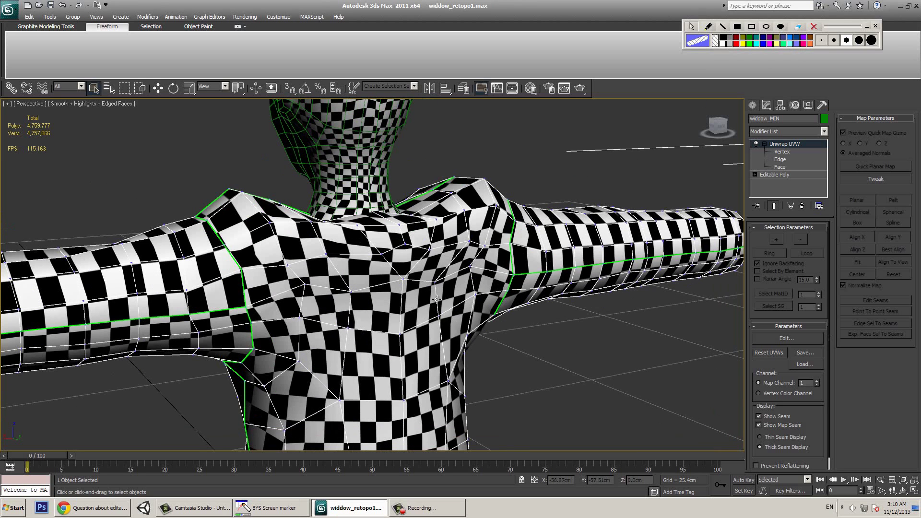
scroll(437, 314, up, 1)
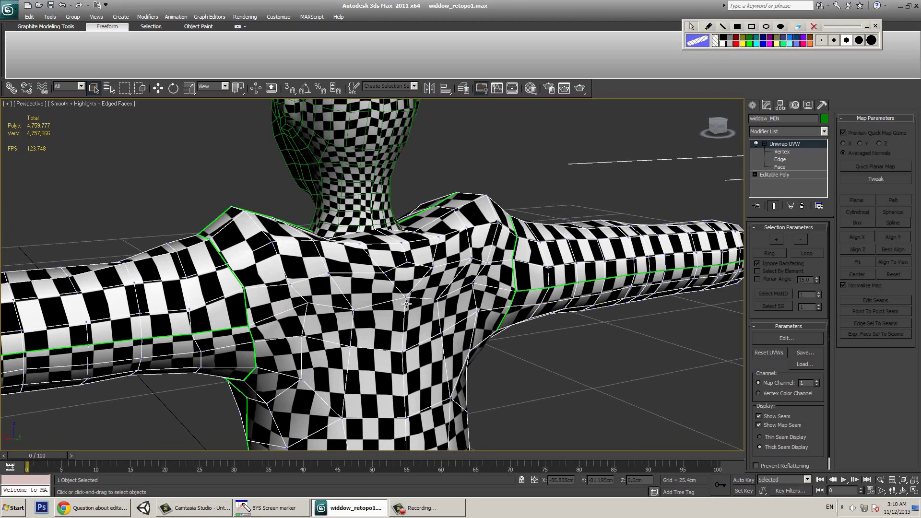
key(ctrl+shift+p)
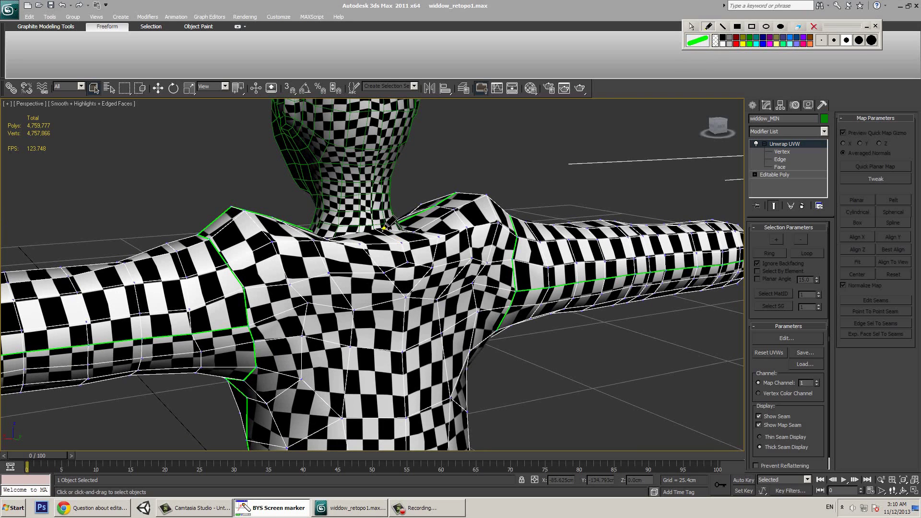
drag(377, 226, 399, 262)
drag(408, 297, 410, 434)
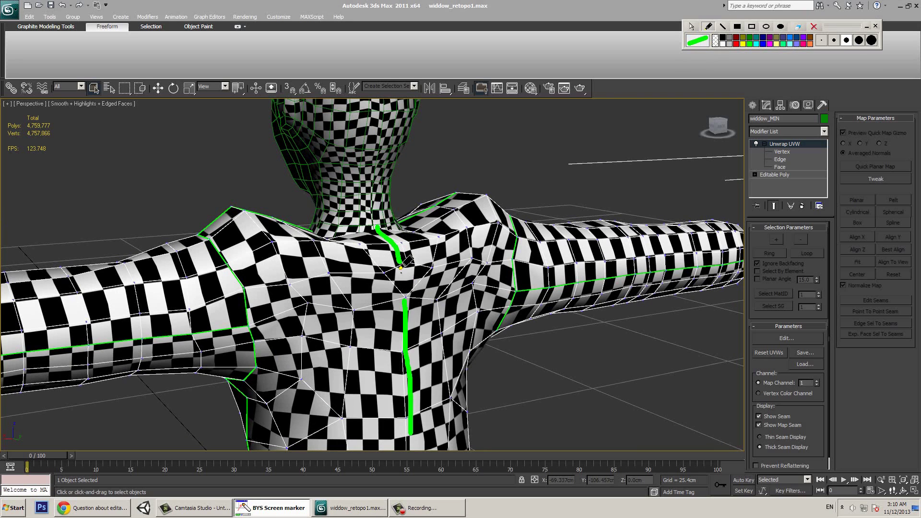
mouse_move(400, 262)
mouse_down()
mouse_move(386, 275)
mouse_move(405, 295)
mouse_move(412, 250)
mouse_up()
- Draw a green arrow pointing to the outlined upper-torso spot and label it "Bad"
drag(534, 113, 420, 266)
mouse_move(542, 139)
mouse_down()
mouse_move(552, 127)
mouse_move(542, 142)
mouse_up()
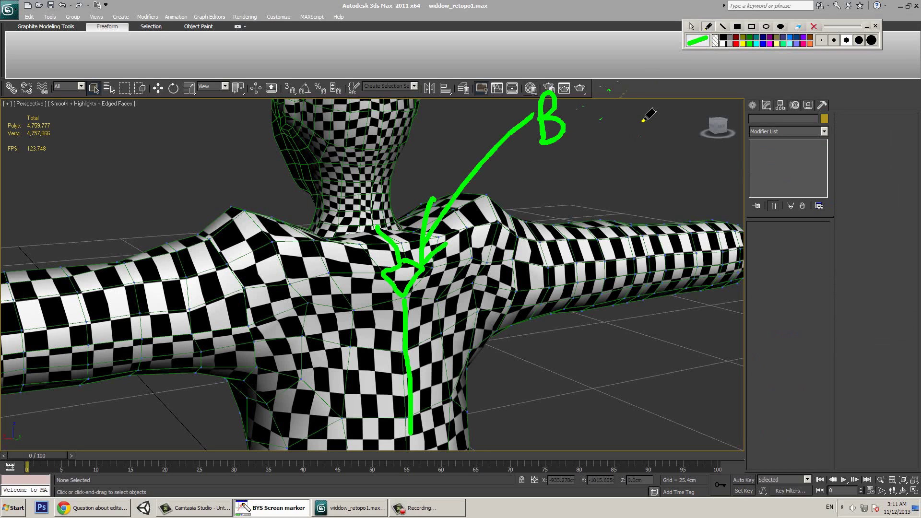
drag(608, 113, 610, 132)
drag(644, 84, 639, 125)
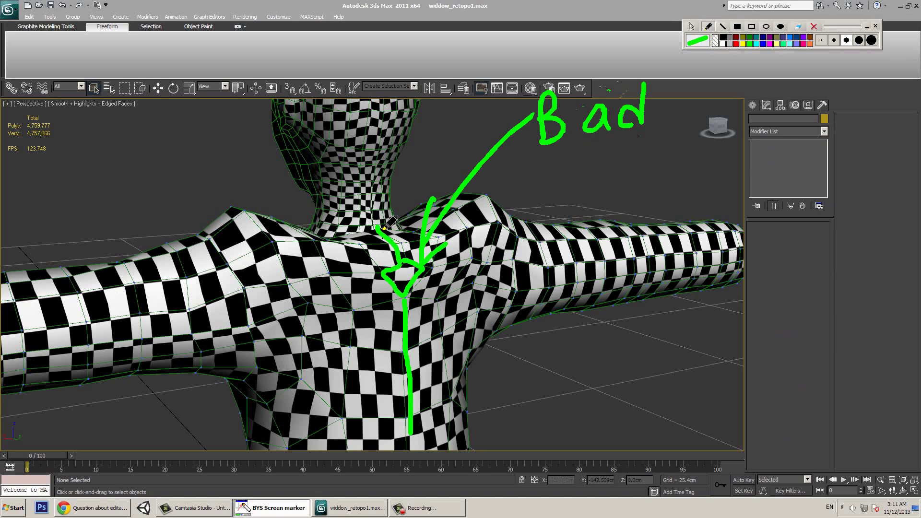
- Continue the green centre line through the outlined spot, cross it out with a red X, and return to 3ds Max with the character mesh selected
drag(404, 293, 396, 267)
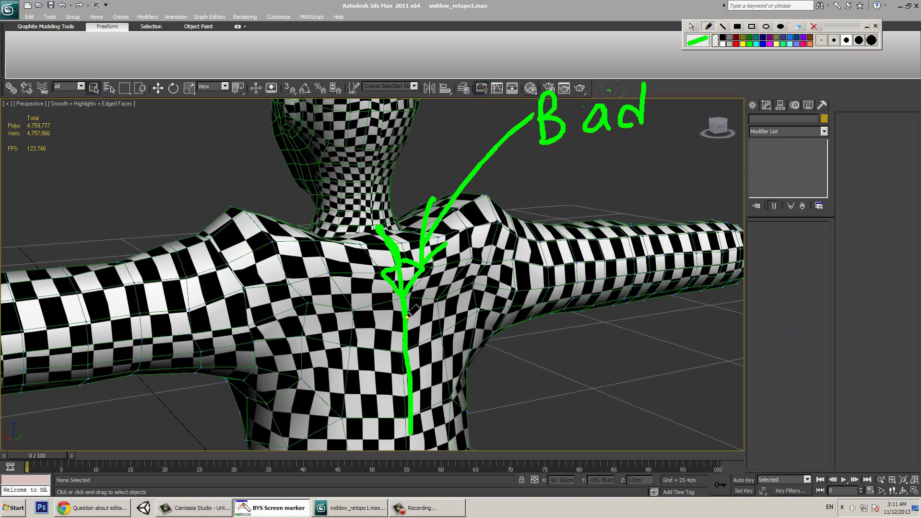
click(736, 43)
drag(415, 252, 387, 304)
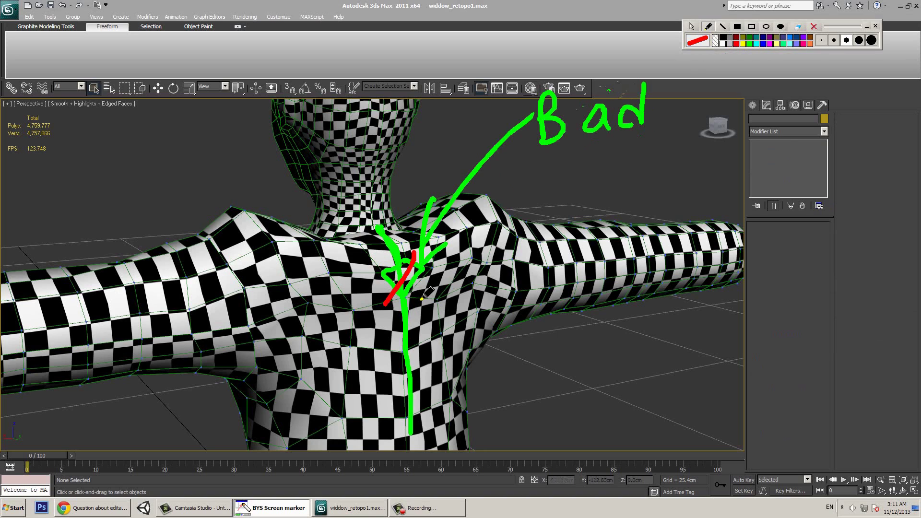
drag(369, 259, 428, 310)
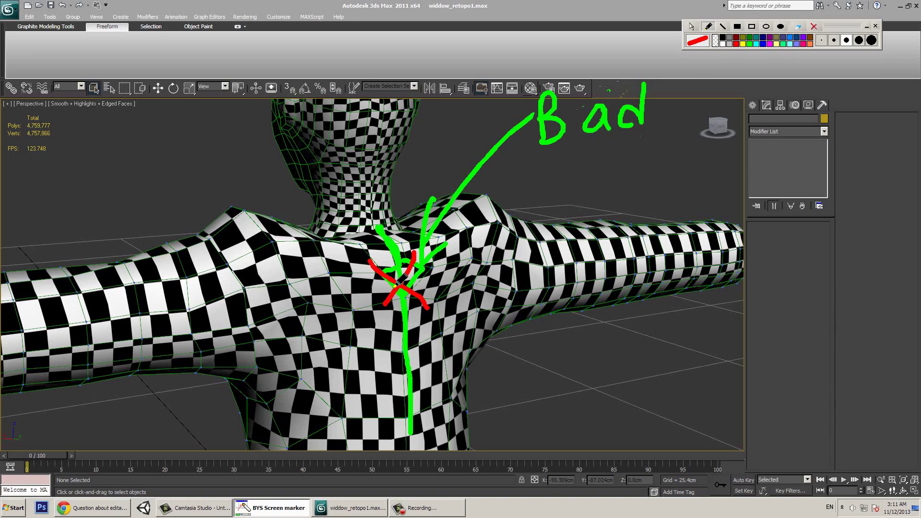
key(Escape)
click(827, 174)
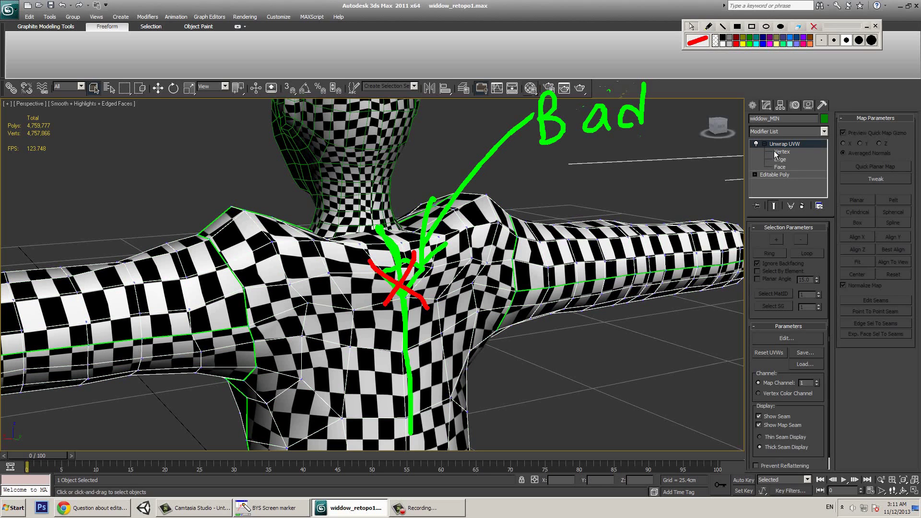
- Enter vertex level on the body mesh's Editable Poly base and clear all the drawn annotations from the screen
click(767, 175)
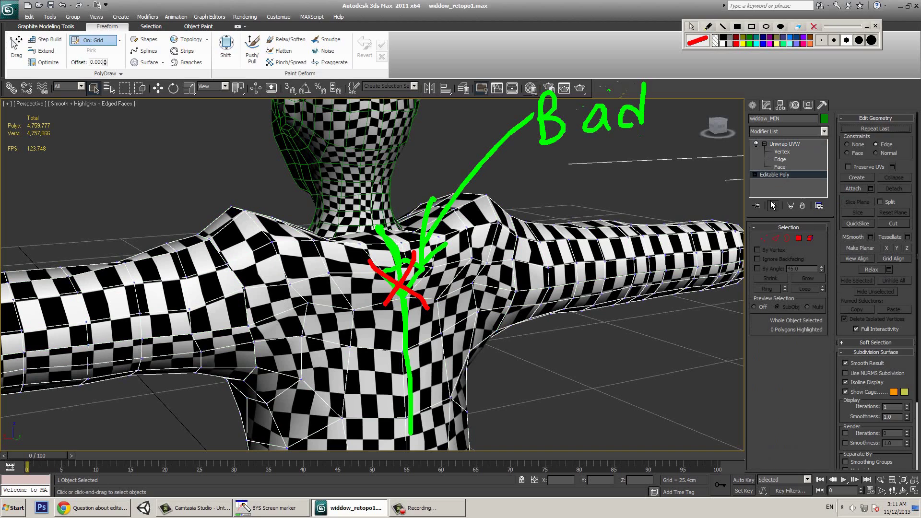
key(1)
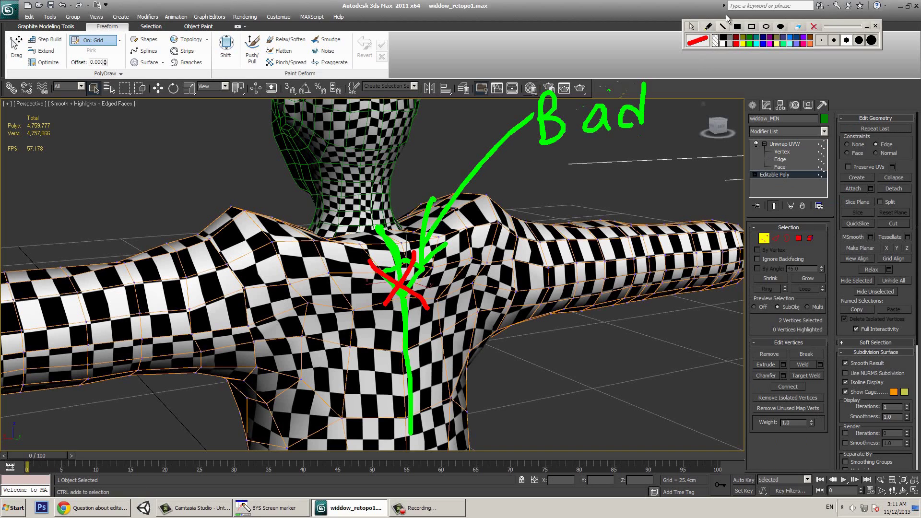
click(813, 26)
- Connect the two selected vertices at the upper chest with a new edge
click(406, 262)
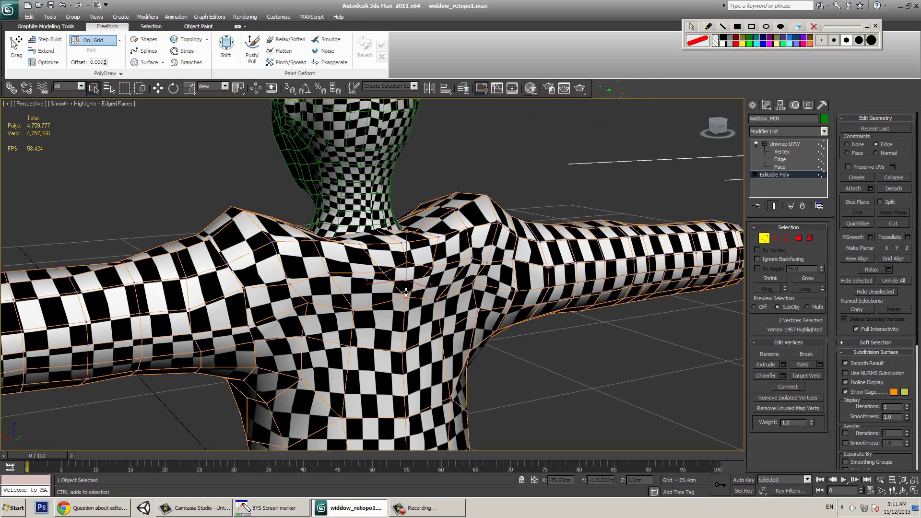
key(ctrl+z)
alt+middle_drag(505, 335, 485, 336)
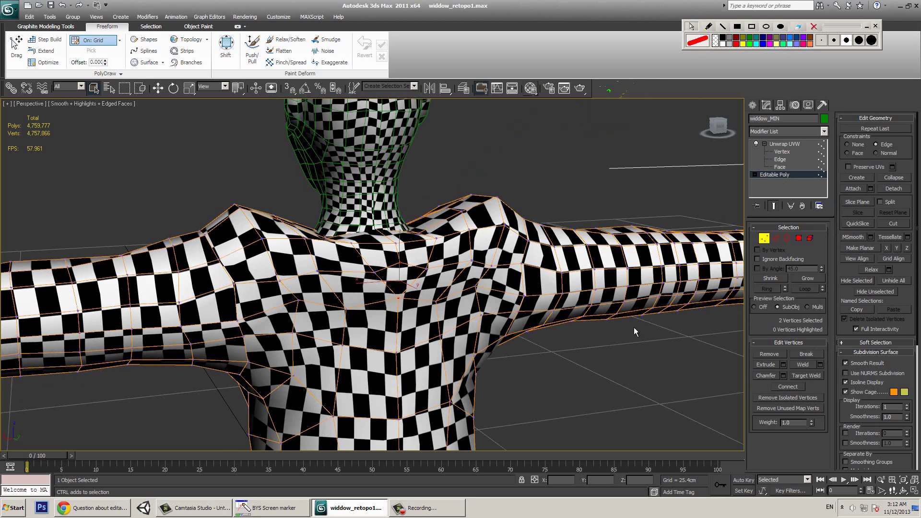
right_click(570, 393)
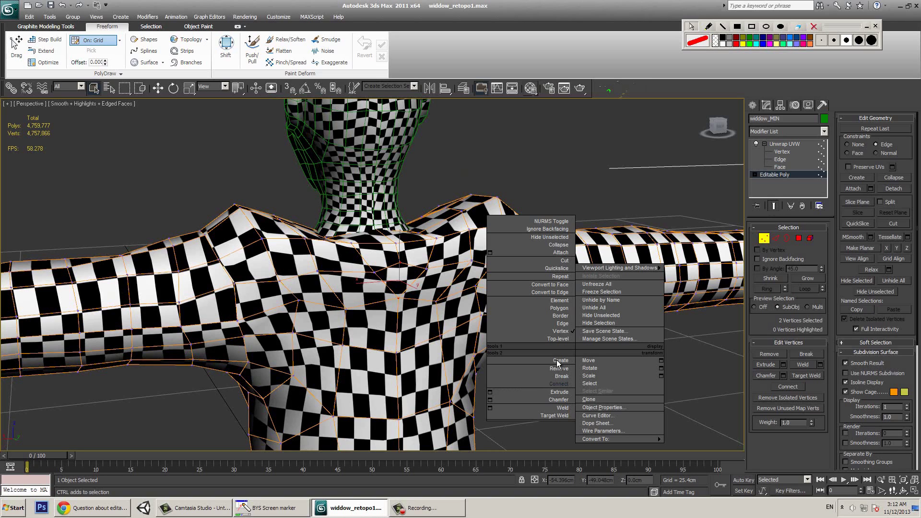
click(537, 384)
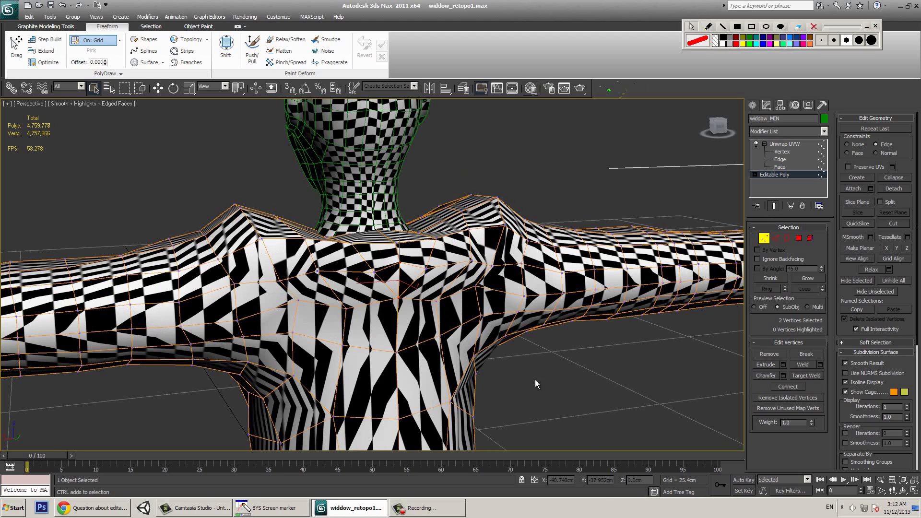
- Return to the Unwrap UVW modifier, inspect the body's UV layout in the UV editor, and close the editor
click(763, 240)
click(780, 145)
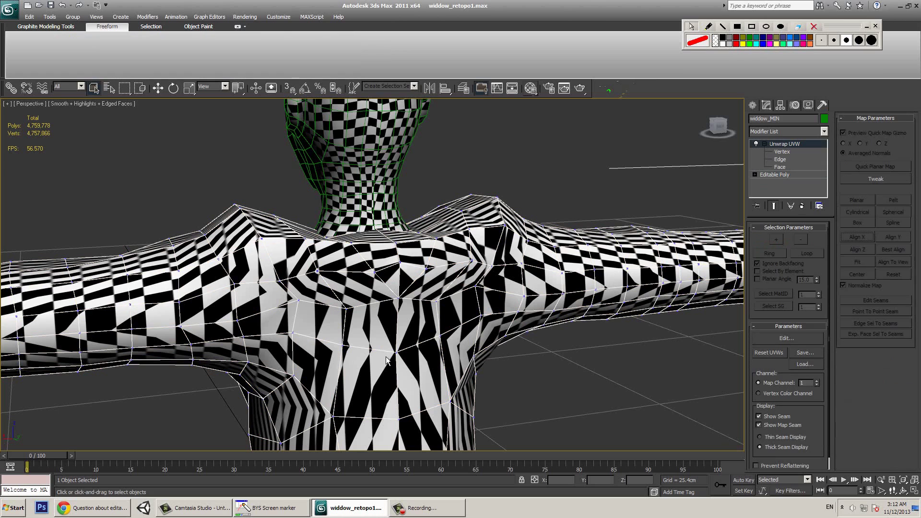
click(787, 339)
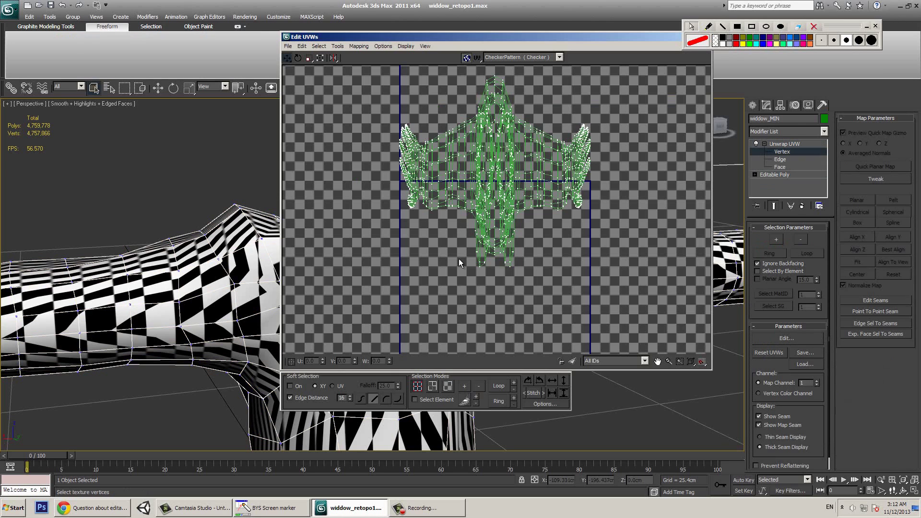
drag(651, 40, 680, 67)
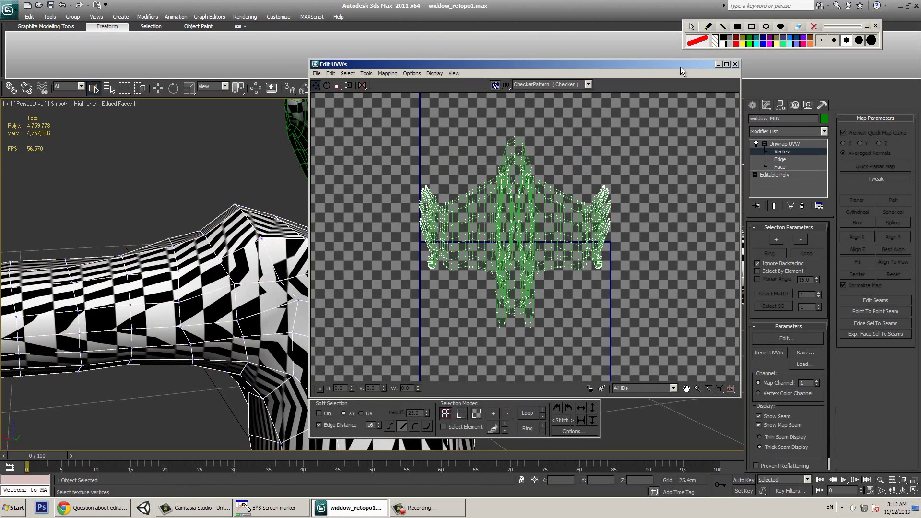
click(736, 65)
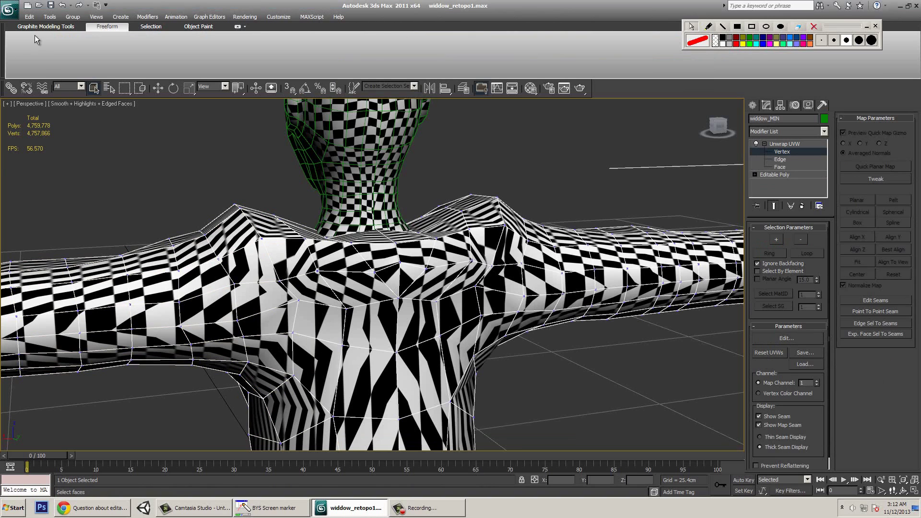
click(15, 14)
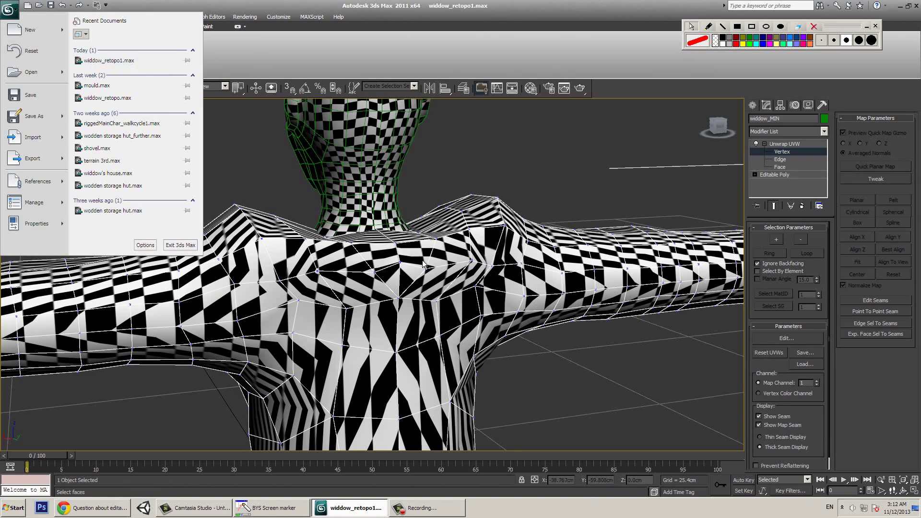
click(584, 378)
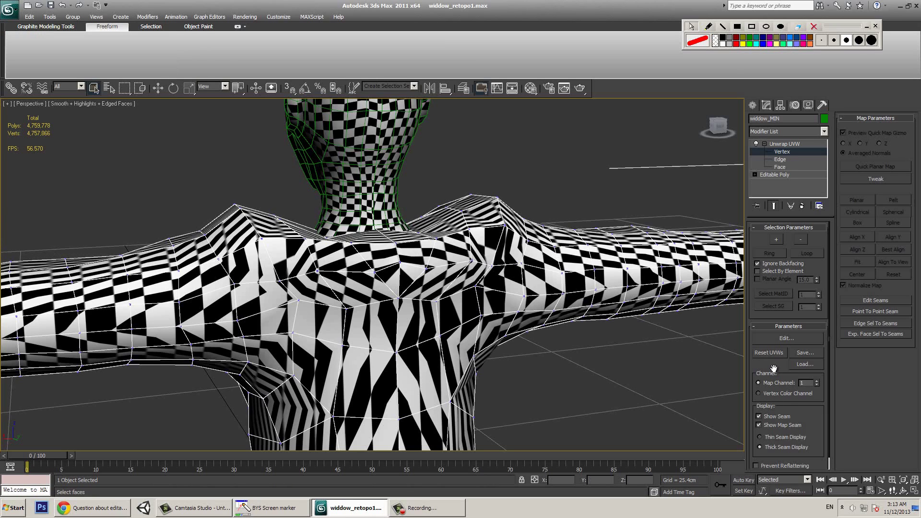
scroll(773, 368, down, 1)
click(785, 144)
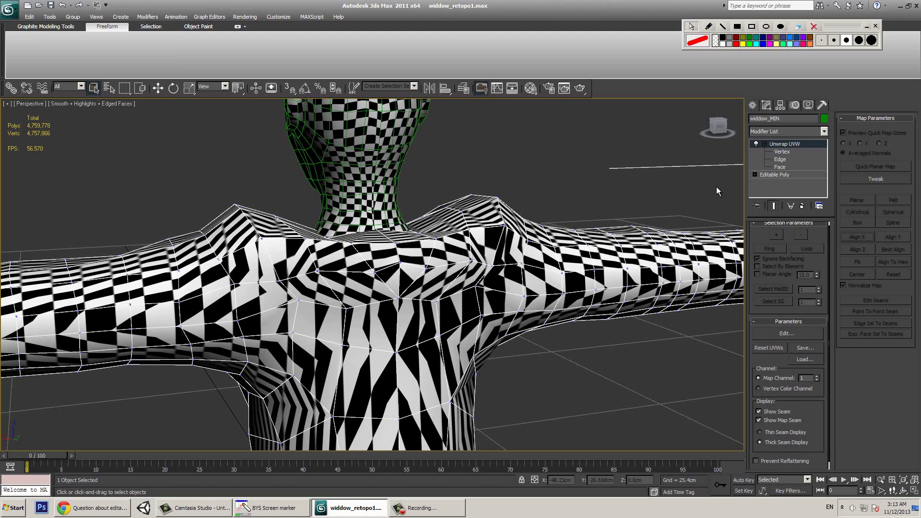
- Remove the newly added chest edge from the Editable Poly and check the merged polygon by selecting it
click(774, 175)
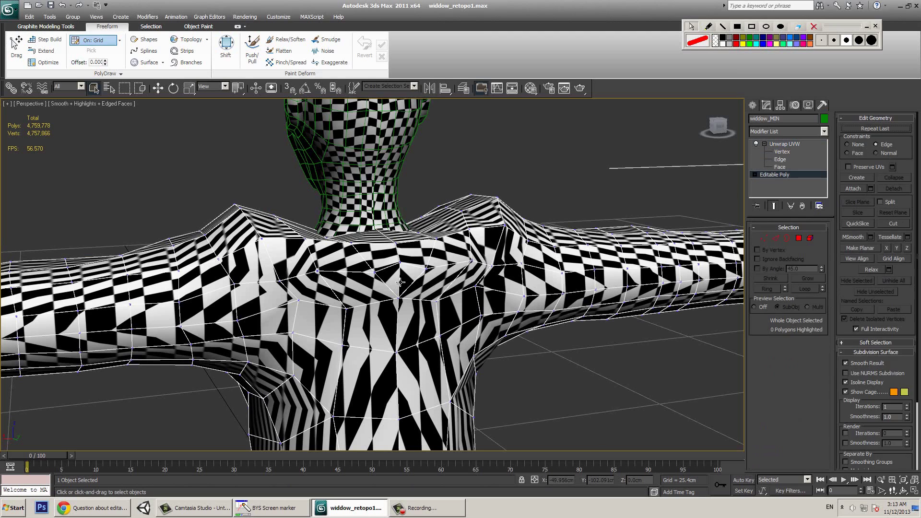
key(2)
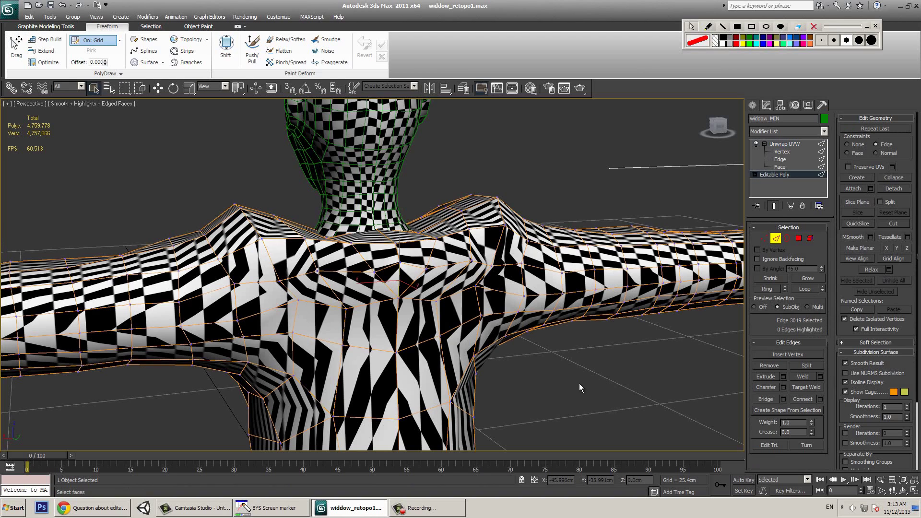
right_click(468, 321)
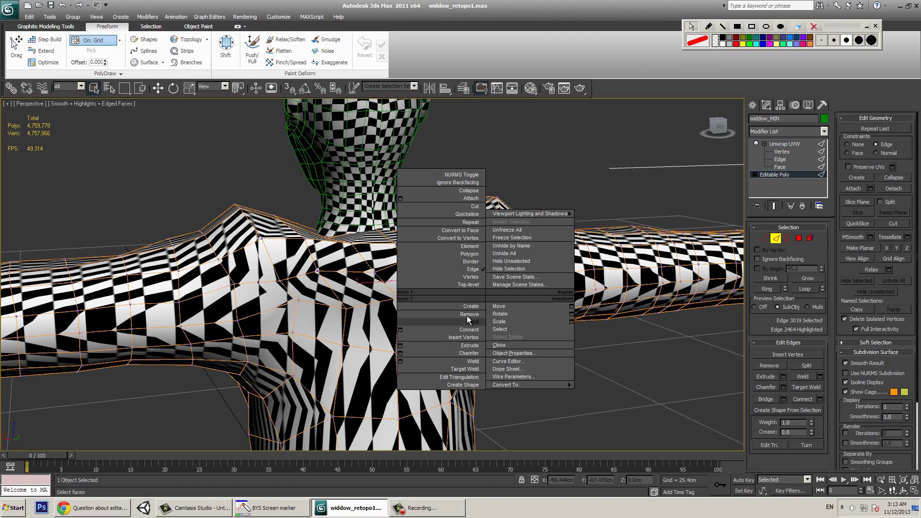
click(468, 315)
key(3)
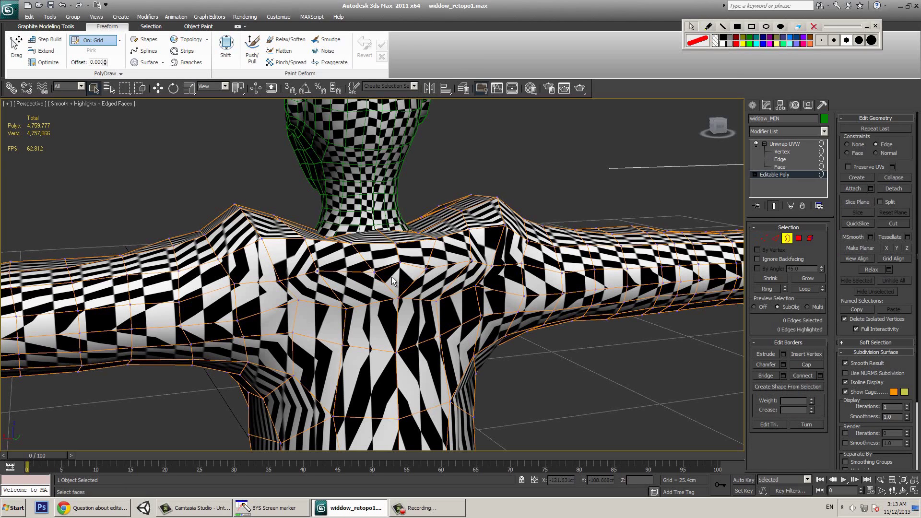
key(4)
click(397, 280)
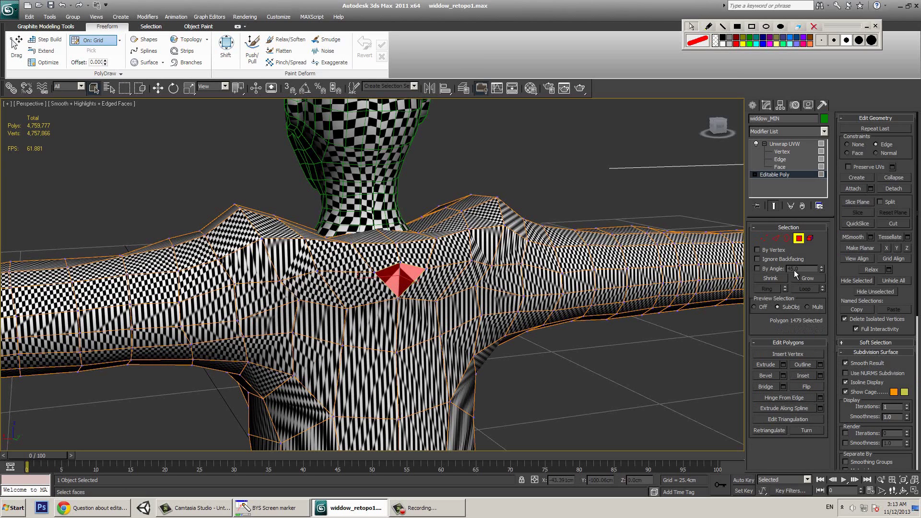
click(799, 238)
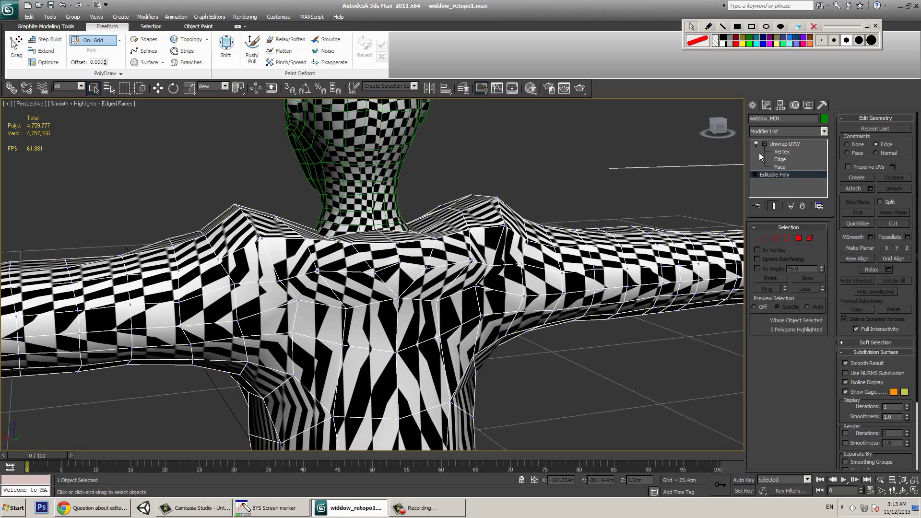
- Load the saved UV layout layout_backup_widdow.uvw into the Unwrap UVW modifier
click(777, 144)
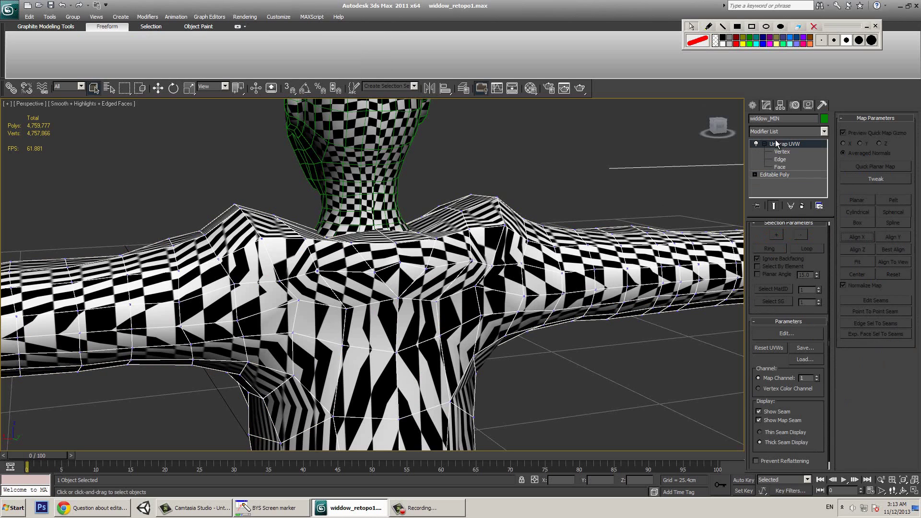
click(803, 360)
click(178, 175)
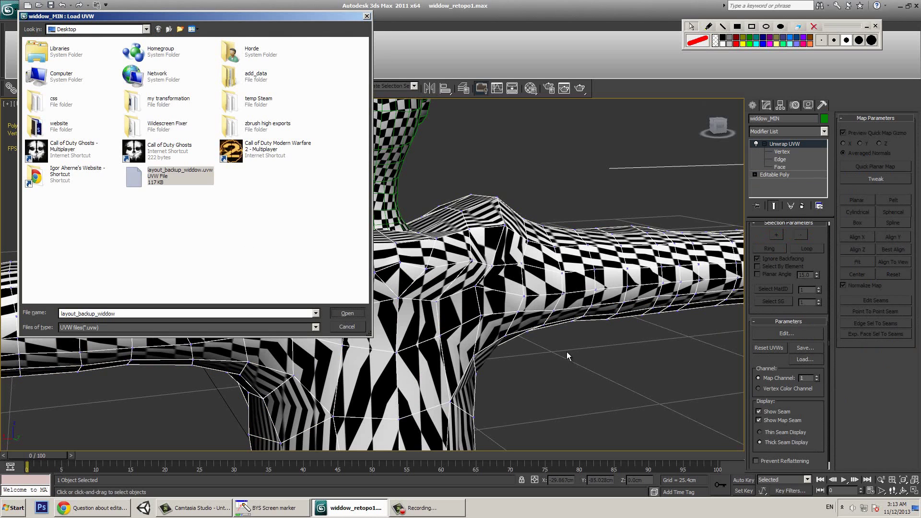
key(Return)
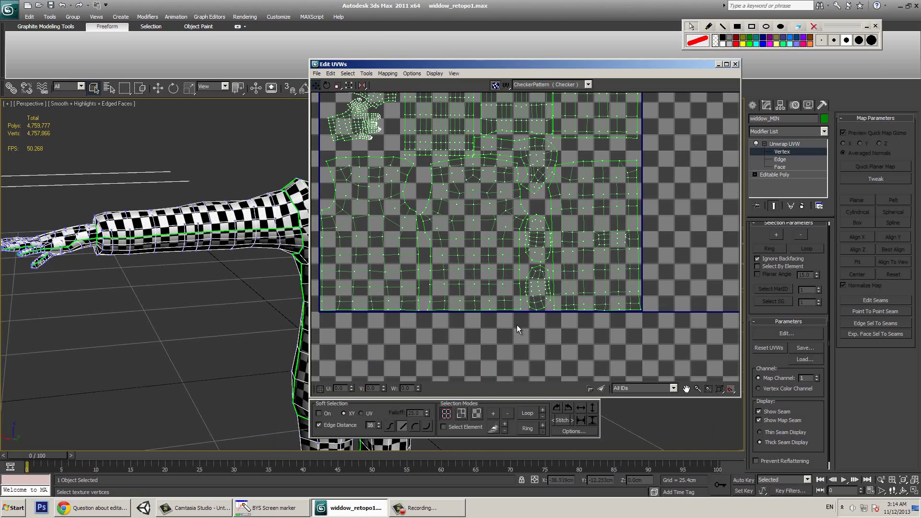
- Select one half of the front torso's UV faces up to the centre line, leaving the face protruding past it unselected
key(3)
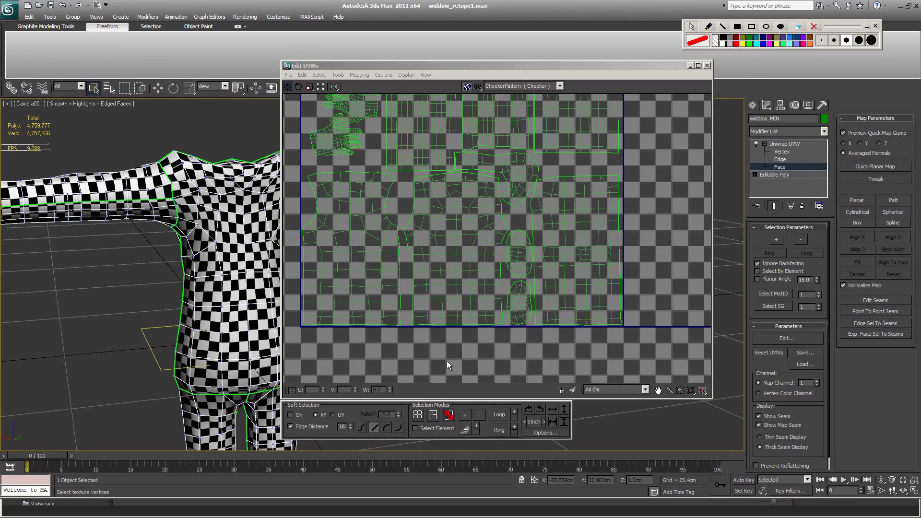
drag(457, 350, 403, 174)
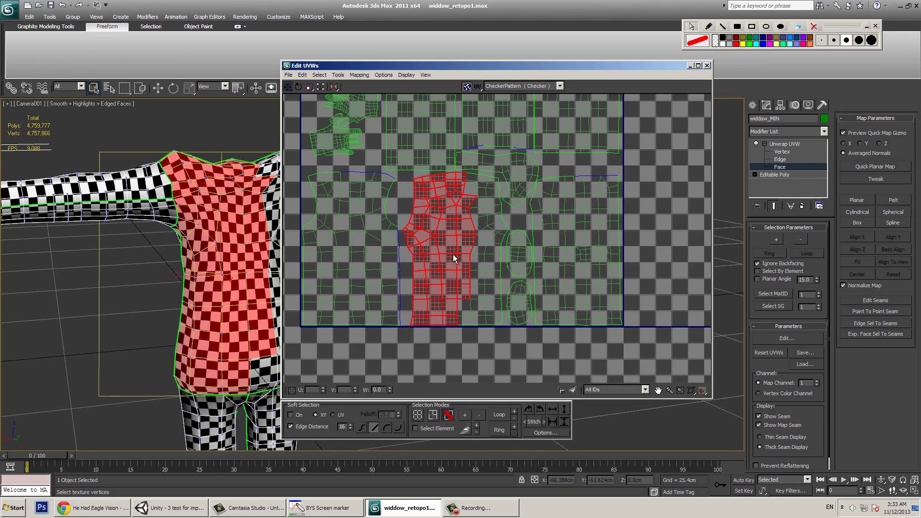
alt+drag(473, 255, 462, 170)
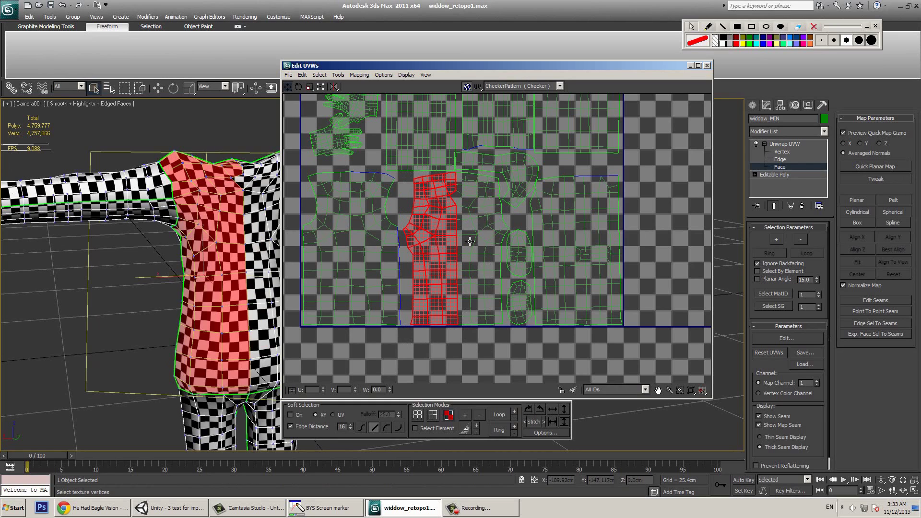
scroll(458, 207, up, 2)
ctrl+click(463, 214)
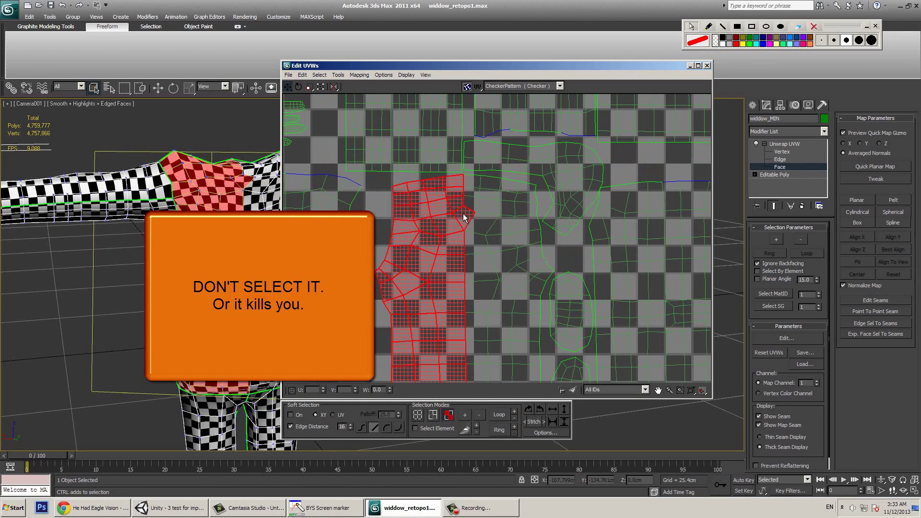
alt+click(463, 217)
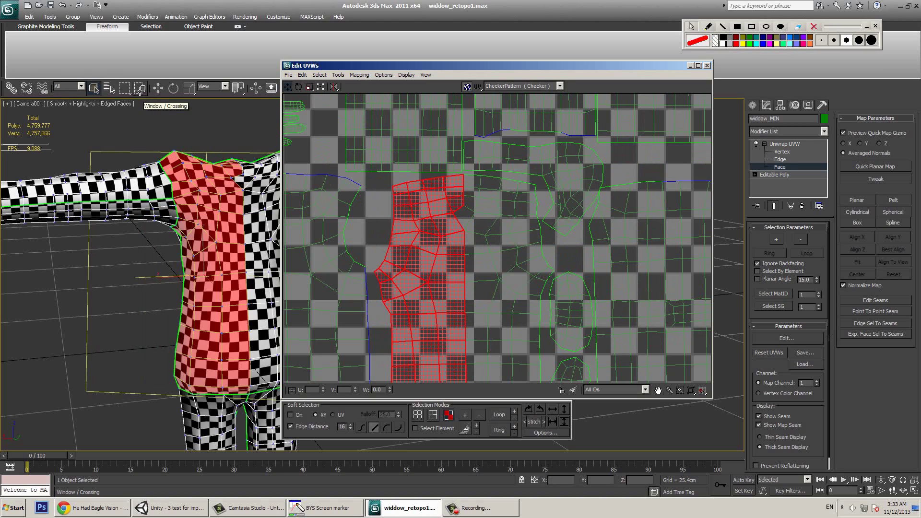
- Toggle the Window/Crossing selection mode, try deselecting a few faces inside the torso half, and undo the deselection
click(140, 90)
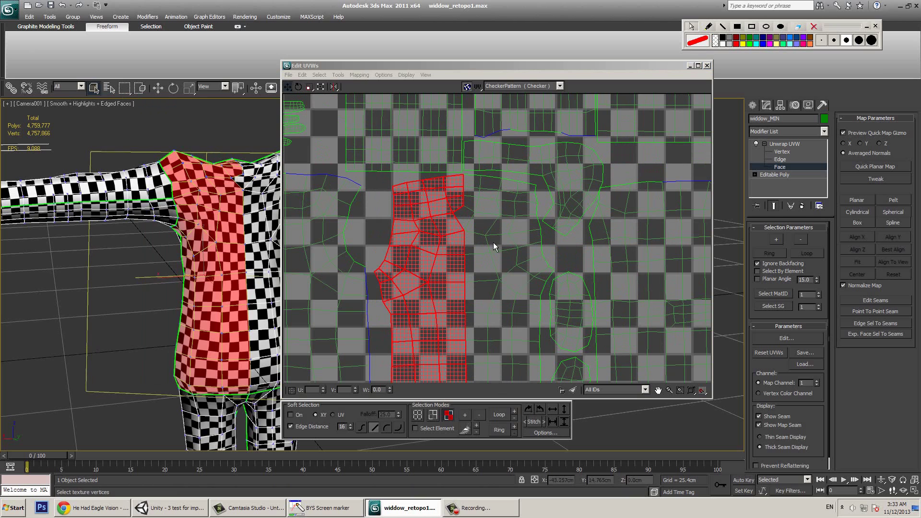
middle_drag(476, 297, 410, 209)
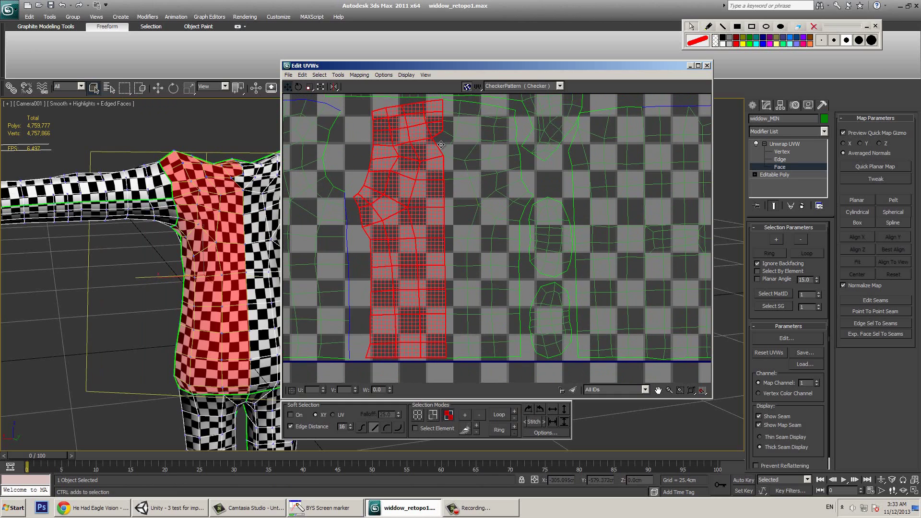
alt+drag(428, 224, 413, 192)
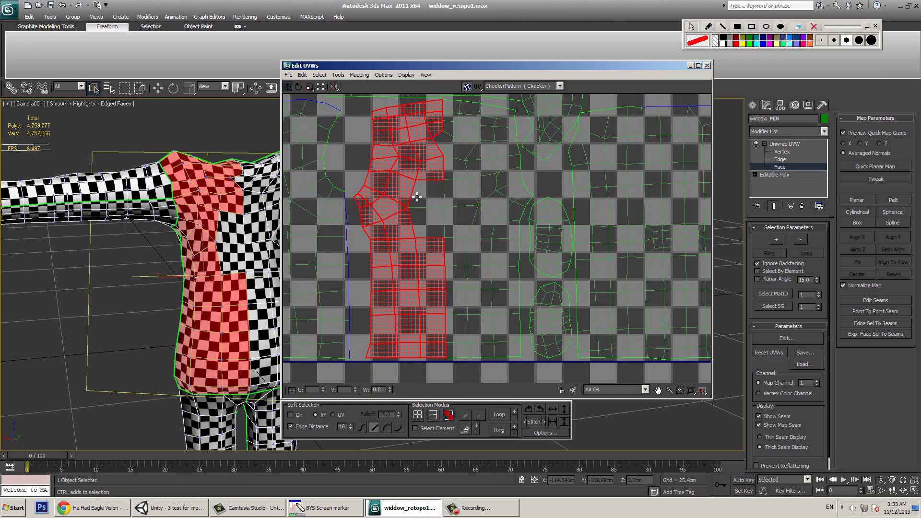
key(ctrl+z)
- Mirror the selected torso half's UV faces horizontally and move them straight down past the tile's lower border
scroll(455, 229, up, 1)
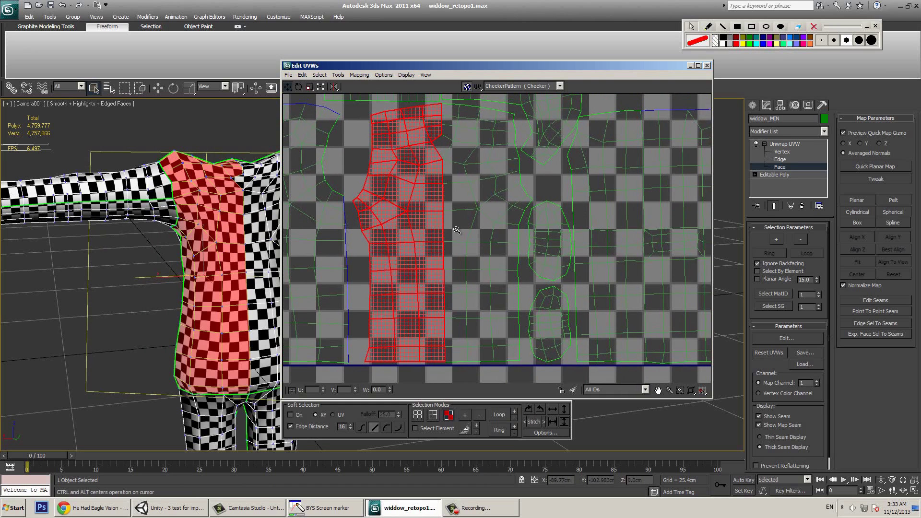
scroll(456, 231, down, 2)
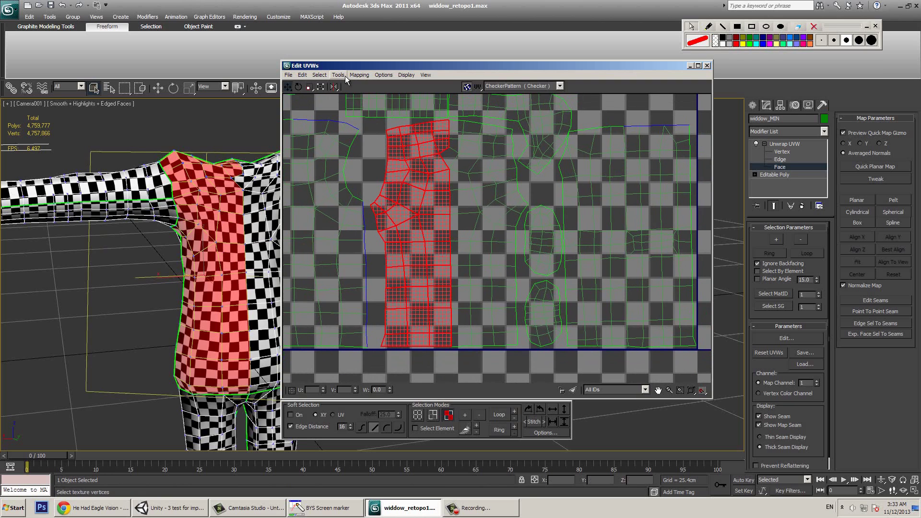
click(338, 75)
right_click(548, 344)
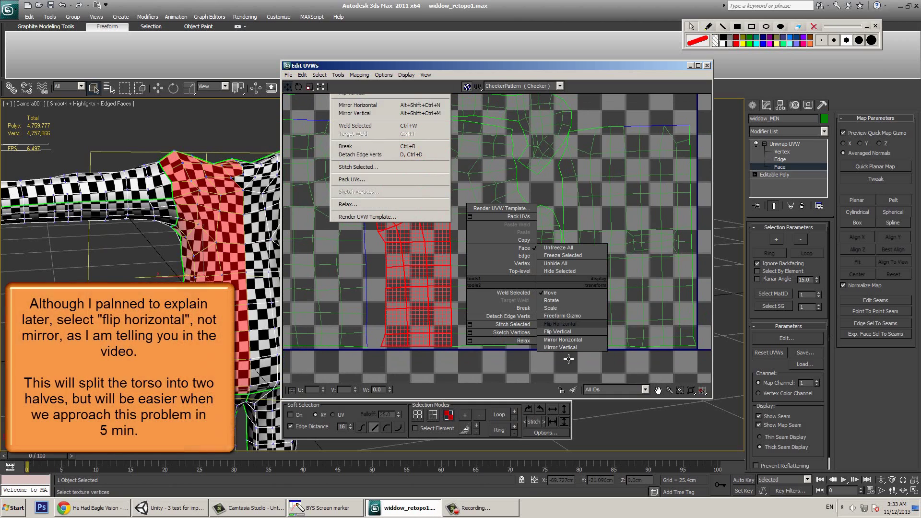
click(562, 339)
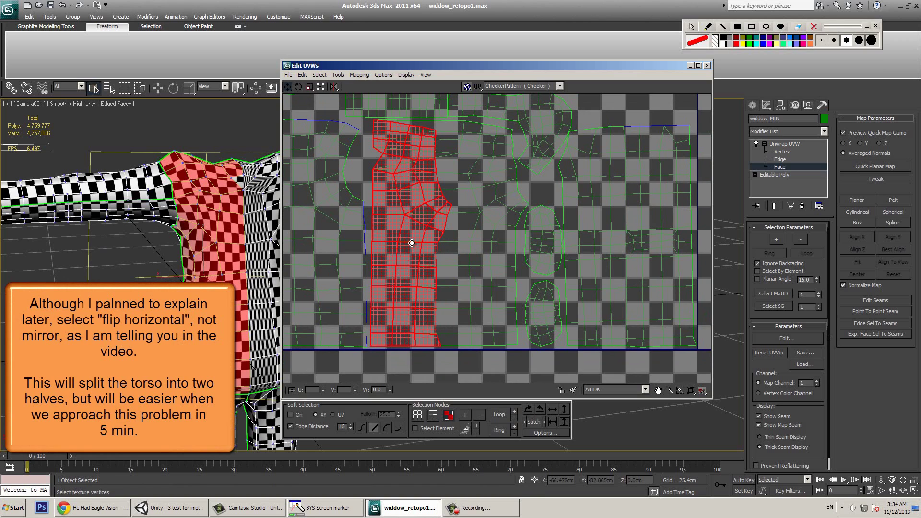
drag(411, 243, 393, 270)
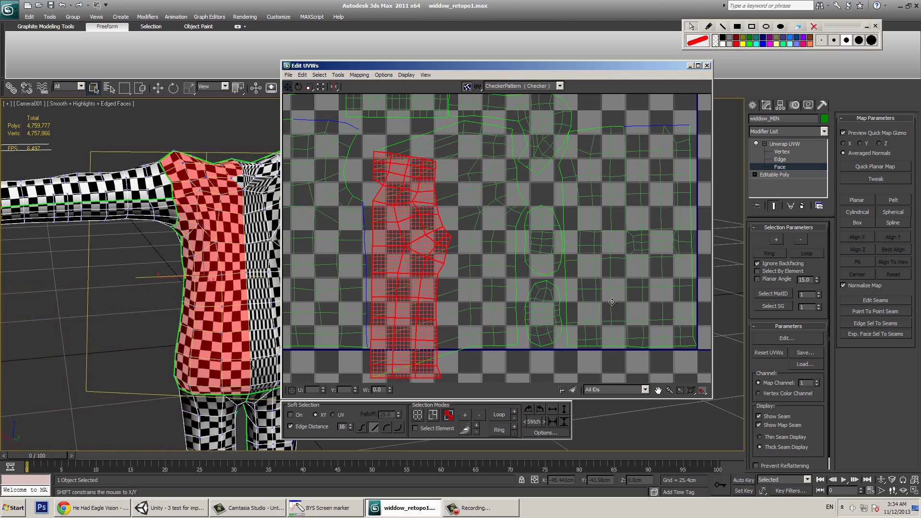
- Move the mirrored torso half's UV faces back up inside the tile, level with the remaining half of the front torso
drag(611, 301, 405, 237)
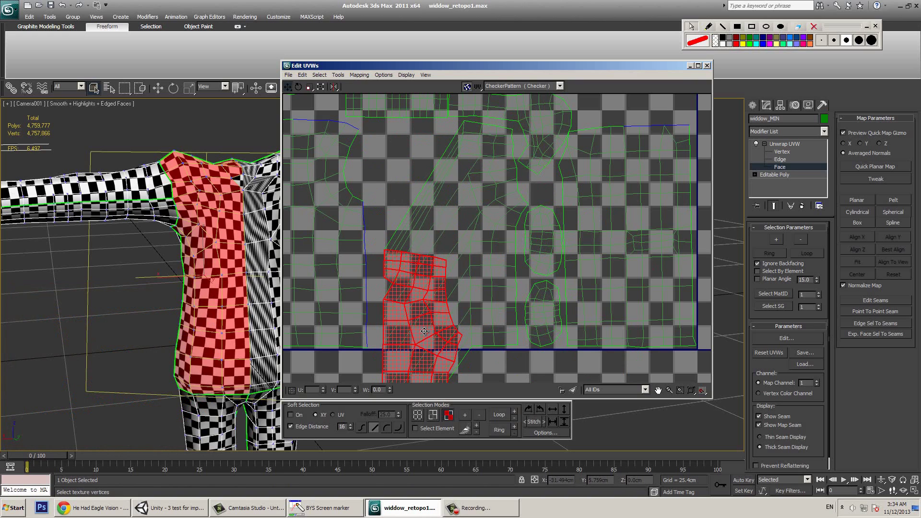
drag(422, 237, 427, 108)
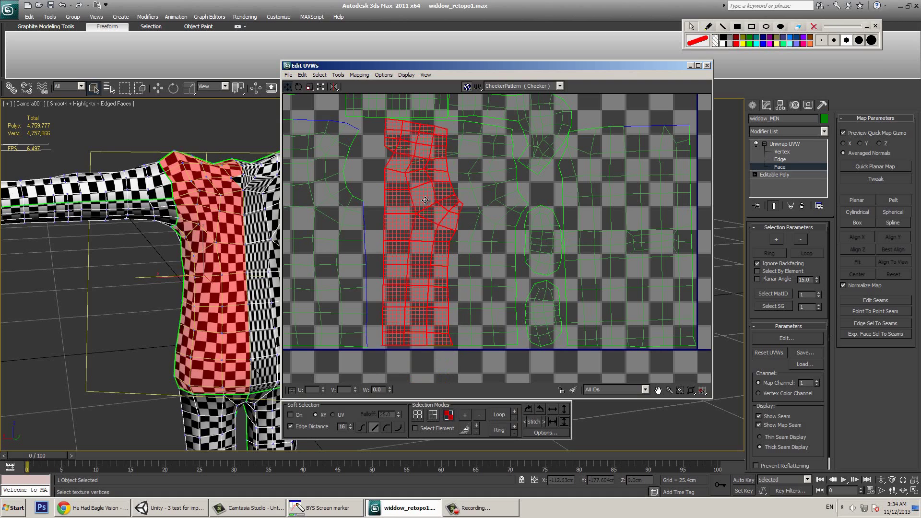
key(ctrl+z)
key(ctrl+y)
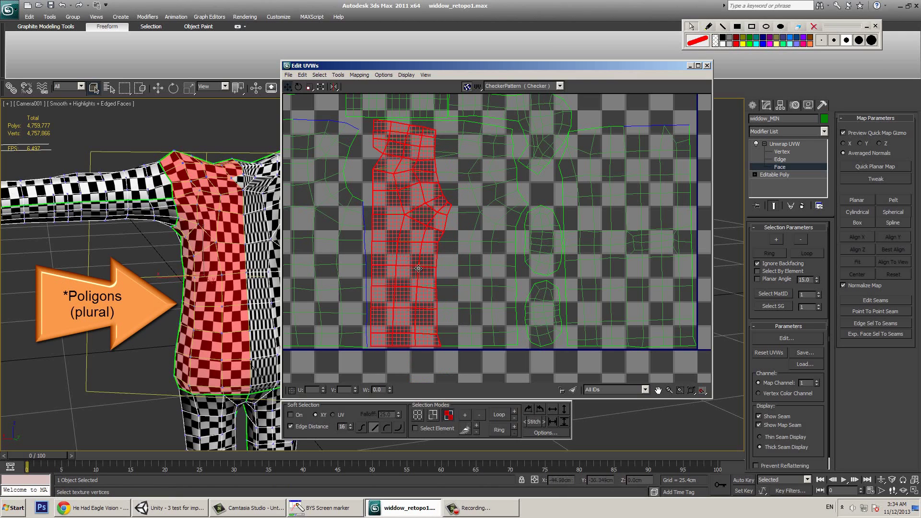
mouse_move(433, 229)
mouse_down()
mouse_move(432, 278)
mouse_move(432, 229)
mouse_up()
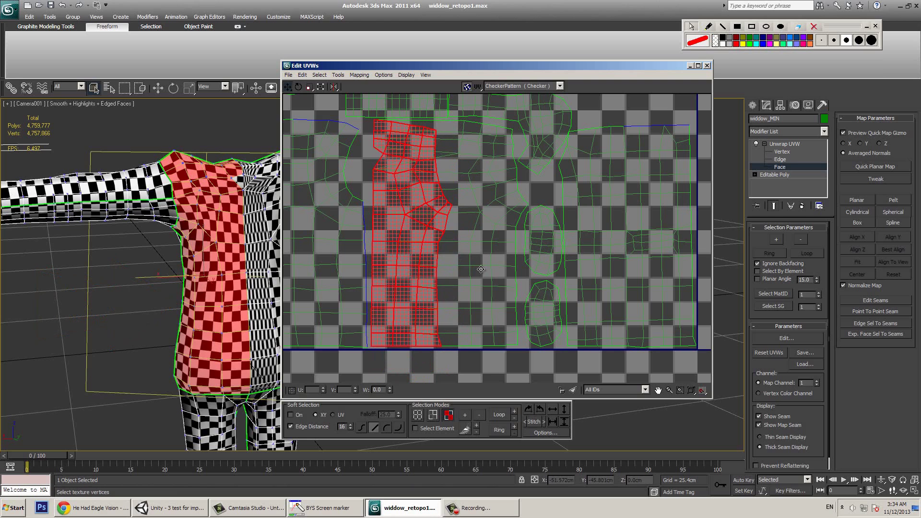
- Move the mirrored torso half horizontally onto the other front torso half so the two overlap
drag(413, 269, 491, 269)
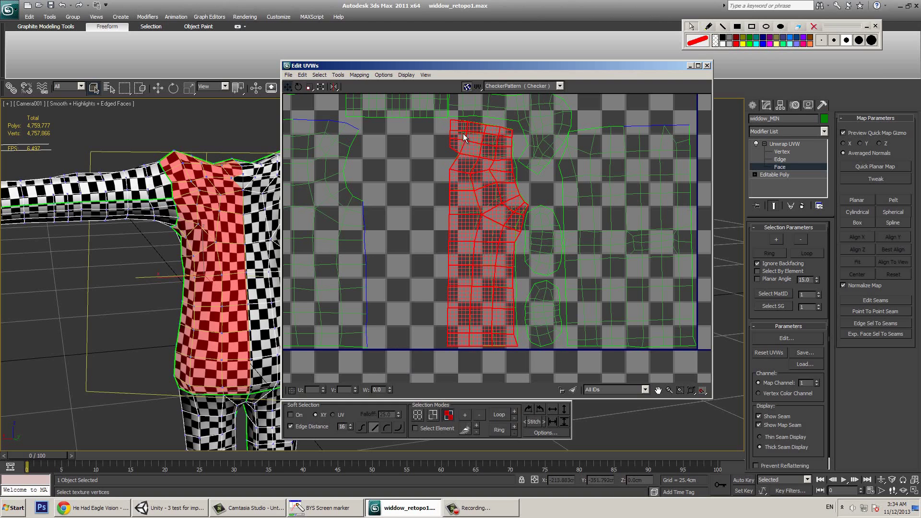
key(ctrl+z)
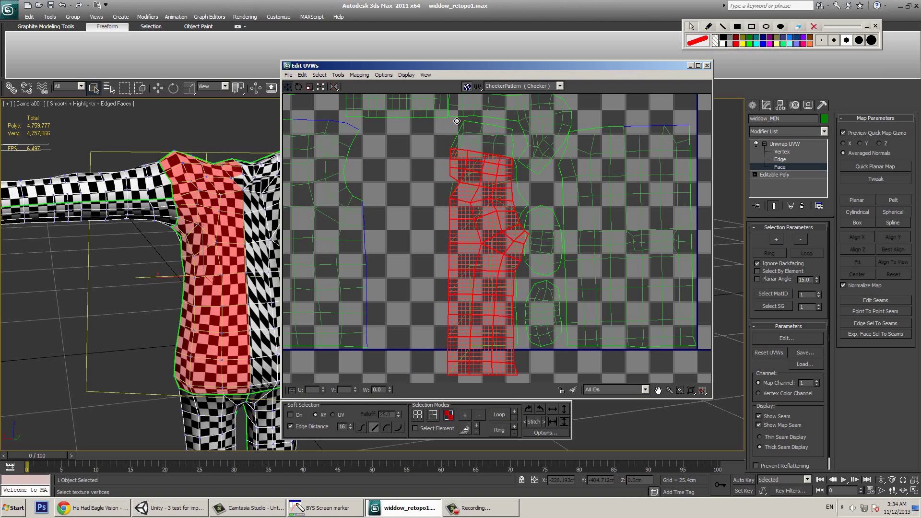
key(ctrl+y)
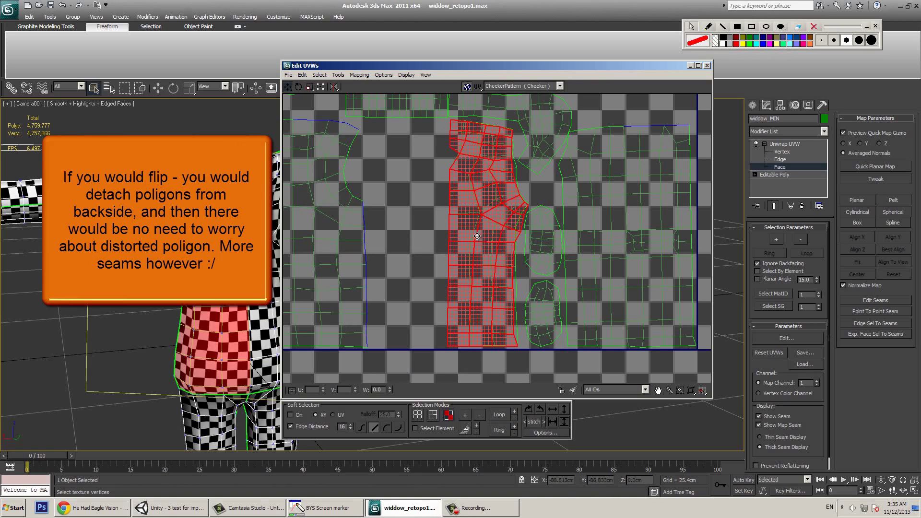
- In vertex mode, align the mismatched UV vertices of the overlapping torso halves, including those along the side and lower edges
scroll(502, 237, up, 3)
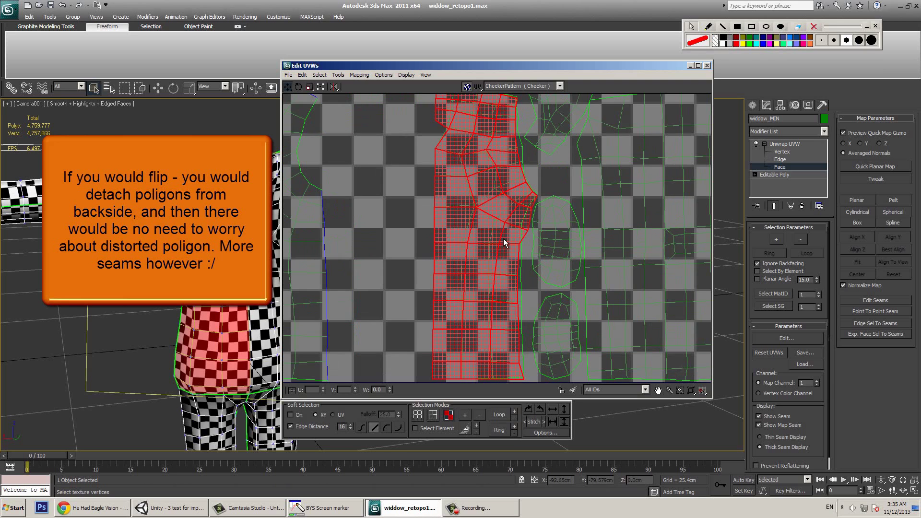
key(1)
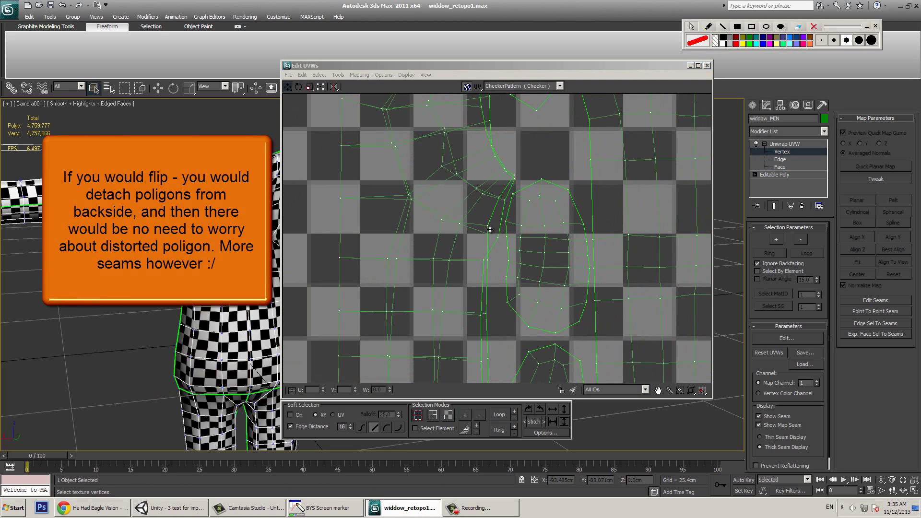
click(514, 181)
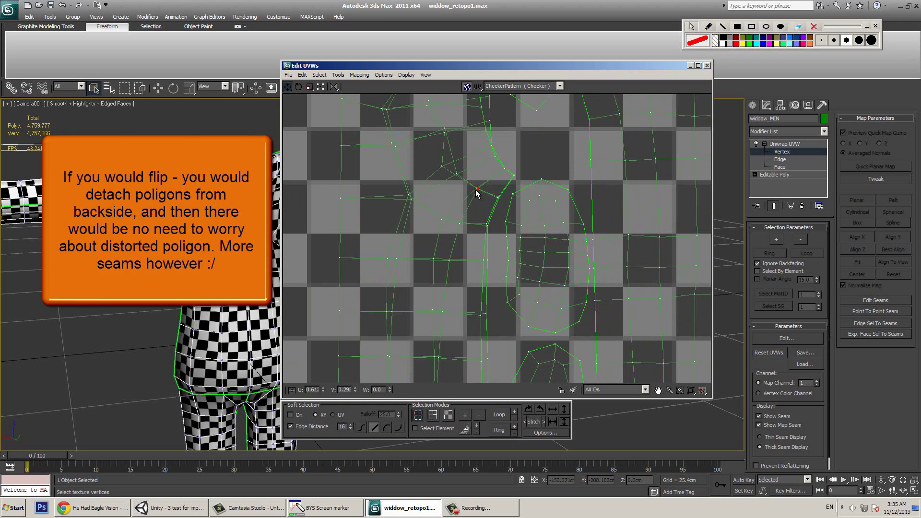
click(442, 221)
middle_drag(451, 265, 424, 334)
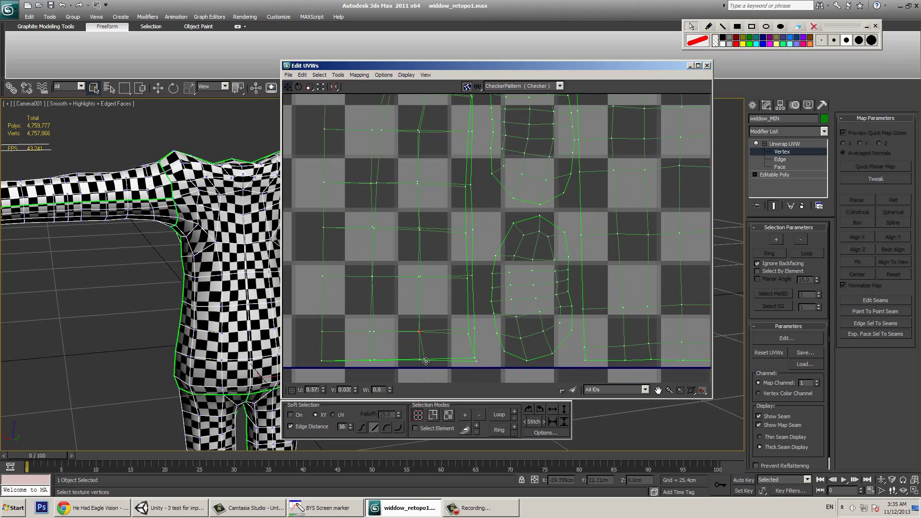
drag(468, 333, 473, 329)
scroll(442, 280, down, 4)
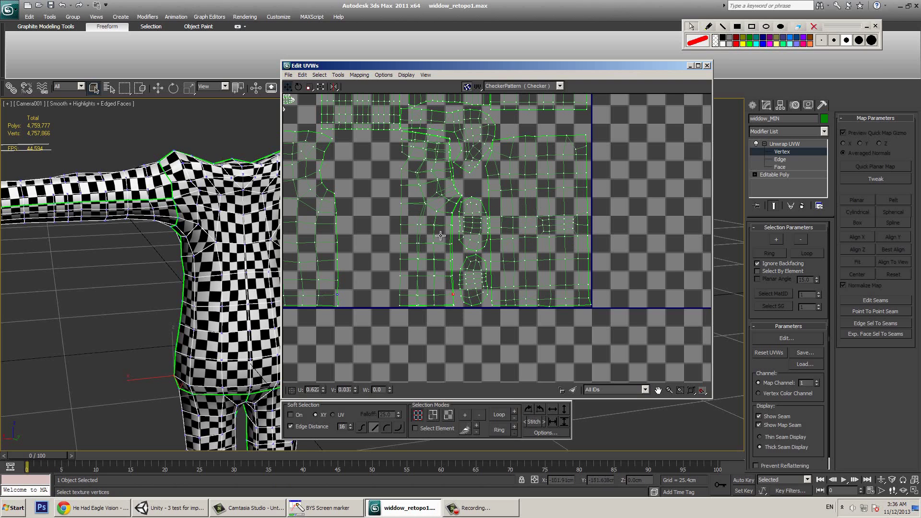
scroll(442, 235, down, 2)
scroll(472, 214, down, 1)
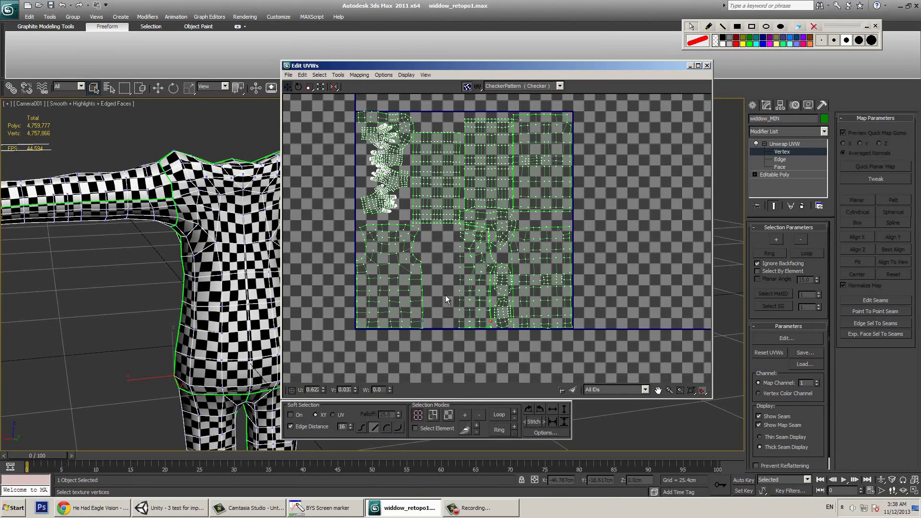
scroll(446, 295, up, 2)
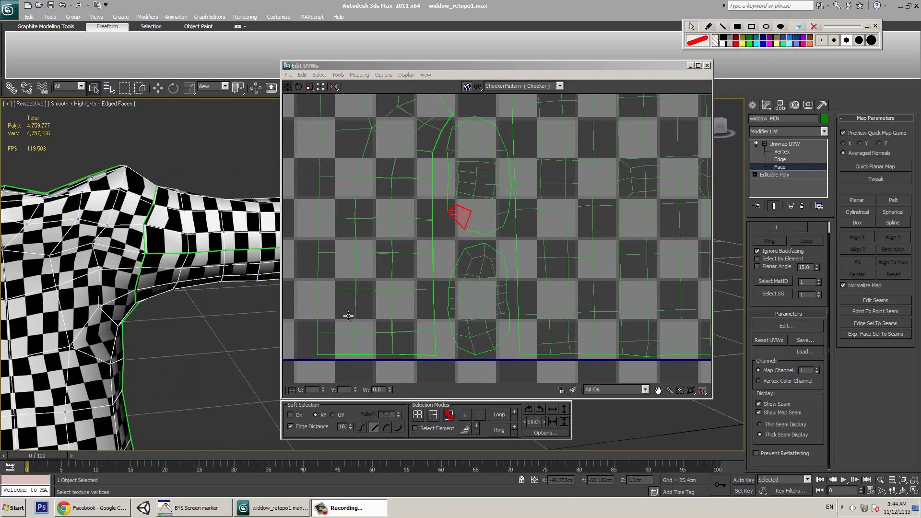
- Pick faces on the model's torso and arm to locate their places in the UV layout and identify the sleeve islands
click(393, 296)
scroll(392, 296, down, 2)
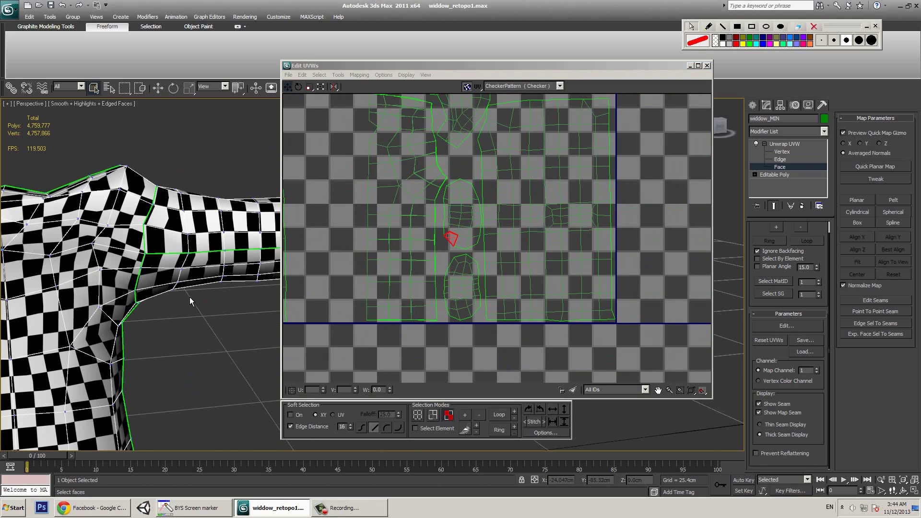
scroll(189, 304, down, 5)
scroll(479, 249, down, 2)
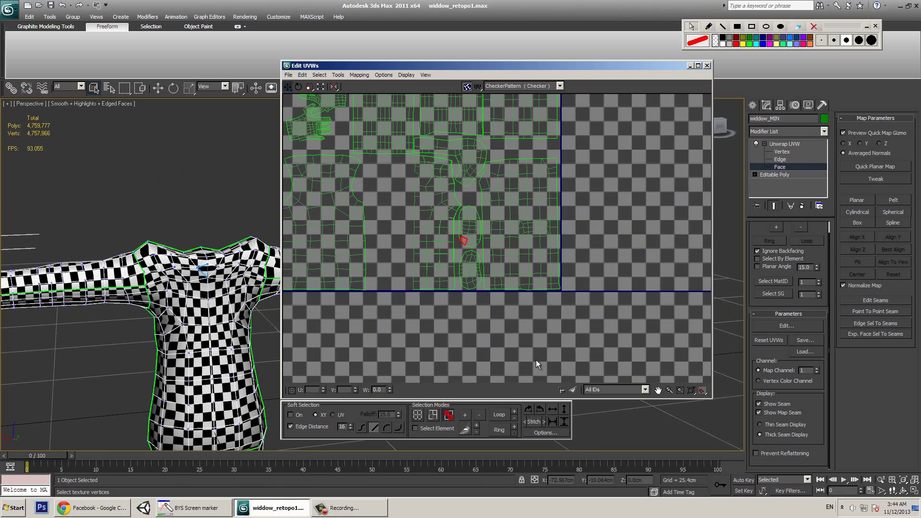
key(ctrl+z)
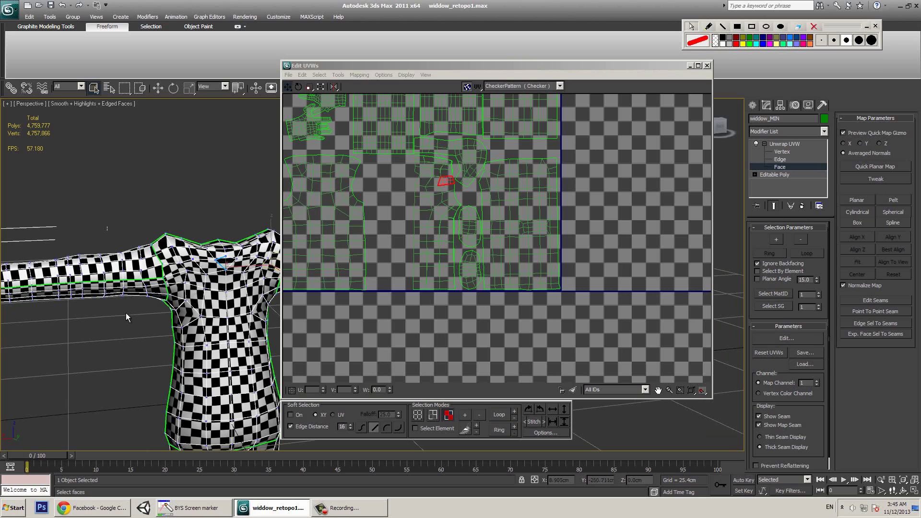
drag(108, 227, 132, 321)
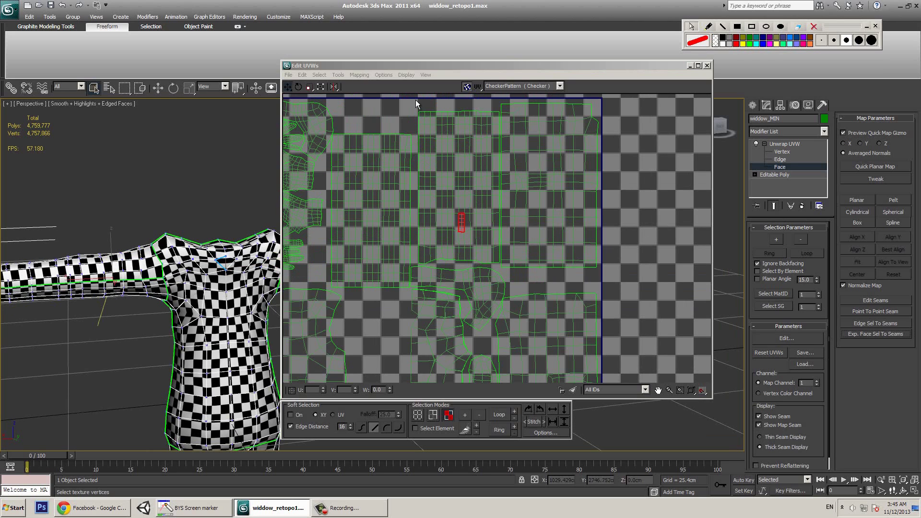
double_click(497, 259)
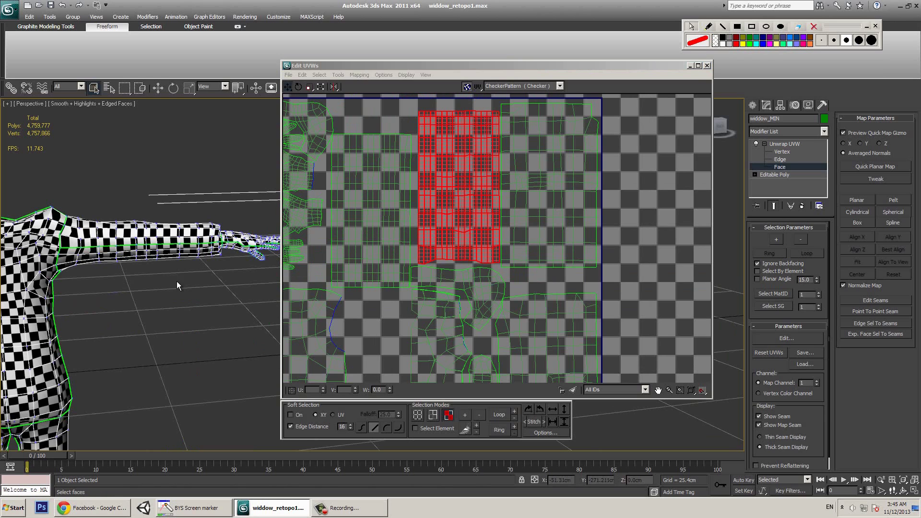
key(ctrl+z)
- Select the second sleeve's entire UV island, place it over the first sleeve's island and mirror it vertically
drag(354, 134, 407, 253)
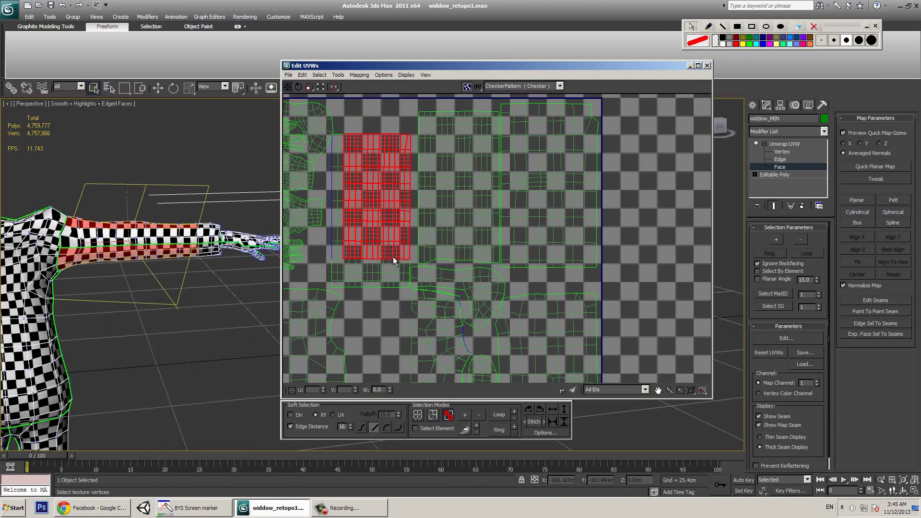
drag(339, 132, 404, 283)
key(ctrl+v)
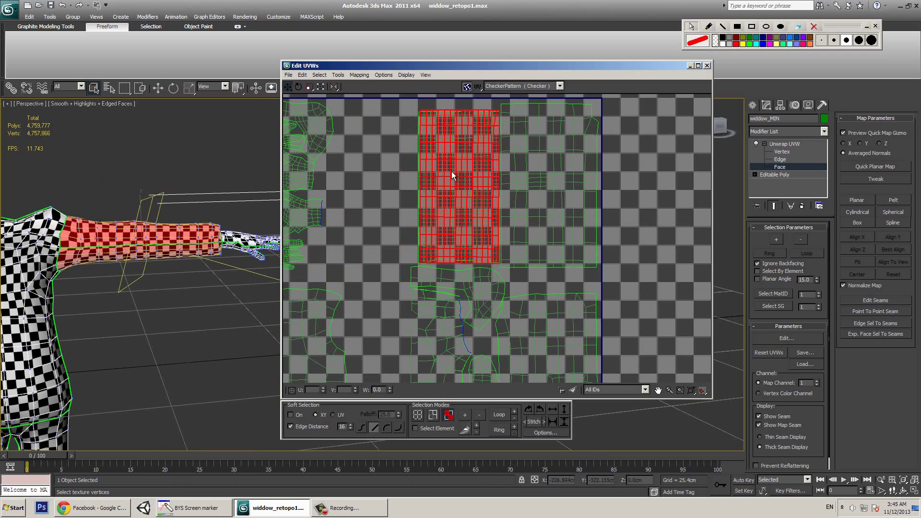
right_click(469, 235)
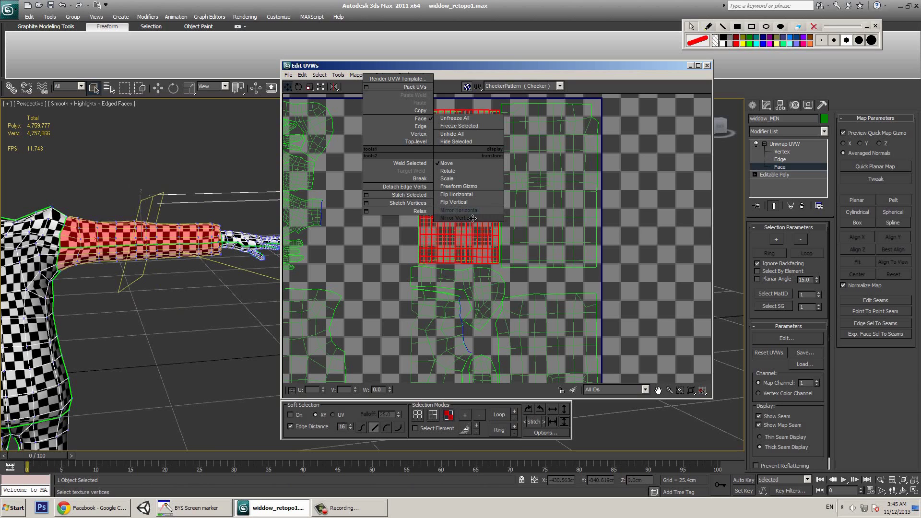
click(472, 218)
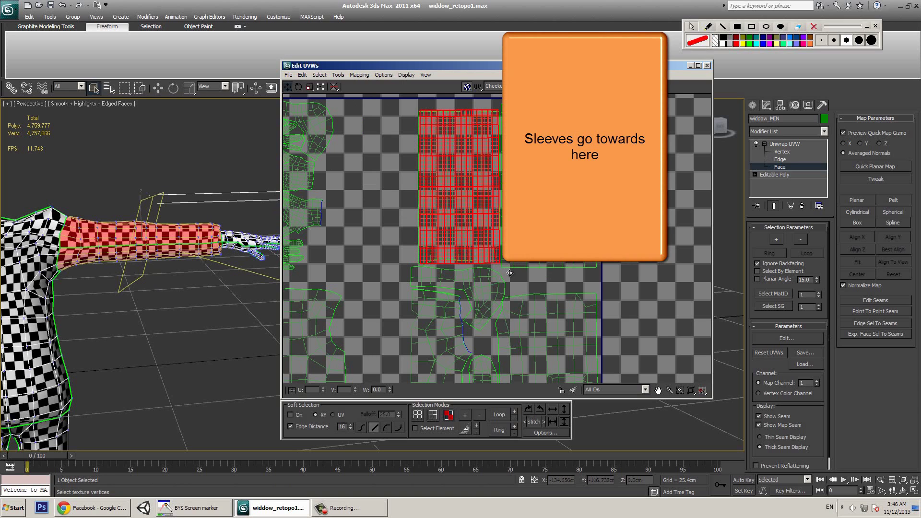
- Move the overlapped sleeve's mismatched lower corner vertex onto the matching corner vertex of the other sleeve
scroll(456, 278, up, 8)
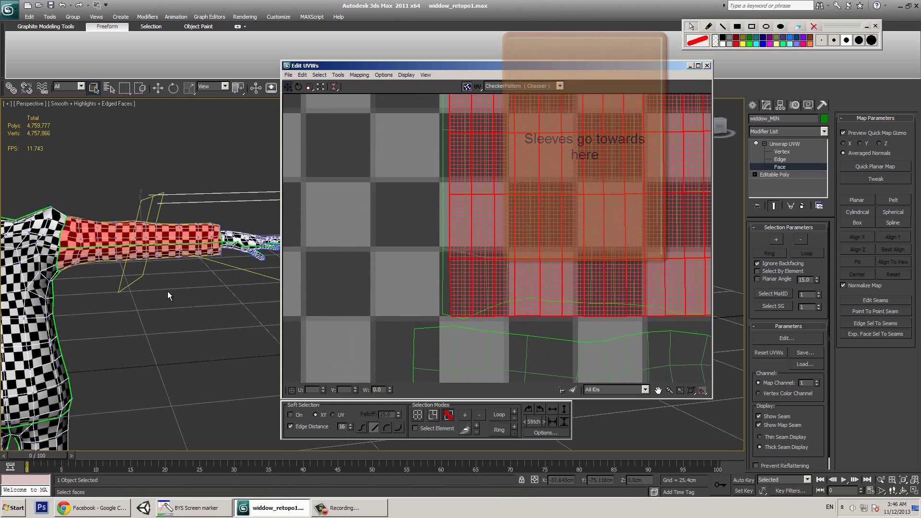
alt+middle_drag(168, 292, 130, 259)
click(454, 318)
key(1)
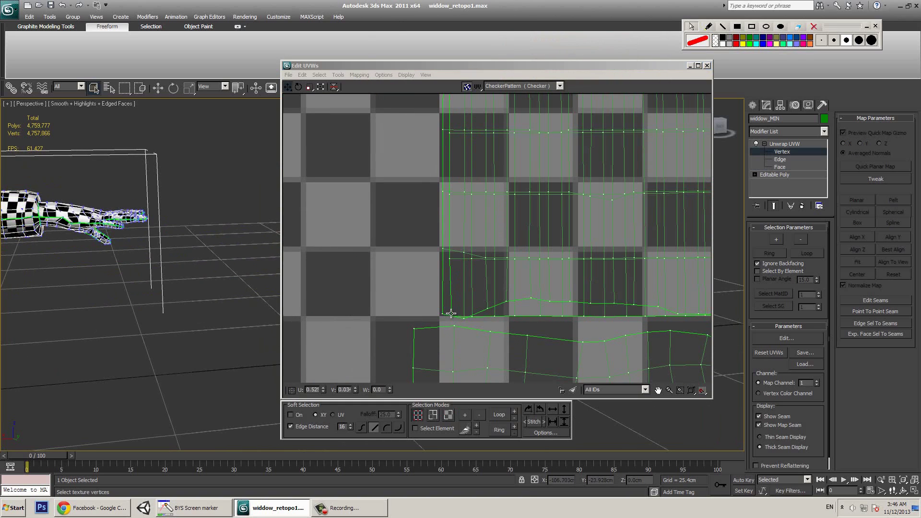
click(451, 314)
drag(451, 314, 444, 317)
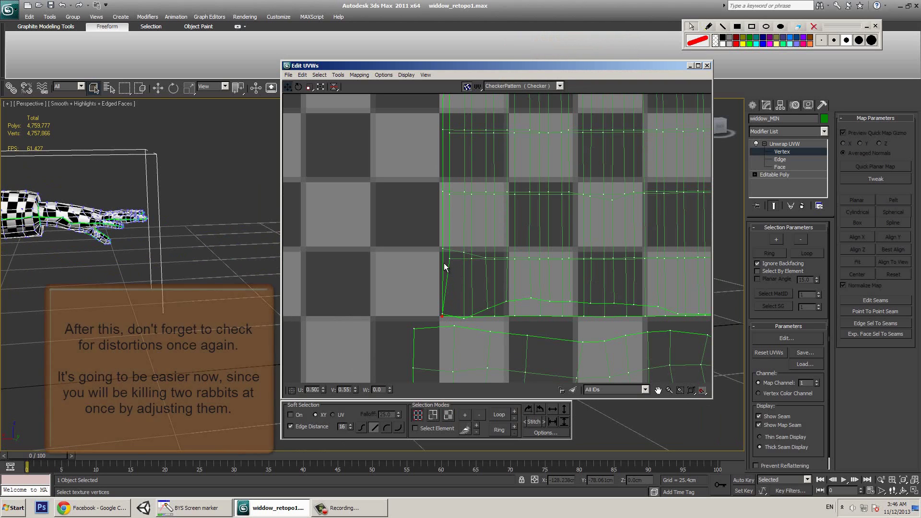
scroll(439, 270, down, 5)
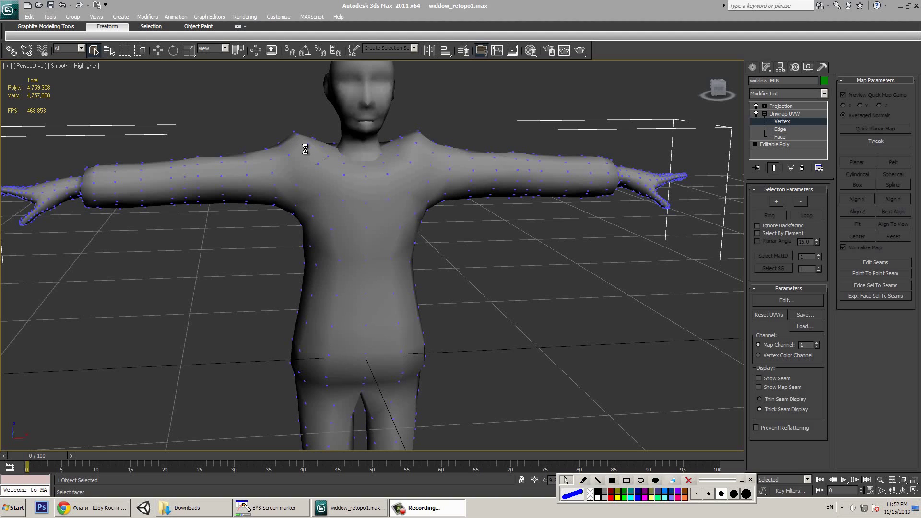
- Save the scene and open the UV editor of widdow_MIN's Unwrap UVW modifier, below the Projection modifier
key(ctrl+s)
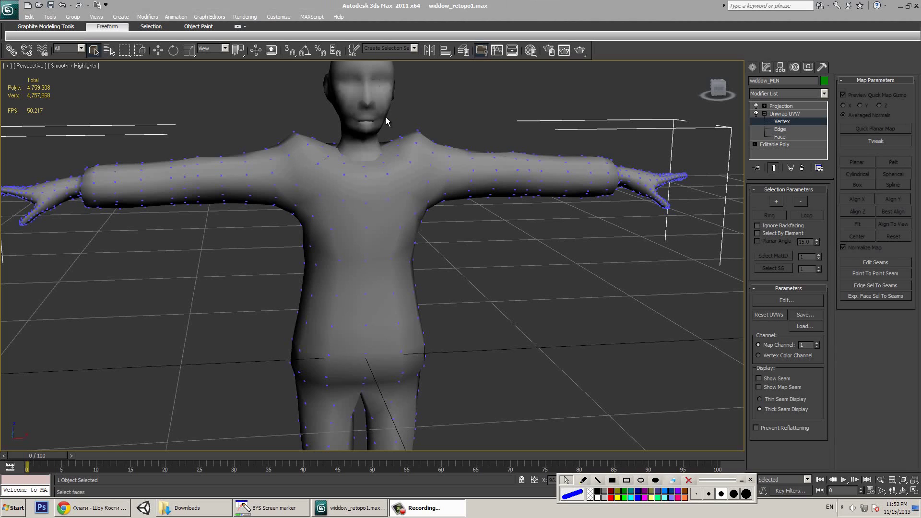
click(312, 168)
click(416, 262)
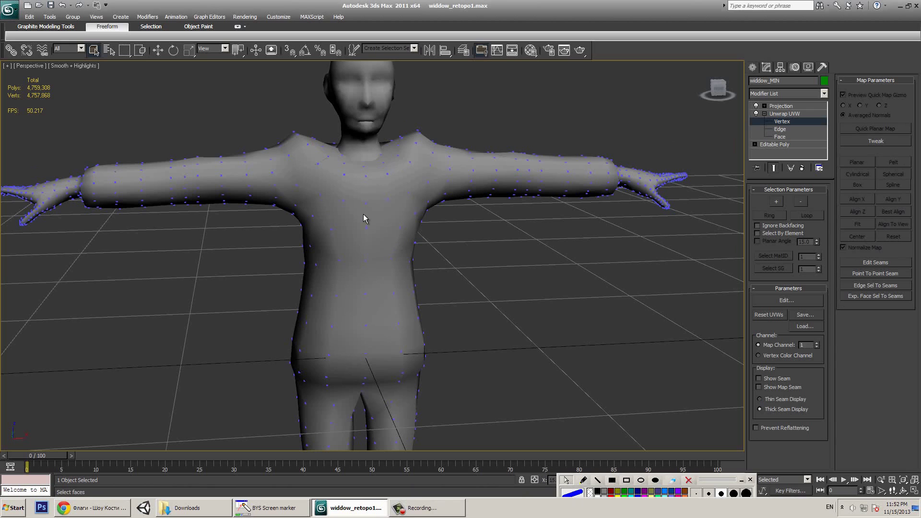
click(781, 105)
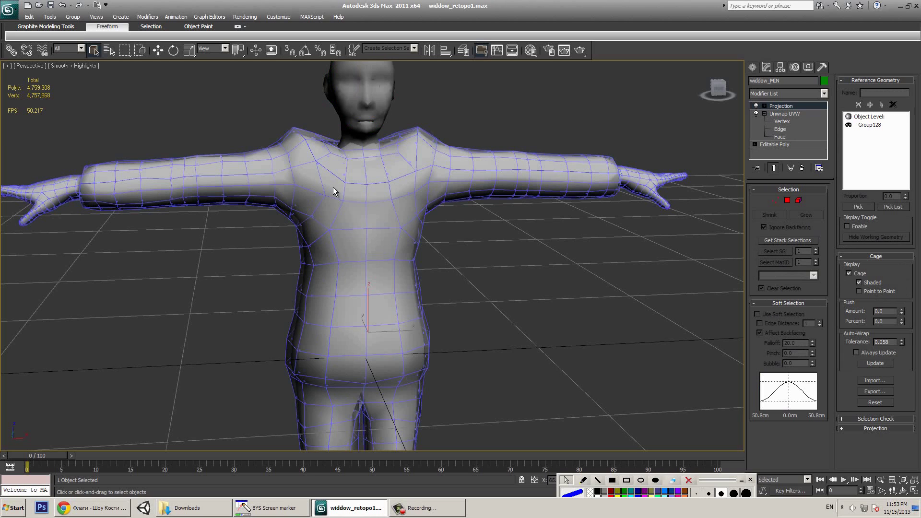
key(1)
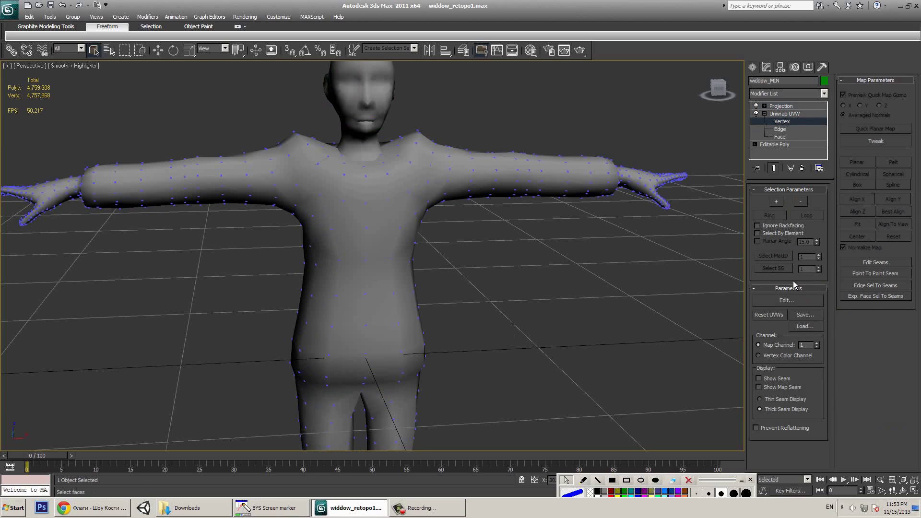
click(797, 301)
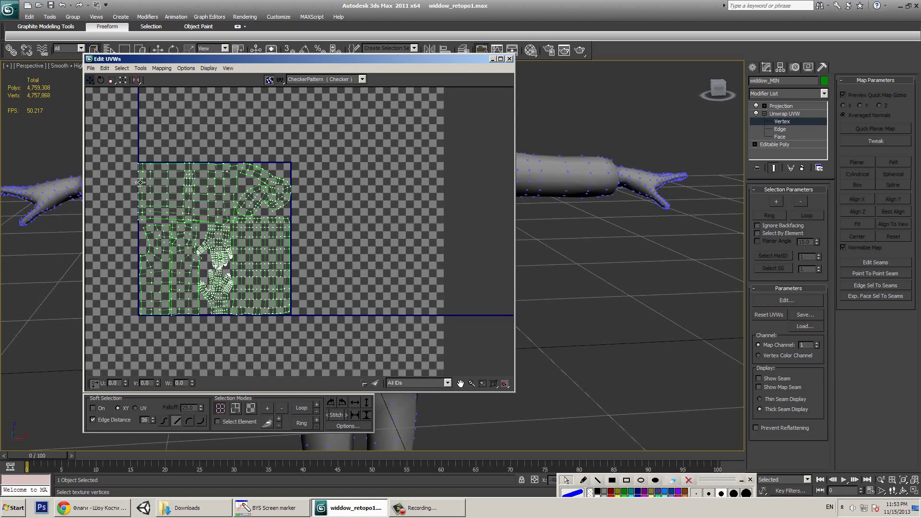
- Select every UV face in the layout and scale the whole layout down
key(3)
drag(331, 340, 123, 146)
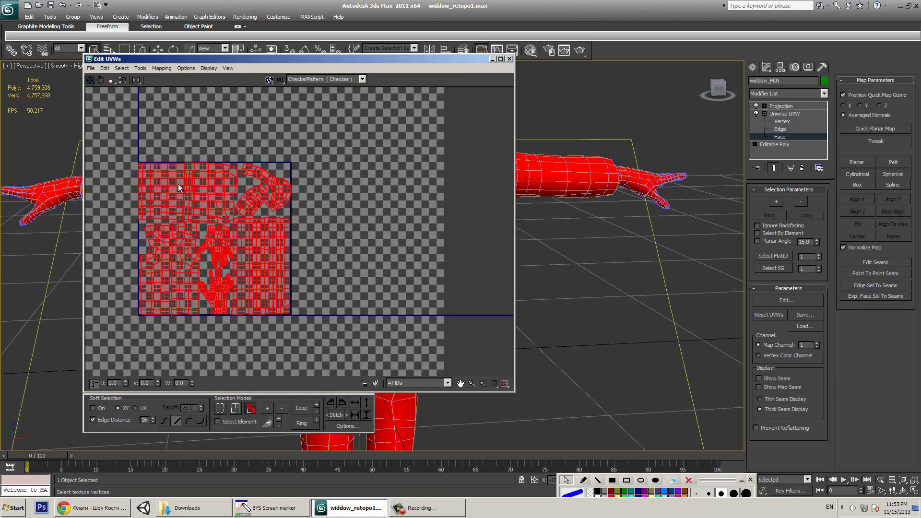
click(111, 80)
drag(194, 206, 214, 275)
key(w)
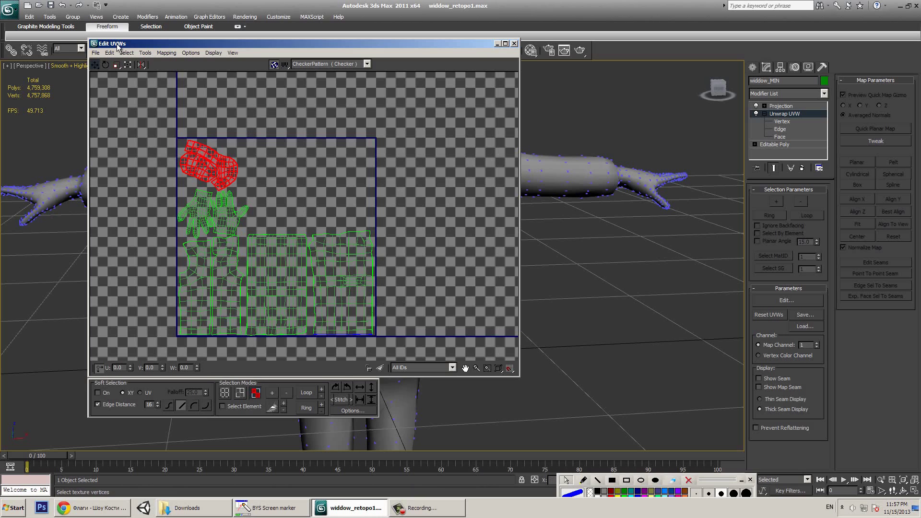
- Render the body's 1024 x 1024 UV template with a solid red fill and without visible, invisible or seam edges
click(144, 53)
click(178, 195)
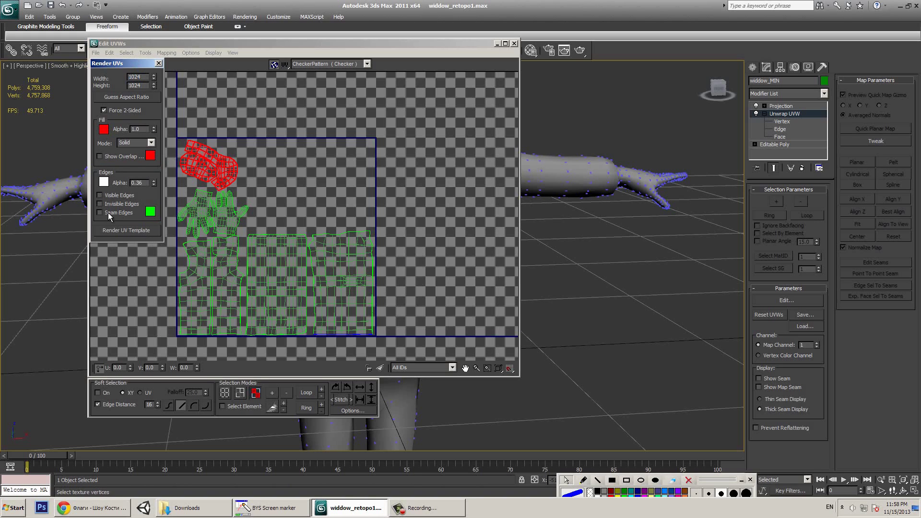
click(128, 231)
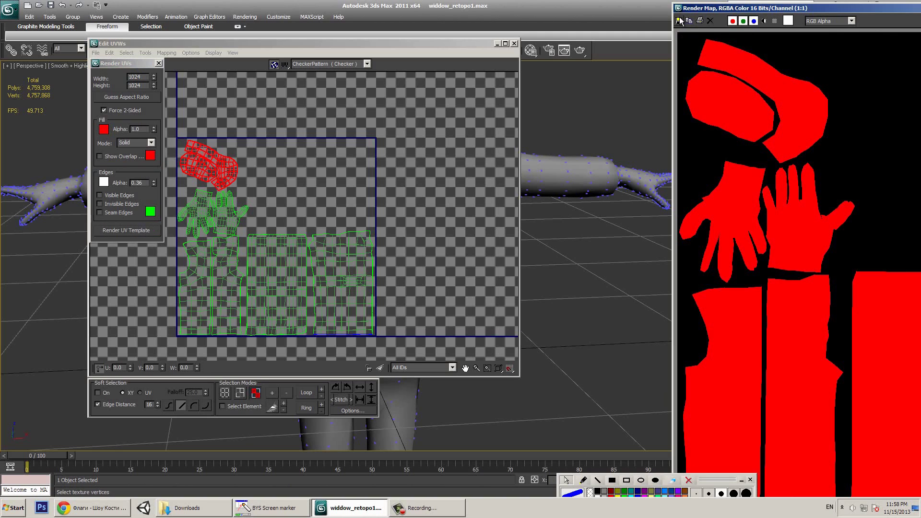
- Save the rendered UV template as a JPEG file on the Desktop, overwriting head layout_HLP
click(678, 21)
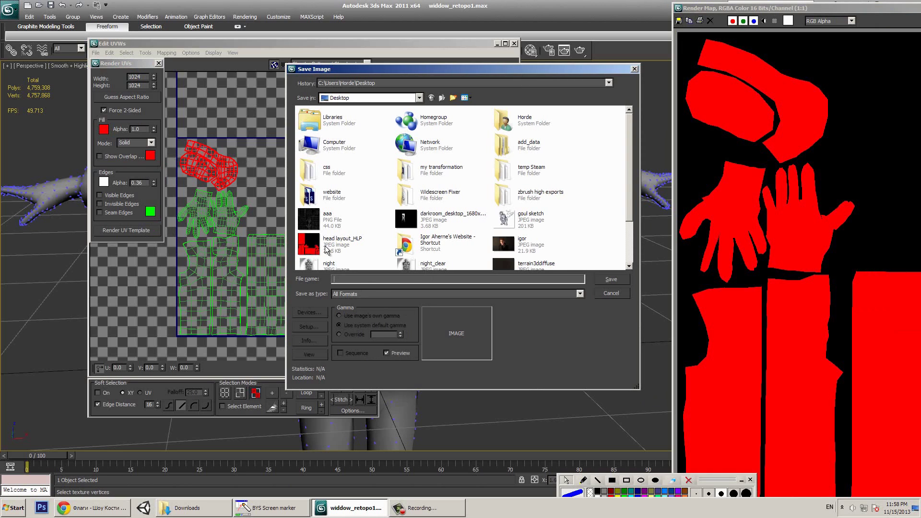
click(337, 245)
click(546, 293)
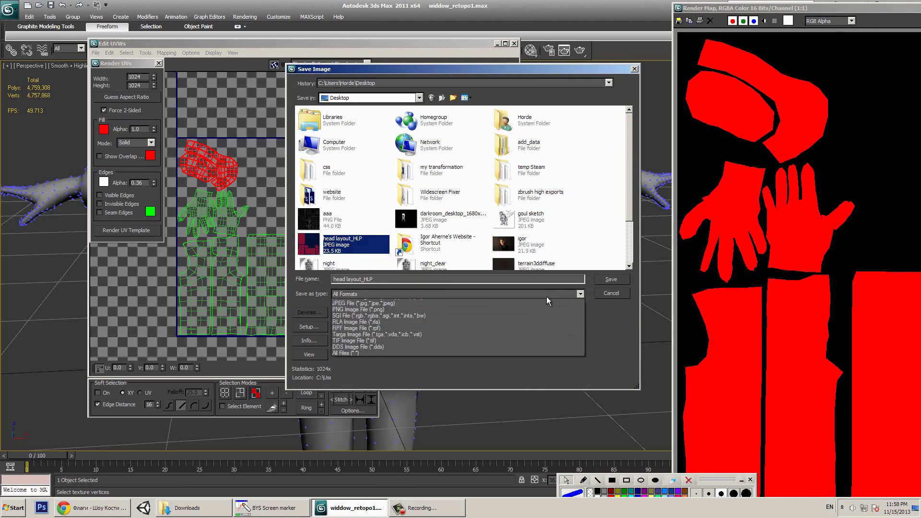
click(378, 346)
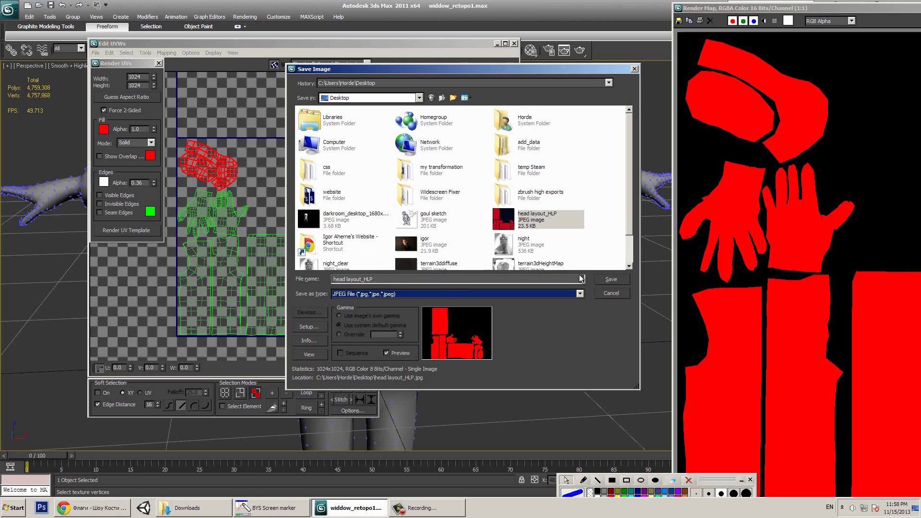
click(608, 281)
click(469, 283)
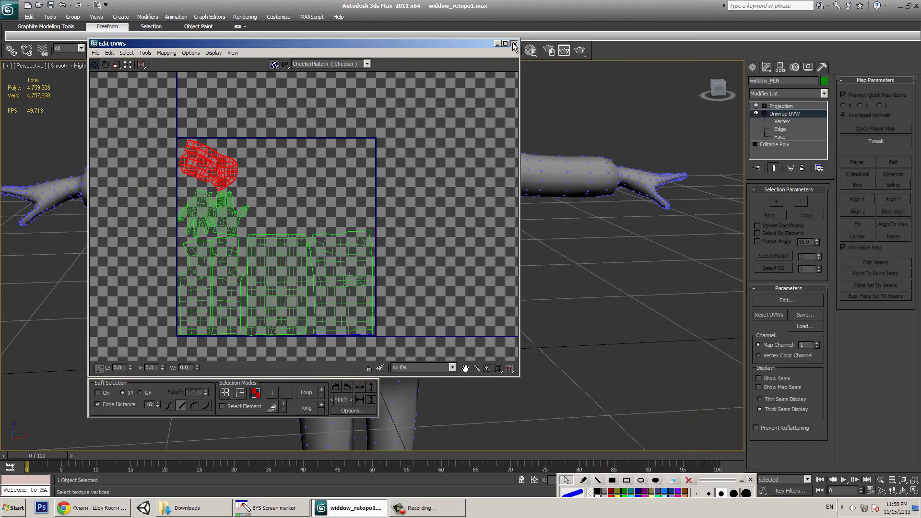
- Close the body's UV editor and open the one for widdow_head_MIN, maximized and showing all its UV islands
click(514, 45)
click(781, 106)
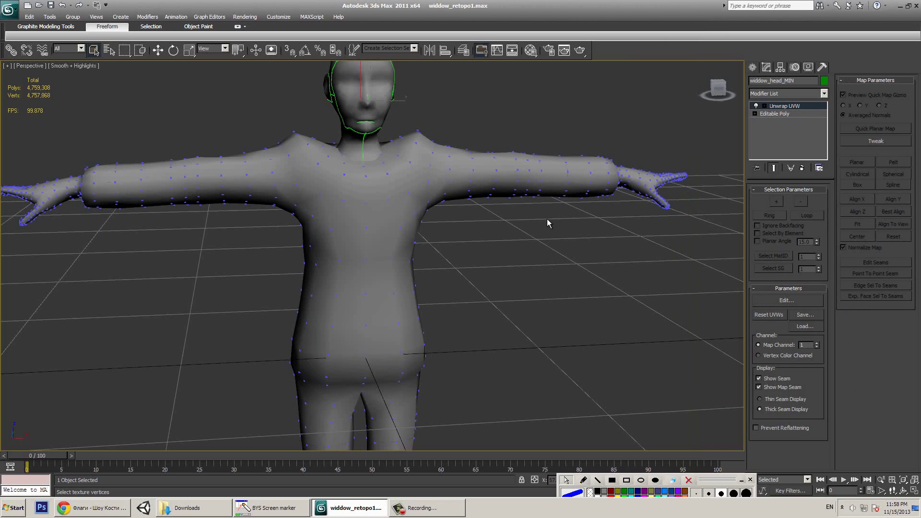
click(787, 300)
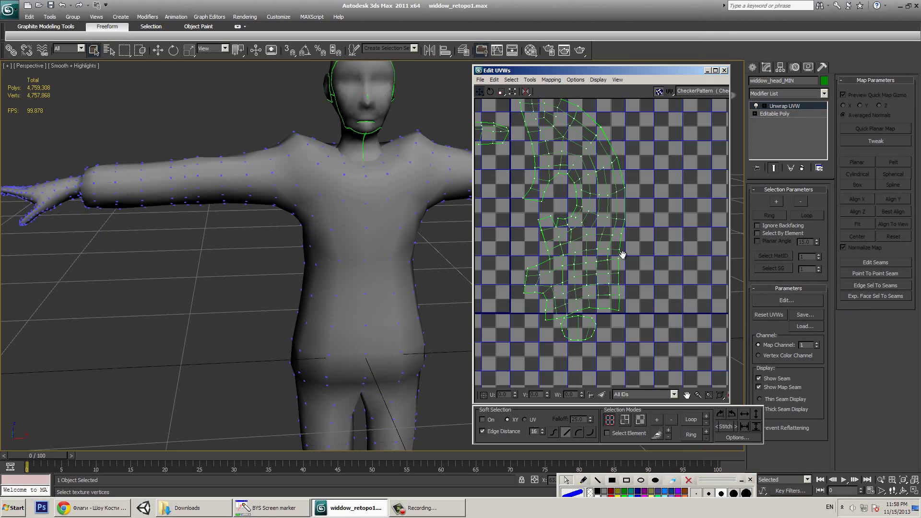
scroll(622, 255, down, 5)
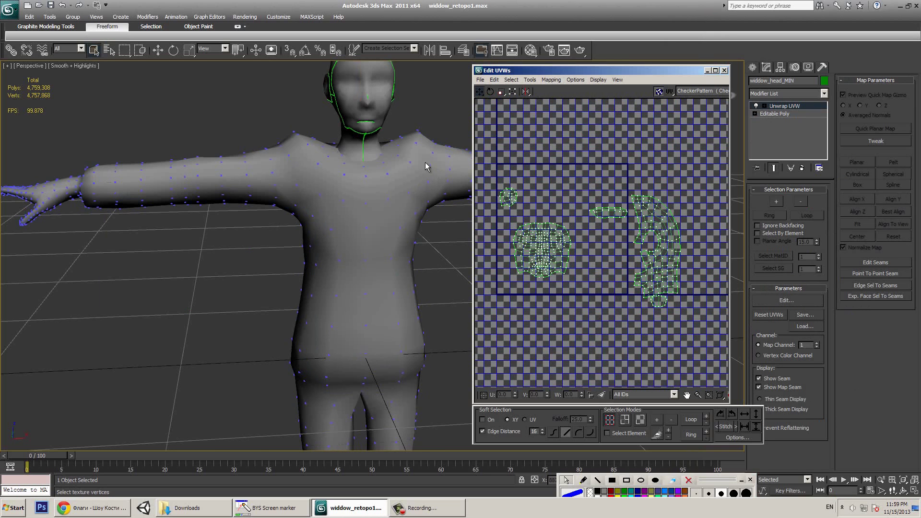
key(super+Up)
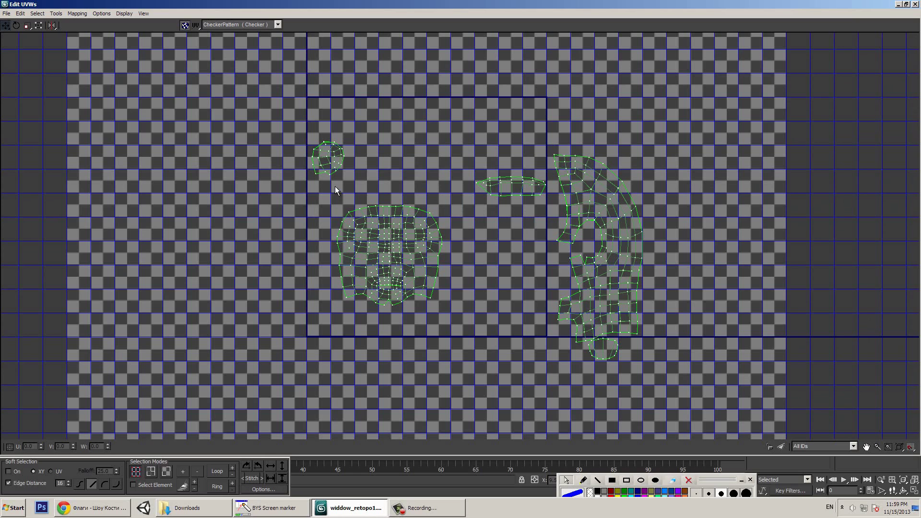
- Scale all UV shells down together and move the face shell near the upper edge of the UV tile
key(ctrl+a)
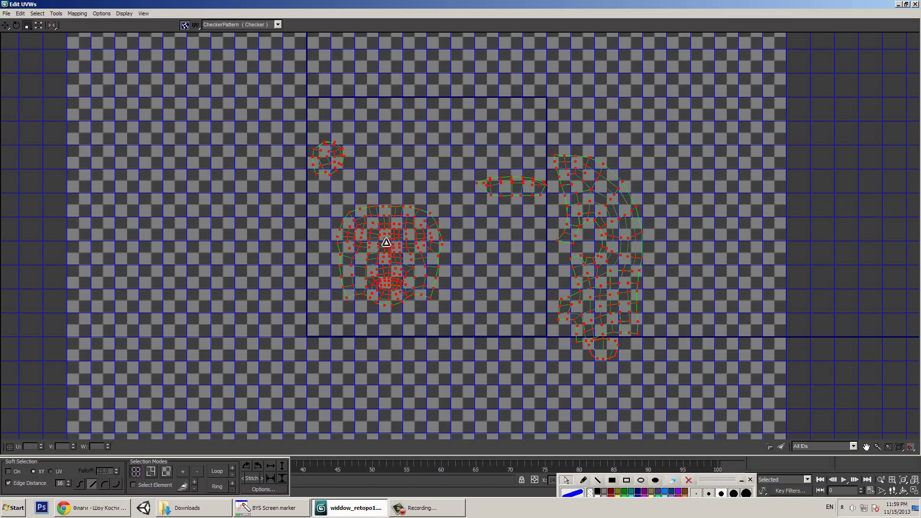
drag(397, 257, 422, 287)
key(w)
middle_drag(422, 288, 405, 318)
drag(419, 281, 413, 166)
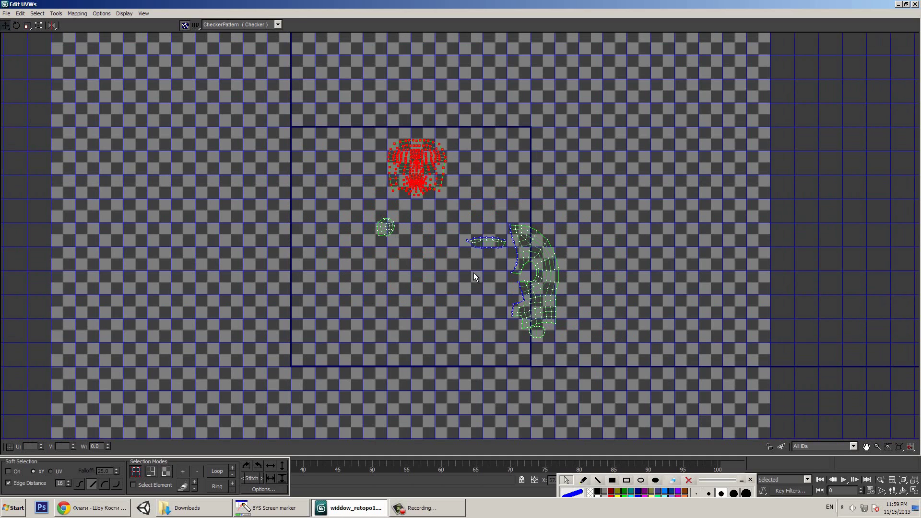
- Move the side-of-head shell with its strip, and the small round shell, inside the tile beside the face shell
click(550, 302)
drag(549, 302, 517, 195)
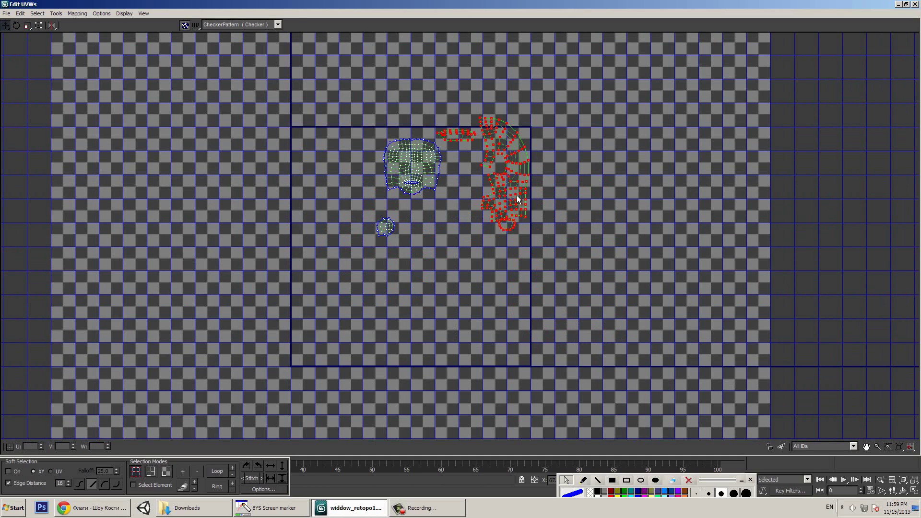
click(385, 227)
drag(385, 228, 456, 212)
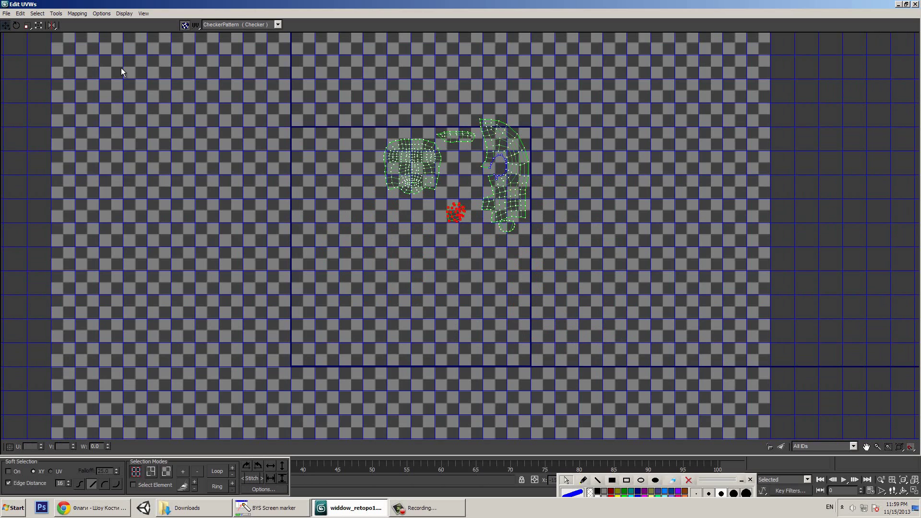
- Hide the grid in the UV view
click(124, 14)
mouse_move(146, 14)
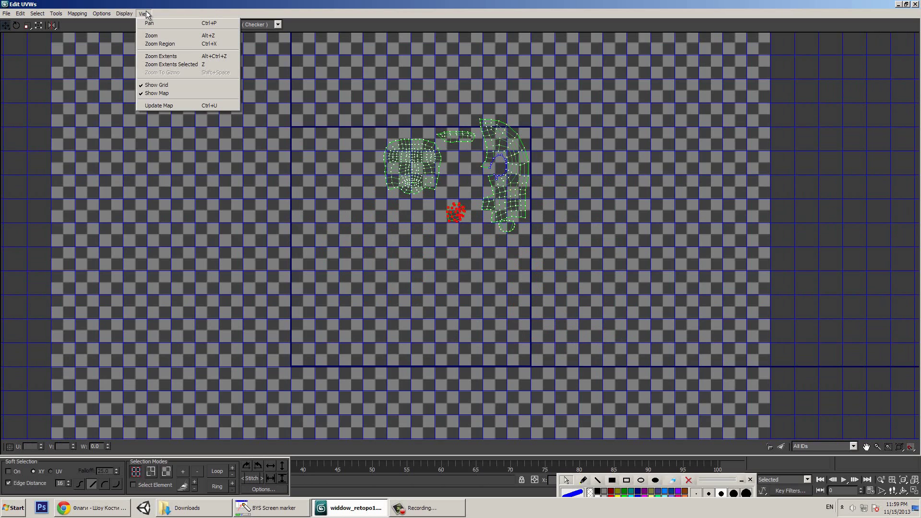
click(150, 85)
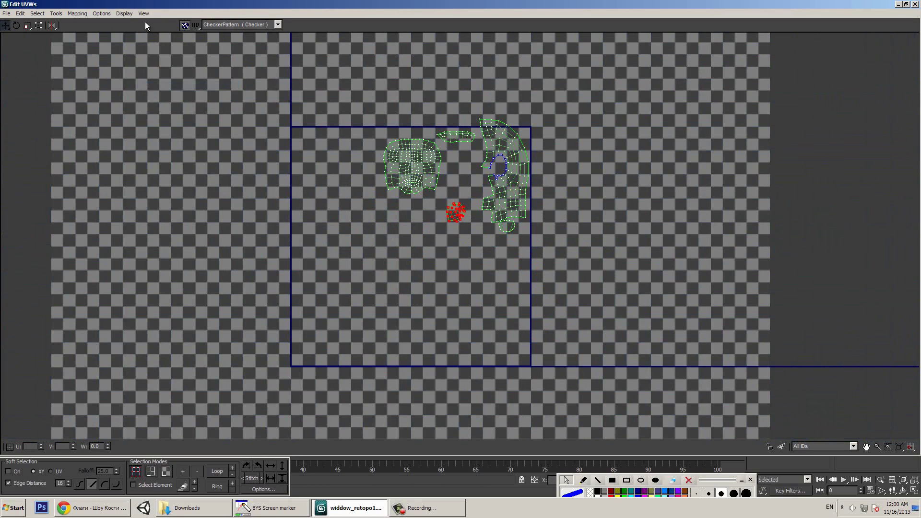
- Load the head layout_HLP image from the Desktop as the background texture of the UV view
click(240, 25)
click(217, 54)
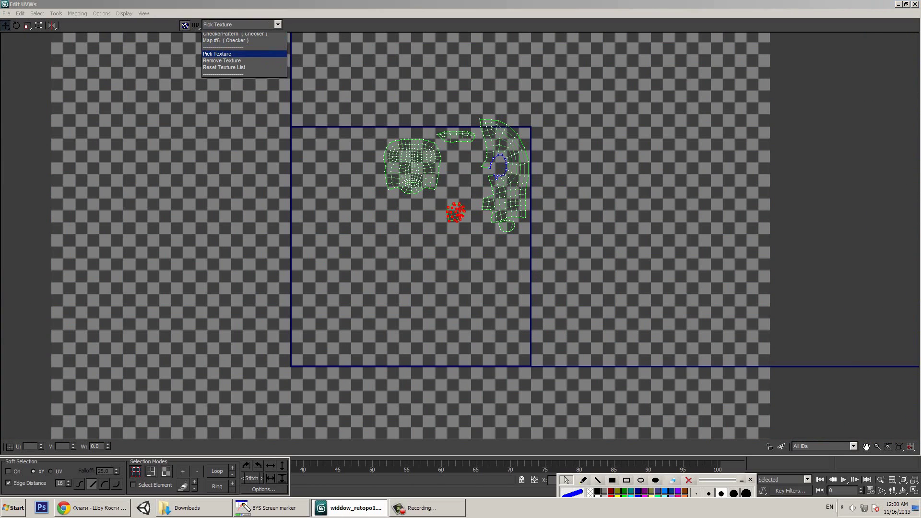
click(358, 131)
double_click(379, 143)
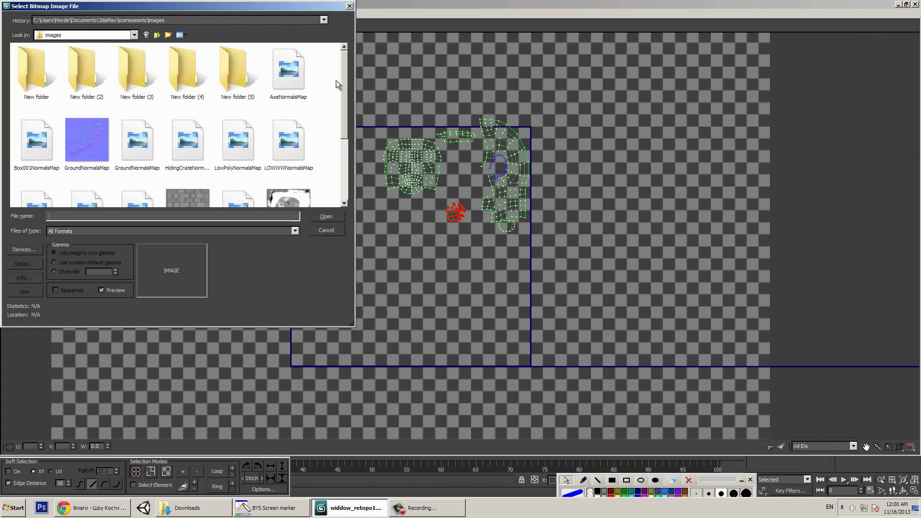
click(155, 35)
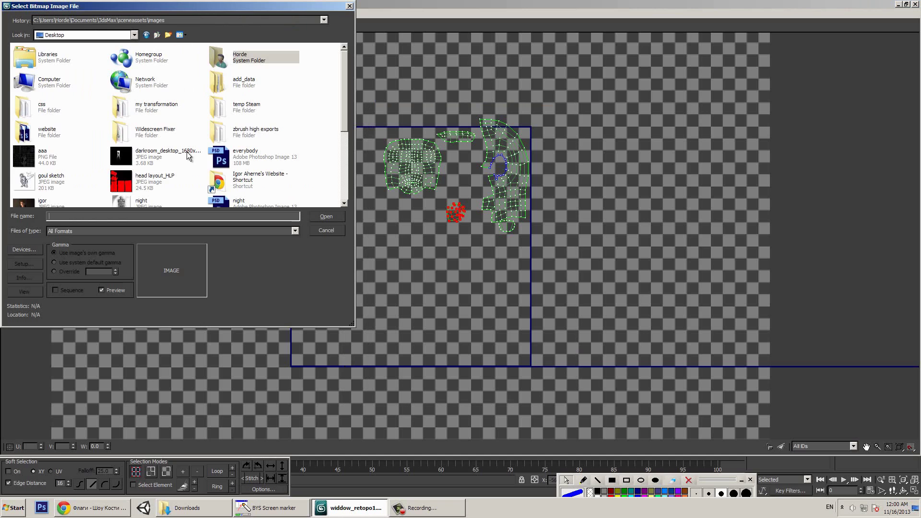
click(148, 182)
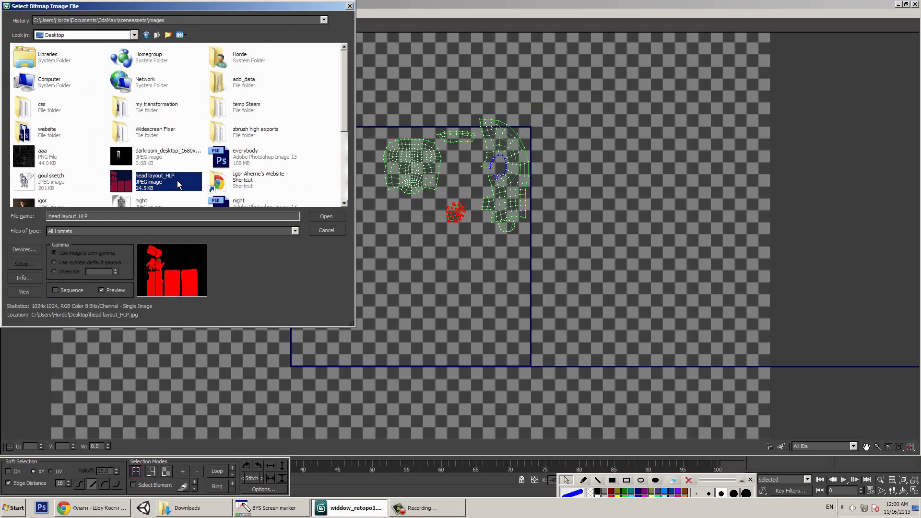
click(324, 215)
- Try the side-of-head shell over the occupied red areas, then place it in the tile's free area beside the face
scroll(399, 222, up, 5)
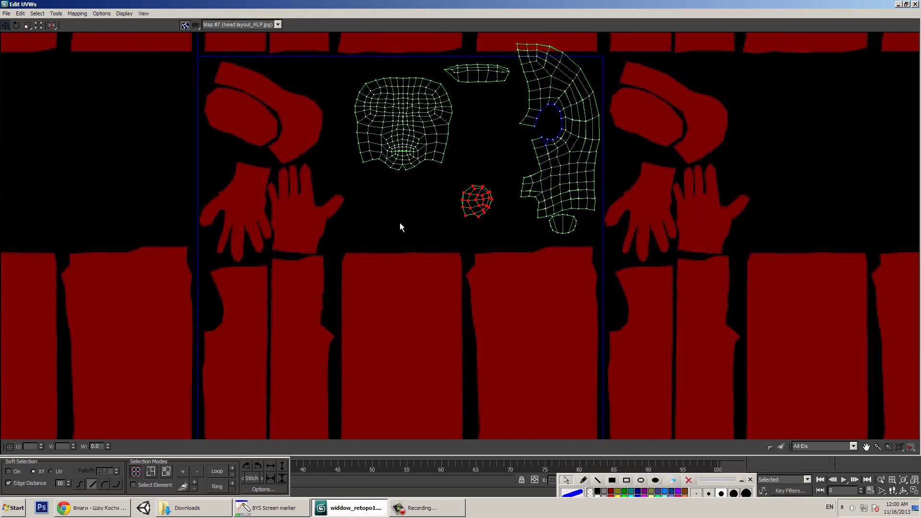
middle_drag(400, 273, 397, 303)
scroll(397, 303, down, 5)
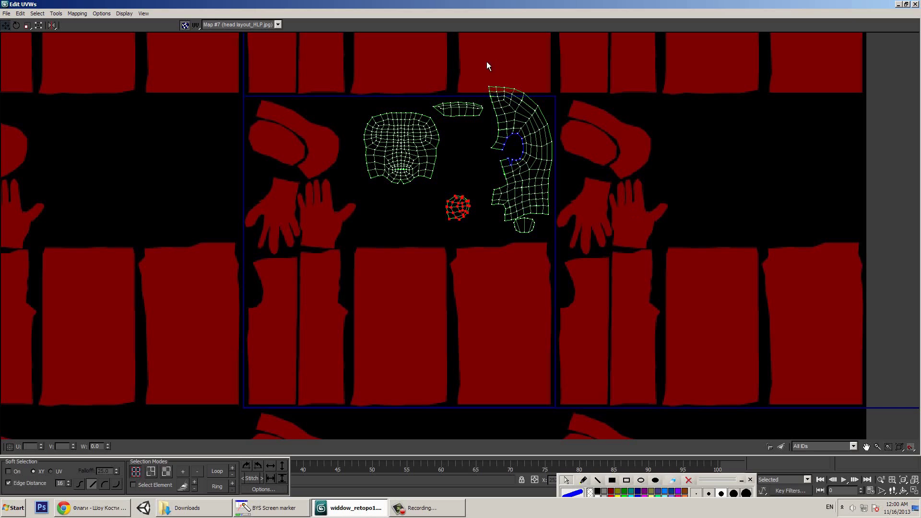
drag(580, 261, 484, 76)
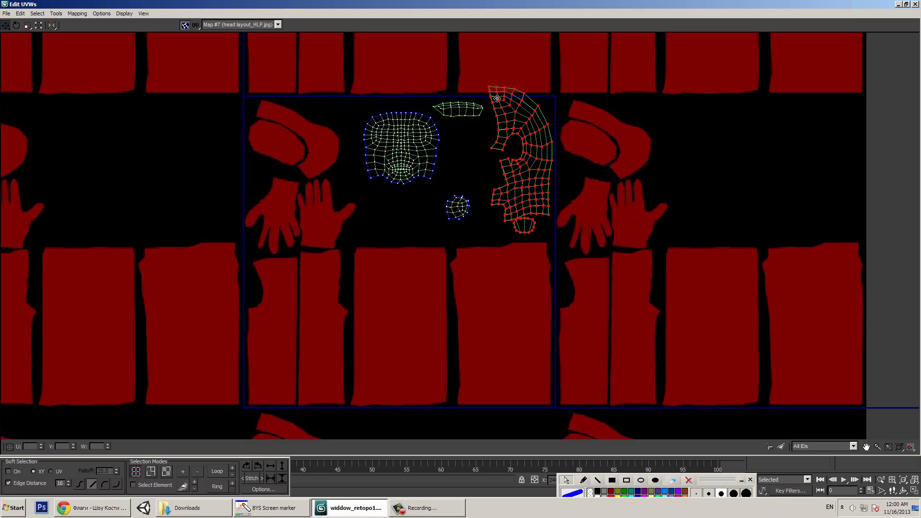
drag(528, 115, 592, 135)
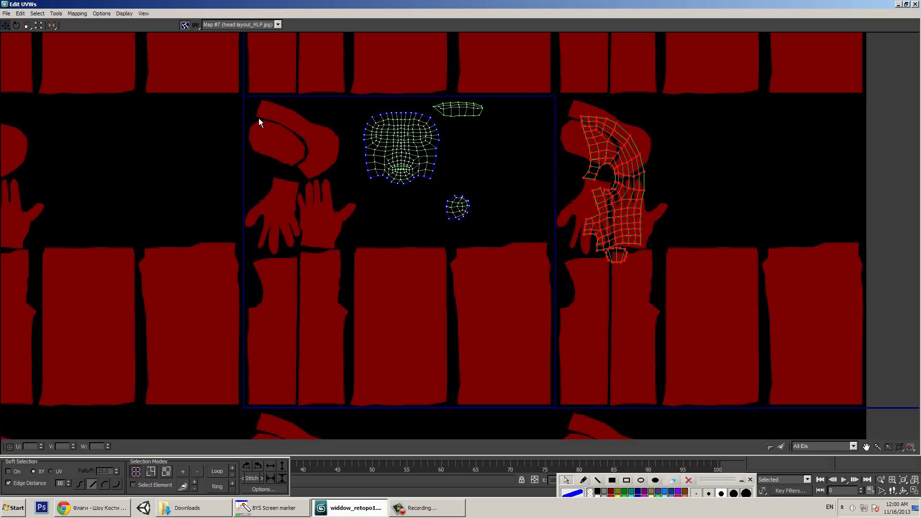
key(ctrl+z)
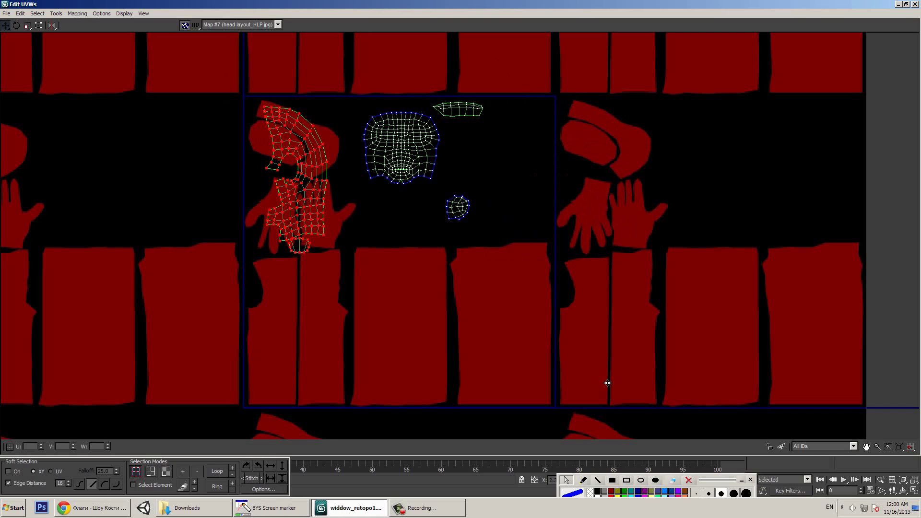
drag(297, 211, 512, 195)
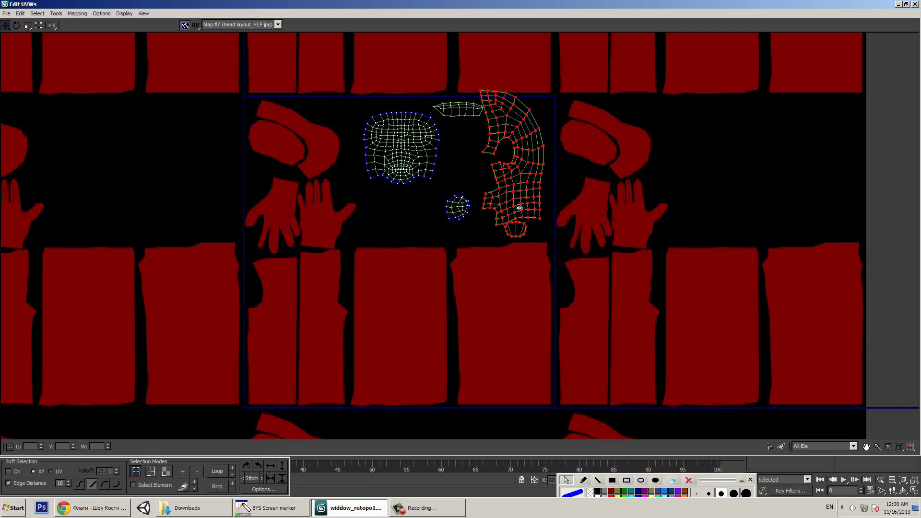
- Select all head shells in polygon mode and scale them up together to use more of the free area
scroll(368, 165, up, 3)
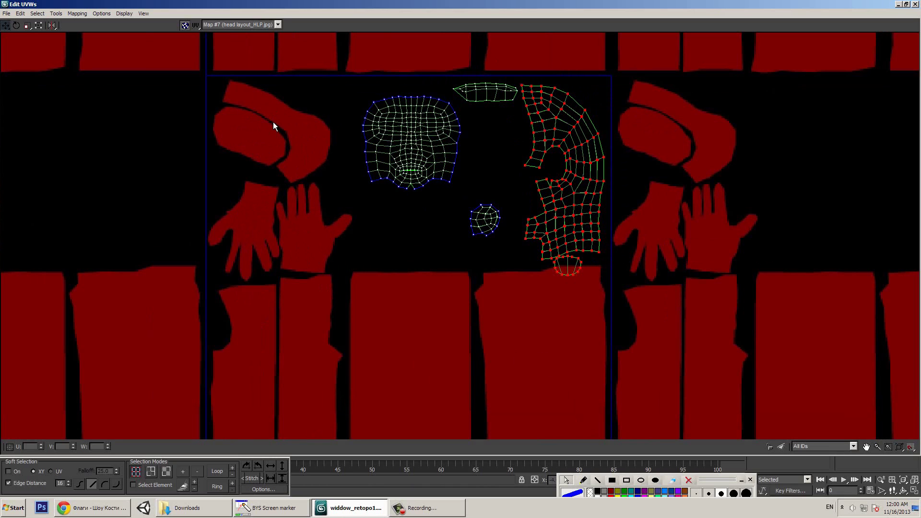
scroll(406, 274, up, 3)
drag(308, 147, 464, 320)
mouse_move(396, 181)
mouse_down()
mouse_move(387, 171)
mouse_move(397, 181)
mouse_up()
key(3)
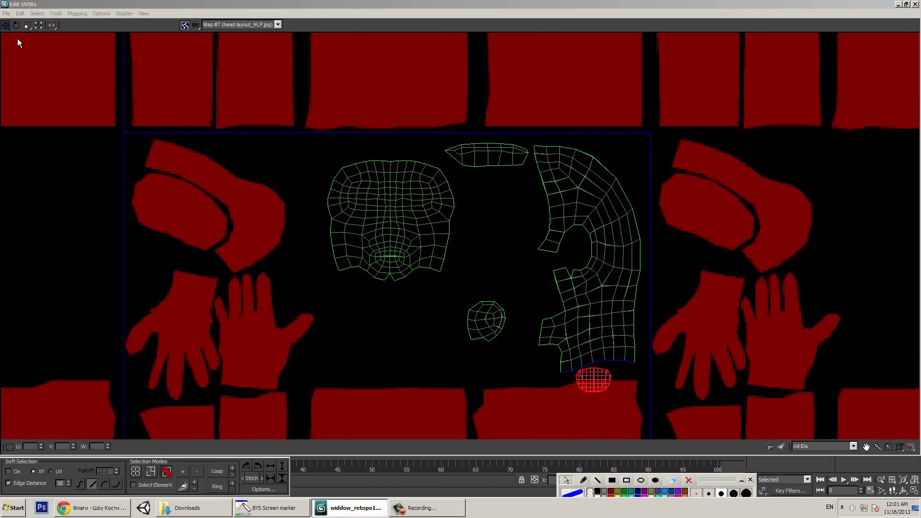
click(26, 26)
drag(257, 140, 462, 282)
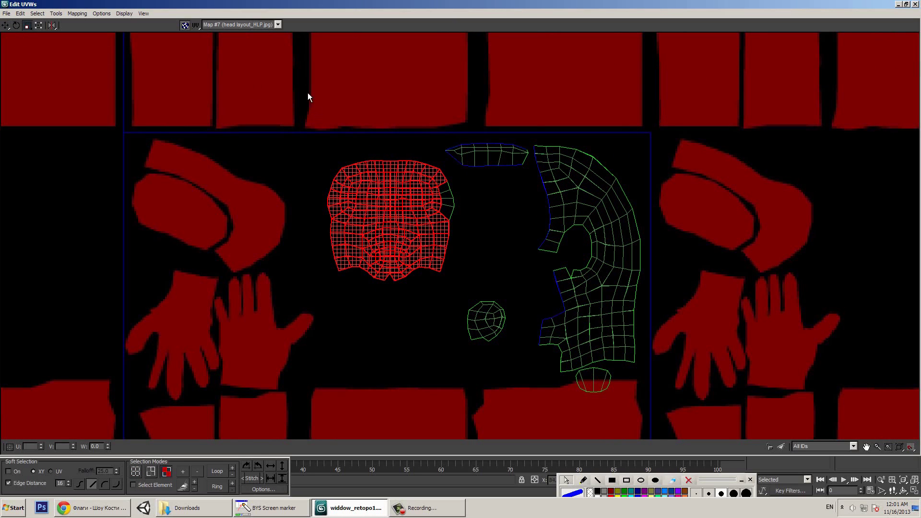
drag(305, 87, 650, 420)
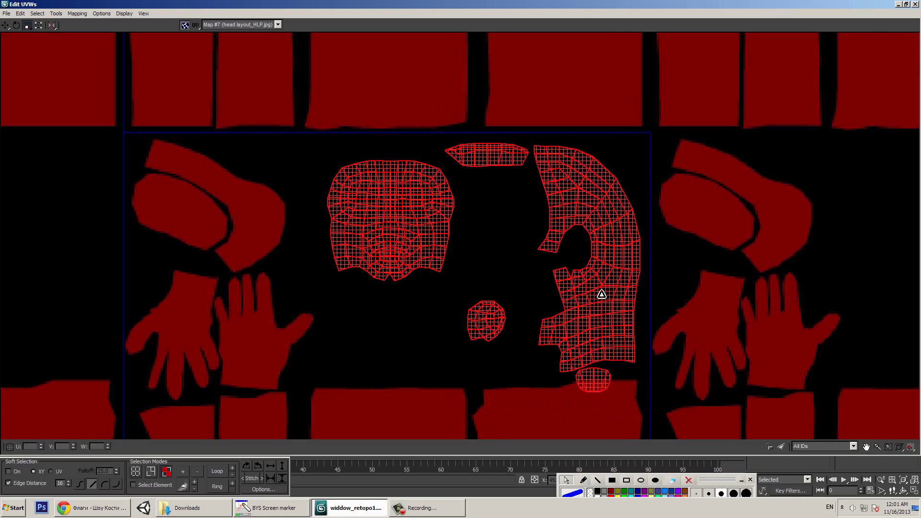
drag(602, 294, 609, 284)
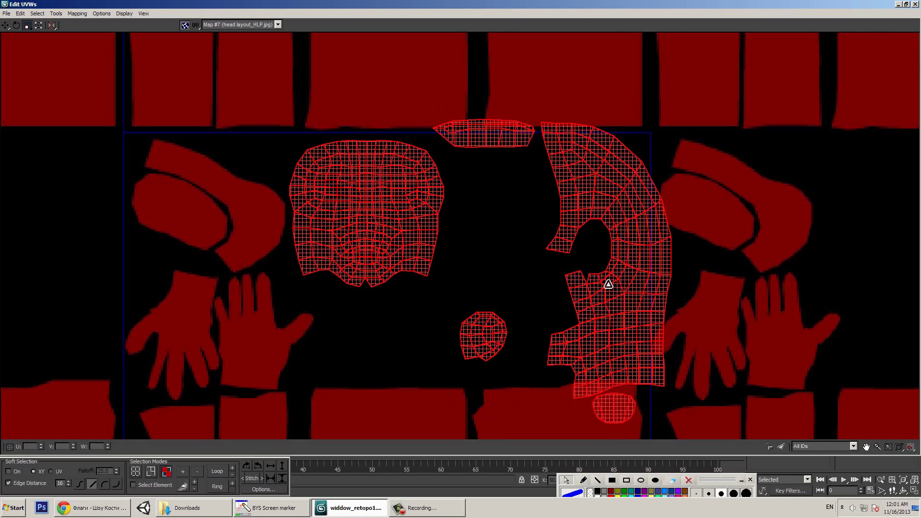
- Move the side-of-head shell inside the tile and rotate it a quarter turn so it lies lengthwise below the face shell
key(w)
scroll(542, 119, down, 5)
drag(550, 100, 646, 287)
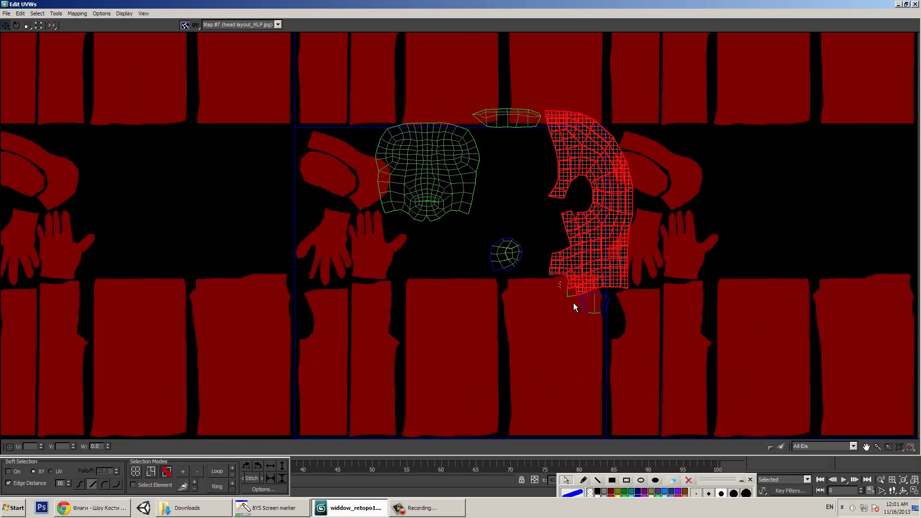
drag(590, 252, 565, 237)
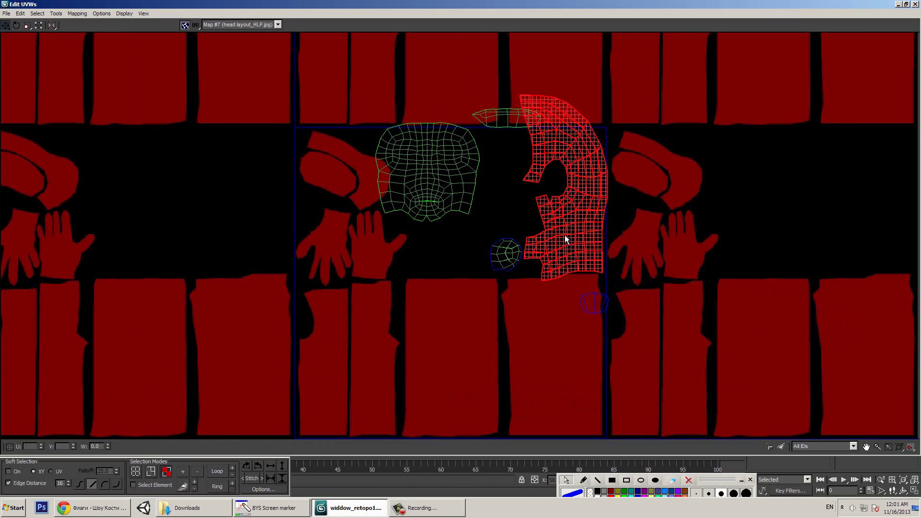
click(15, 25)
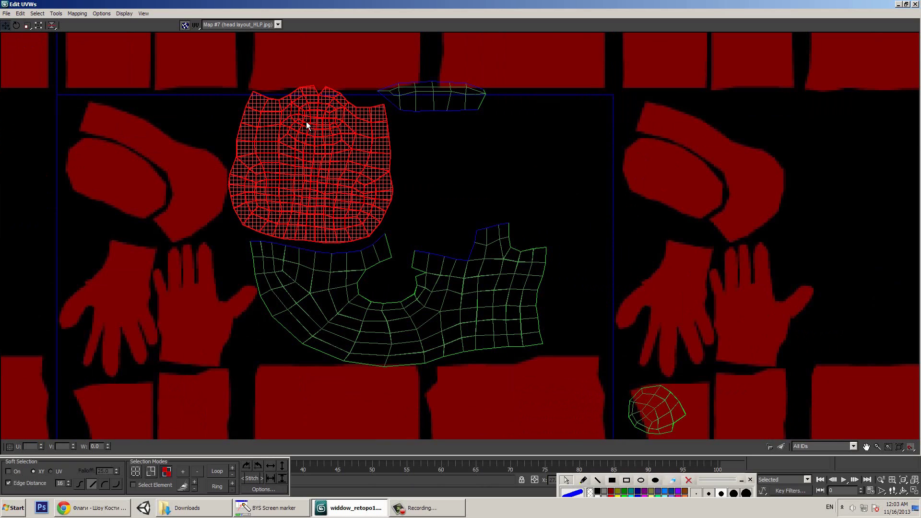
- Turn the face shell upright, then mirror its left half horizontally and stack it over the right half
click(15, 26)
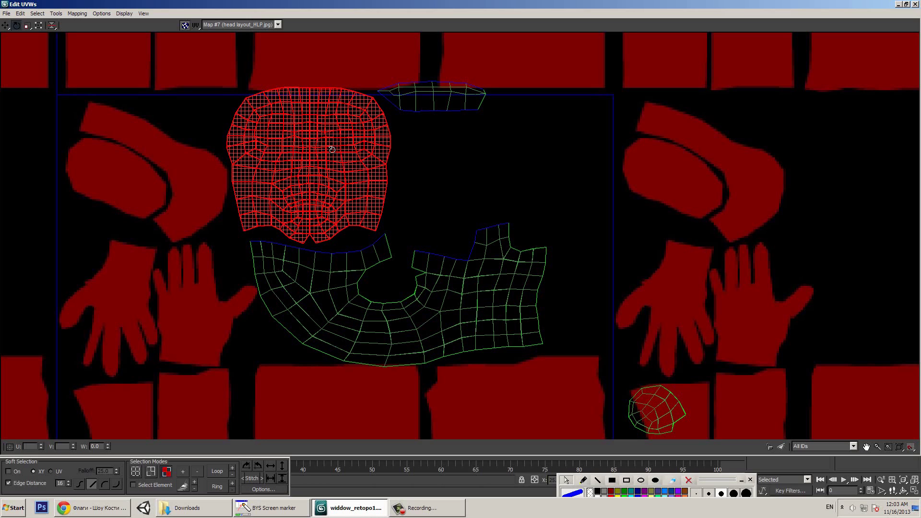
key(w)
drag(200, 66, 305, 238)
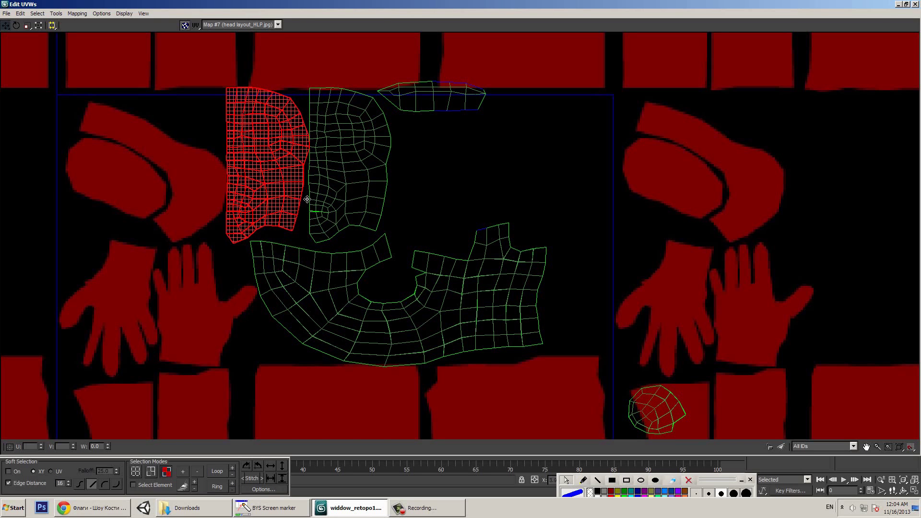
mouse_move(268, 194)
mouse_down()
mouse_move(262, 203)
mouse_move(277, 186)
mouse_up()
drag(274, 212, 354, 212)
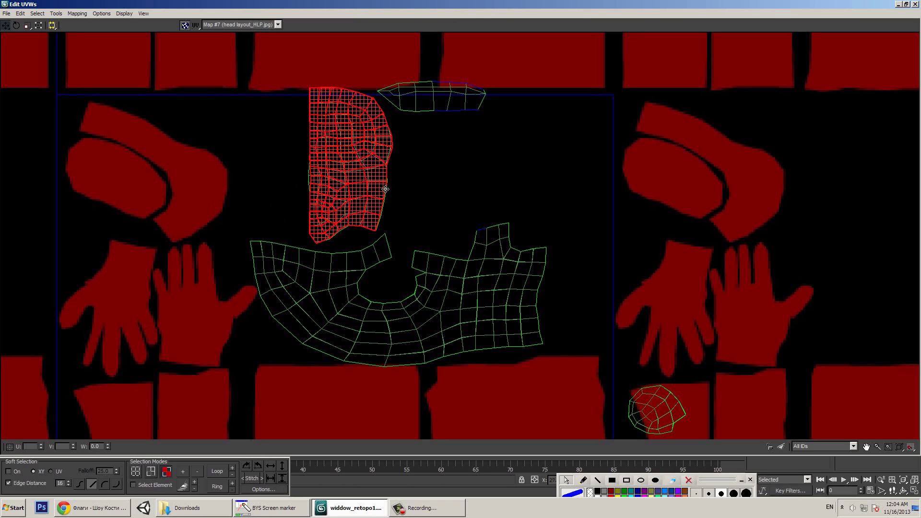
scroll(362, 191, up, 6)
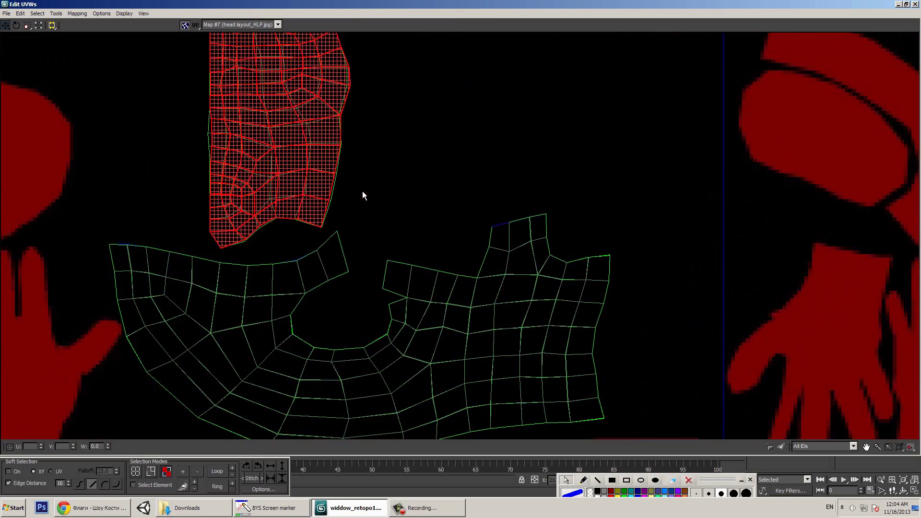
middle_drag(137, 238, 416, 294)
key(1)
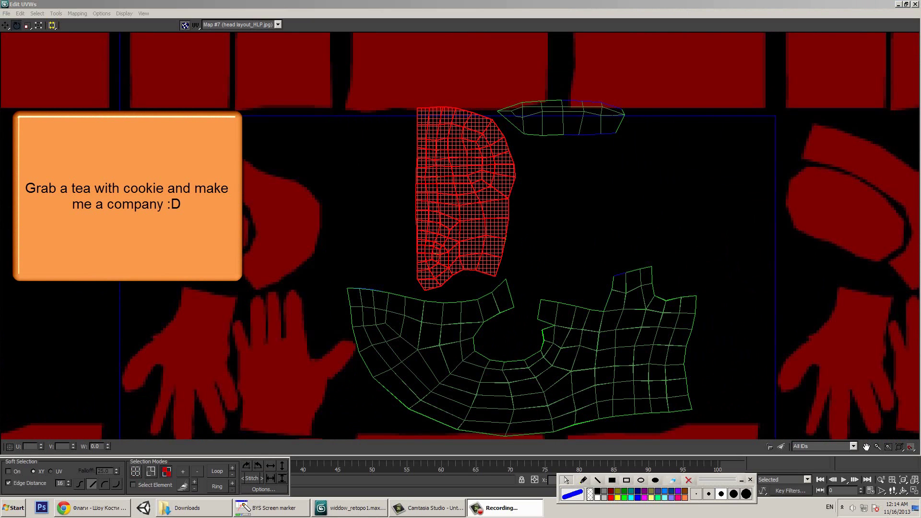
middle_drag(474, 244, 512, 251)
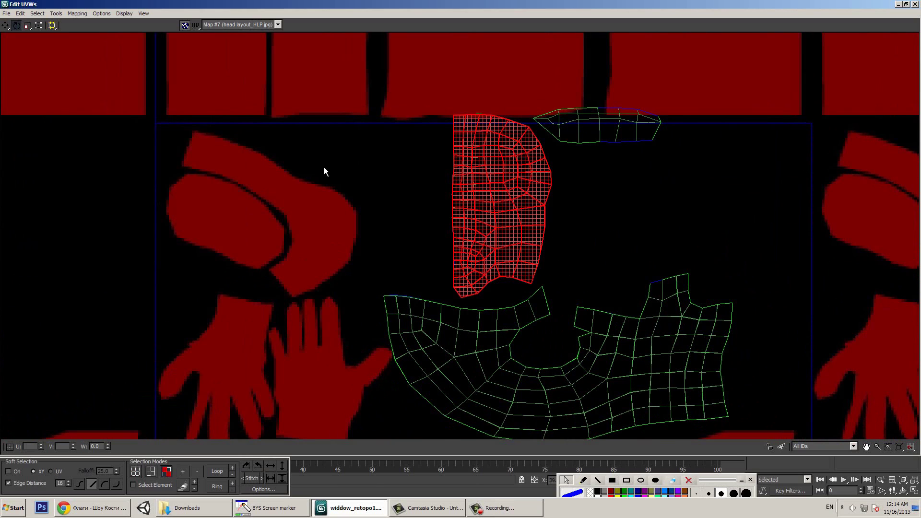
click(6, 25)
drag(501, 205, 373, 203)
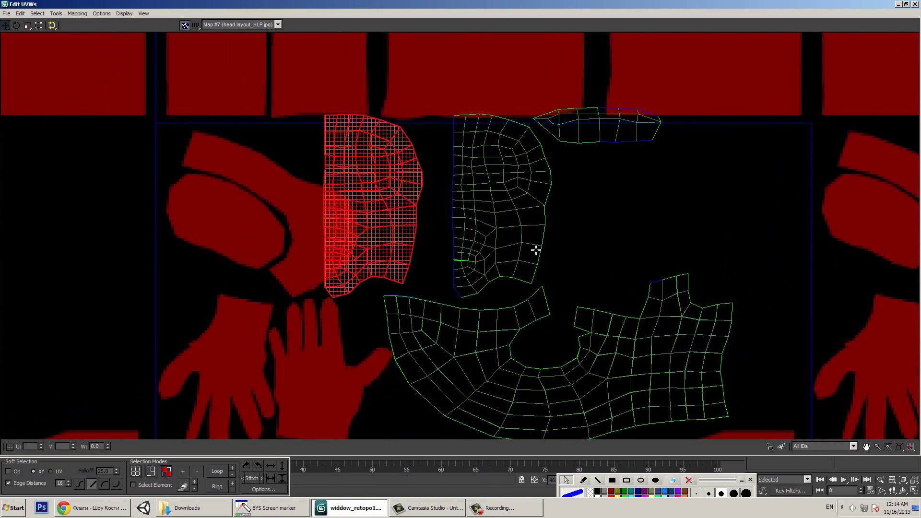
key(ctrl+z)
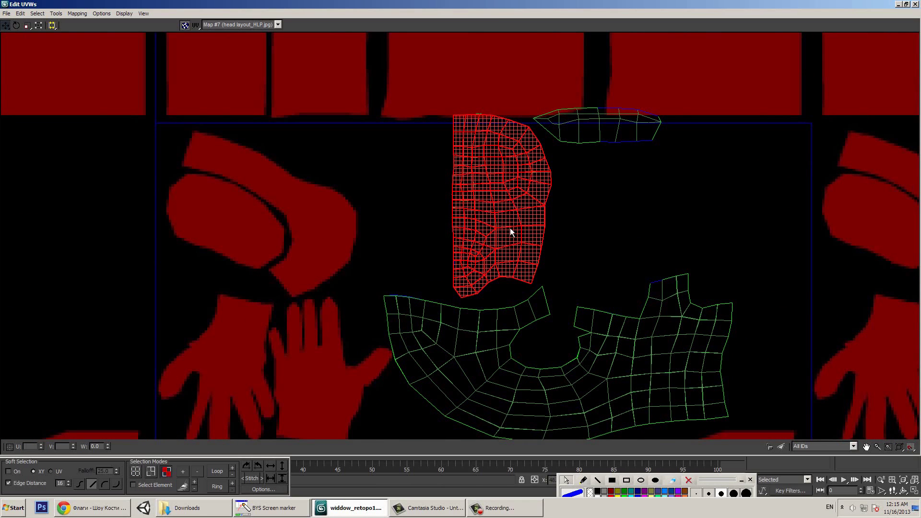
drag(510, 230, 445, 219)
key(ctrl+z)
- Lay the stacked face half on its side above the side-of-head shell and pack the small shells into the remaining gaps
drag(569, 272, 554, 305)
click(17, 25)
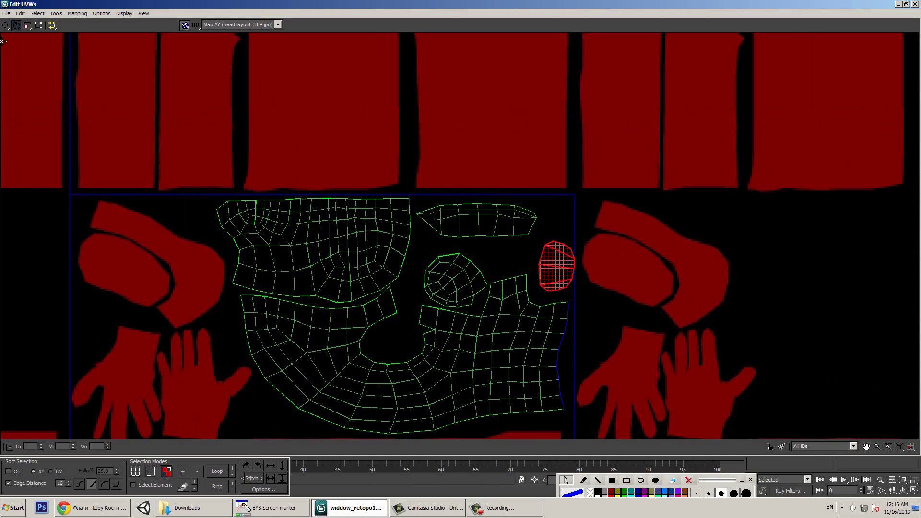
scroll(466, 259, up, 2)
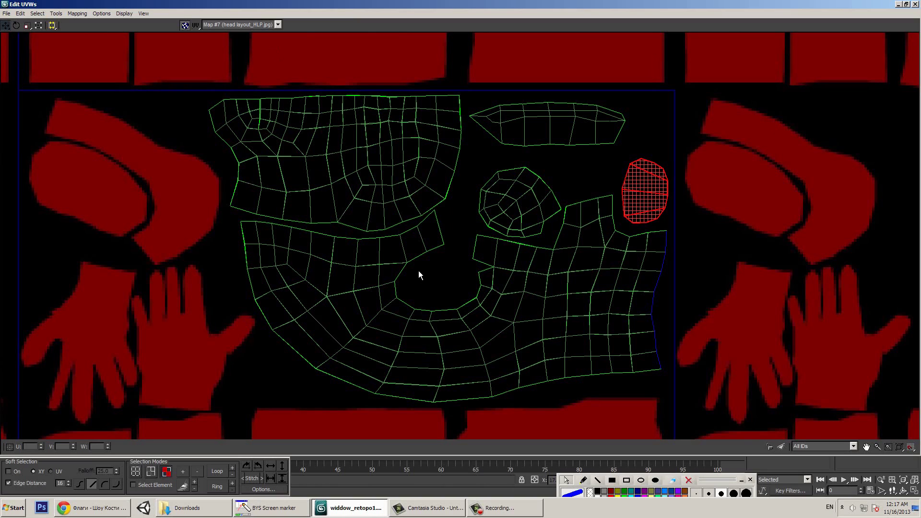
click(460, 192)
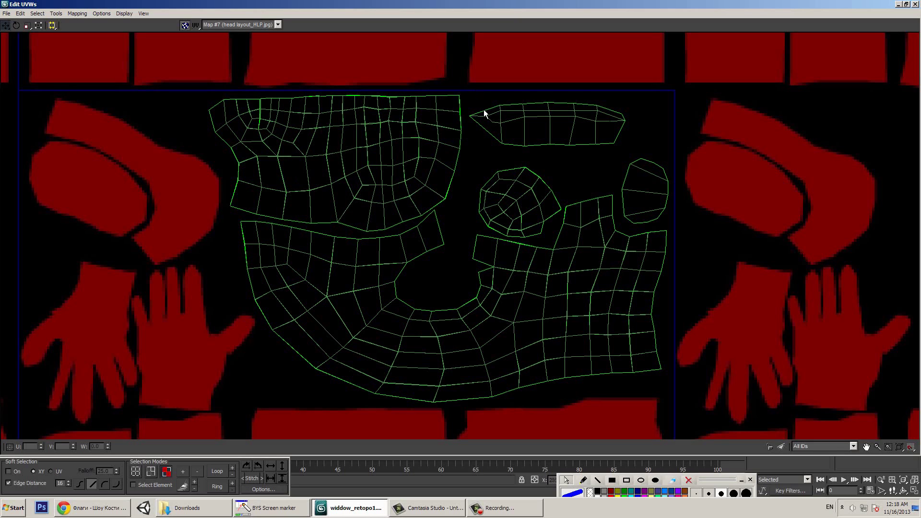
drag(474, 89, 572, 130)
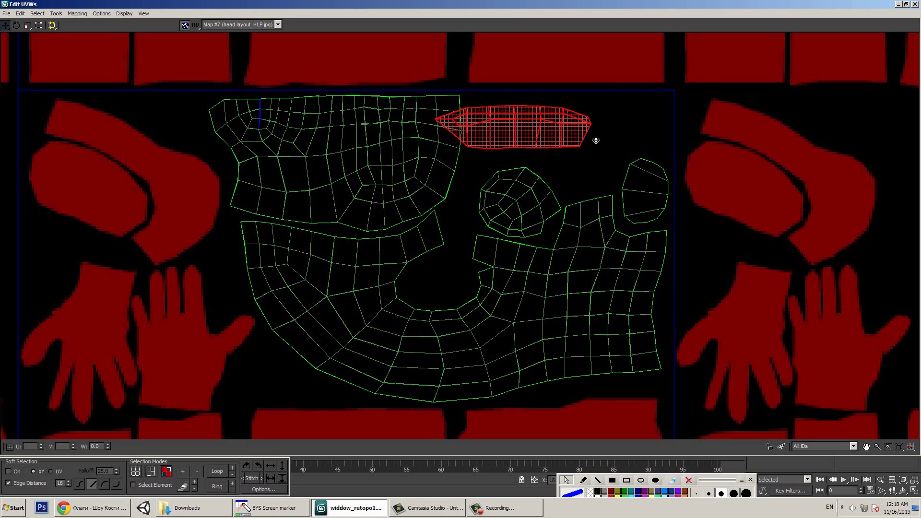
key(ctrl+z)
key(ctrl+z)
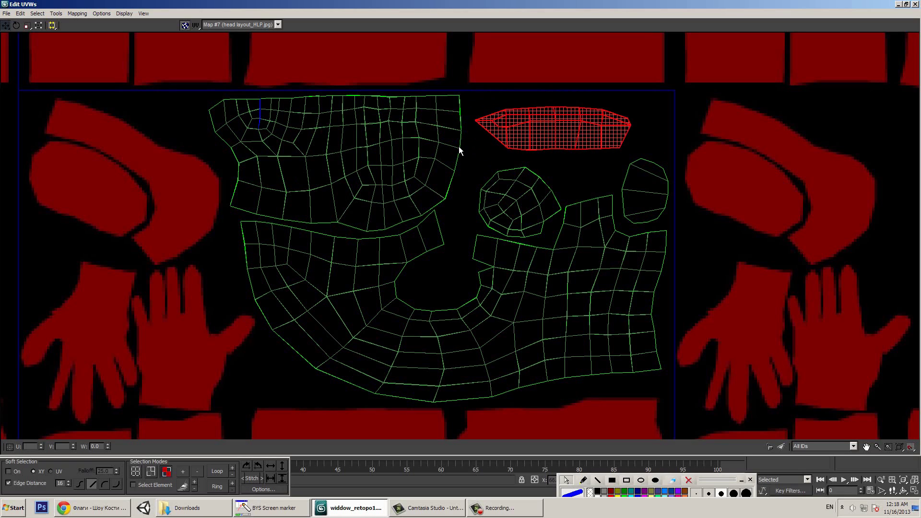
key(ctrl+z)
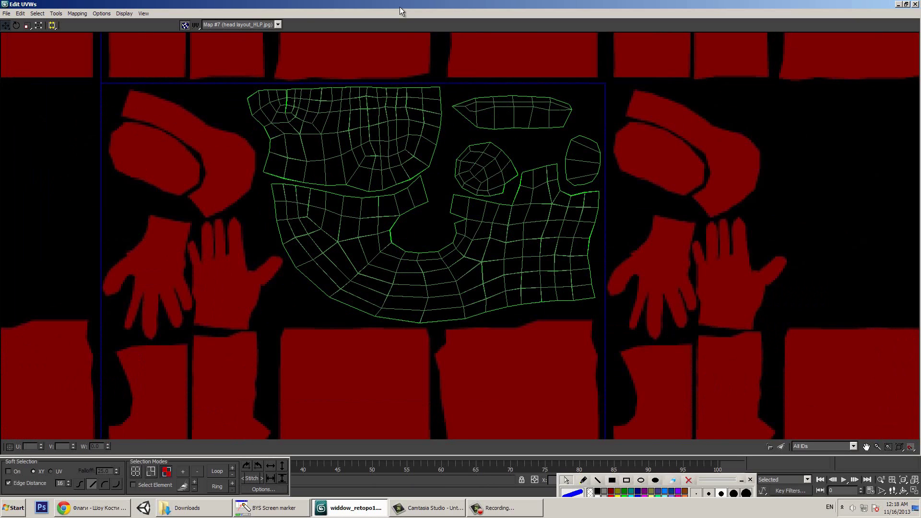
- Show the UV editor beside the viewport and select only one half of the head's overlapping face faces, excluding the side-of-head, ear and small shells
drag(399, 7, 706, 57)
scroll(671, 225, up, 1)
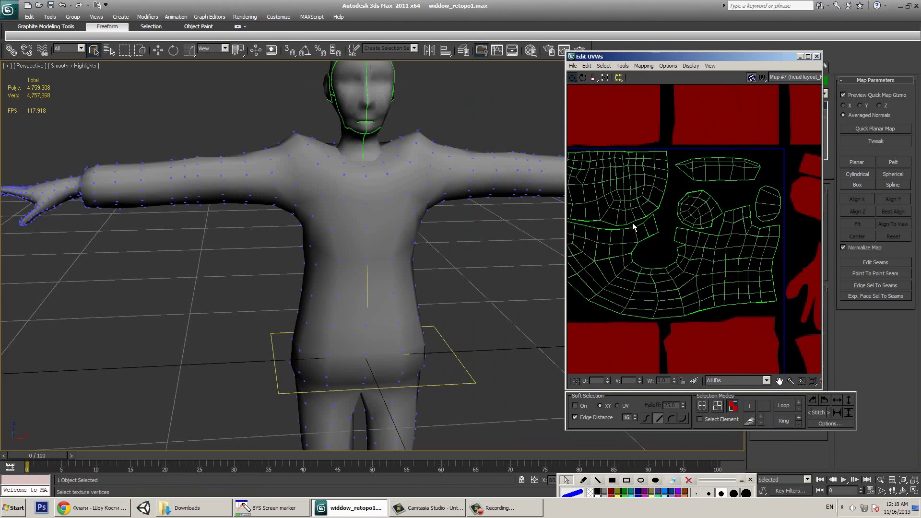
scroll(632, 195, up, 3)
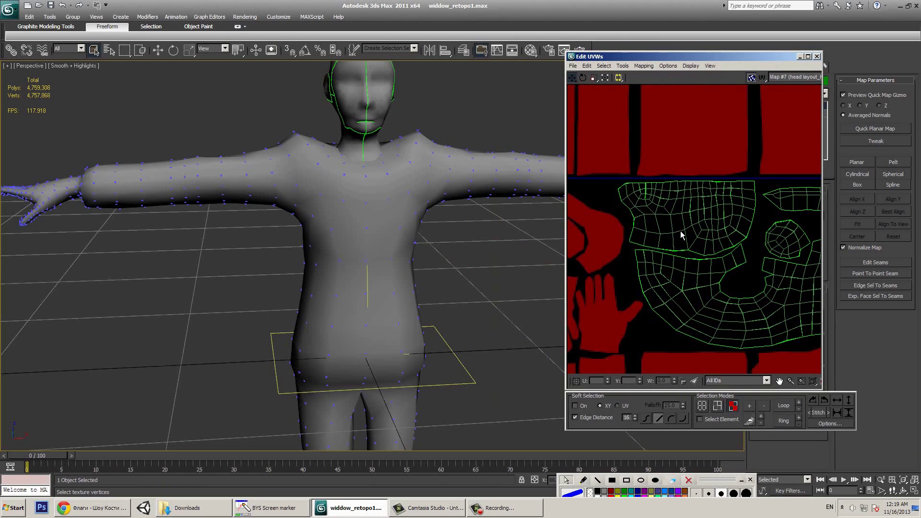
alt+middle_drag(438, 212, 426, 163)
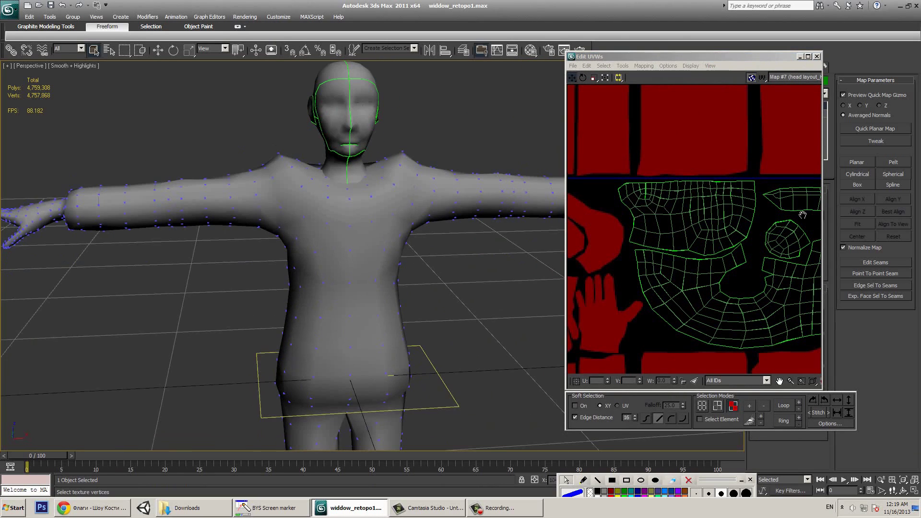
key(z)
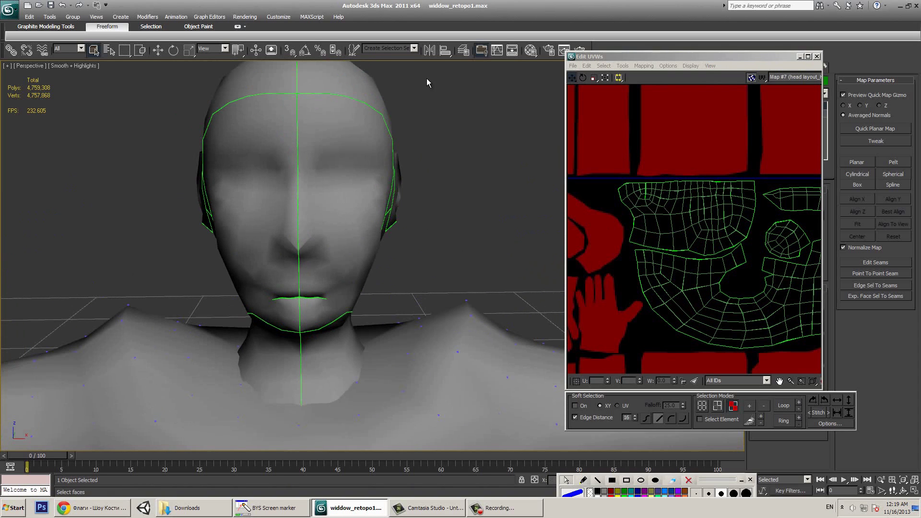
drag(321, 333, 307, 345)
middle_drag(665, 285, 619, 267)
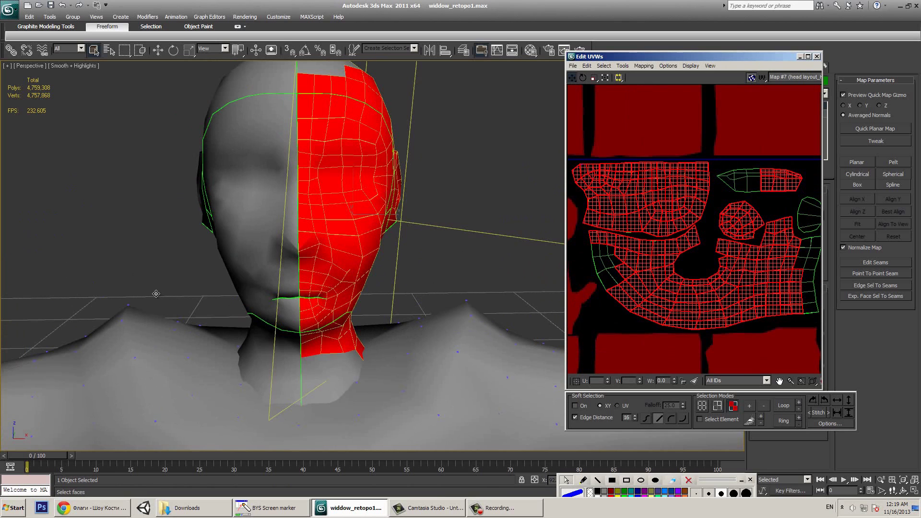
alt+middle_drag(167, 286, 125, 127)
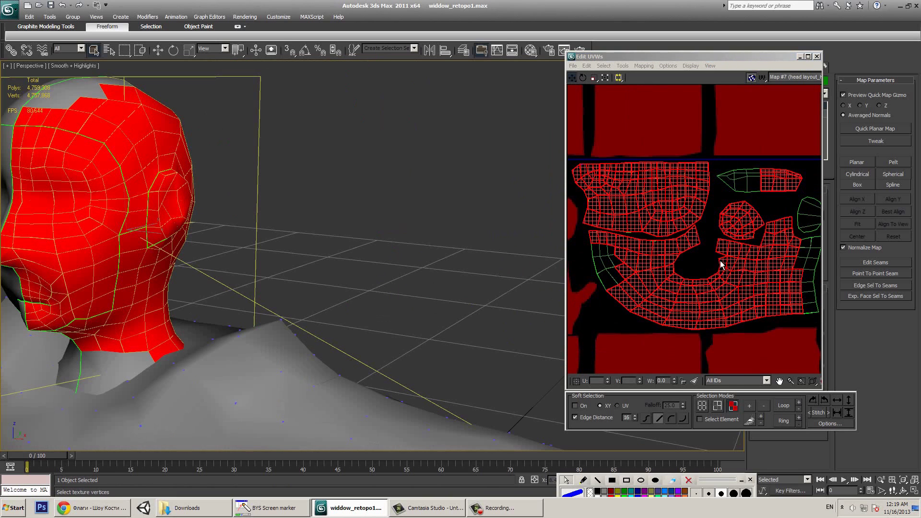
middle_drag(720, 261, 707, 231)
alt+drag(726, 286, 570, 194)
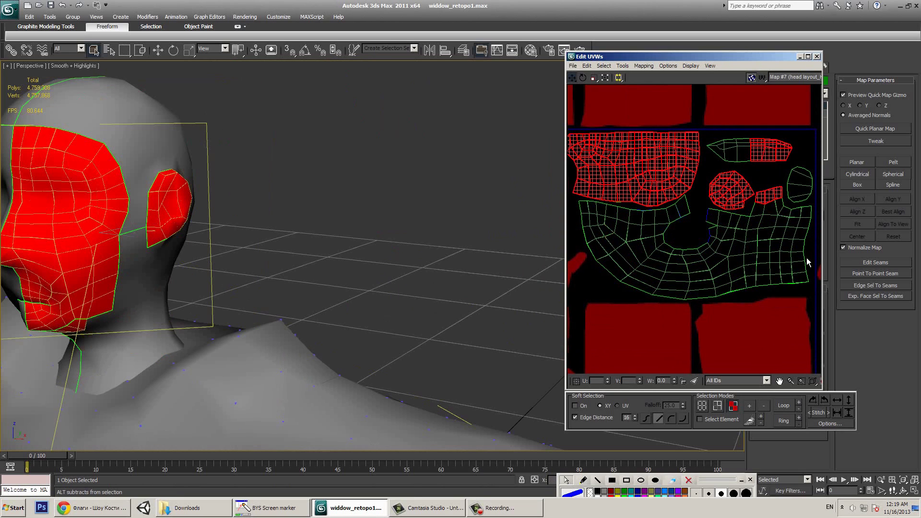
alt+drag(807, 259, 711, 129)
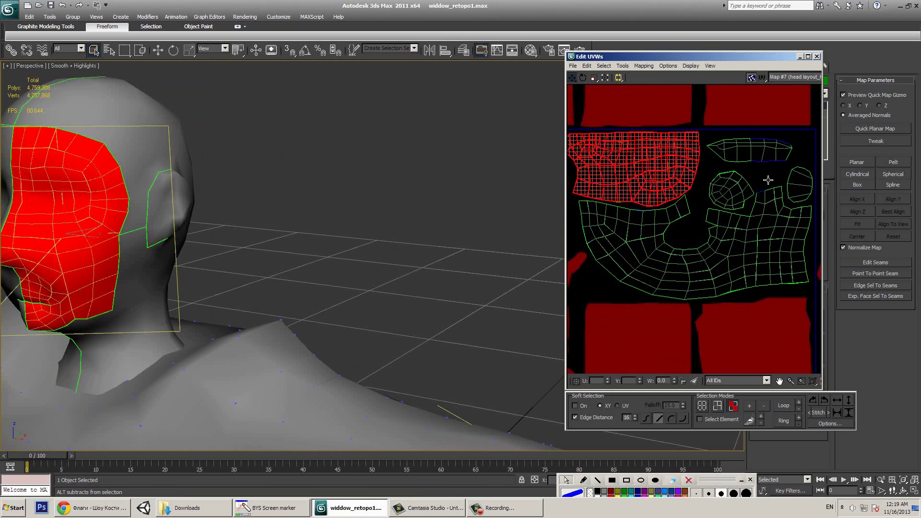
- Offset the selected face half by one full tile in U using relative transform entry
scroll(691, 145, down, 3)
scroll(699, 308, up, 5)
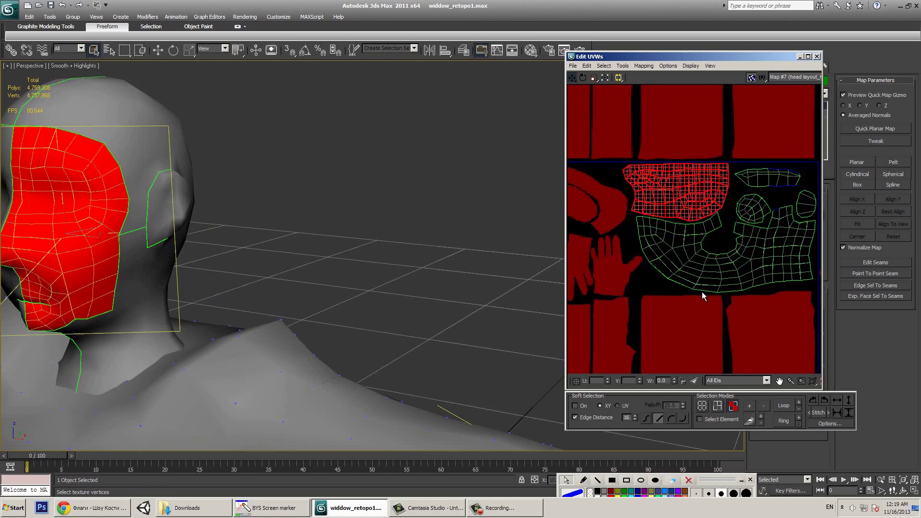
key(shift+z)
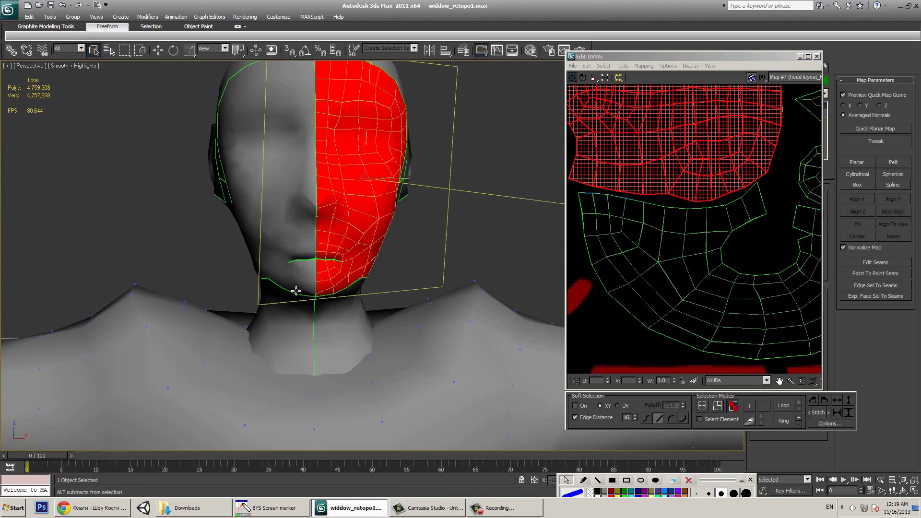
key(shift+z)
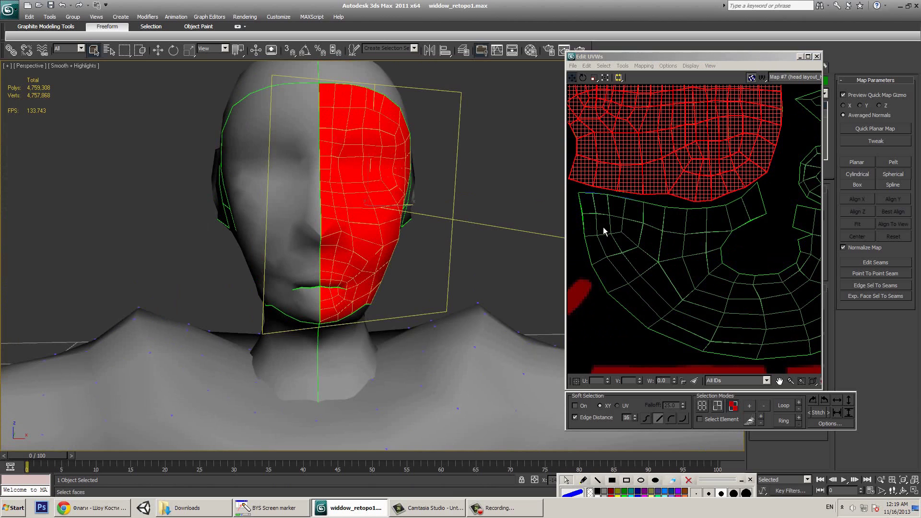
double_click(676, 56)
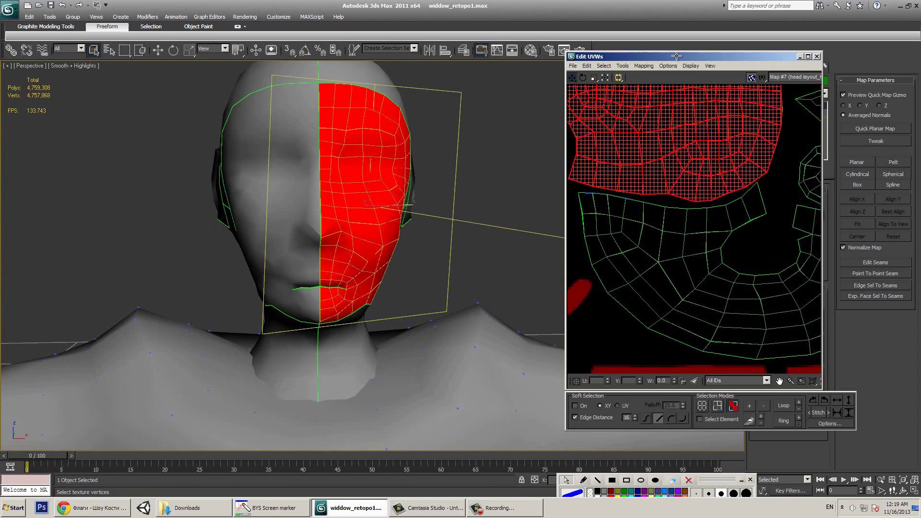
scroll(452, 280, down, 6)
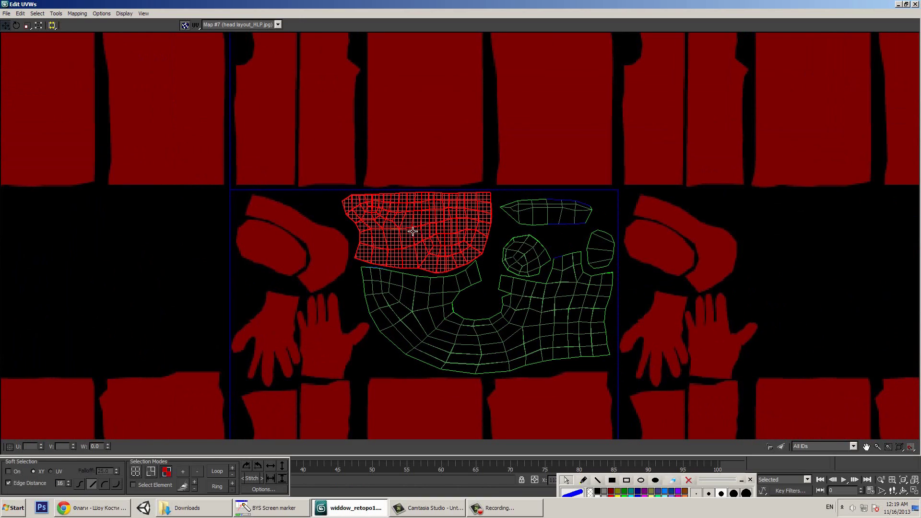
click(10, 446)
key(Return)
key(Return)
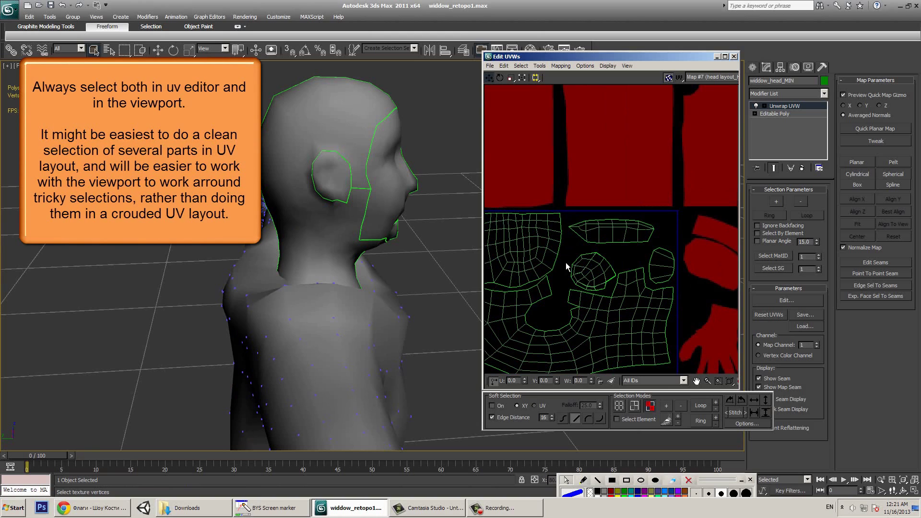
- Select the stacked ear shell, keep only one ear's faces selected, and offset them by 1 in U
drag(566, 245, 609, 289)
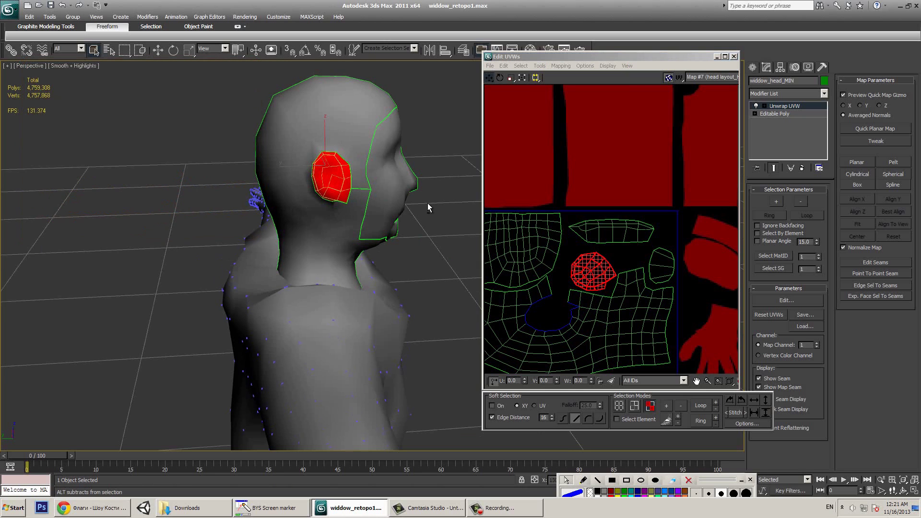
alt+middle_drag(431, 203, 442, 200)
alt+drag(199, 133, 295, 250)
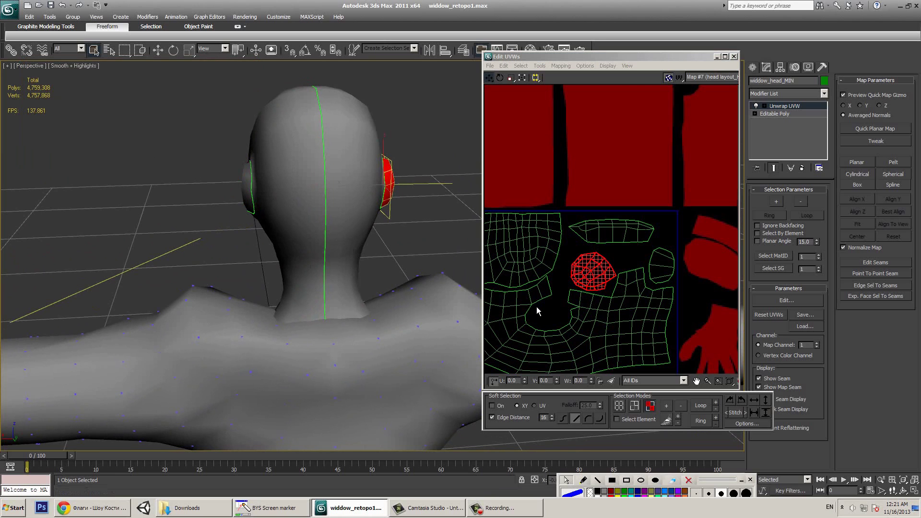
scroll(572, 263, down, 3)
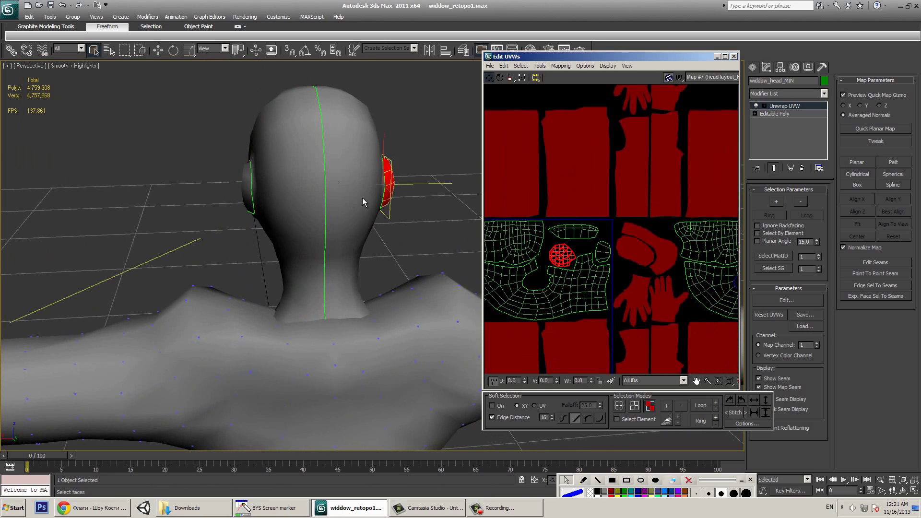
middle_drag(562, 269, 522, 261)
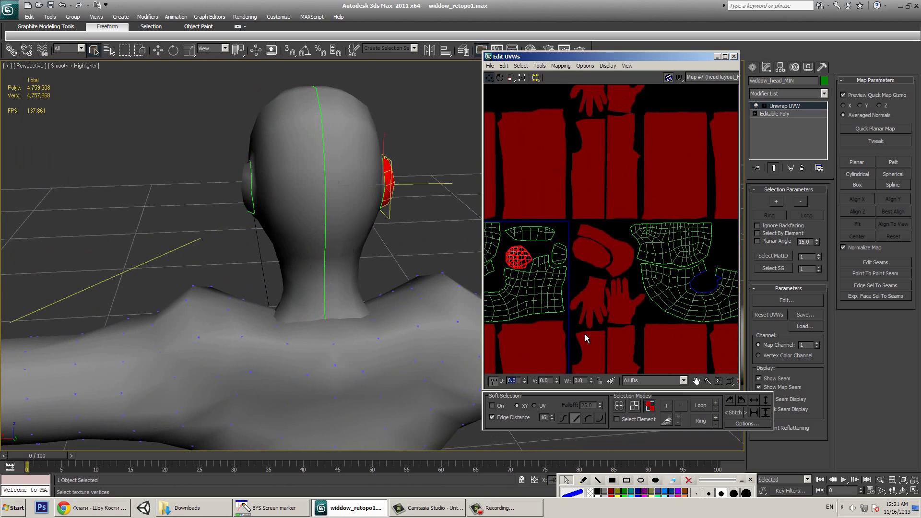
text(1)
key(Return)
- Compare the offset head shells in the neighbouring tile with those in the main tile by selecting each group in turn
click(724, 56)
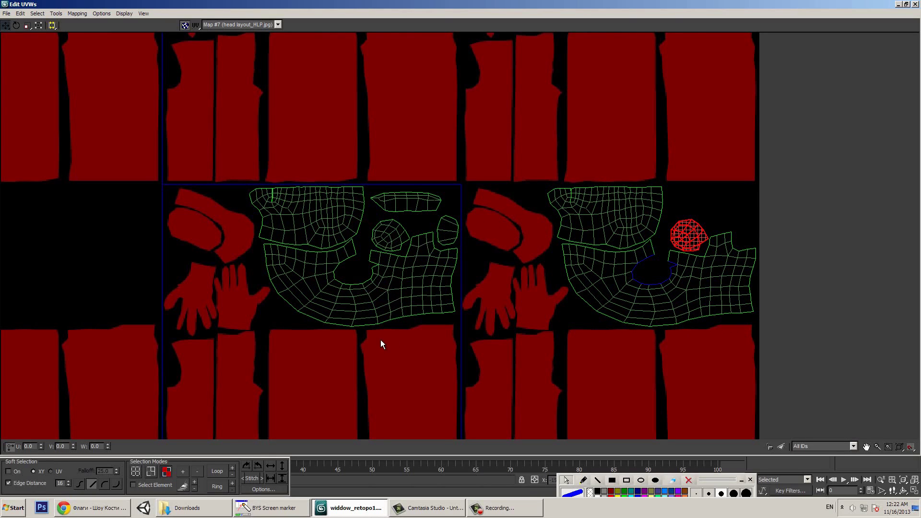
middle_drag(430, 332, 441, 233)
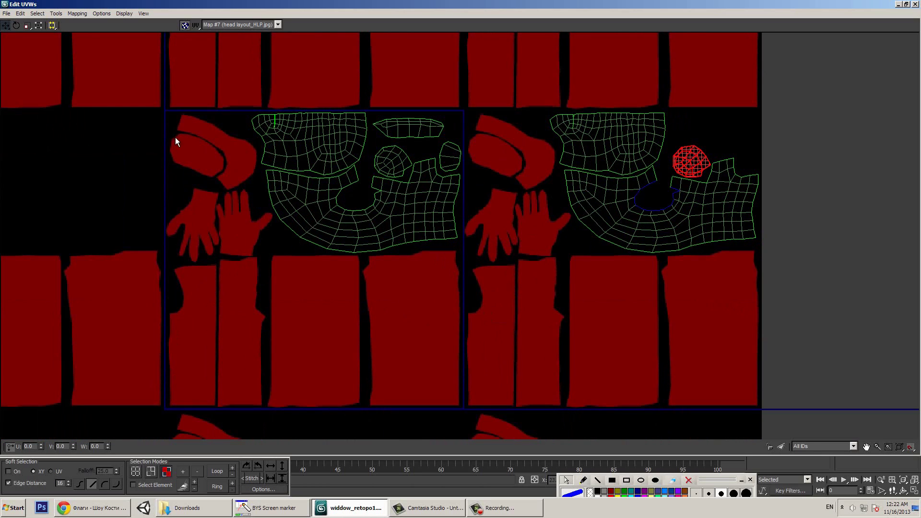
drag(533, 103, 795, 270)
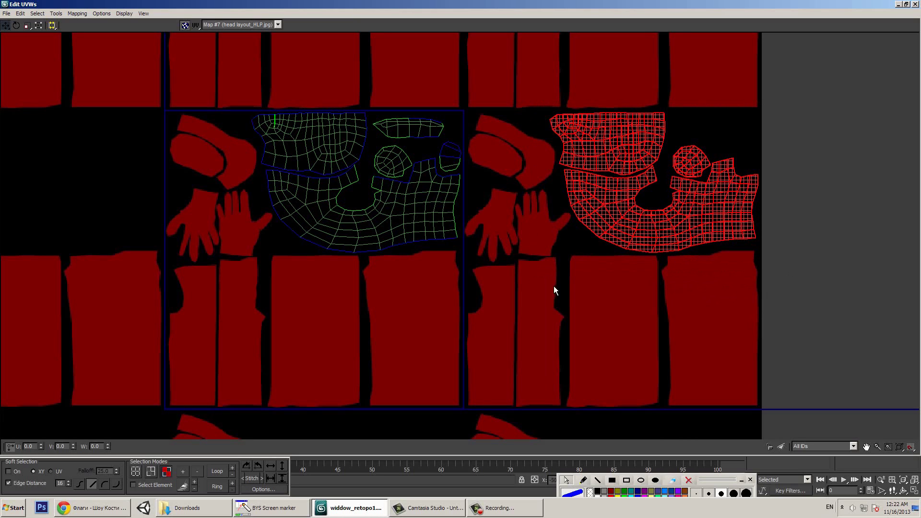
drag(490, 82, 208, 278)
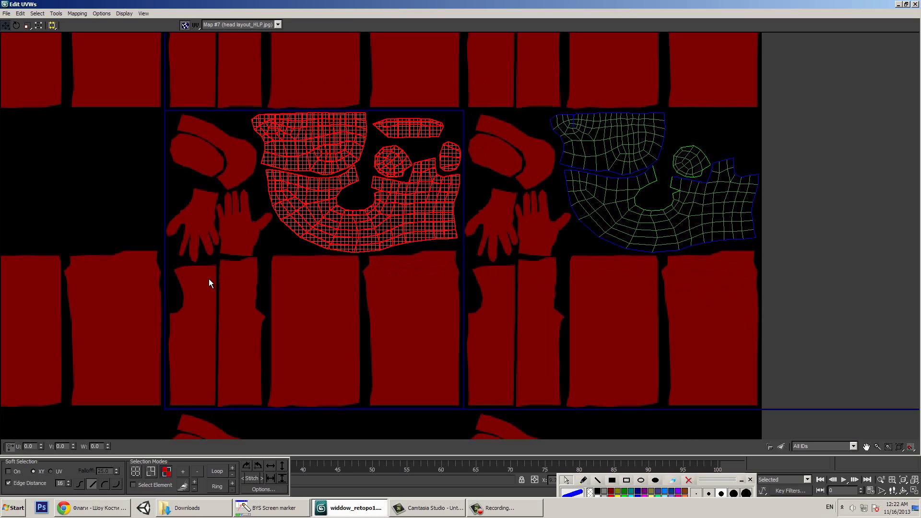
click(208, 265)
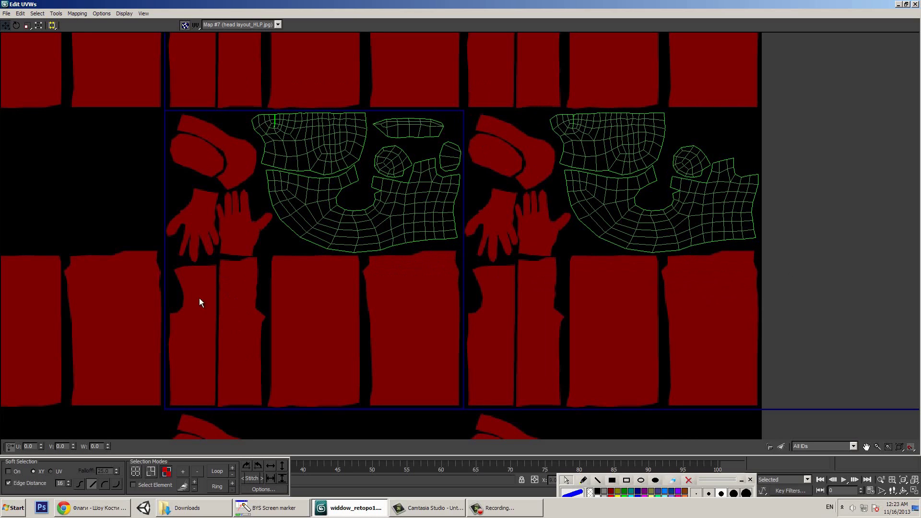
drag(206, 331, 240, 327)
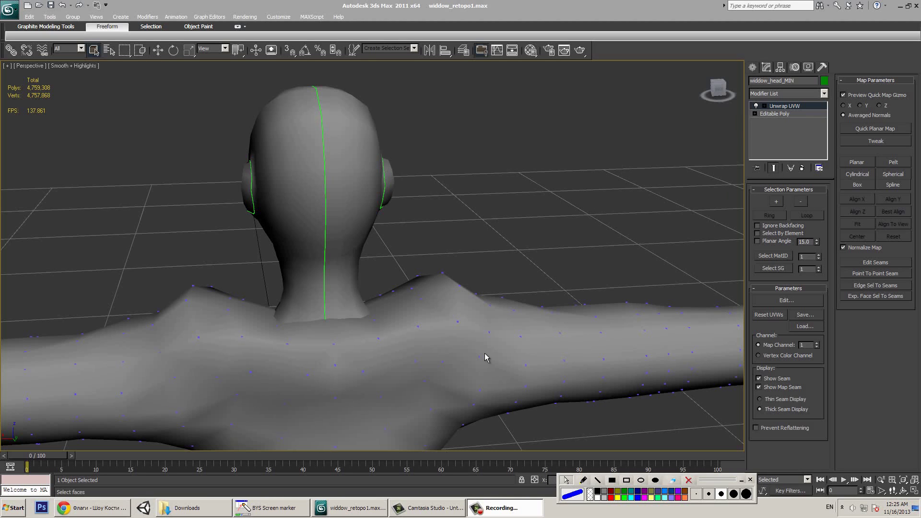
- Expand the head's Unwrap UVW modifier, test-select faces on the back of the head, and exit the Face sub-object level
click(335, 347)
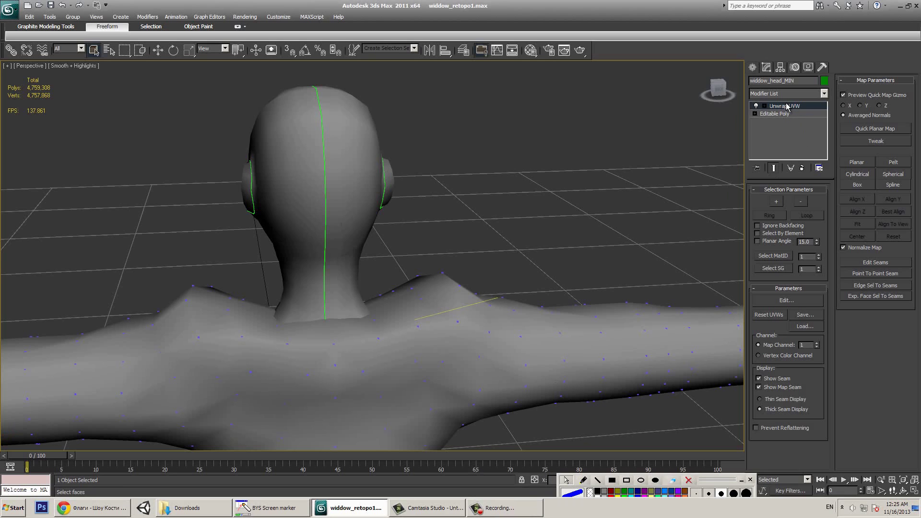
click(764, 106)
click(777, 130)
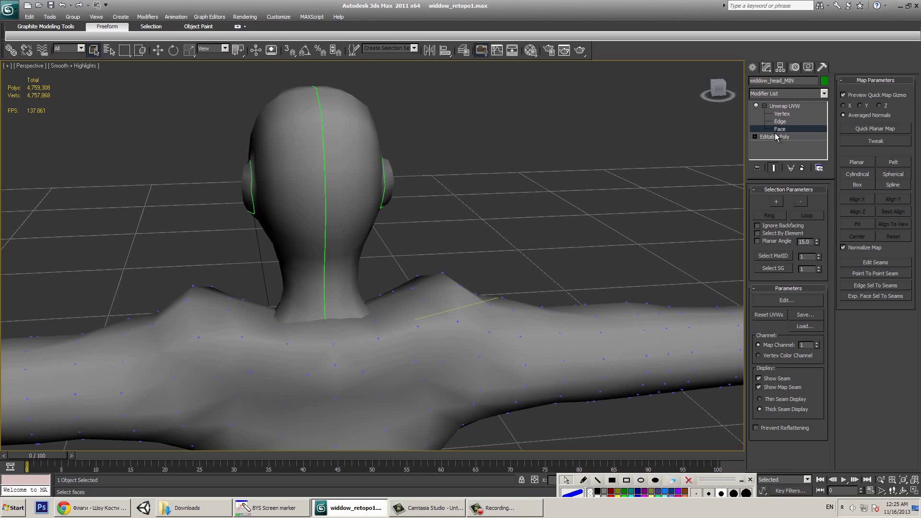
click(360, 209)
click(350, 178)
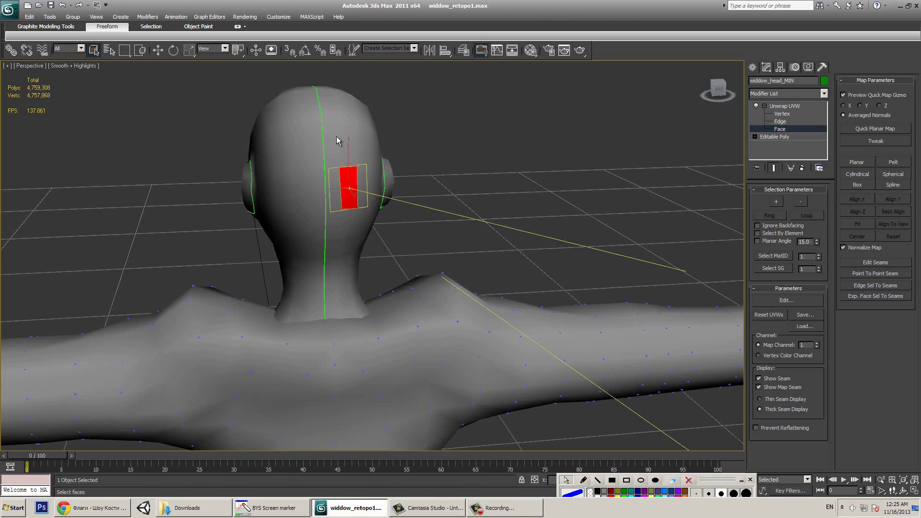
click(336, 140)
click(784, 107)
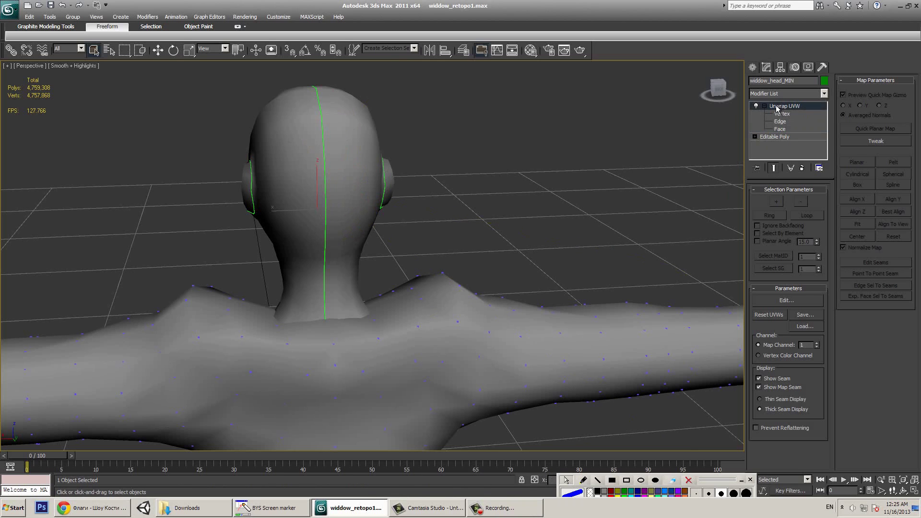
click(764, 106)
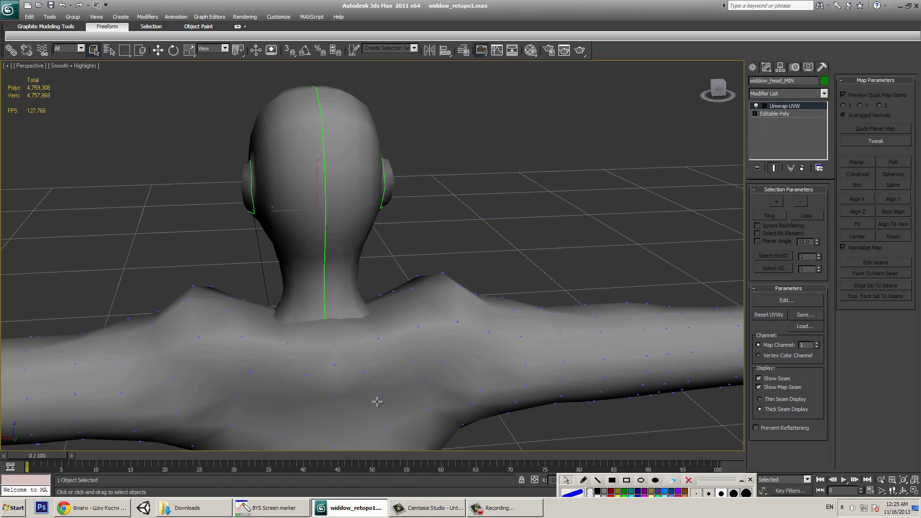
- Switch the selection from the head to the low-poly body mesh widdow_MIN
click(142, 370)
key(ctrl+z)
click(377, 364)
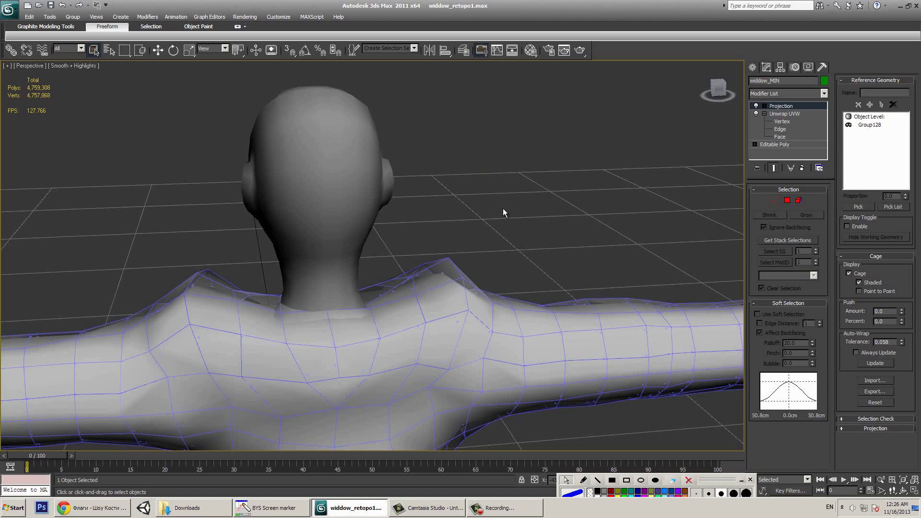
key(Delete)
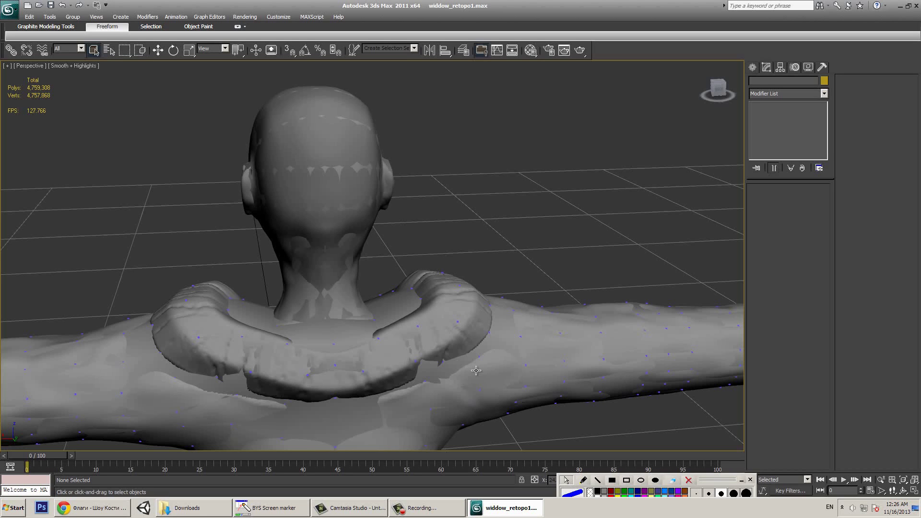
click(485, 346)
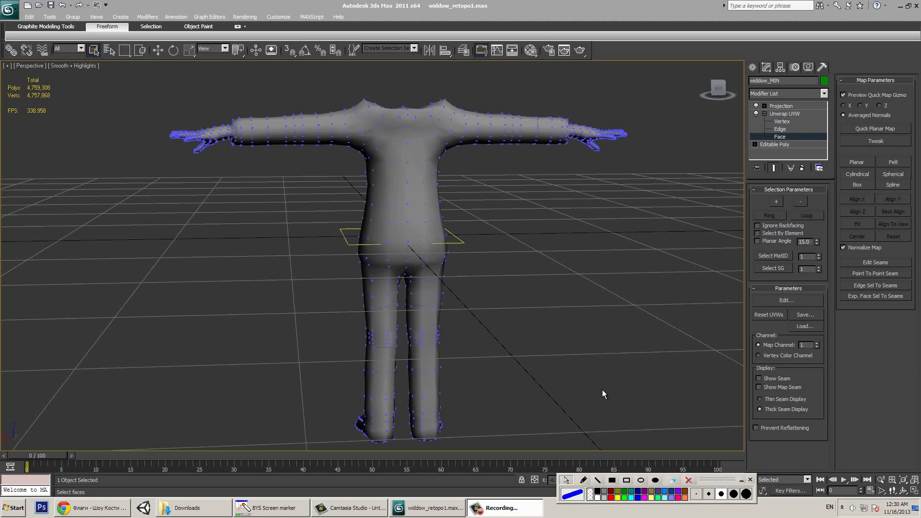
- Open the body's UV editor and its UVW template render settings, and set the fill color to blue
click(800, 303)
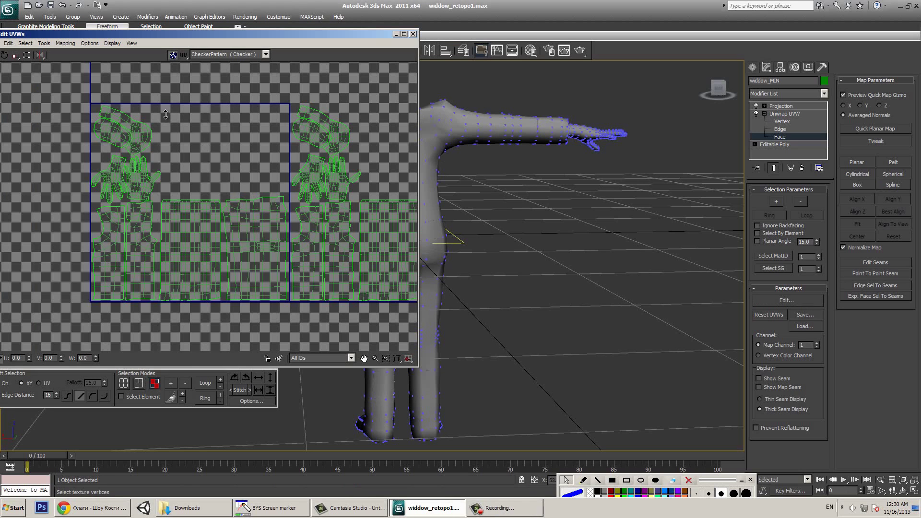
click(65, 43)
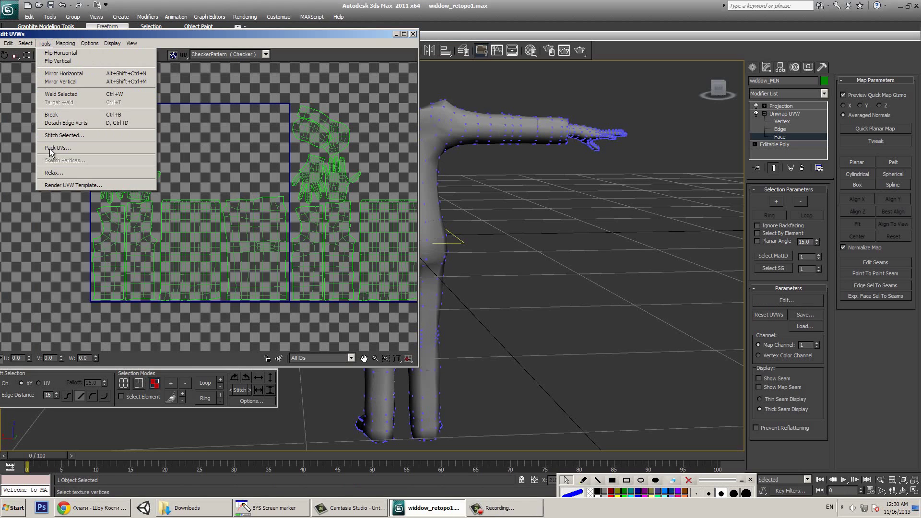
click(46, 186)
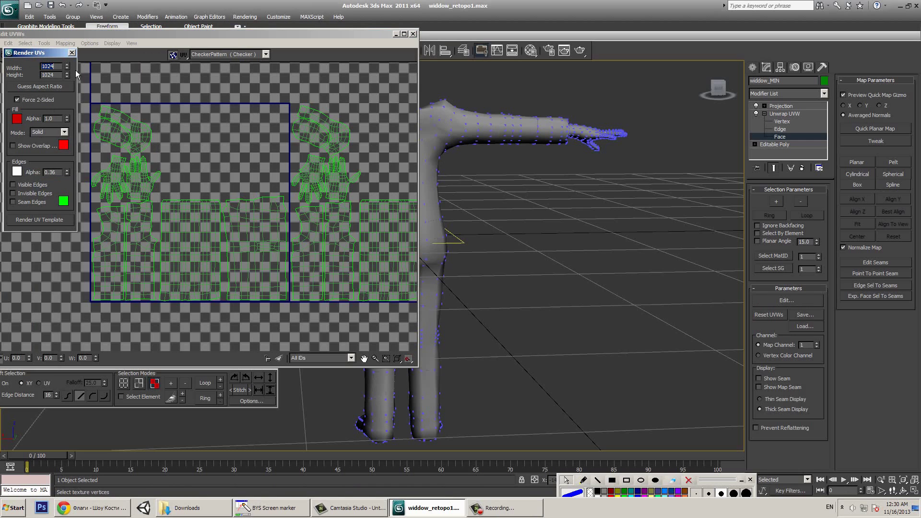
click(16, 118)
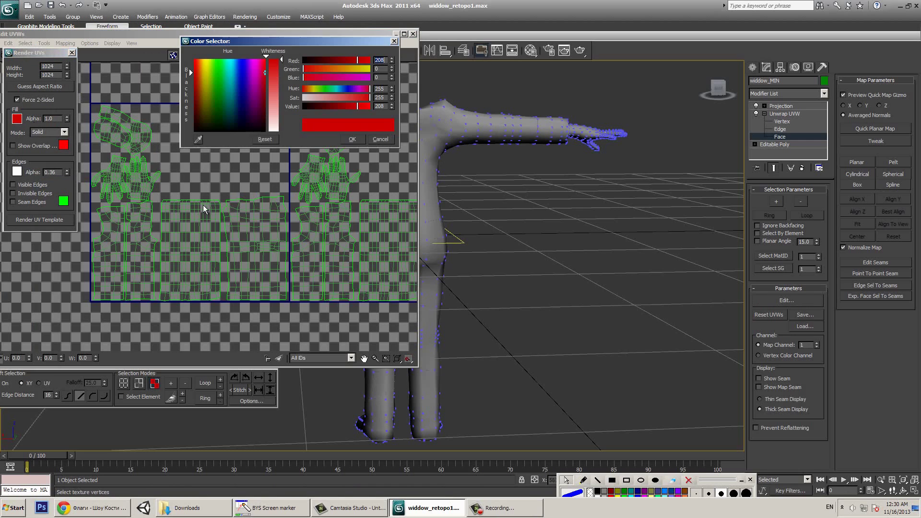
click(242, 59)
- Set the template's edge color to green, show overlaps with the Solid fill mode, and render the 1024 x 1024 UV template
click(17, 172)
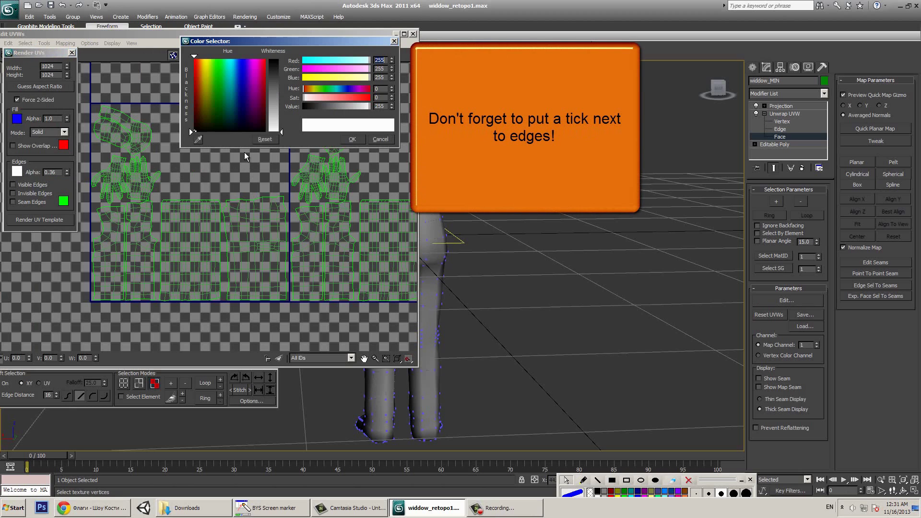
click(217, 61)
click(19, 146)
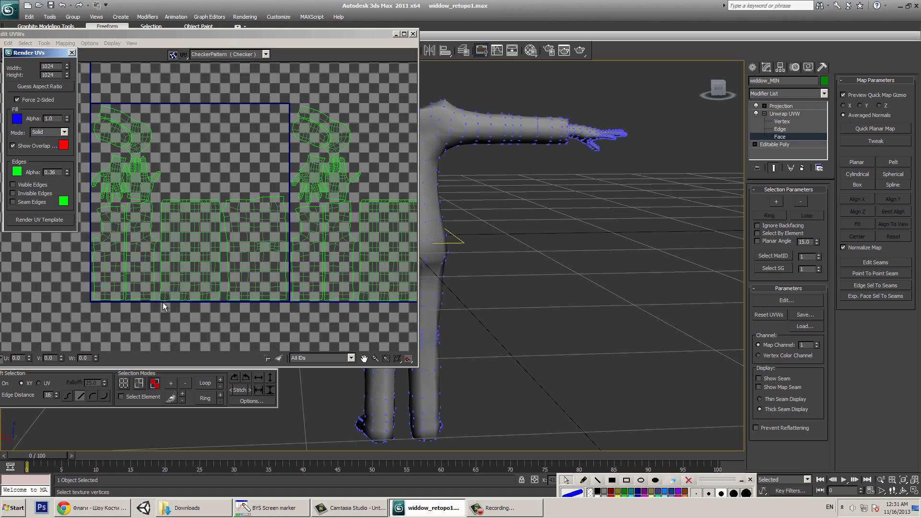
click(65, 131)
click(67, 132)
click(39, 219)
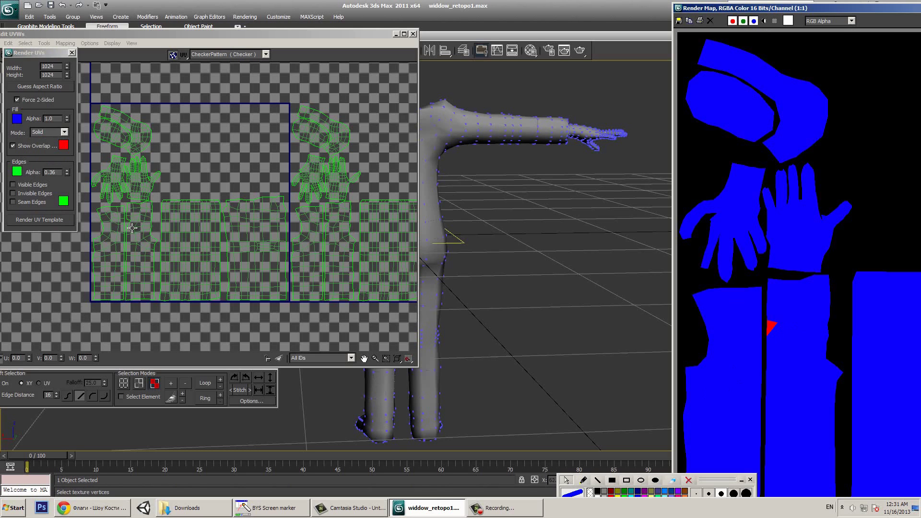
- Move the inward-folded boundary vertex of the narrow shell below the hands outward to clear the overlap, and render the UV template again
scroll(132, 228, up, 15)
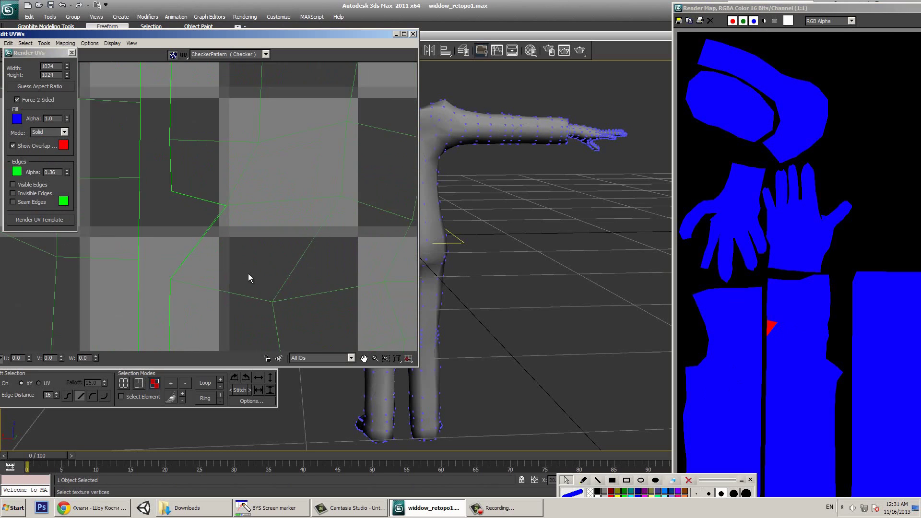
key(1)
drag(240, 188, 236, 192)
drag(165, 207, 165, 207)
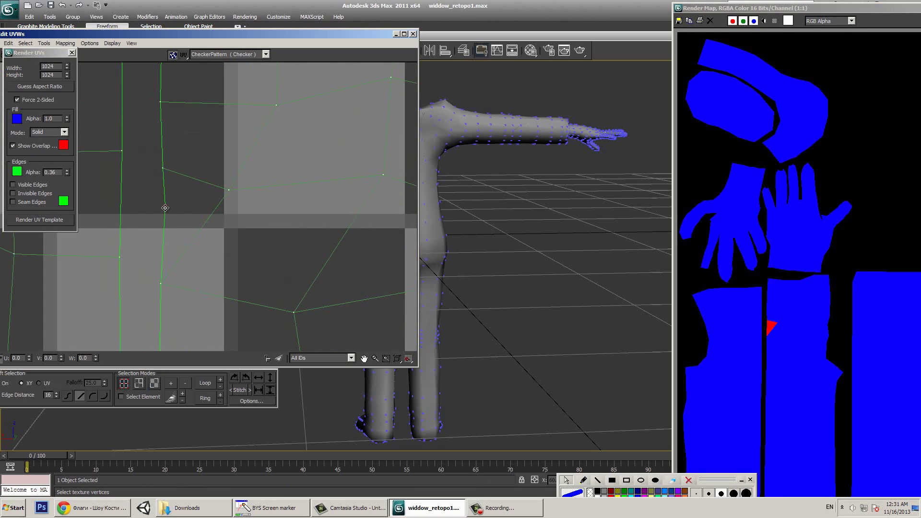
scroll(134, 201, down, 6)
scroll(279, 303, up, 3)
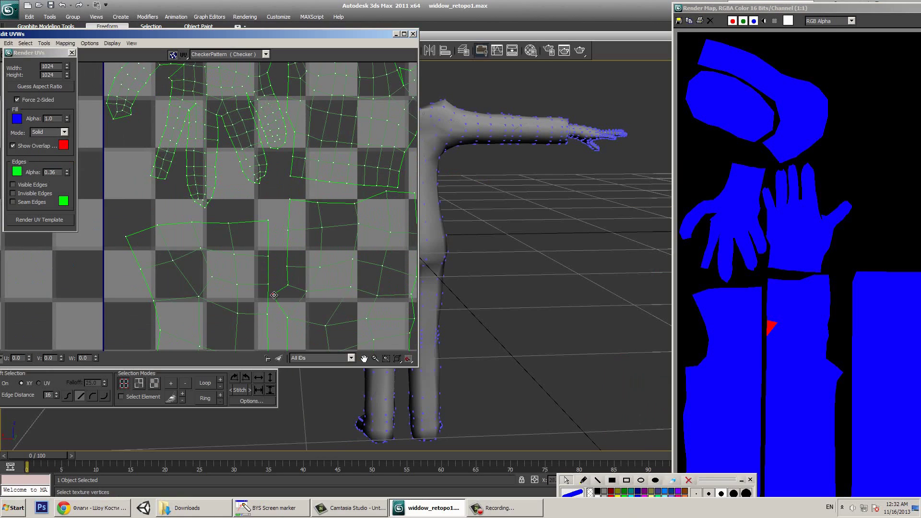
scroll(321, 234, down, 4)
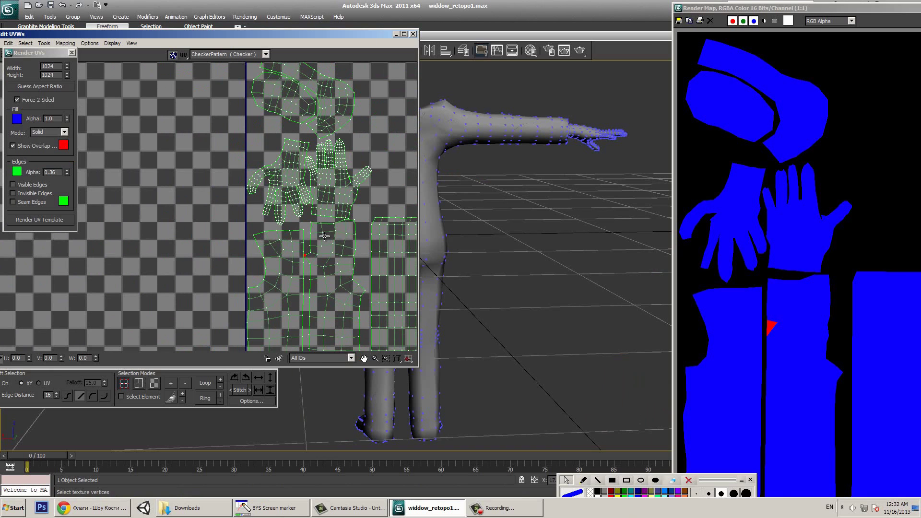
click(40, 219)
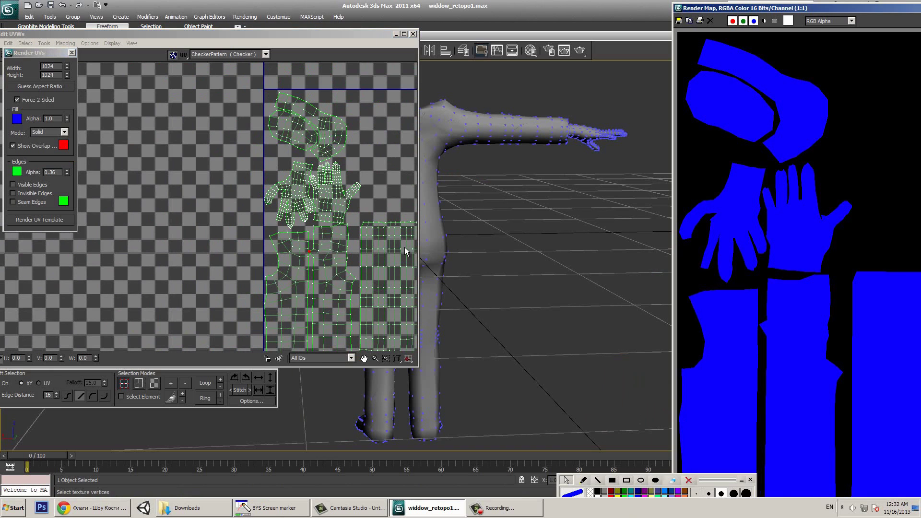
- Start saving the maximized template render into the widdowCharacter folder on drive O, using the existing file name texture_template_temp
double_click(804, 7)
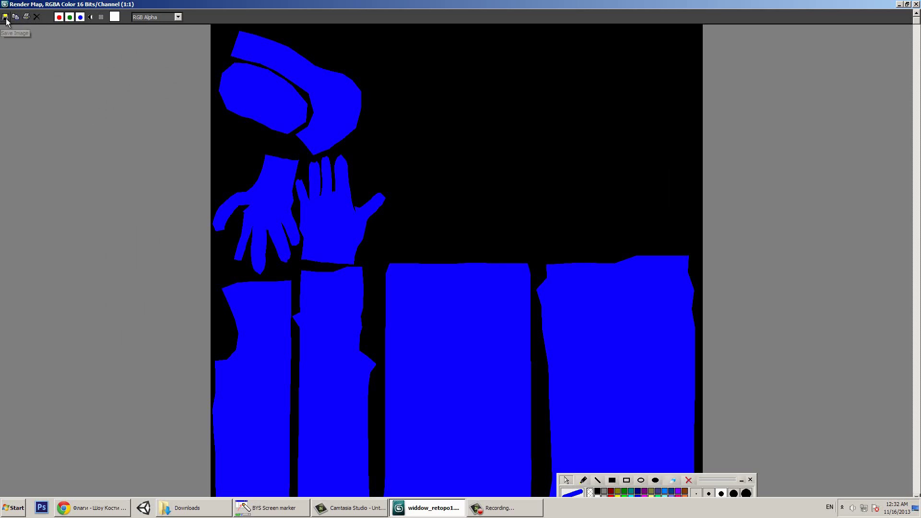
click(6, 17)
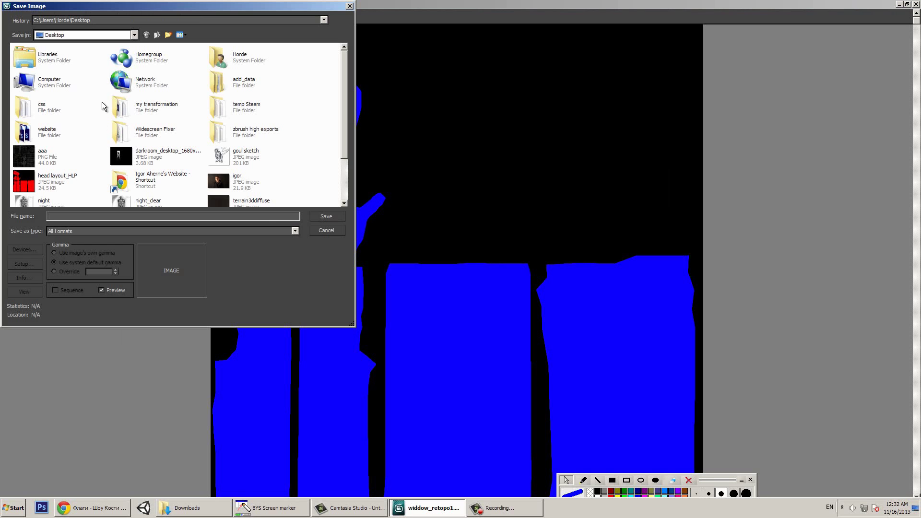
double_click(57, 72)
double_click(291, 71)
double_click(224, 133)
click(87, 69)
drag(104, 216, 91, 214)
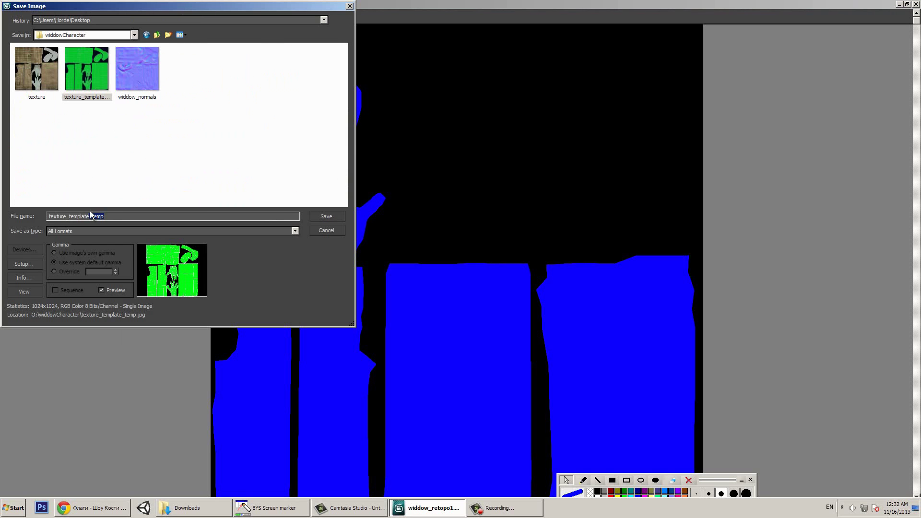
- Save the render as a JPEG at quality 100, overwriting the existing texture_template_temp file
click(110, 231)
click(85, 309)
click(326, 216)
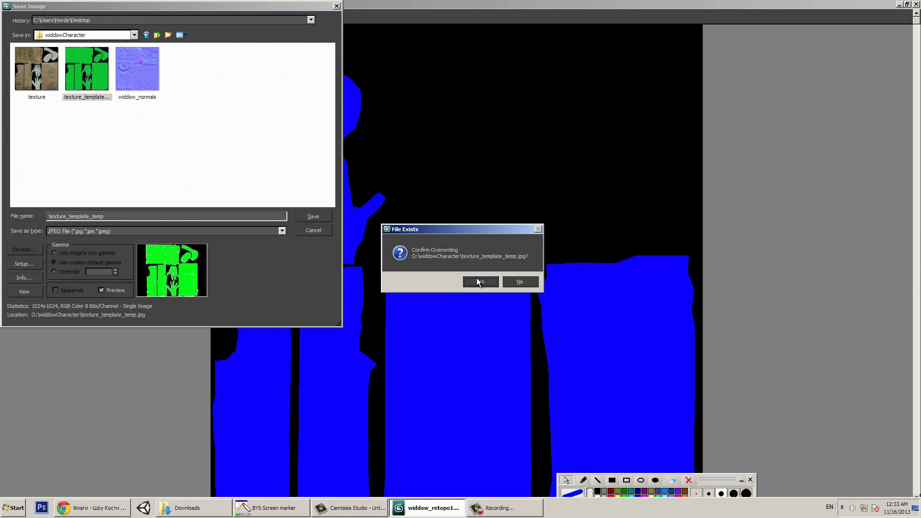
click(477, 282)
drag(165, 138, 223, 139)
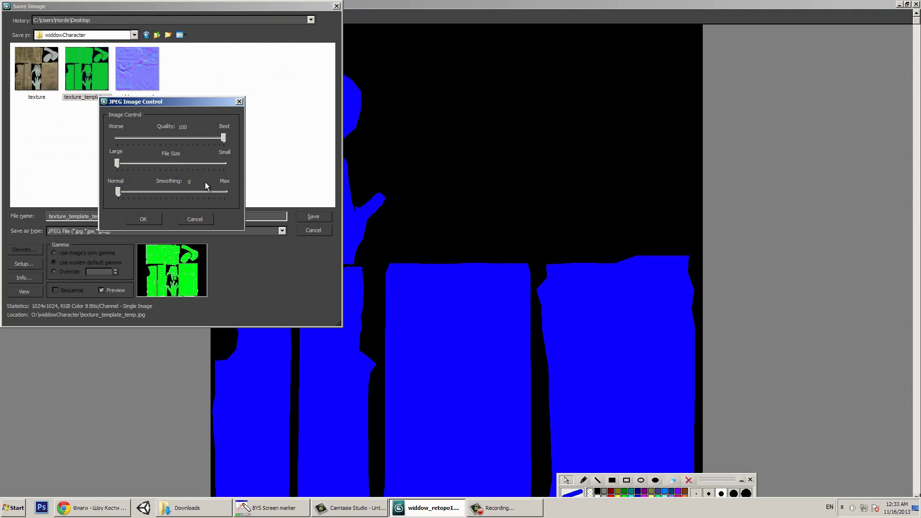
click(132, 218)
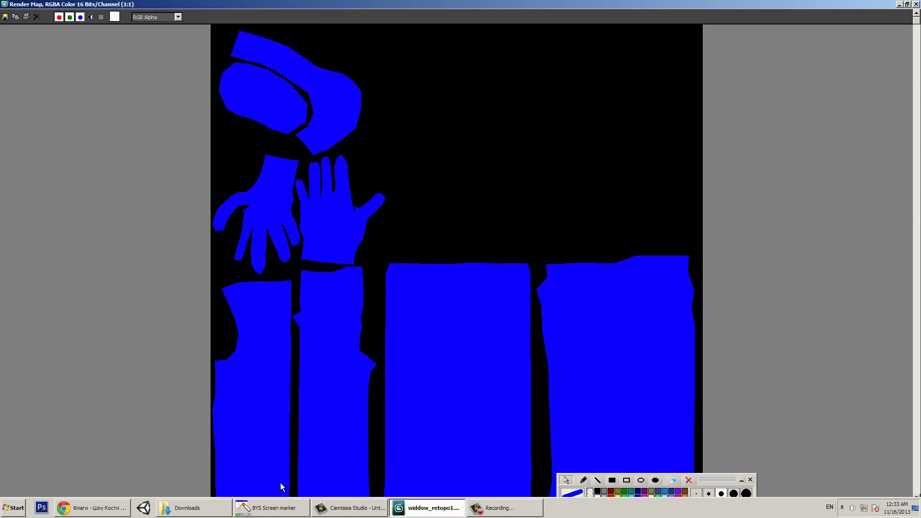
click(41, 507)
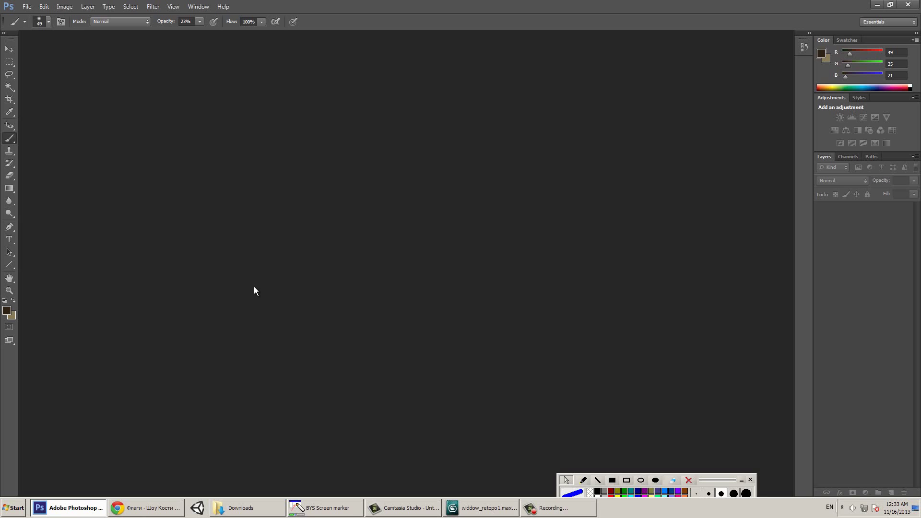
click(27, 7)
click(29, 14)
click(568, 146)
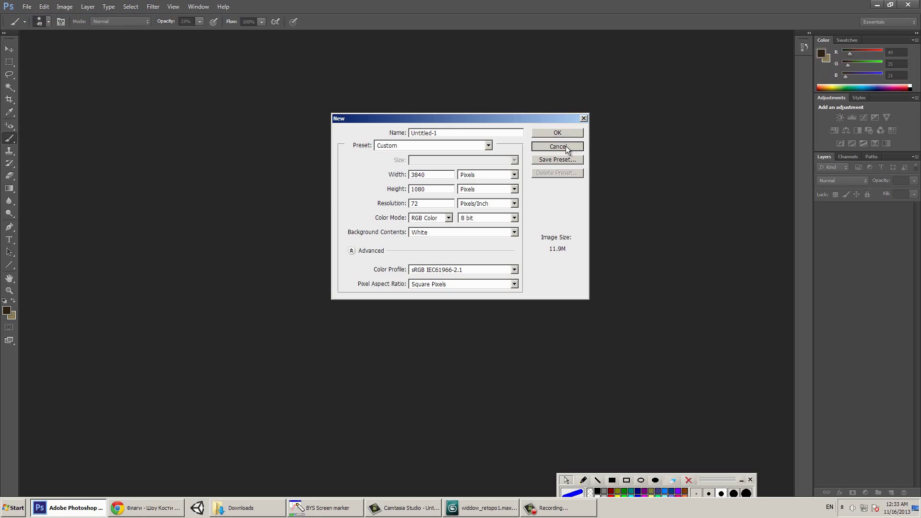
- Open texture_template_temp from the widdowCharacter folder in Photoshop and convert its Background into a regular layer named template
click(241, 507)
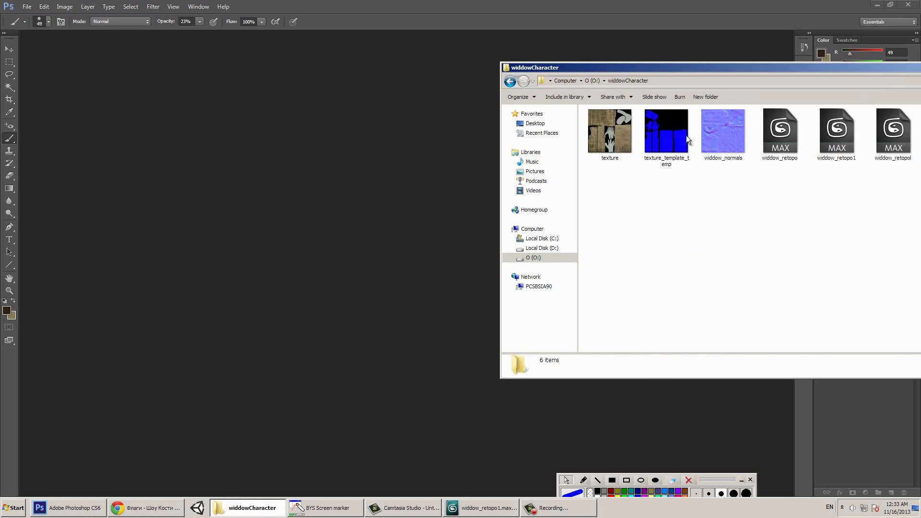
double_click(686, 135)
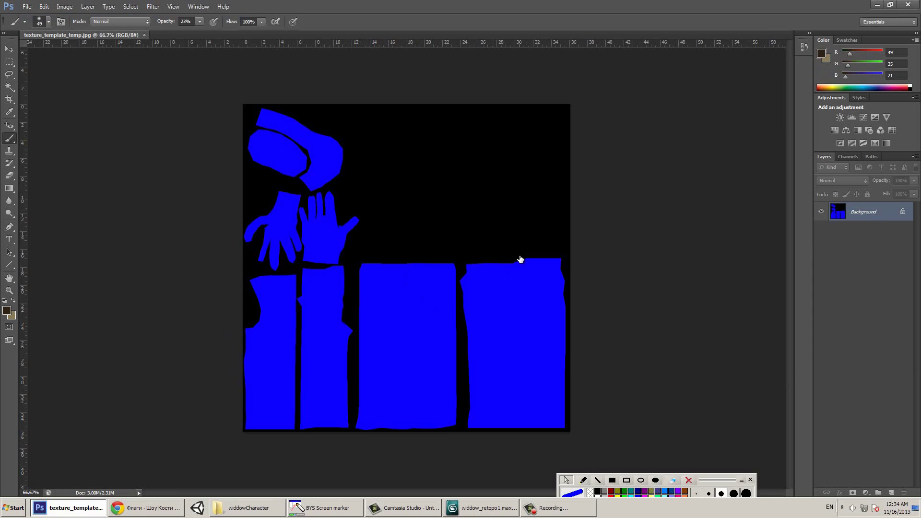
right_click(867, 205)
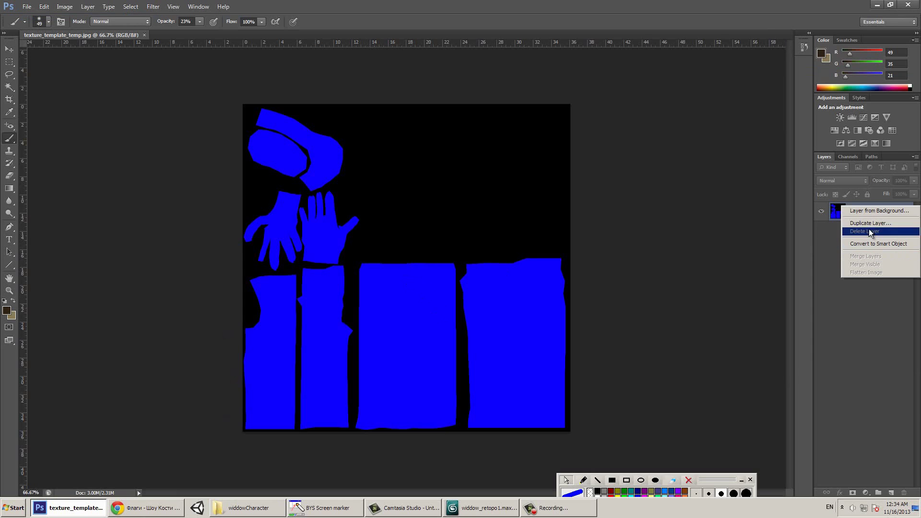
click(863, 213)
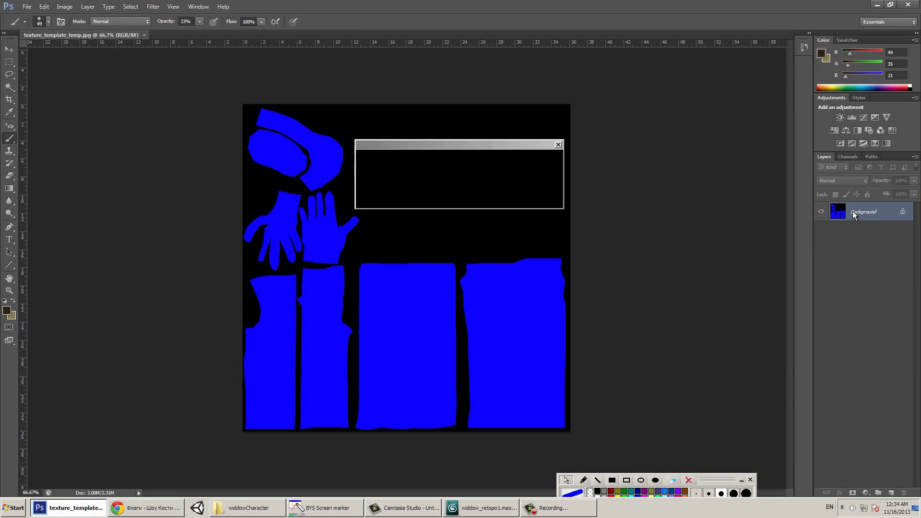
text(te)
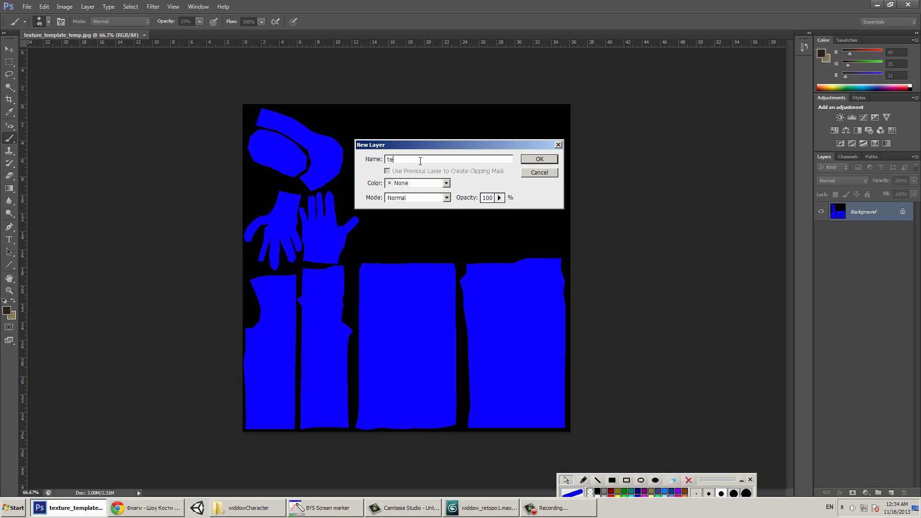
text(mplate)
key(Return)
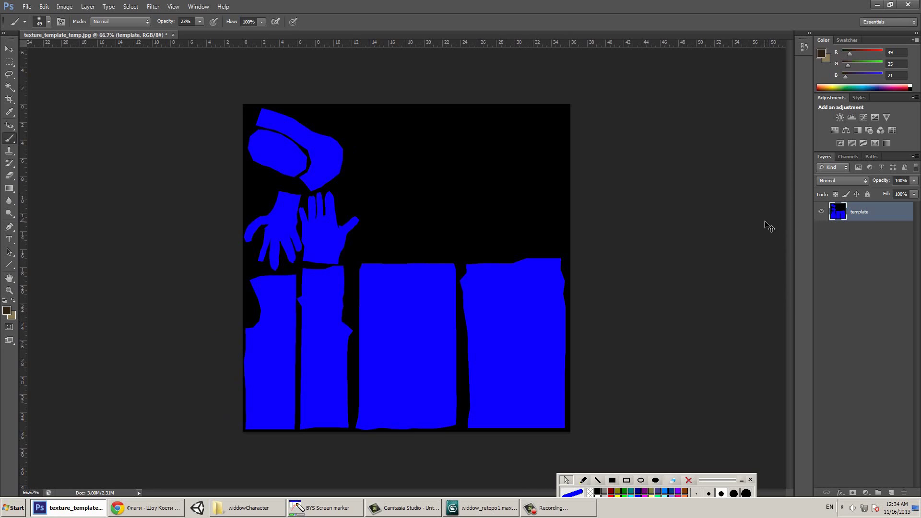
- Create a new layer named background and place it below the template layer
key(ctrl+shift+n)
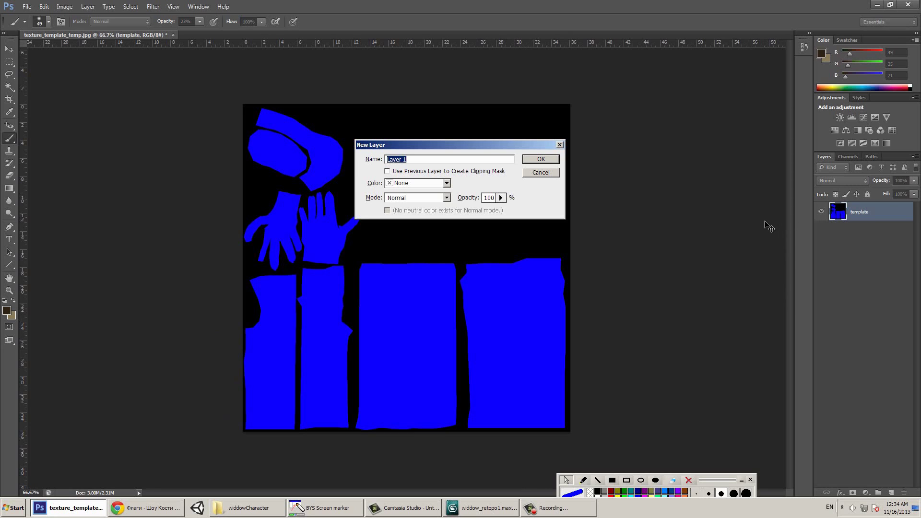
text(background)
key(Return)
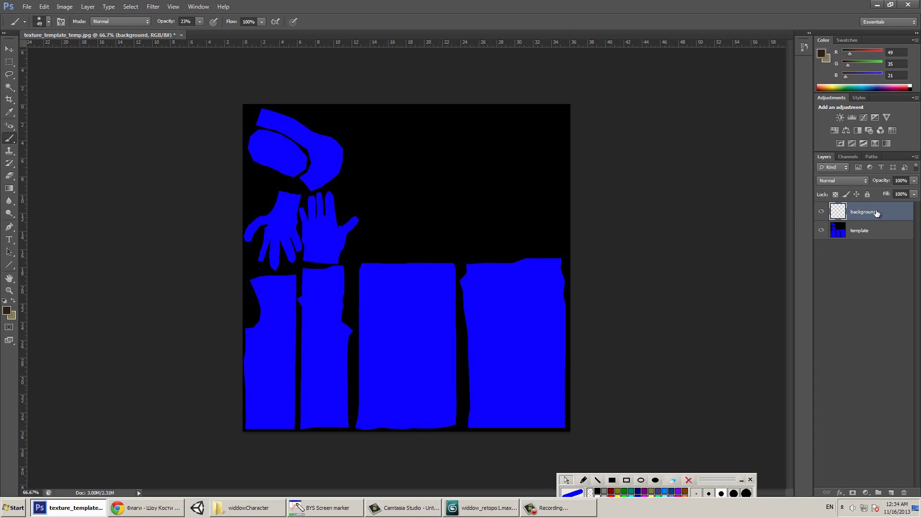
drag(875, 213, 869, 240)
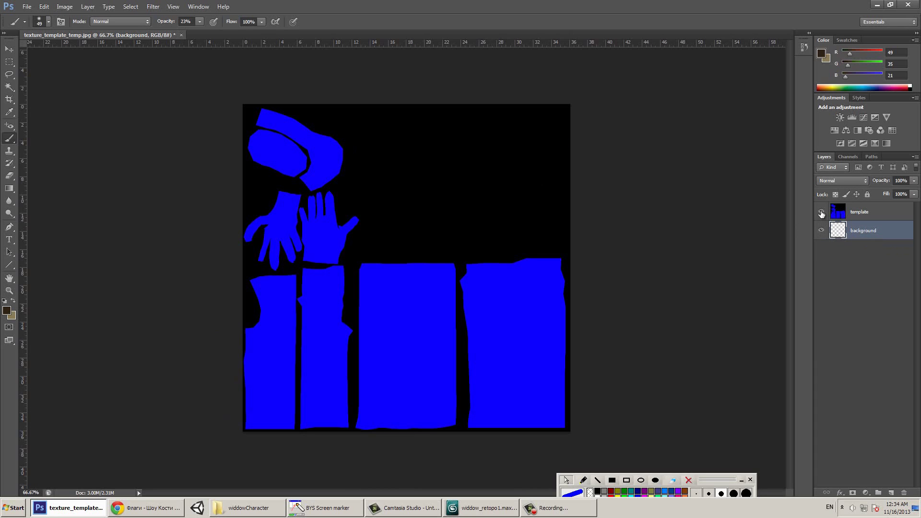
- Hide the template layer, pick gray as the background color, and fill the background layer with it
click(821, 212)
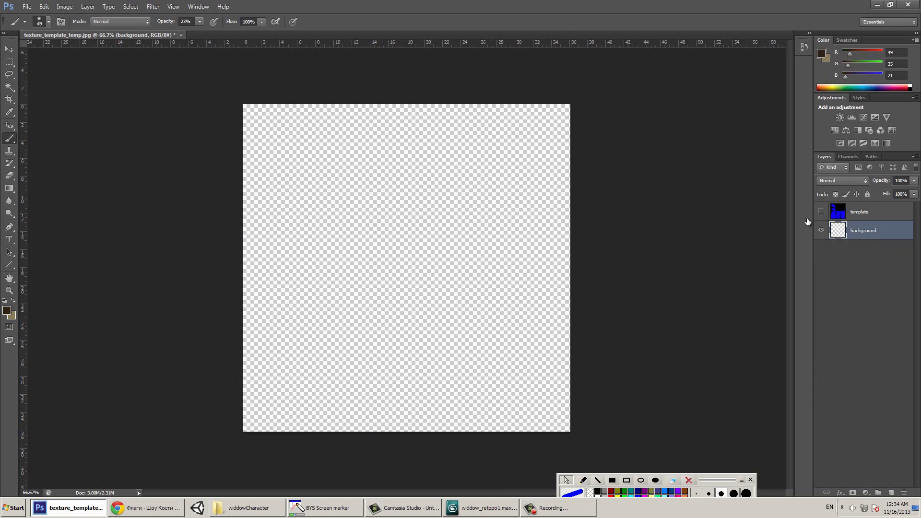
click(15, 319)
click(749, 261)
key(alt+BackSpace)
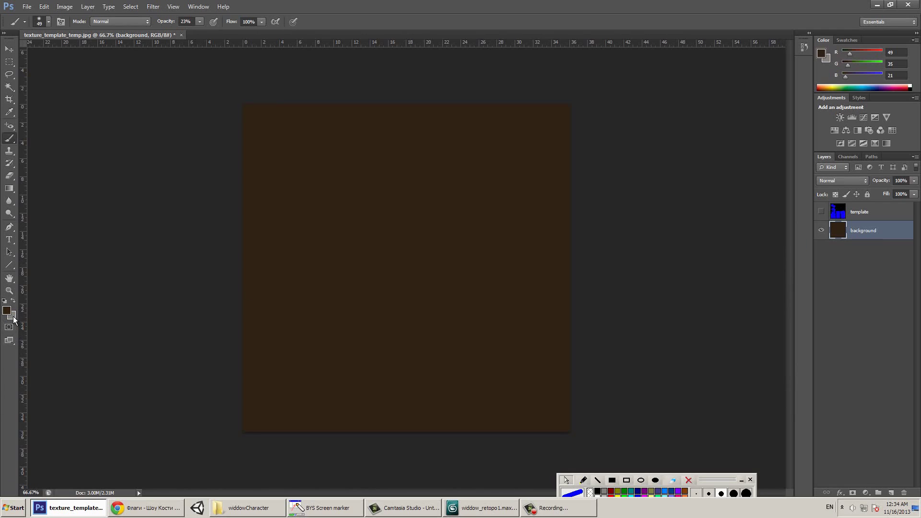
key(ctrl+BackSpace)
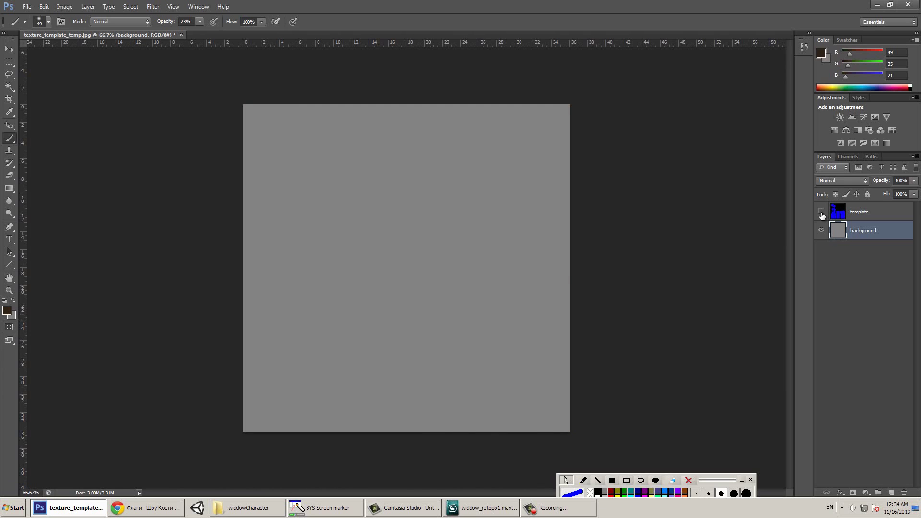
- Show the template layer, select its blue UV shapes by Color Range with fuzziness 200, delete them and clear the selection
click(821, 212)
click(847, 214)
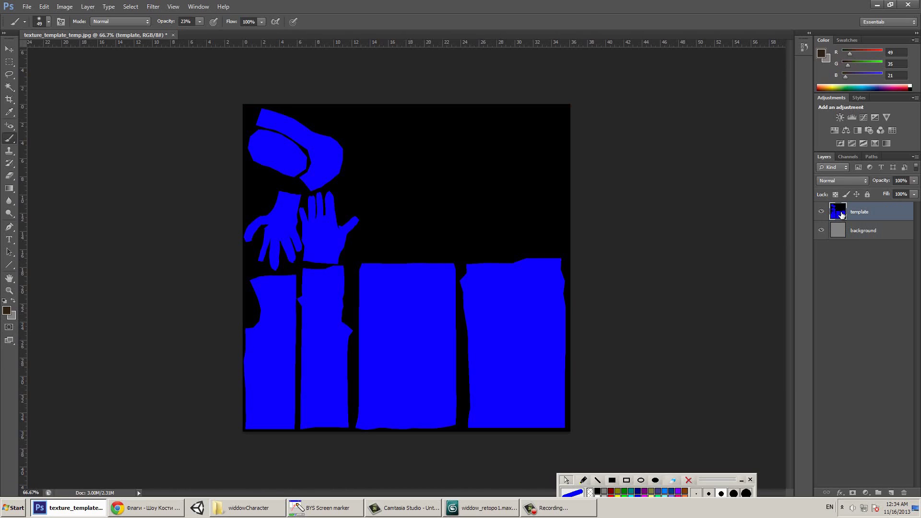
click(131, 7)
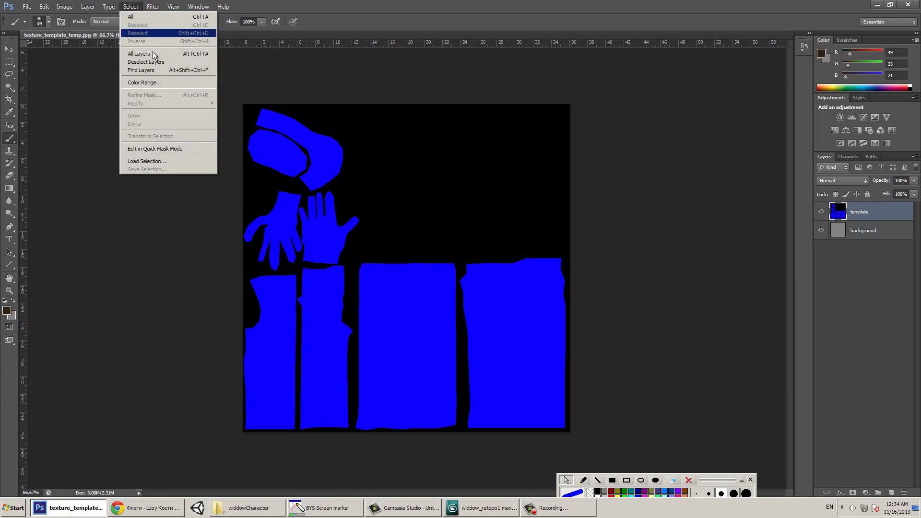
click(148, 83)
click(338, 237)
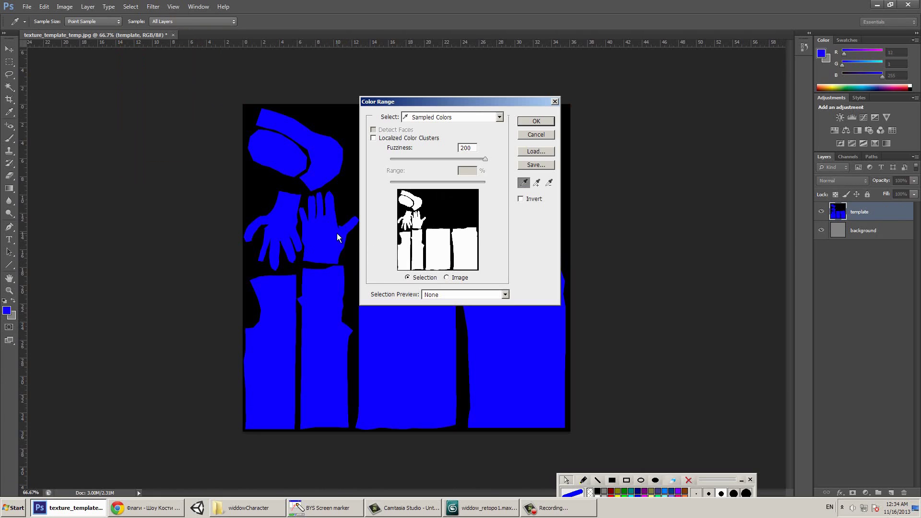
key(Return)
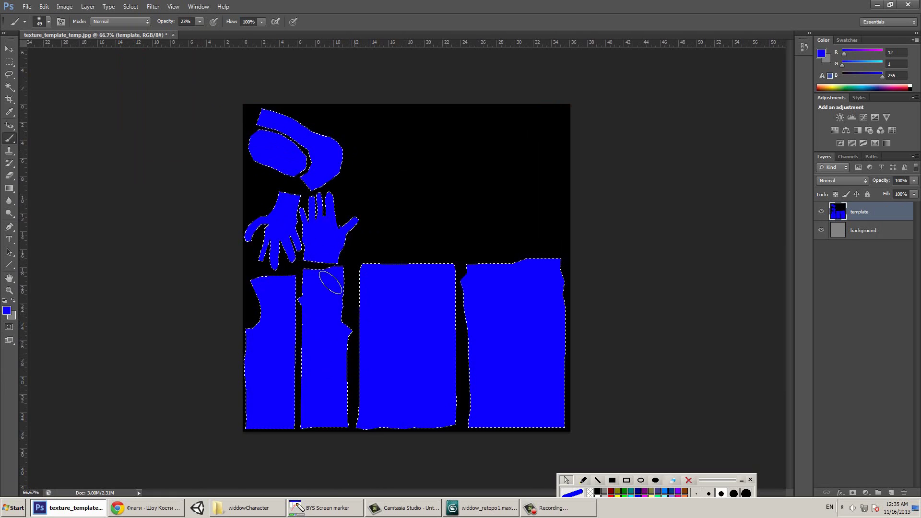
key(Delete)
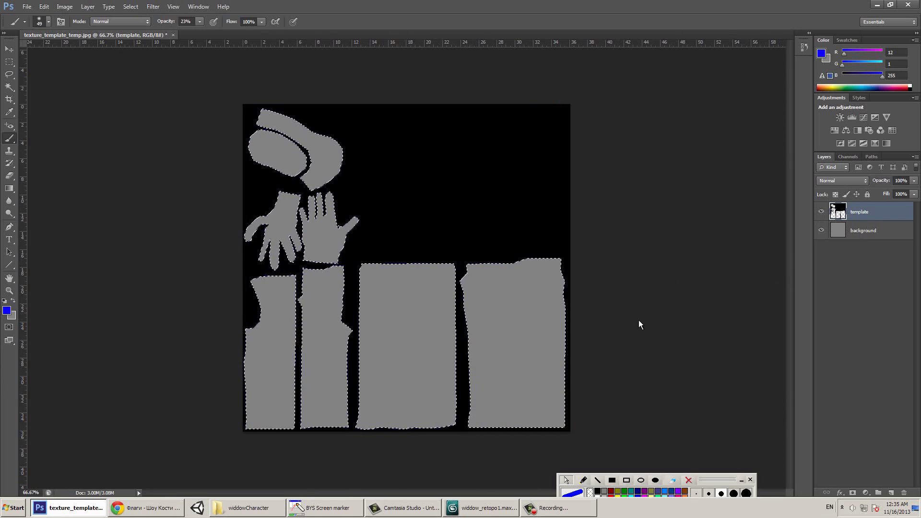
key(ctrl+d)
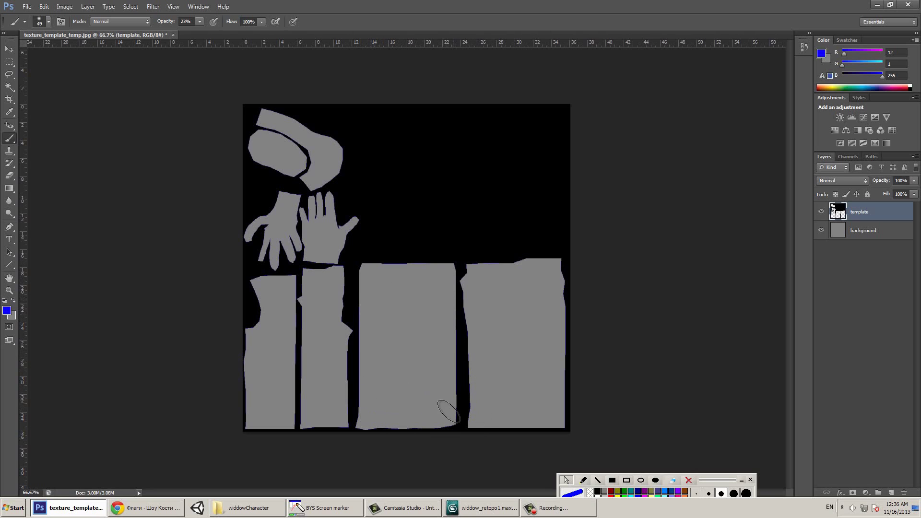
- Create a new layer named main_texture and place it between the template and background layers
key(ctrl+shift+n)
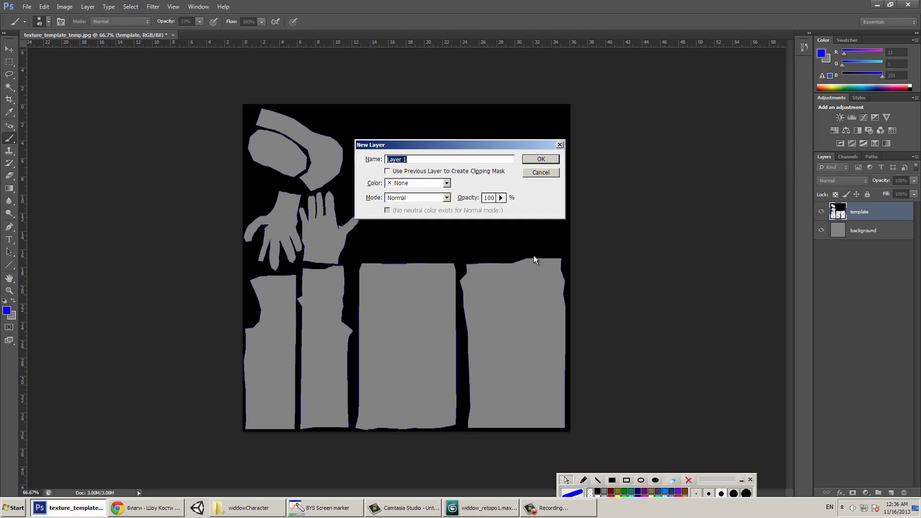
text(ma)
text(ure)
key(Return)
drag(853, 219, 852, 246)
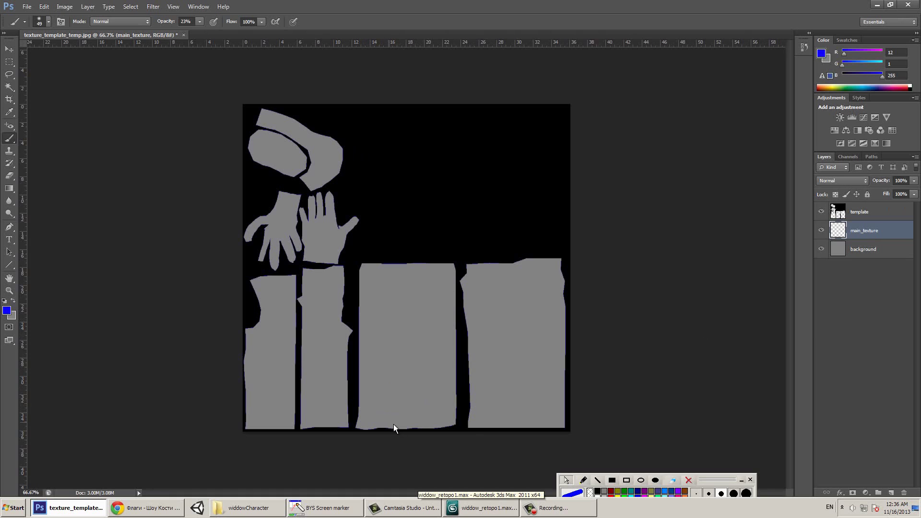
- Switch to 3ds Max and close the Edit UVWs window and the Render Map windows to inspect the body model
click(461, 509)
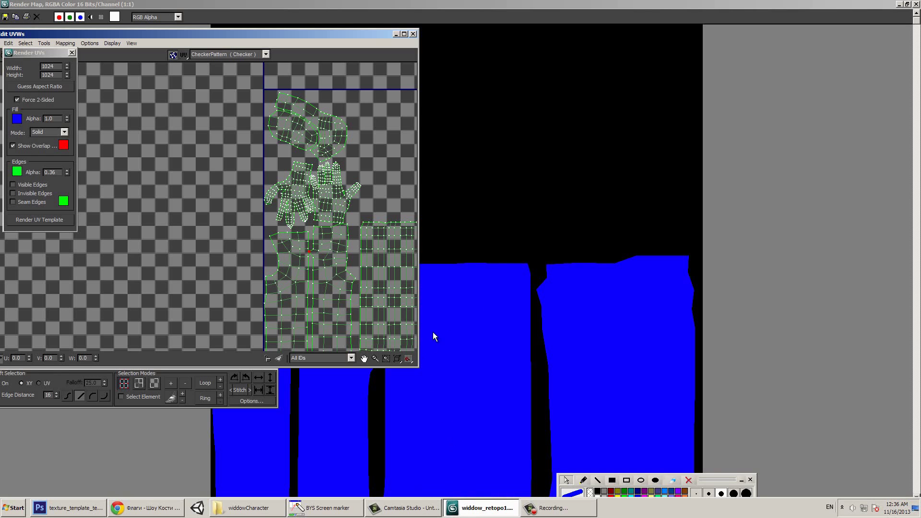
drag(734, 4, 732, 106)
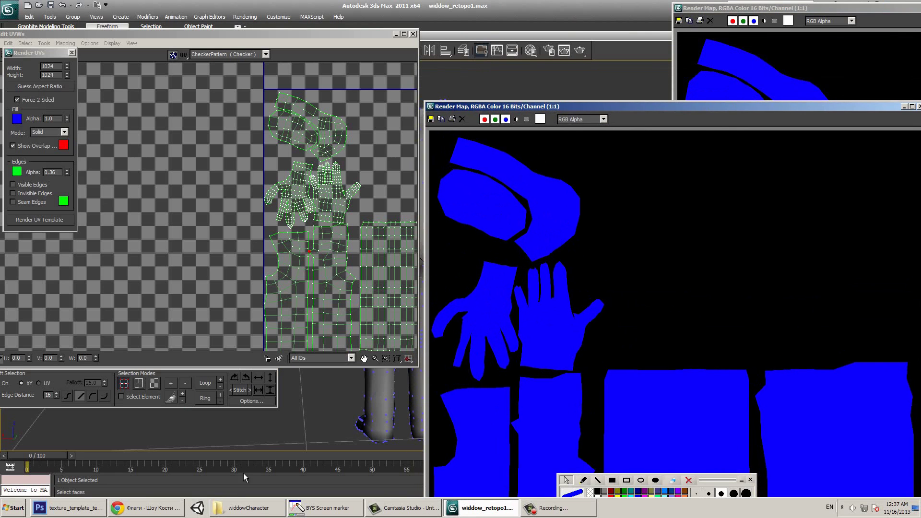
click(413, 33)
drag(534, 107, 129, 93)
click(514, 92)
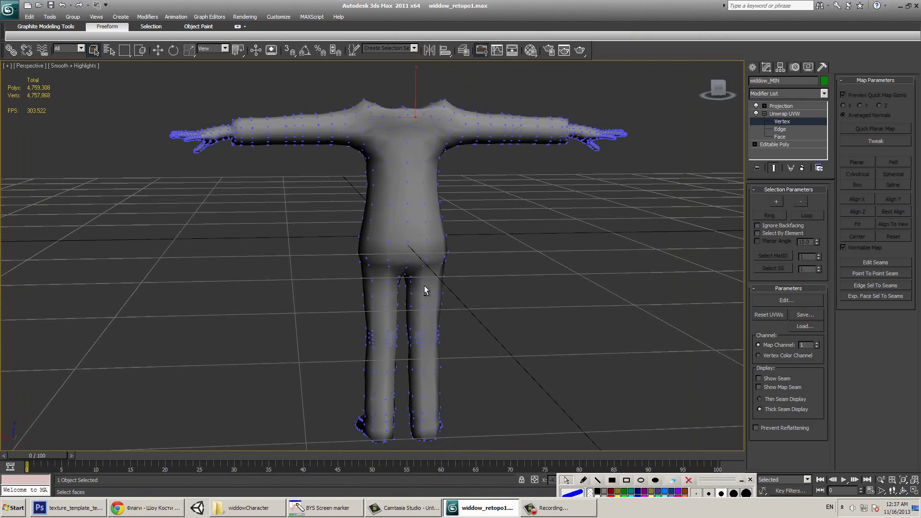
alt+middle_drag(424, 286, 326, 127)
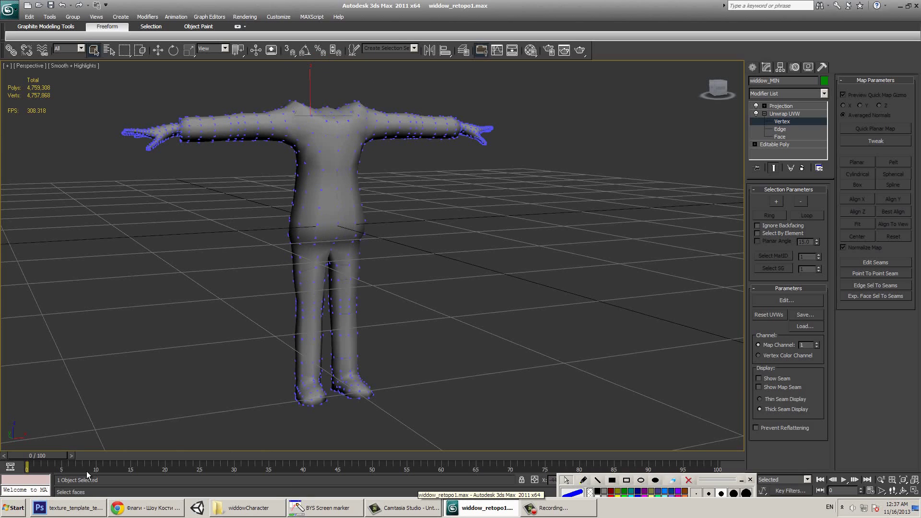
- Return to Photoshop, search the texturePack folder in Explorer for wool, and place the wool_big image below the template layer
click(72, 507)
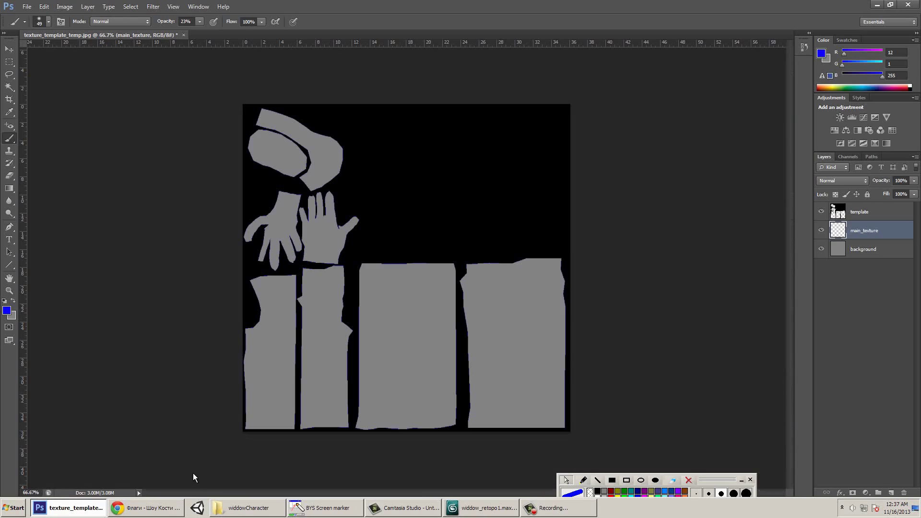
click(230, 509)
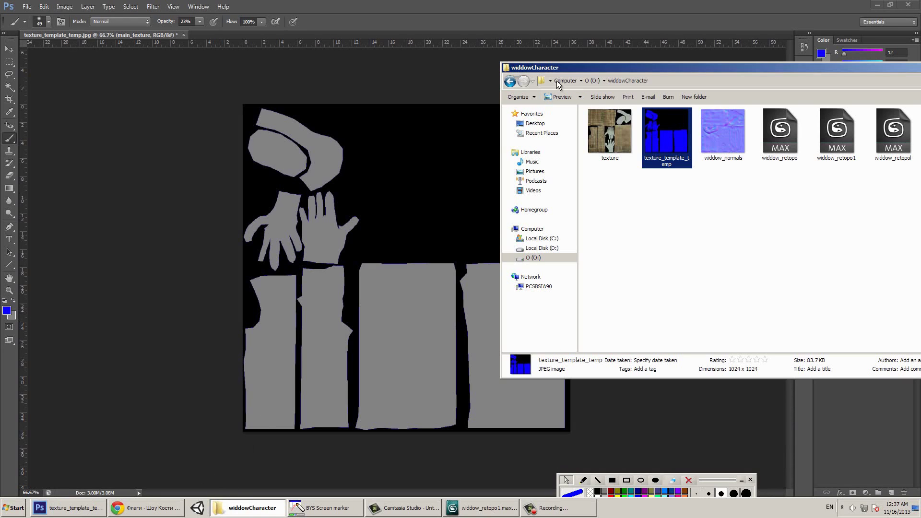
click(591, 80)
double_click(699, 139)
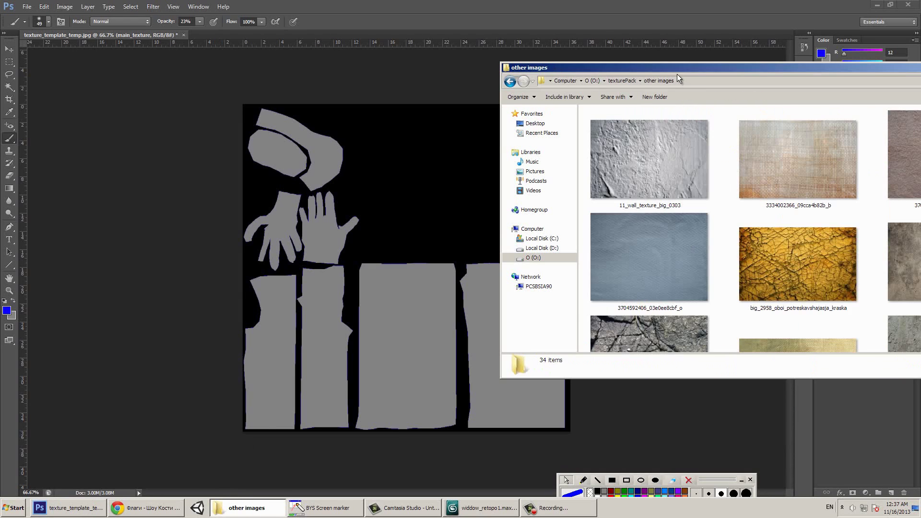
drag(663, 71, 500, 130)
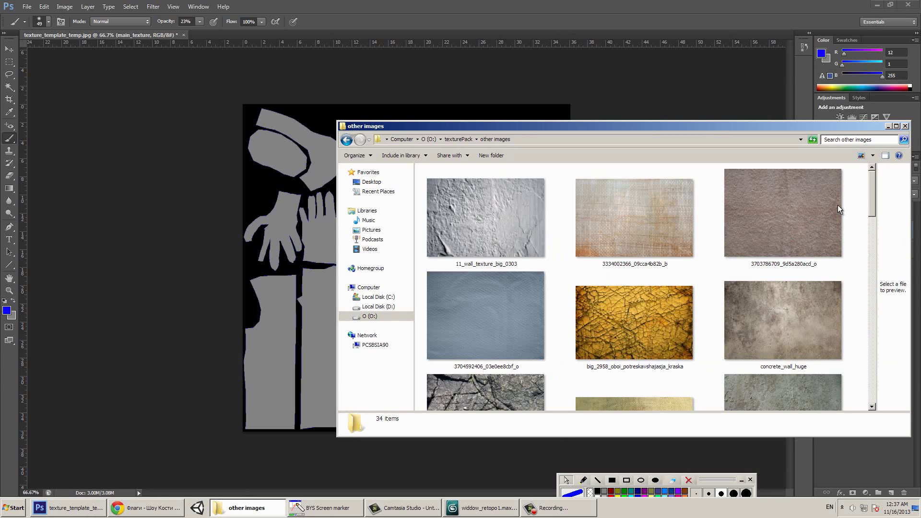
drag(871, 209, 862, 228)
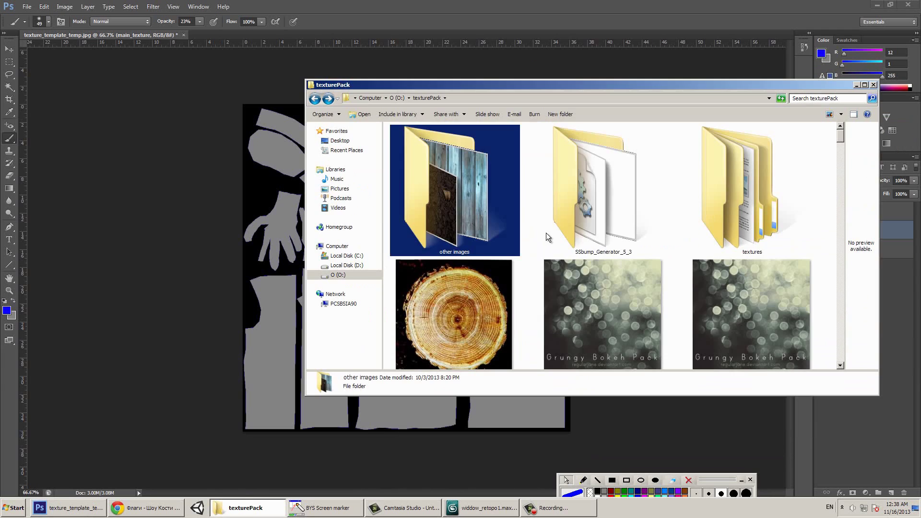
scroll(547, 236, down, 10)
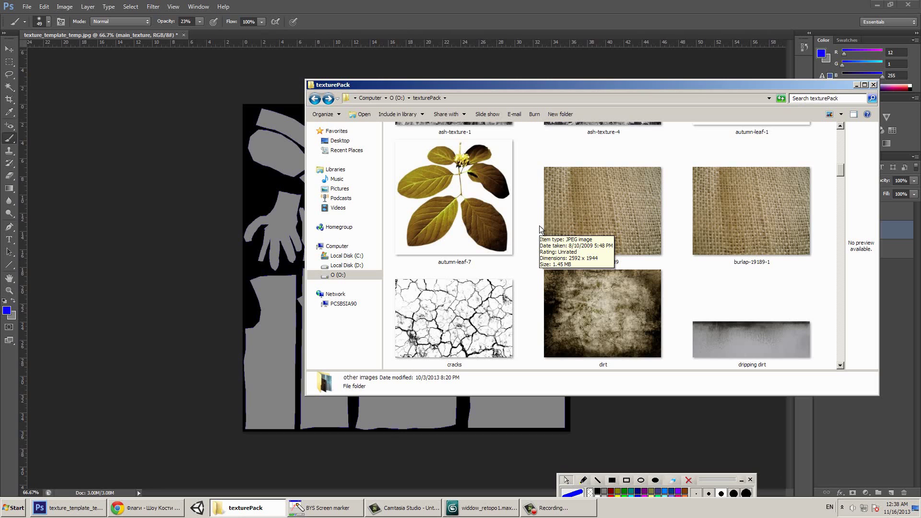
drag(842, 171, 841, 285)
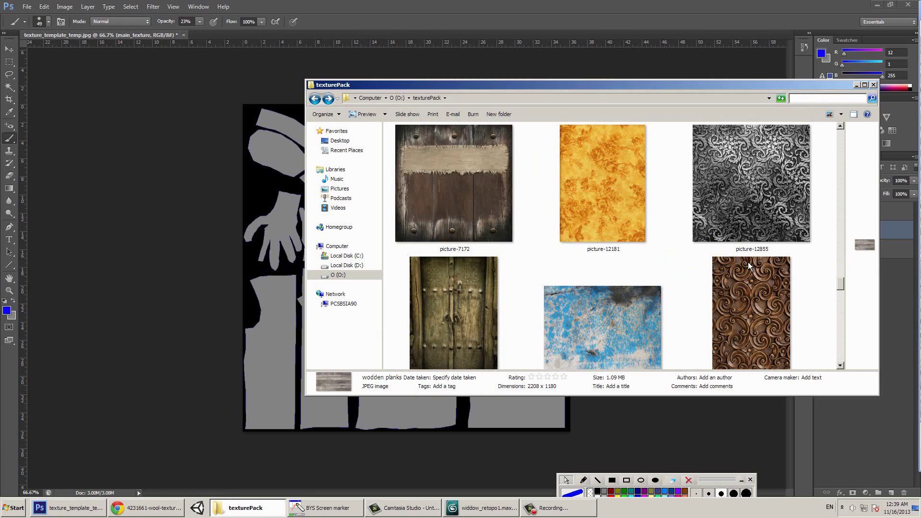
key(ctrl+e)
mouse_move(746, 183)
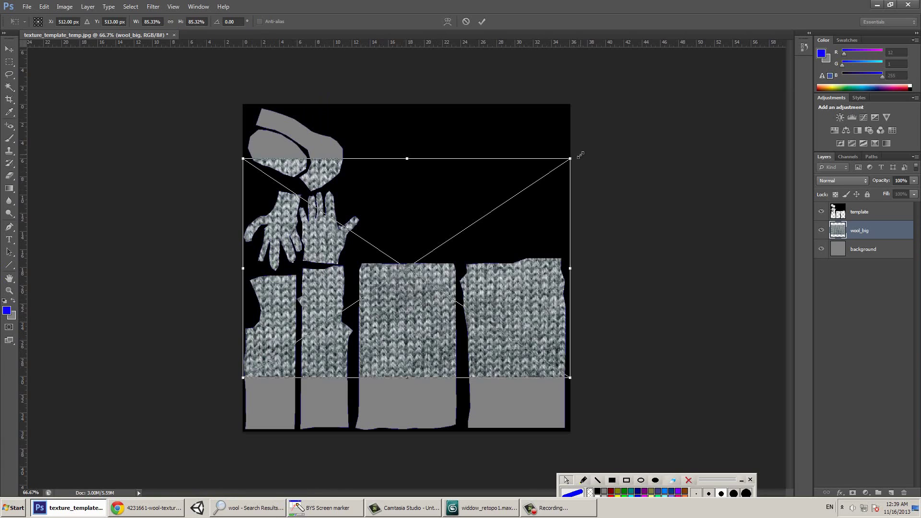
- Scale the placed wool image down over the leftmost tall UV piece and rasterize the wool_big layer
drag(568, 160, 298, 276)
key(ctrl+plus)
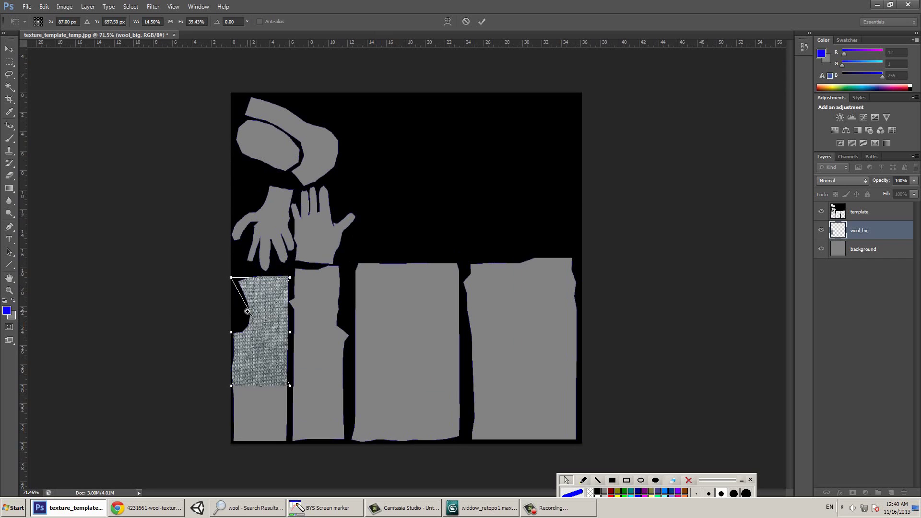
key(ctrl+plus)
key(ctrl+plus)
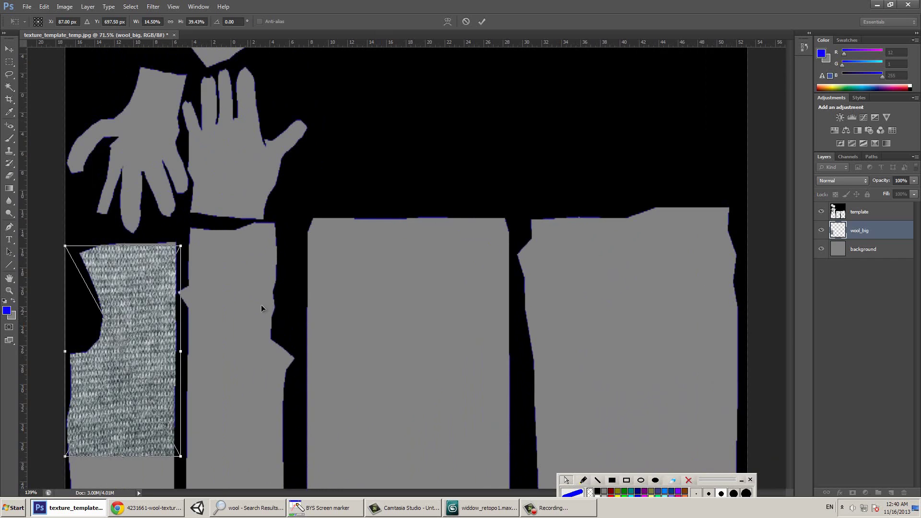
drag(331, 339, 357, 263)
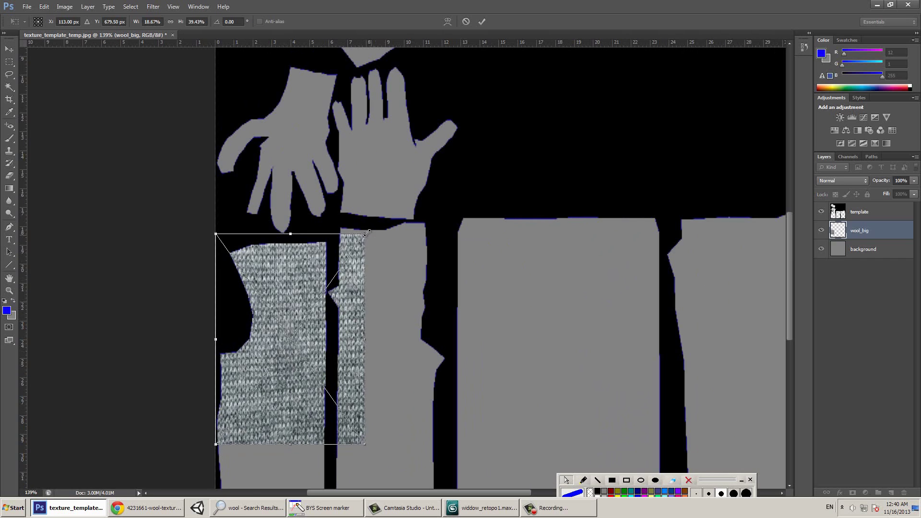
key(Escape)
key(b)
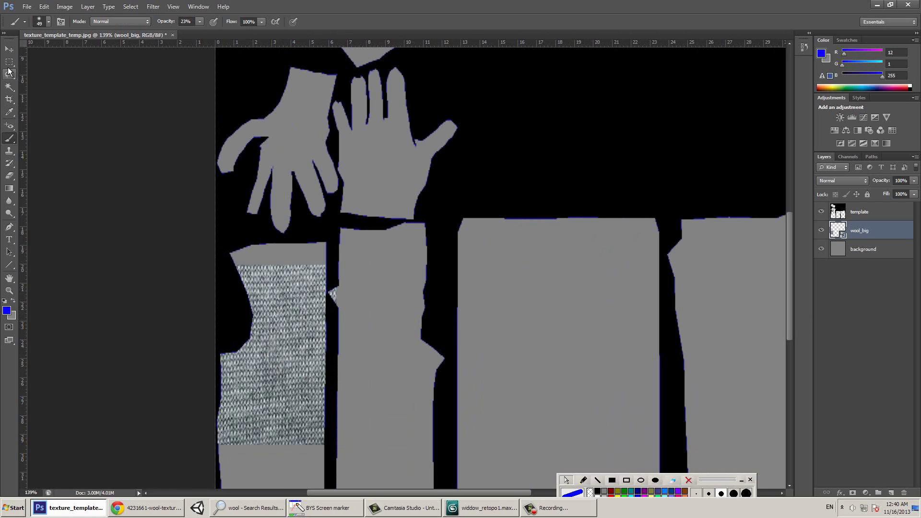
right_click(865, 231)
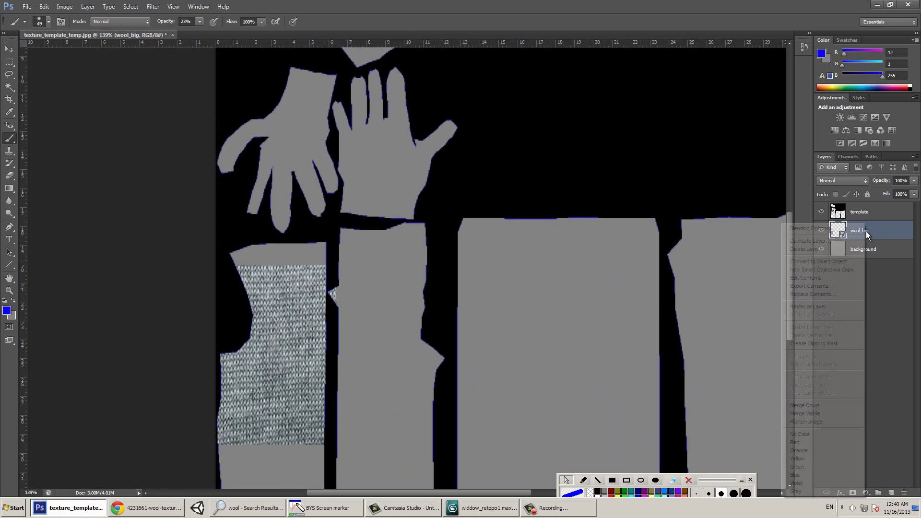
click(833, 309)
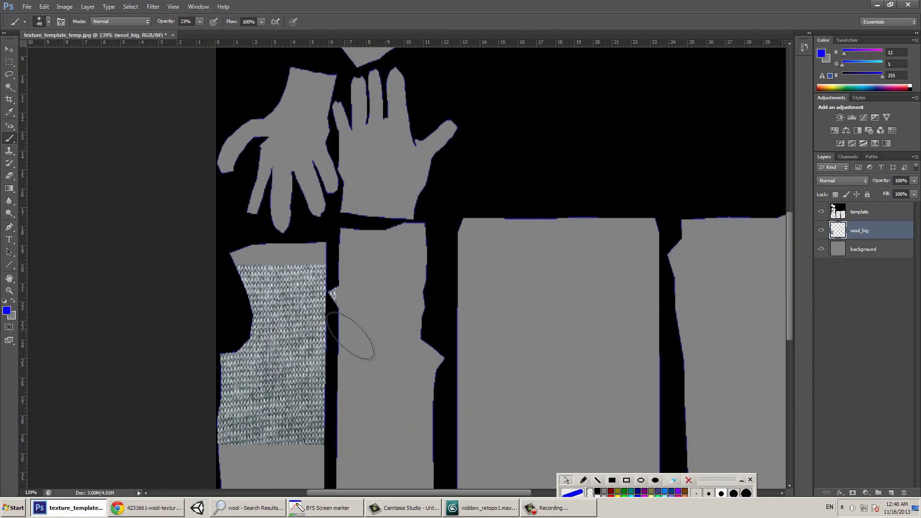
- Move the wool up to the piece's upper edge, cover its lower part with a duplicate, and merge both wool layers
key(v)
drag(279, 351, 279, 325)
scroll(278, 335, down, 5)
key(ctrl+j)
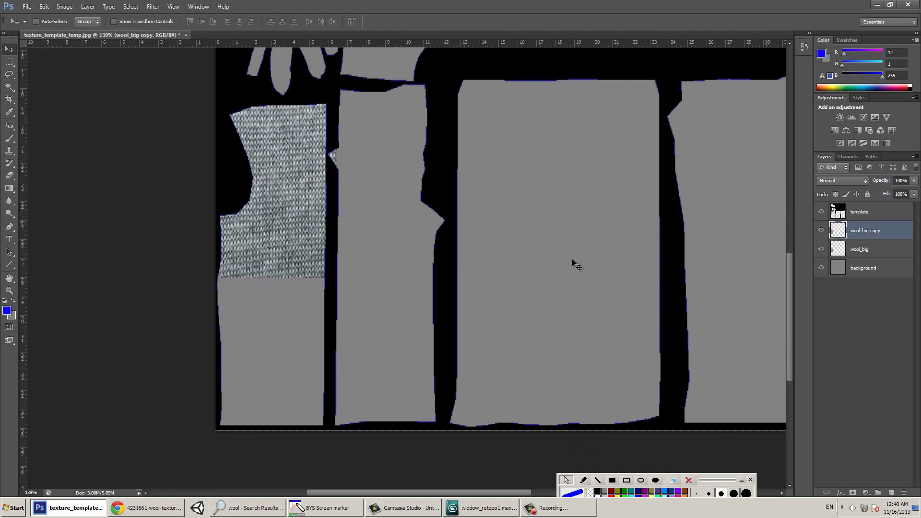
drag(303, 206, 300, 395)
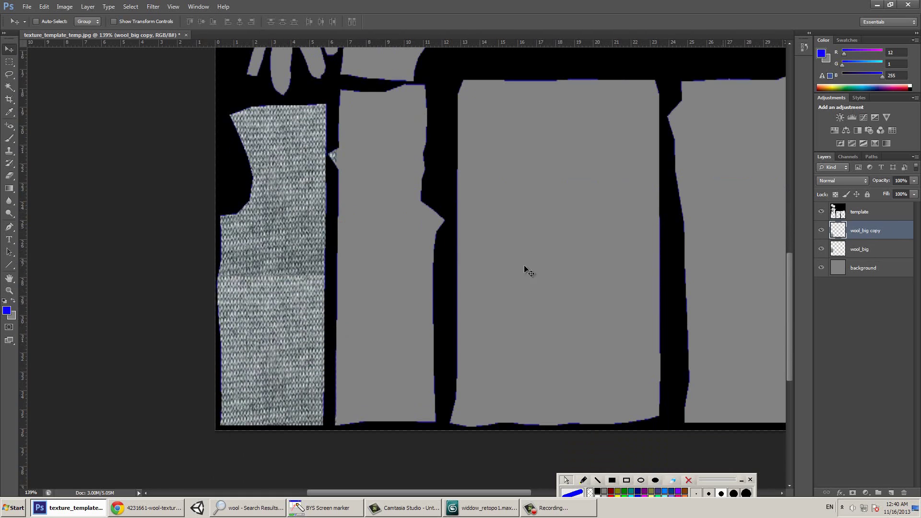
key(ctrl+e)
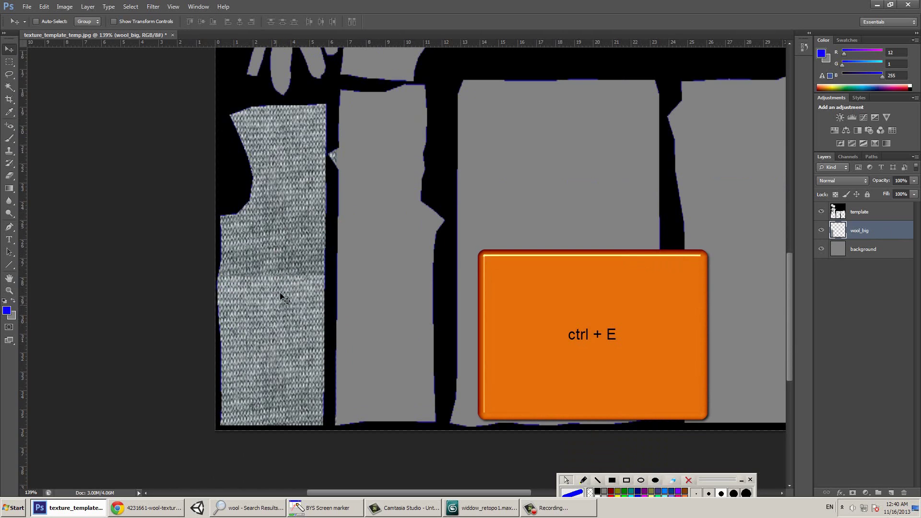
- Clone wool over the horizontal seam between the two merged patches with the Clone Stamp tool
key(s)
alt+scroll(191, 302, down, 1)
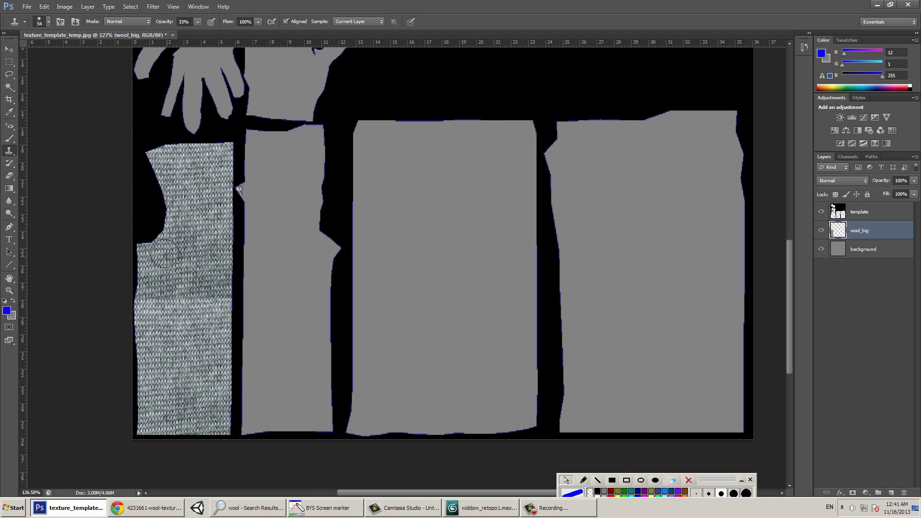
alt+click(180, 295)
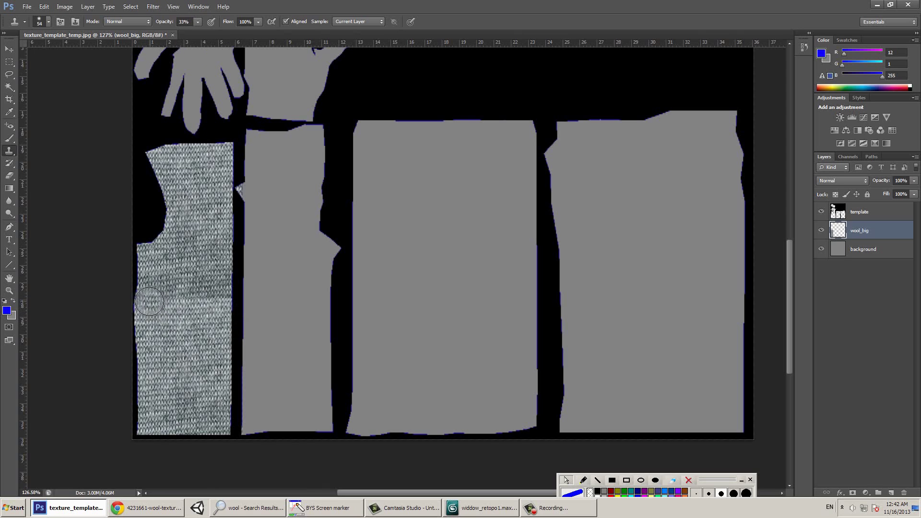
drag(145, 301, 218, 297)
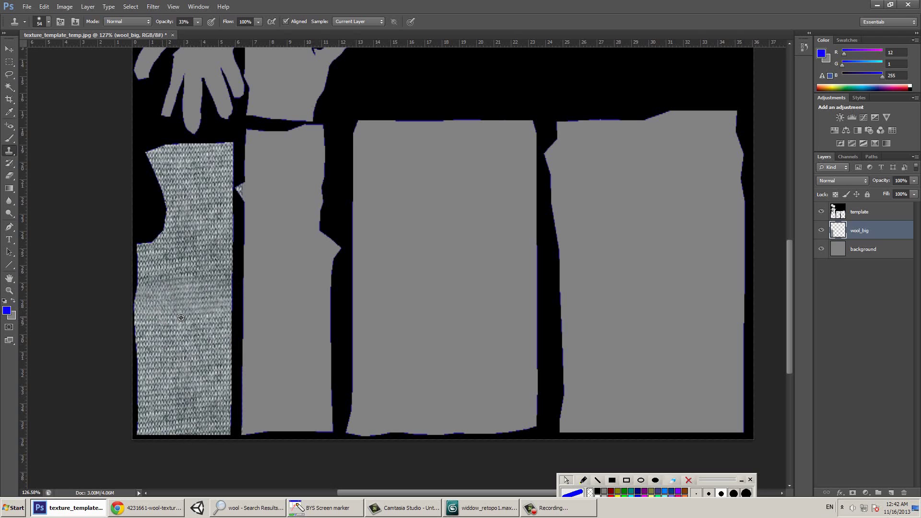
- Blend the horizontal seam on the leftmost wool piece using the Clone Stamp at 14% opacity
alt+scroll(164, 316, up, 2)
alt+scroll(164, 319, up, 2)
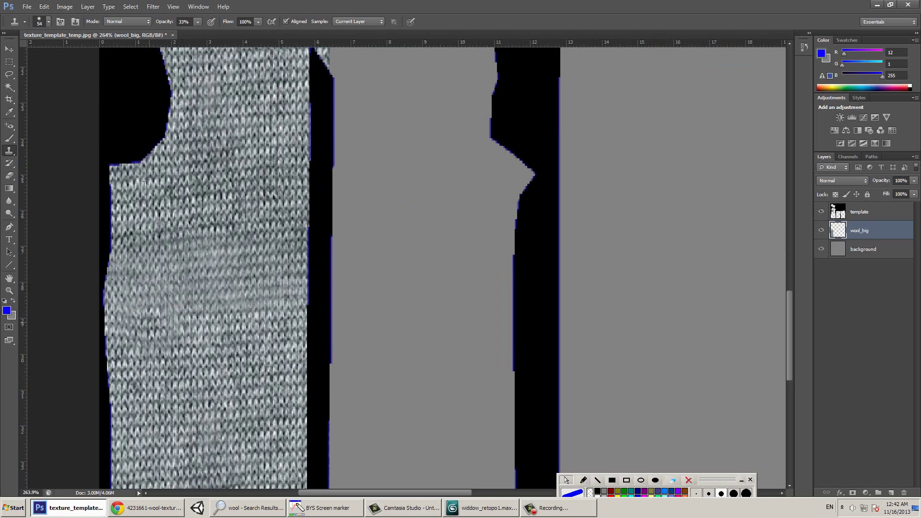
click(139, 129)
key(ctrl+z)
drag(192, 30, 188, 30)
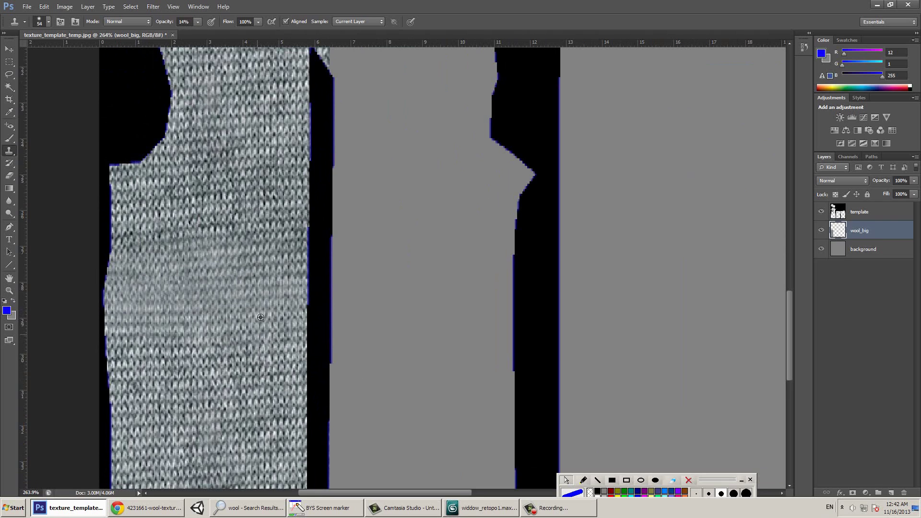
mouse_move(254, 341)
mouse_down()
mouse_move(279, 351)
mouse_move(265, 347)
mouse_up()
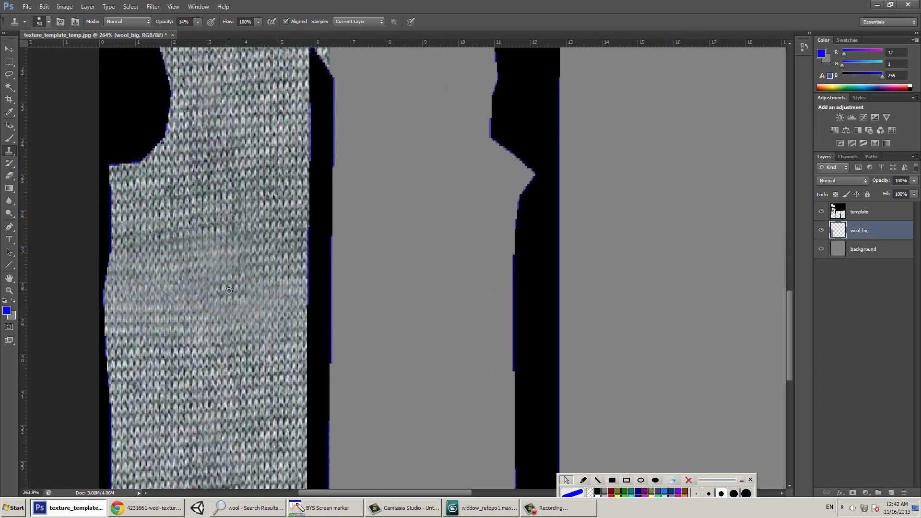
- Raise the Clone Stamp opacity to 100% and clone clean wool over the blurry seam area of the leftmost piece
key(0)
mouse_move(125, 326)
mouse_down()
mouse_move(123, 278)
mouse_move(170, 211)
mouse_move(129, 225)
mouse_move(207, 360)
mouse_up()
key(ctrl+alt+z)
key(ctrl+alt+z)
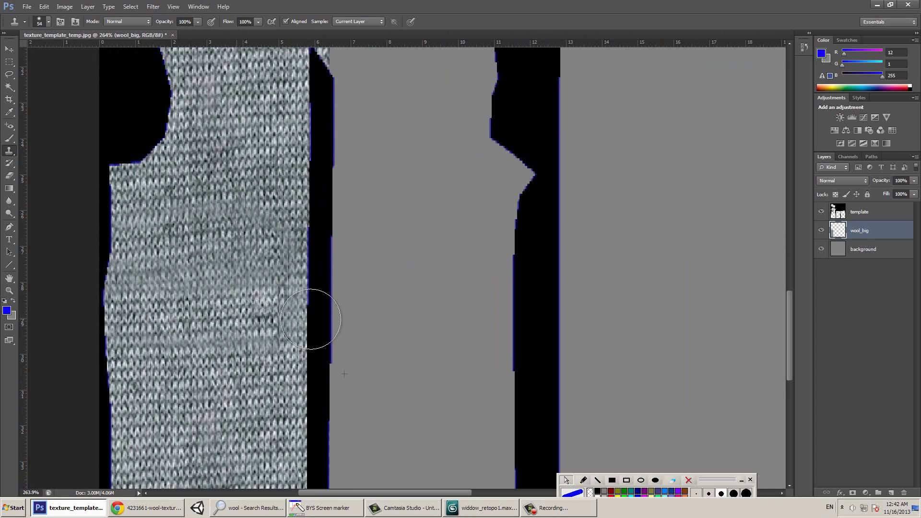
drag(298, 313, 262, 287)
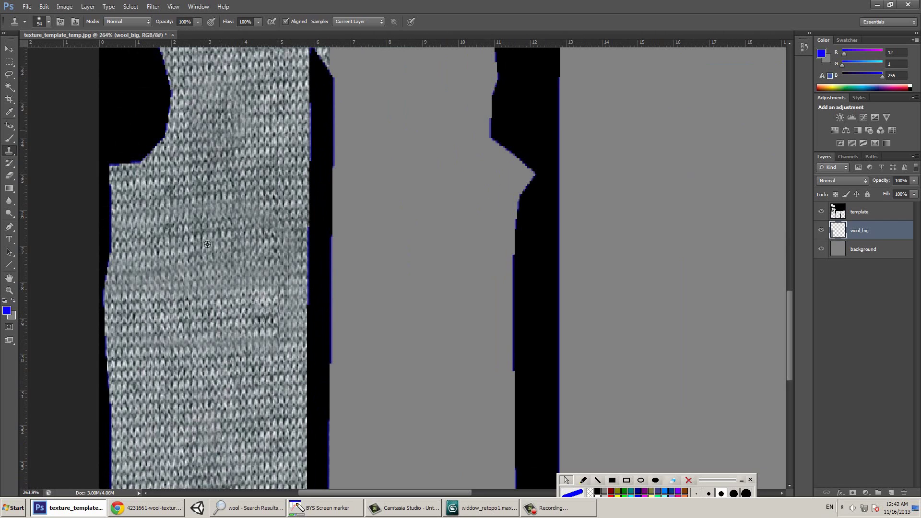
mouse_move(141, 383)
mouse_down()
mouse_move(130, 336)
mouse_move(192, 346)
mouse_move(270, 335)
mouse_move(144, 297)
mouse_move(153, 297)
mouse_move(139, 283)
mouse_move(167, 374)
mouse_move(134, 297)
mouse_move(206, 288)
mouse_move(243, 304)
mouse_move(235, 316)
mouse_move(247, 300)
mouse_move(220, 222)
mouse_move(290, 236)
mouse_up()
alt+scroll(291, 237, down, 5)
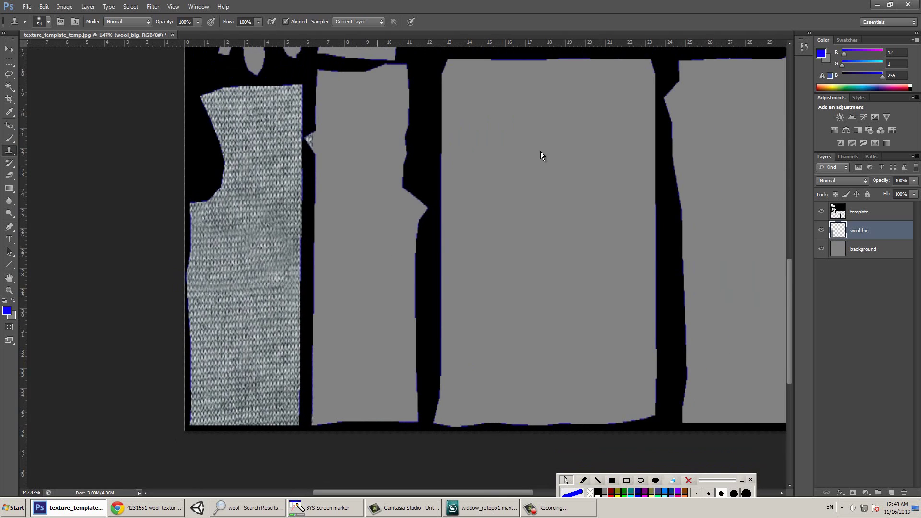
- Stretch the wool_big layer horizontally so the knit extends onto the second tall UV piece
right_click(856, 194)
click(846, 331)
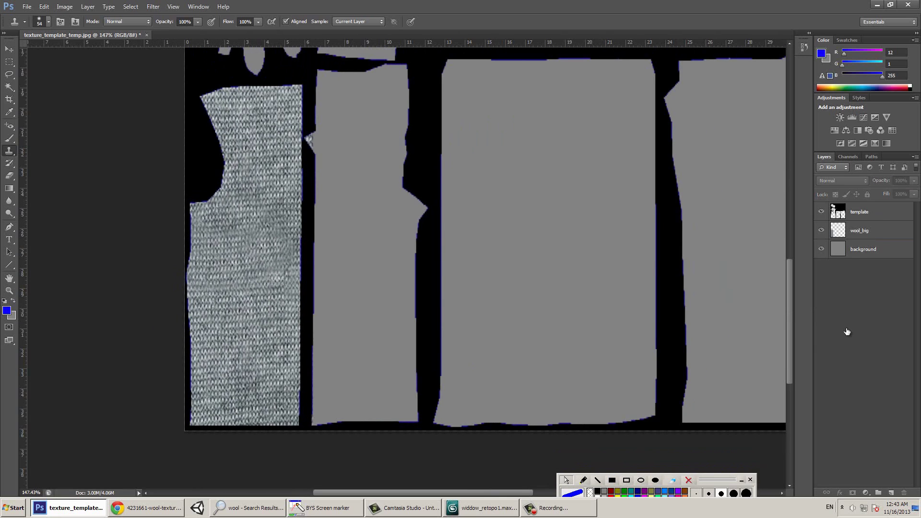
click(861, 231)
key(ctrl+t)
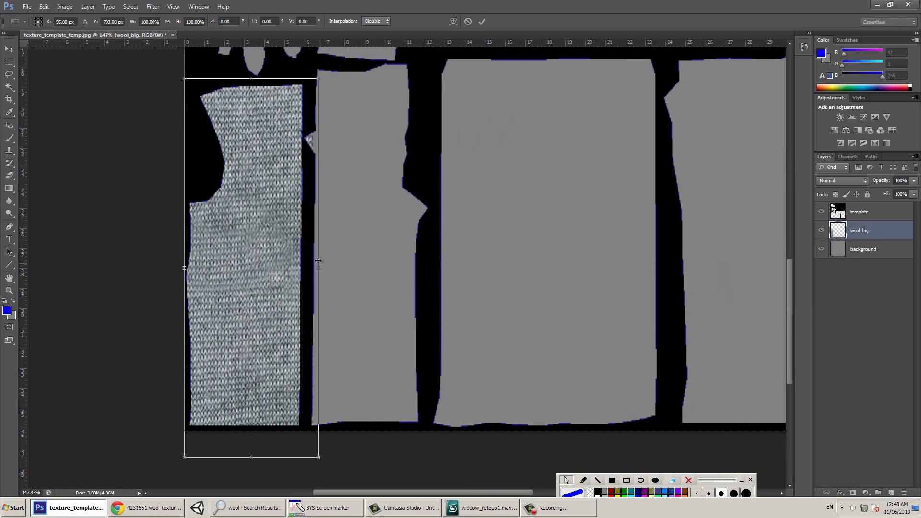
drag(325, 264, 382, 264)
key(Escape)
key(s)
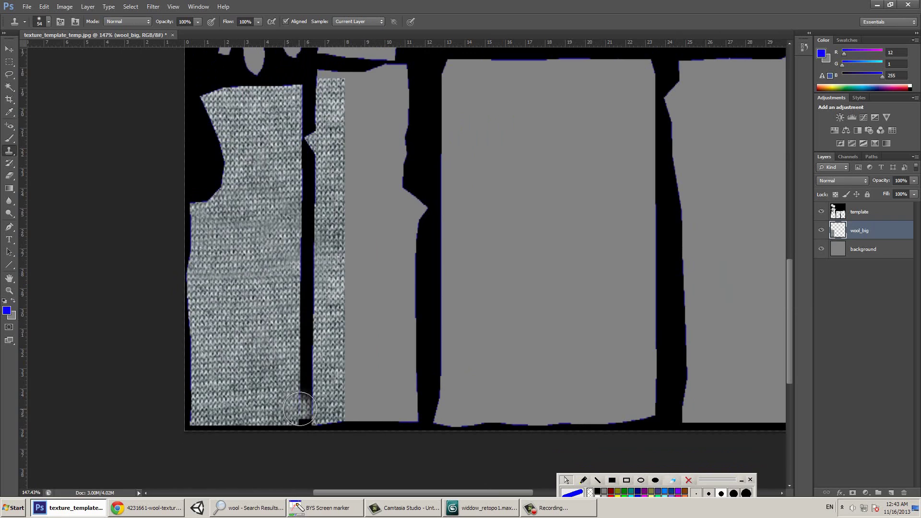
- Erase most of the excess wool over the second tall piece with a hard round 59 px eraser at 100% opacity
key(e)
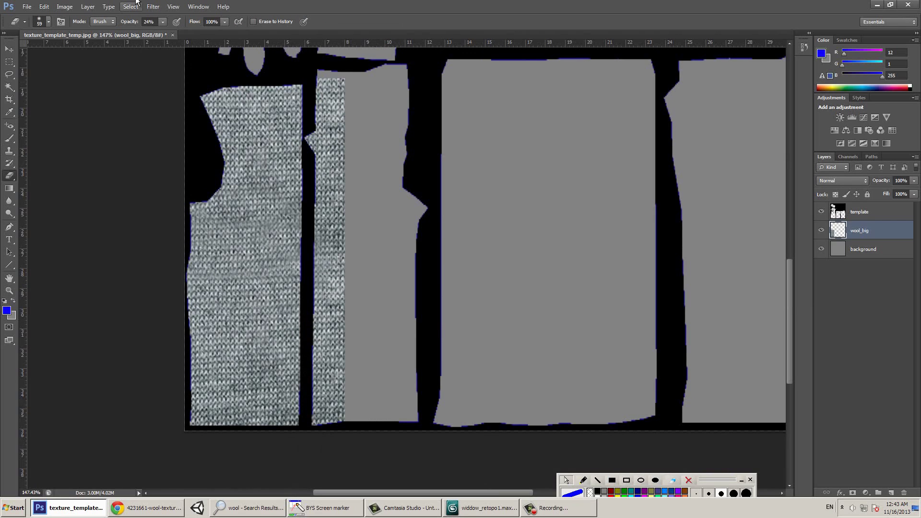
click(163, 22)
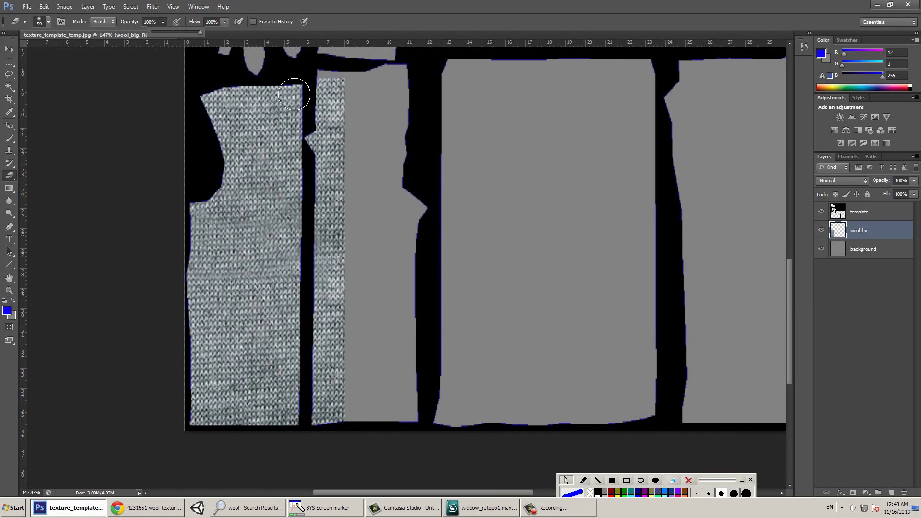
key(0)
right_click(437, 161)
click(465, 228)
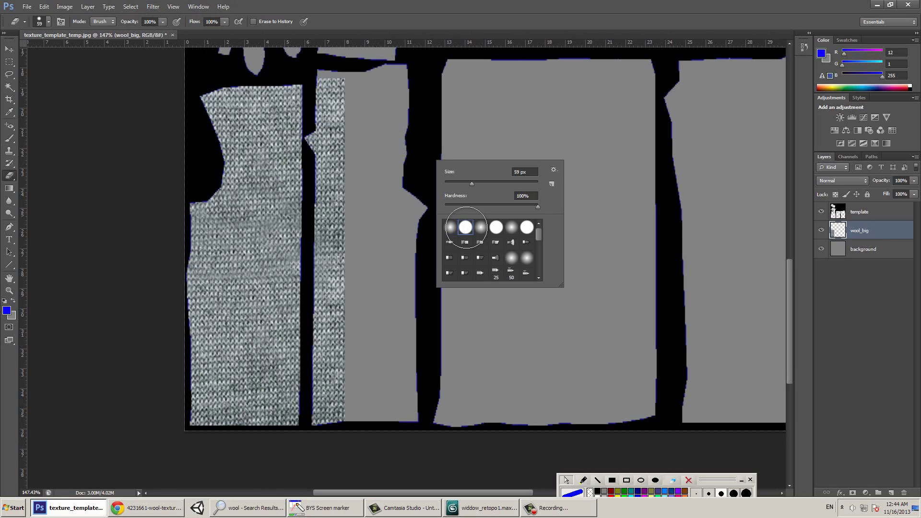
key(Return)
mouse_move(345, 210)
mouse_down()
mouse_move(350, 350)
mouse_move(335, 432)
mouse_move(329, 343)
mouse_move(350, 112)
mouse_up()
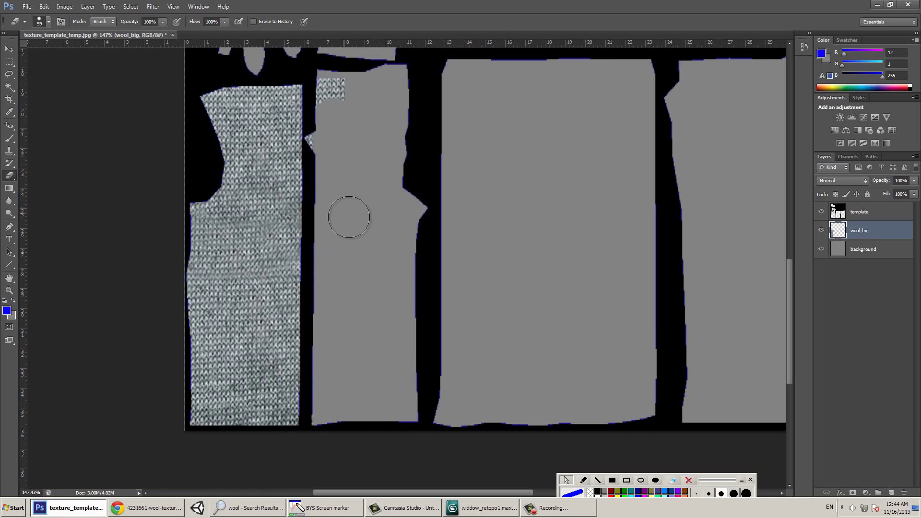
- Reduce the eraser size to 24 px and erase the leftover wool from the second piece's upper part and side notch
key(bracketright)
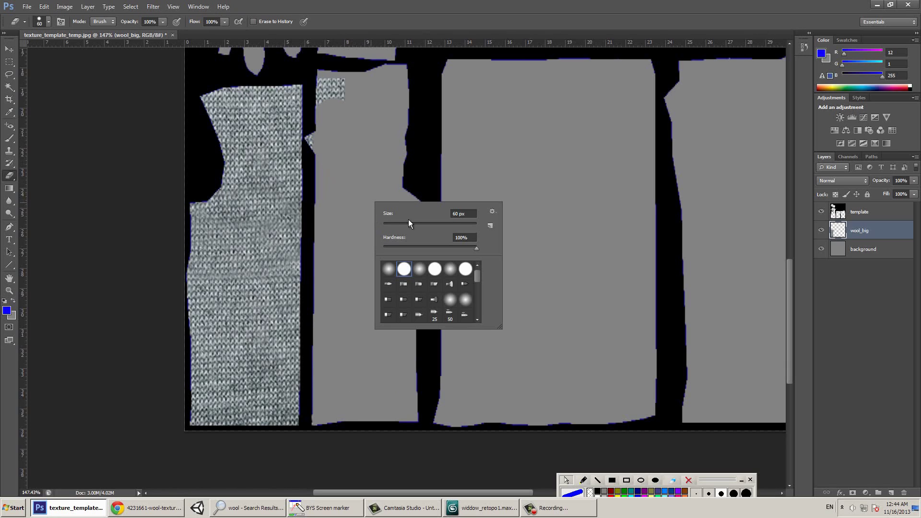
drag(410, 223, 394, 224)
mouse_move(339, 83)
mouse_down()
mouse_move(323, 82)
mouse_move(311, 142)
mouse_up()
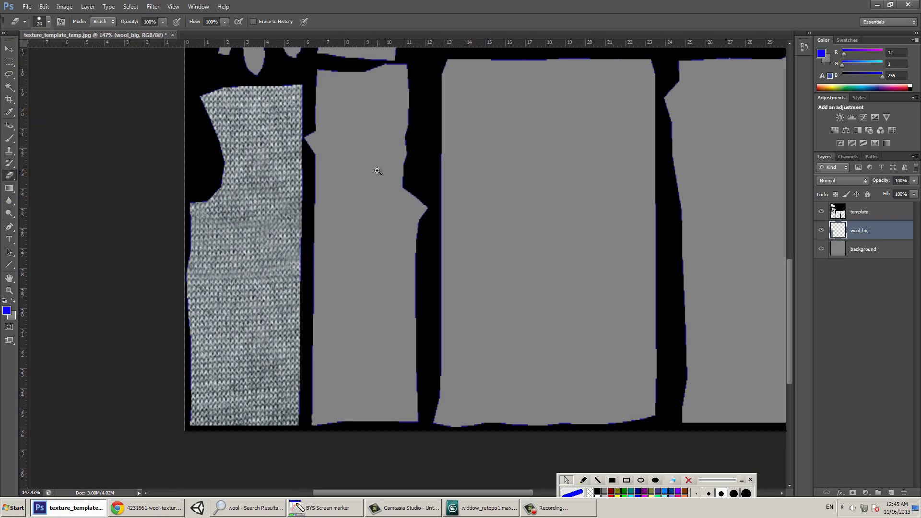
- Duplicate the wool_big layer, move the copy over the second tall piece and scale its height to 95.91%
ctrl+drag(378, 170, 353, 168)
key(ctrl+j)
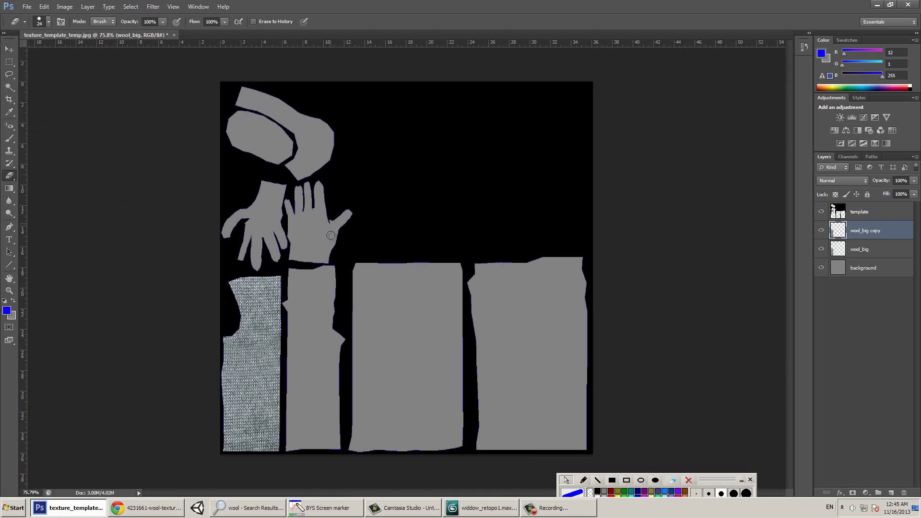
key(v)
mouse_move(263, 342)
mouse_down()
mouse_move(261, 354)
mouse_move(319, 354)
mouse_up()
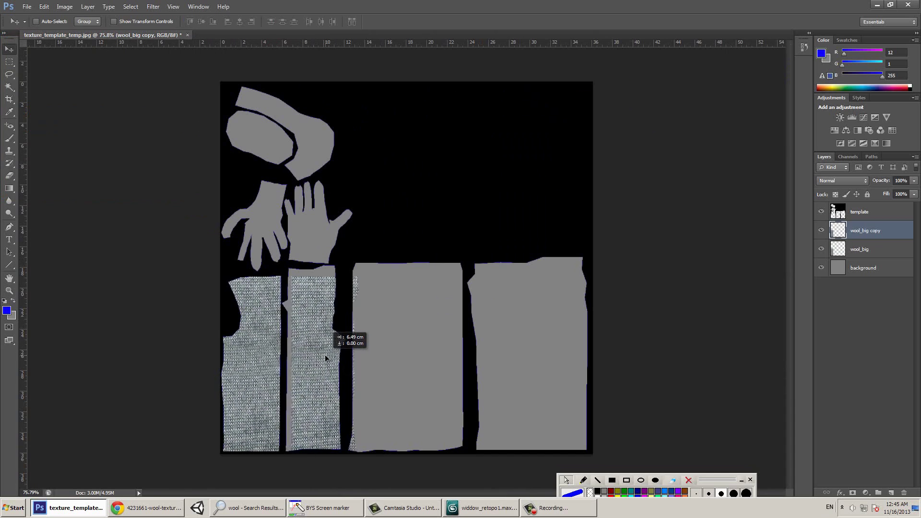
key(ctrl+t)
alt+scroll(319, 328, up, 5)
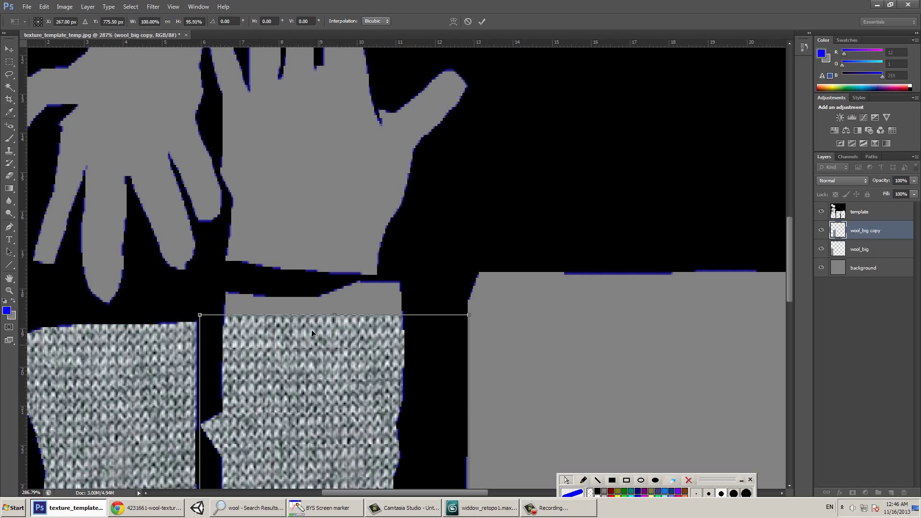
key(Return)
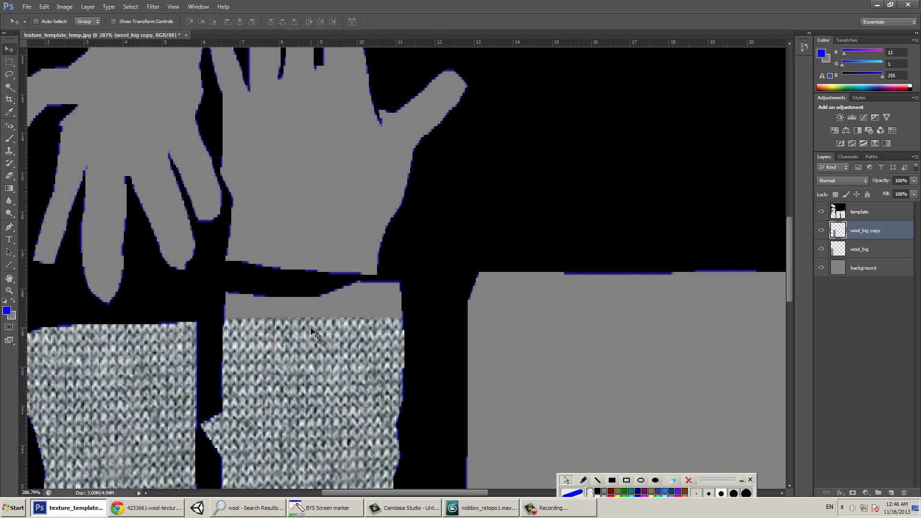
- Clone wool over the uncovered upper strip of the second tall piece with the Clone Stamp
key(s)
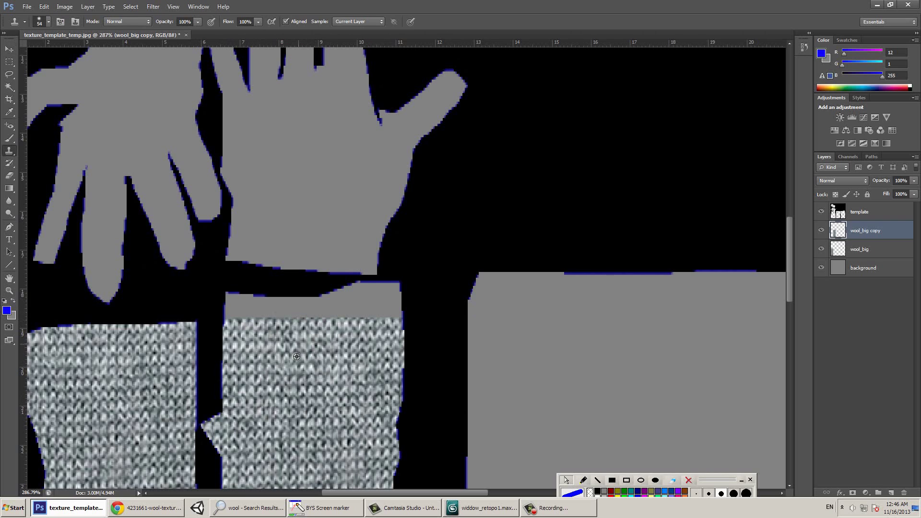
alt+click(271, 360)
mouse_move(226, 301)
mouse_down()
mouse_move(231, 312)
mouse_move(298, 298)
mouse_move(411, 308)
mouse_up()
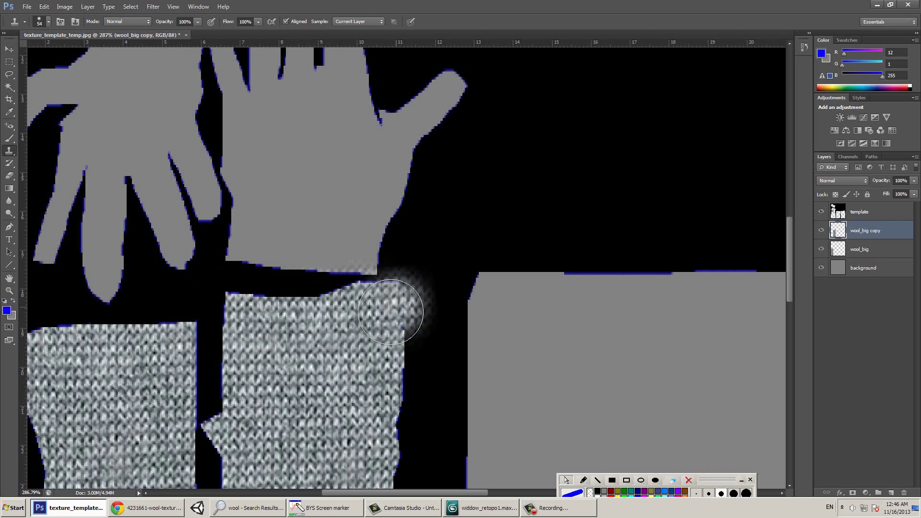
- Duplicate the wool_big copy layer and place the new copy over the right half of the third UV piece
key(ctrl+0)
mouse_move(528, 291)
mouse_down()
mouse_move(503, 338)
mouse_move(494, 331)
mouse_move(528, 287)
mouse_up()
key(ctrl+j)
key(v)
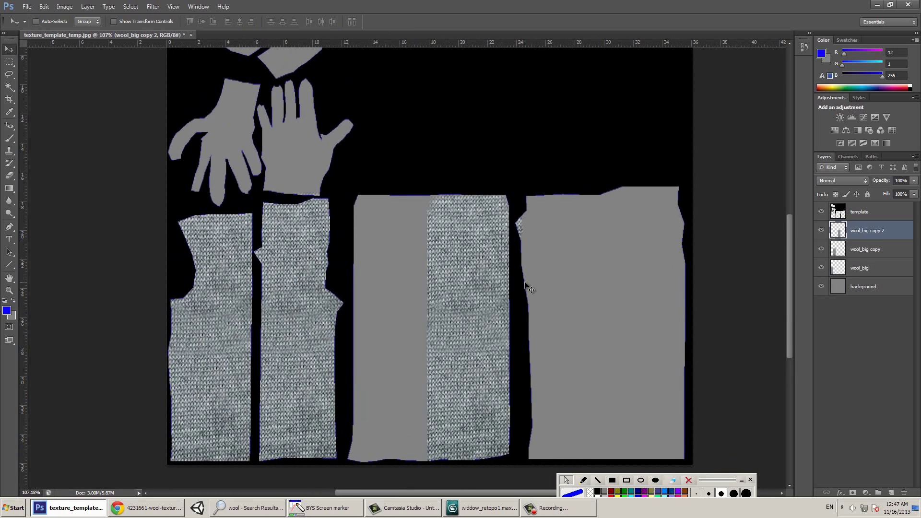
- Duplicate the wool on the third piece, flip it horizontally and move it over the piece's left half
key(ctrl+j)
key(ctrl+t)
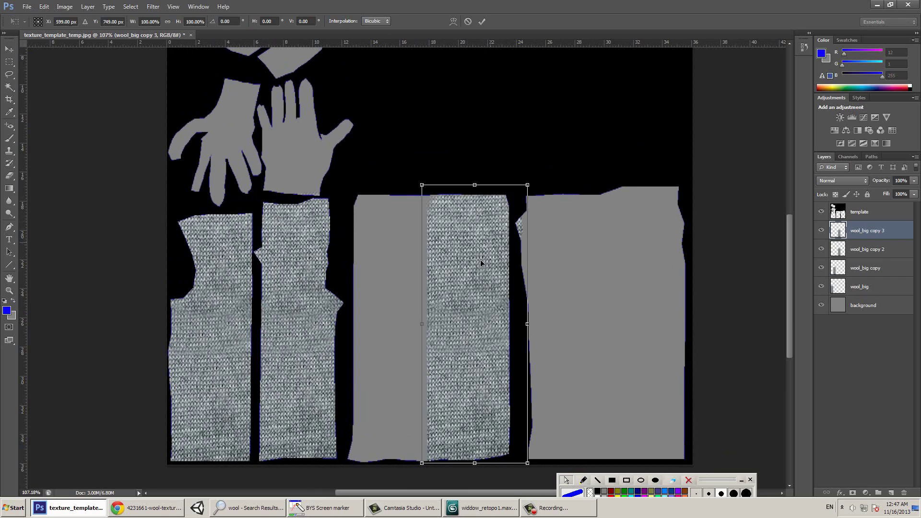
right_click(467, 315)
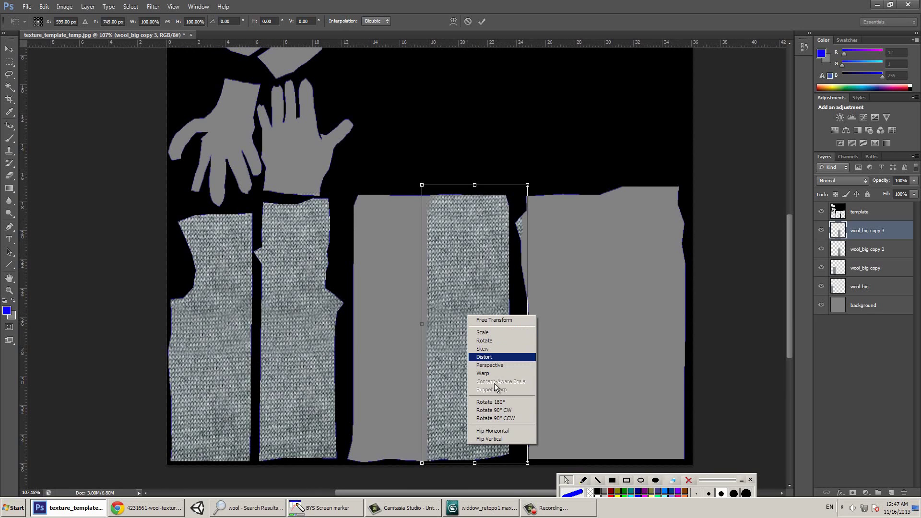
click(499, 431)
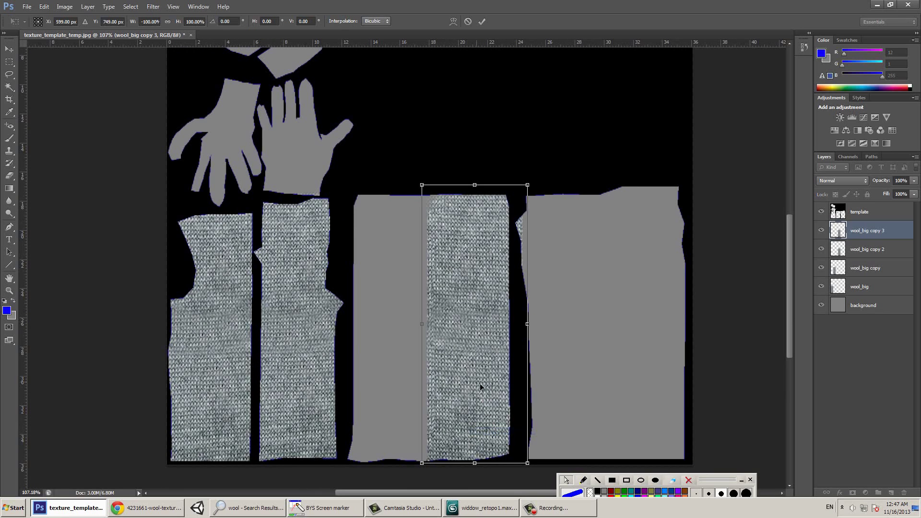
key(Return)
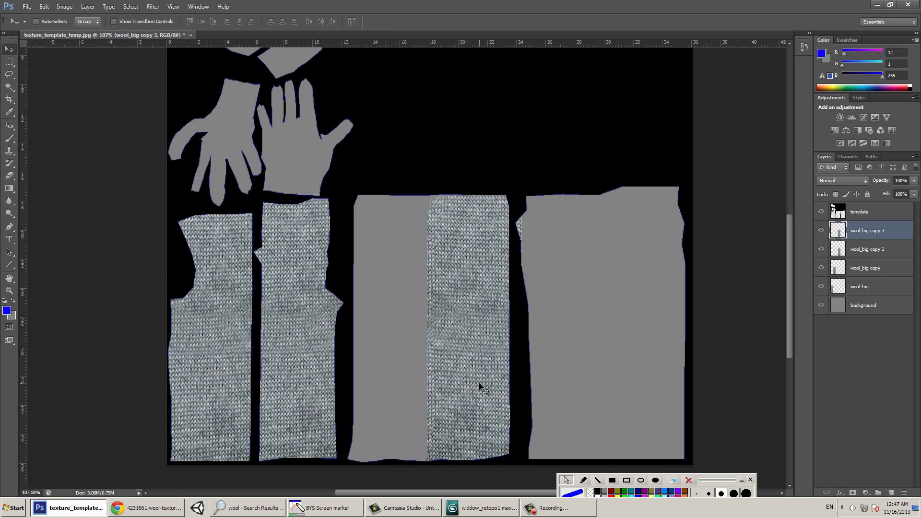
drag(491, 359, 397, 348)
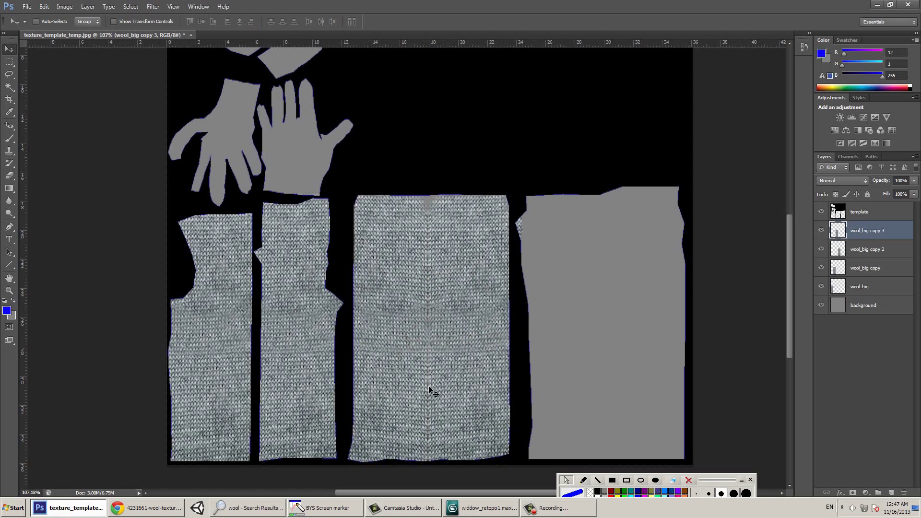
alt+scroll(440, 372, up, 3)
mouse_move(345, 240)
mouse_down()
mouse_move(366, 213)
mouse_move(382, 268)
mouse_up()
drag(505, 239, 504, 259)
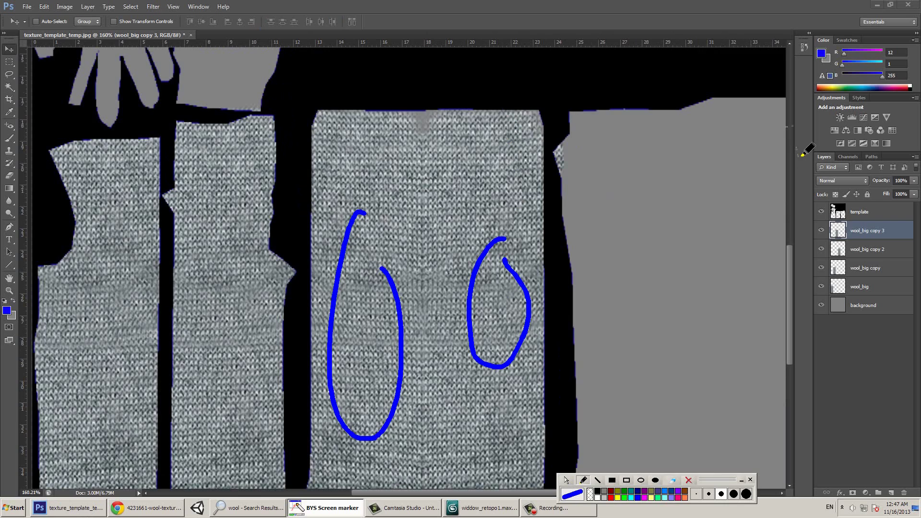
click(366, 345)
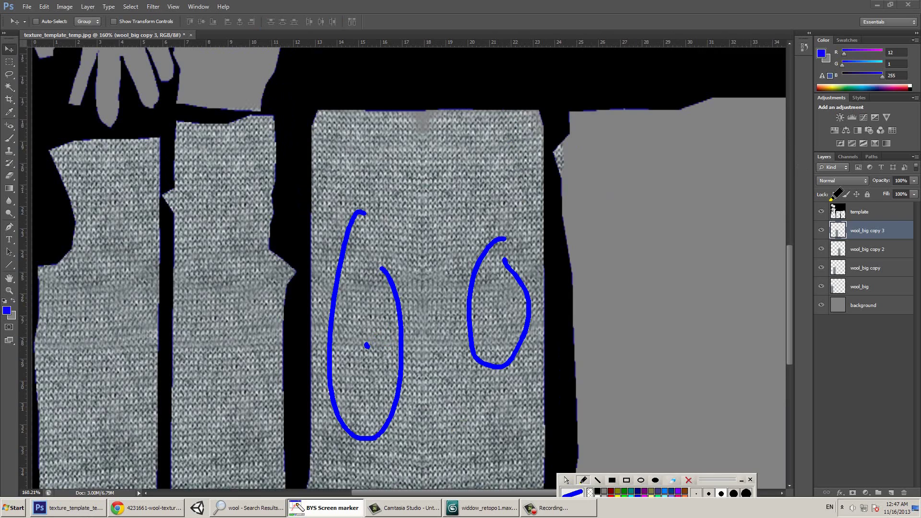
drag(862, 231, 872, 237)
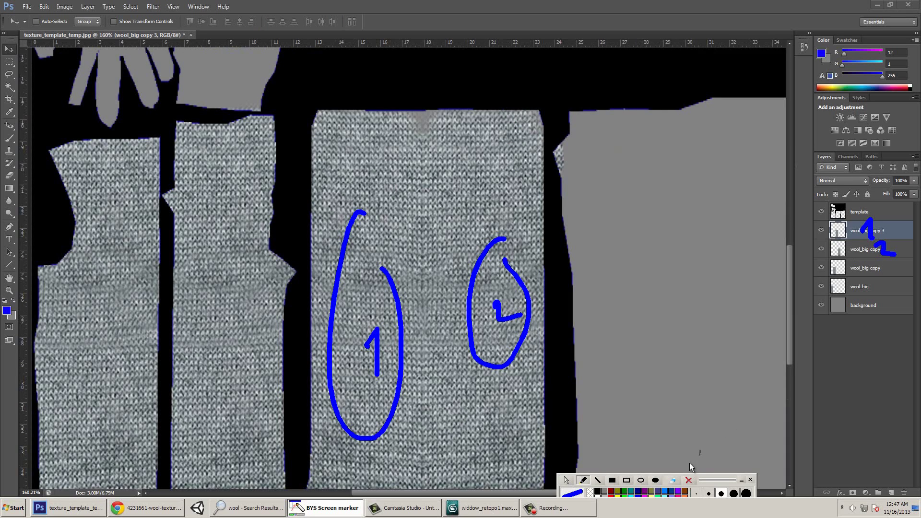
click(688, 479)
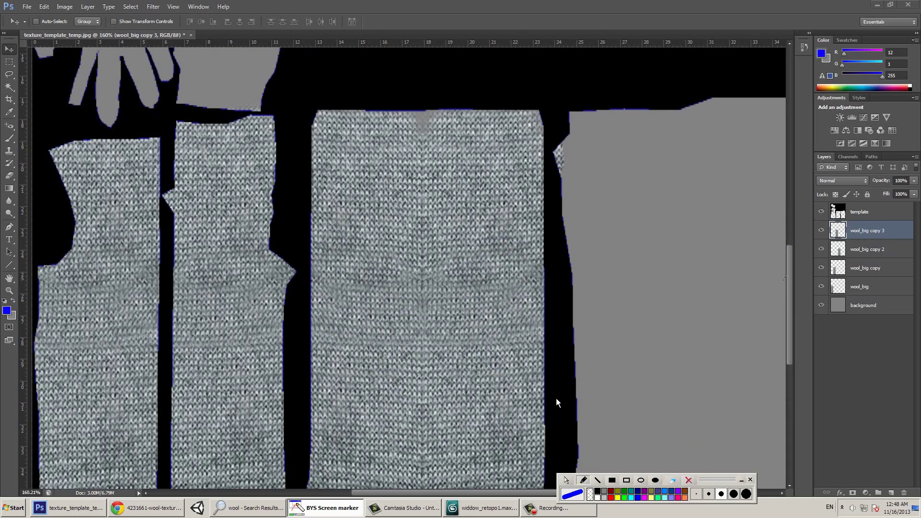
- Merge the wool_big copy 3 layer down into wool_big copy 2
click(566, 479)
mouse_move(532, 311)
mouse_down()
mouse_move(551, 287)
mouse_move(549, 253)
mouse_move(540, 273)
mouse_up()
key(Delete)
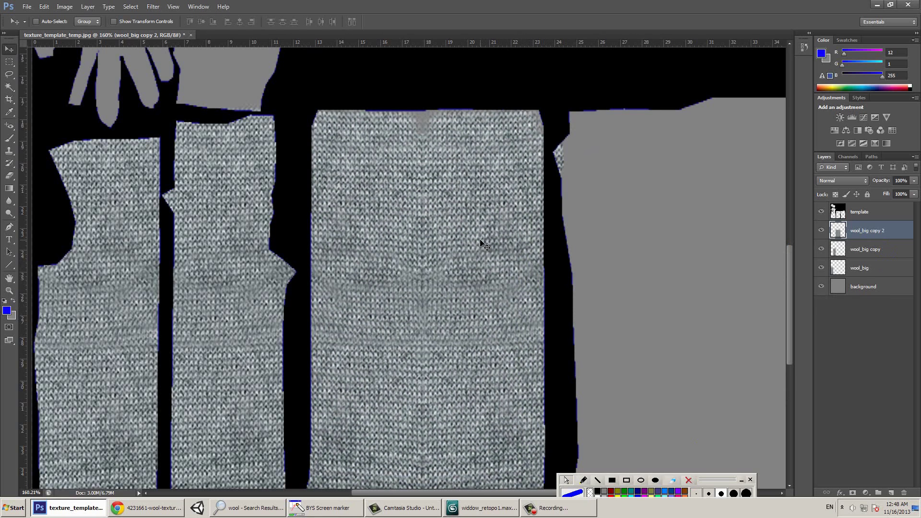
- Clone wool over the bare patch at the third piece's upper edge and along its centre seam with the Clone Stamp
key(s)
alt+click(357, 206)
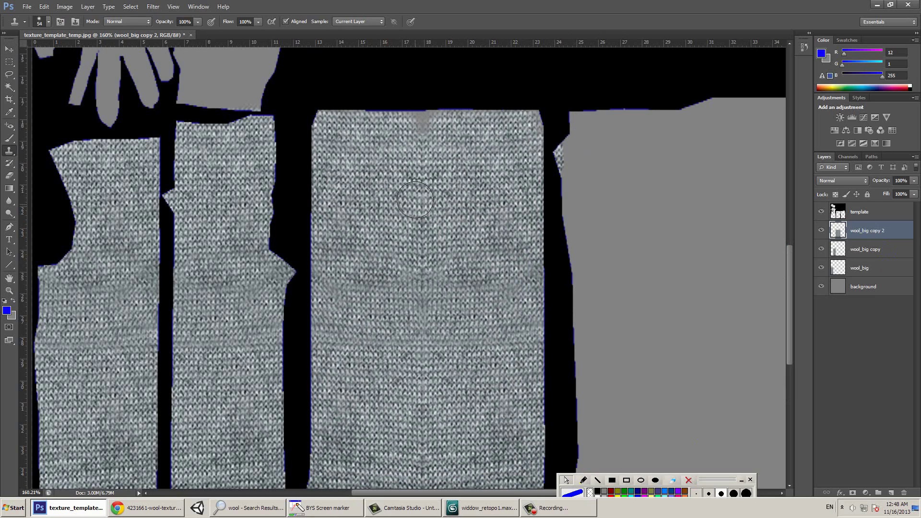
drag(419, 170, 420, 123)
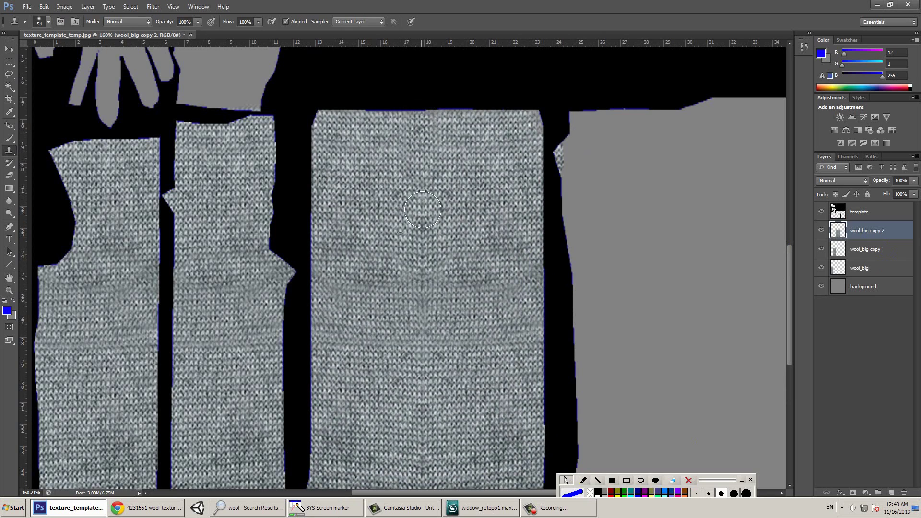
alt+click(420, 282)
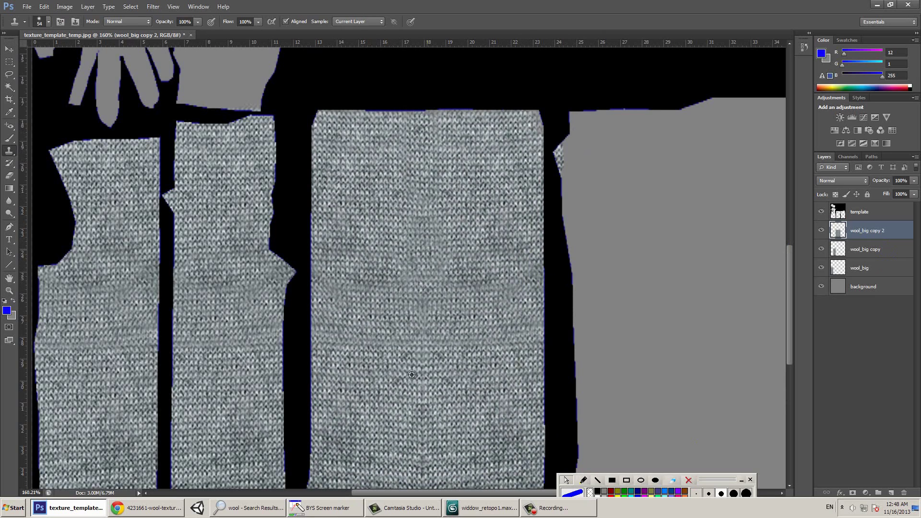
mouse_move(398, 384)
mouse_down()
mouse_move(421, 318)
mouse_move(417, 431)
mouse_up()
scroll(379, 405, down, 2)
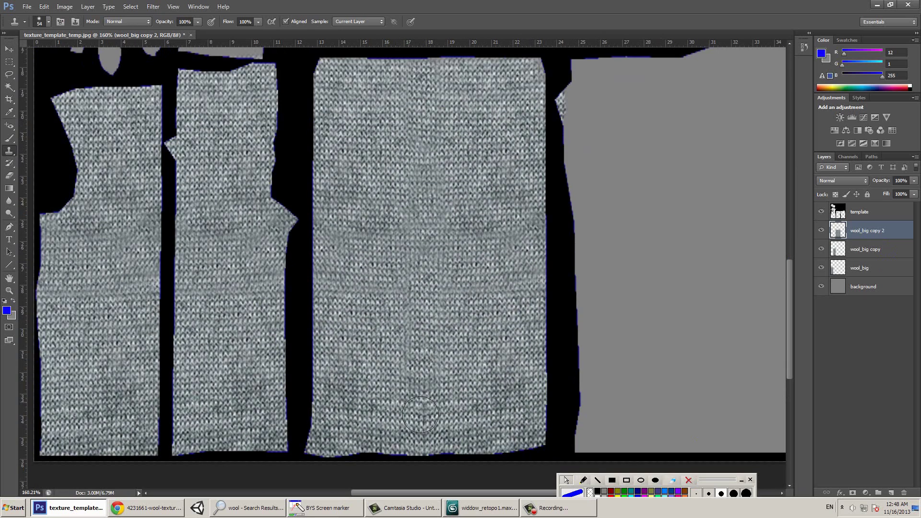
- Set the Clone Stamp opacity to 81% and clone wool across the middle of the third piece to blend its mirrored halves
key(8)
key(1)
alt+click(376, 302)
mouse_move(379, 307)
mouse_down()
mouse_move(403, 307)
mouse_move(413, 238)
mouse_move(471, 311)
mouse_up()
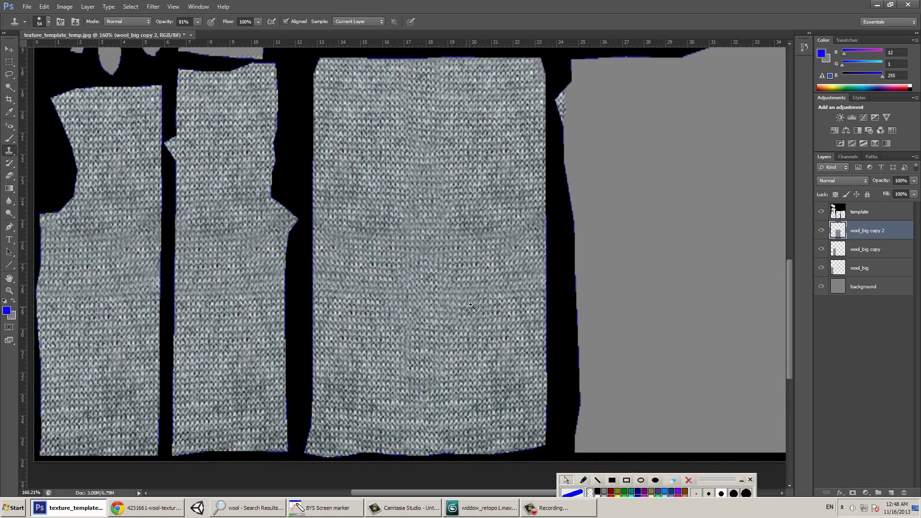
alt+scroll(468, 307, down, 3)
alt+scroll(456, 302, up, 3)
alt+scroll(454, 279, down, 1)
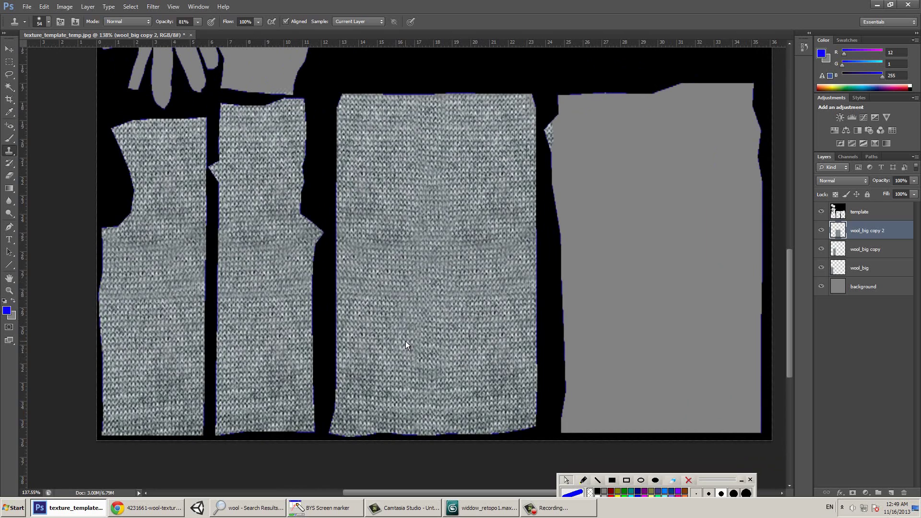
- Switch to 3ds Max and render the body's UV template from the UV editor with visible edges enabled
click(465, 509)
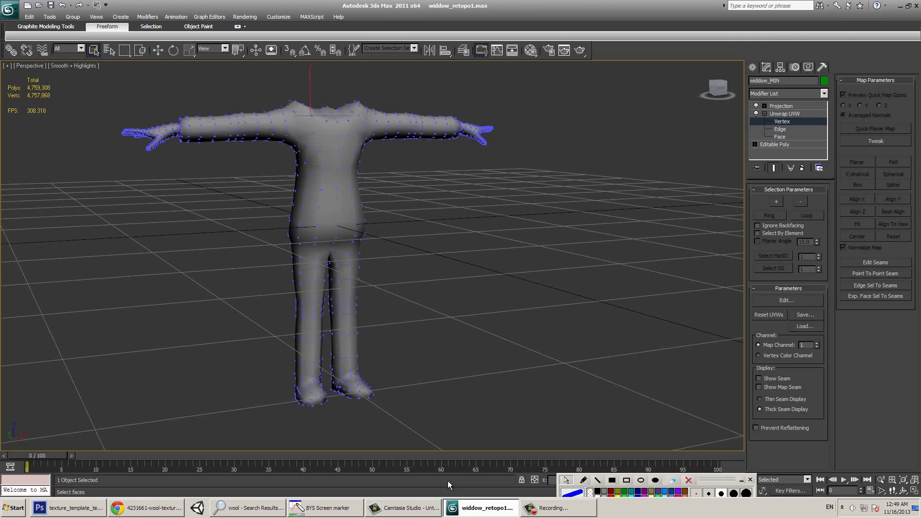
click(763, 300)
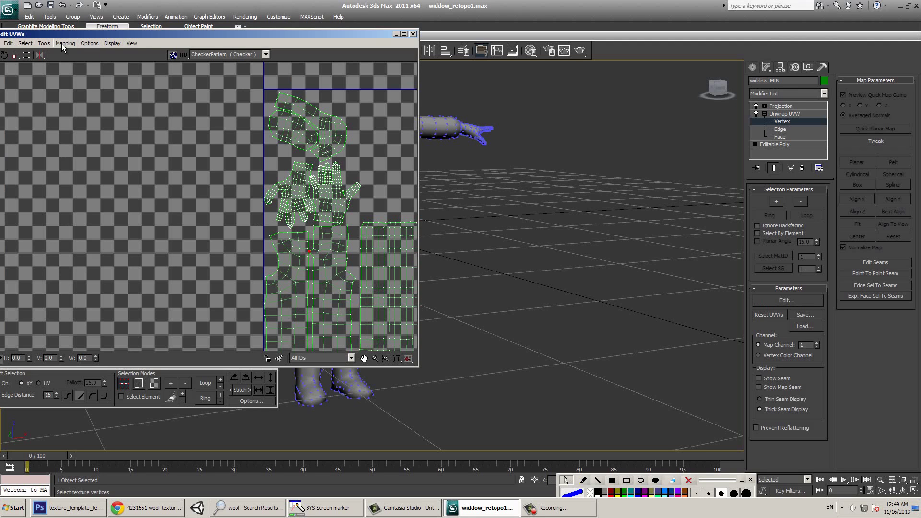
click(62, 44)
click(73, 185)
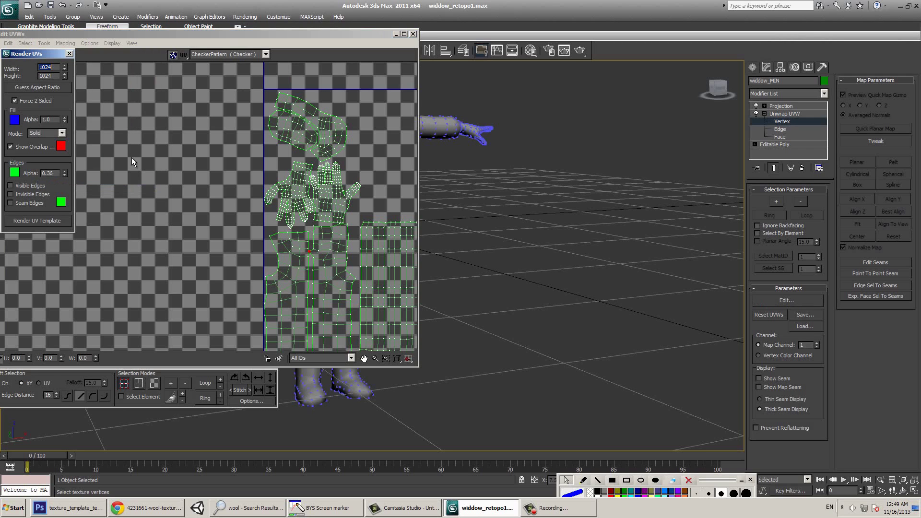
click(29, 186)
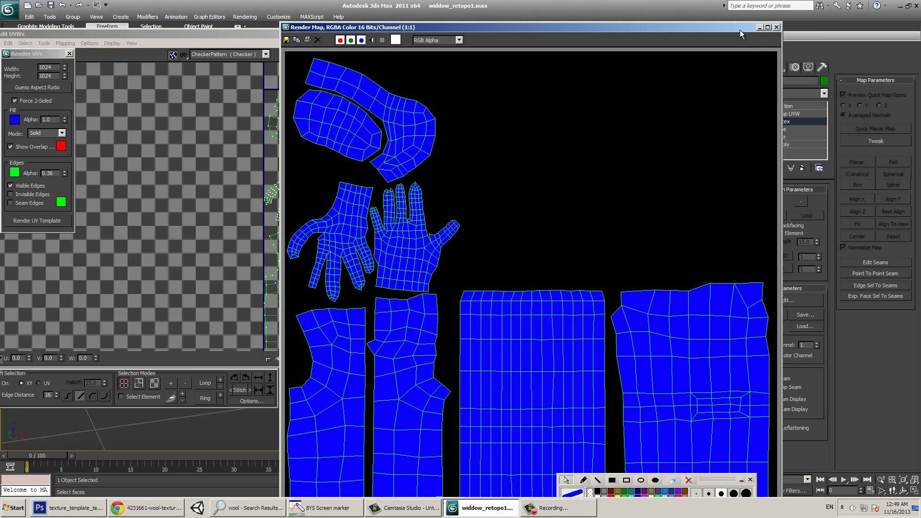
- Save the rendered UV template over texture_template_temp in the widdowCharacter folder
drag(739, 30, 740, 9)
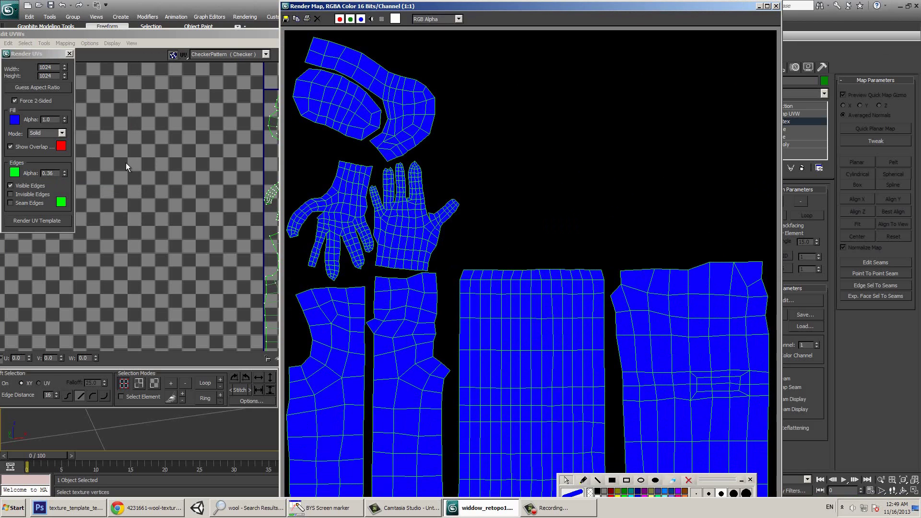
click(285, 20)
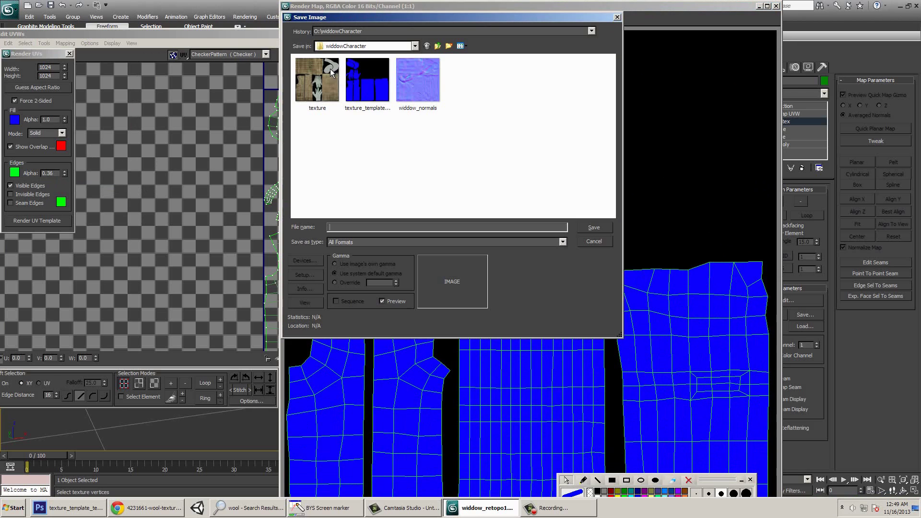
click(356, 85)
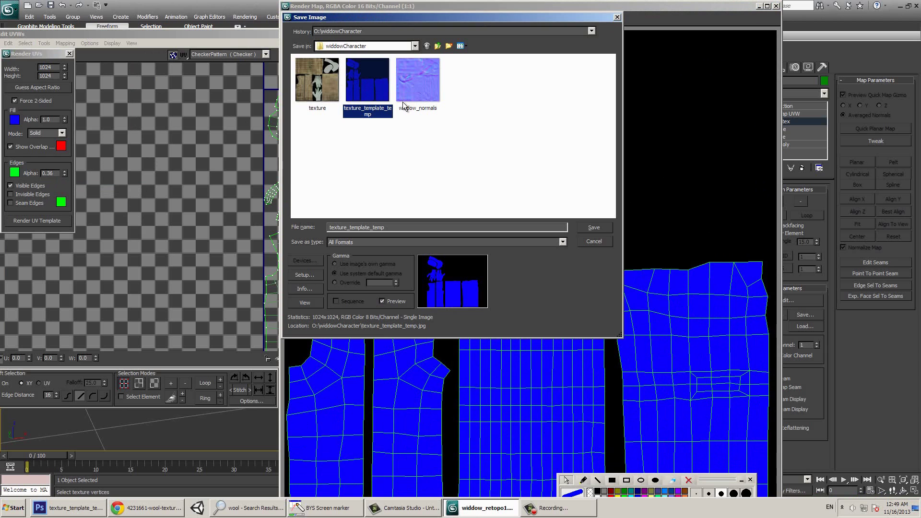
click(419, 242)
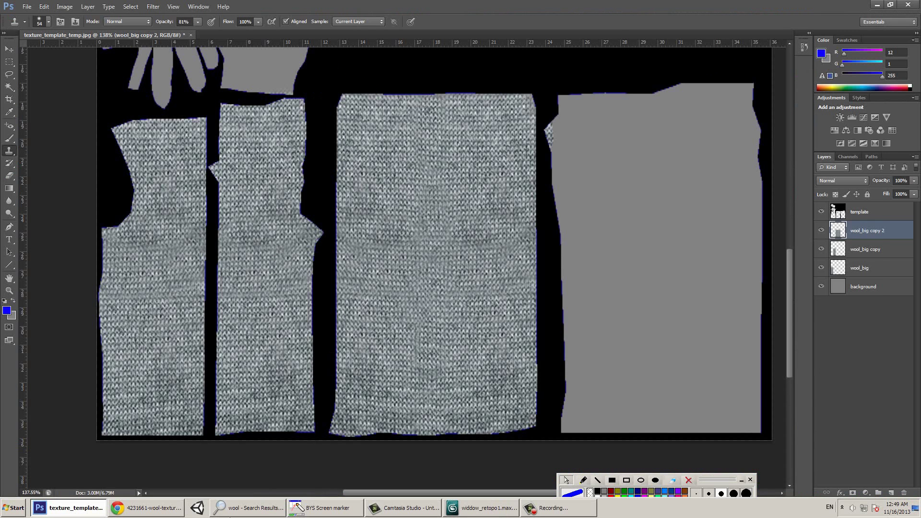
- Place the texture_template_temp file from the widdowCharacter folder into the Photoshop texture document
key(alt+Tab)
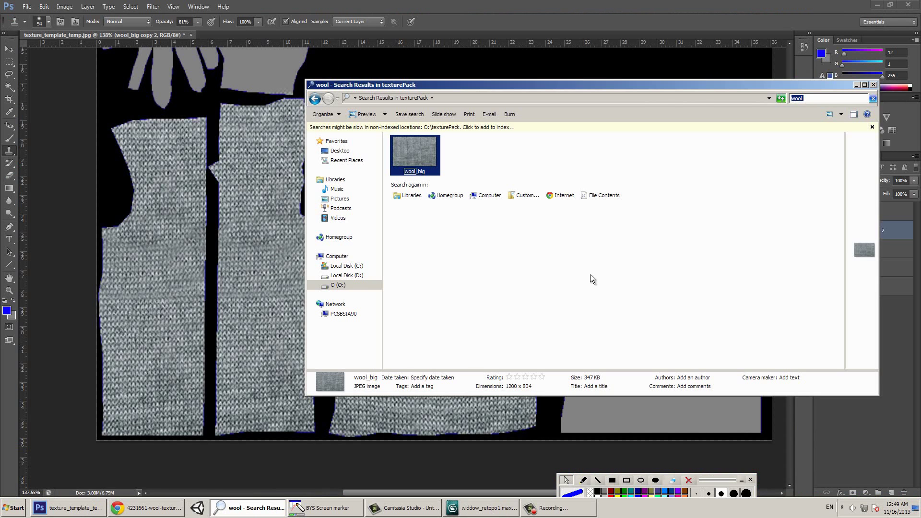
key(alt+Left)
drag(466, 160, 376, 226)
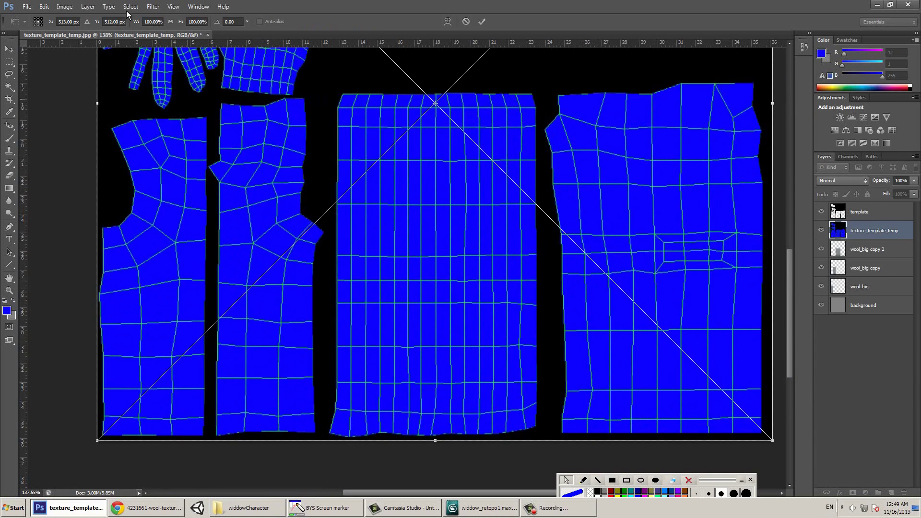
- Turn off snapping, align the placed wireframe template with the existing UV pieces and commit the placement
click(173, 6)
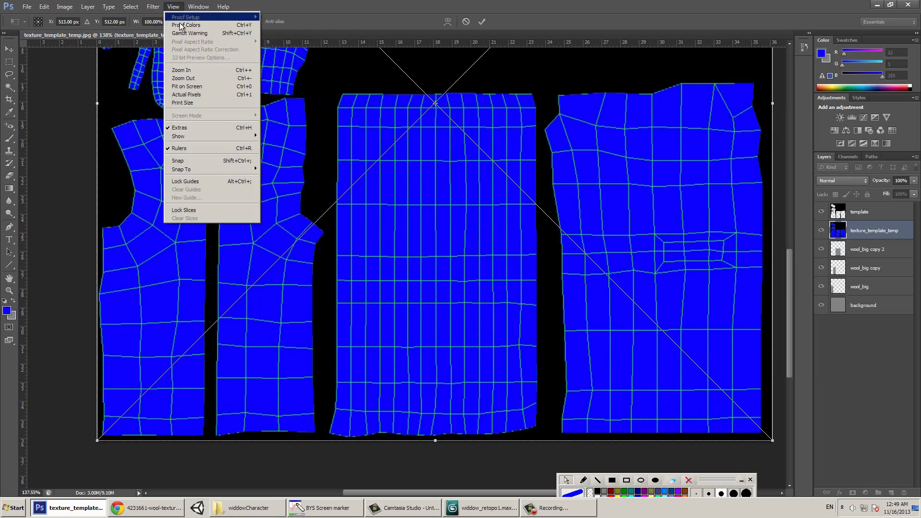
click(197, 160)
mouse_move(240, 125)
mouse_down()
mouse_move(250, 121)
mouse_move(238, 129)
mouse_up()
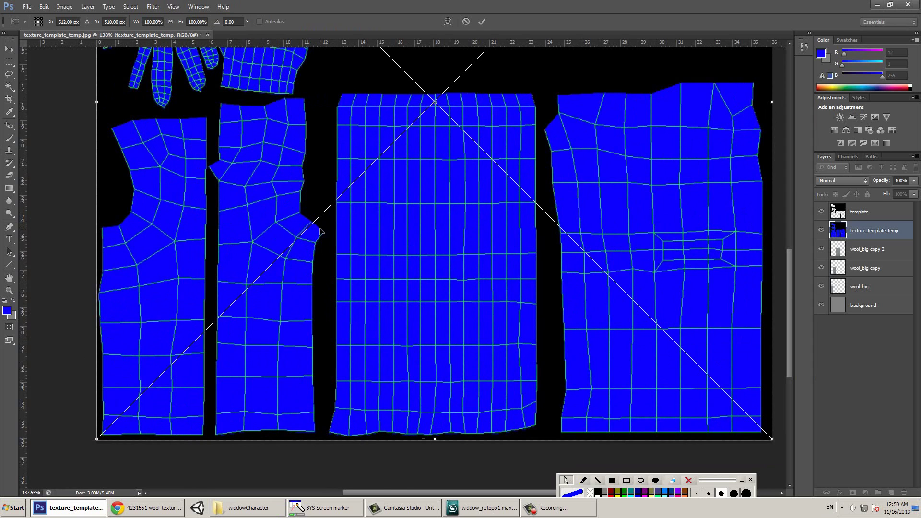
key(Return)
key(s)
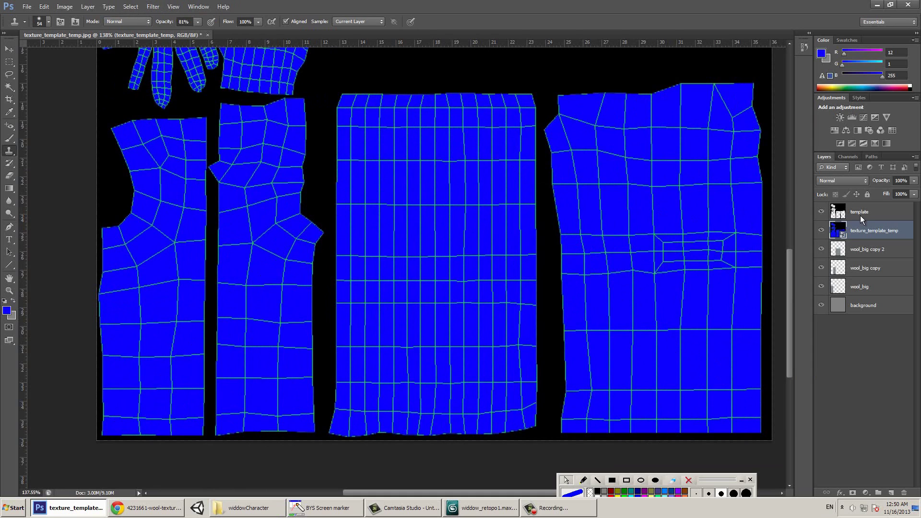
- Rasterize the texture_template_temp layer, select its blue fill with Color Range and delete it, keeping only the wireframe edges
right_click(853, 230)
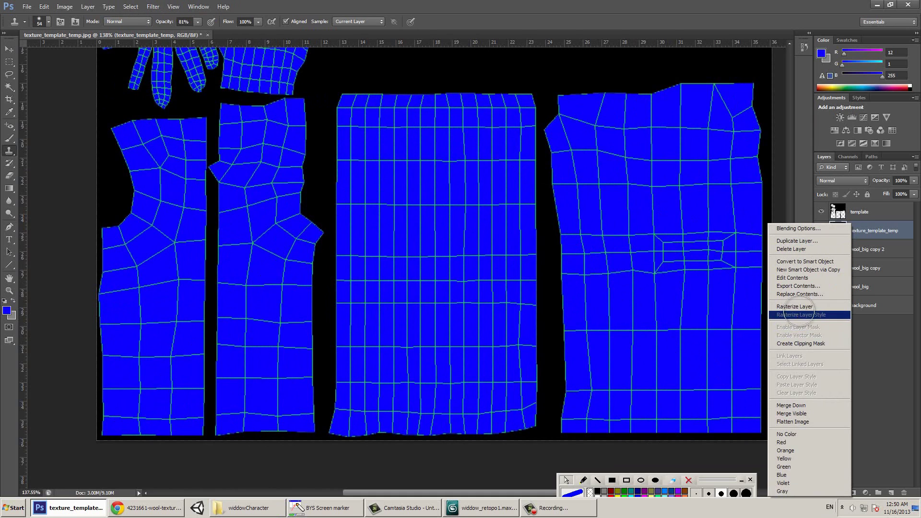
click(130, 6)
click(146, 82)
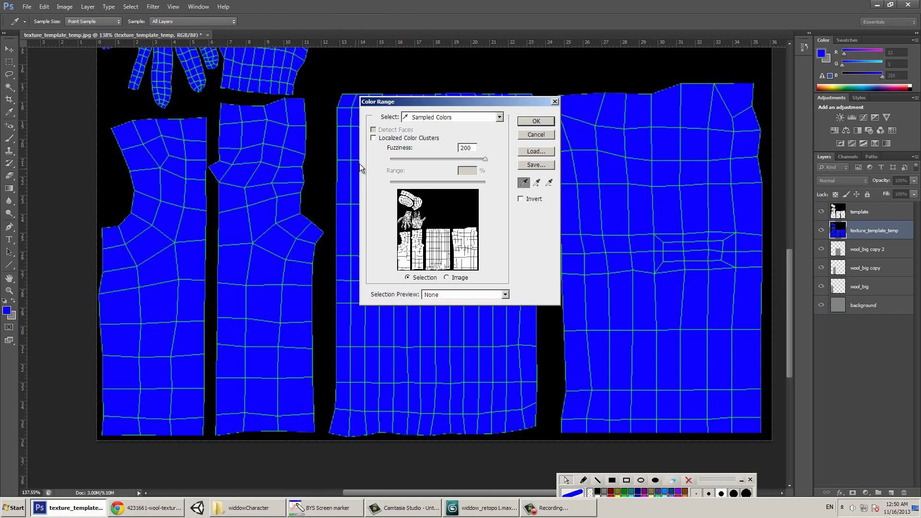
drag(406, 159, 482, 159)
click(533, 121)
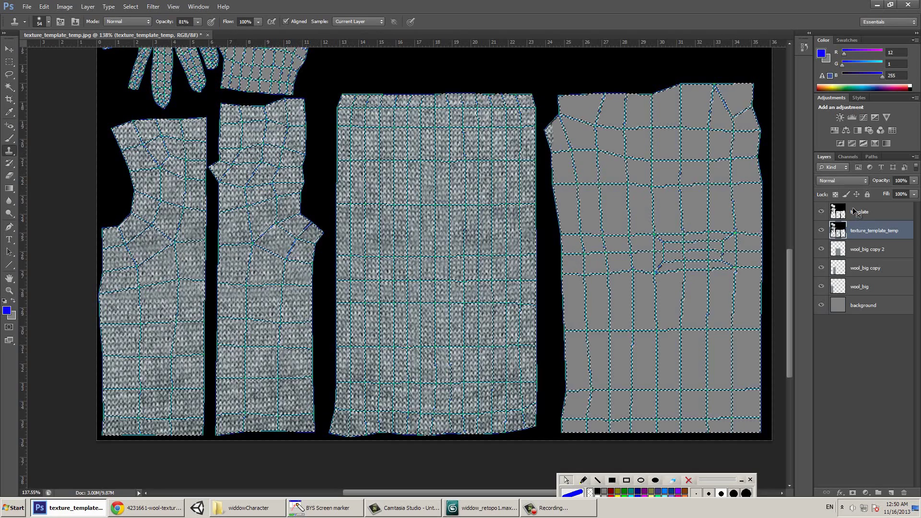
- Clear the selection and delete the old template layer
click(854, 211)
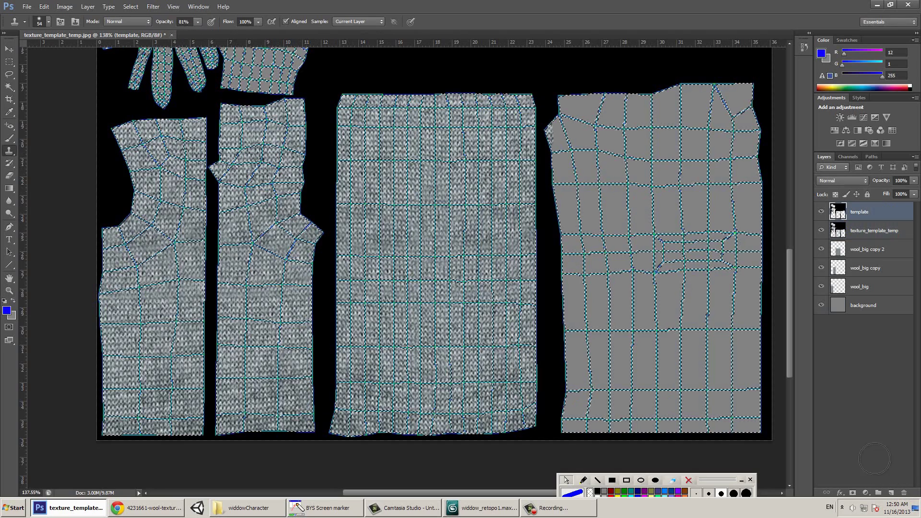
key(ctrl+d)
key(Delete)
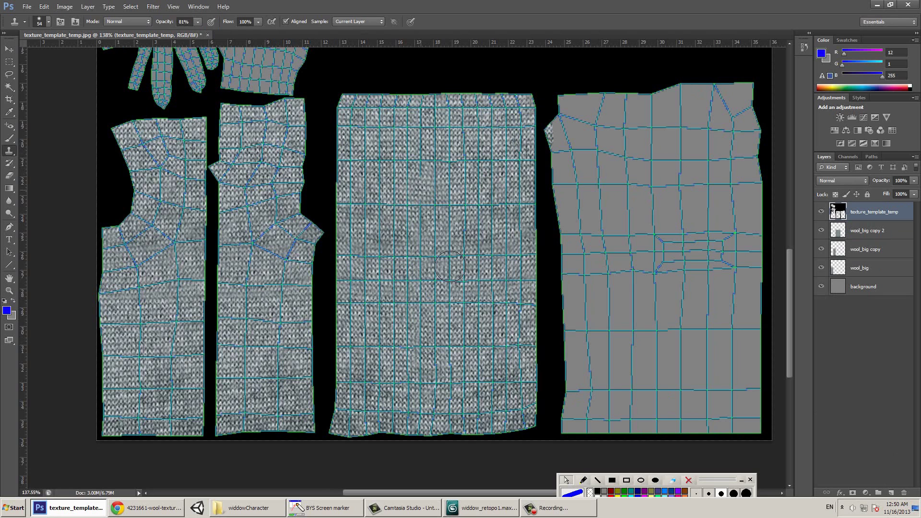
- Switch to 3ds Max and close the UV editor and the rendered template window
click(468, 506)
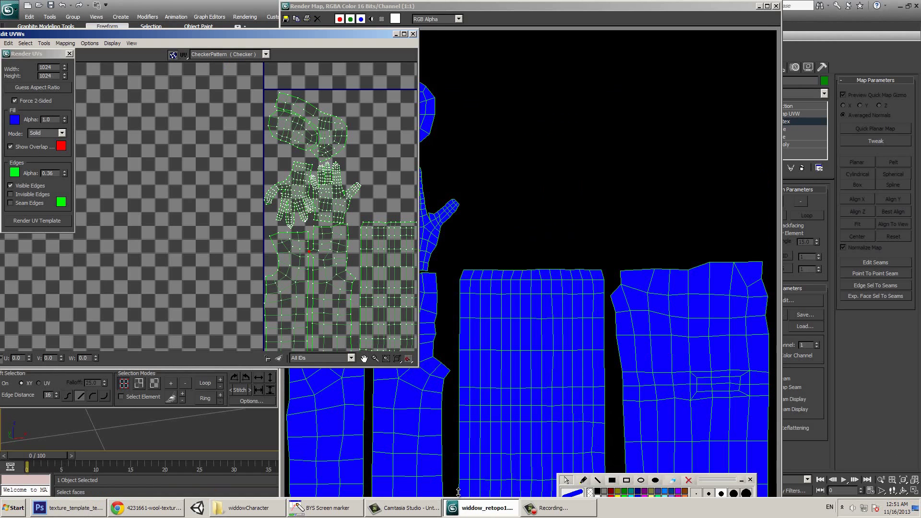
click(413, 35)
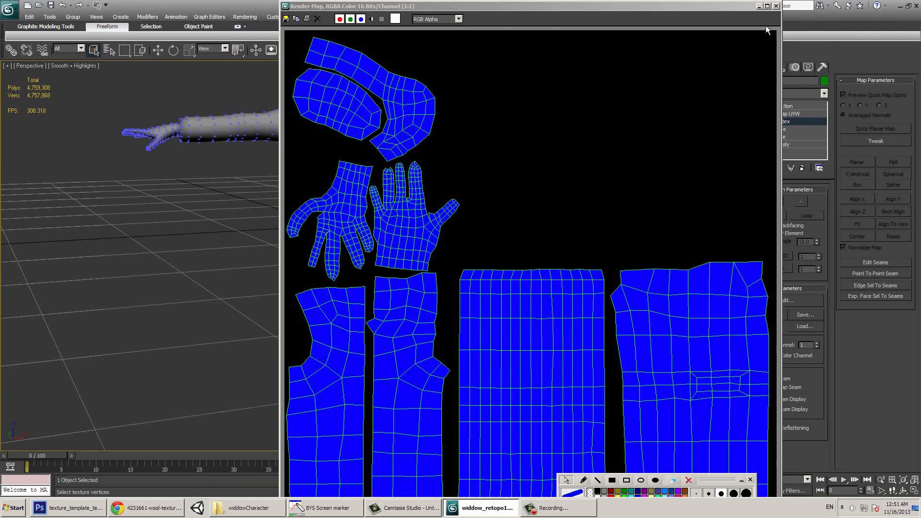
click(777, 7)
scroll(397, 220, up, 6)
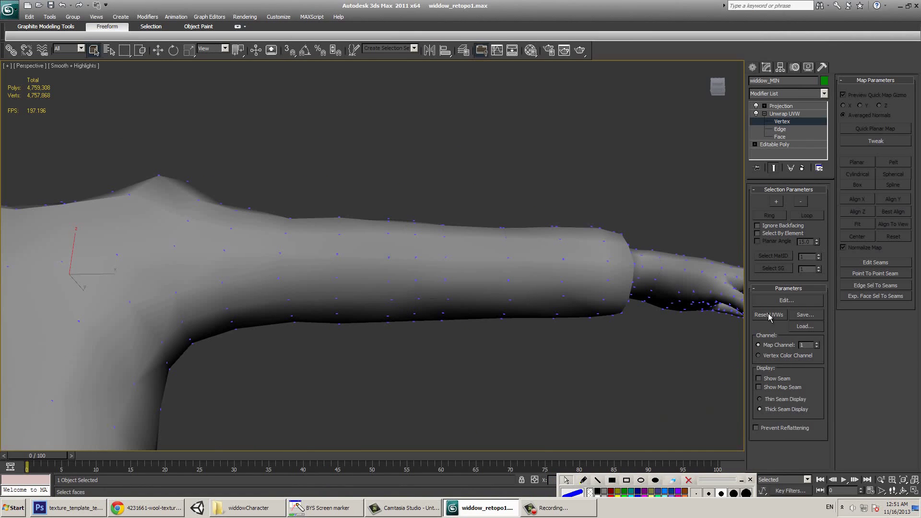
- Select a two-by-three block of faces on the body's sleeve and locate the matching polygons in the UV editor
click(787, 300)
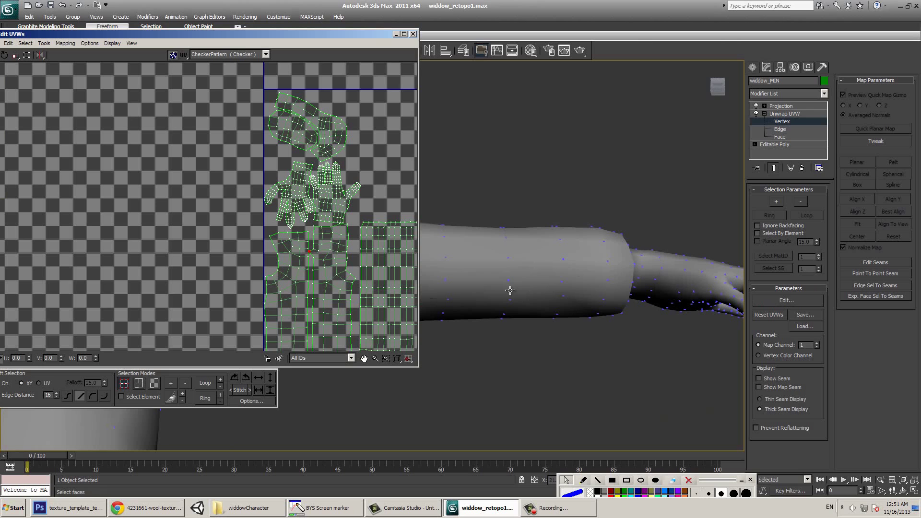
key(3)
alt+middle_drag(493, 273, 540, 222)
click(541, 223)
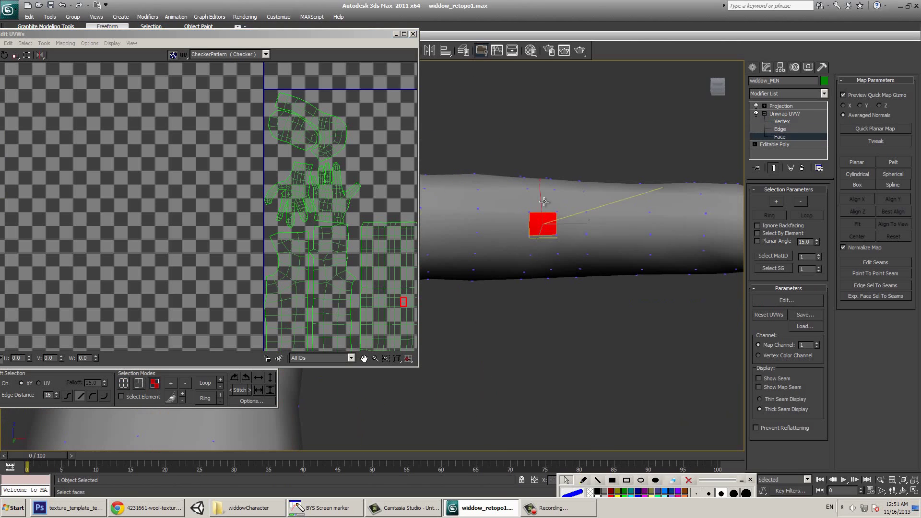
ctrl+click(542, 202)
ctrl+click(571, 201)
ctrl+click(571, 224)
ctrl+click(542, 244)
ctrl+click(573, 244)
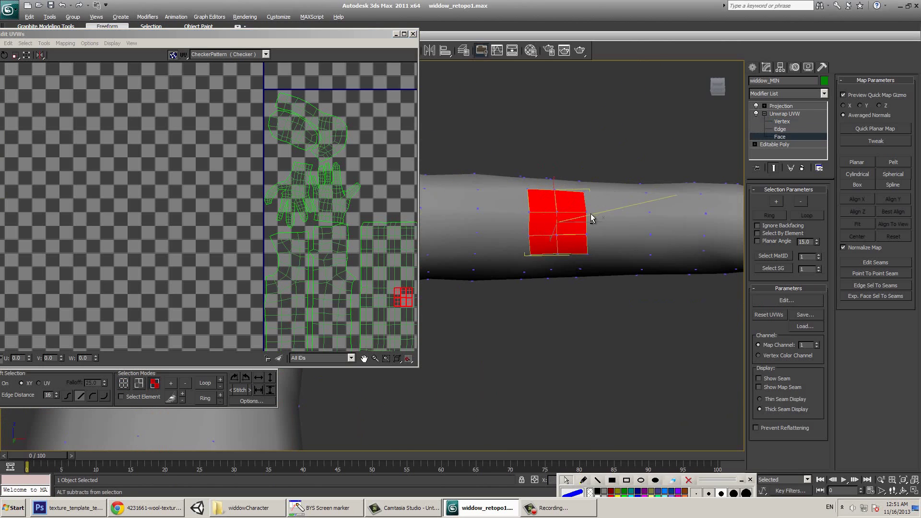
alt+middle_drag(591, 214, 565, 250)
alt+middle_drag(511, 272, 484, 226)
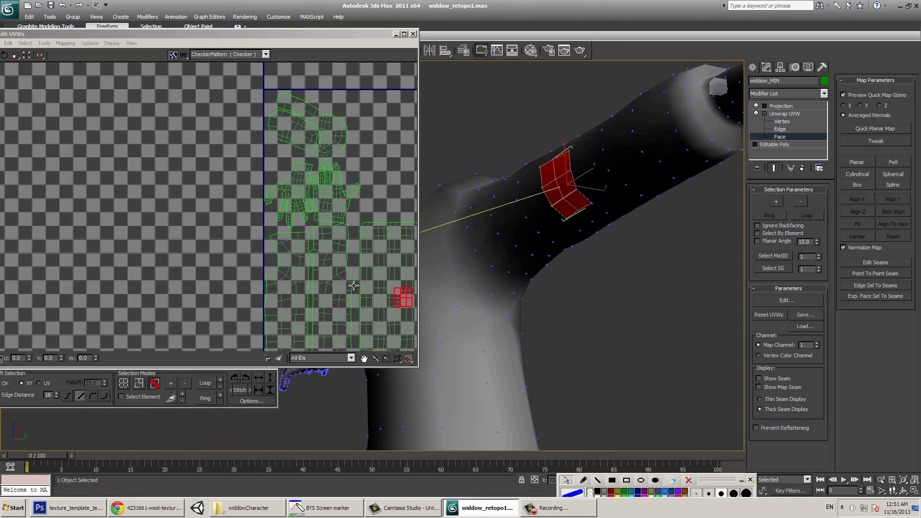
middle_drag(353, 292, 250, 205)
scroll(283, 191, up, 2)
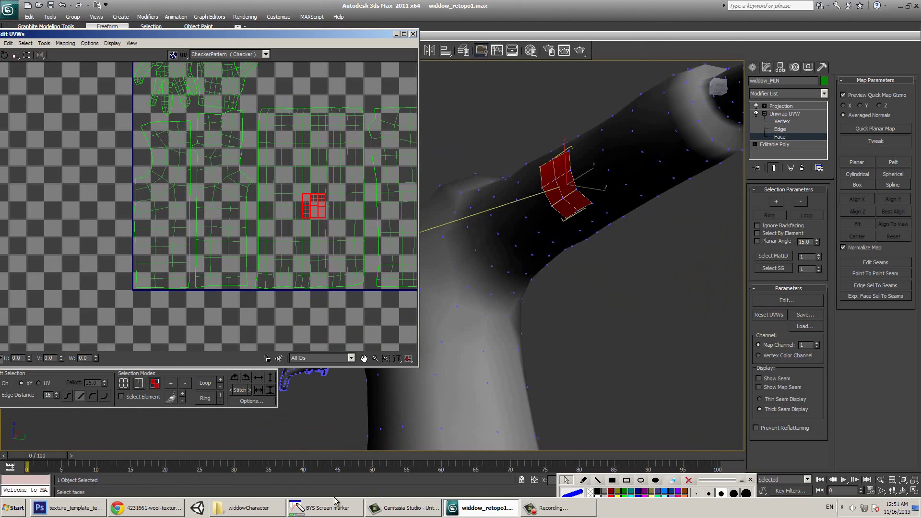
- Switch to Photoshop and create a new layer named folds directly beneath the wireframe template layer
click(48, 507)
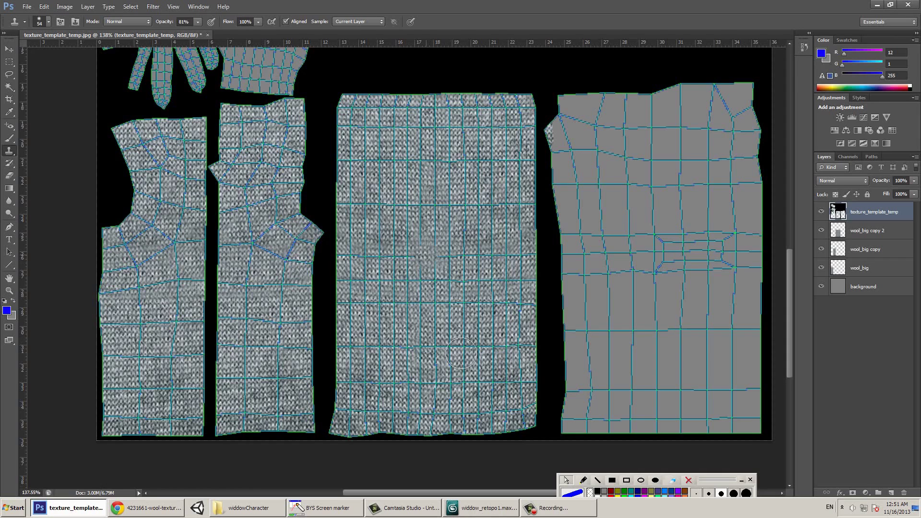
mouse_move(461, 353)
mouse_down()
mouse_move(448, 345)
mouse_move(422, 426)
mouse_move(432, 403)
mouse_move(431, 323)
mouse_up()
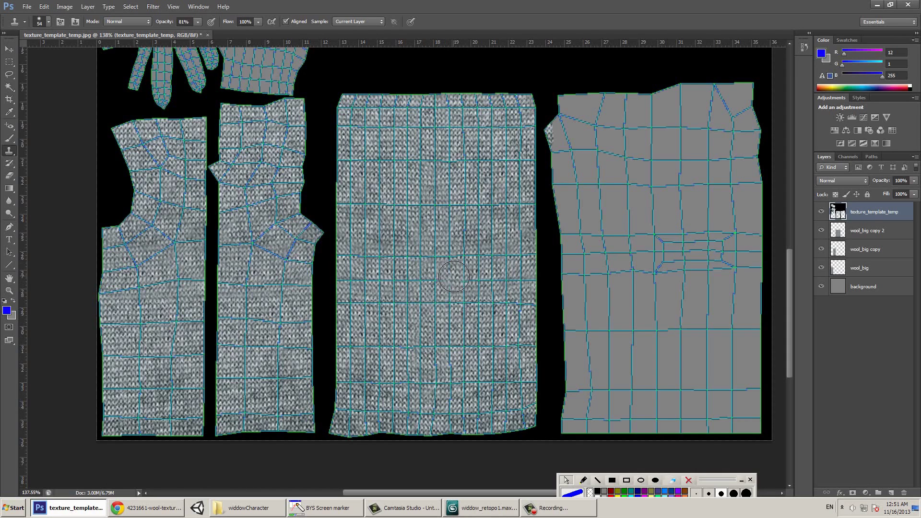
key(ctrl+shift+n)
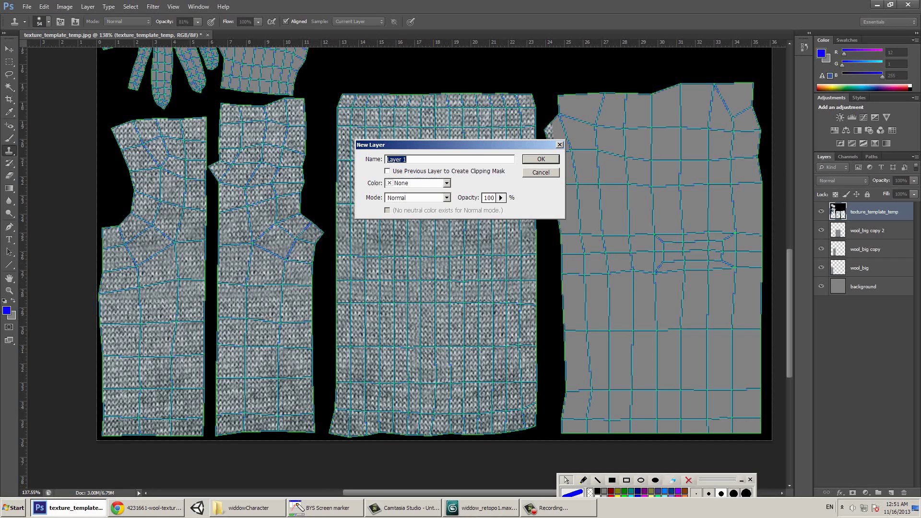
text(folds)
key(Return)
key(ctrl+[)
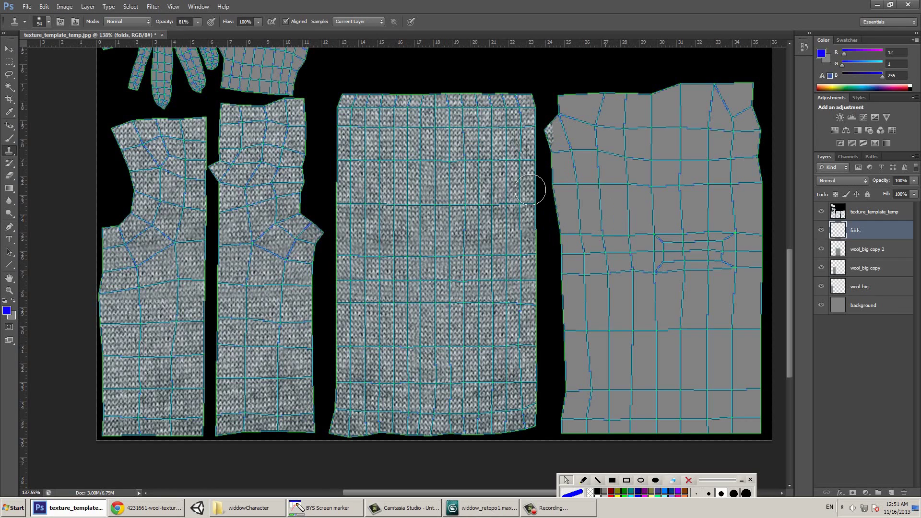
- Set the Brush to 9 px and 84% opacity, with dark brown 4e4734 as the foreground color
key(b)
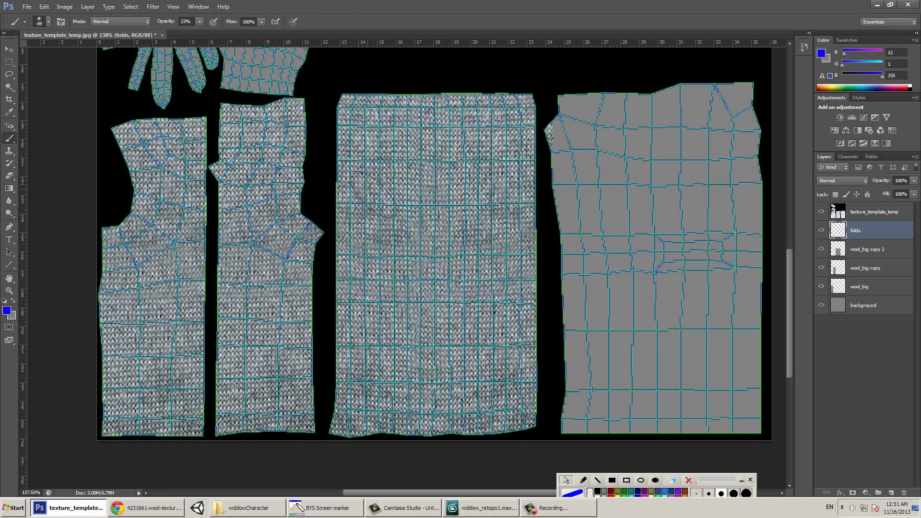
right_click(406, 213)
scroll(508, 285, down, 3)
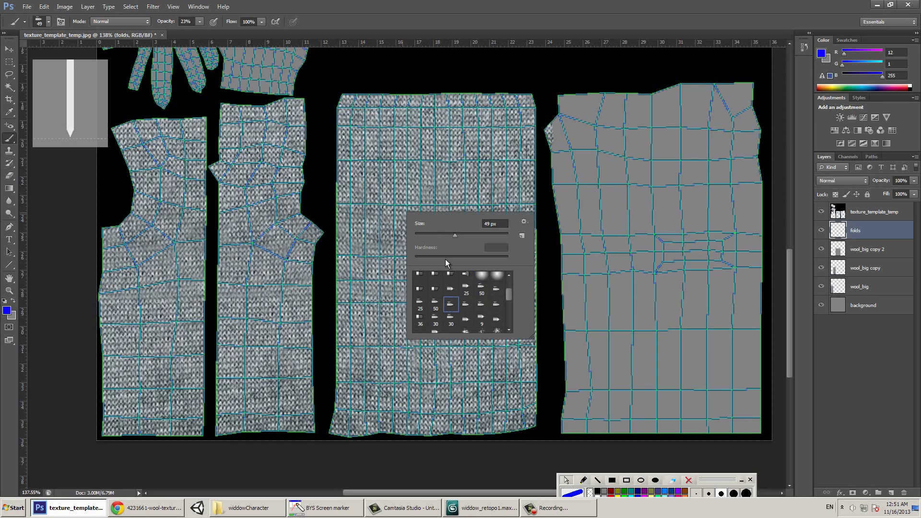
click(421, 234)
click(6, 310)
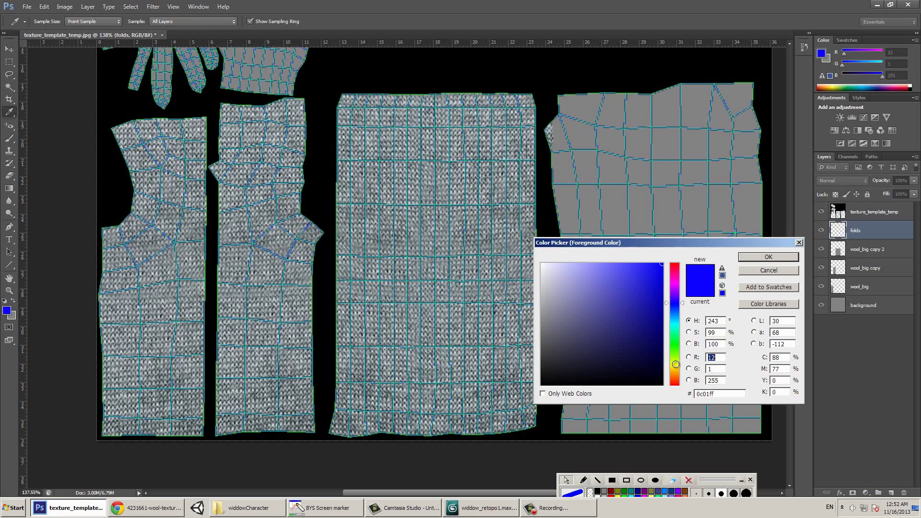
click(675, 370)
click(580, 348)
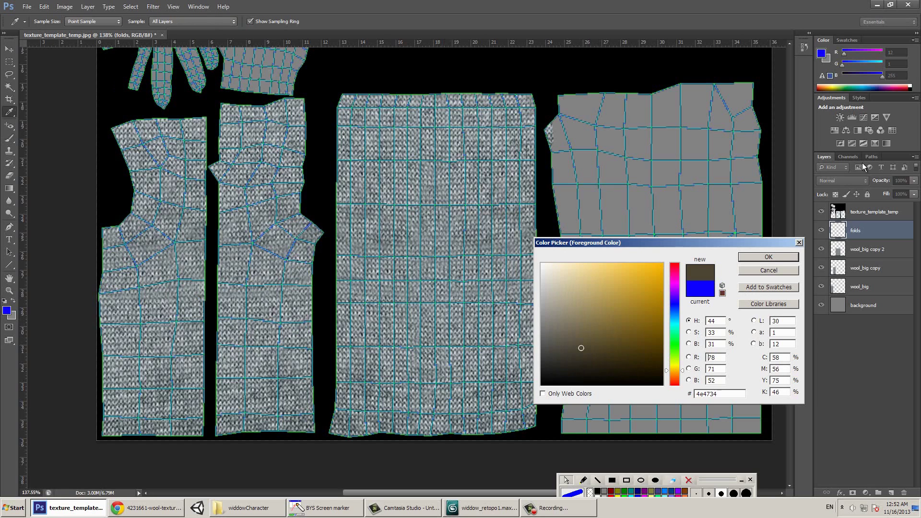
click(778, 258)
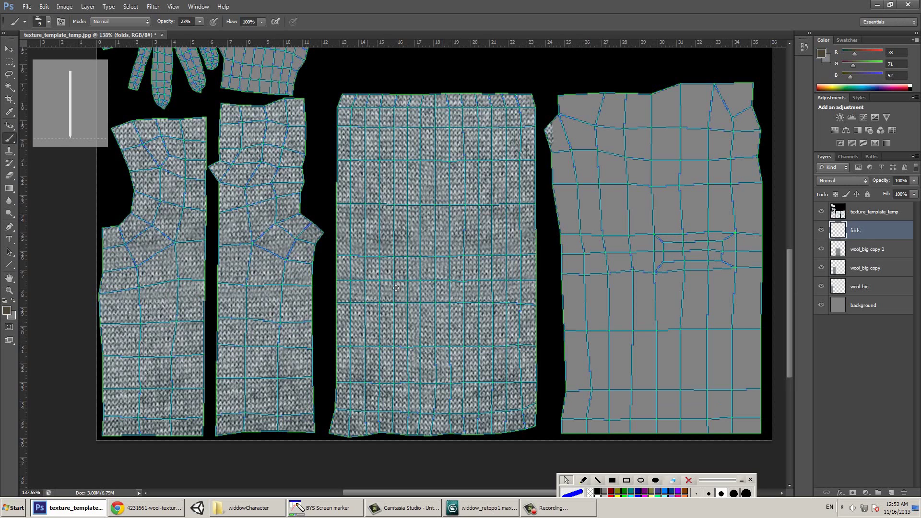
drag(200, 21, 229, 31)
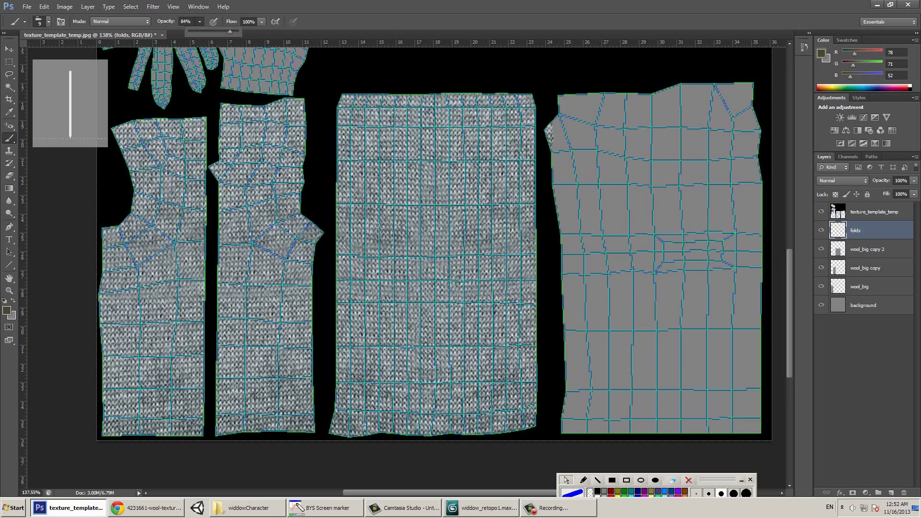
drag(388, 284, 434, 185)
key(x)
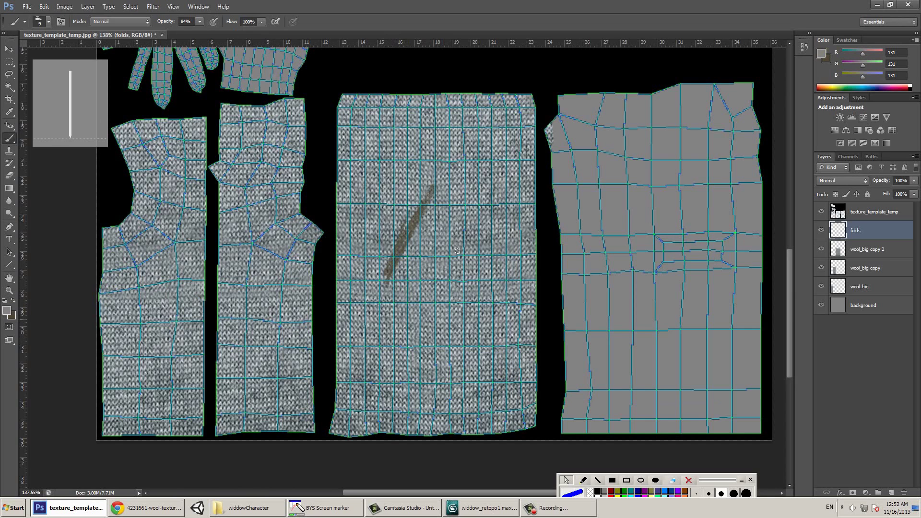
drag(441, 264, 469, 218)
key(x)
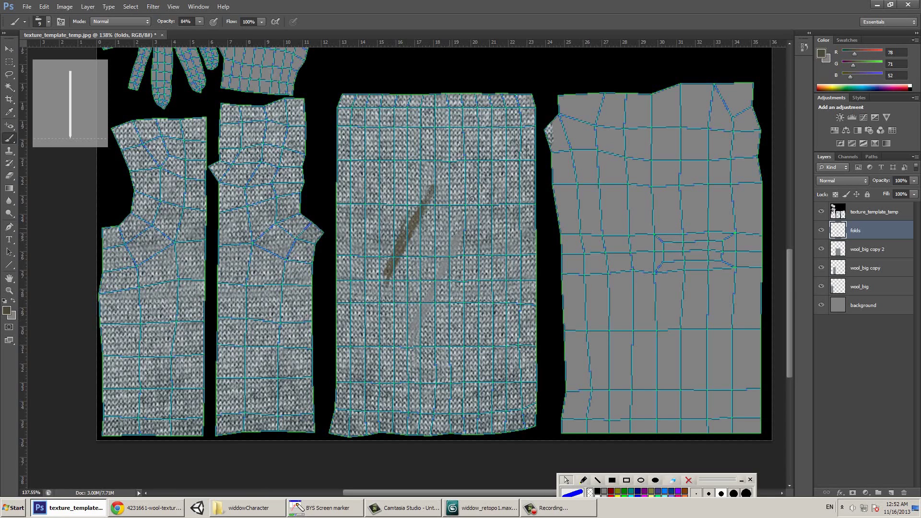
drag(409, 301, 464, 208)
key(x)
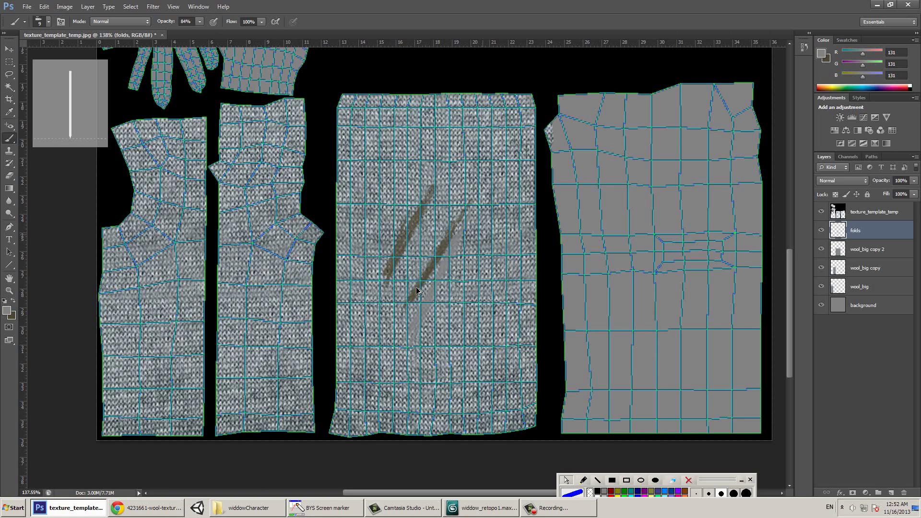
drag(415, 290, 434, 259)
key(ctrl+alt+z)
key(ctrl+alt+z)
key(ctrl+alt+z)
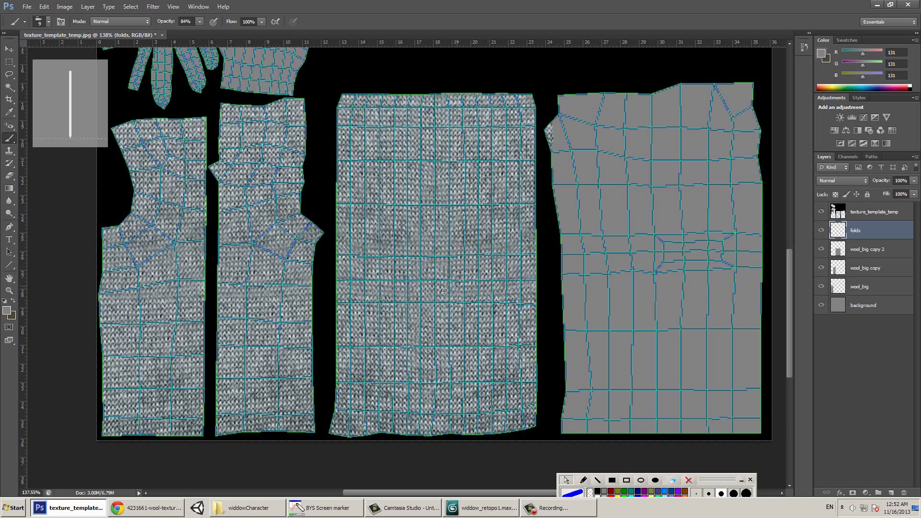
- Paint a patch of dark brown fold strokes on the wide wool piece and lower the folds layer's opacity to 45%
key(x)
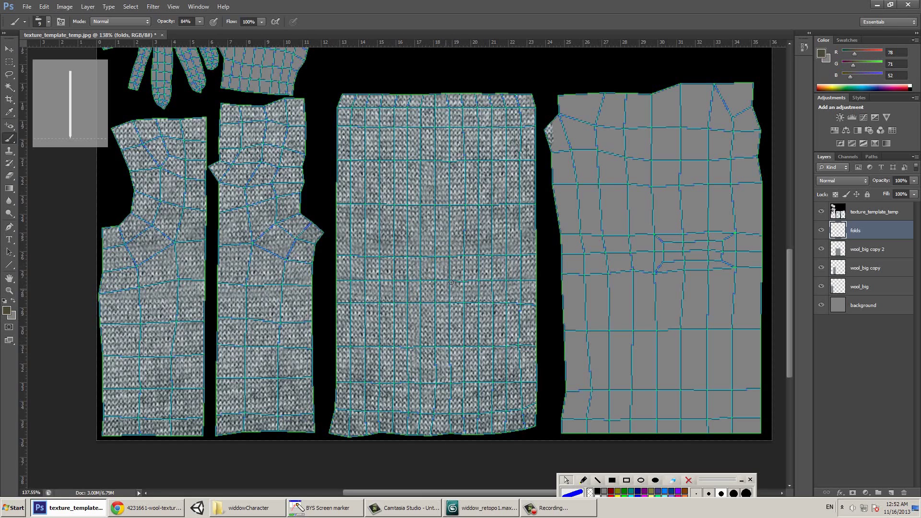
mouse_move(451, 282)
mouse_down()
mouse_move(499, 278)
mouse_move(451, 274)
mouse_move(487, 269)
mouse_move(462, 272)
mouse_move(474, 287)
mouse_move(442, 272)
mouse_up()
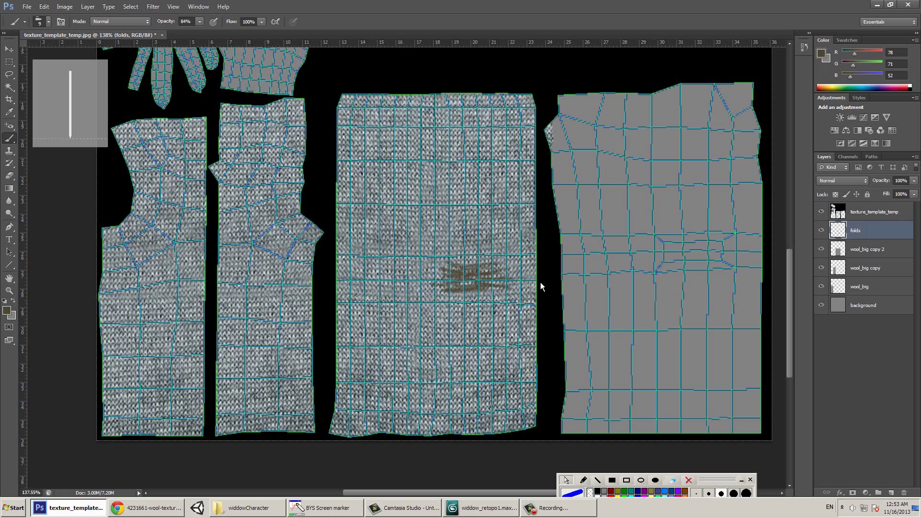
click(913, 180)
drag(884, 190, 879, 190)
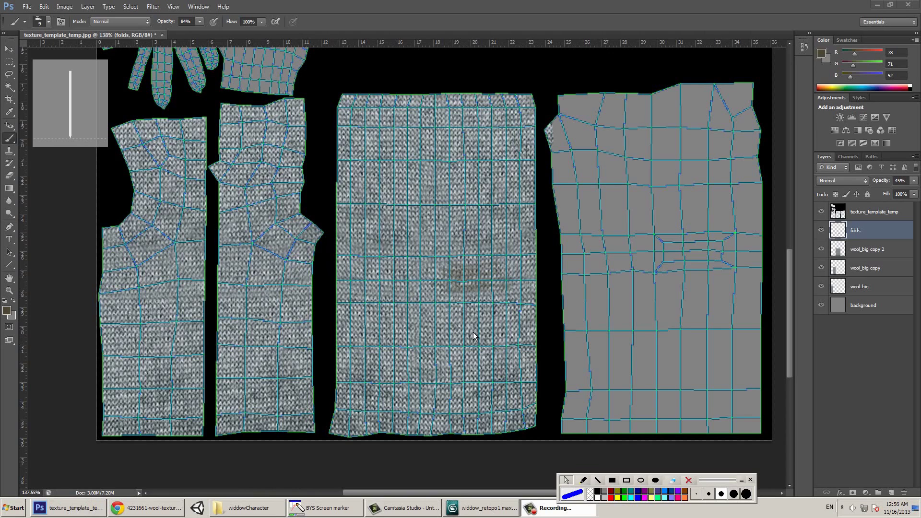
- Place the widdow_normals image from the widdowCharacter folder as a layer above folds, at its original size
click(260, 510)
drag(530, 158, 235, 275)
drag(442, 352, 465, 203)
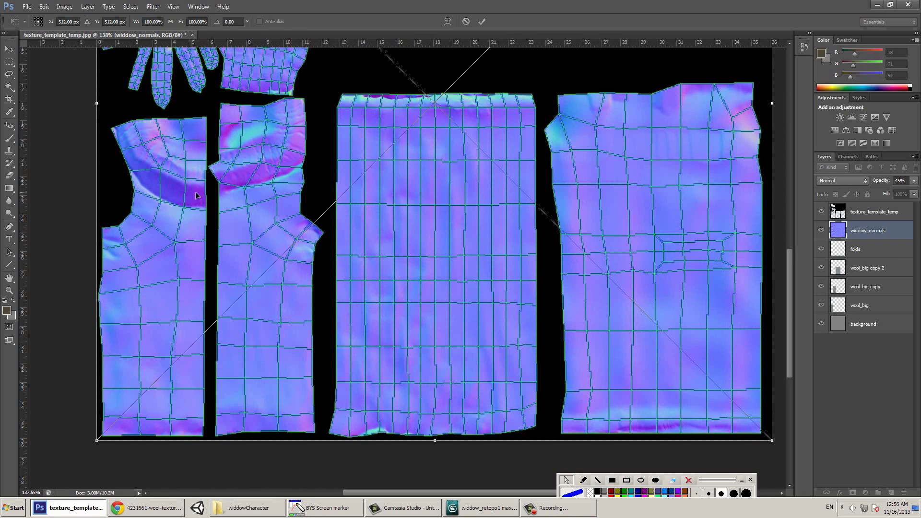
key(Return)
key(b)
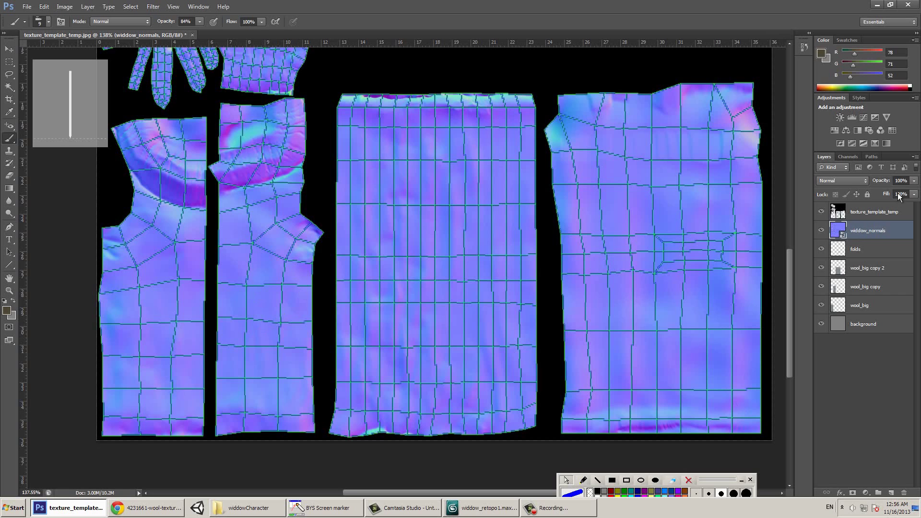
- Set the widdow_normals layer's opacity to 48% and toggle its visibility to compare it with the wool, leaving it hidden
click(910, 182)
drag(880, 192, 889, 194)
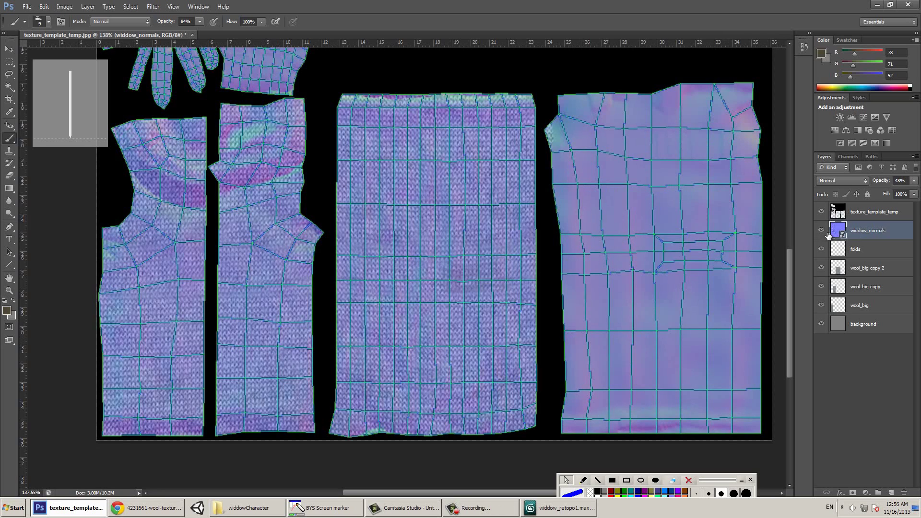
click(822, 232)
click(822, 232)
click(822, 232)
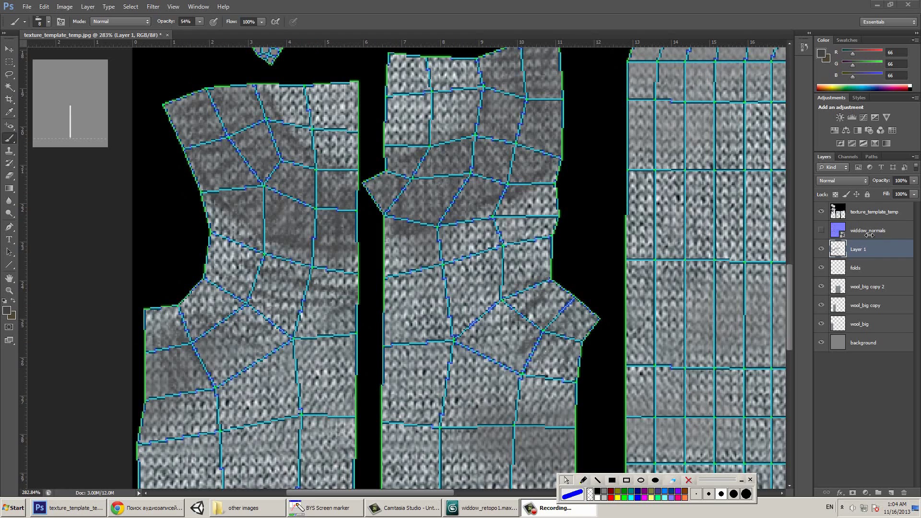
- Toggle the widdow_normals overlay to compare the painted shading on the upper body pieces with the normal map, leaving it hidden
click(820, 231)
click(821, 231)
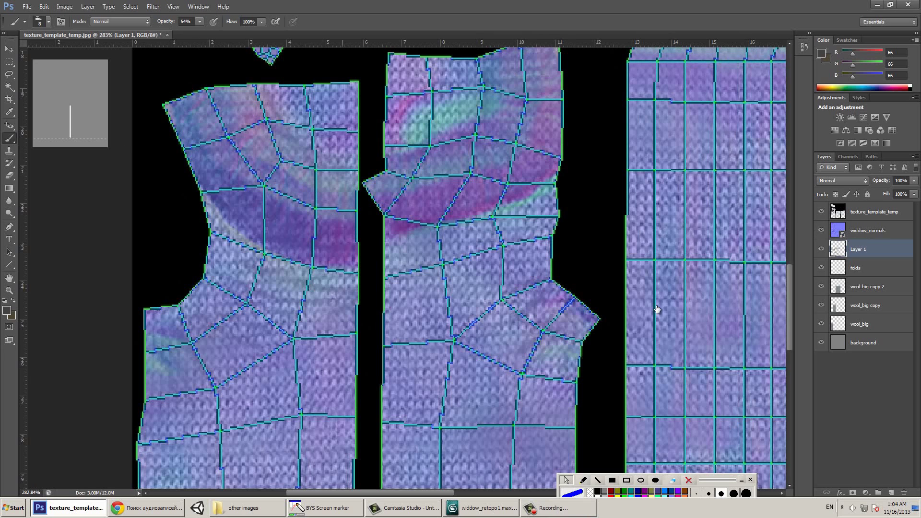
click(821, 231)
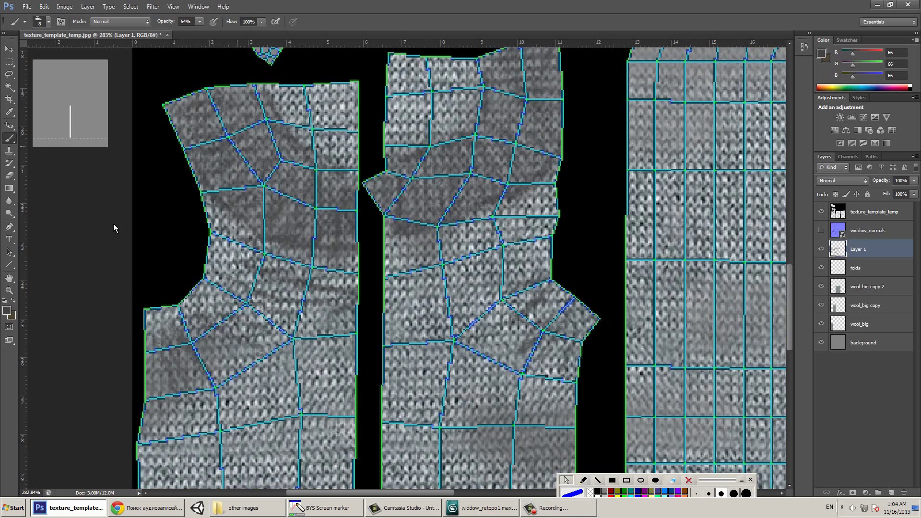
- Paint dark gray 424242 fold shading on Layer 1 across the upper parts of the two narrow body pieces with the 8 px brush
right_click(291, 312)
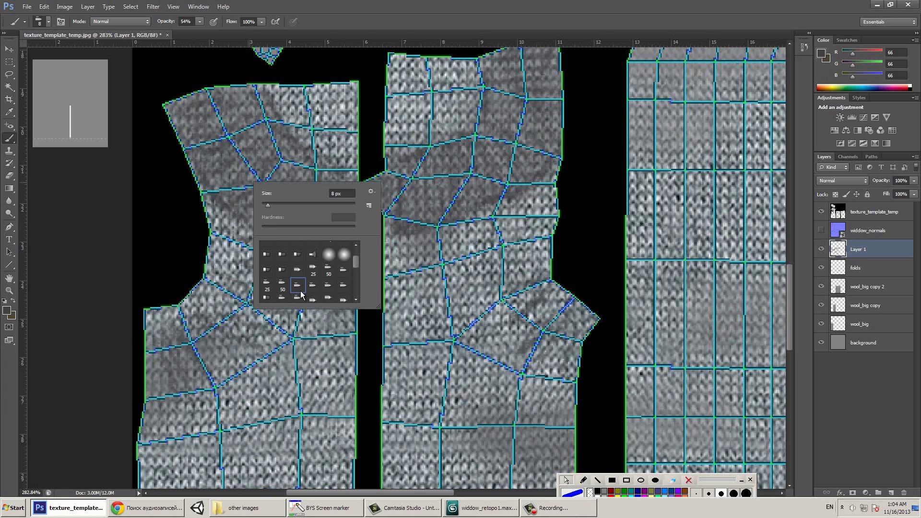
click(6, 313)
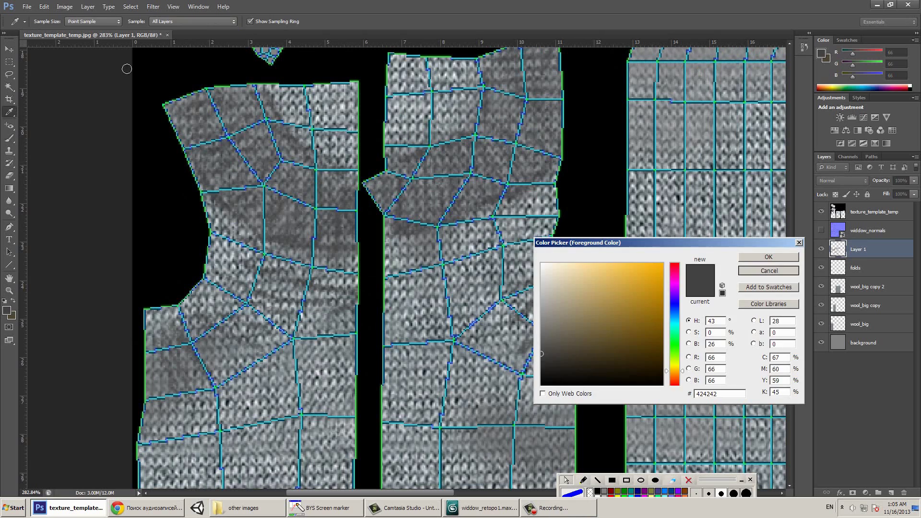
key(Escape)
mouse_move(225, 204)
mouse_down()
mouse_move(254, 235)
mouse_move(354, 249)
mouse_move(326, 229)
mouse_up()
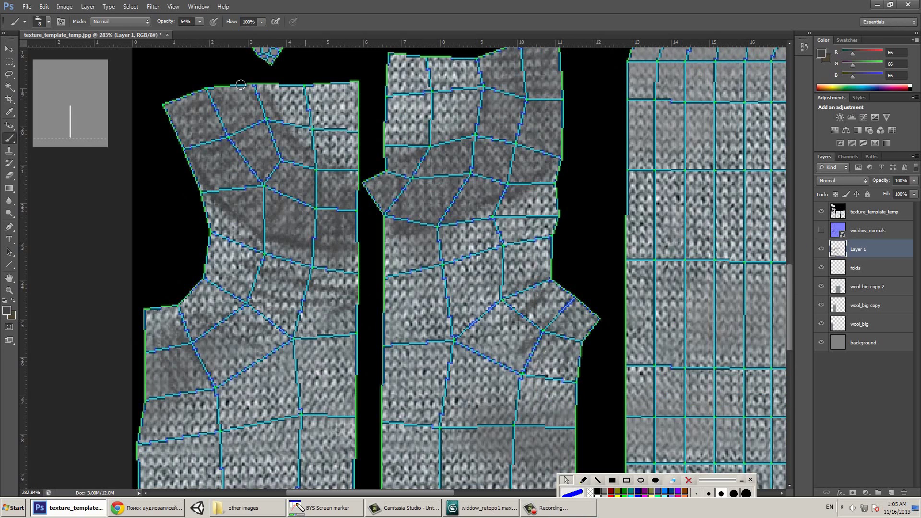
drag(264, 93, 328, 156)
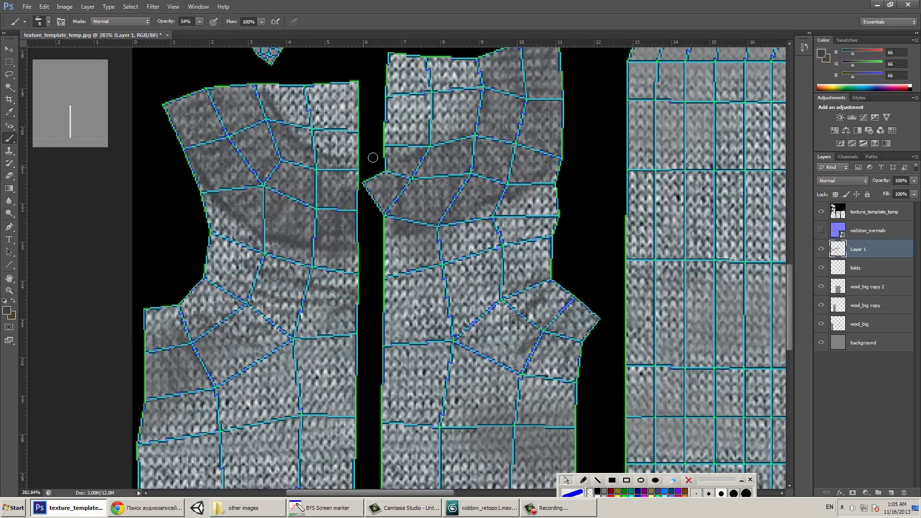
drag(468, 124, 486, 187)
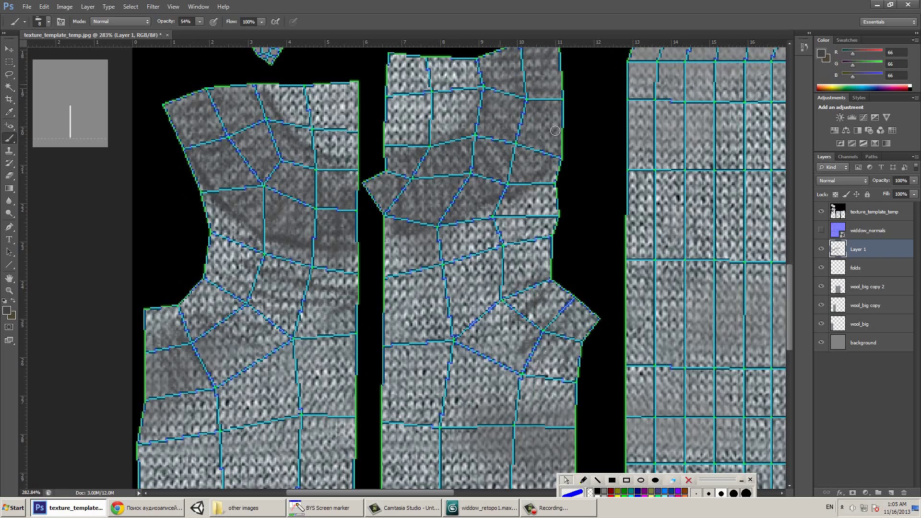
drag(527, 75, 545, 82)
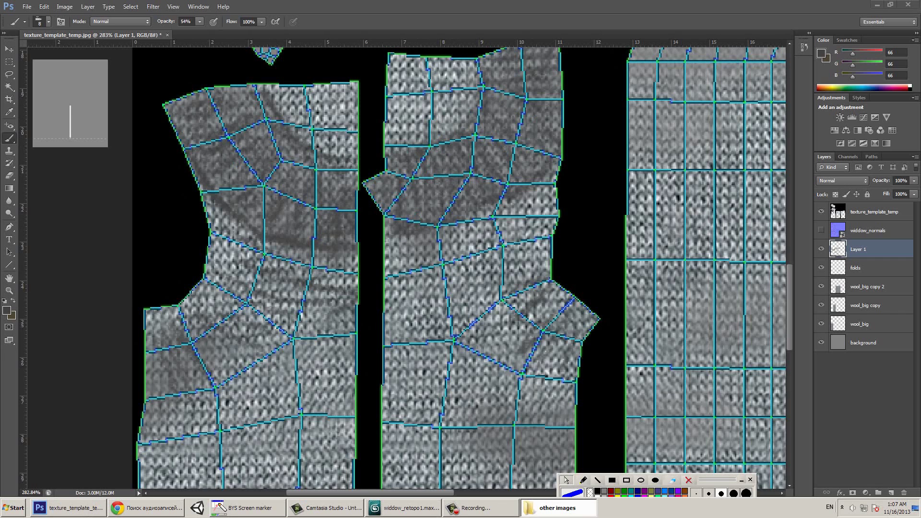
- Place the woven fabric image from the other images folder and scale it to cover the upper parts of the two narrow body pieces
drag(726, 129, 431, 246)
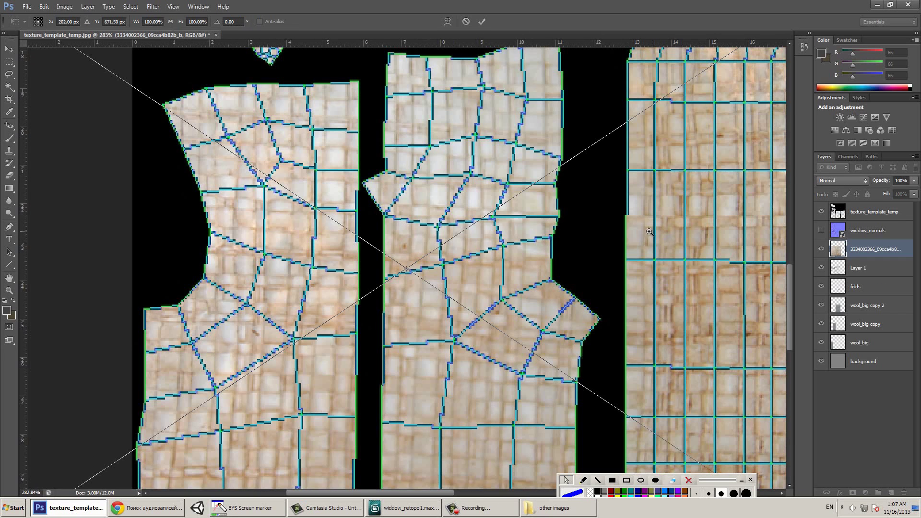
scroll(649, 232, down, 2)
key(ctrl+0)
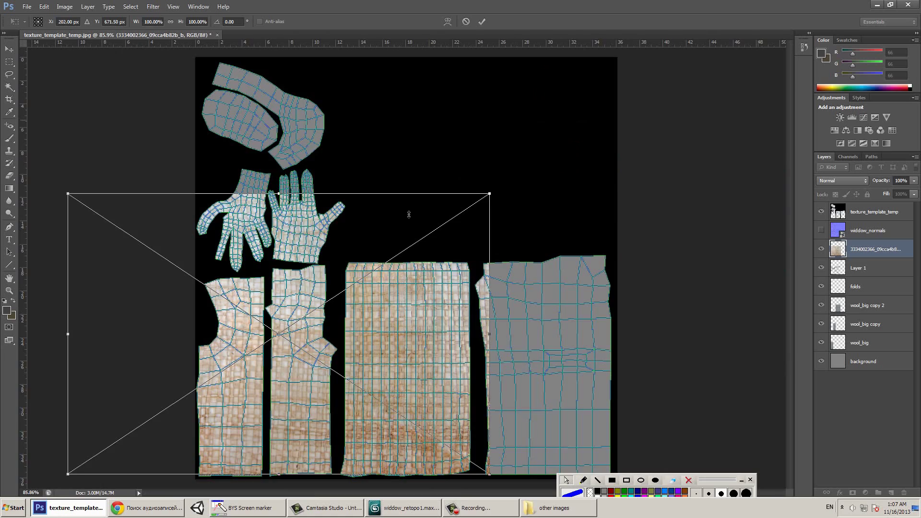
mouse_move(494, 190)
mouse_down()
mouse_move(501, 182)
mouse_move(489, 194)
mouse_up()
alt+scroll(572, 322, up, 5)
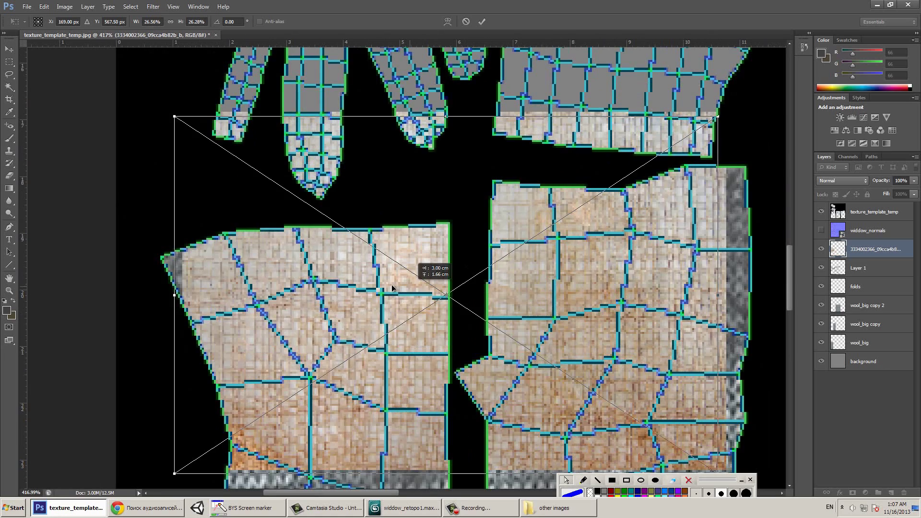
scroll(688, 320, down, 2)
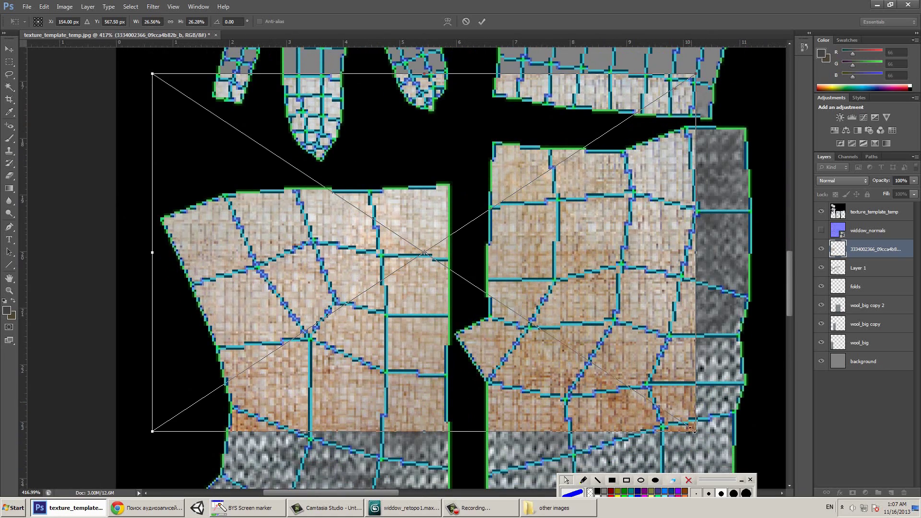
drag(705, 431, 756, 433)
key(Return)
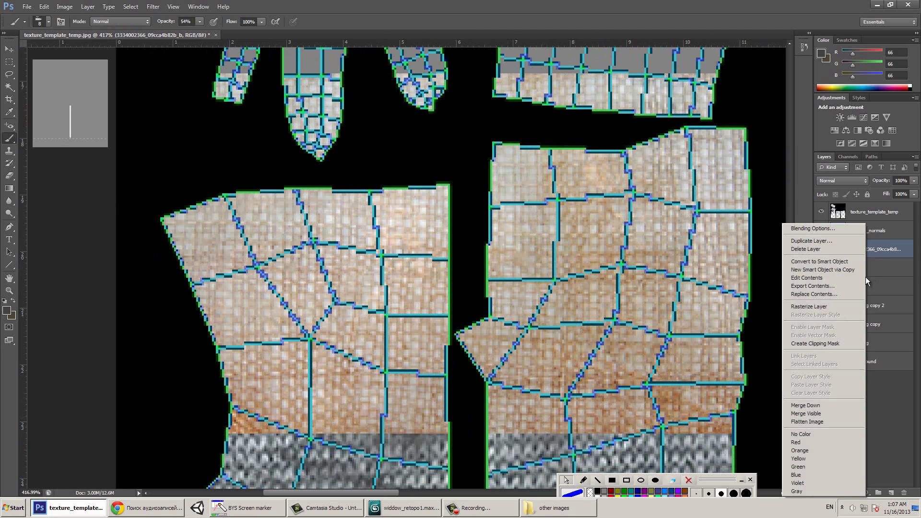
- Rasterize the placed woven fabric layer
right_click(868, 249)
click(833, 307)
alt+scroll(325, 141, down, 3)
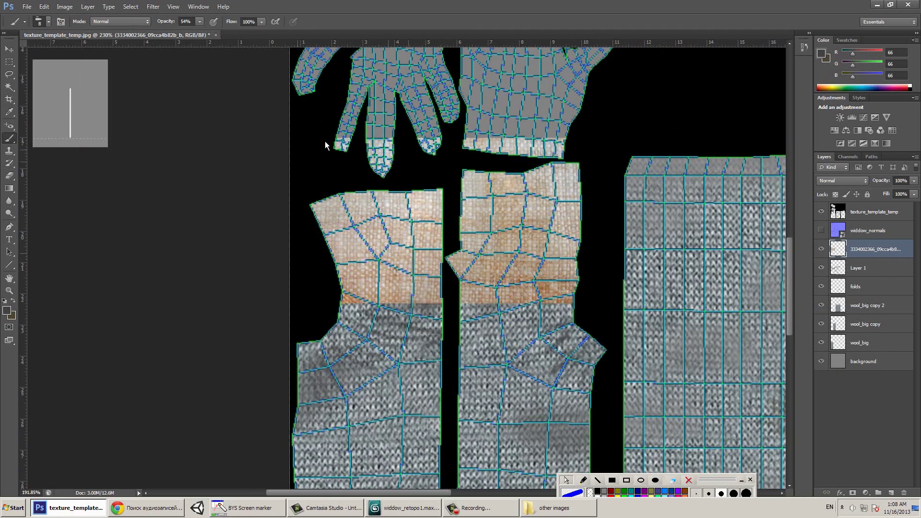
- Erase the stray woven fabric from the fingertips and the lower edge of the hand pieces with a 79 px eraser
key(e)
right_click(344, 159)
drag(358, 171, 388, 171)
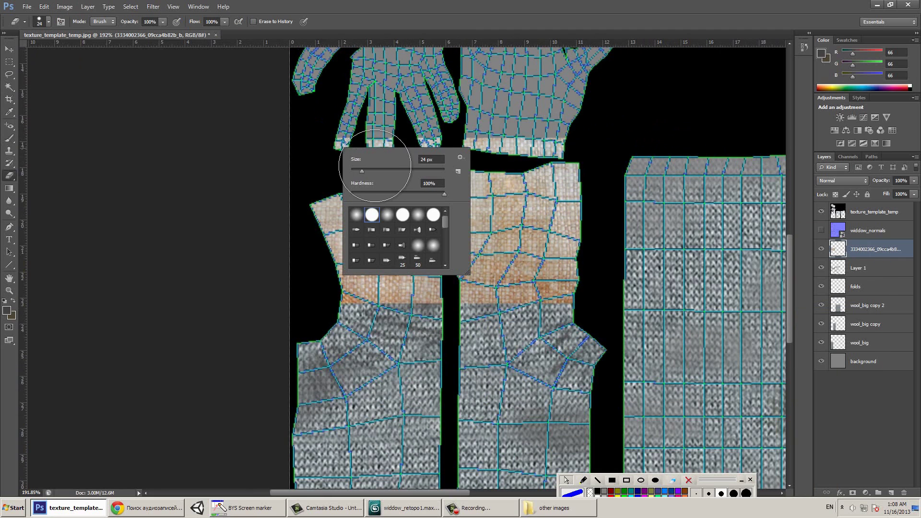
click(307, 143)
mouse_move(335, 144)
mouse_down()
mouse_move(432, 148)
mouse_move(380, 148)
mouse_move(527, 126)
mouse_up()
click(527, 126)
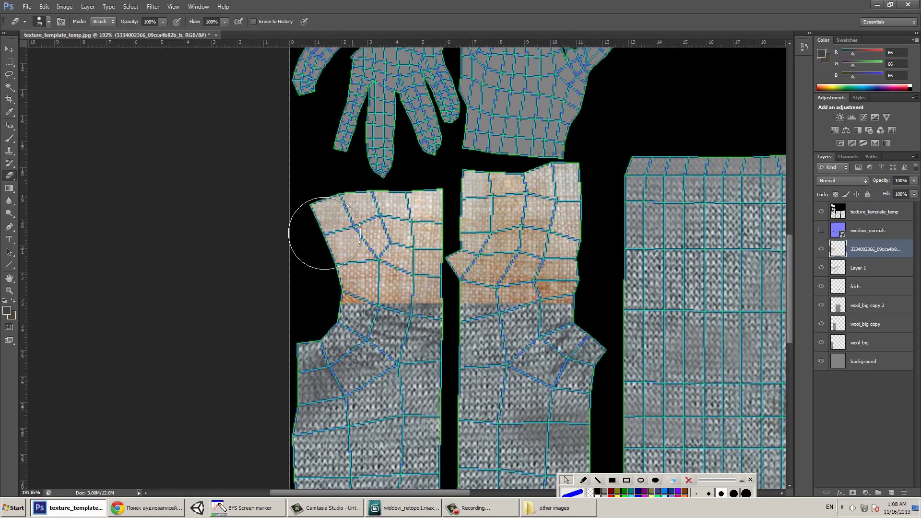
- Lasso the woven fabric on the two narrow body pieces and recolor it to a muted purple with Hue/Saturation
key(l)
mouse_move(354, 154)
mouse_down()
mouse_move(264, 240)
mouse_move(267, 343)
mouse_move(614, 290)
mouse_move(613, 219)
mouse_move(400, 133)
mouse_move(357, 154)
mouse_up()
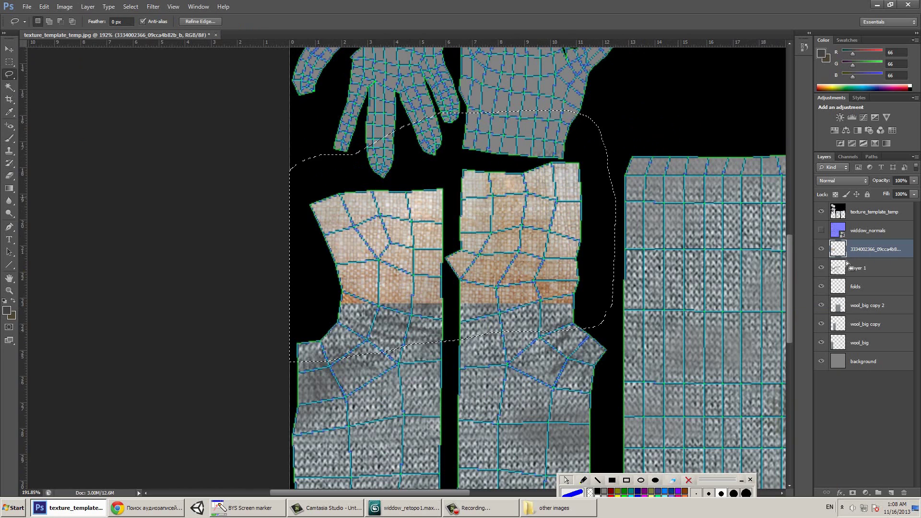
click(821, 230)
click(64, 7)
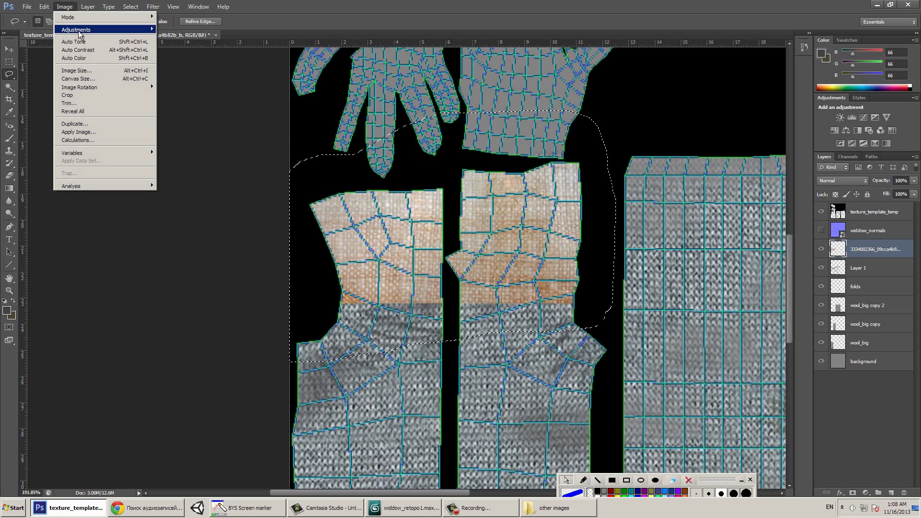
mouse_move(82, 29)
click(204, 75)
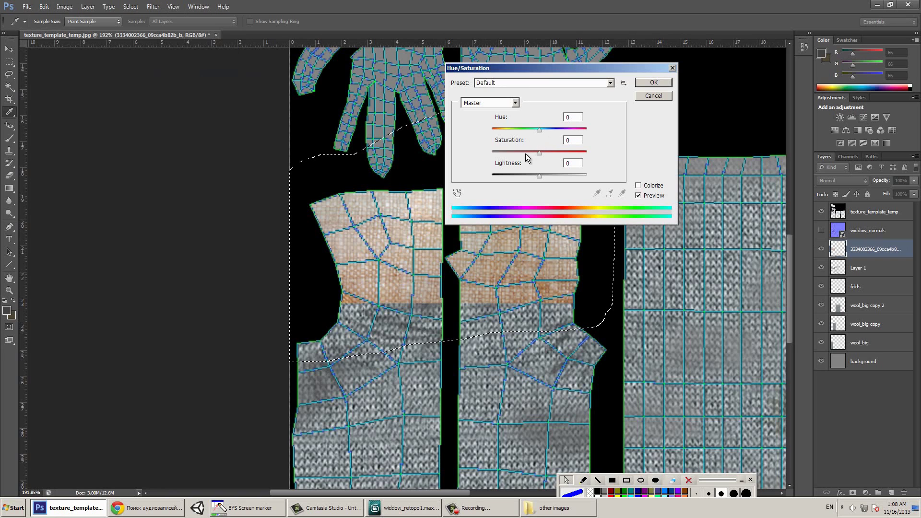
drag(539, 152, 497, 130)
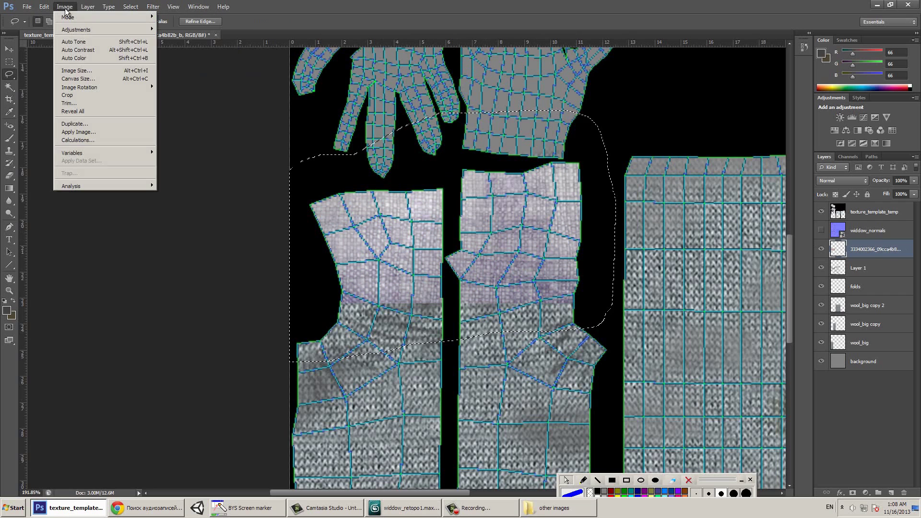
- Increase the fabric's contrast with Levels at input values 90, 1.11 and 224, and clear the selection
mouse_move(139, 29)
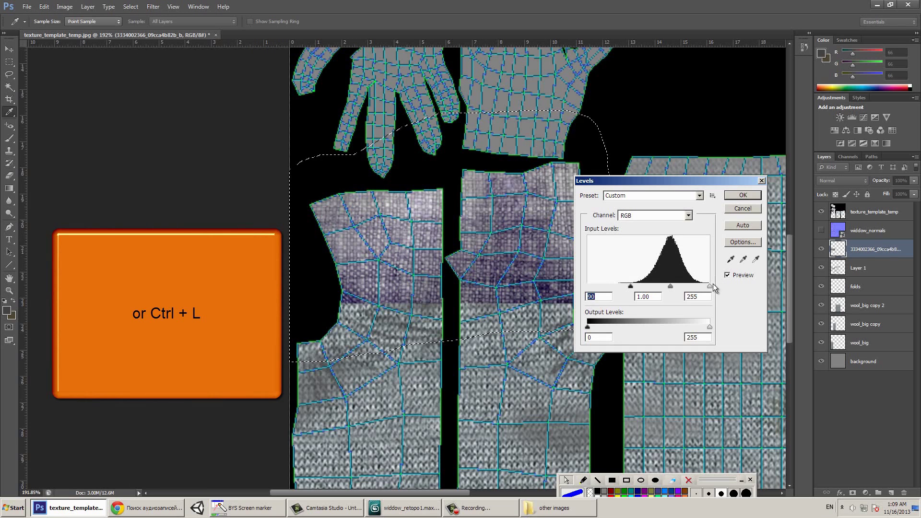
drag(709, 286, 663, 287)
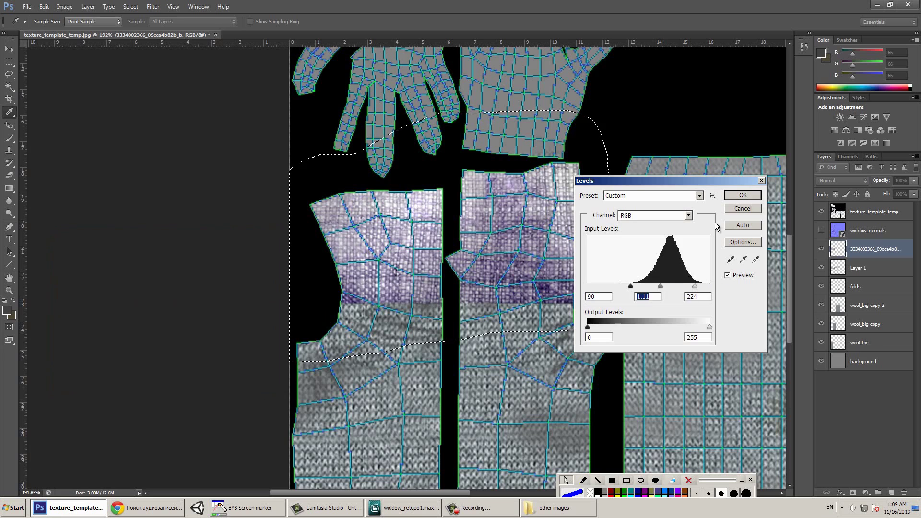
click(743, 194)
key(ctrl+d)
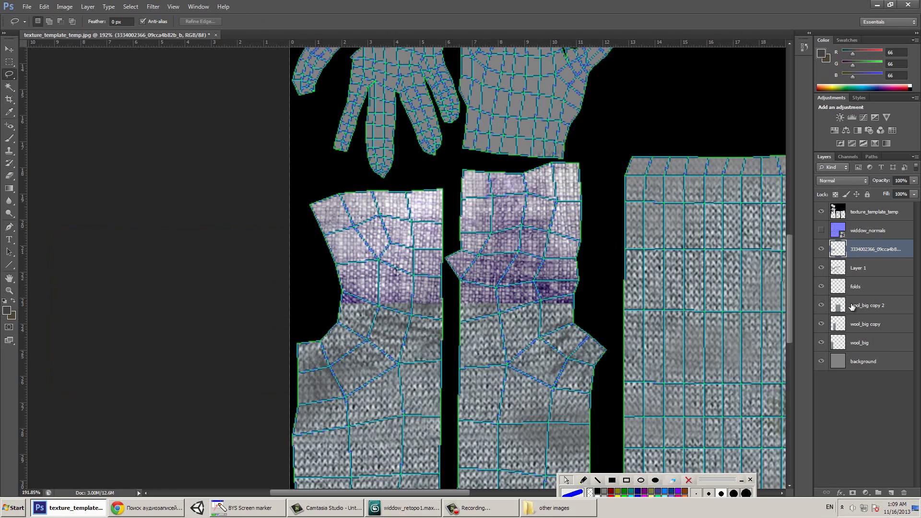
- Check which pieces the wool_big copy and wool_big layers cover, and merge wool_big copy into wool_big
click(831, 326)
click(819, 326)
click(819, 325)
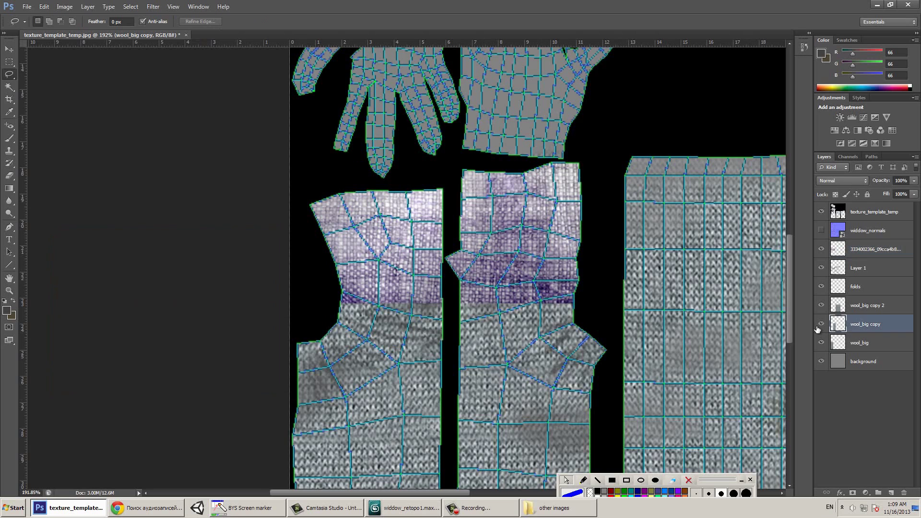
click(819, 325)
click(819, 326)
click(821, 342)
click(822, 343)
click(821, 342)
key(ctrl+e)
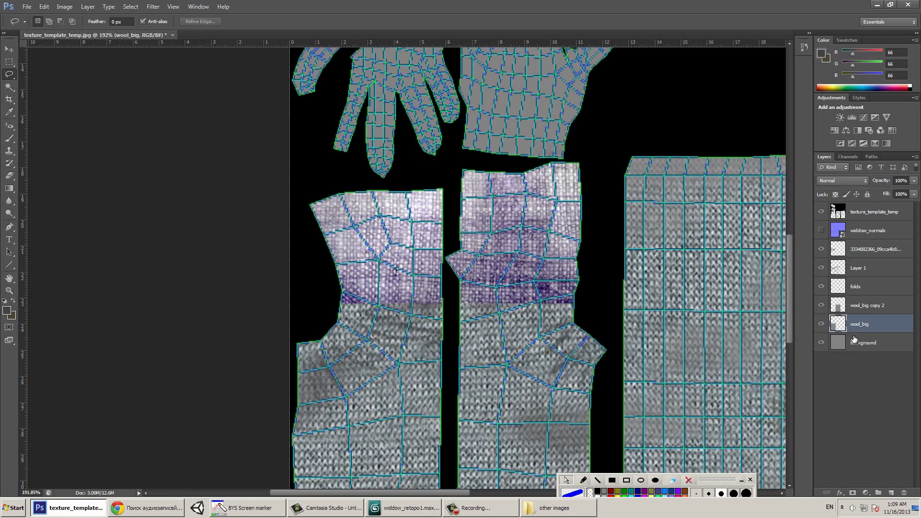
- Try merging the wool_big copy 2 layer into wool_big, checking its coverage by toggling visibility
click(851, 306)
key(ctrl+comma)
key(ctrl+comma)
key(ctrl+comma)
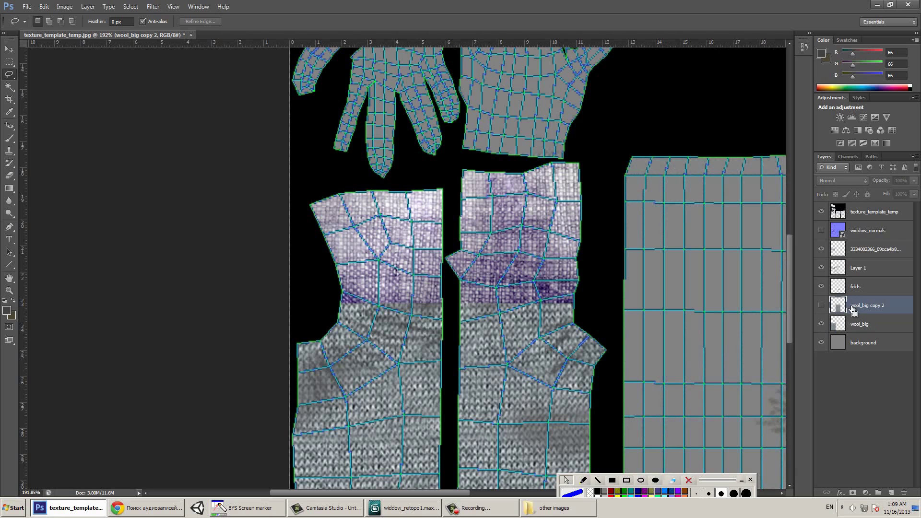
key(ctrl+comma)
key(ctrl+e)
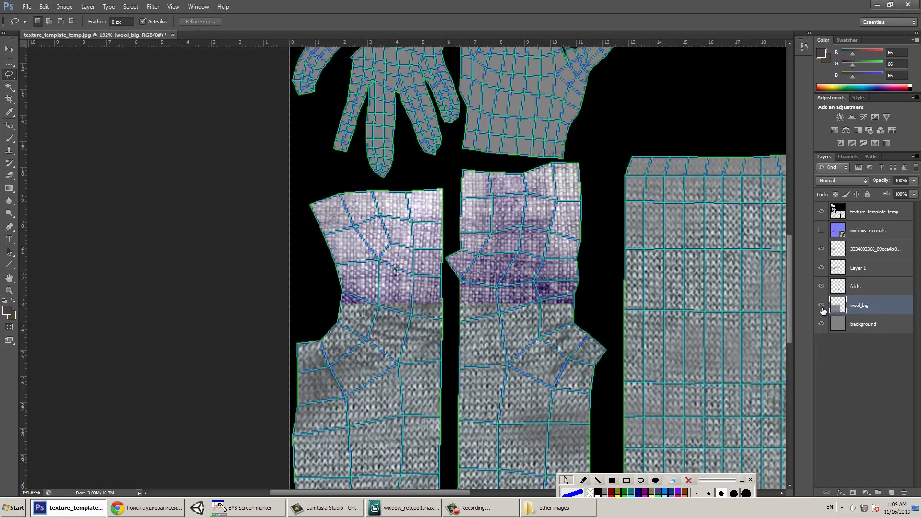
click(822, 307)
click(821, 307)
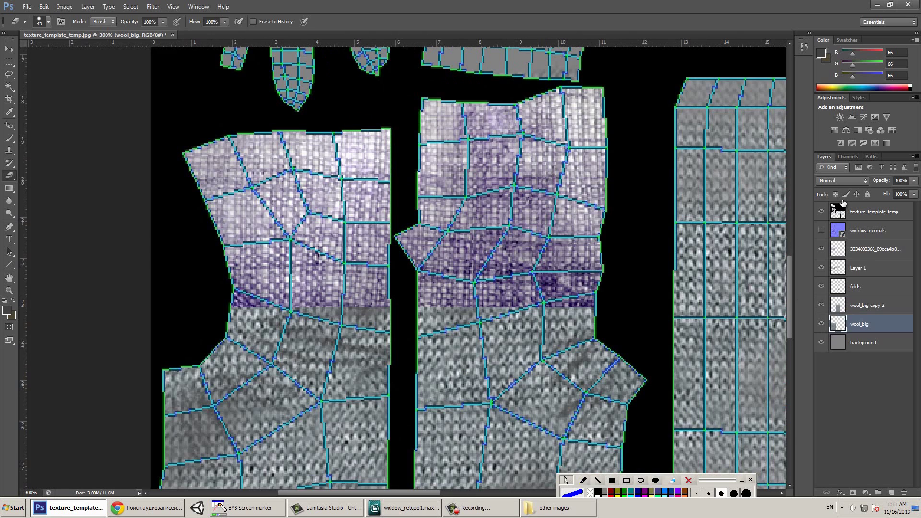
- Using the widdow_normals overlay as a guide, erase the woven fabric below the lower fold and inside the neck areas with a 43 px eraser
click(820, 230)
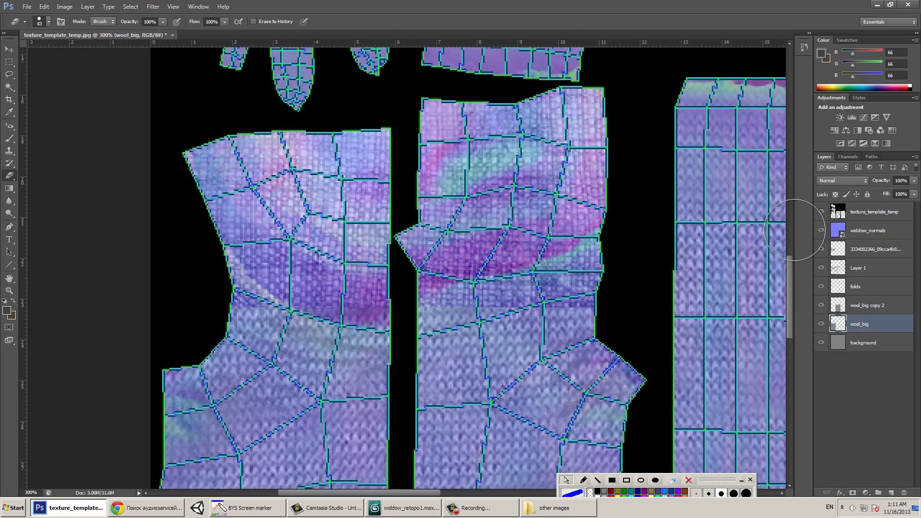
click(870, 249)
mouse_move(459, 323)
mouse_down()
mouse_move(451, 317)
mouse_move(559, 304)
mouse_move(605, 267)
mouse_move(551, 297)
mouse_up()
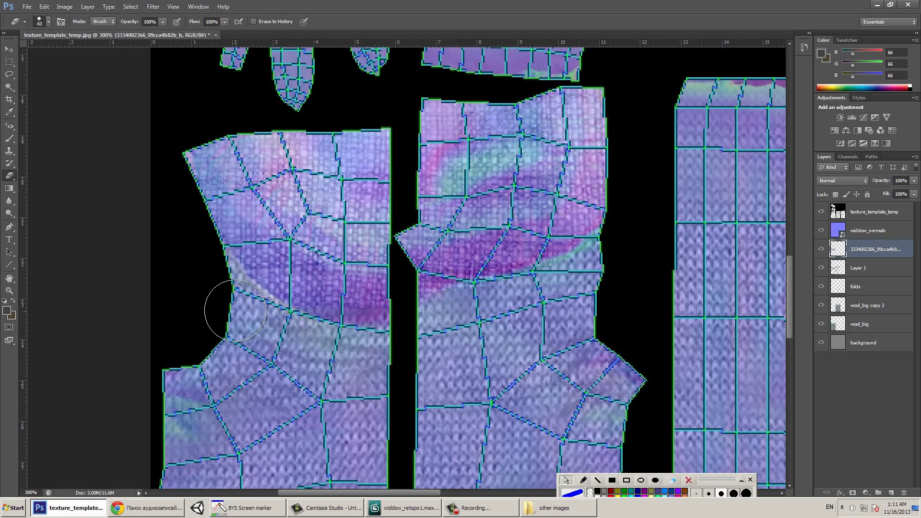
right_click(321, 126)
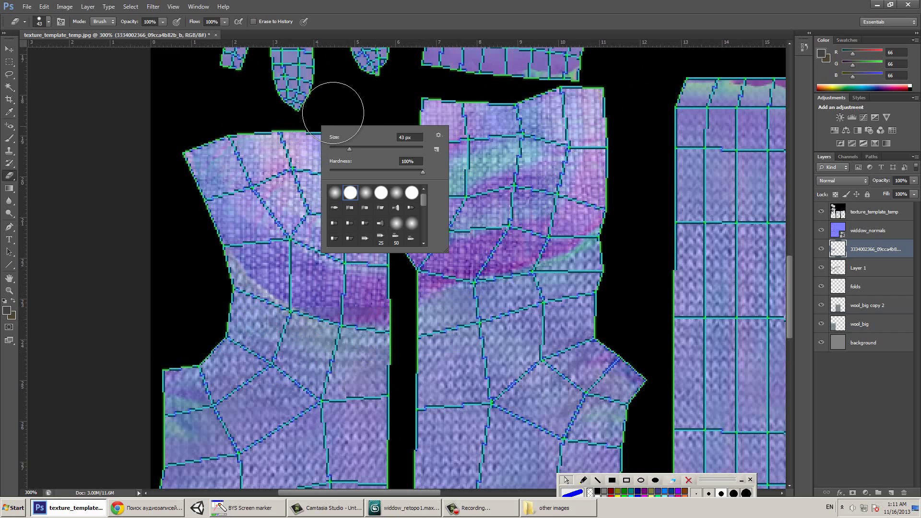
click(329, 103)
mouse_move(329, 103)
mouse_down()
mouse_move(360, 134)
mouse_move(372, 170)
mouse_up()
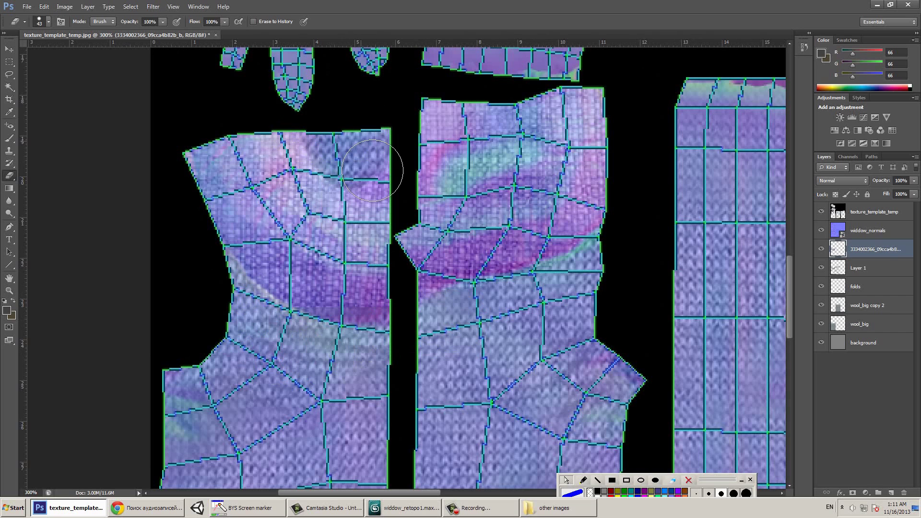
- Hide the widdow_normals overlay and reduce the woven fabric layer's opacity to 59%
click(822, 232)
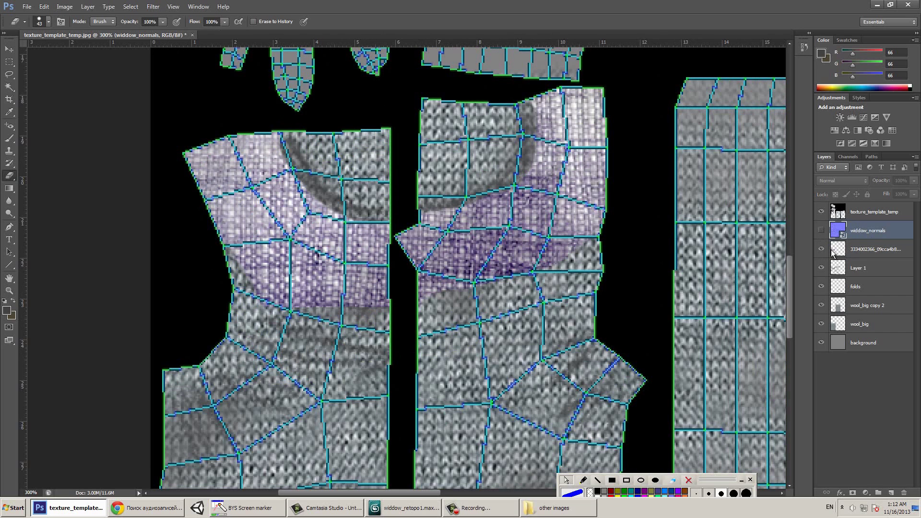
click(832, 252)
click(912, 181)
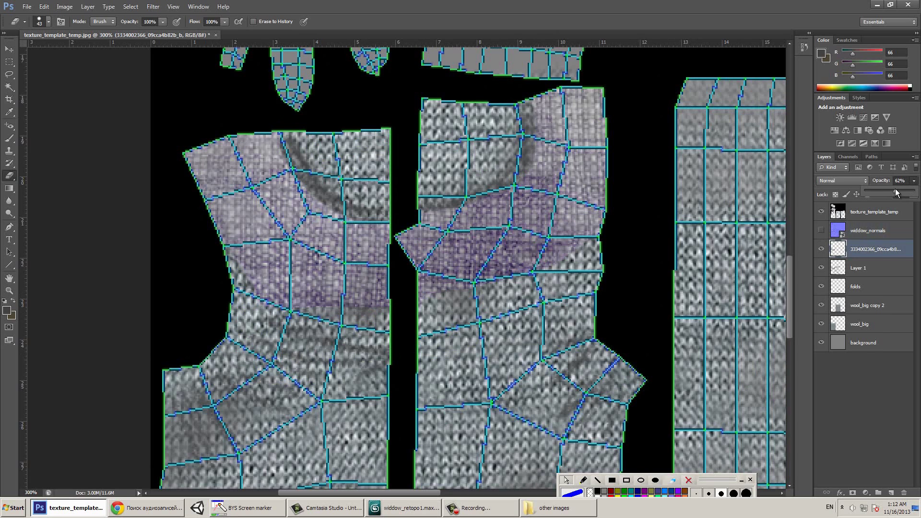
- Toggle the wool layers to compare their coverage, and merge wool_big copy 2 into wool_big
click(858, 324)
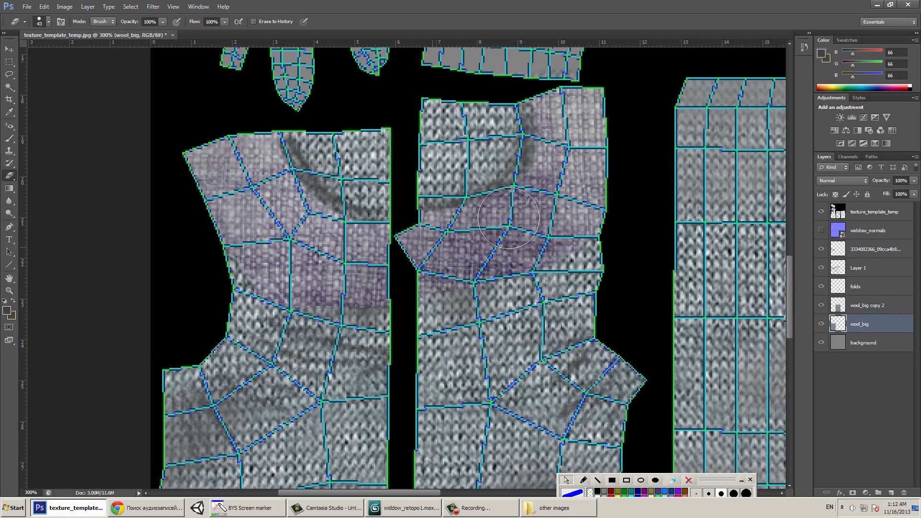
mouse_move(508, 218)
mouse_down()
mouse_move(552, 201)
mouse_move(569, 139)
mouse_move(569, 187)
mouse_move(576, 157)
mouse_up()
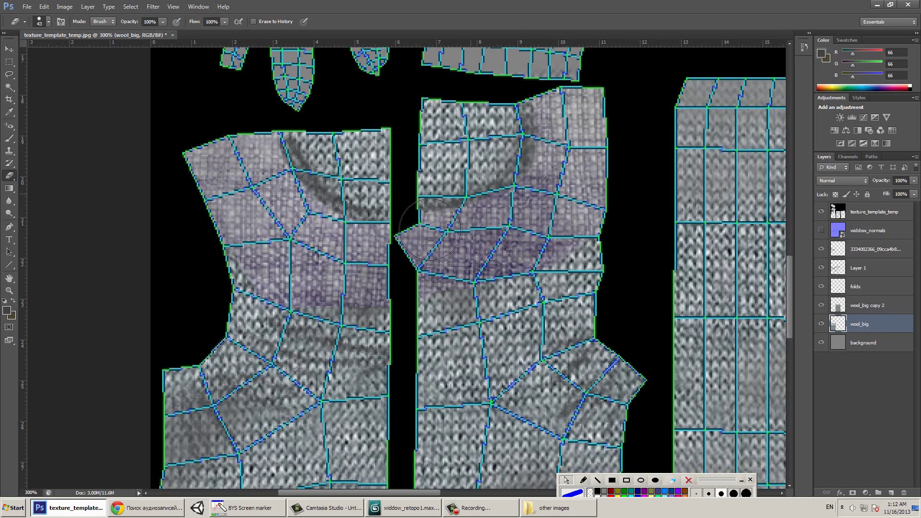
click(821, 306)
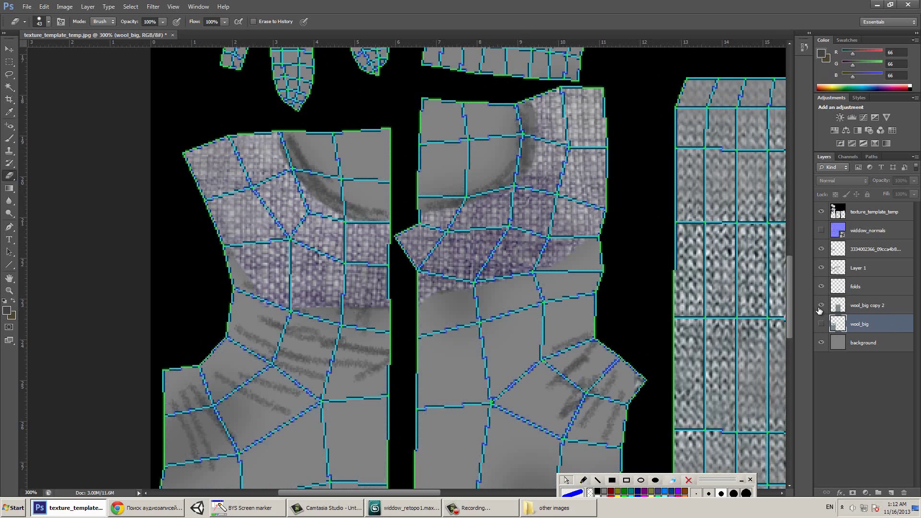
click(821, 306)
click(822, 306)
click(856, 305)
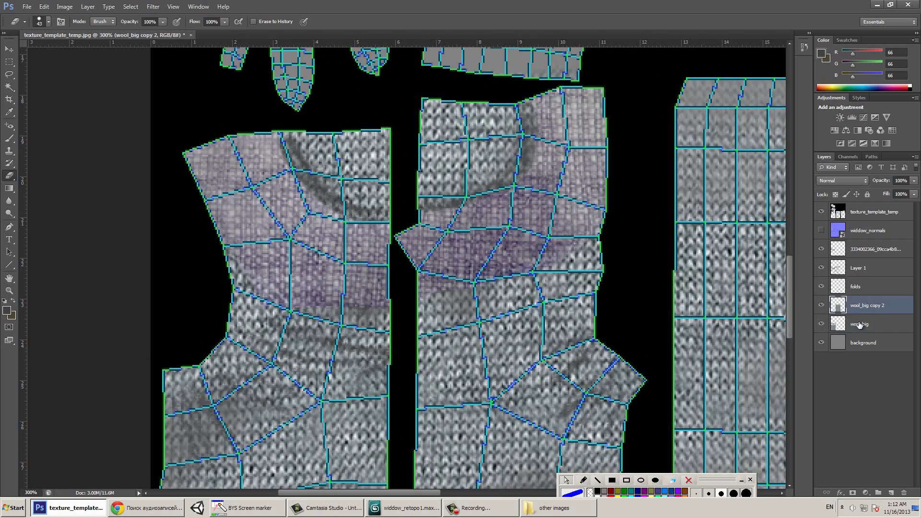
key(ctrl+e)
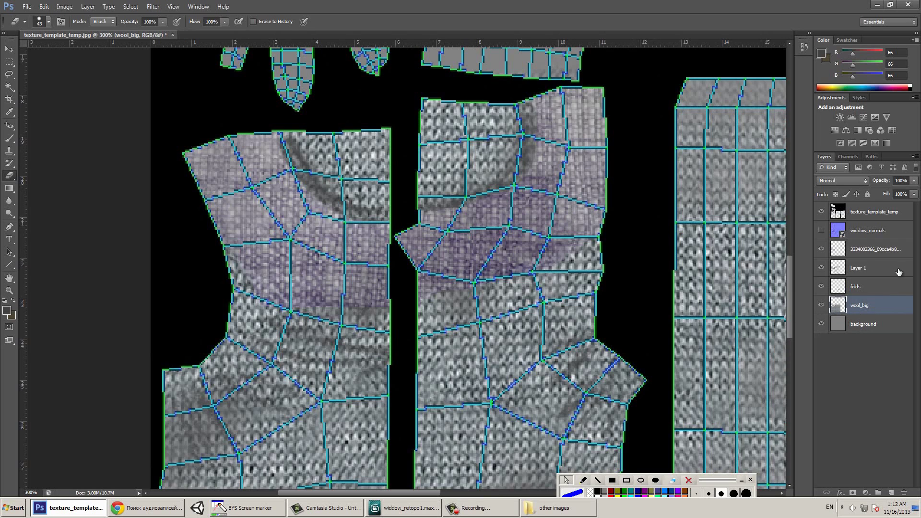
- Move the woven fabric layer beneath Layer 1 in the layer order
click(870, 248)
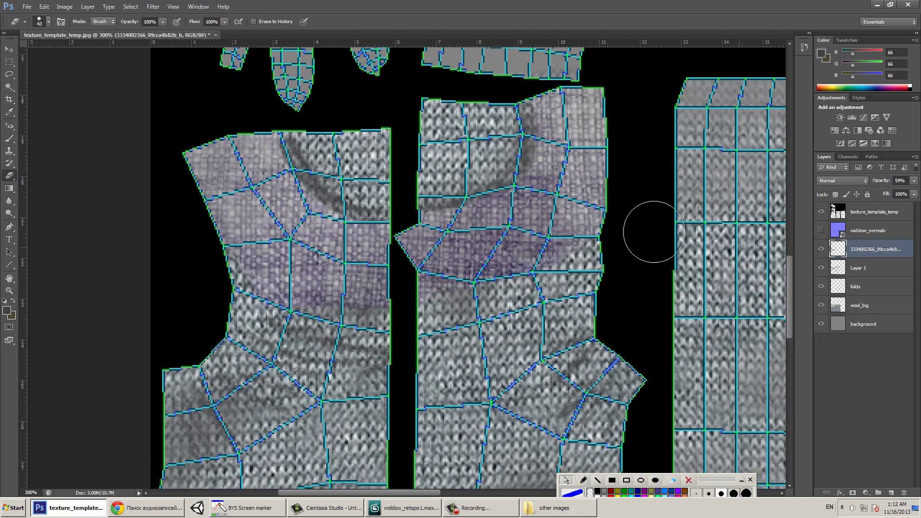
drag(852, 242, 853, 278)
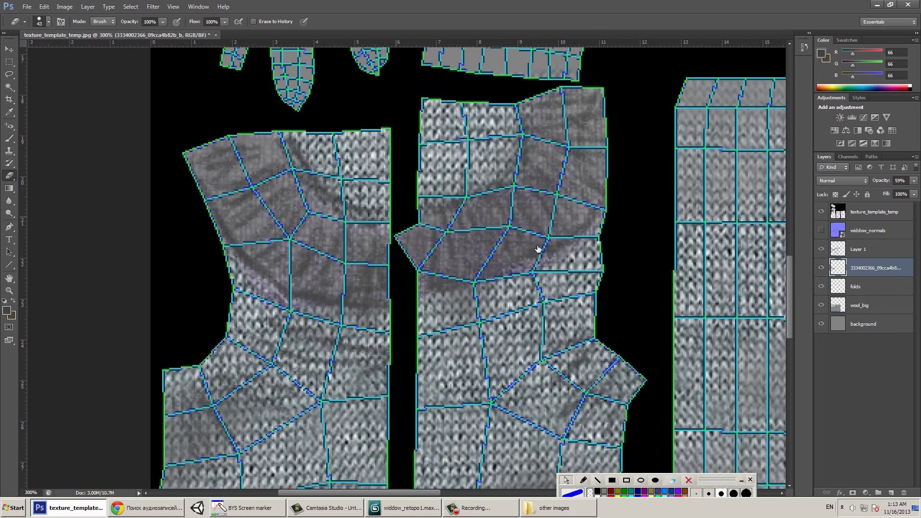
- Rename Layer 1 as fold and set its opacity to 76%
click(863, 249)
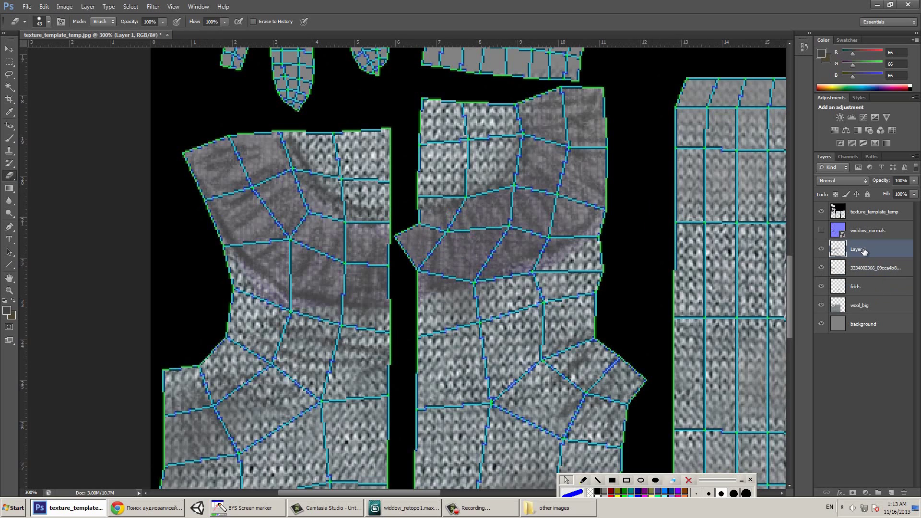
double_click(861, 249)
key(Return)
drag(894, 190, 903, 192)
- Set the foreground color to a dark purple with RGB values 78, 60, 91
click(7, 310)
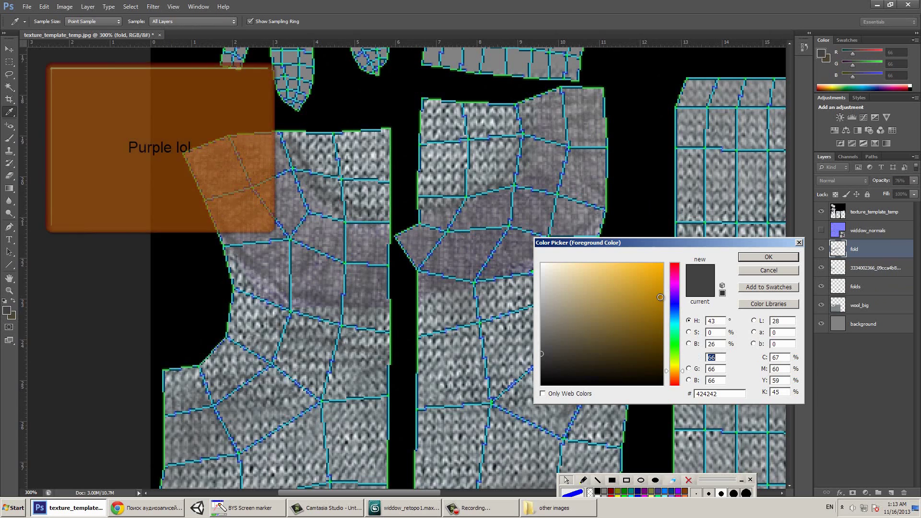
click(674, 292)
click(585, 350)
click(583, 341)
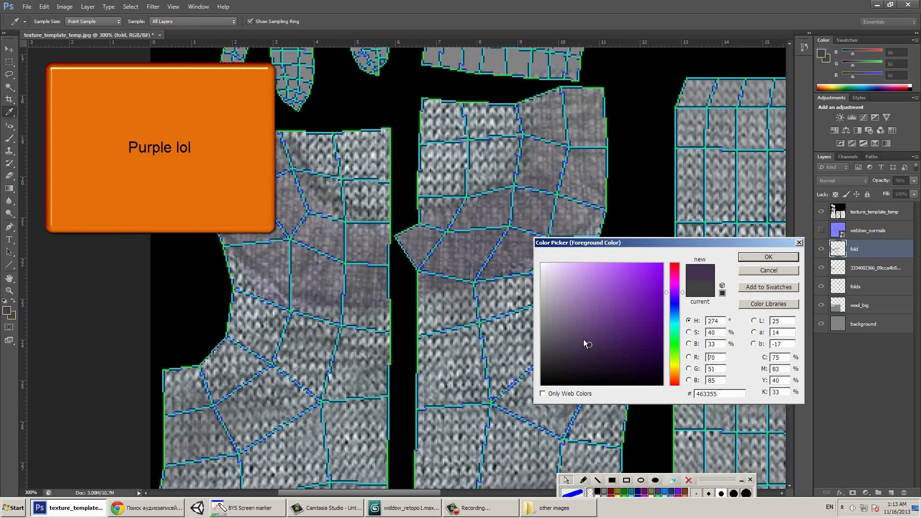
click(767, 257)
right_click(570, 272)
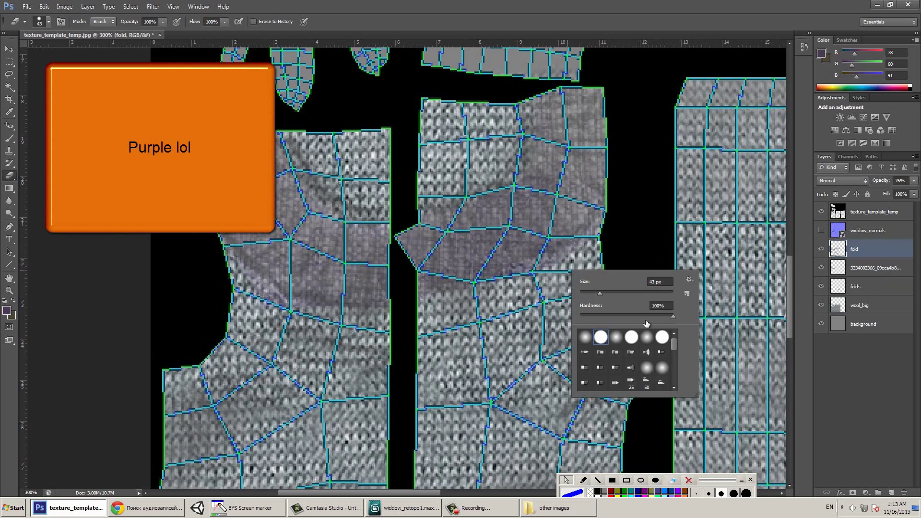
scroll(674, 336, down, 3)
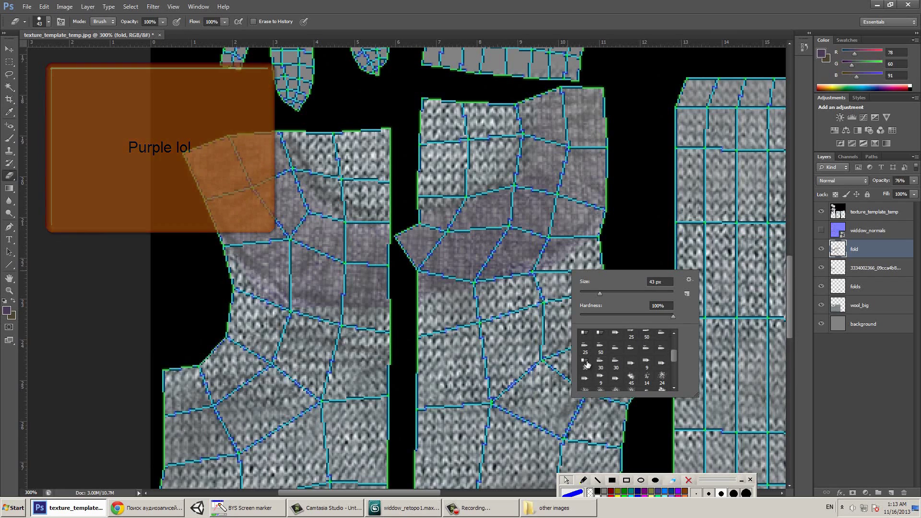
double_click(588, 364)
right_click(509, 273)
drag(530, 296, 528, 297)
click(461, 226)
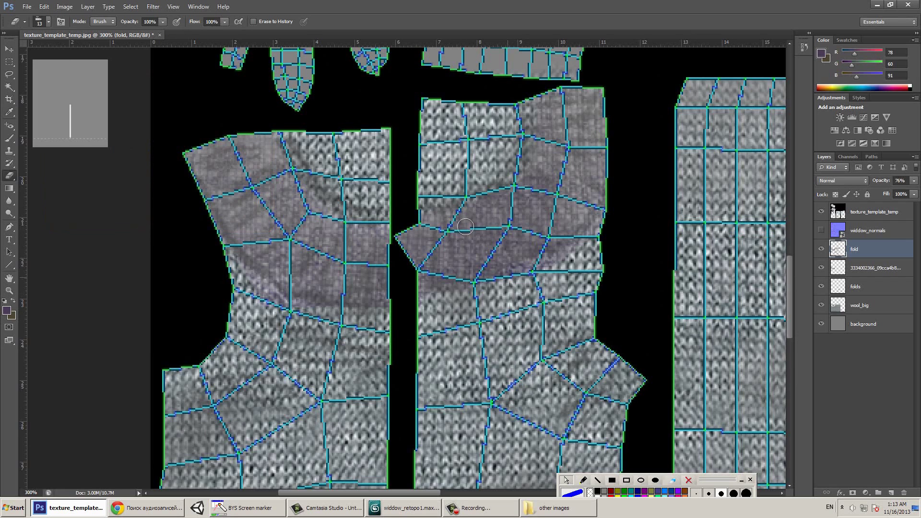
- Paint dark purple shading on the fold layer across the woven fabric of both pieces with a 4 px brush at 75% opacity
key(b)
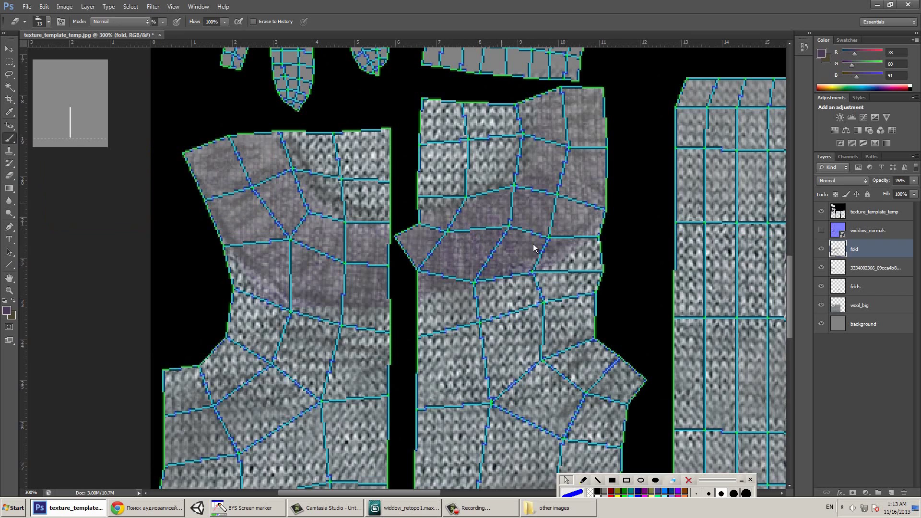
right_click(559, 219)
click(199, 21)
drag(207, 31, 212, 30)
mouse_move(546, 216)
mouse_down()
mouse_move(532, 154)
mouse_move(552, 120)
mouse_move(461, 259)
mouse_move(417, 245)
mouse_up()
mouse_move(330, 263)
mouse_down()
mouse_move(362, 235)
mouse_move(278, 249)
mouse_move(269, 202)
mouse_move(199, 150)
mouse_move(280, 159)
mouse_move(287, 185)
mouse_up()
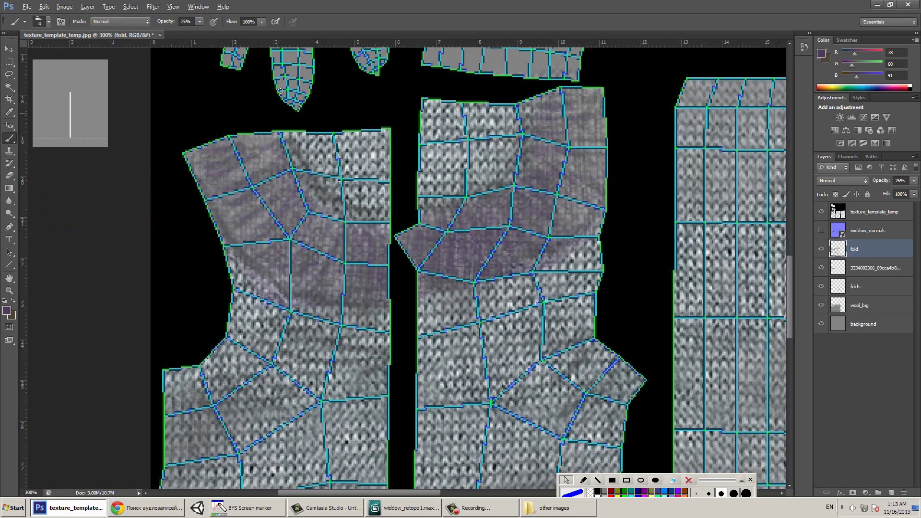
- Paint fold lines on the scarf area of both pieces in a brighter purple with RGB values 97, 41, 101
click(14, 307)
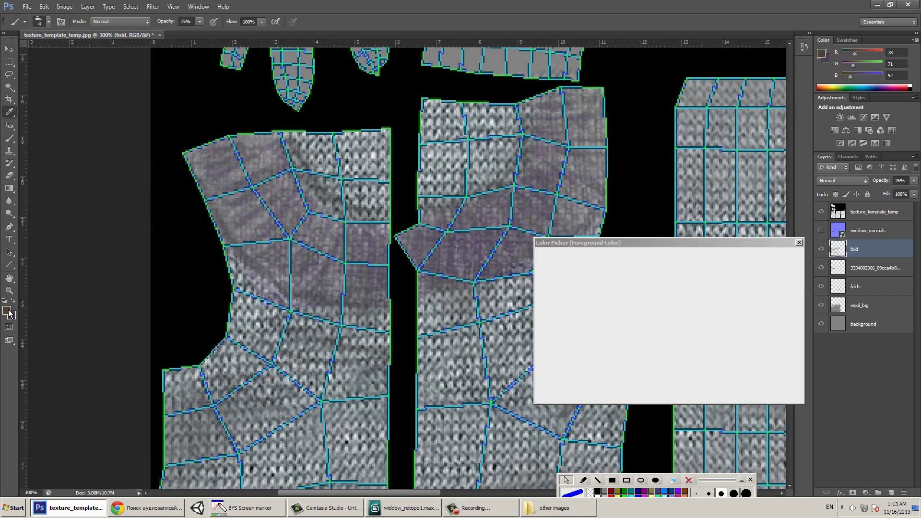
click(674, 291)
click(674, 284)
click(613, 336)
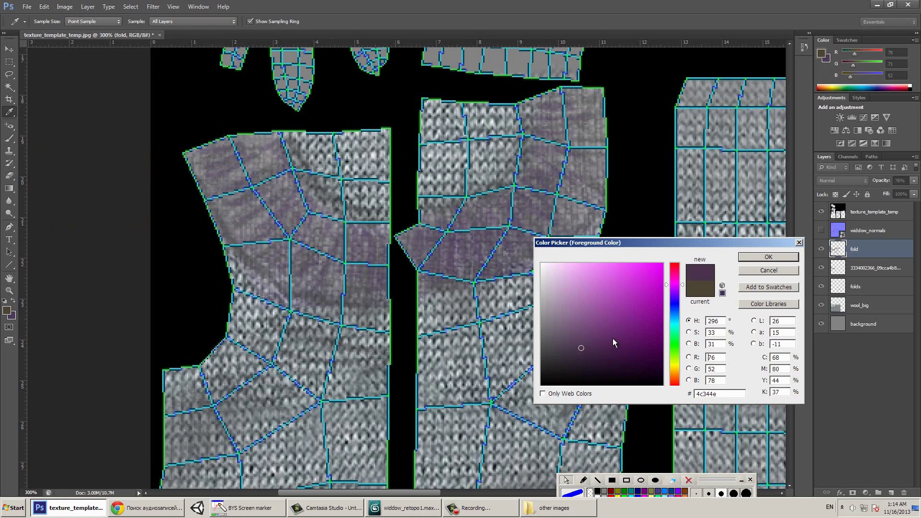
click(752, 255)
key(b)
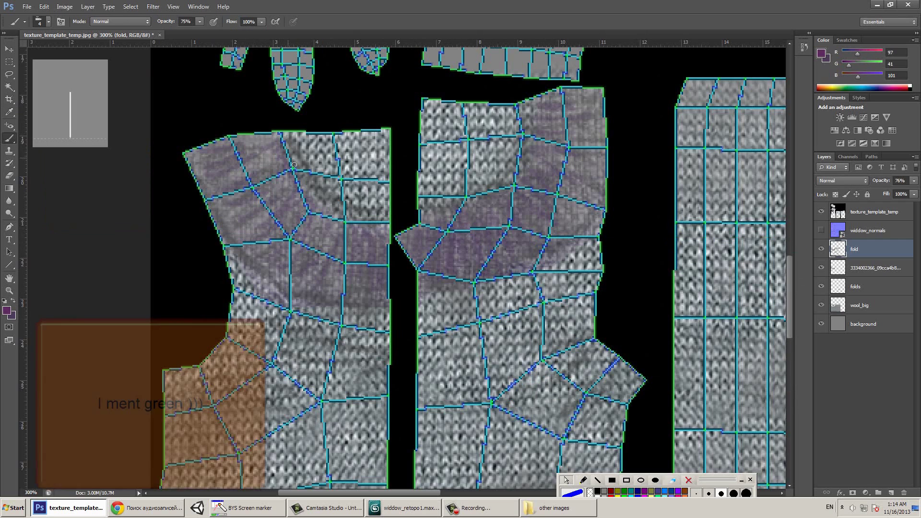
drag(327, 225, 226, 192)
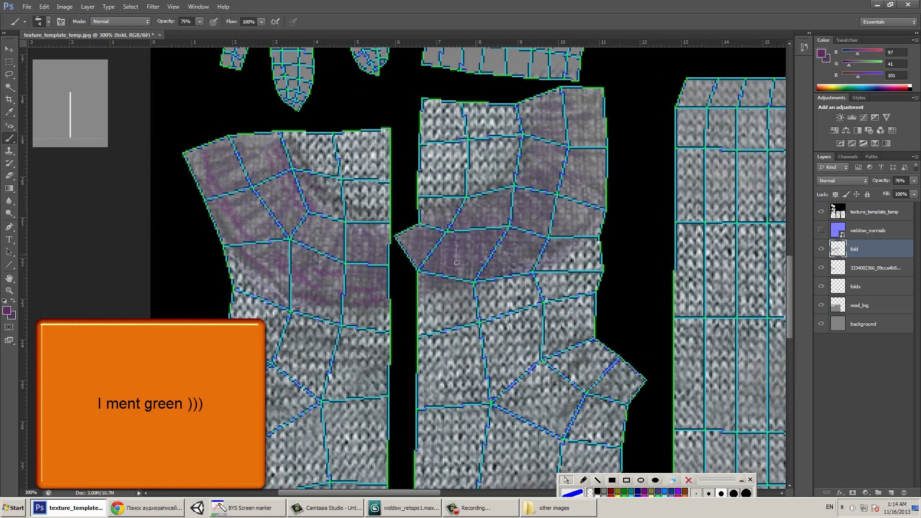
mouse_move(434, 295)
mouse_down()
mouse_move(527, 273)
mouse_move(597, 184)
mouse_move(534, 229)
mouse_move(508, 218)
mouse_up()
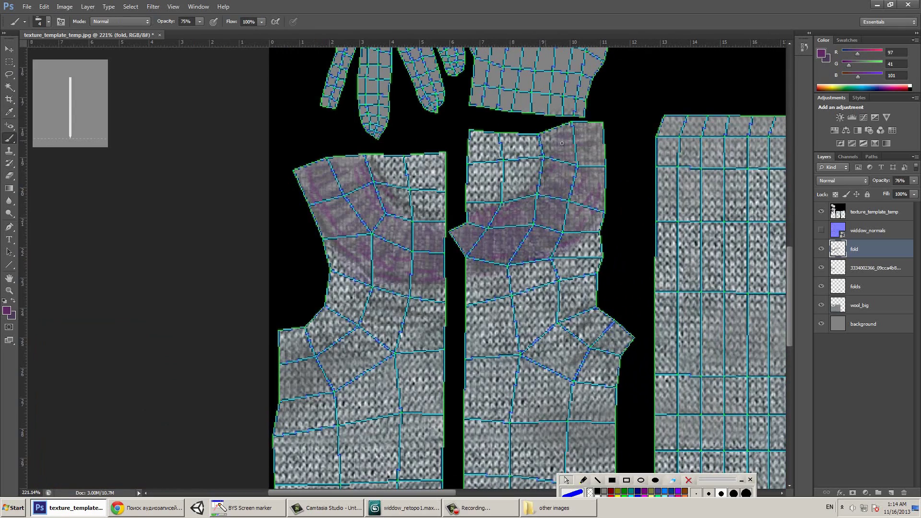
- Select a different brush tip preset at 30 px and set the brush opacity to 100%
right_click(408, 202)
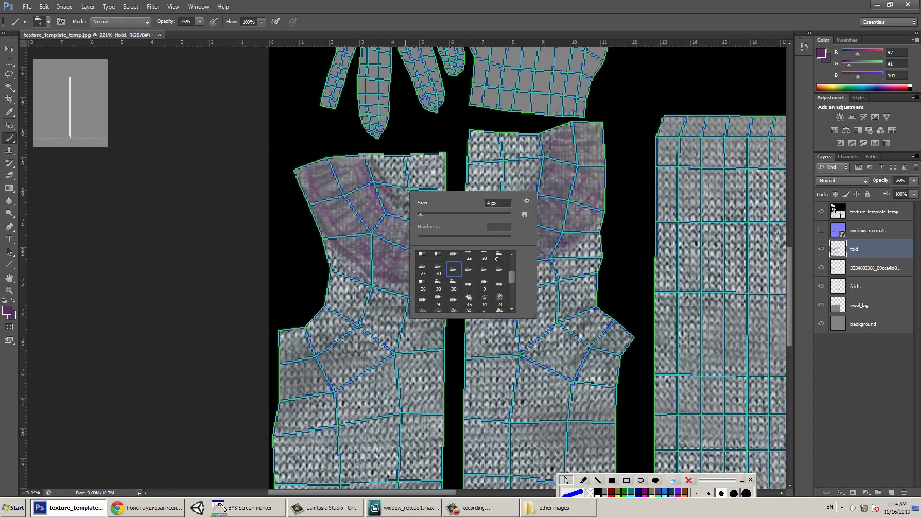
right_click(555, 186)
drag(656, 268, 653, 255)
click(644, 281)
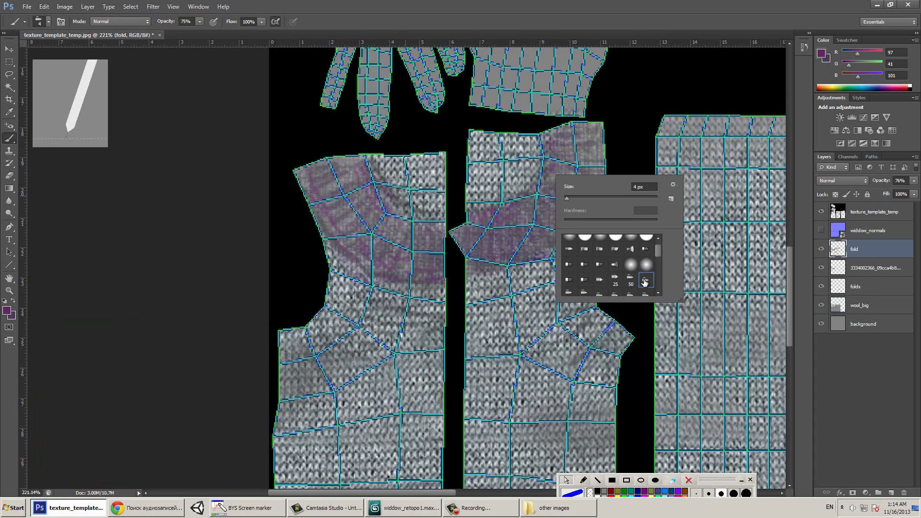
drag(659, 258, 659, 246)
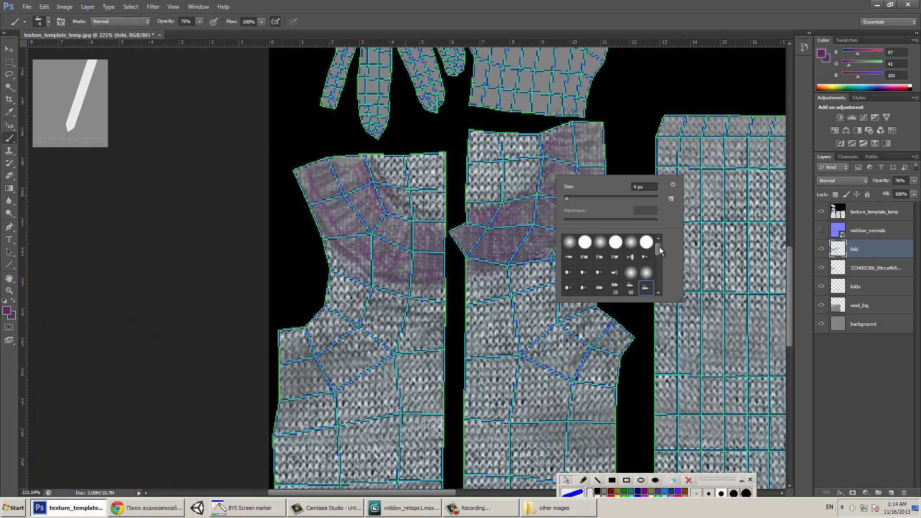
right_click(479, 247)
click(199, 21)
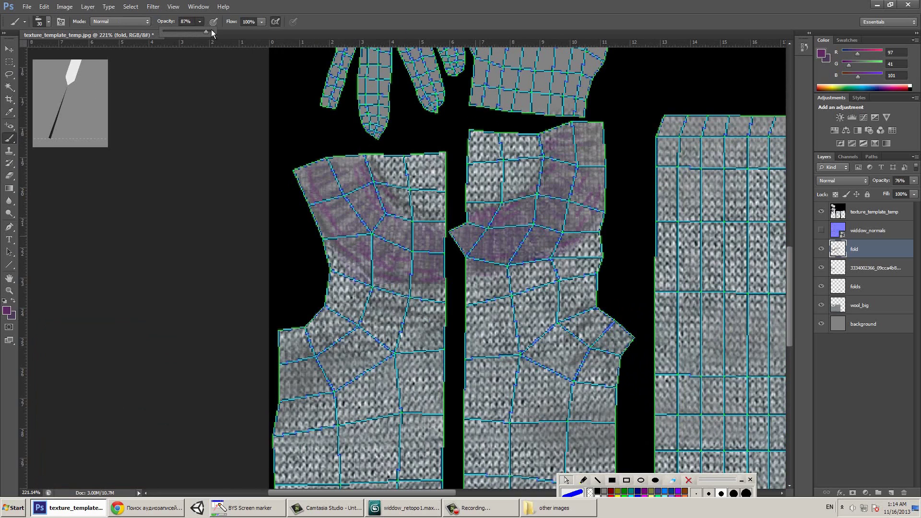
drag(211, 30, 218, 30)
- Set the foreground color to a greyish purple with RGB values 71, 63, 71
click(6, 311)
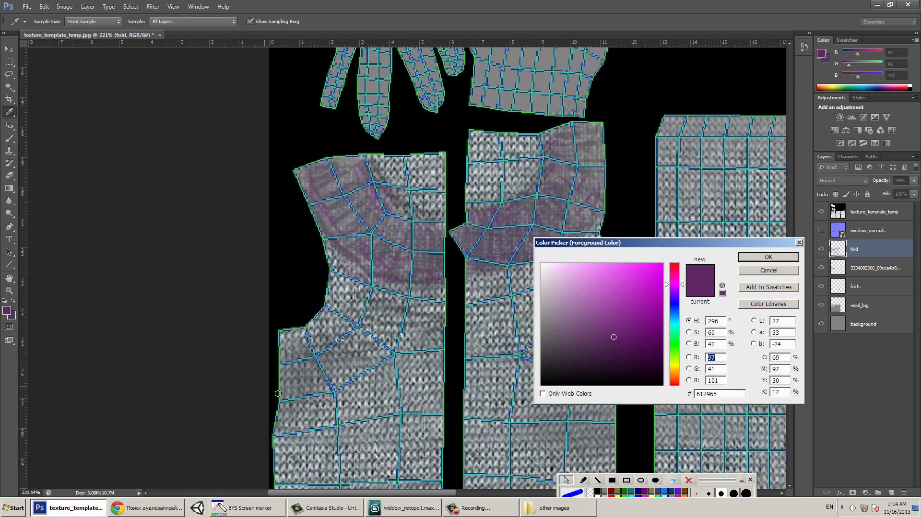
click(554, 355)
key(Return)
key(b)
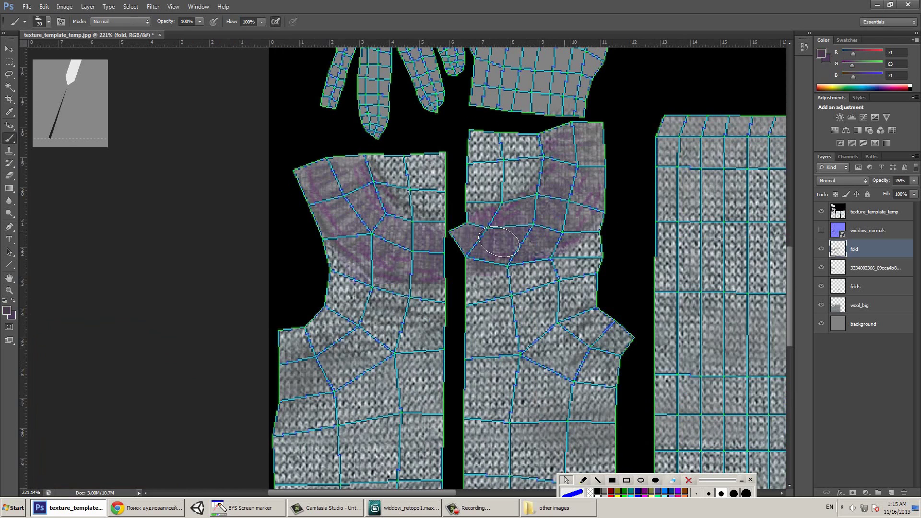
- Paint near-black shading, sampled as RGB 14, 14, 14, around the left piece's scarf edges on the fold layer with a 13 px brush
right_click(384, 156)
drag(408, 178, 399, 177)
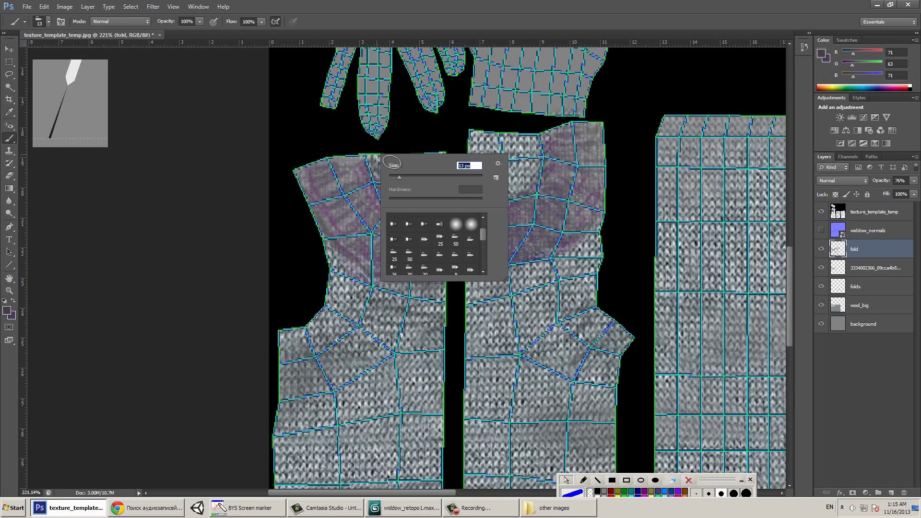
click(350, 166)
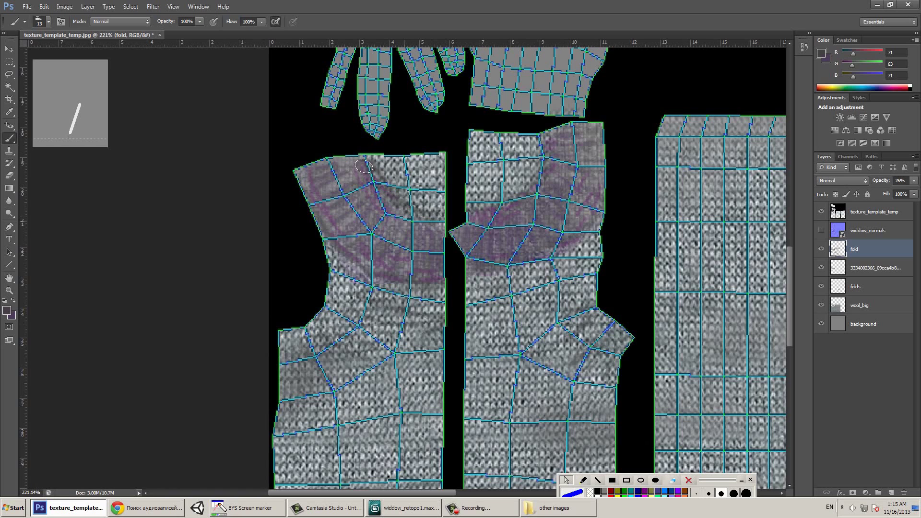
alt+click(452, 216)
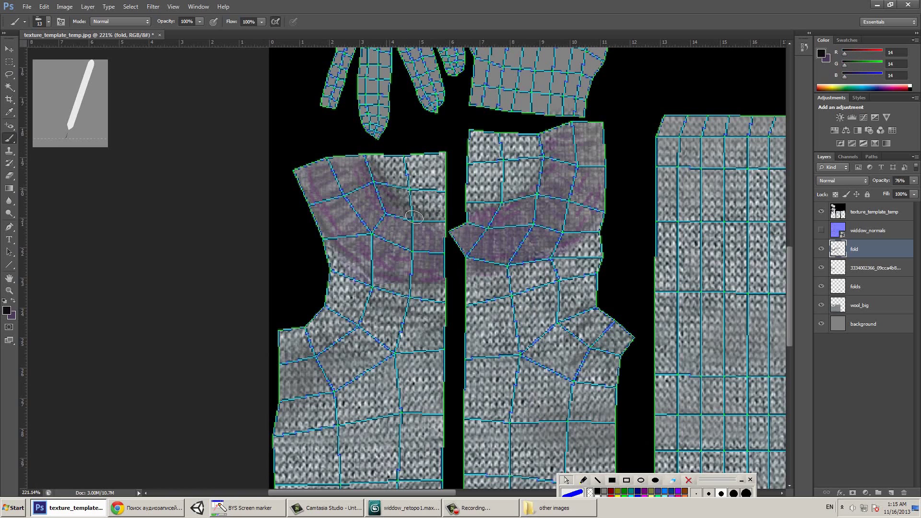
drag(360, 166, 425, 270)
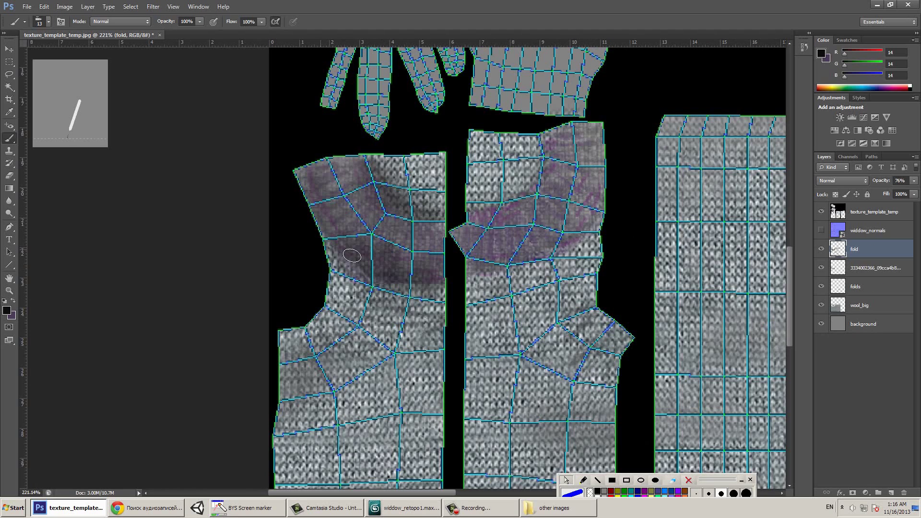
- Duplicate the fold layer at 45% opacity and lighten parts of the copy's scarf shading with the Eraser, reduced to 7 px
key(ctrl+j)
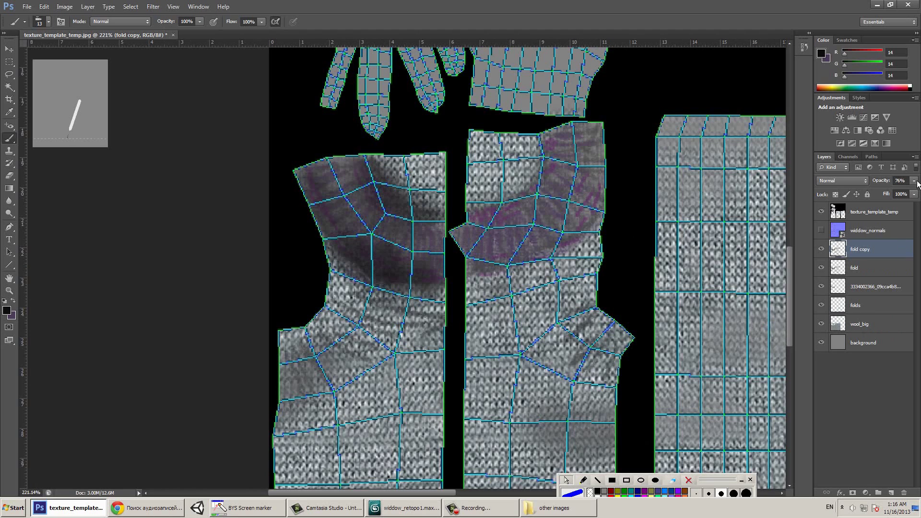
drag(886, 188, 895, 193)
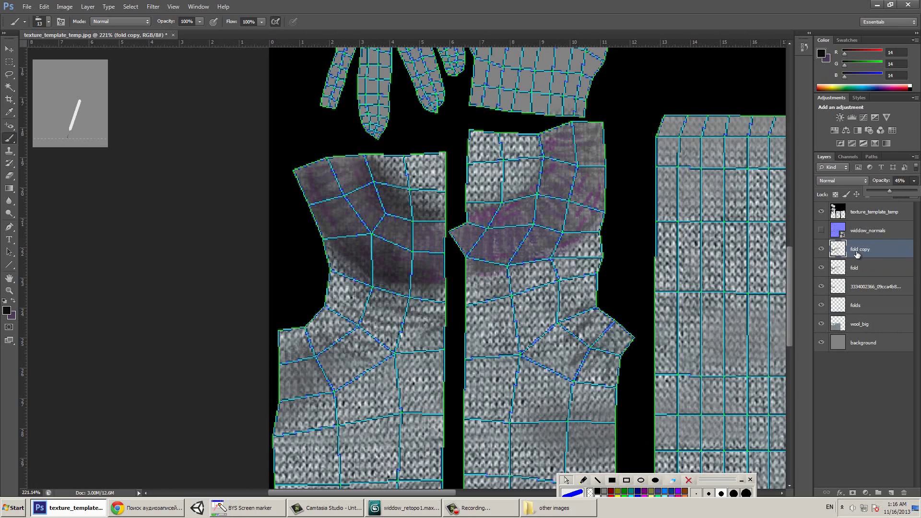
key(e)
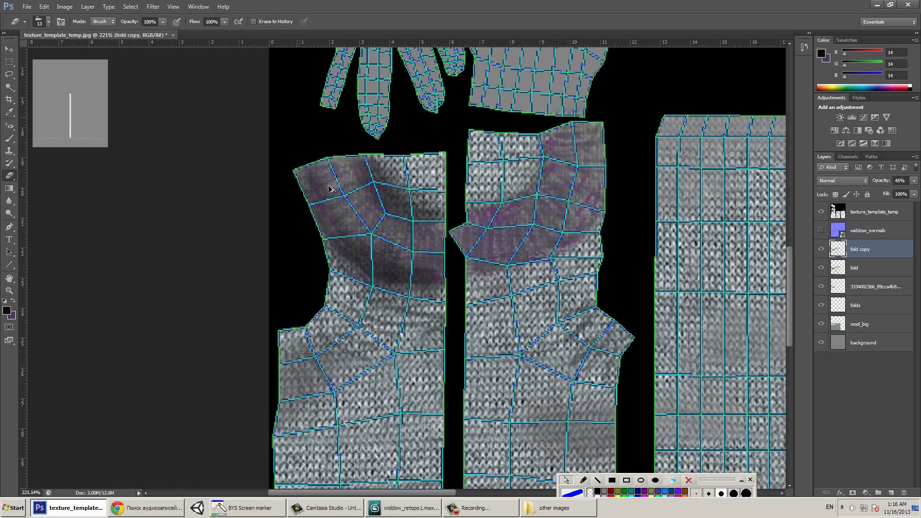
right_click(367, 221)
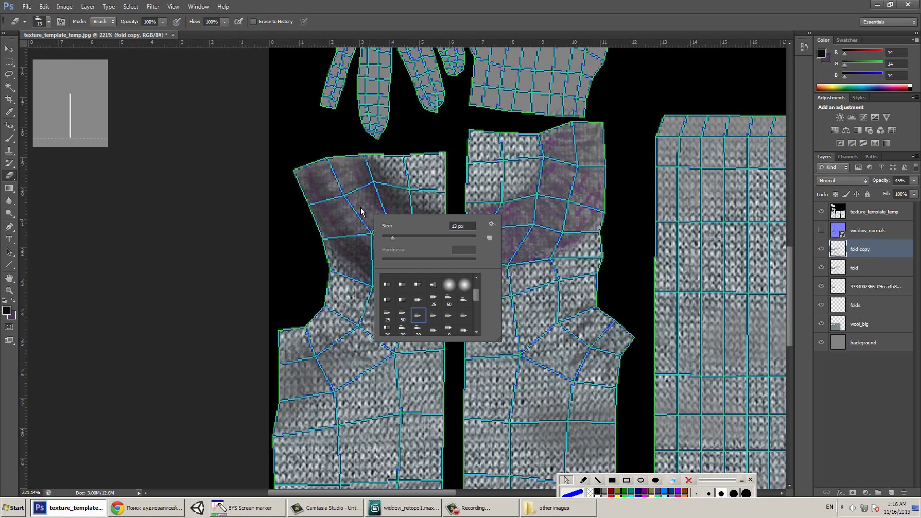
drag(391, 239, 388, 238)
key(Return)
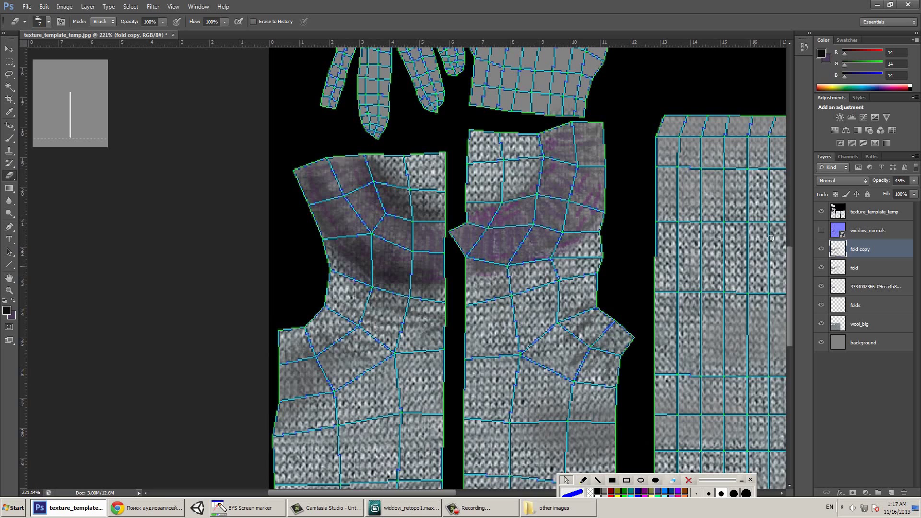
- Merge the fold and fold copy layers into a single layer
key(b)
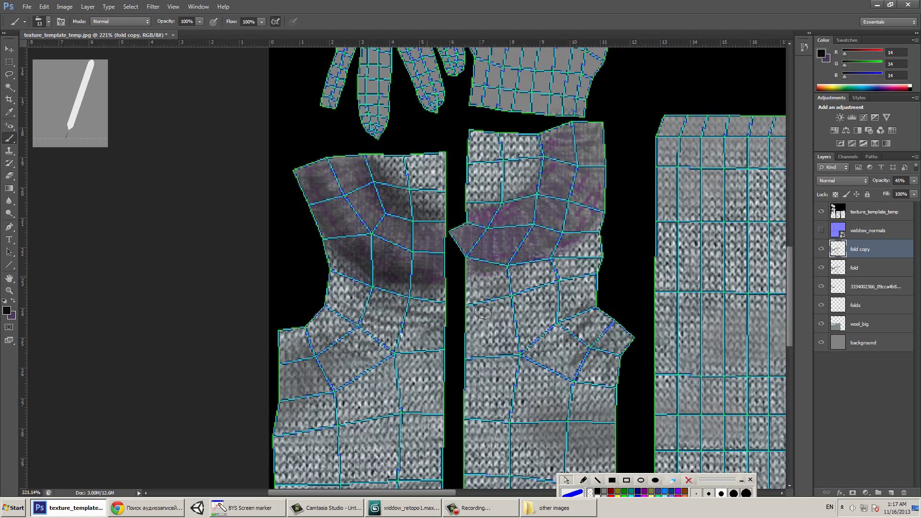
key(alt+bracketleft)
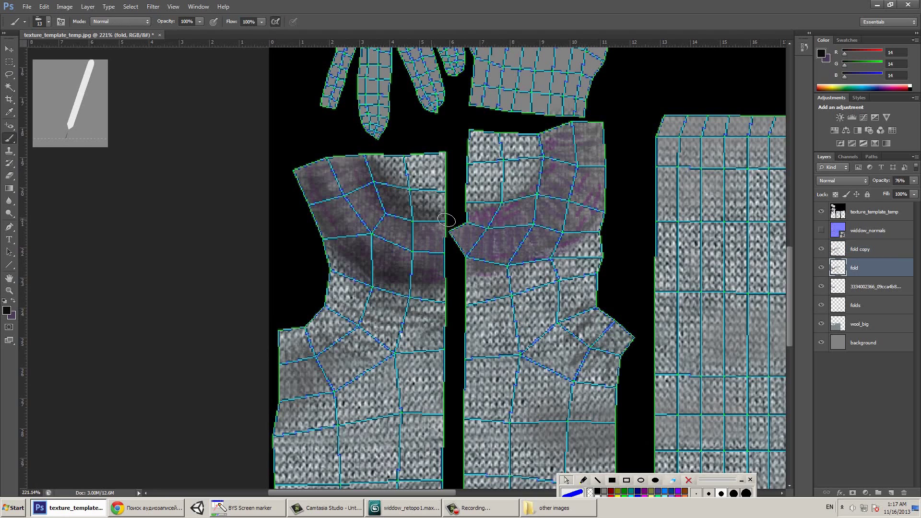
key(Delete)
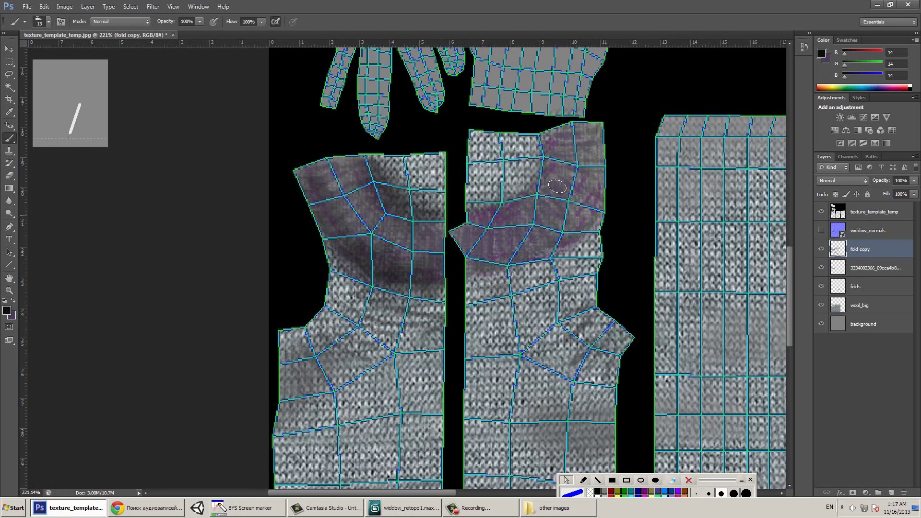
- Paint near-black shading along the right piece's scarf and soft folds down both torso pieces on the merged fold copy layer
alt+scroll(379, 324, up, 3)
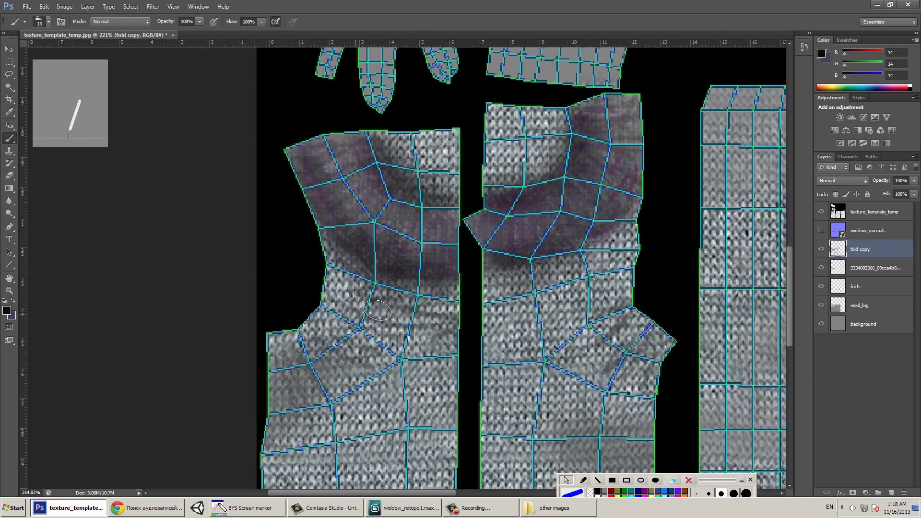
key(space)
drag(389, 393, 395, 237)
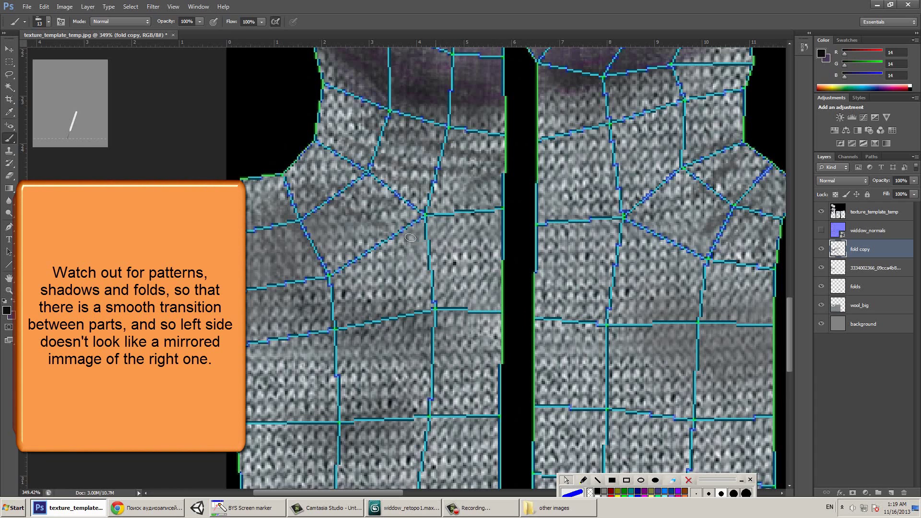
alt+scroll(392, 230, down, 5)
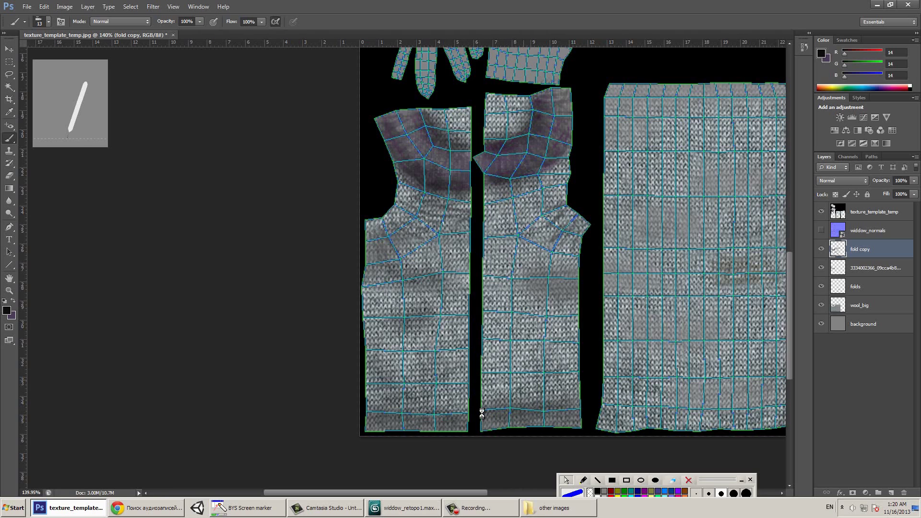
- Hide the texture_template_temp wireframe layer and select it
click(822, 211)
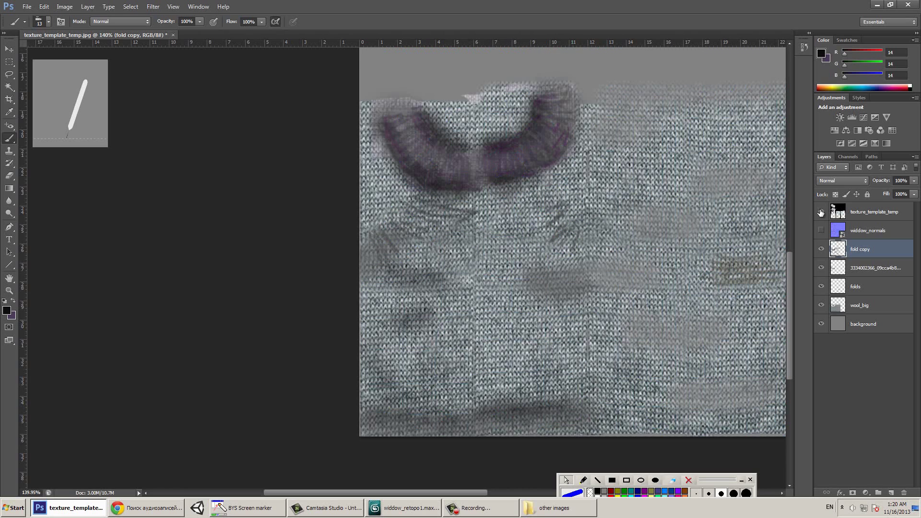
click(821, 211)
click(822, 212)
click(863, 212)
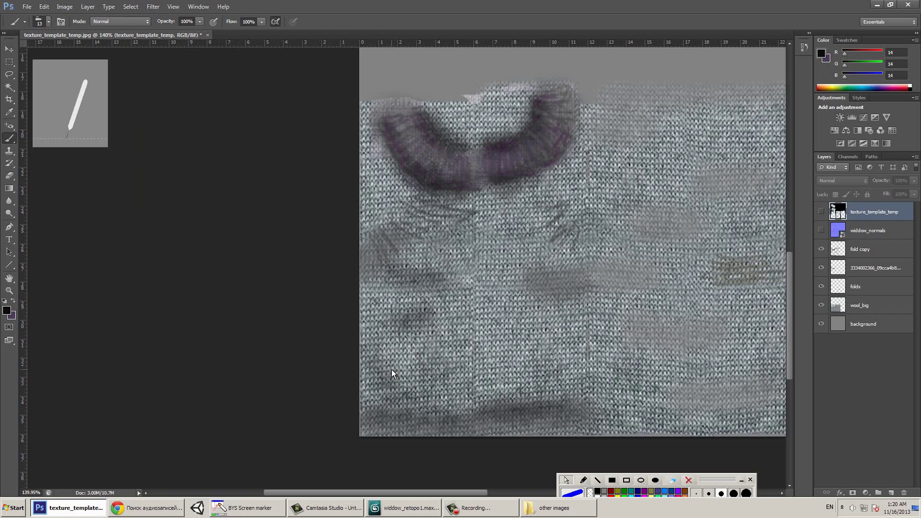
- Save a JPEG copy of the texture as texture_diffuse.jpg in the widdowCharacter folder with a raised image quality
key(ctrl+shift+s)
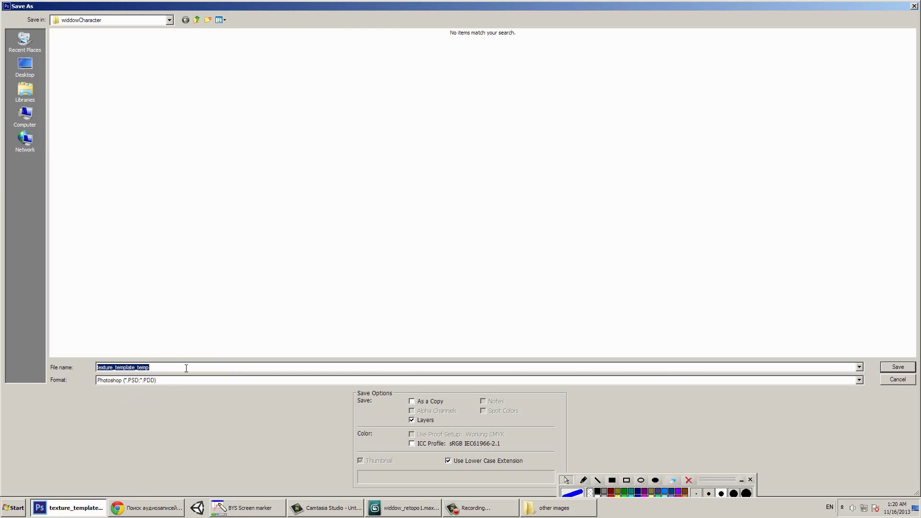
text(text)
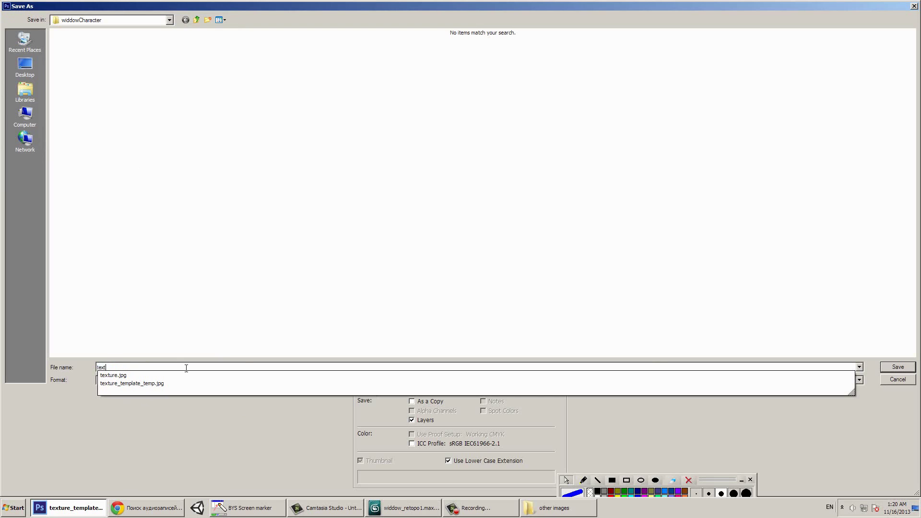
text(ure_diffuse)
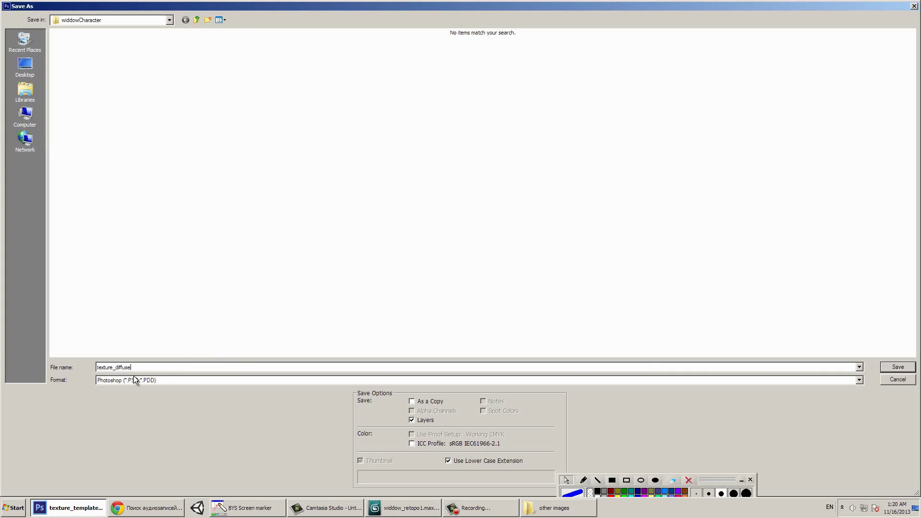
drag(132, 368, 117, 368)
click(168, 366)
click(183, 380)
click(159, 297)
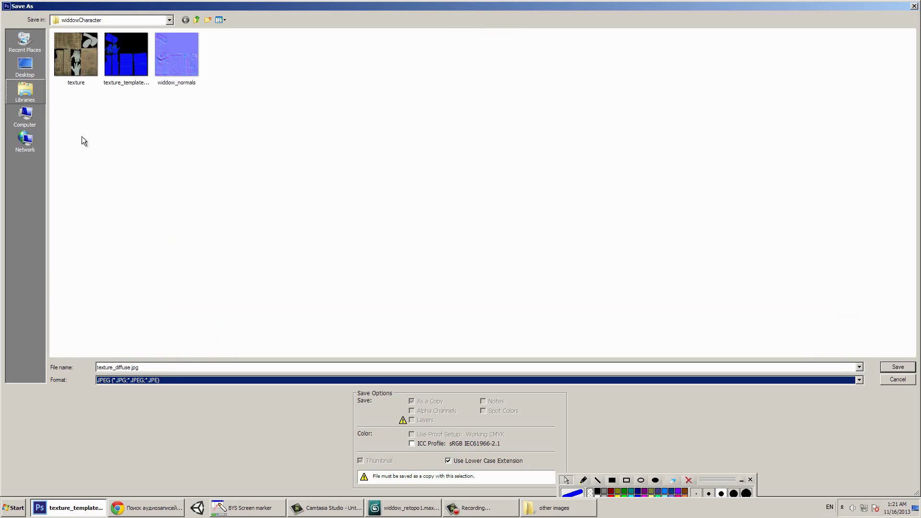
click(887, 367)
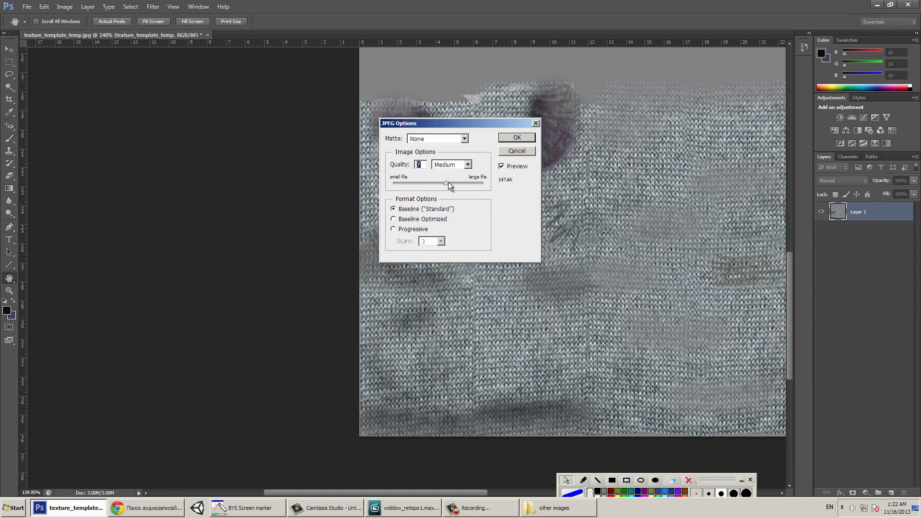
drag(449, 180, 451, 178)
click(460, 184)
click(512, 138)
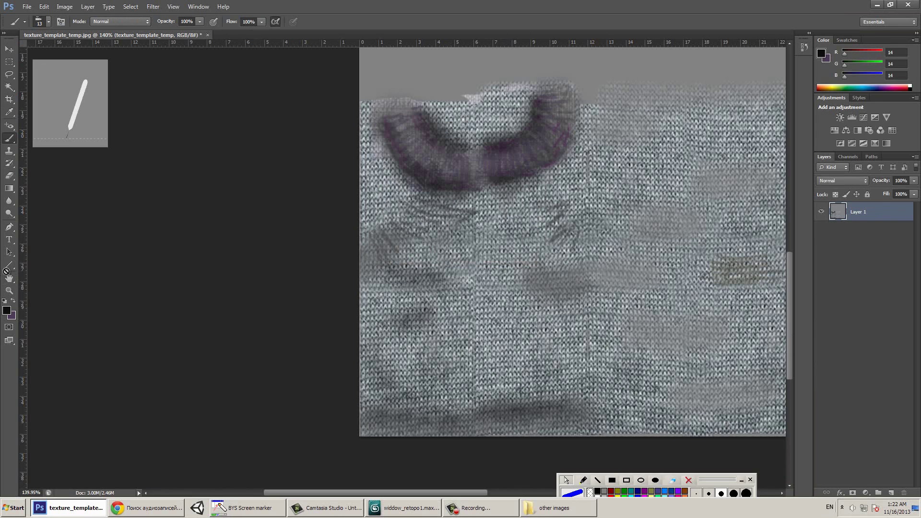
- Switch to 3ds Max with the widdow_retopo1.max scene
click(406, 509)
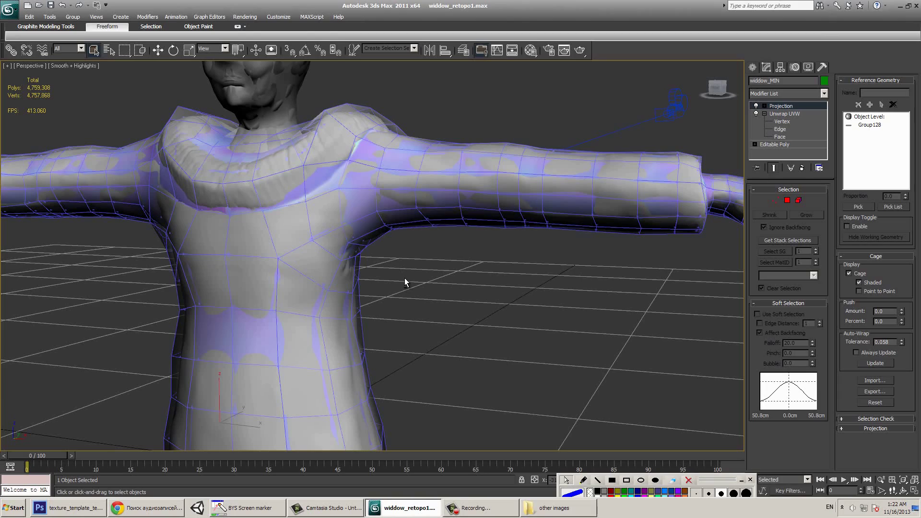
- Enable the diffuse color map of widdow_material in the Material Editor and assign a Bitmap map to it
key(m)
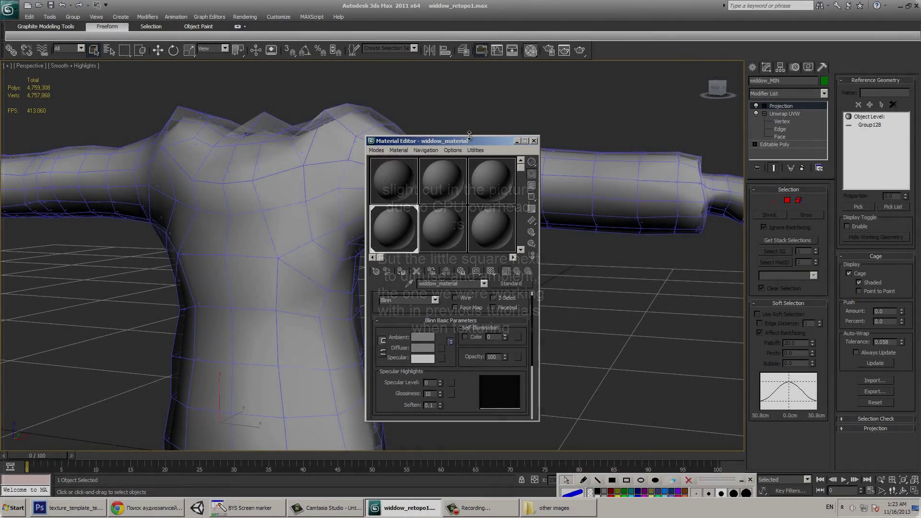
drag(469, 136, 469, 26)
scroll(401, 339, down, 5)
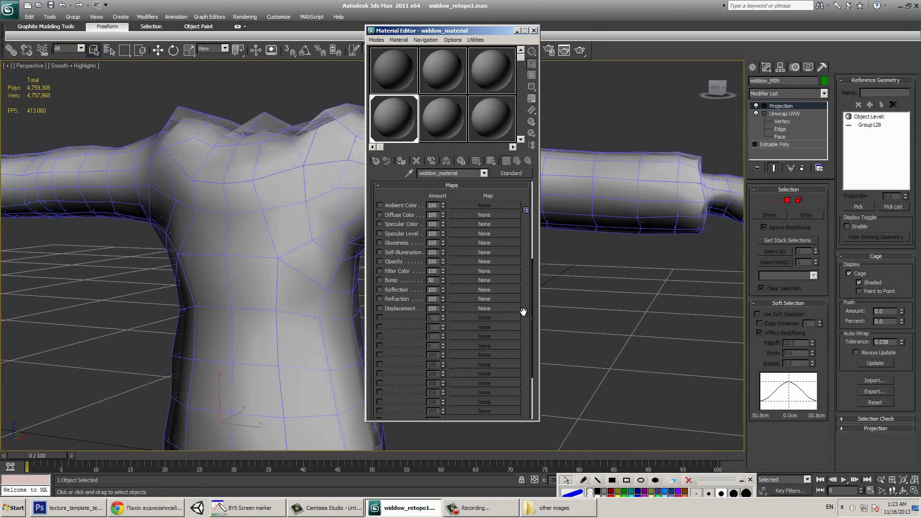
scroll(523, 312, up, 5)
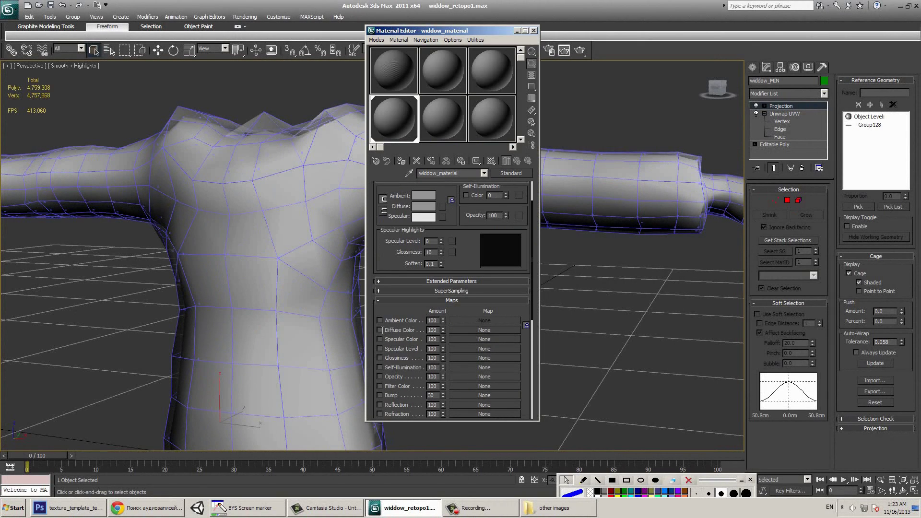
drag(499, 316, 492, 297)
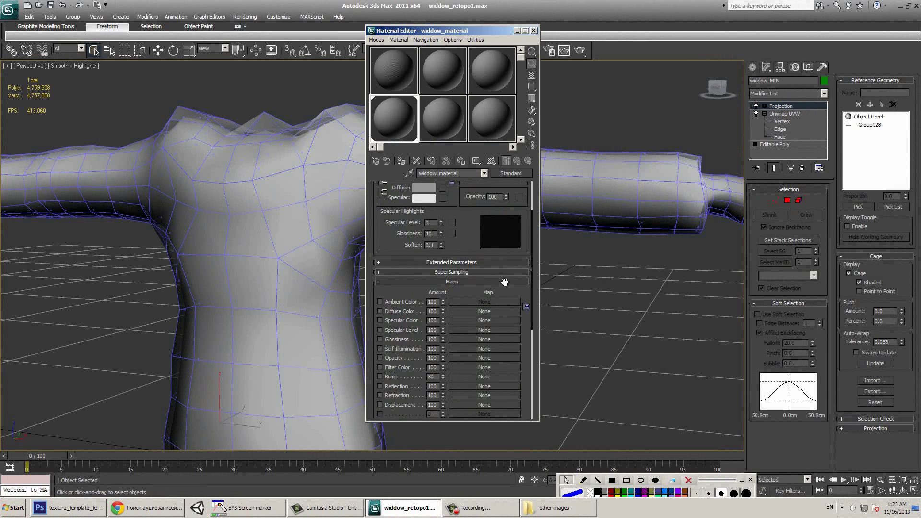
scroll(425, 318, down, 1)
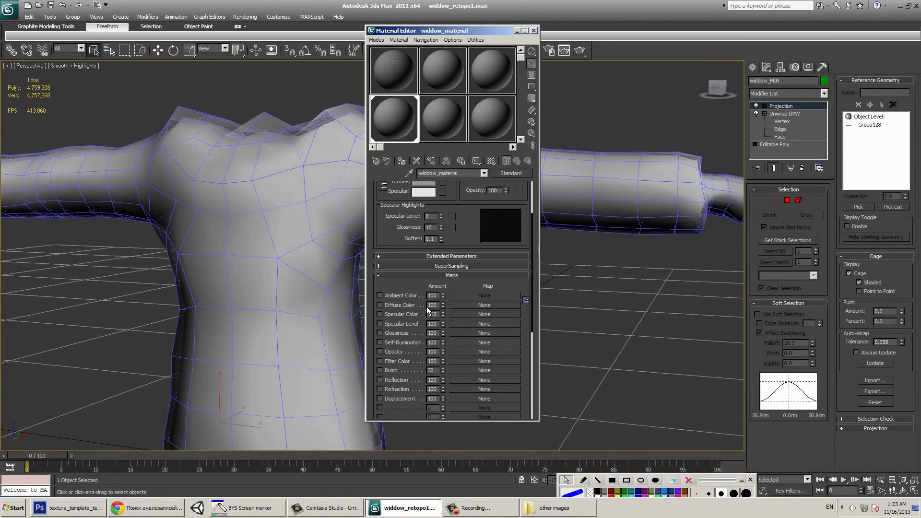
click(380, 305)
click(468, 305)
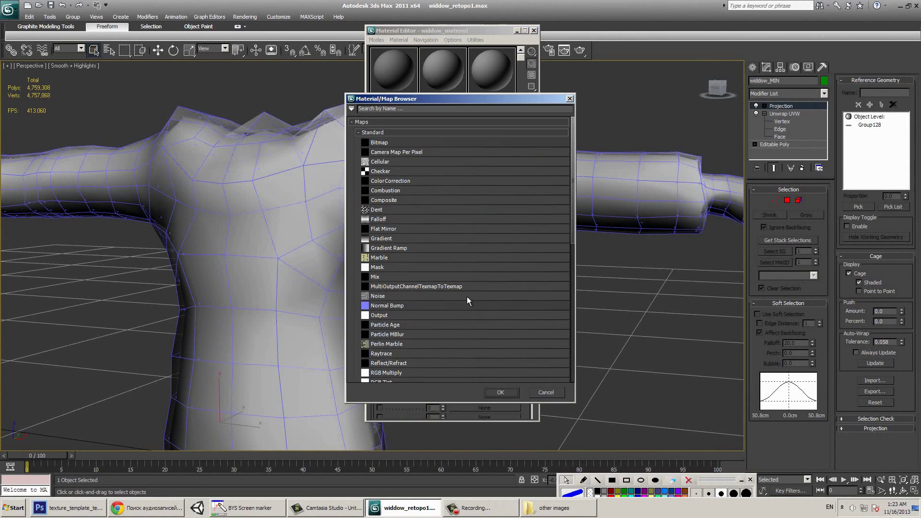
double_click(379, 142)
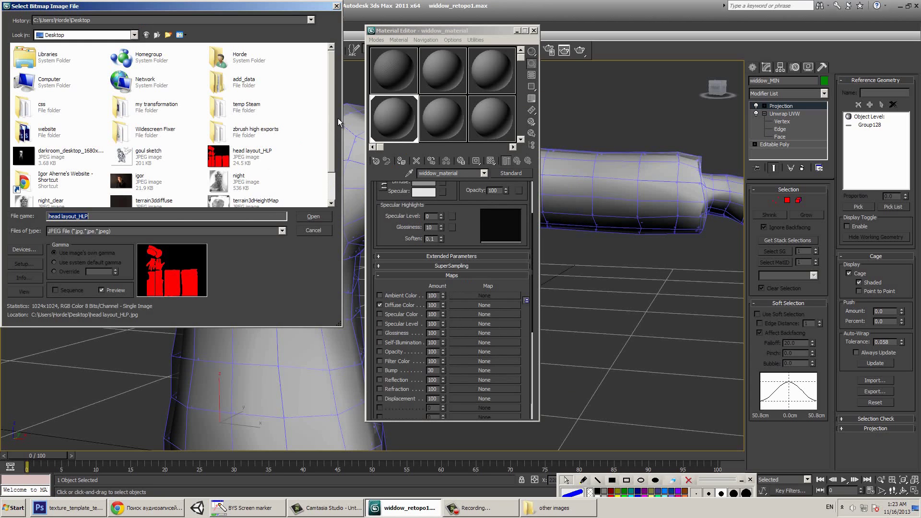
- Load texture_diffuse.jpg from the widdowCharacter folder on the O: drive as the diffuse bitmap
scroll(328, 131, down, 2)
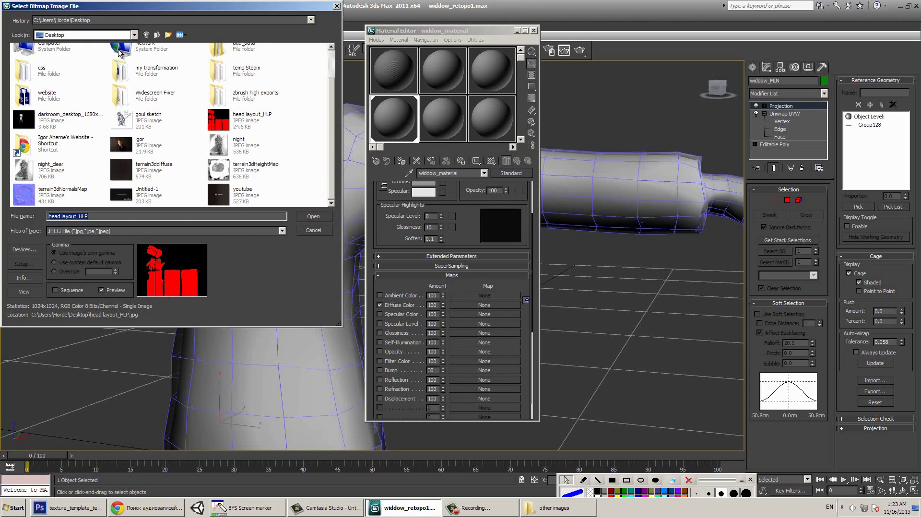
click(86, 50)
double_click(86, 50)
double_click(242, 76)
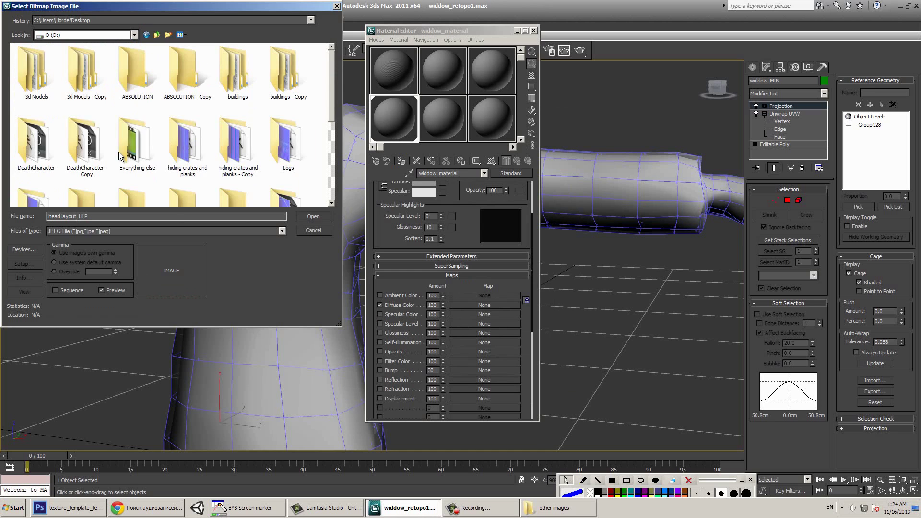
click(123, 161)
scroll(123, 162, down, 4)
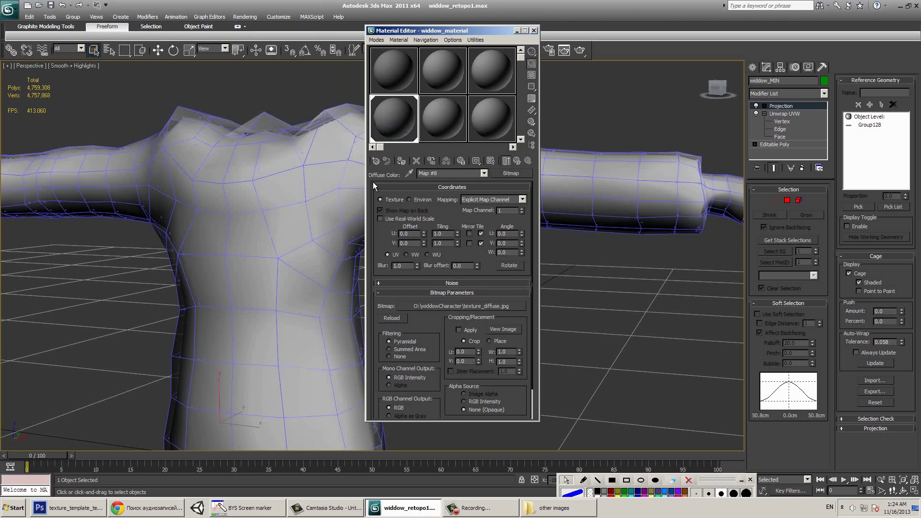
- Show widdow_material's diffuse texture on the body in the viewport and save the scene
click(517, 161)
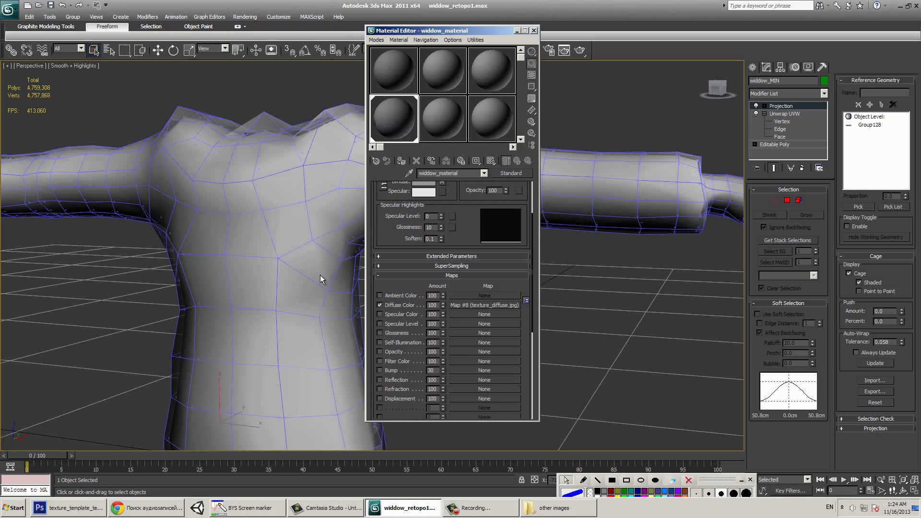
click(490, 161)
alt+middle_drag(213, 272, 264, 275)
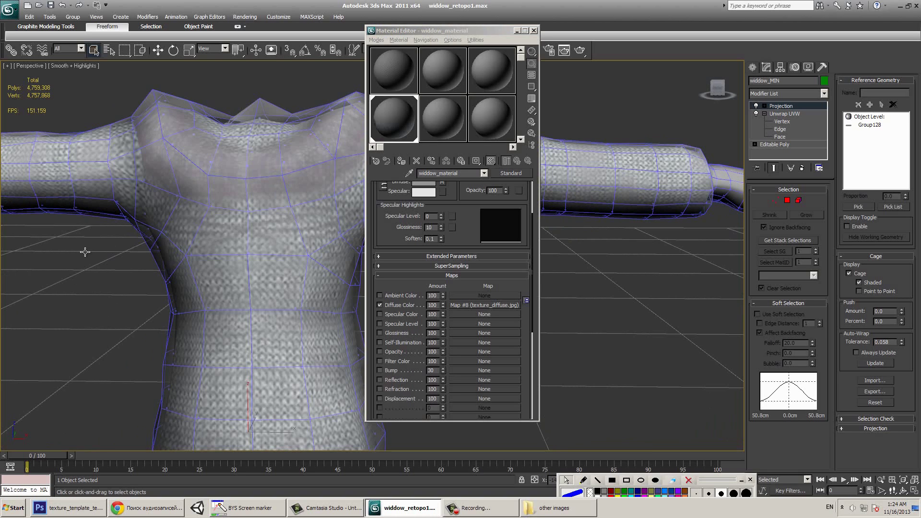
key(ctrl+s)
- Check the Direct3D driver's background and download texture size settings in the viewport preferences and accept them
drag(391, 33, 463, 40)
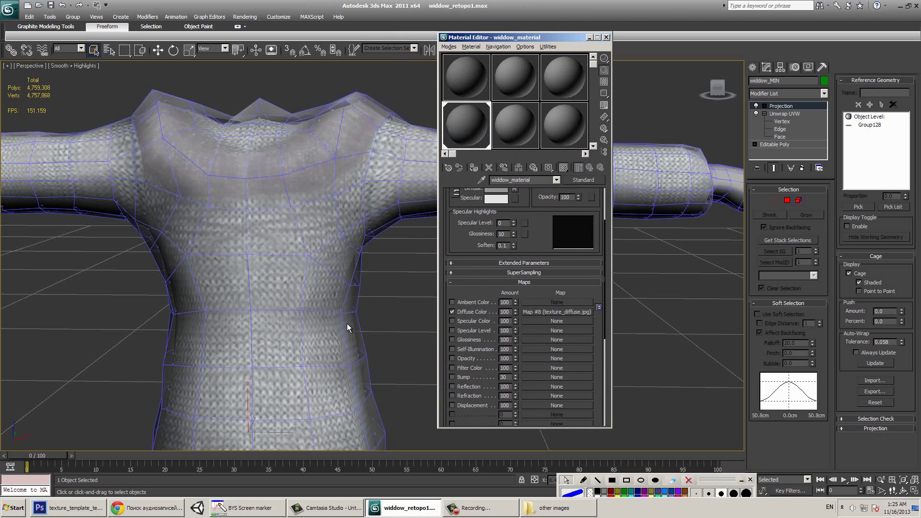
click(281, 20)
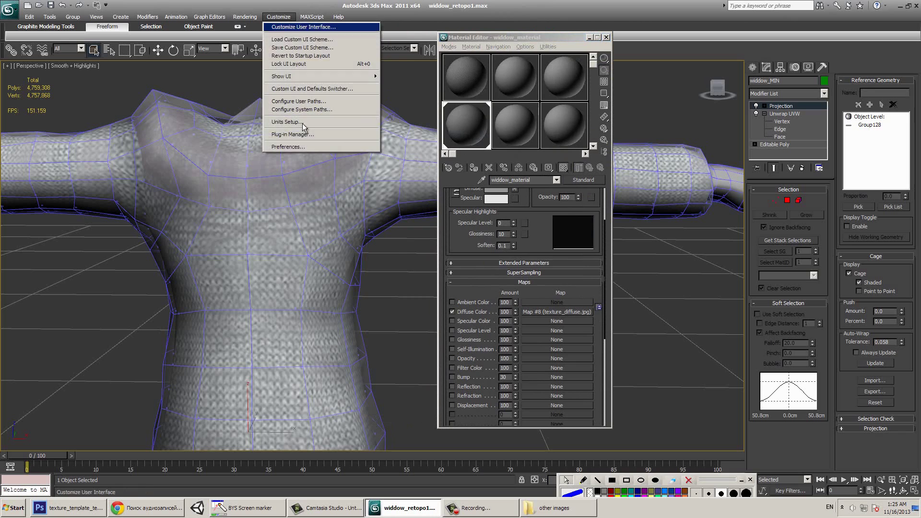
click(302, 148)
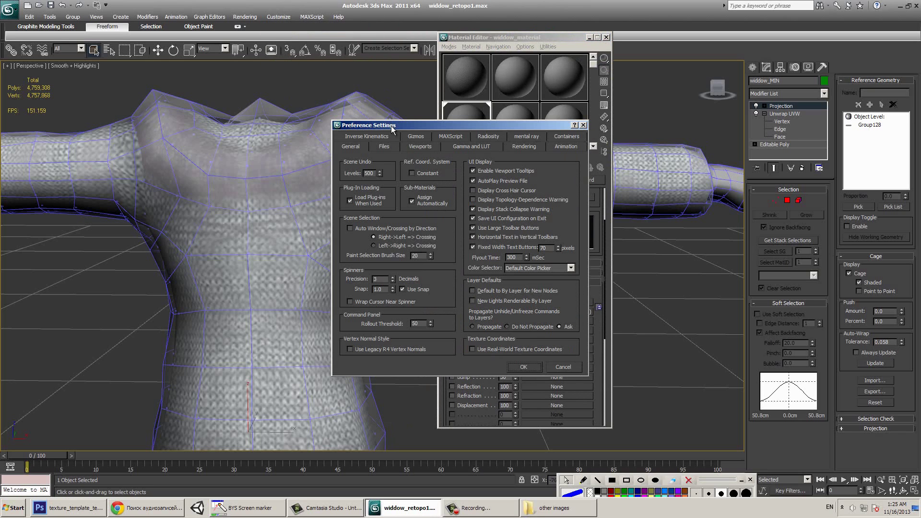
click(420, 146)
click(373, 331)
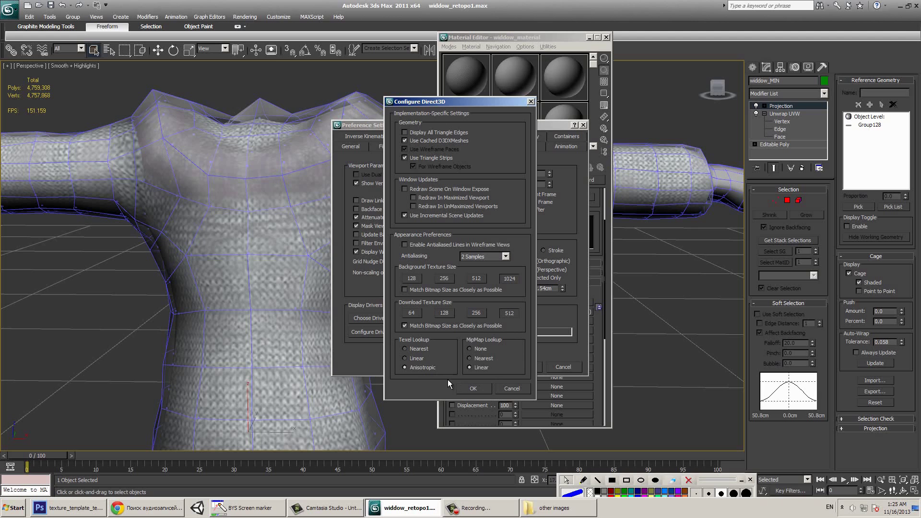
click(473, 389)
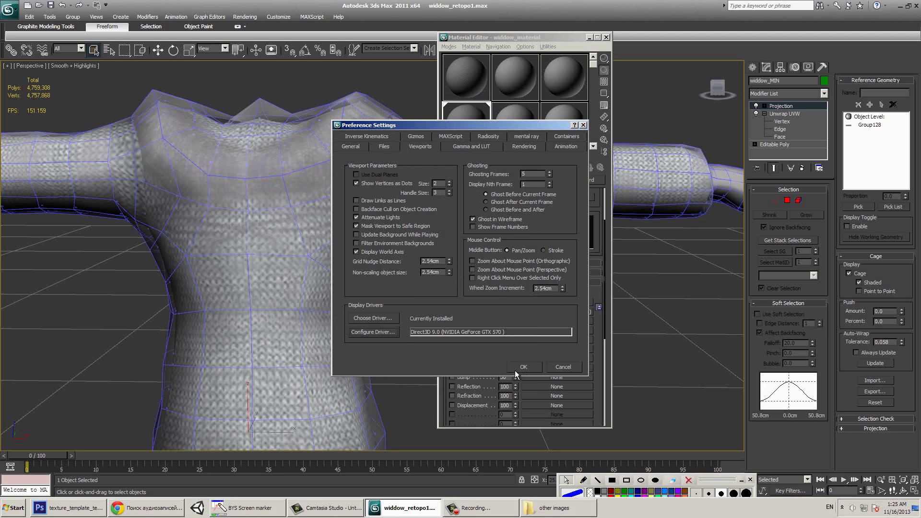
key(Return)
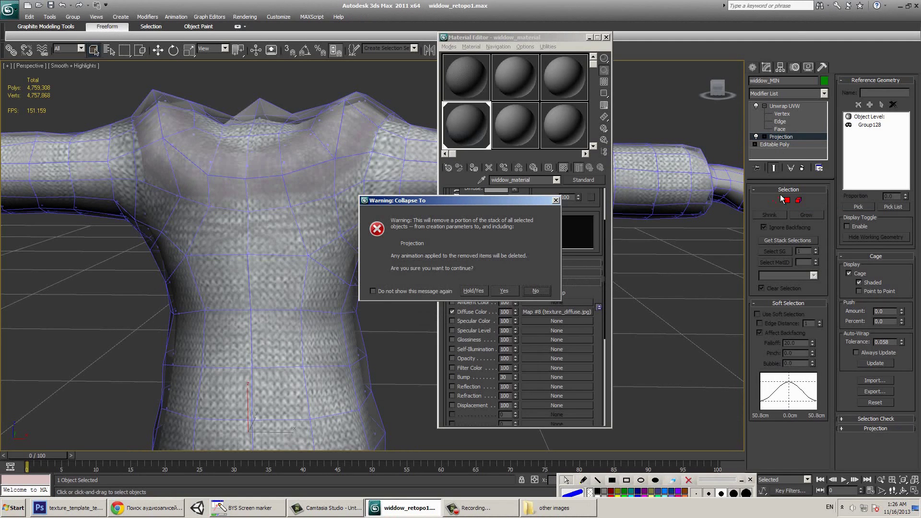
- Collapse the modifier stack through the Projection modifier and check the remaining Unwrap UVW layout
click(503, 290)
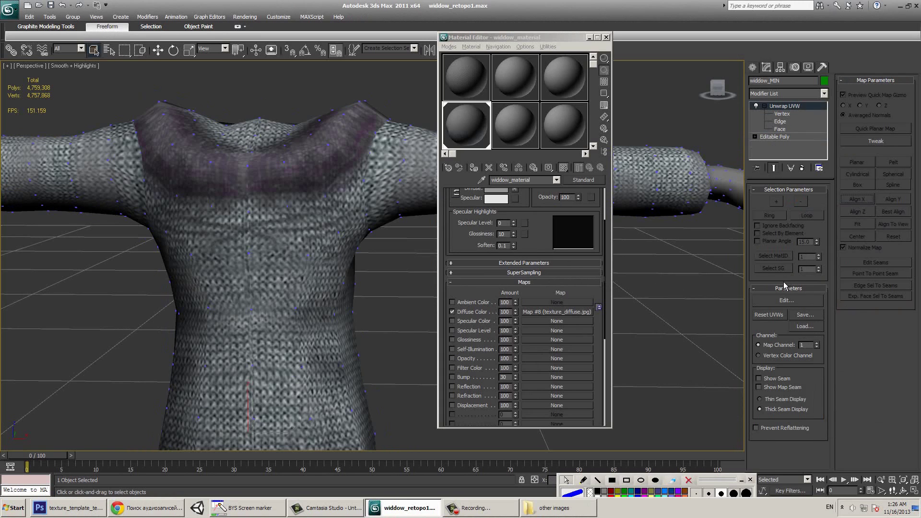
click(817, 301)
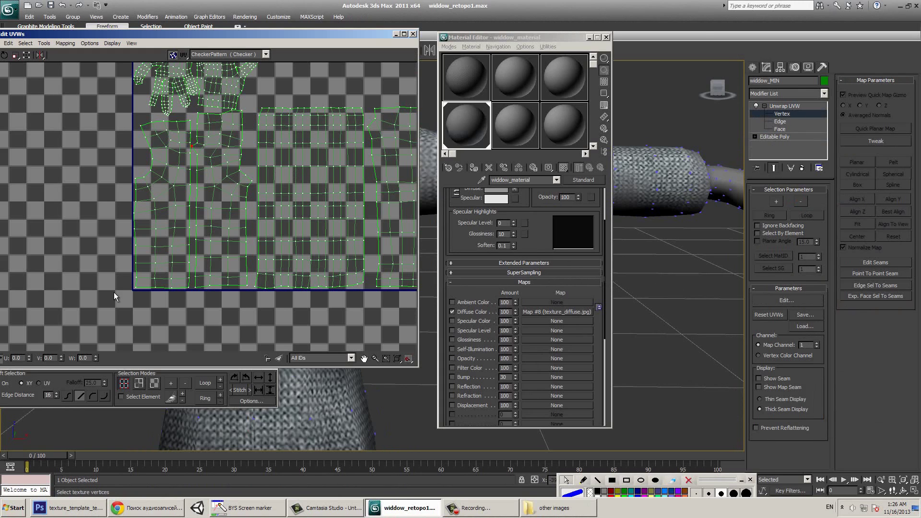
click(412, 34)
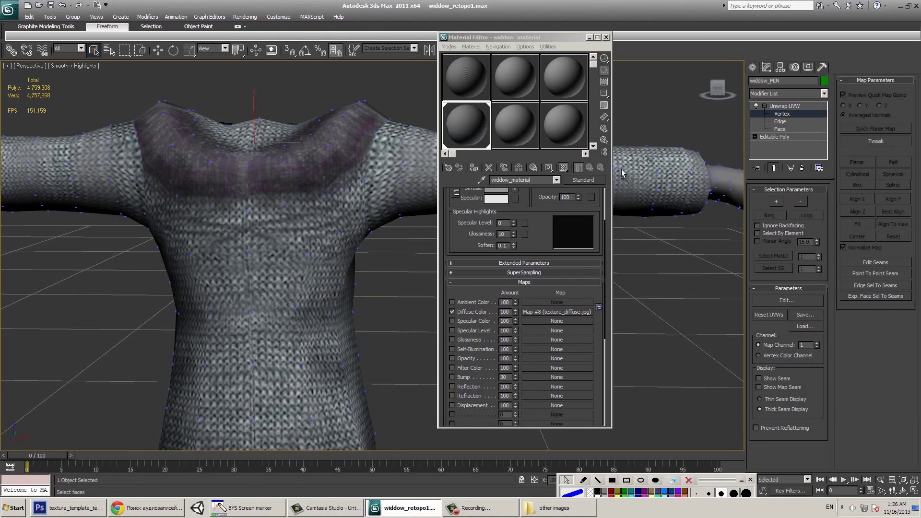
- Open the UV layout for editing and select neighbouring faces beside the sweater torso's vertical centre seam
alt+middle_drag(360, 178, 353, 278)
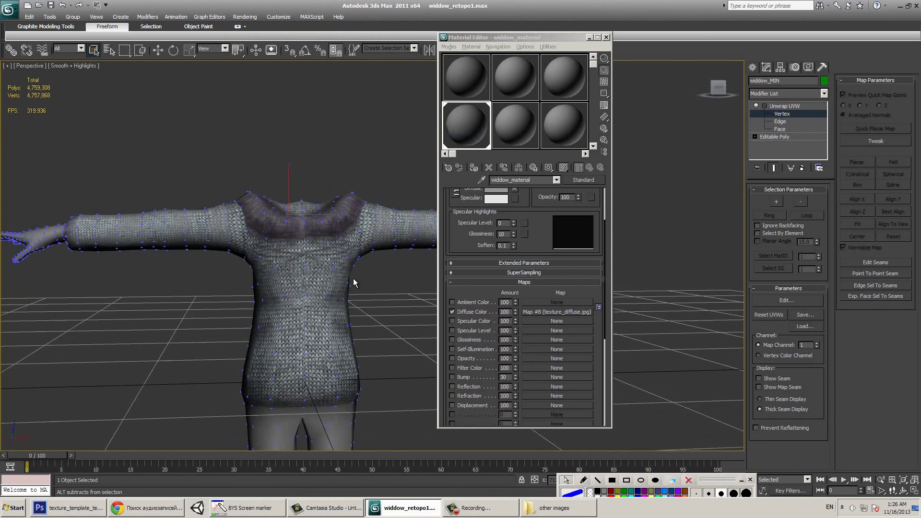
scroll(352, 278, up, 10)
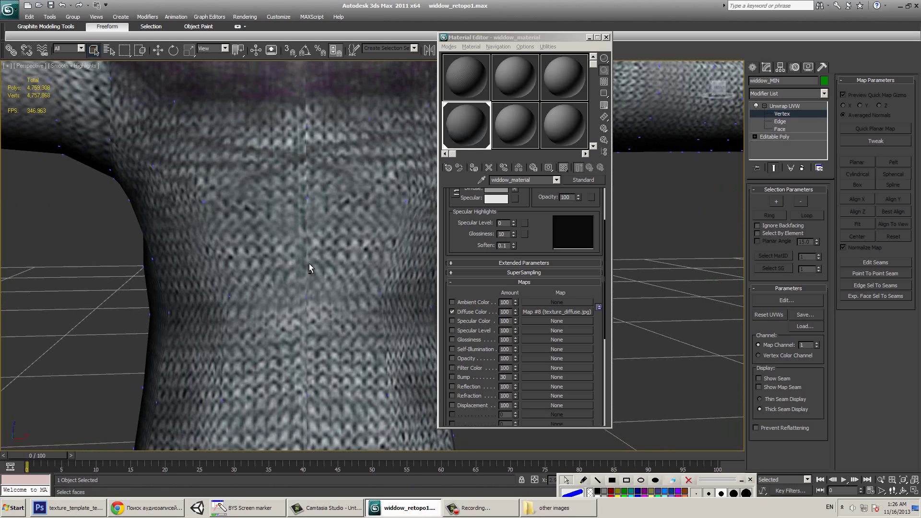
alt+middle_drag(308, 263, 294, 243)
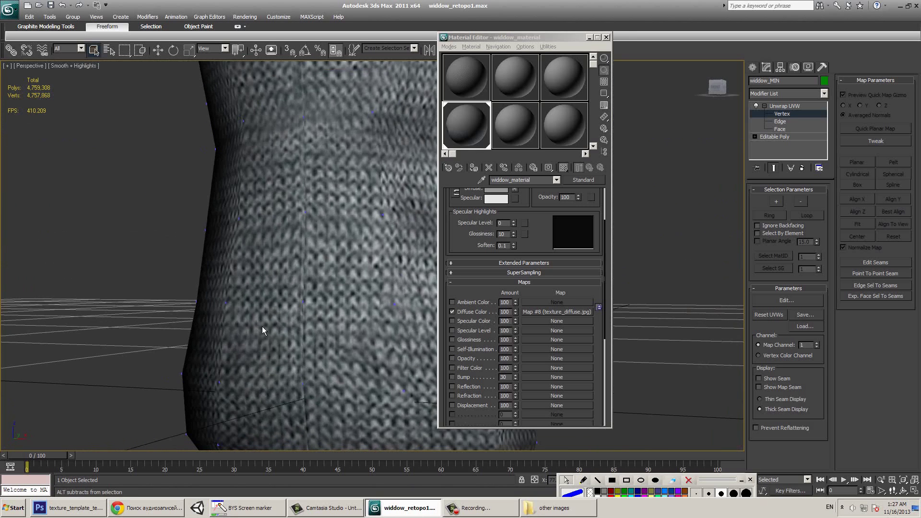
alt+middle_drag(262, 326, 302, 313)
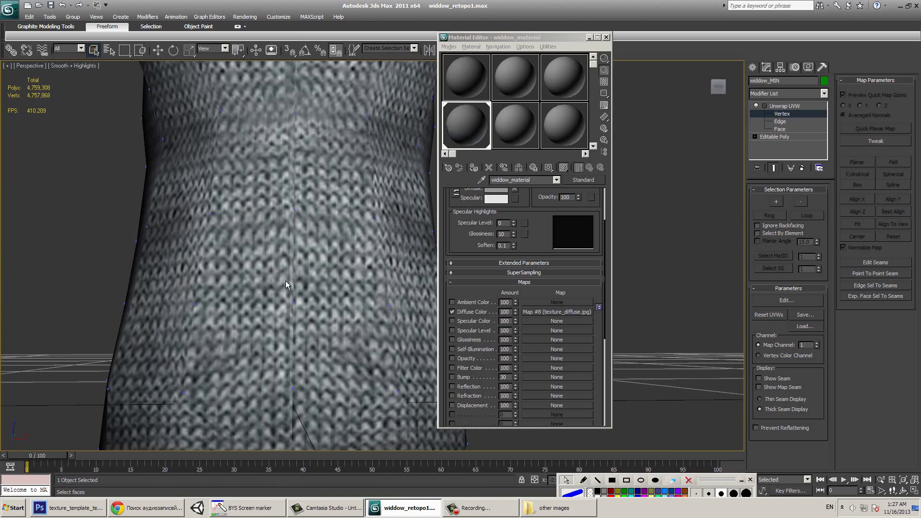
click(771, 300)
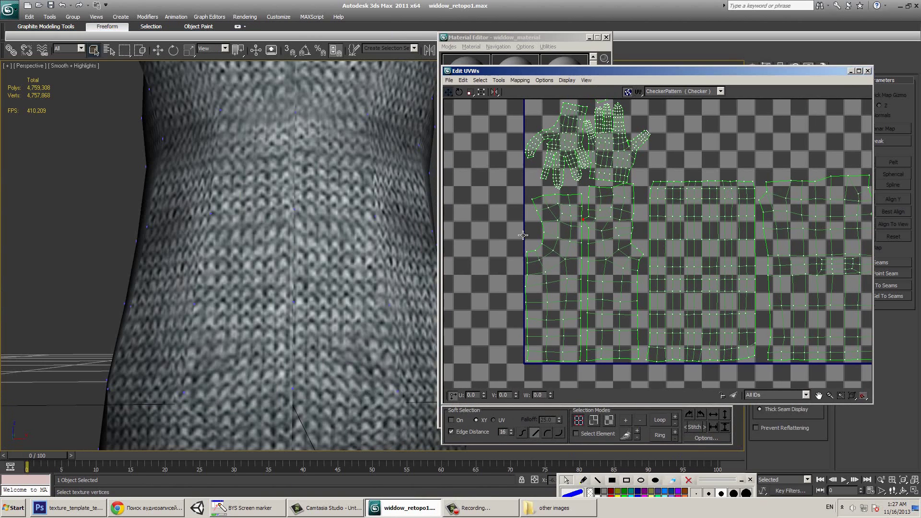
key(3)
click(277, 269)
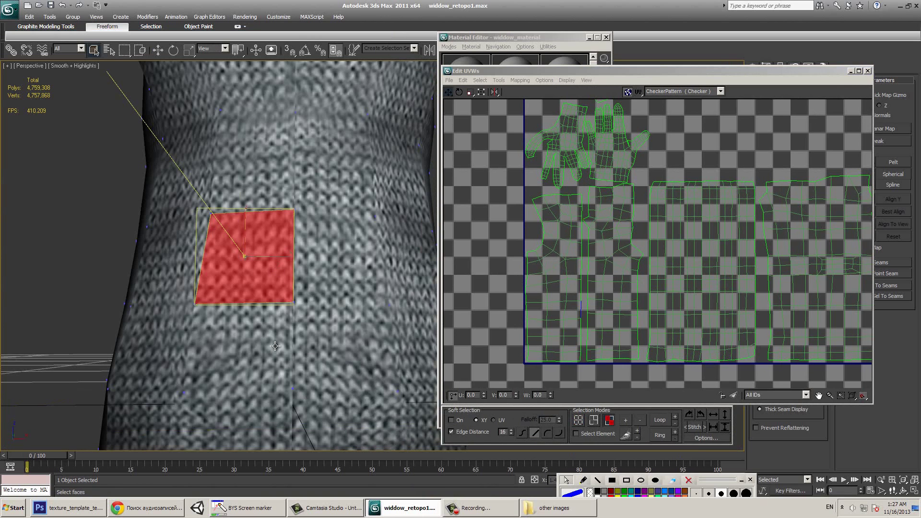
ctrl+click(275, 347)
- Grow the face selection to the whole torso half and offset its UVs by -1 in U
scroll(720, 270, down, 2)
middle_drag(720, 270, 688, 271)
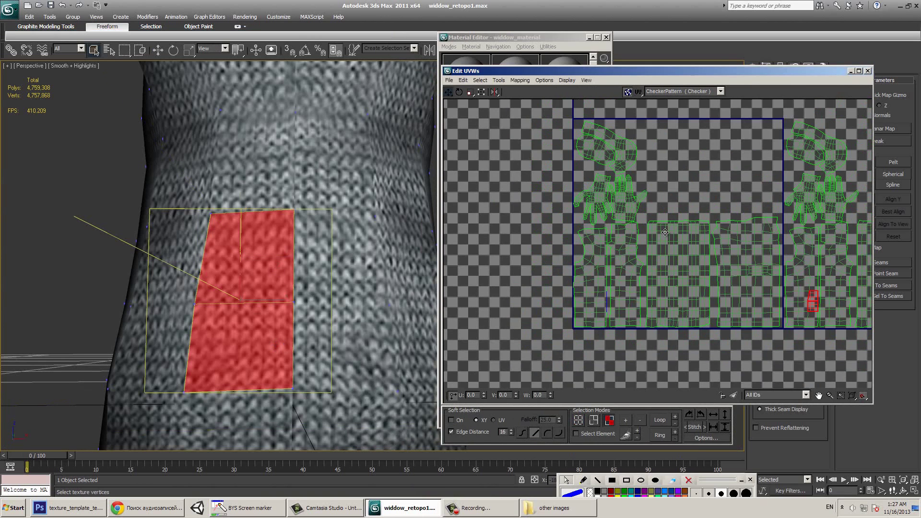
middle_drag(687, 271, 648, 216)
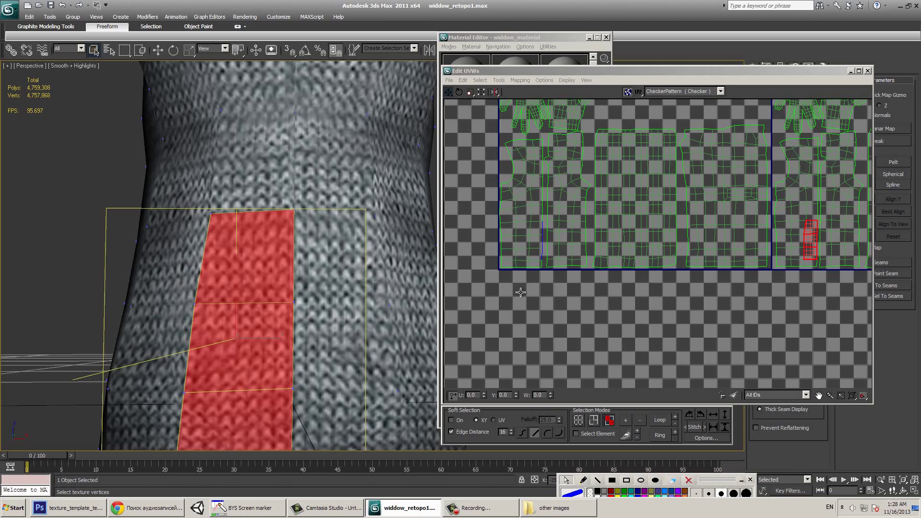
key(ctrl+Page_Up)
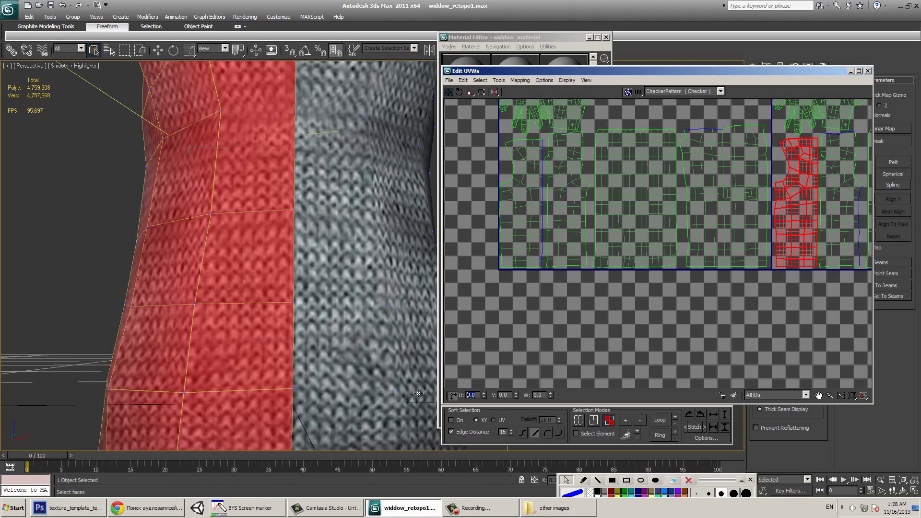
text(-1)
key(Return)
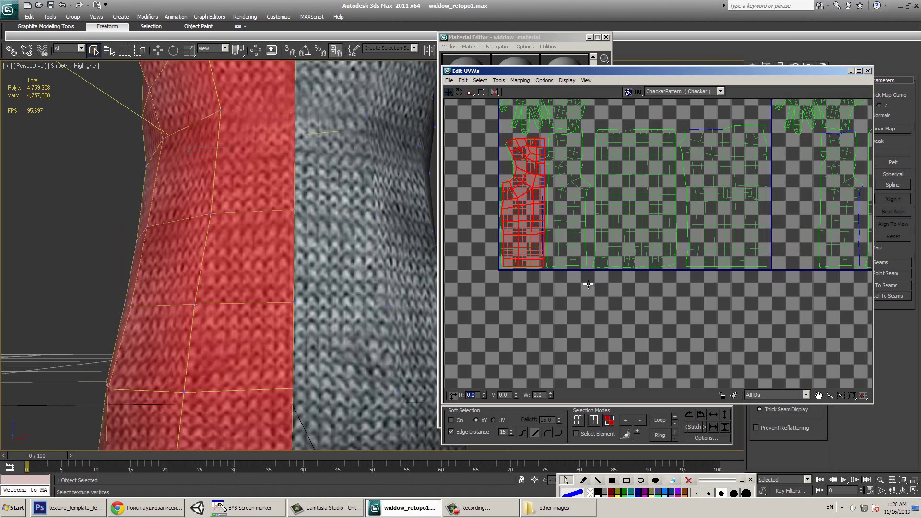
- Undo and redo the U offset of the torso half to compare its UV placement
key(ctrl+z)
middle_drag(625, 297, 596, 339)
key(shift+z)
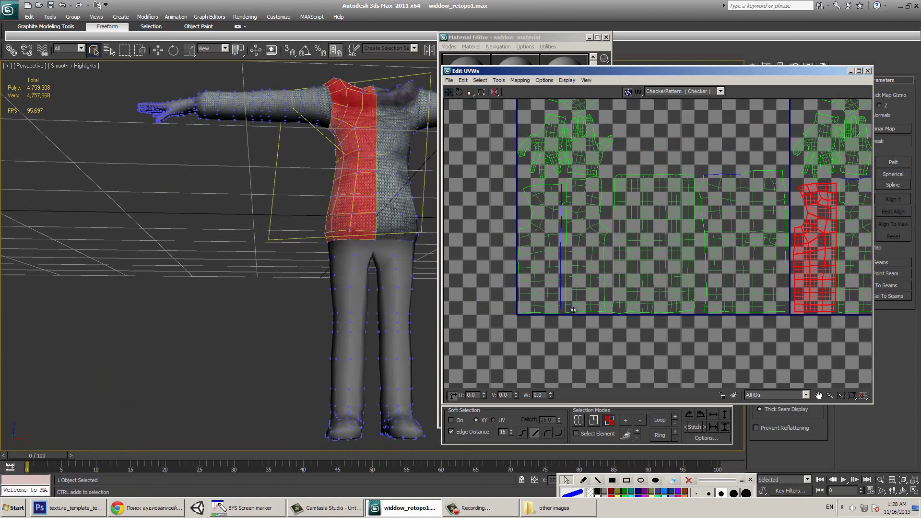
key(ctrl+y)
key(shift+y)
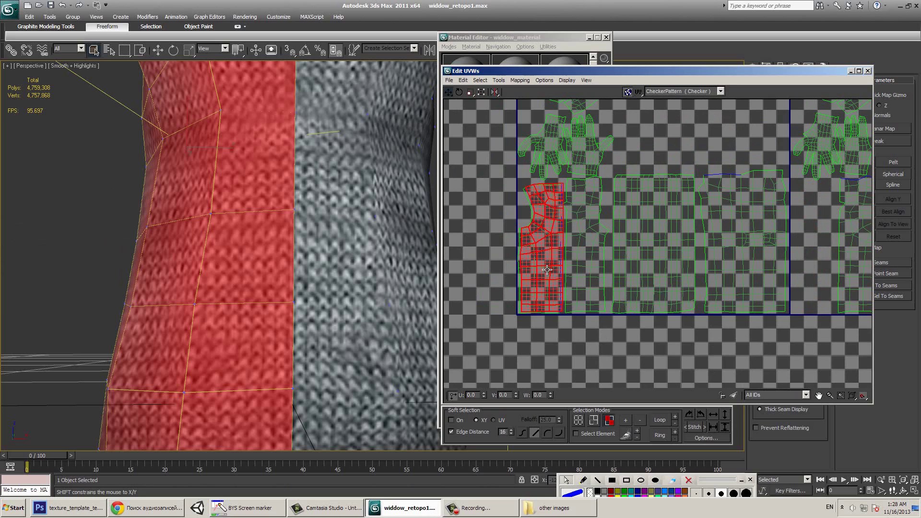
- Nudge the selected torso half in the UV layout to line it up with the overlapping shell
scroll(546, 270, up, 4)
middle_drag(546, 259, 629, 235)
scroll(629, 232, up, 2)
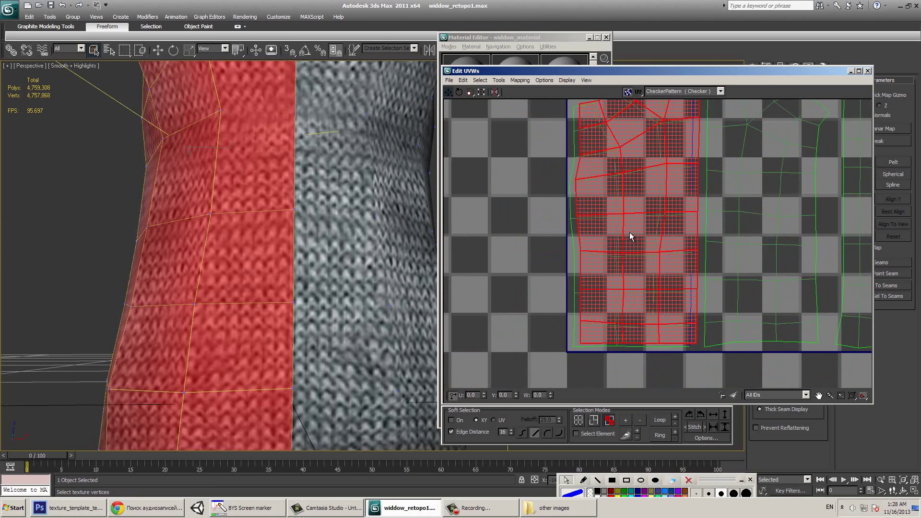
scroll(626, 250, up, 1)
drag(624, 251, 618, 254)
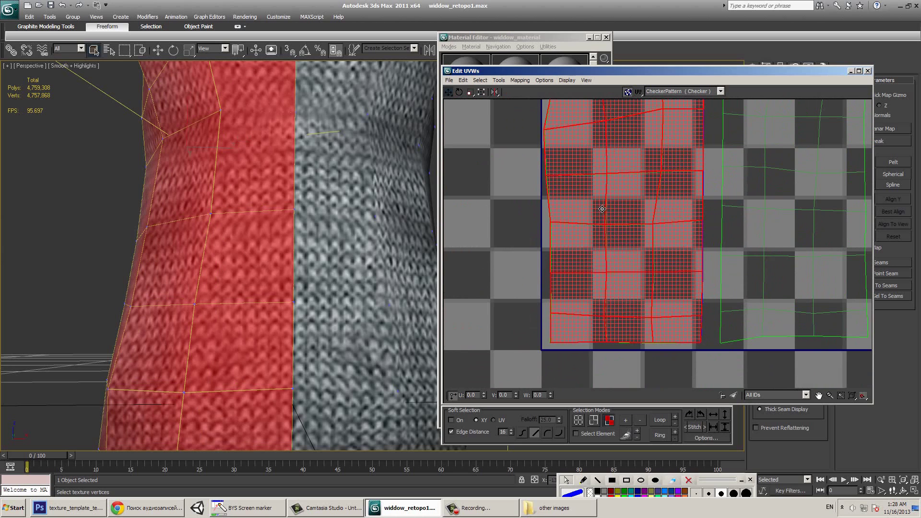
scroll(596, 205, up, 6)
scroll(559, 214, up, 2)
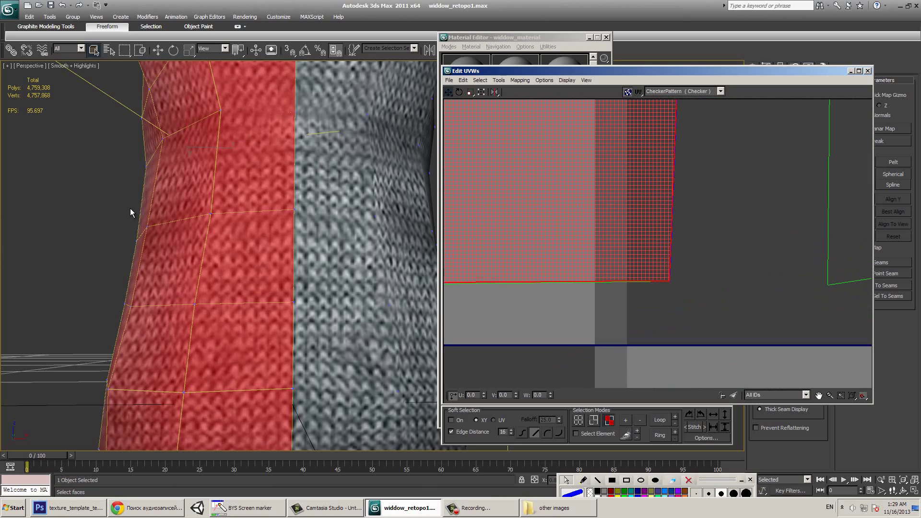
- Deselect the faces and examine the knit texture across the sweater's centre seam, chest and shoulders
click(107, 201)
scroll(326, 162, down, 3)
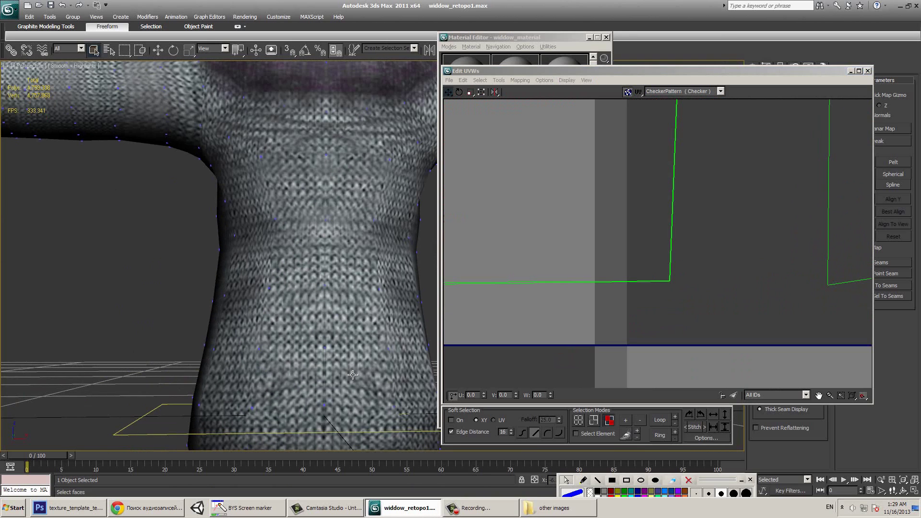
middle_drag(340, 272, 343, 281)
scroll(430, 234, up, 3)
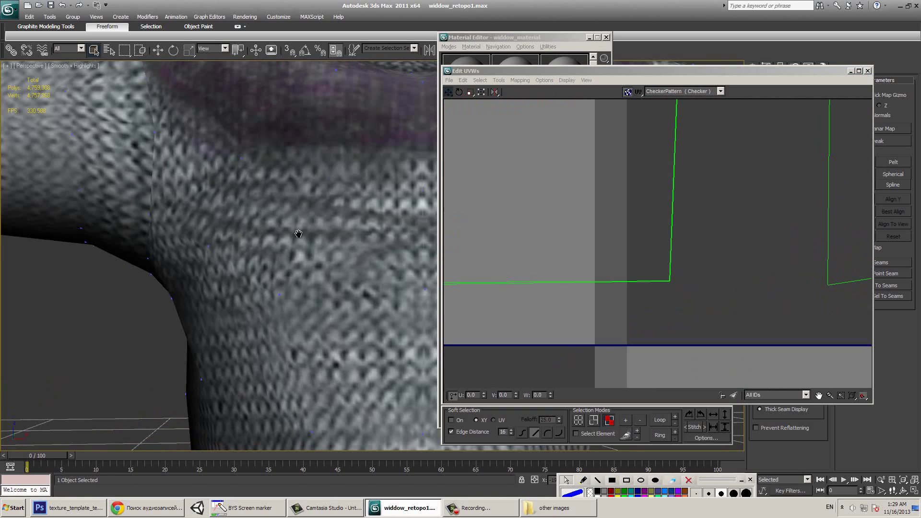
scroll(305, 221, up, 2)
scroll(305, 221, down, 5)
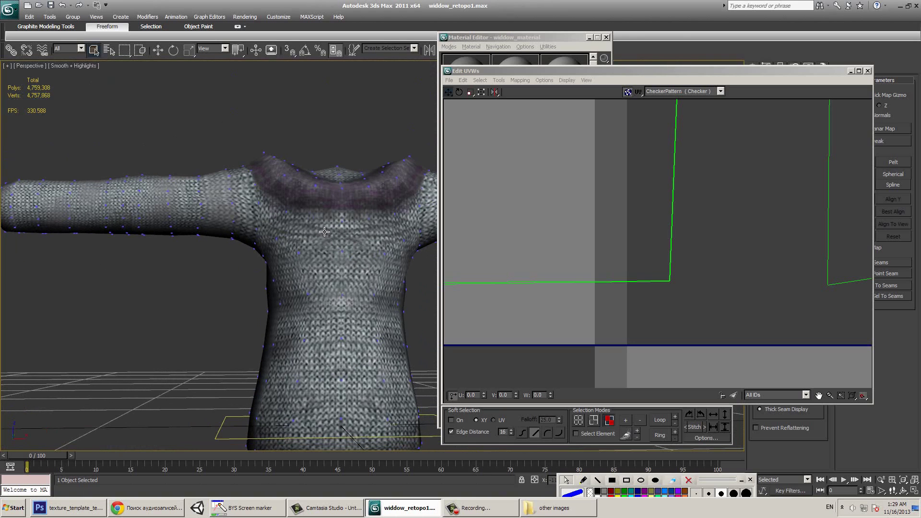
alt+middle_drag(303, 239, 336, 226)
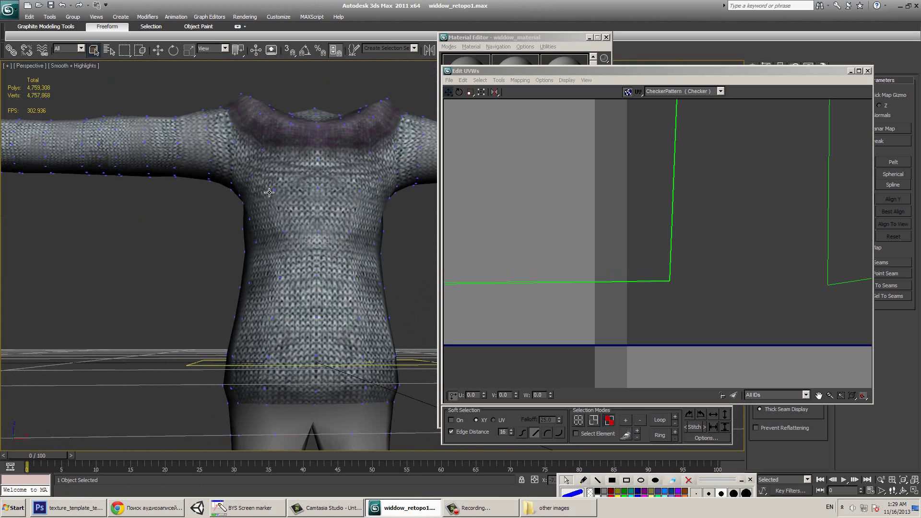
scroll(377, 299, down, 5)
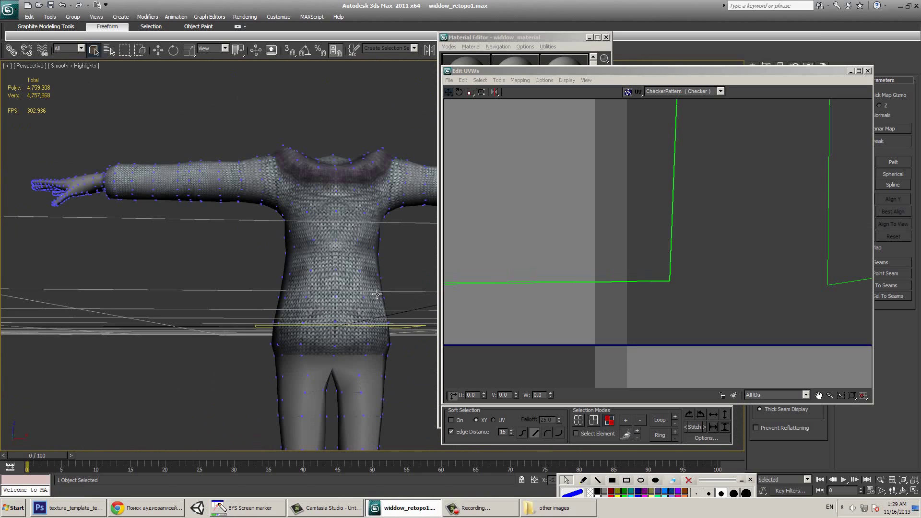
alt+middle_drag(377, 299, 191, 283)
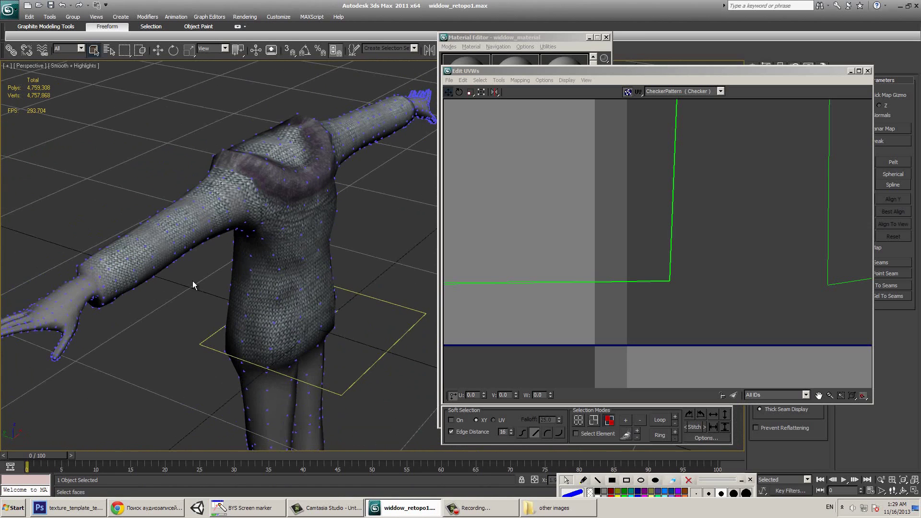
- Examine the texture on the hand and on the side of the sweater's torso at close range
scroll(403, 227, up, 5)
middle_drag(402, 227, 307, 259)
scroll(300, 262, up, 3)
scroll(301, 263, down, 3)
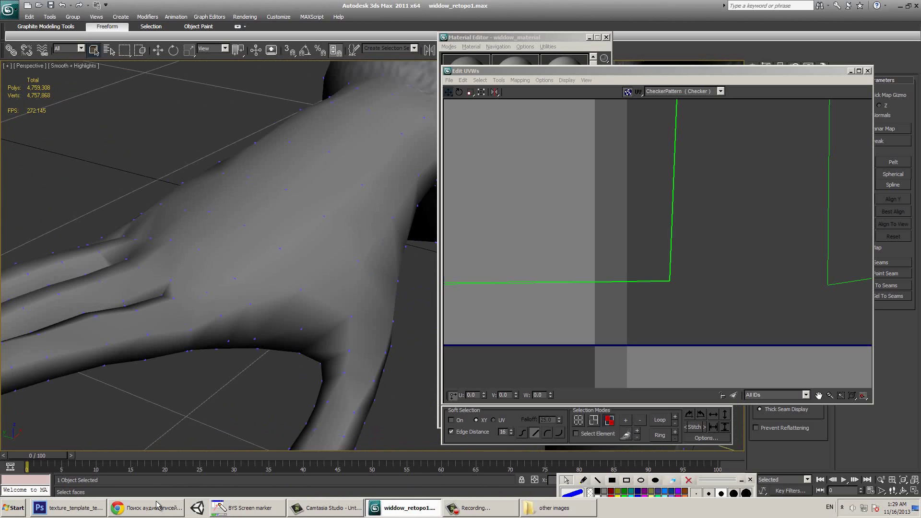
scroll(353, 280, up, 6)
scroll(353, 280, down, 4)
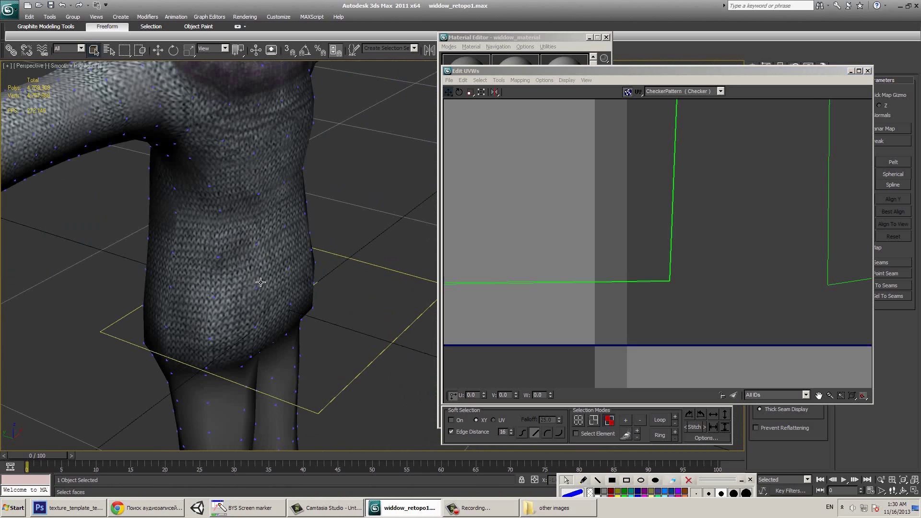
scroll(353, 269, up, 7)
scroll(352, 269, down, 4)
scroll(325, 285, up, 4)
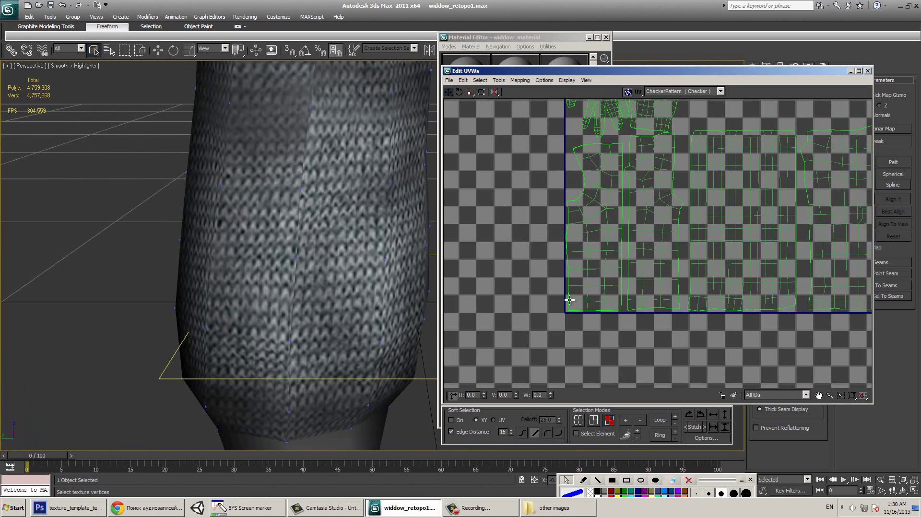
- Select three faces on each side of the sweater's side seam and inspect where they lie in the UV layout
click(331, 381)
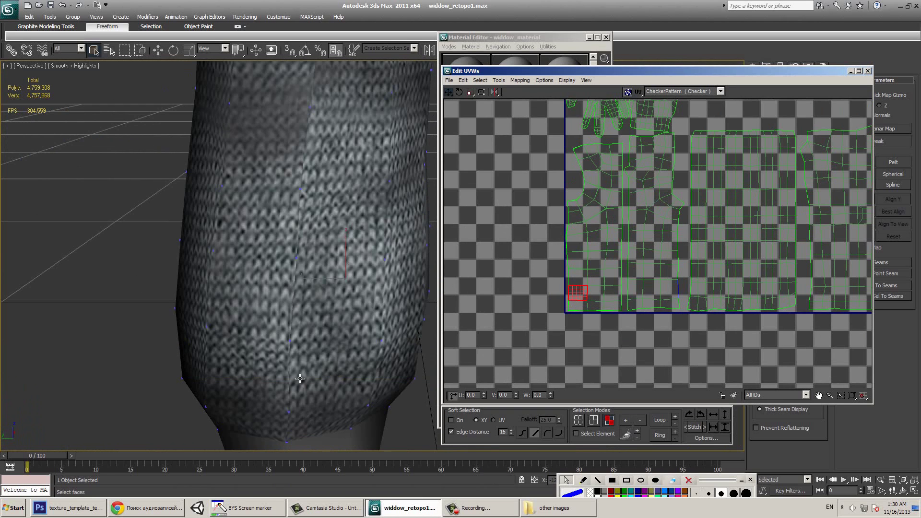
click(299, 379)
click(336, 299)
ctrl+click(341, 220)
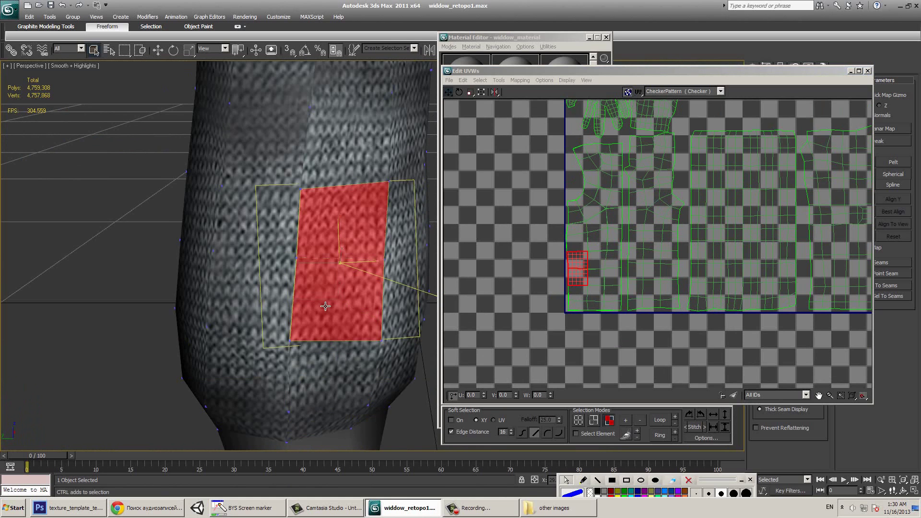
ctrl+click(331, 376)
ctrl+click(250, 369)
ctrl+click(261, 318)
ctrl+click(271, 246)
scroll(699, 323, down, 3)
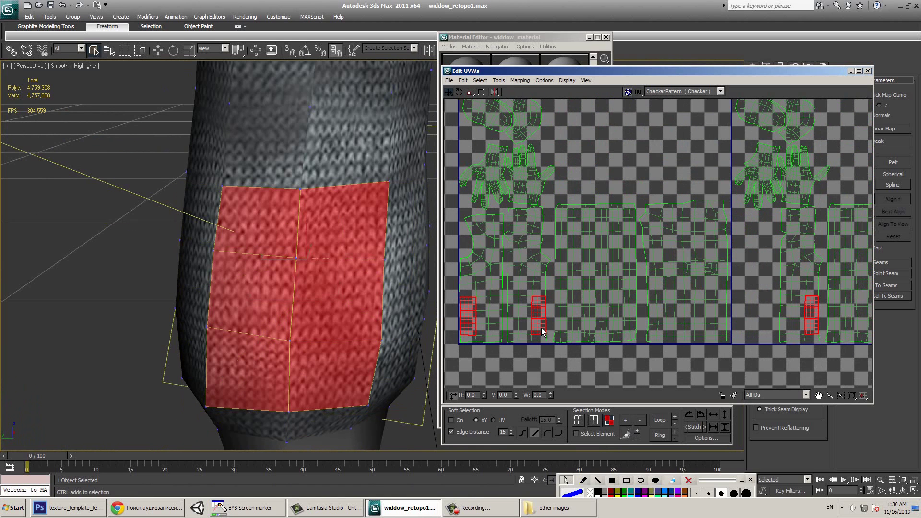
scroll(649, 310, up, 2)
scroll(650, 336, up, 2)
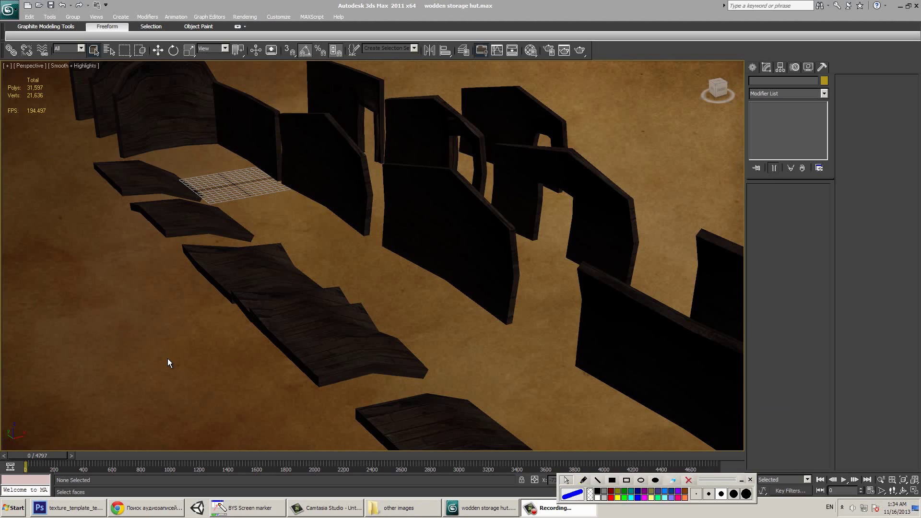
- Open the perspective view's Viewport Background settings, browse the "other images" folder and preview parchment_1_1 as a background image, then cancel
click(76, 67)
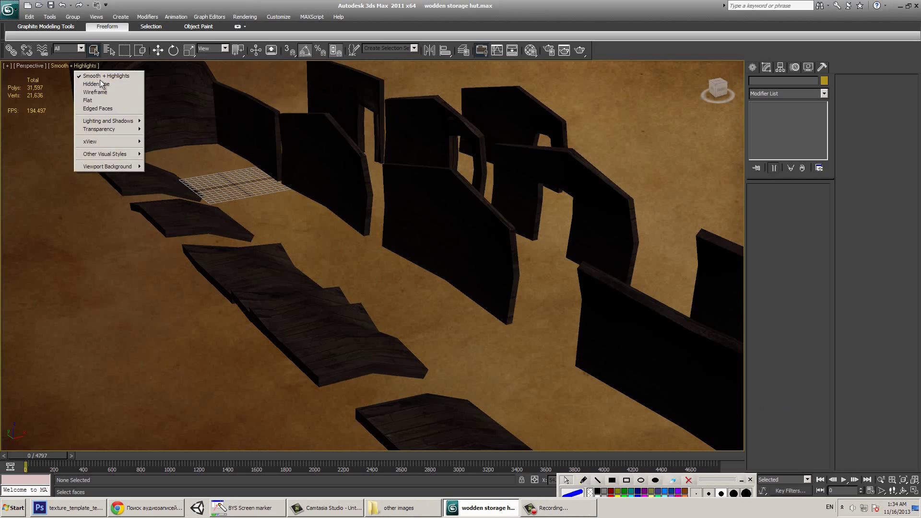
mouse_move(126, 168)
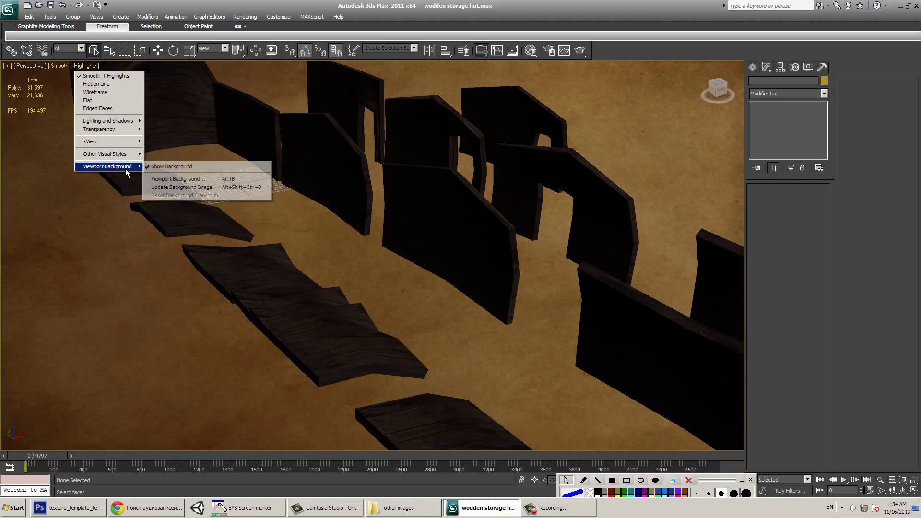
click(195, 179)
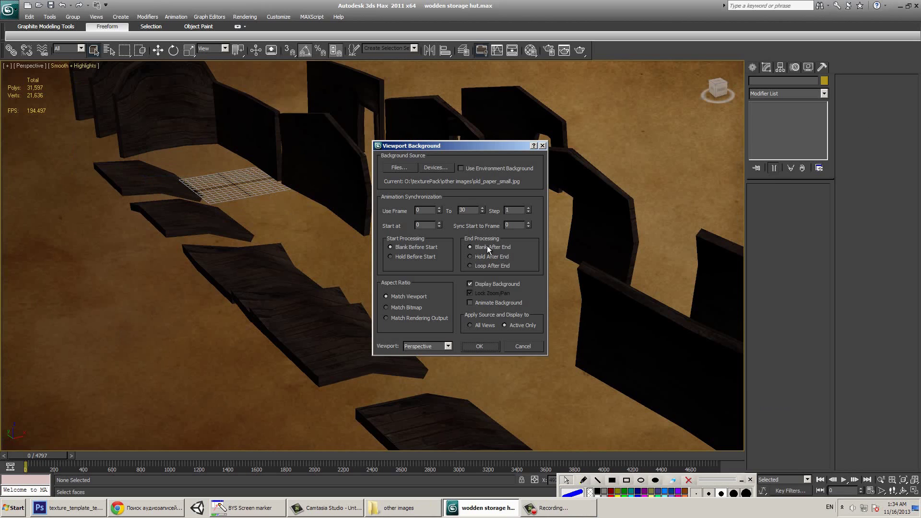
click(398, 169)
drag(704, 254, 698, 288)
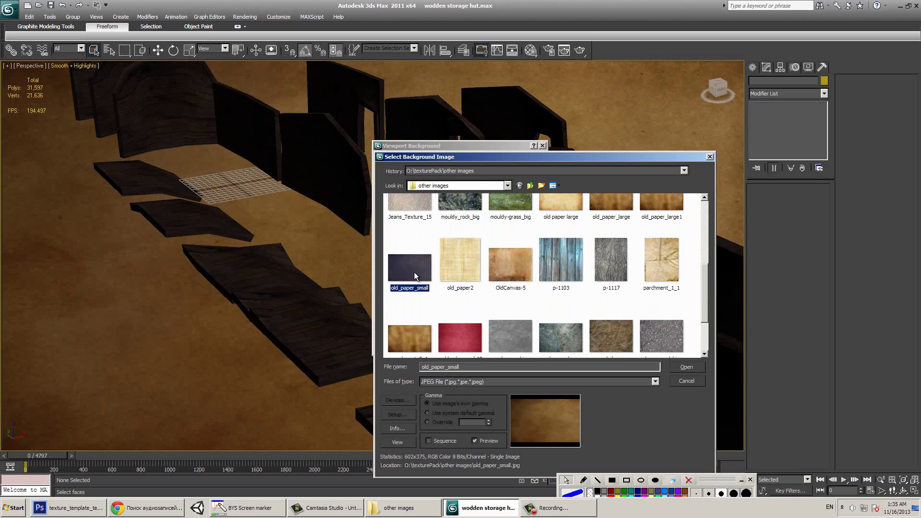
click(651, 278)
scroll(664, 314, down, 1)
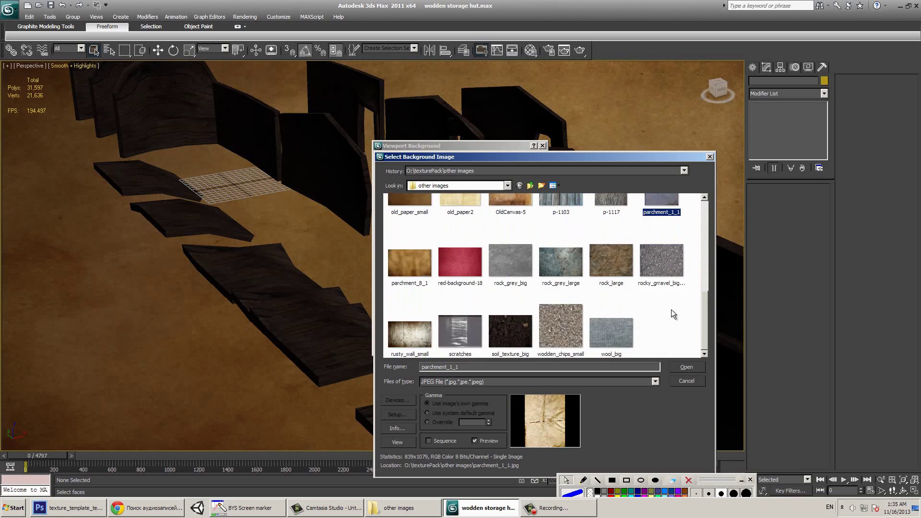
click(685, 381)
key(Escape)
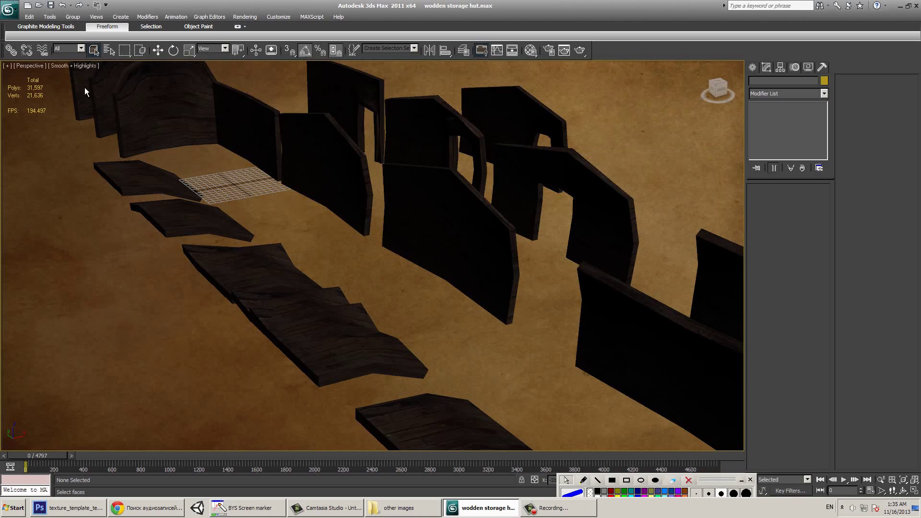
- Look up the Show Background option among the perspective viewport's background settings
click(67, 68)
mouse_move(96, 166)
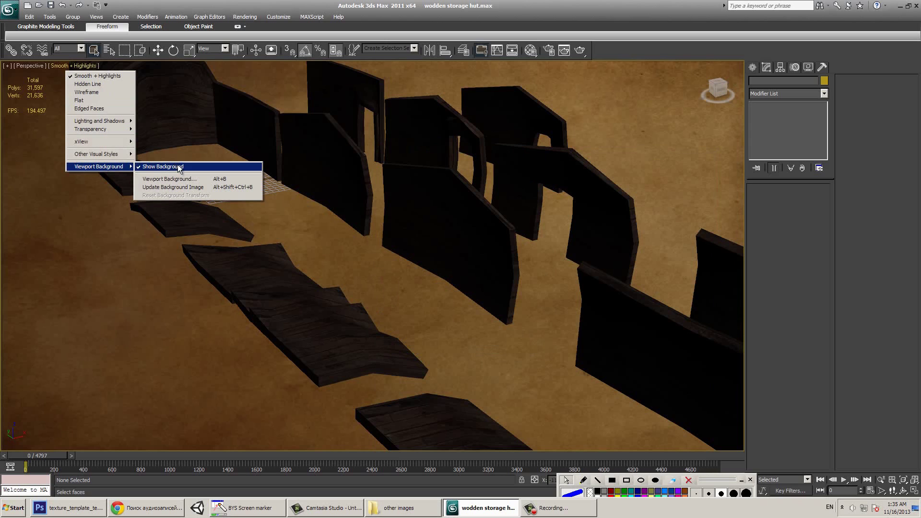
key(alt)
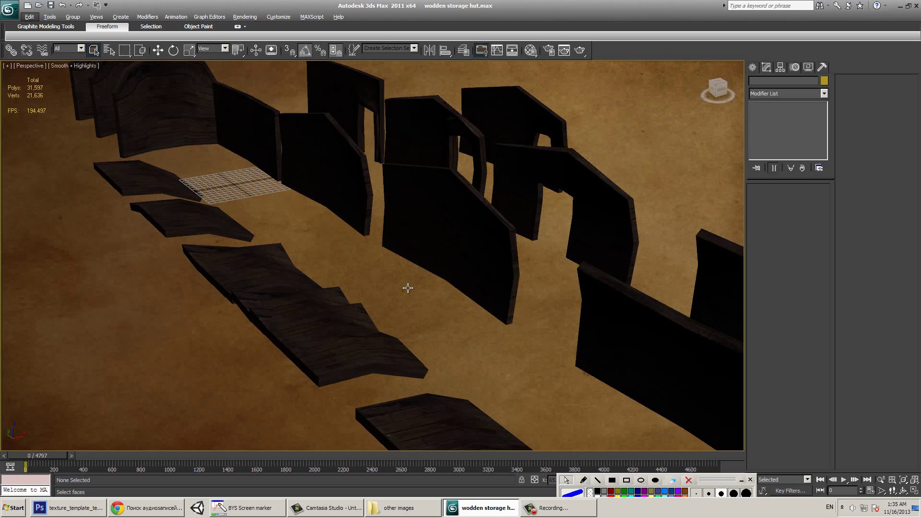
- Show all four viewports, activate the second perspective view for comparison, and maximize the perspective view with the paper background again
key(alt+w)
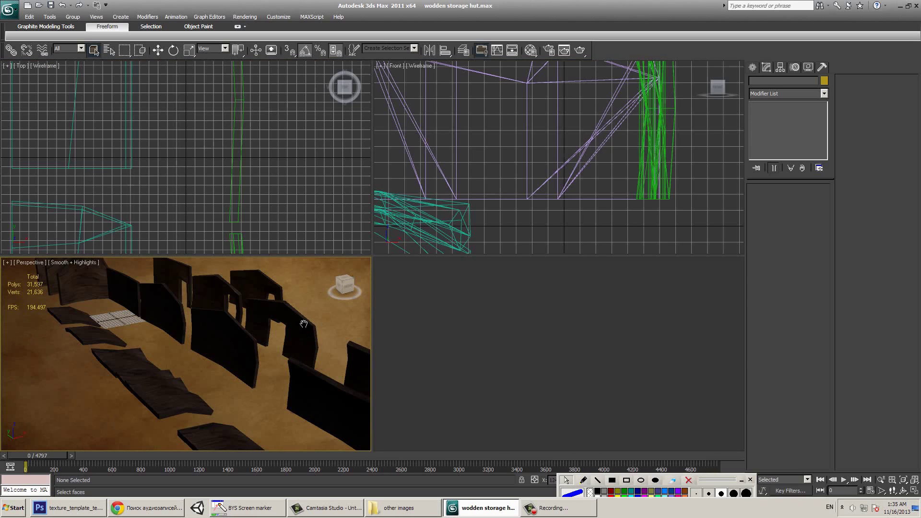
click(487, 318)
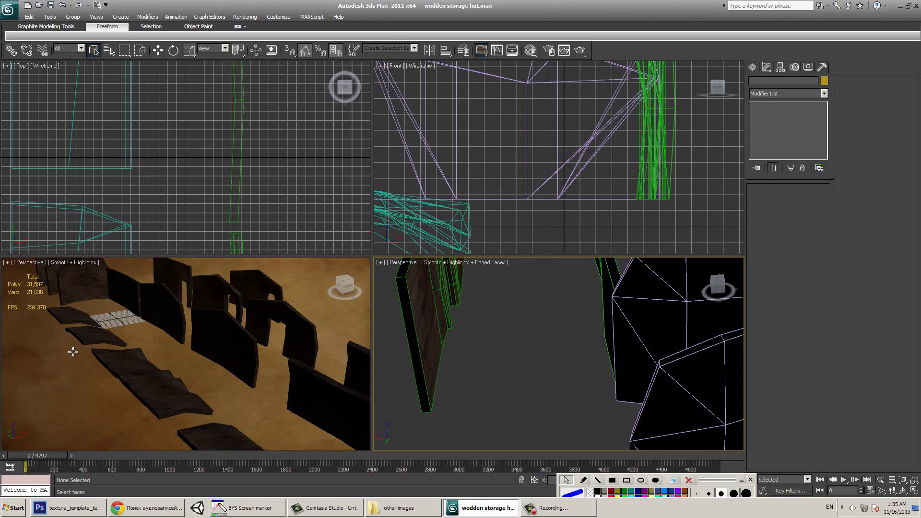
click(182, 350)
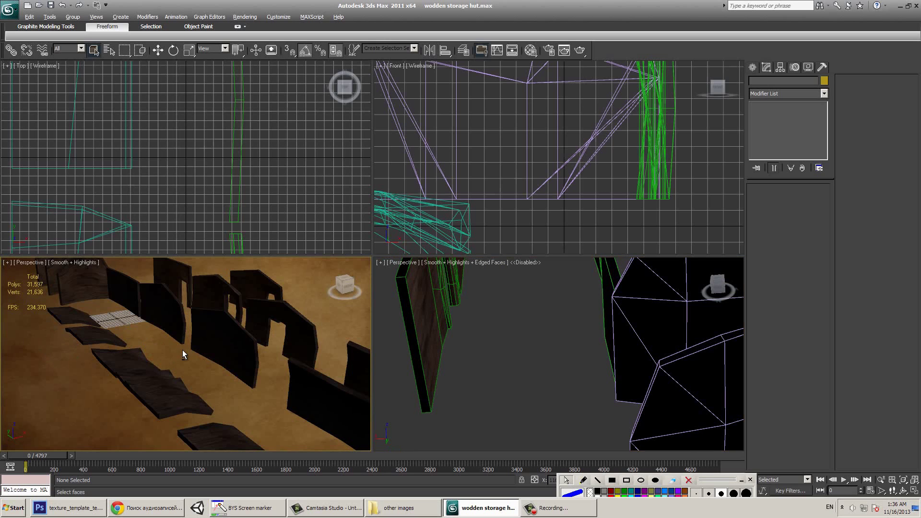
key(alt+w)
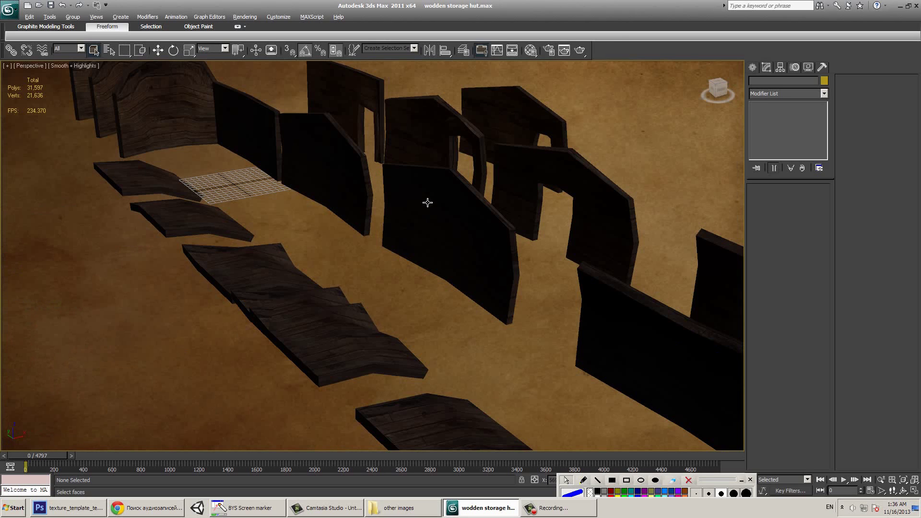
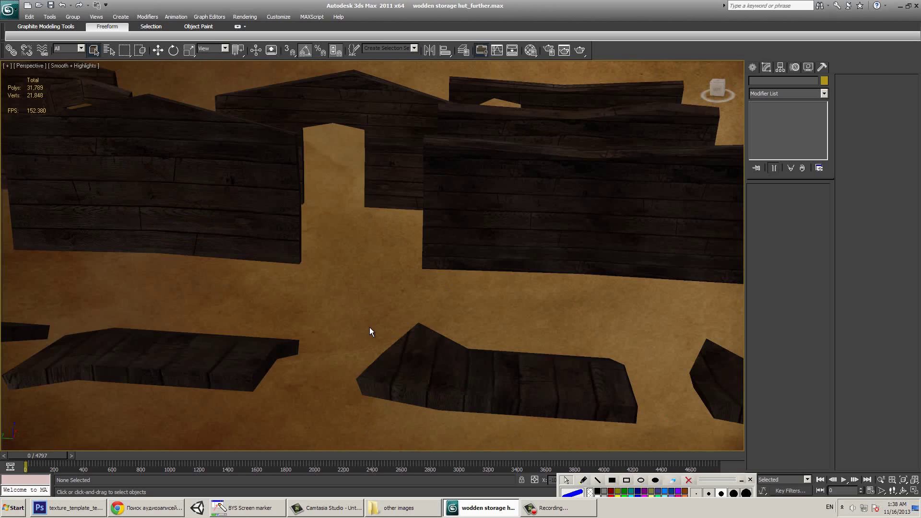
- Examine the textured wooden hut modules, including the window, door and gabled wall pieces, from several angles and distances
alt+middle_drag(362, 277, 404, 284)
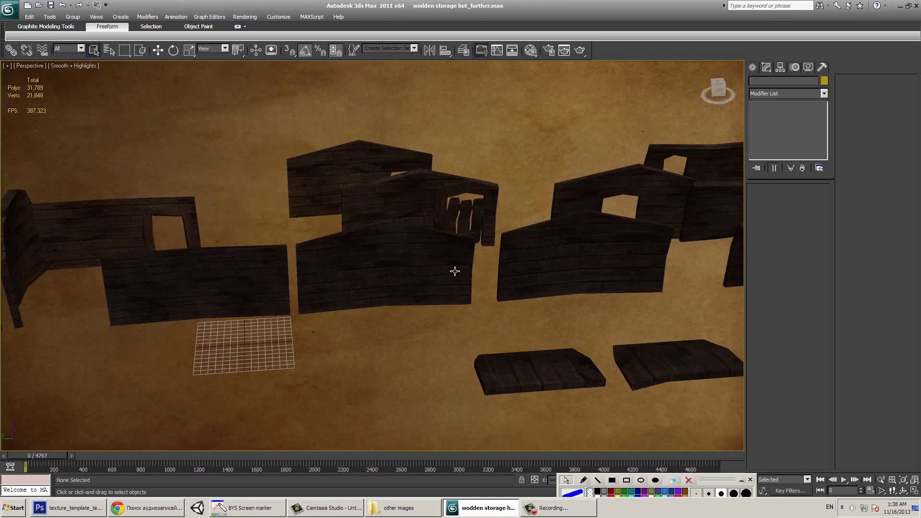
scroll(467, 282, down, 3)
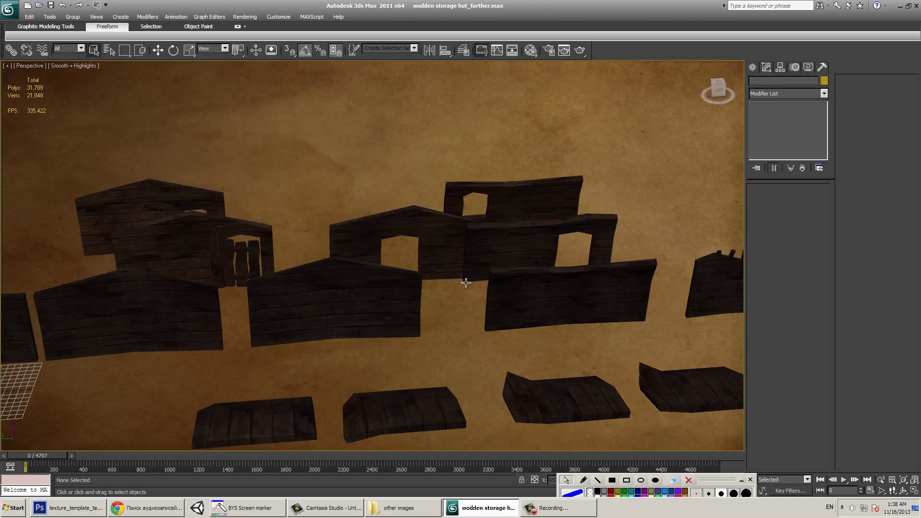
alt+middle_drag(364, 285, 491, 290)
scroll(499, 298, up, 5)
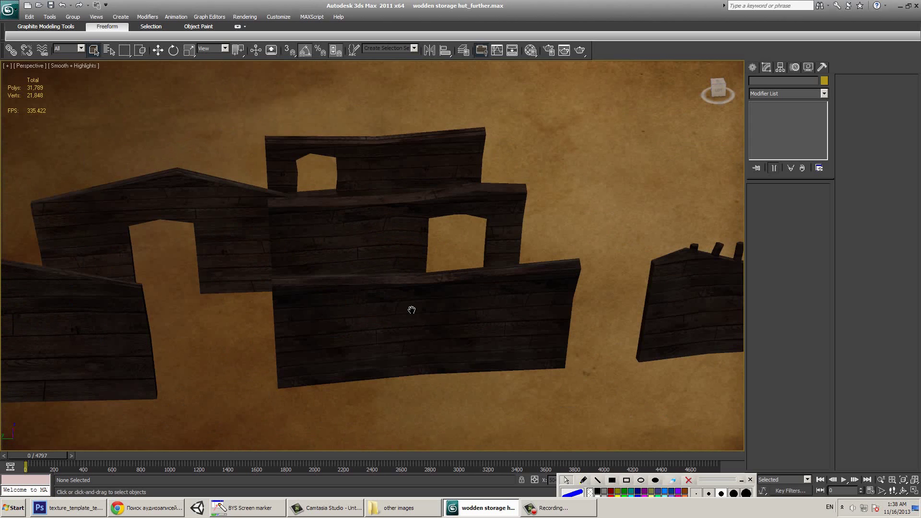
alt+middle_drag(341, 317, 323, 318)
scroll(584, 297, down, 5)
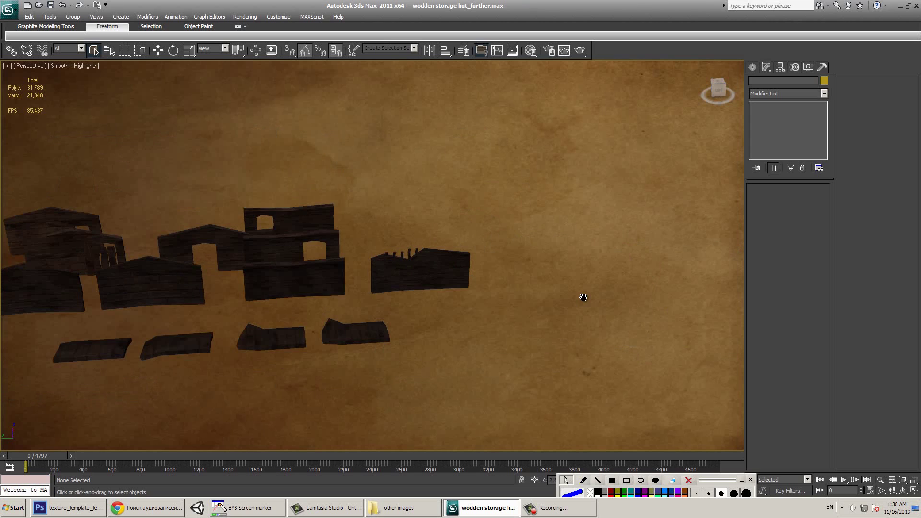
scroll(368, 339, up, 5)
scroll(505, 286, down, 2)
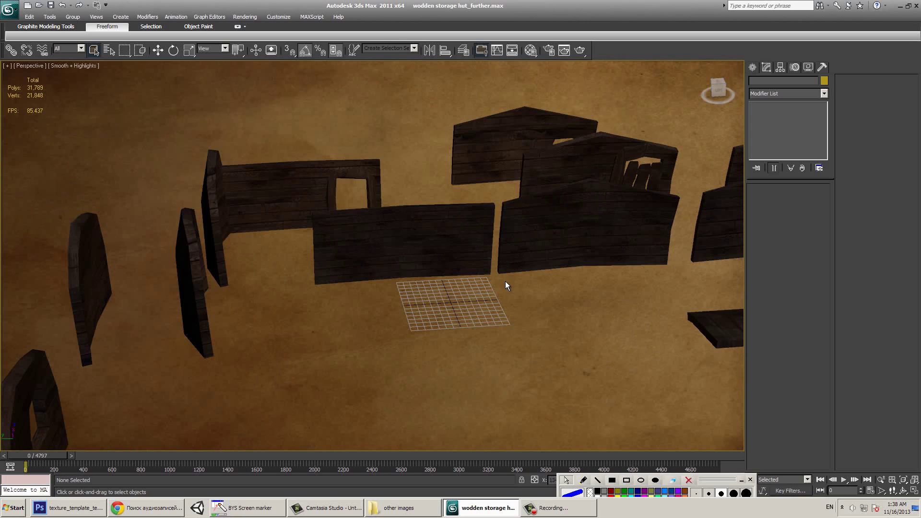
middle_drag(509, 286, 511, 287)
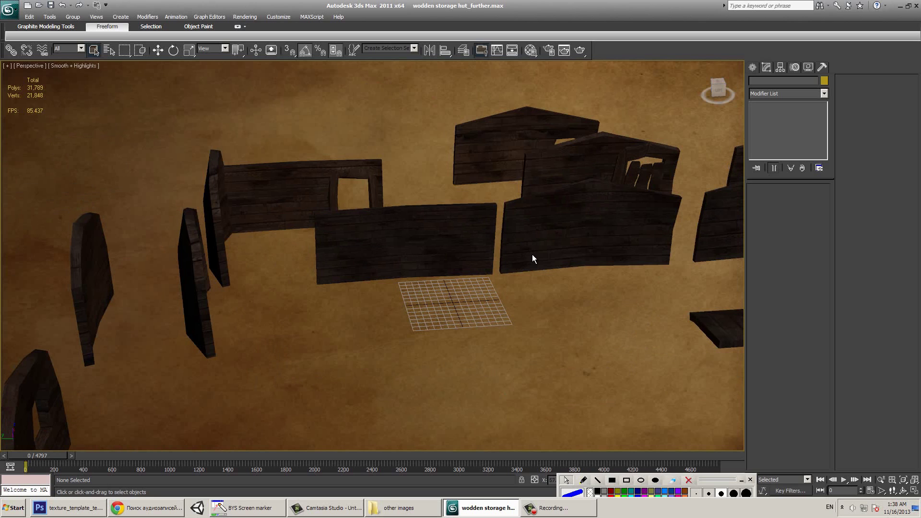
middle_drag(531, 254, 599, 247)
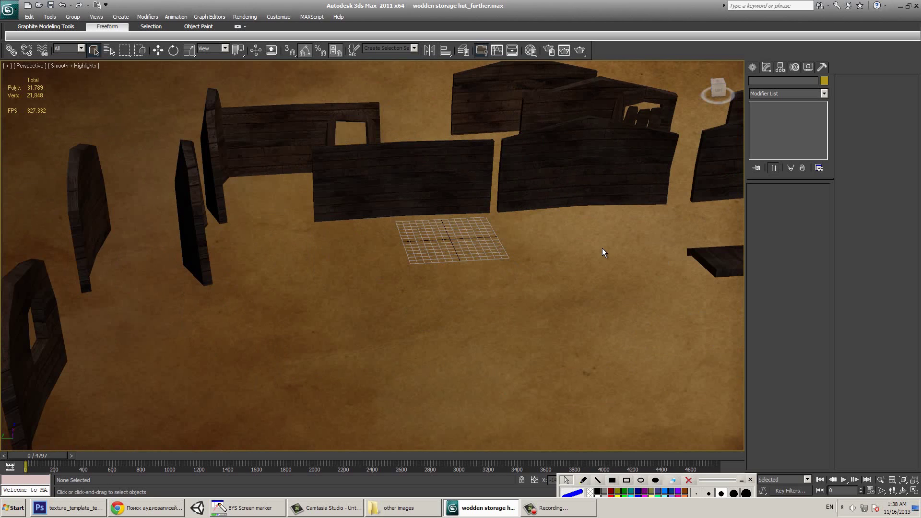
scroll(503, 307, up, 4)
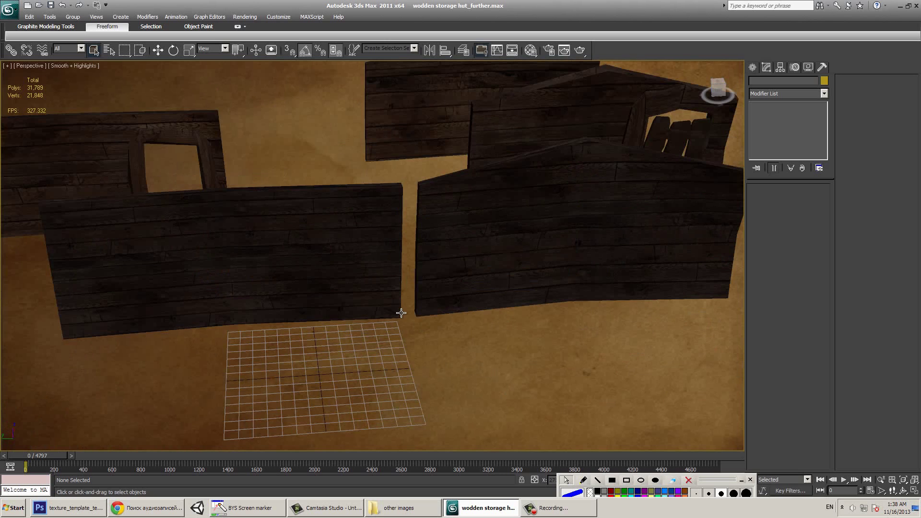
scroll(401, 313, down, 5)
- Select the curved side wall wodden_hut_side2, move it against the end of the long wall, and inspect the joint
key(e)
scroll(344, 329, down, 3)
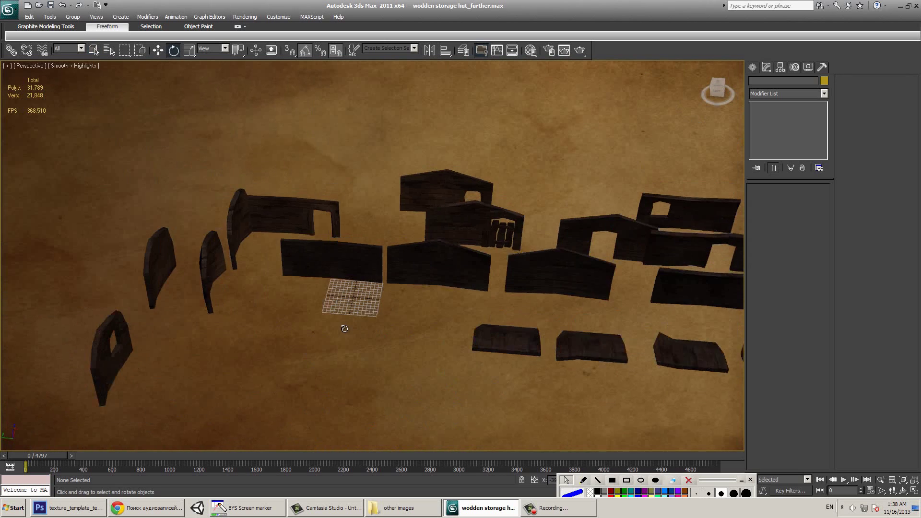
scroll(248, 305, up, 4)
click(222, 310)
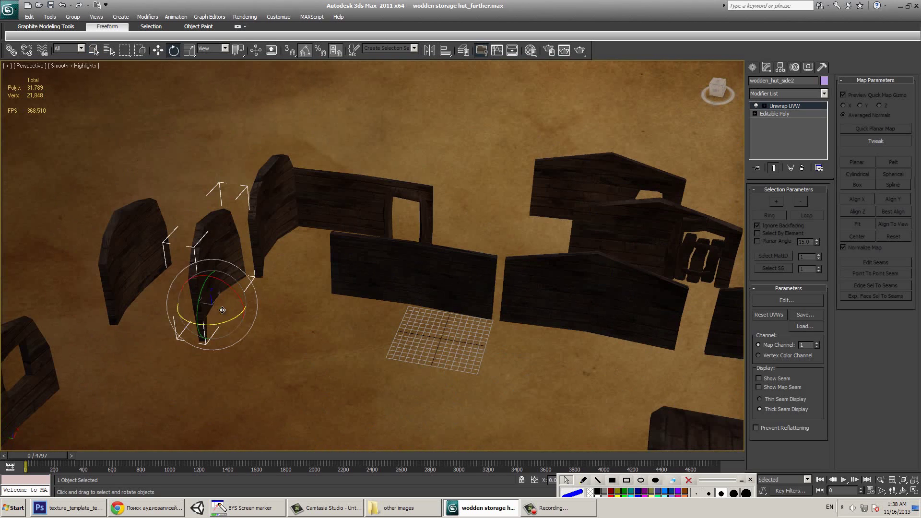
key(w)
drag(222, 310, 282, 326)
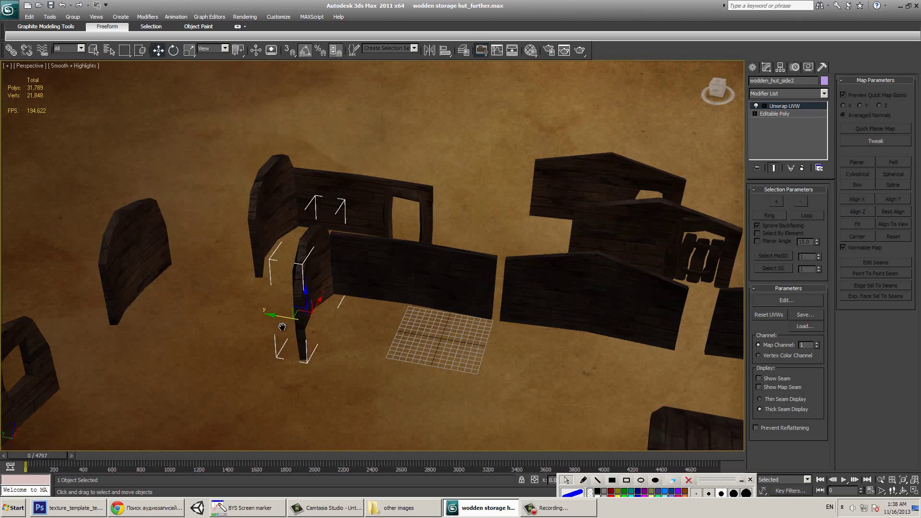
scroll(369, 277, up, 8)
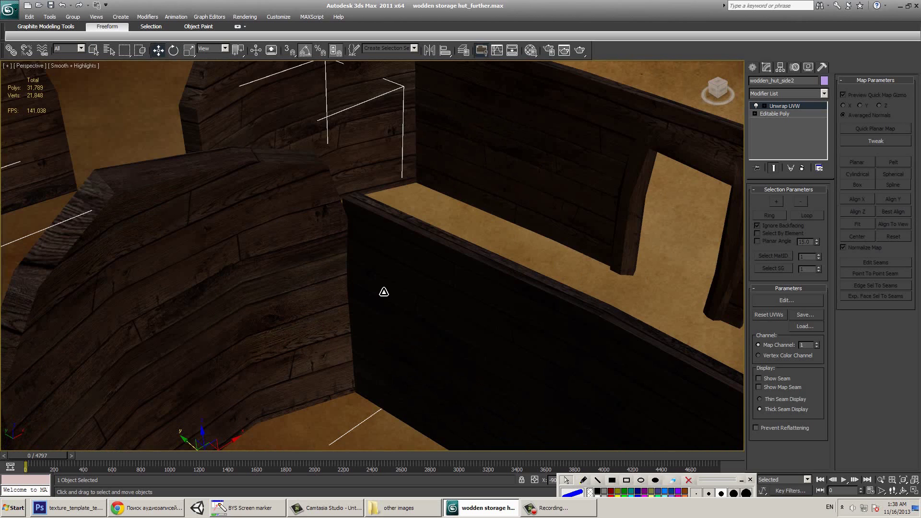
scroll(353, 287, down, 10)
- Try shifting the curved side wall away from the long wall, undo that change, and deselect the wall
key(r)
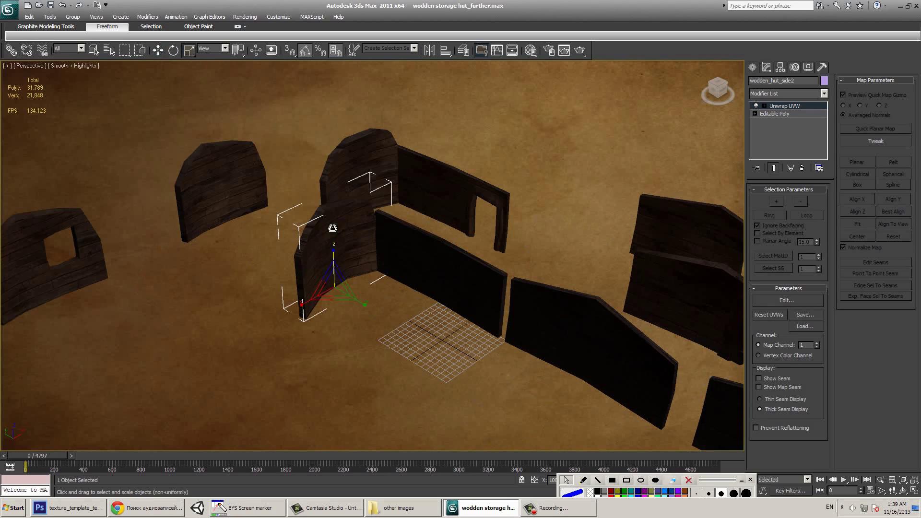
drag(333, 227, 390, 240)
alt+middle_drag(391, 240, 370, 283)
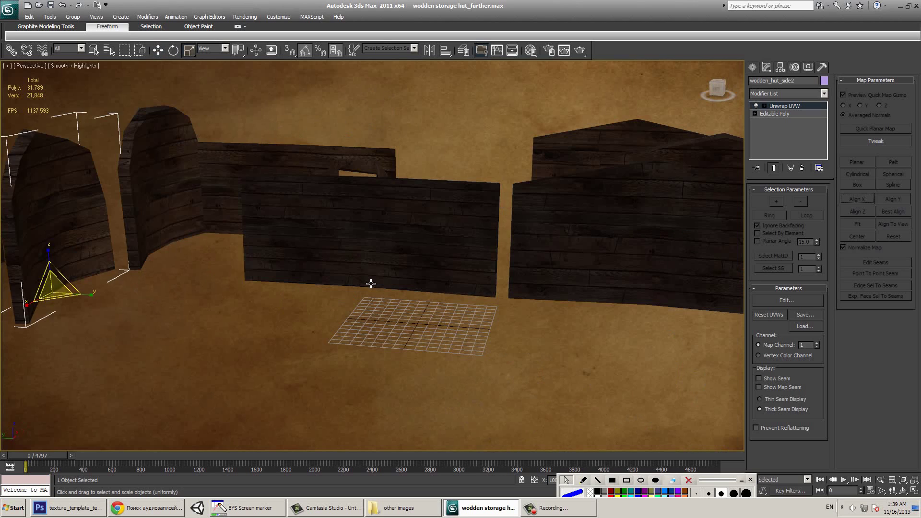
key(ctrl+z)
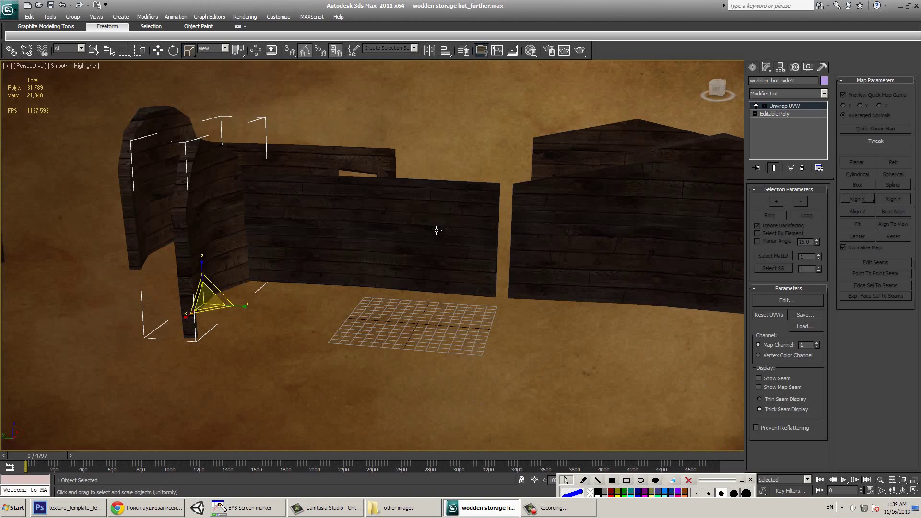
click(569, 325)
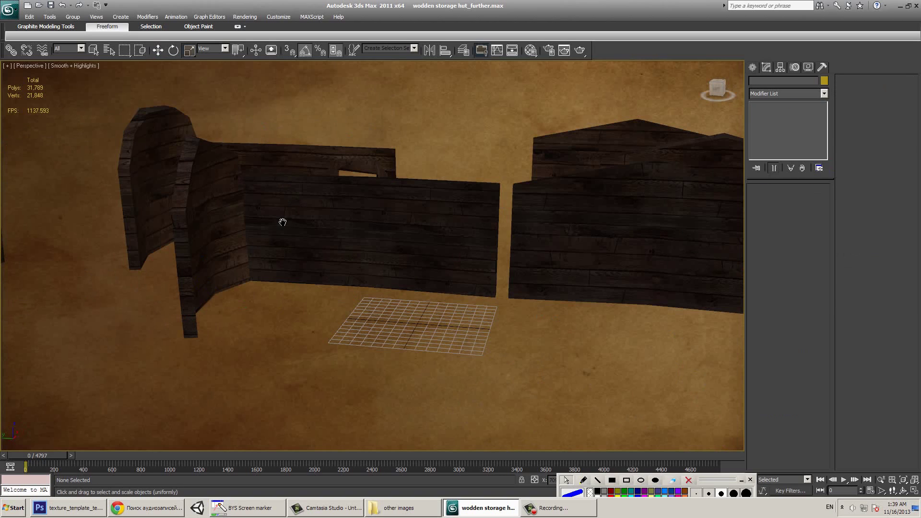
- Switch to BYS Screen marker and handwrite "1) mesh" in black below the wall with the window opening
alt+middle_drag(586, 249, 500, 231)
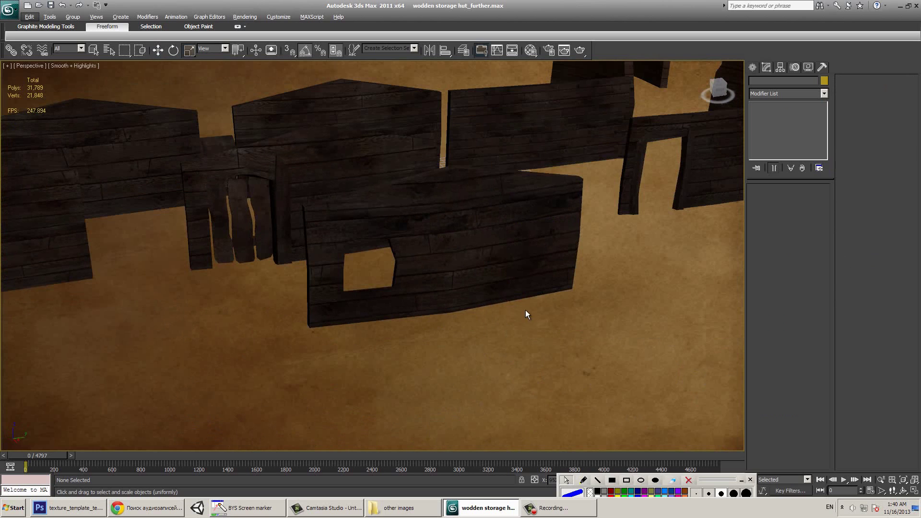
click(583, 480)
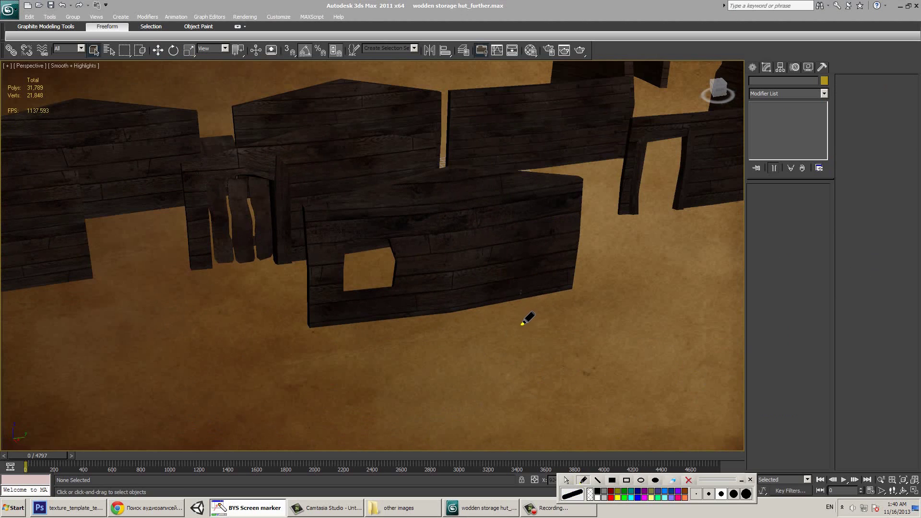
mouse_move(508, 320)
mouse_down()
mouse_move(510, 355)
mouse_move(528, 364)
mouse_up()
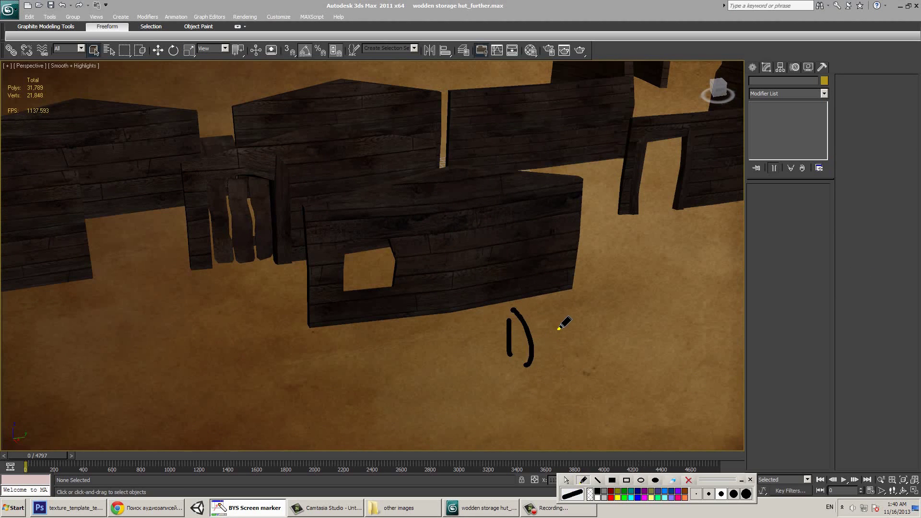
drag(551, 321, 590, 335)
drag(626, 318, 619, 337)
drag(629, 289, 655, 326)
drag(598, 310, 601, 307)
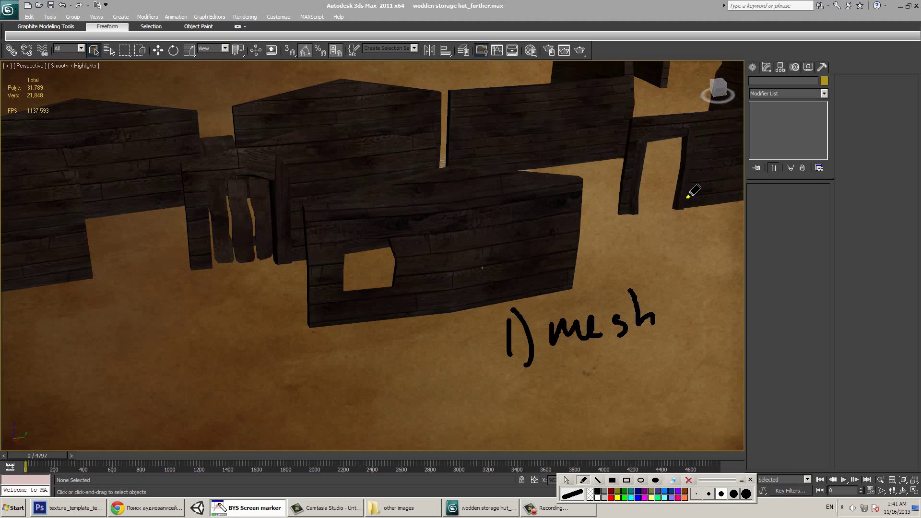
- Handwrite the second list entry "2) 1024 text. Photoshop" below the first one with the black pen
click(530, 375)
drag(511, 388, 530, 408)
drag(531, 375, 541, 418)
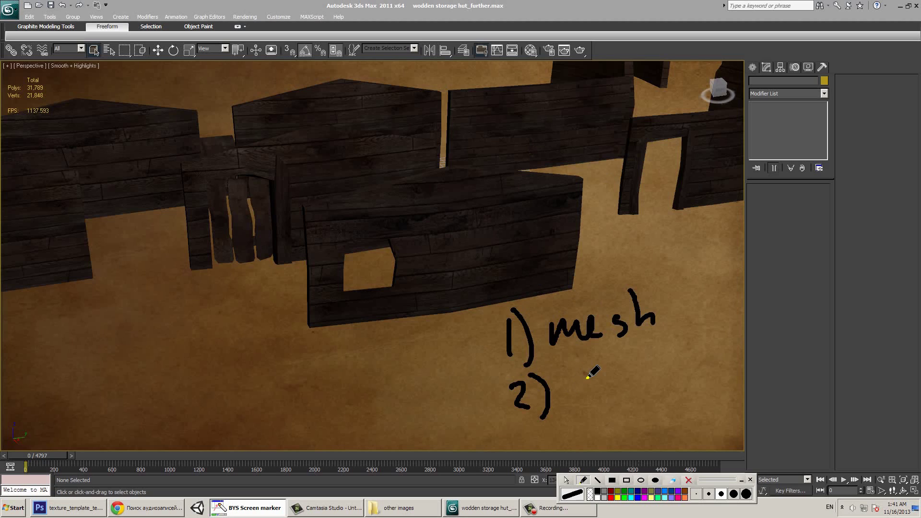
drag(565, 373, 567, 396)
drag(583, 375, 608, 390)
mouse_move(614, 369)
mouse_down()
mouse_move(628, 384)
mouse_move(646, 379)
mouse_up()
drag(637, 378, 669, 372)
drag(673, 364, 683, 376)
drag(695, 345, 696, 378)
click(716, 371)
drag(734, 337, 735, 380)
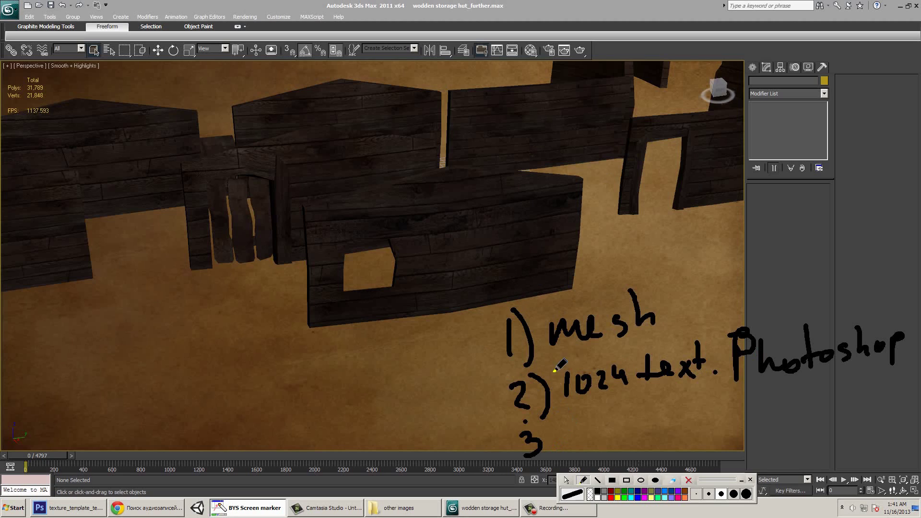
- Handwrite the third list entry "3) Layout of UV" in black below the second one
drag(518, 418, 533, 460)
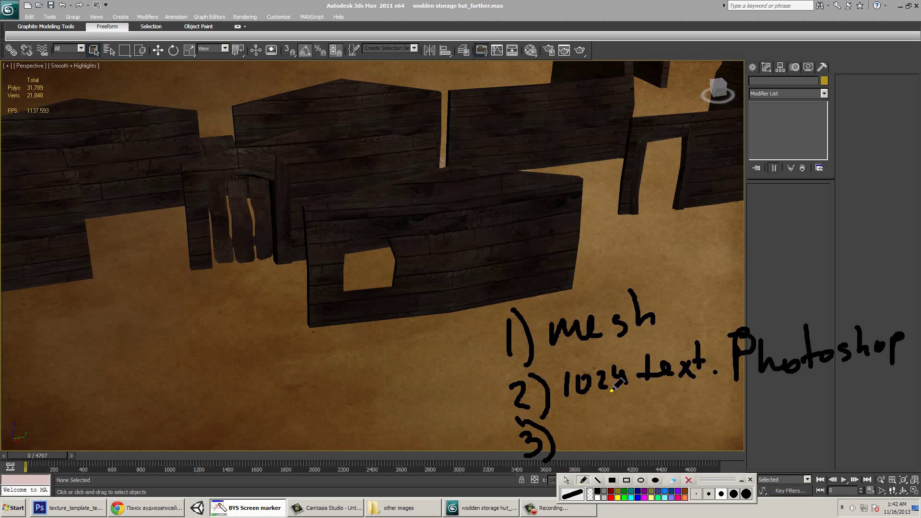
drag(574, 423, 586, 451)
drag(597, 429, 690, 392)
drag(669, 422, 777, 404)
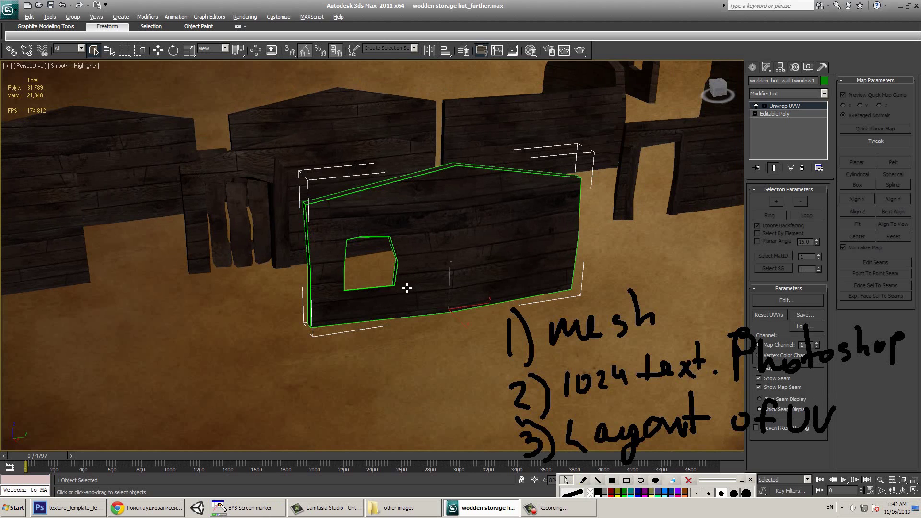
- Examine the plank texture on the inner edges of the window opening in wodden_hut_wall+window1 from both sides
scroll(405, 288, up, 3)
middle_drag(418, 278, 381, 304)
scroll(382, 304, up, 5)
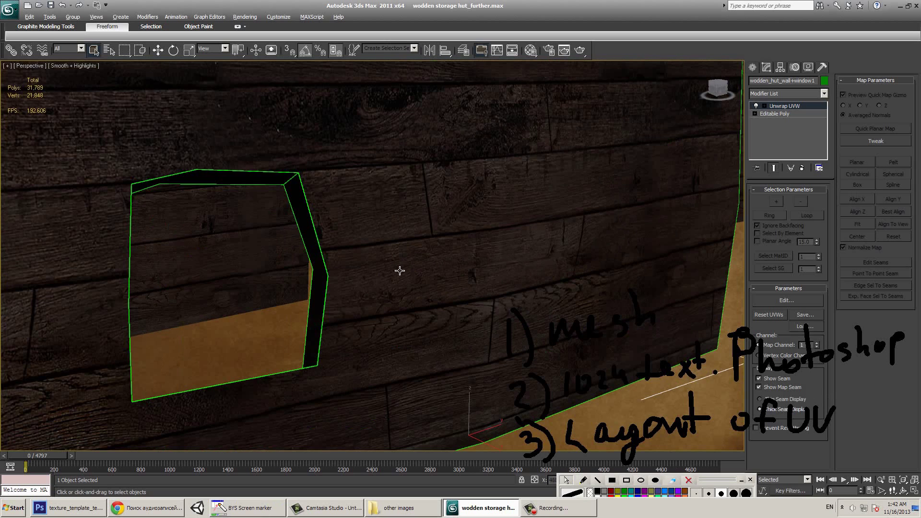
alt+middle_drag(398, 269, 354, 294)
scroll(354, 288, up, 3)
scroll(307, 151, up, 2)
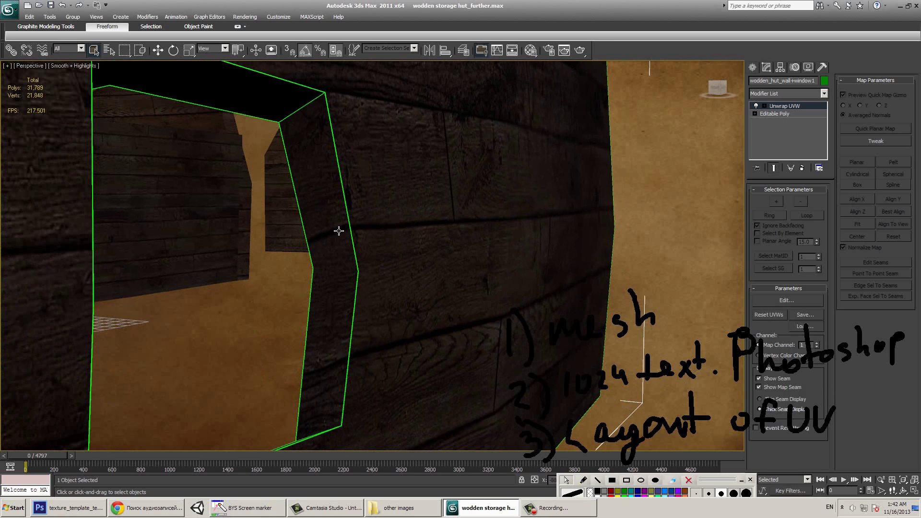
key(ctrl+s)
key(shift+z)
scroll(420, 292, up, 1)
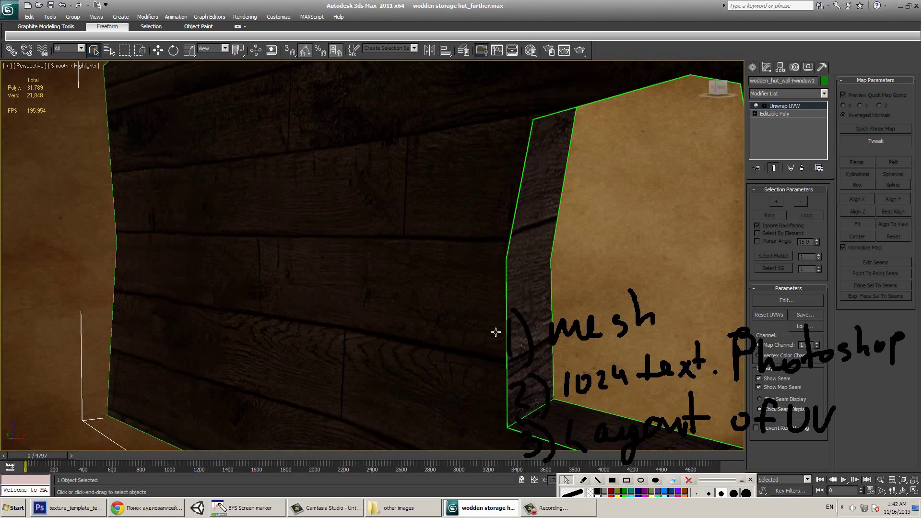
- Open the UV layout of the window wall and select all vertices of its large wall shells
click(804, 303)
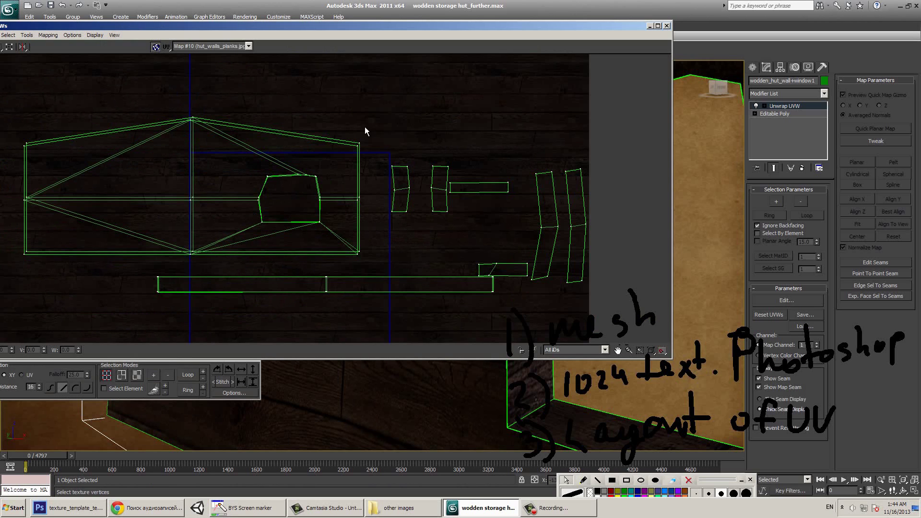
drag(364, 127, 4, 266)
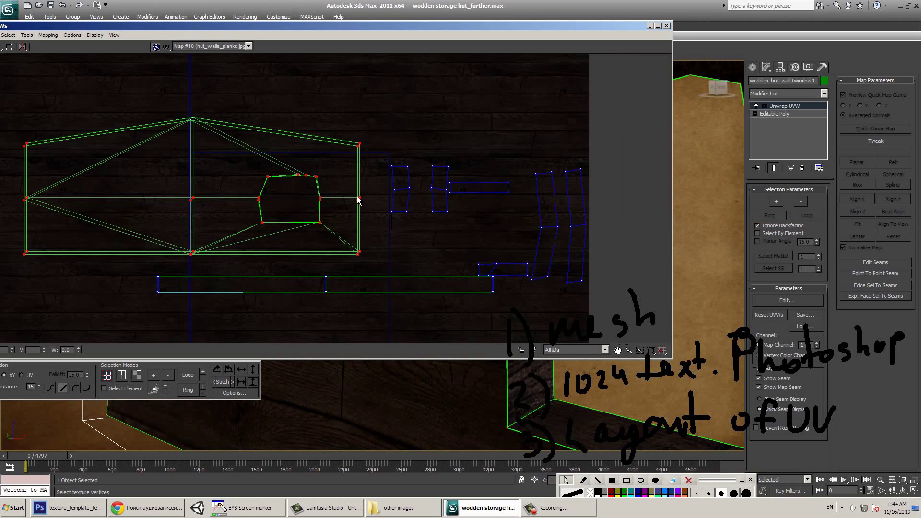
middle_drag(357, 199, 348, 158)
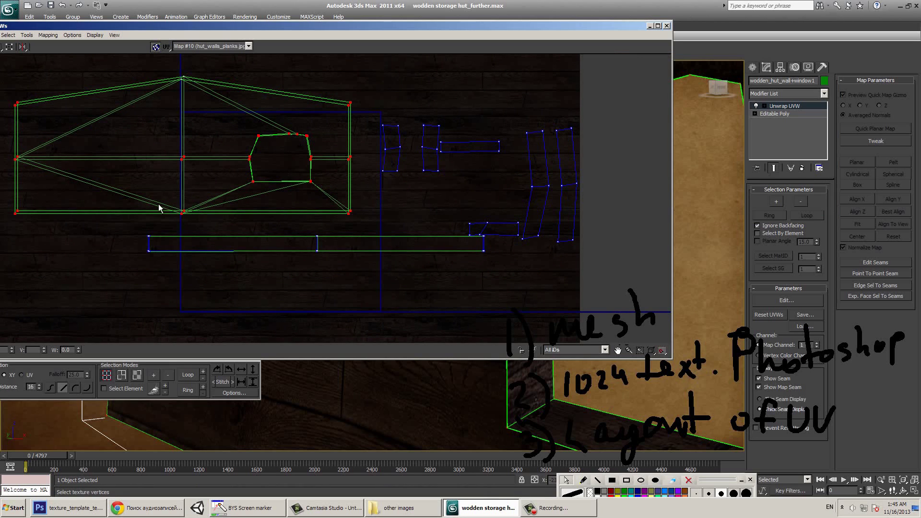
- Mark both wall halves, the window area and their shared centre edge in red on the UV layout, and clear all annotations
key(ctrl+shift+p)
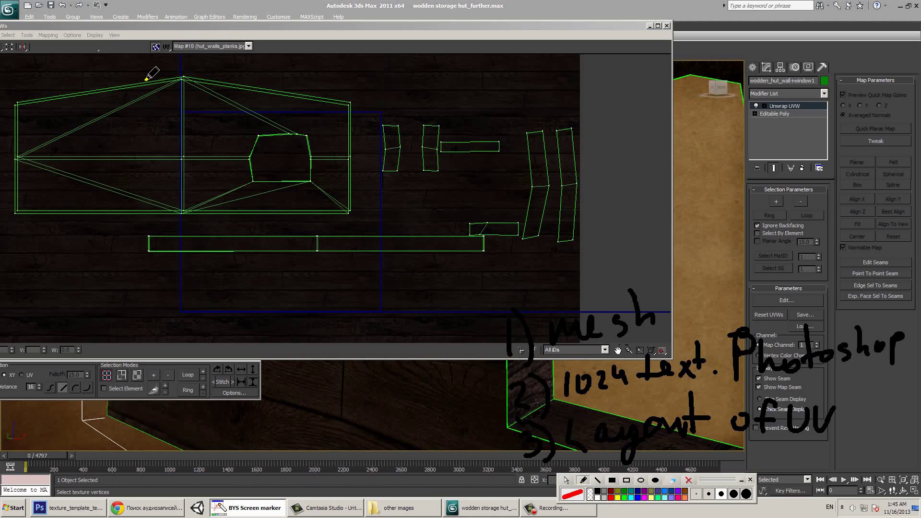
drag(111, 78, 180, 66)
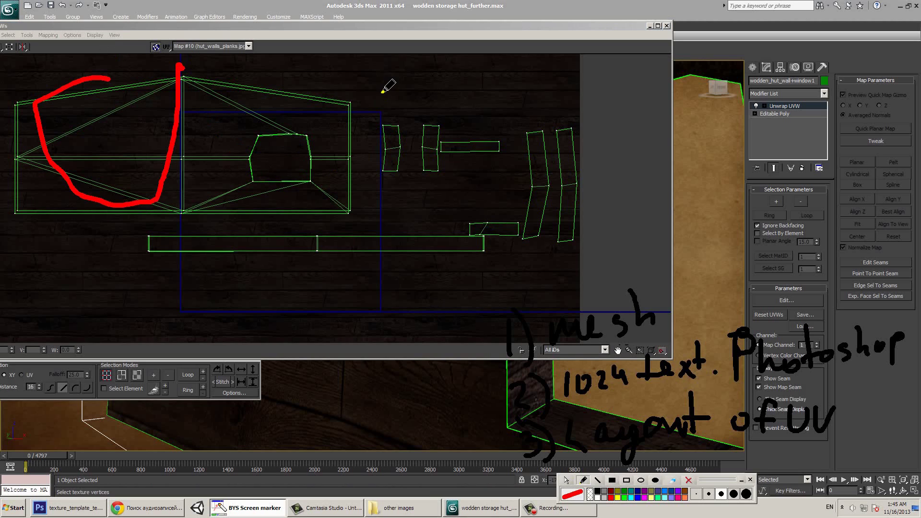
mouse_move(271, 228)
mouse_down()
mouse_move(373, 96)
mouse_move(268, 229)
mouse_up()
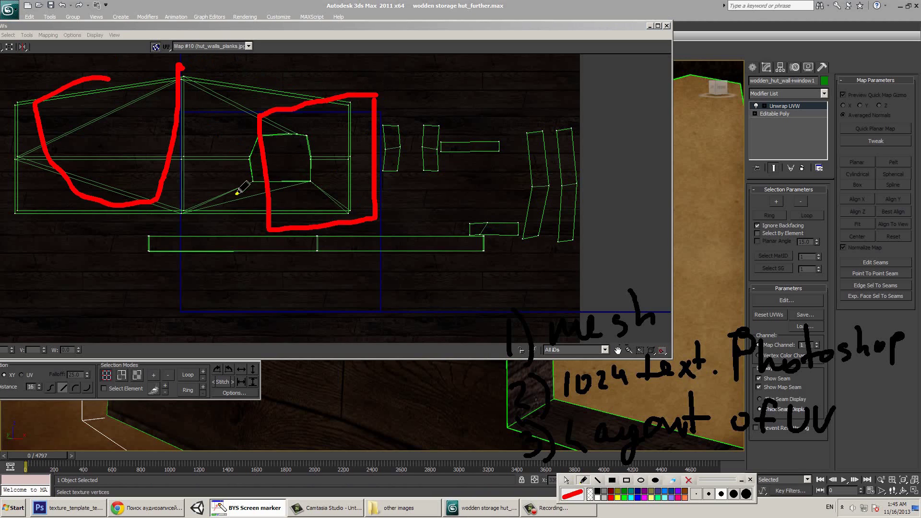
drag(191, 68, 344, 117)
drag(188, 63, 344, 117)
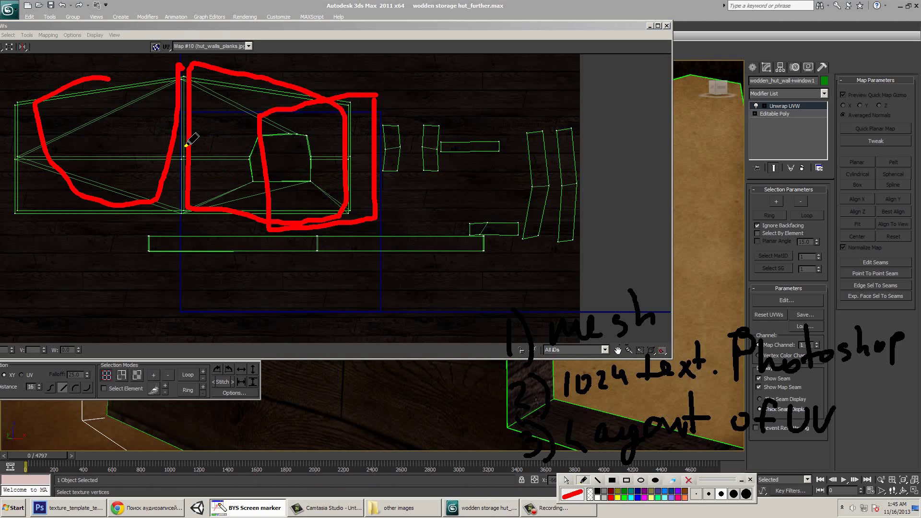
drag(165, 113, 206, 116)
drag(155, 127, 206, 129)
drag(161, 144, 212, 148)
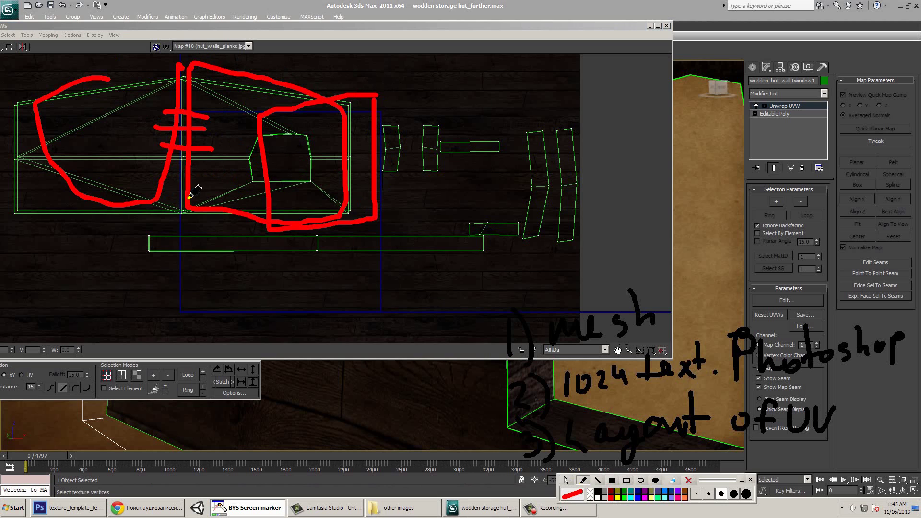
key(Escape)
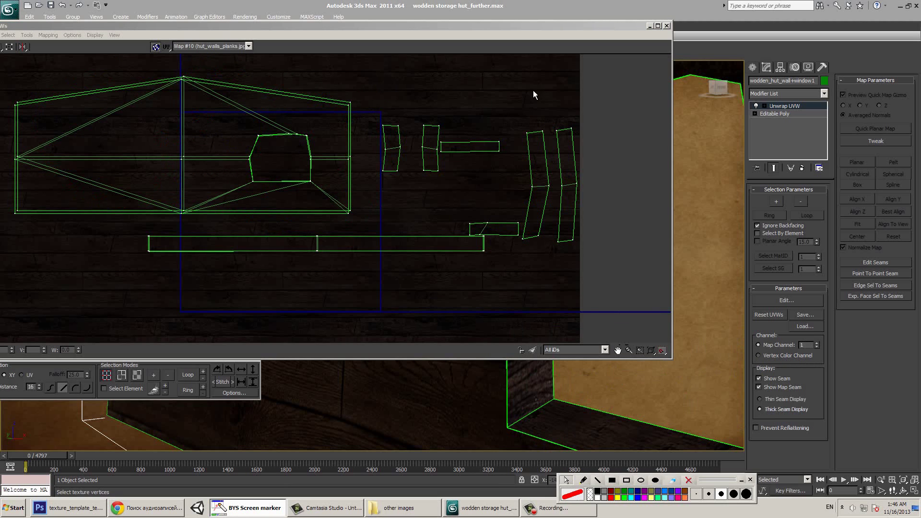
- Lower the UV editor to expose the model and shift the middle outer vertex of the second window-edge shell slightly outward
drag(545, 24, 551, 267)
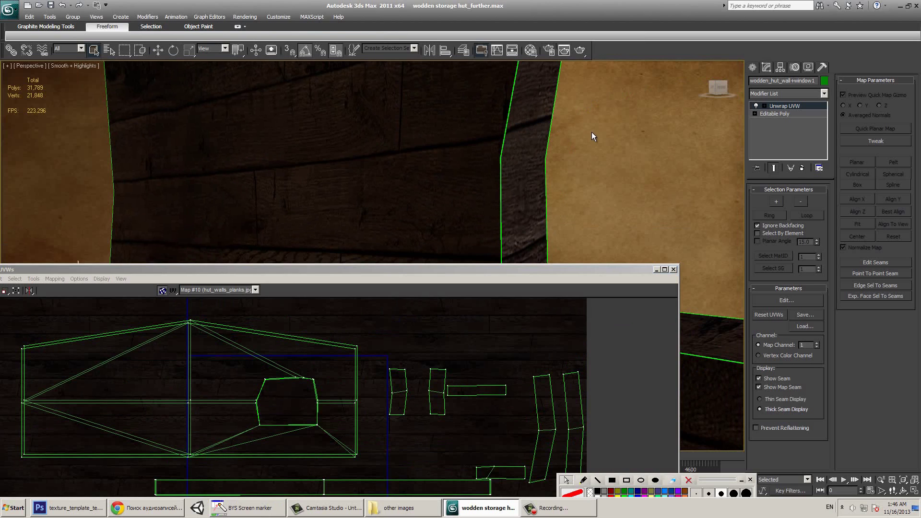
click(502, 162)
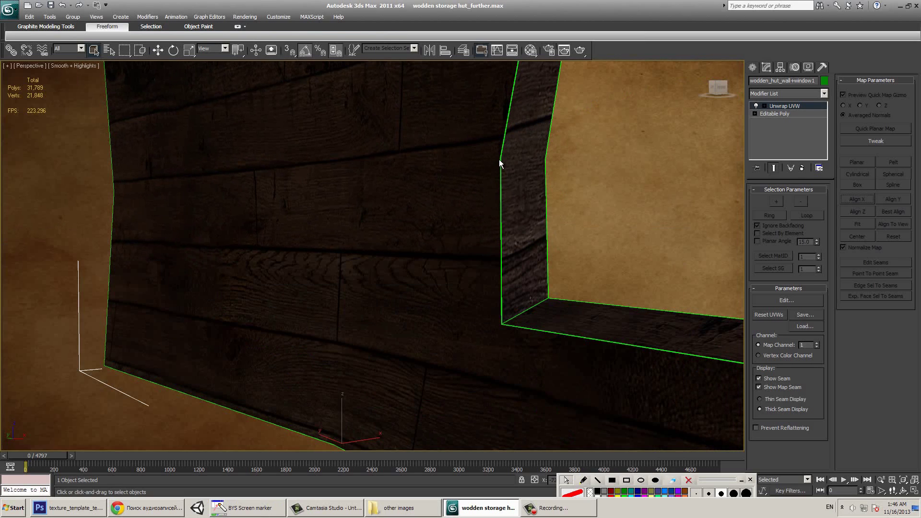
key(3)
click(770, 301)
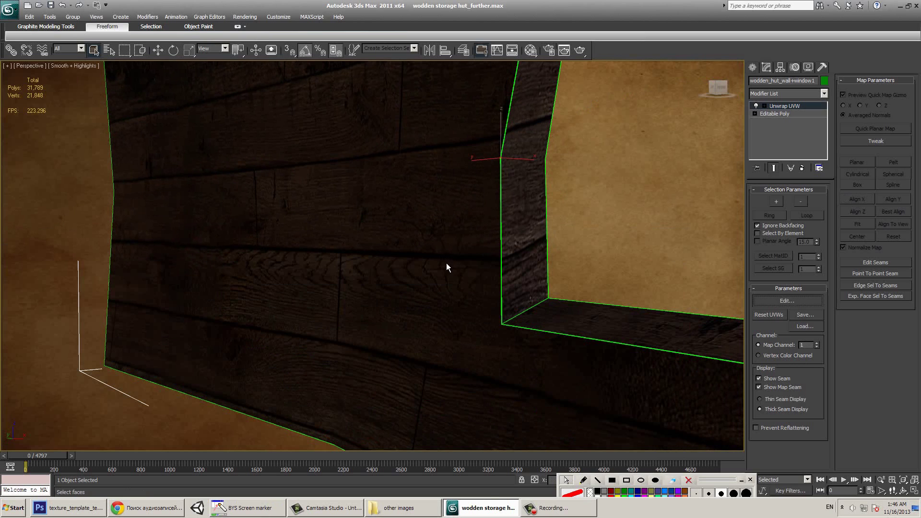
scroll(448, 333, up, 5)
scroll(456, 355, up, 2)
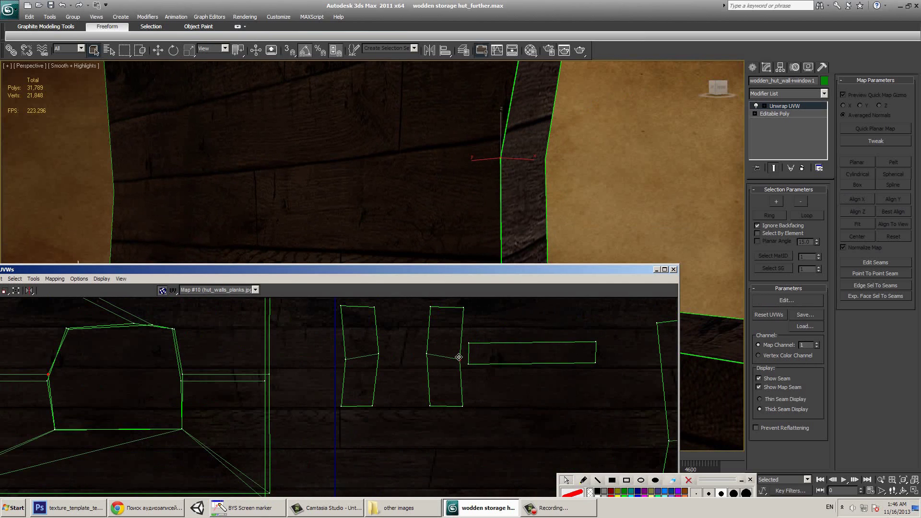
drag(460, 355, 464, 358)
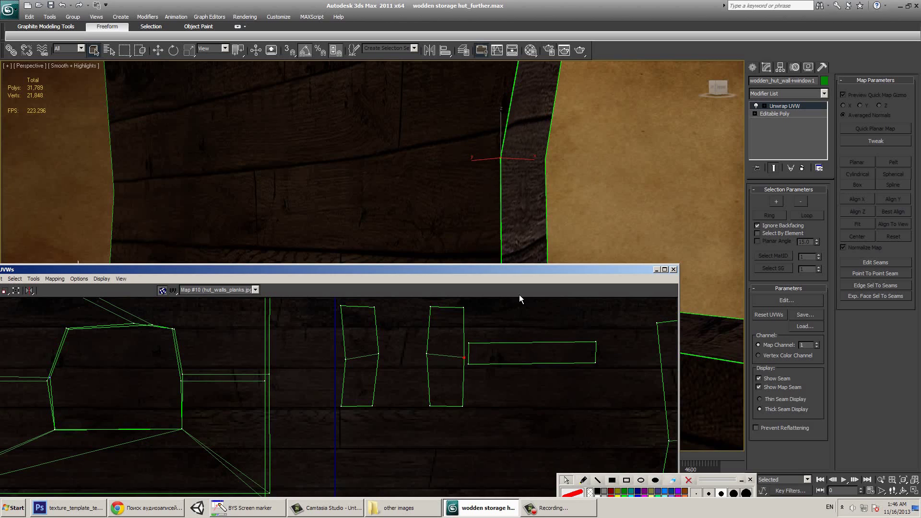
- Turn off the map seam display, keep Show Seam on, and inspect the texture transition at the window opening's inner edge
click(759, 388)
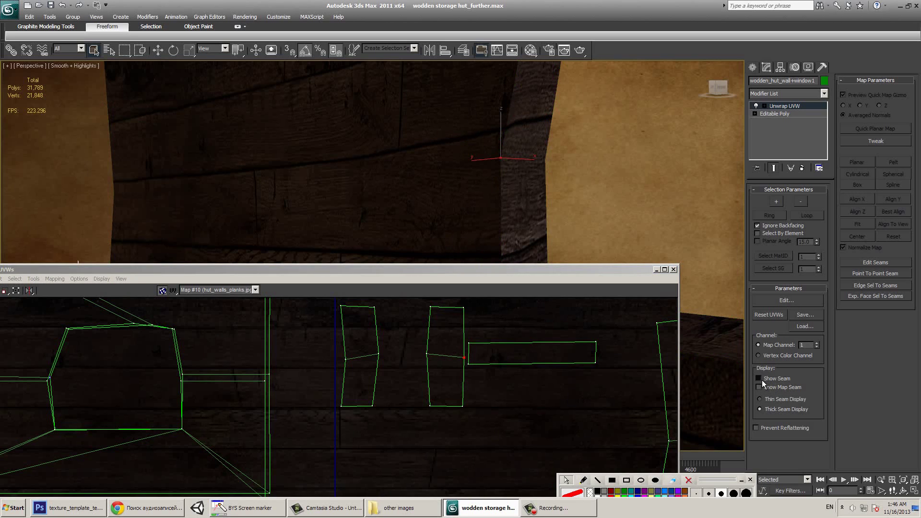
click(760, 380)
scroll(461, 194, up, 4)
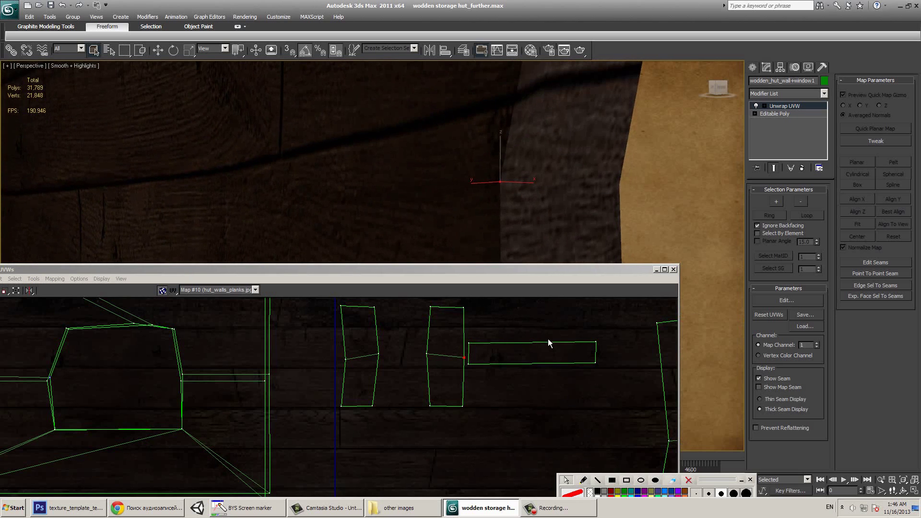
scroll(476, 357, down, 5)
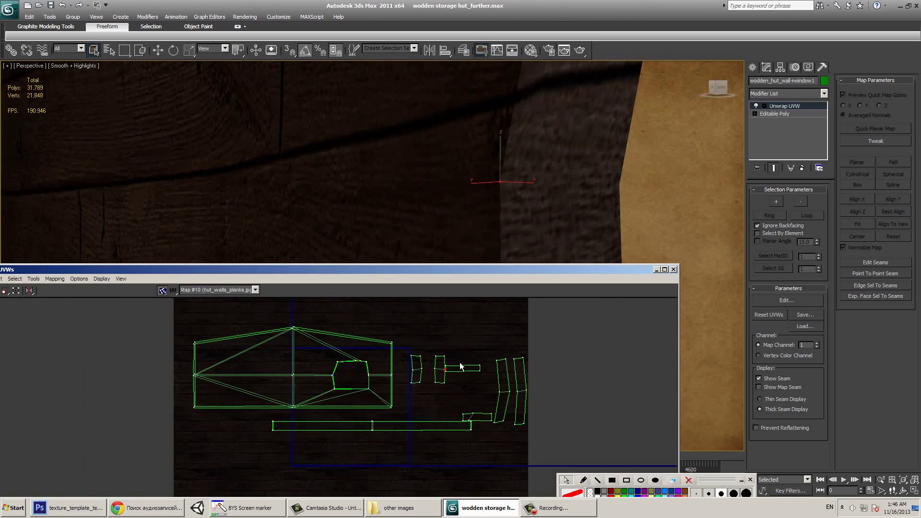
scroll(467, 342, up, 3)
scroll(523, 342, down, 2)
scroll(523, 342, down, 1)
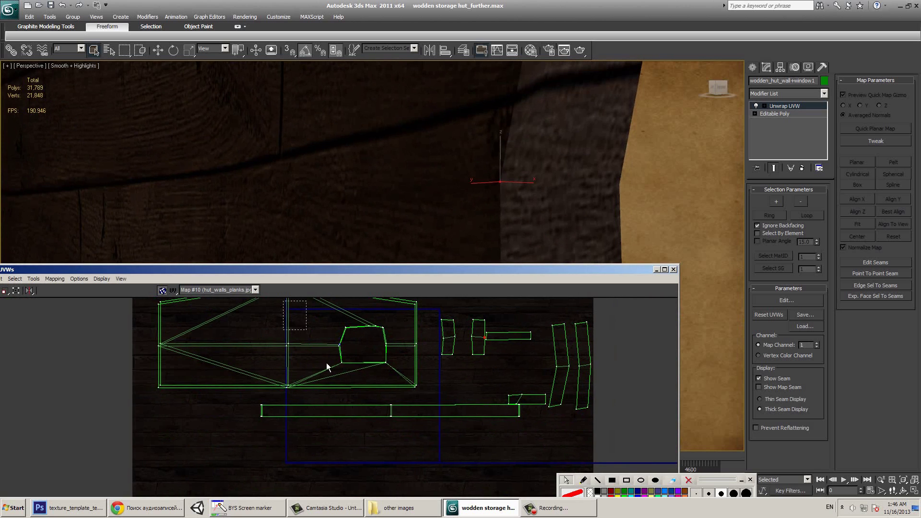
middle_drag(538, 143, 442, 176)
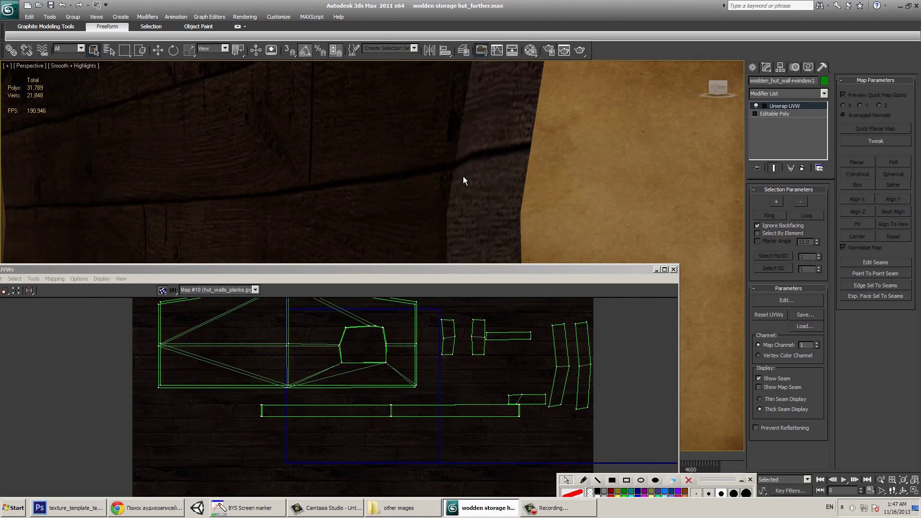
scroll(447, 182, down, 4)
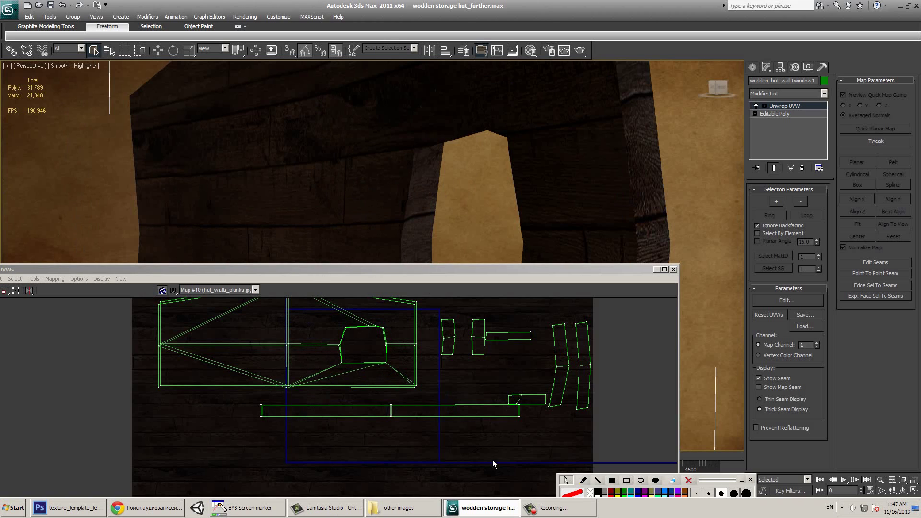
- Handwrite "1) Tilable texture" in red with the screen marker pen over the wall in the viewport
click(583, 479)
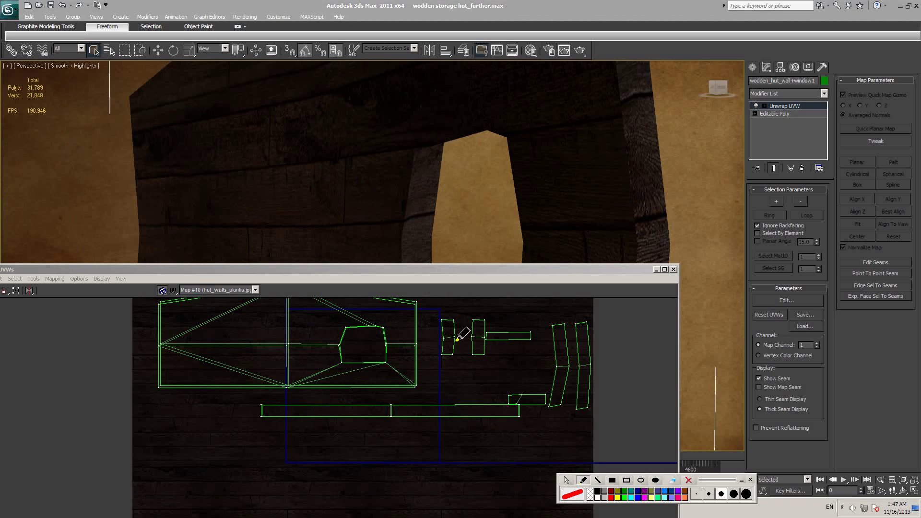
drag(290, 112, 289, 171)
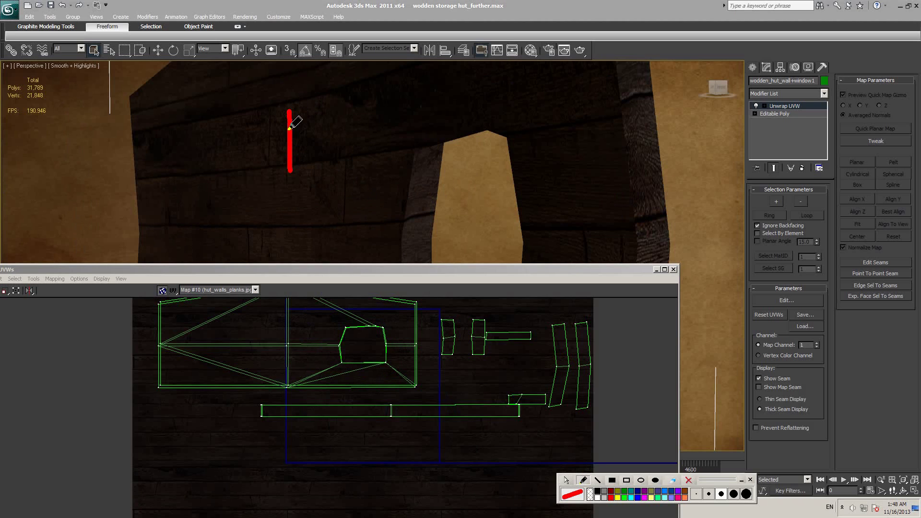
drag(281, 88, 309, 207)
mouse_move(338, 119)
mouse_down()
mouse_move(544, 144)
mouse_move(581, 135)
mouse_move(593, 103)
mouse_move(638, 124)
mouse_move(627, 128)
mouse_move(671, 139)
mouse_up()
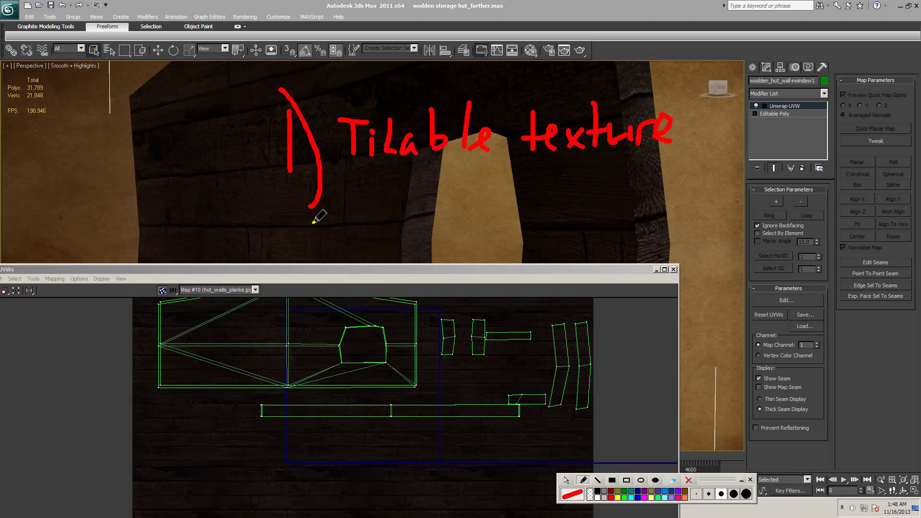
- Handwrite the second red entry "2) Normal map" below the tilable texture entry
drag(274, 228, 307, 269)
drag(287, 196, 323, 303)
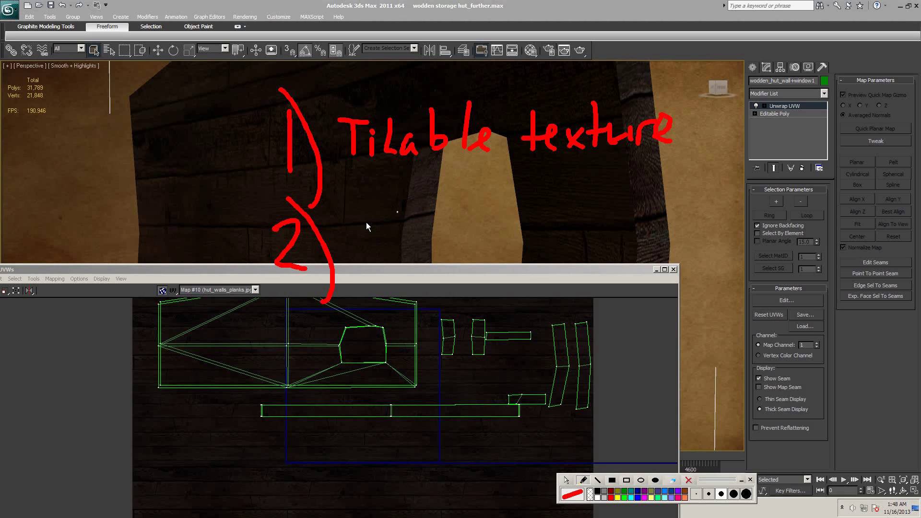
drag(360, 273, 394, 218)
drag(413, 240, 515, 268)
drag(537, 218, 530, 276)
drag(564, 276, 642, 259)
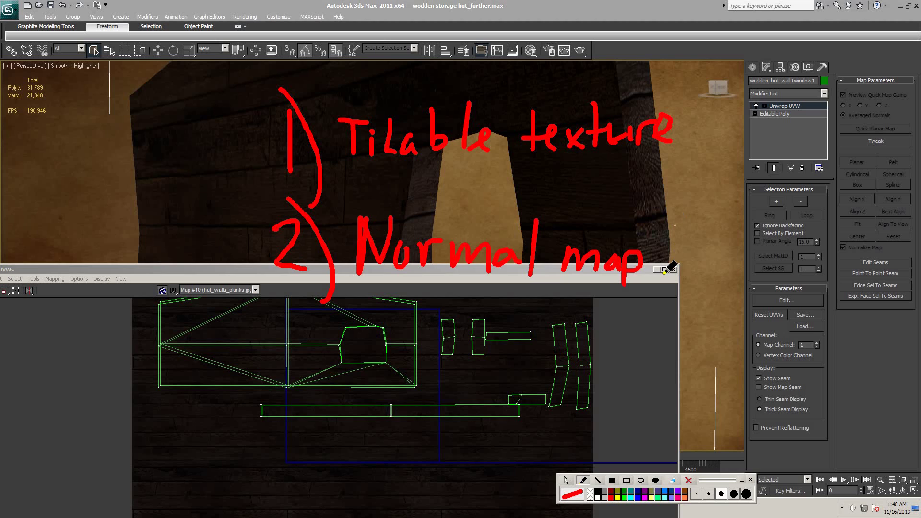
- Add the remark "(dirty)" in red after the normal map entry
drag(672, 218, 669, 281)
drag(696, 240, 696, 264)
drag(705, 240, 704, 261)
drag(713, 262, 729, 240)
drag(734, 226, 743, 259)
drag(741, 239, 748, 288)
drag(767, 220, 748, 288)
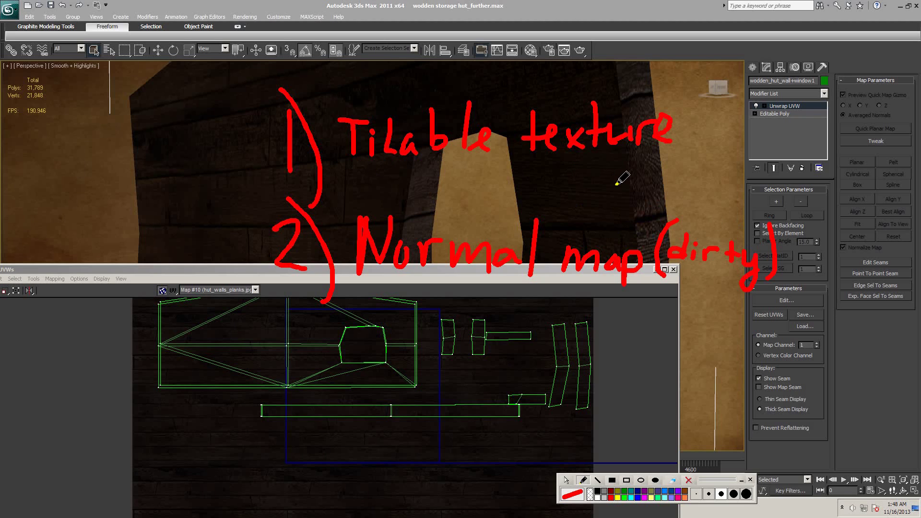
- Switch to Photoshop and create a new 1024 × 1024 pixel document named "tillable texture"
key(alt+Tab)
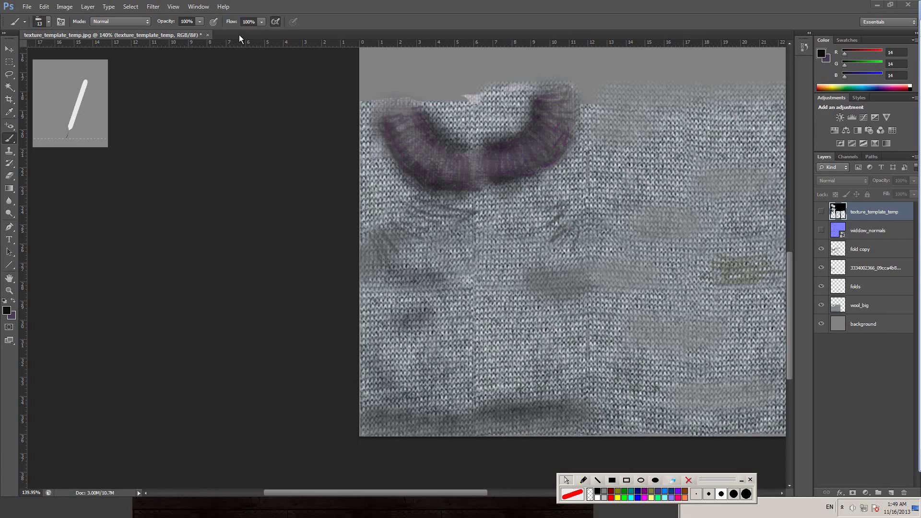
click(27, 6)
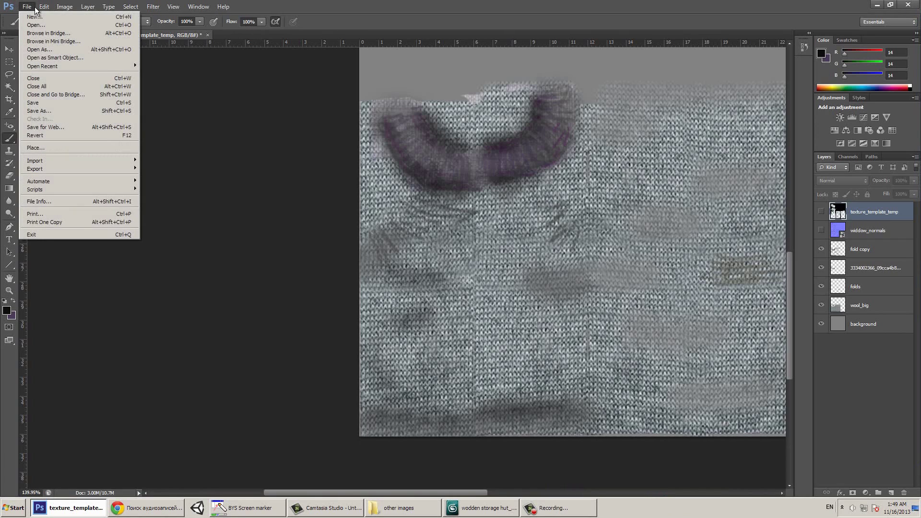
click(283, 240)
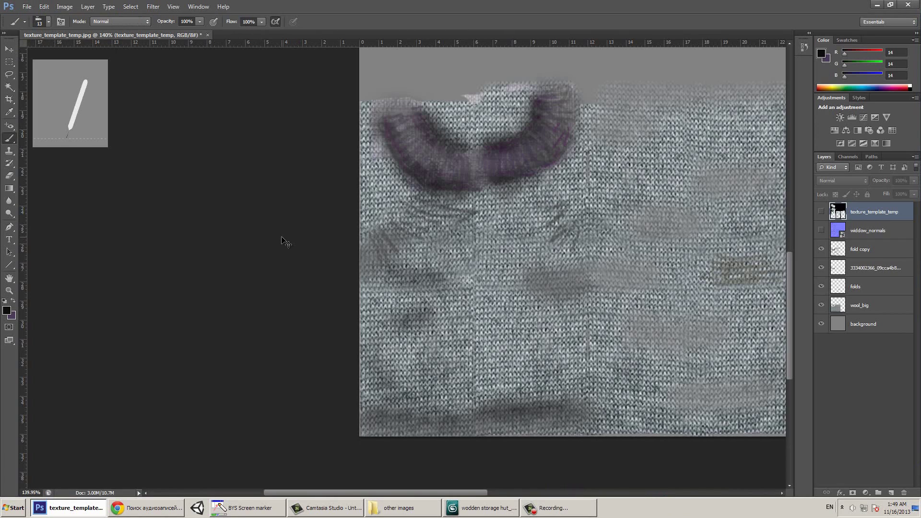
key(ctrl+n)
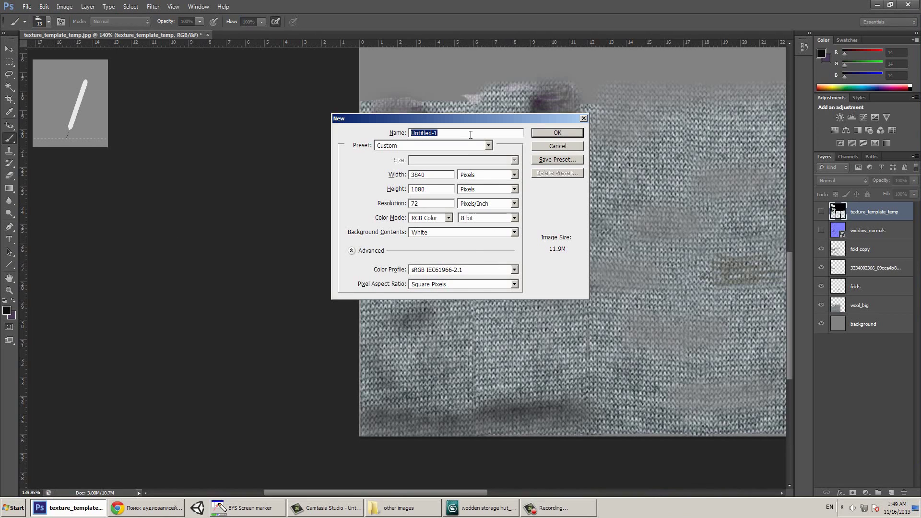
text(tillable texture)
double_click(421, 175)
text(1024)
key(Tab)
key(Tab)
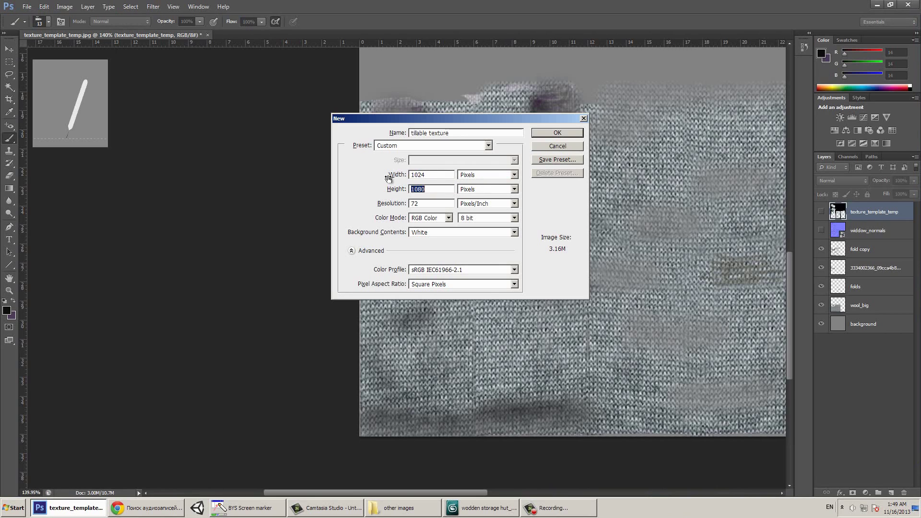
text(1024)
click(557, 132)
- Convert the locked background into a regular layer named "tillable texture" and keep it selected
right_click(875, 212)
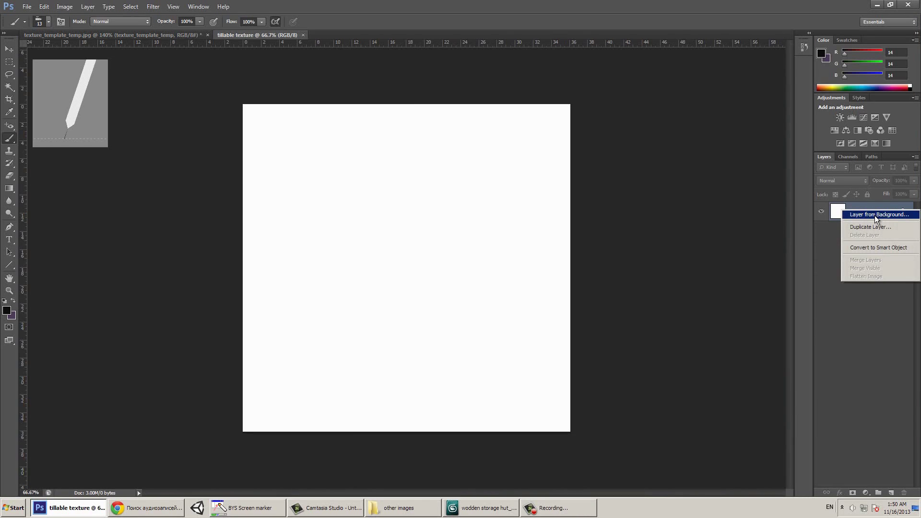
click(876, 214)
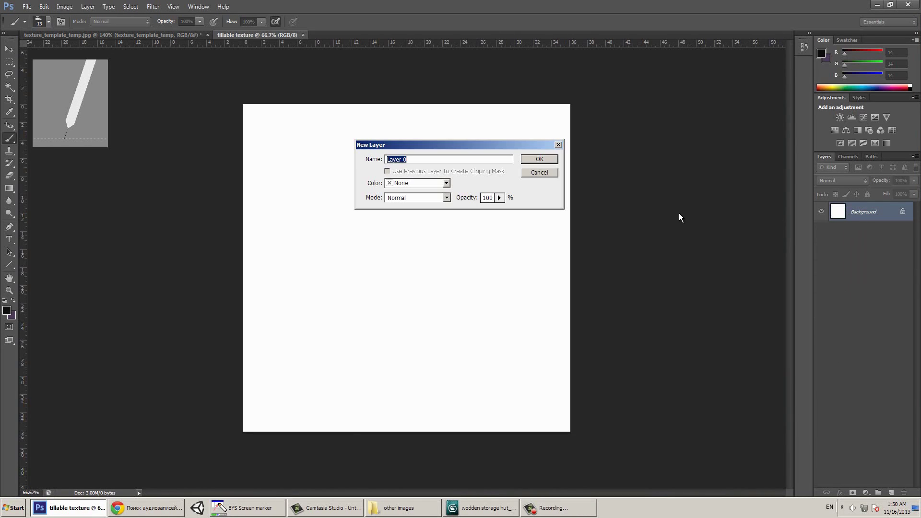
text(tillable texture)
key(Return)
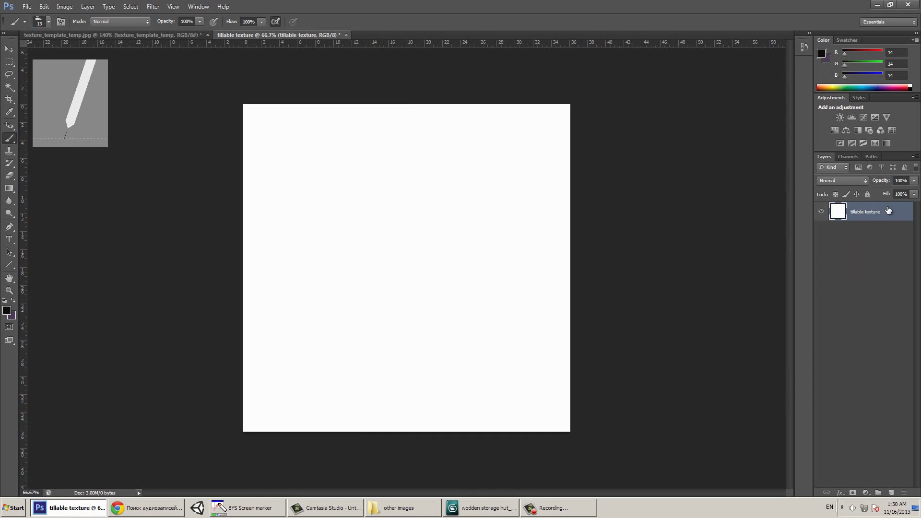
double_click(866, 212)
click(860, 237)
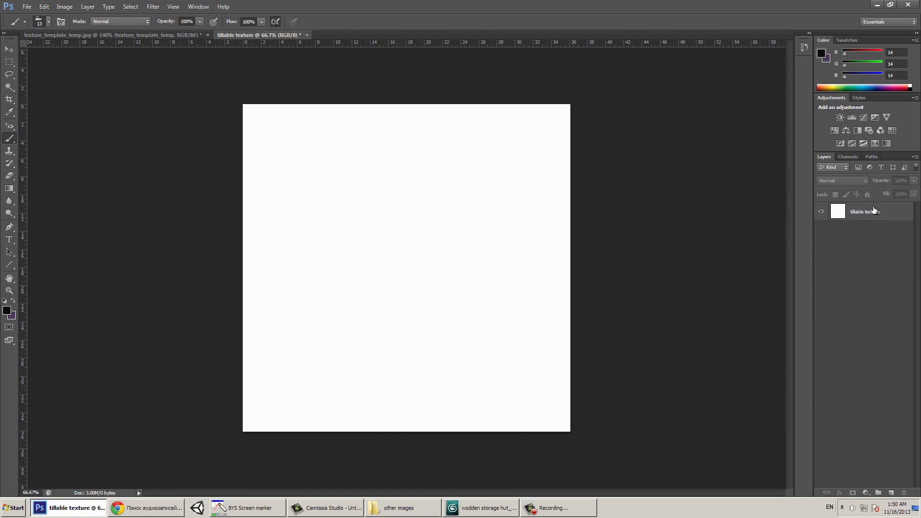
click(862, 211)
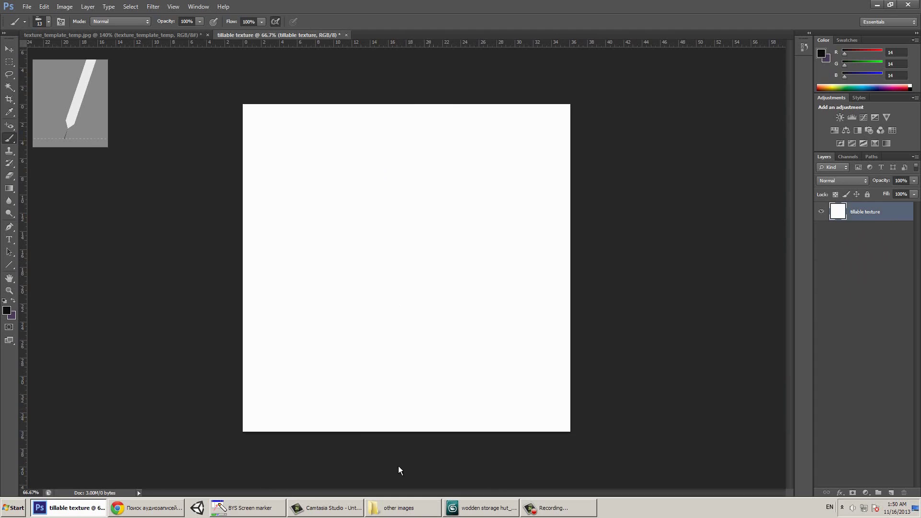
- Place the wood-texture-2 image from the texturePack folder into the document and rasterize its layer
click(383, 511)
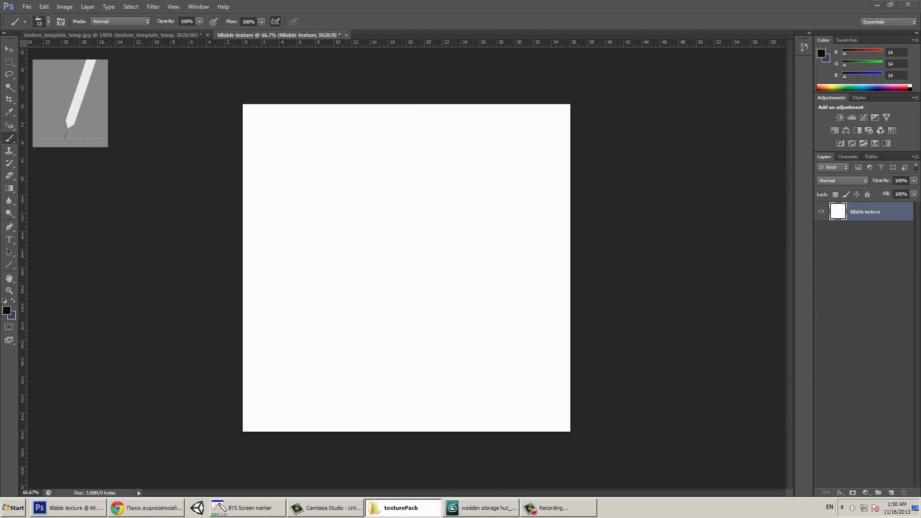
click(341, 260)
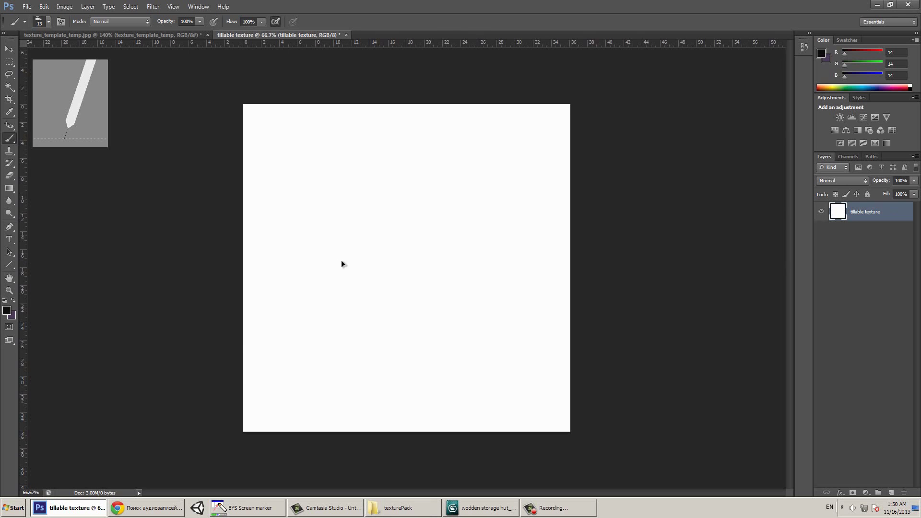
key(Return)
key(b)
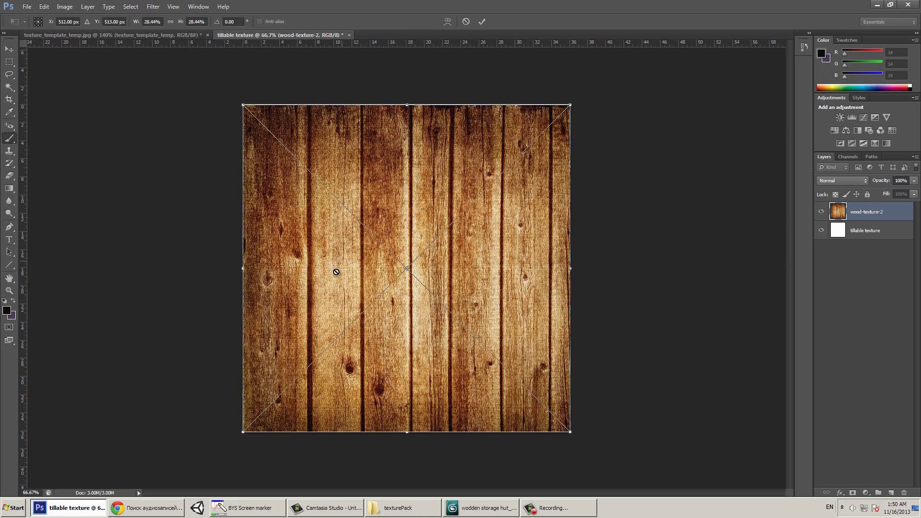
right_click(853, 214)
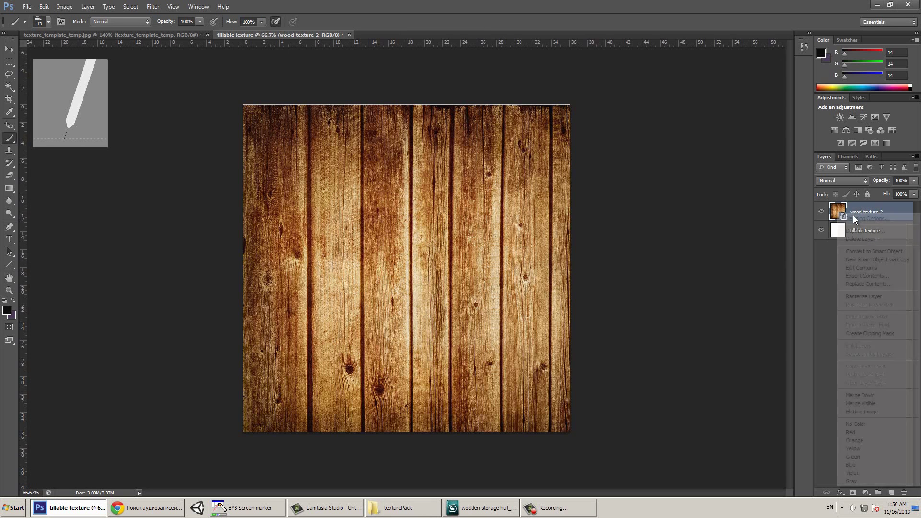
click(874, 299)
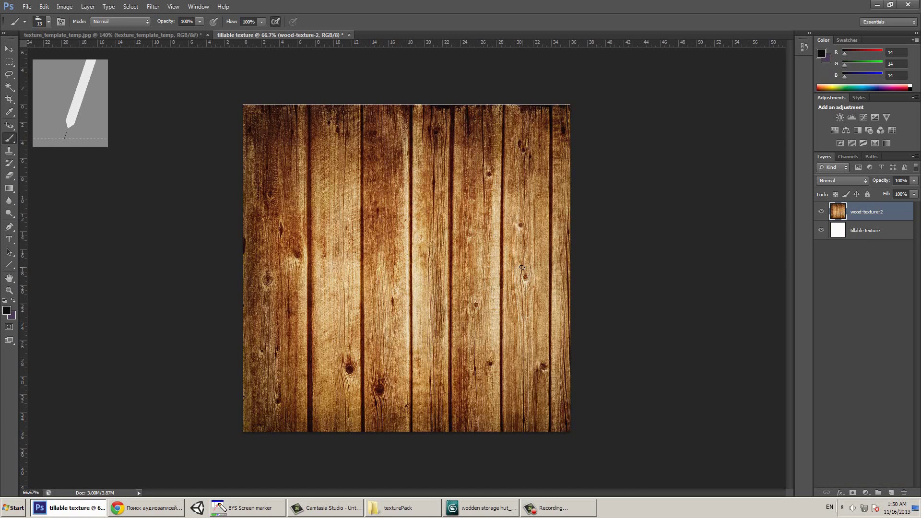
- Shift the wood layer sideways by nearly half the canvas, butt a duplicate against its cut-off edge, and inspect the vertical seam
key(v)
drag(525, 274, 376, 277)
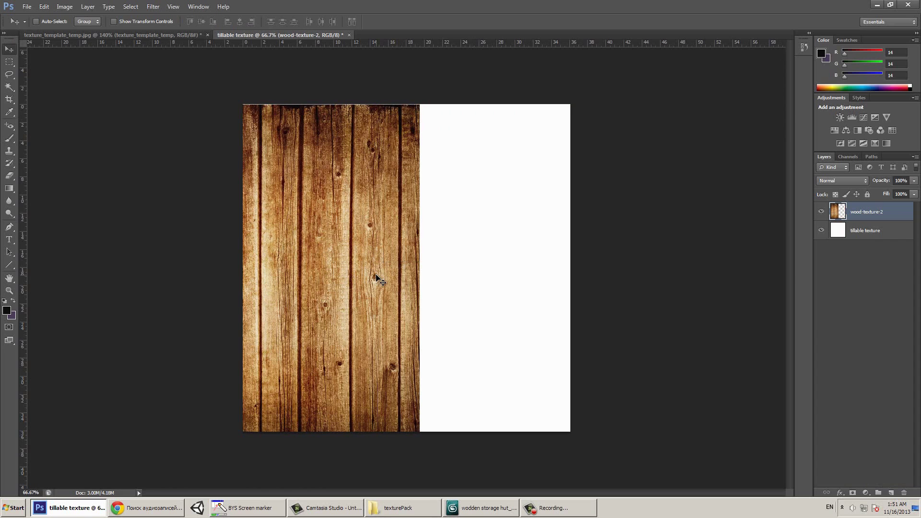
key(ctrl+j)
drag(311, 281, 629, 284)
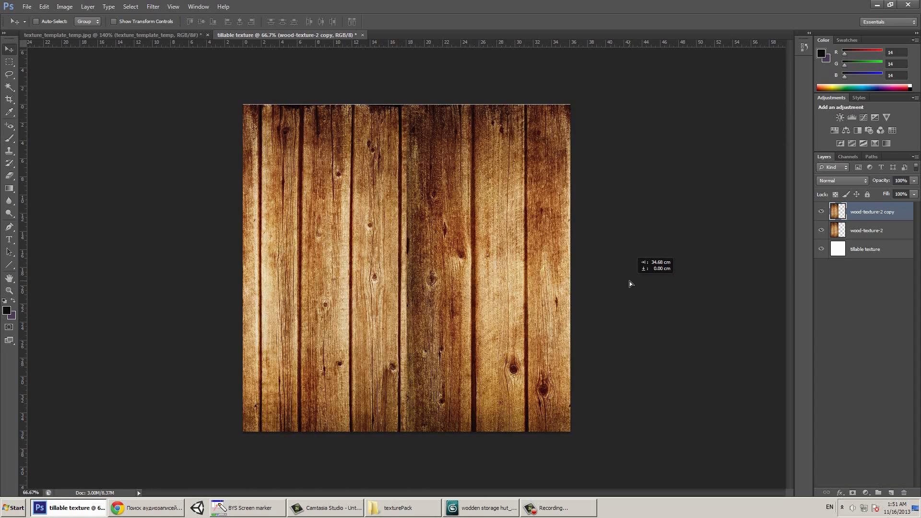
mouse_move(481, 277)
mouse_down()
mouse_move(502, 277)
mouse_move(487, 278)
mouse_up()
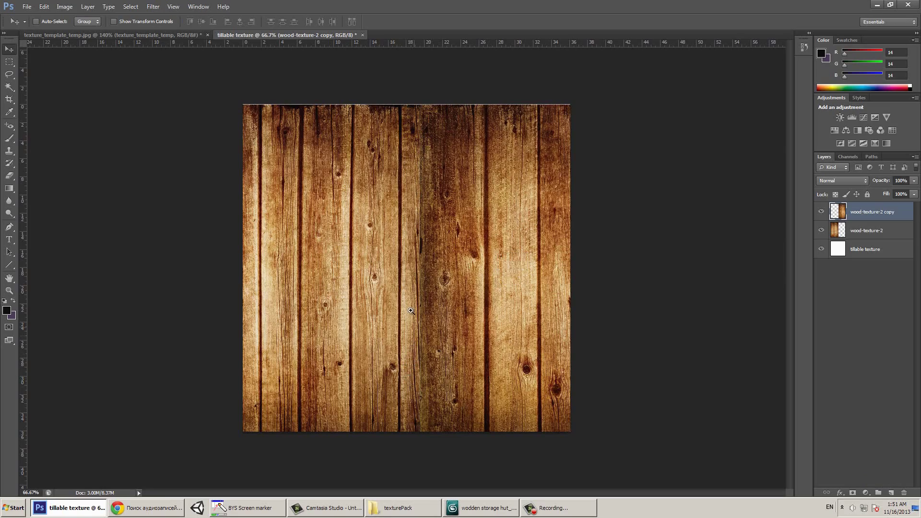
ctrl+drag(428, 302, 448, 220)
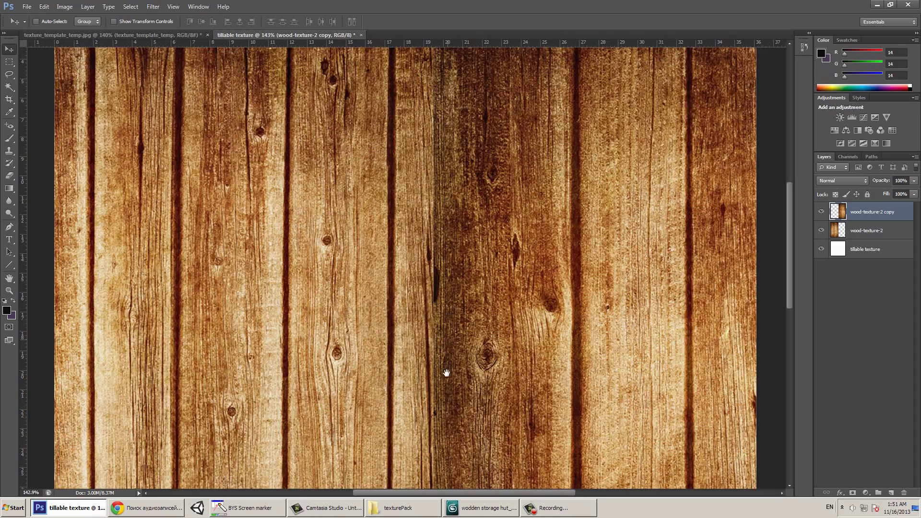
scroll(449, 240, down, 5)
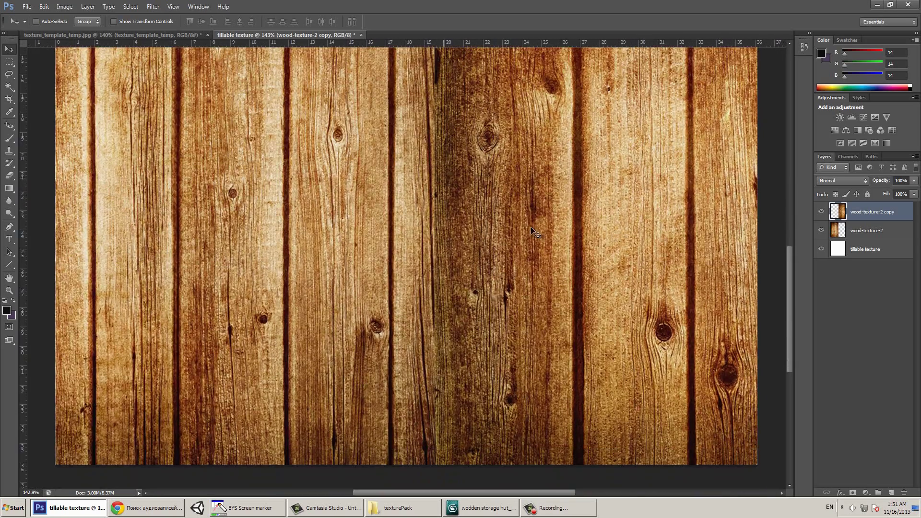
ctrl+drag(503, 228, 496, 227)
ctrl+drag(532, 283, 488, 286)
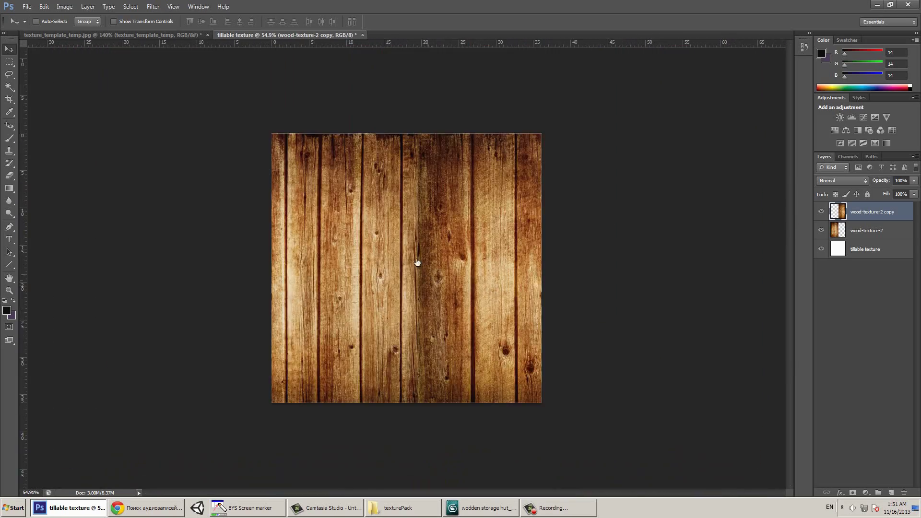
- Duplicate both wood layers and offset the copies vertically by about 36 cm to examine the horizontal seam
shift+click(873, 234)
drag(378, 244, 442, 91)
key(ctrl+j)
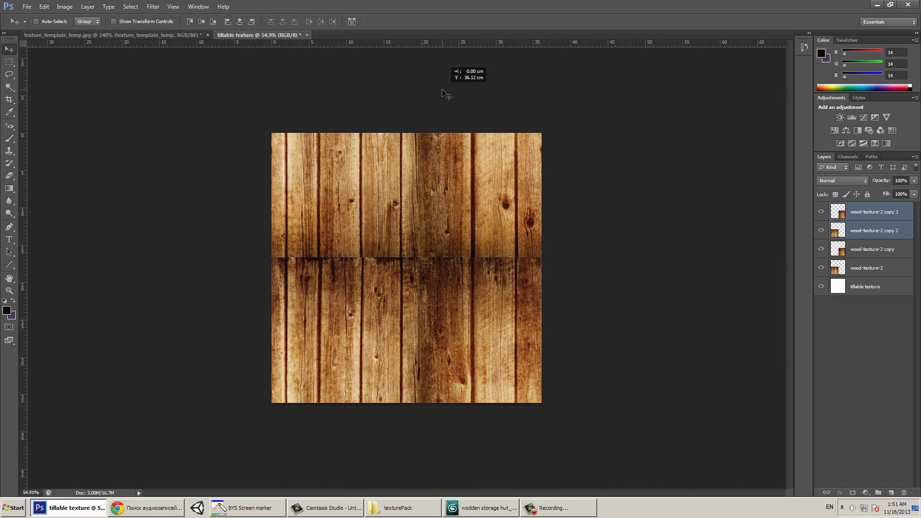
alt+scroll(339, 254, up, 3)
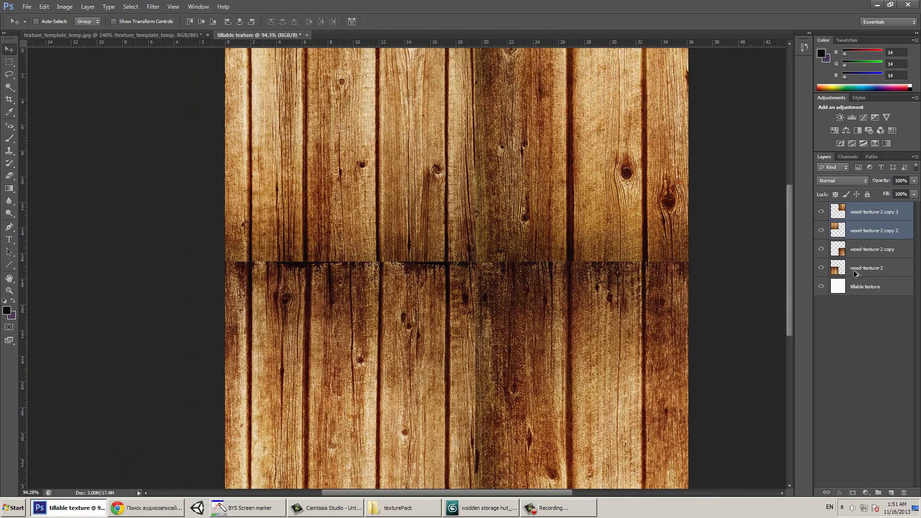
- Undo the layer offsets and duplications back to the single rasterized wood layer
key(ctrl+alt+z)
key(ctrl+alt+z)
key(ctrl+alt+z)
key(ctrl+alt+z)
key(ctrl+alt+z)
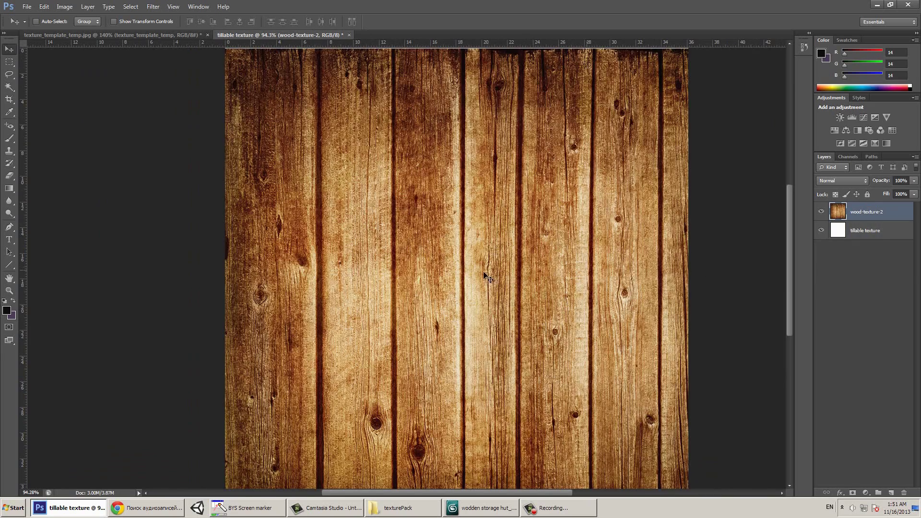
- Draw red marker arrows leading out of the wood texture's upper and right edges and in from its lower and left edges
alt+scroll(448, 272, down, 3)
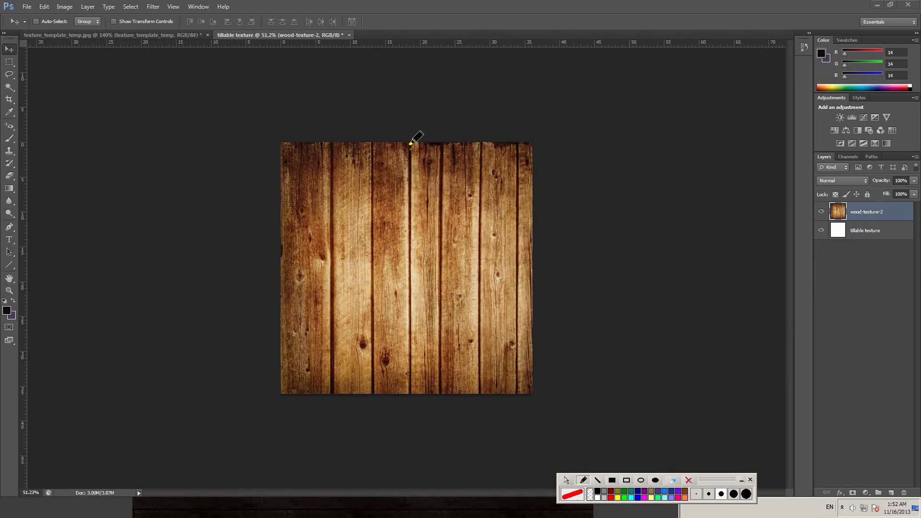
drag(412, 116, 402, 127)
mouse_move(409, 394)
mouse_down()
mouse_move(415, 360)
mouse_move(402, 366)
mouse_up()
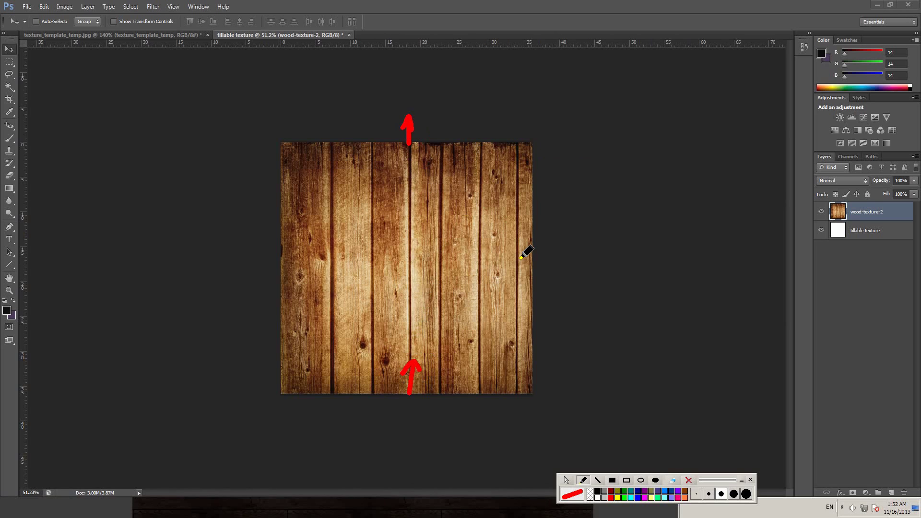
drag(531, 263, 559, 264)
drag(554, 254, 554, 271)
mouse_move(280, 259)
mouse_down()
mouse_move(303, 258)
mouse_move(285, 370)
mouse_up()
- Mark stretches along the texture's right and upper edges in red, and erase all marker drawings
drag(528, 286, 522, 358)
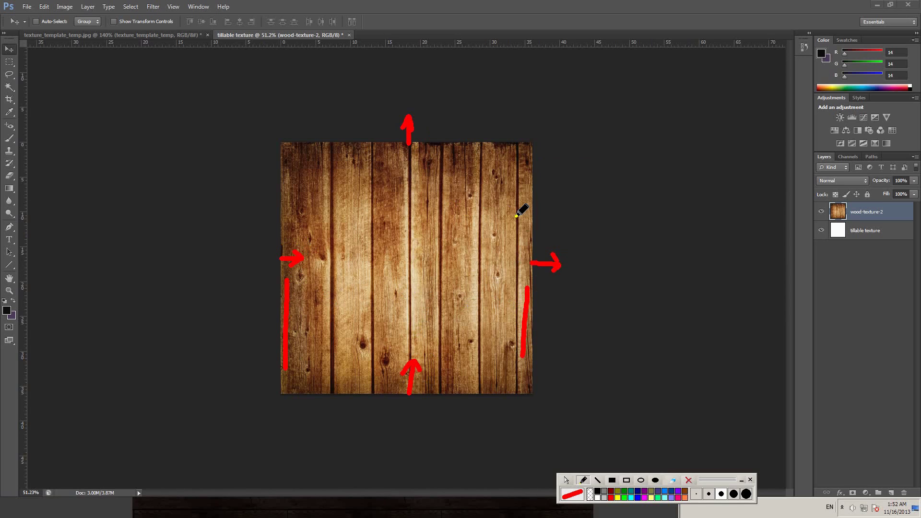
drag(524, 166, 522, 223)
drag(421, 149, 504, 157)
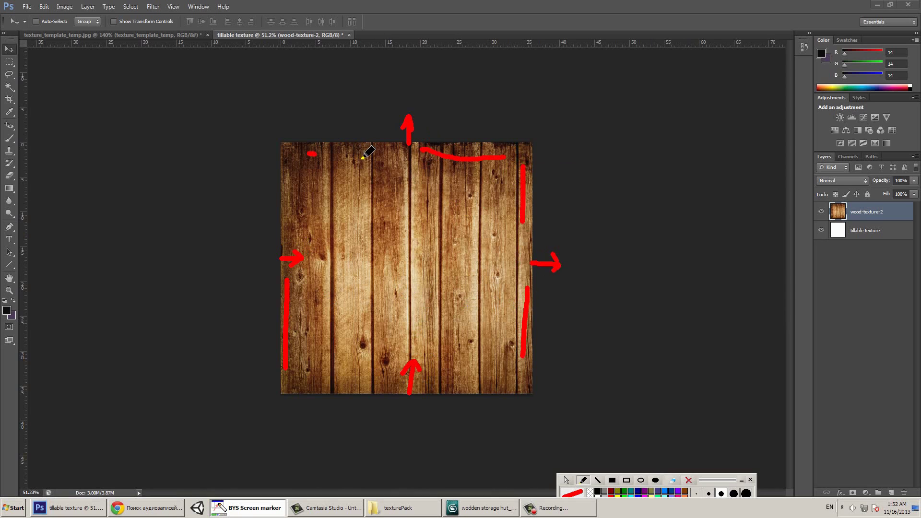
drag(307, 154, 362, 158)
key(Delete)
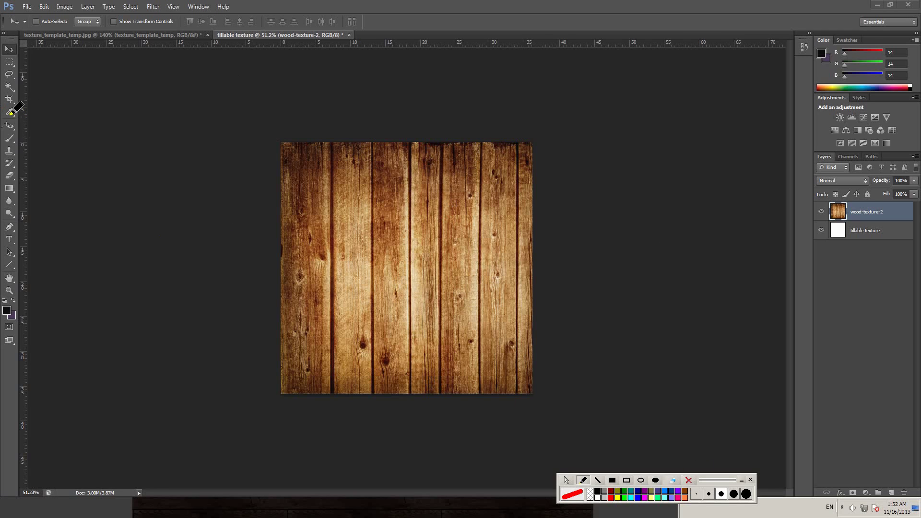
key(Escape)
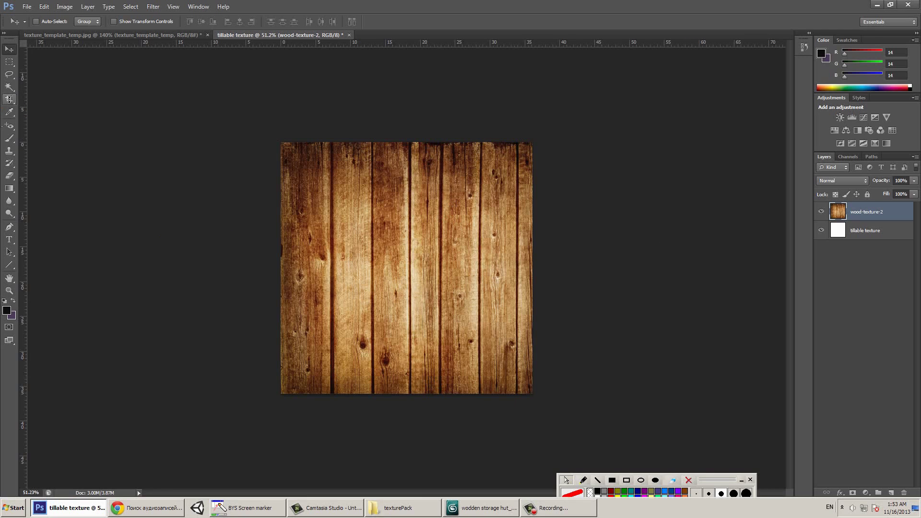
- Delete the white "tillable texture" layer and rename the wood layer as "tilable texture"
click(8, 100)
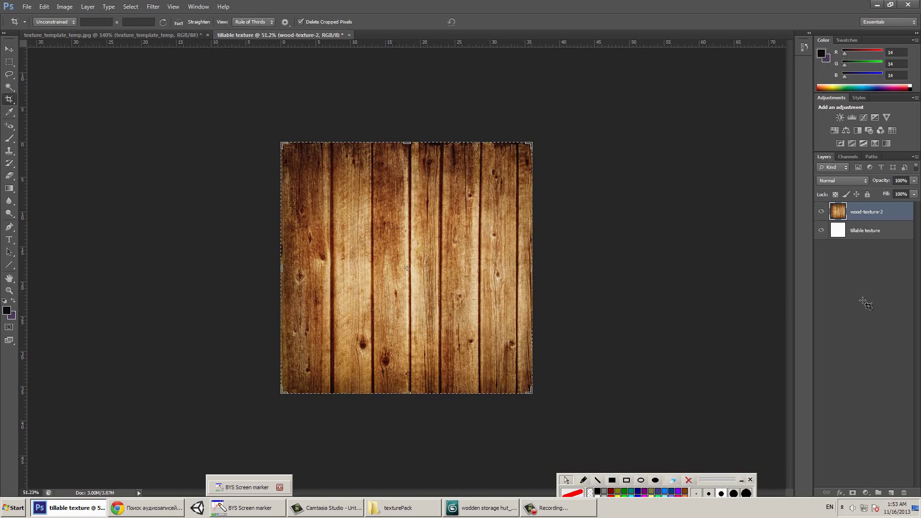
click(858, 232)
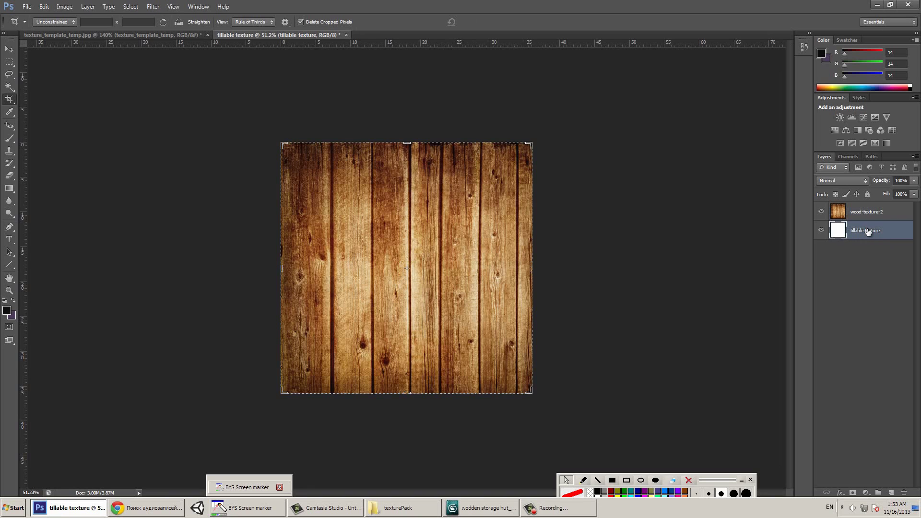
drag(866, 229, 904, 492)
double_click(866, 213)
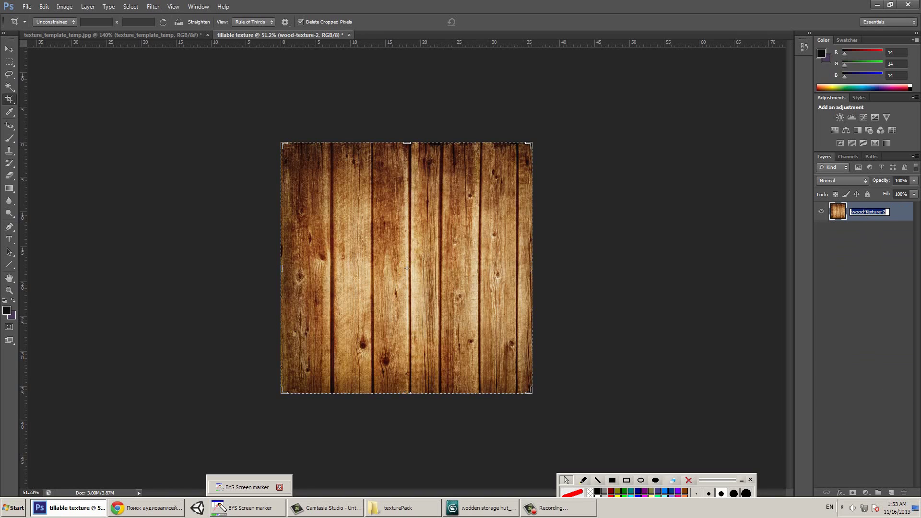
text(tilable)
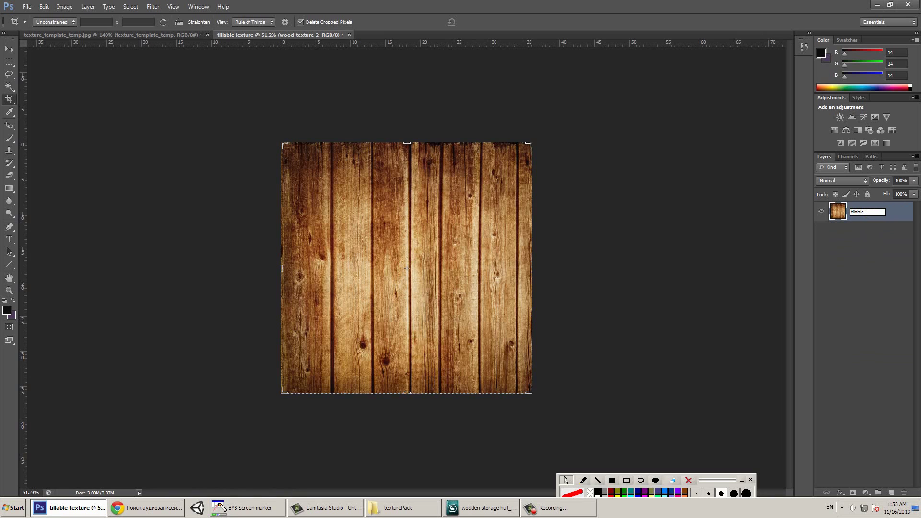
text( texture)
key(Return)
- Offset the wood texture by 512 pixels horizontally and 512 pixels vertically, wrapping the image around
click(9, 63)
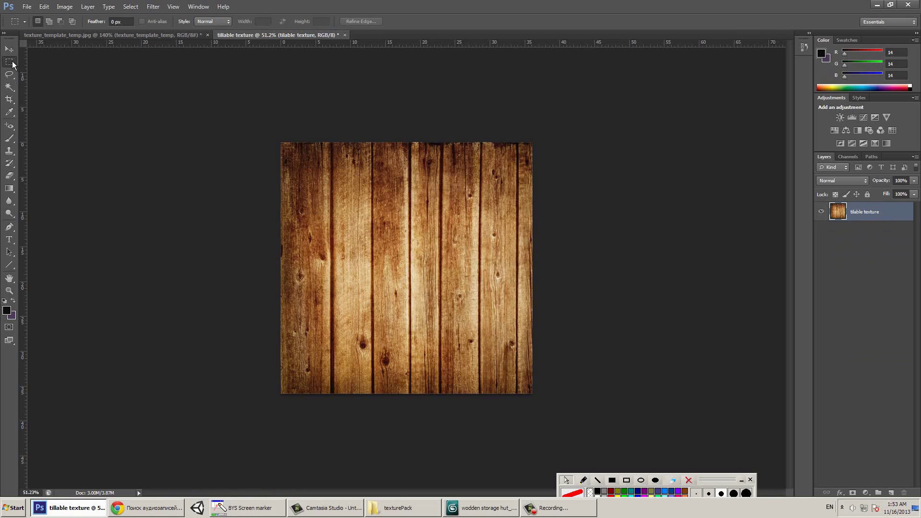
click(153, 6)
mouse_move(202, 160)
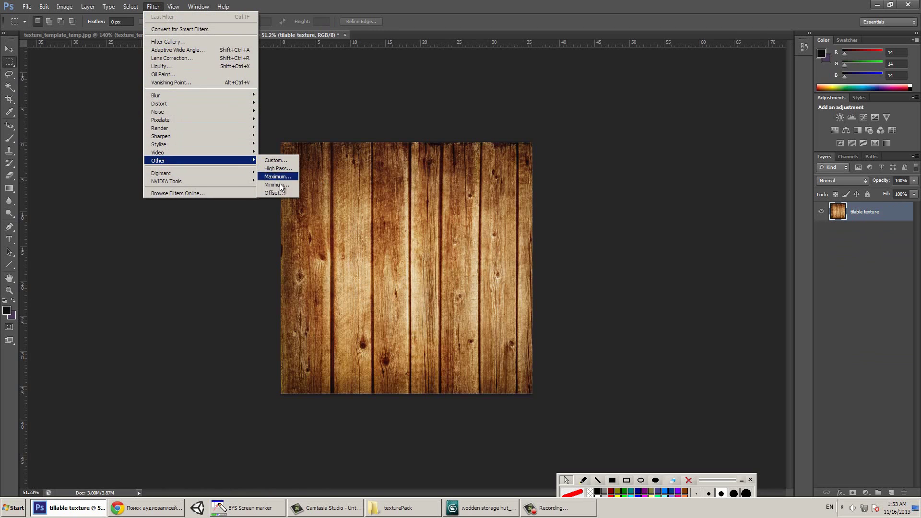
click(283, 192)
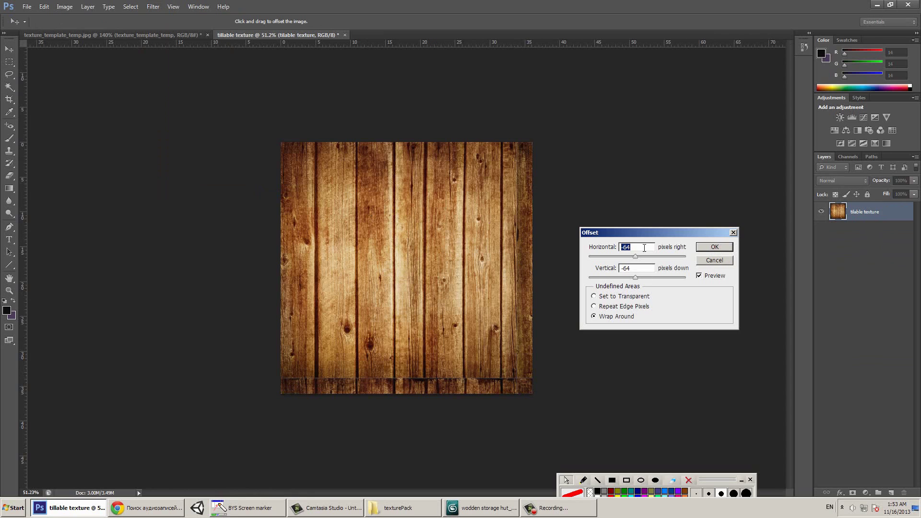
text(-64)
click(607, 247)
key(Tab)
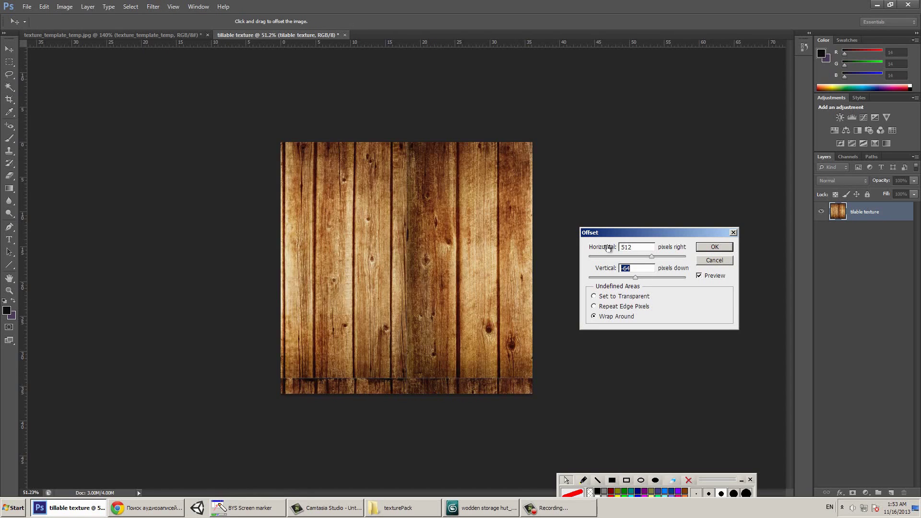
text(51.2)
key(Return)
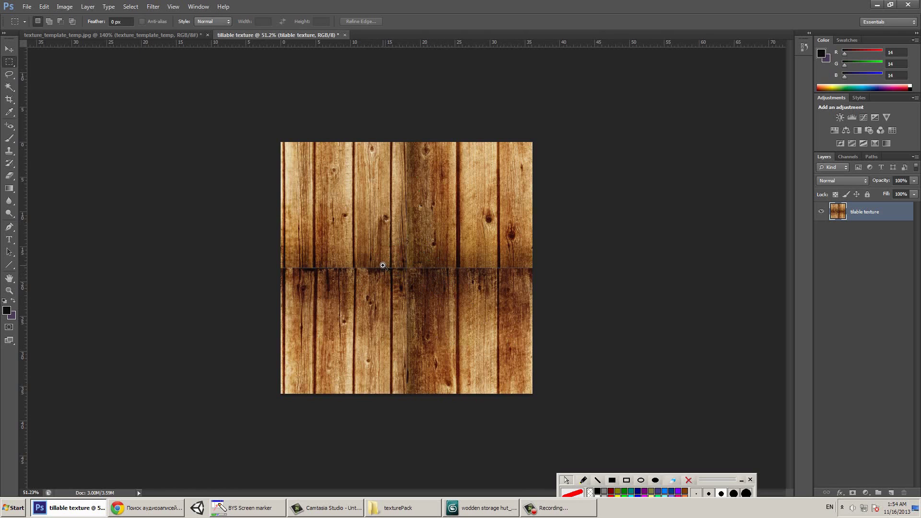
- Set up the Clone Stamp with 64% opacity and a 23 px brush for retouching the central seams
ctrl+drag(413, 288, 438, 231)
alt+scroll(437, 231, down, 1)
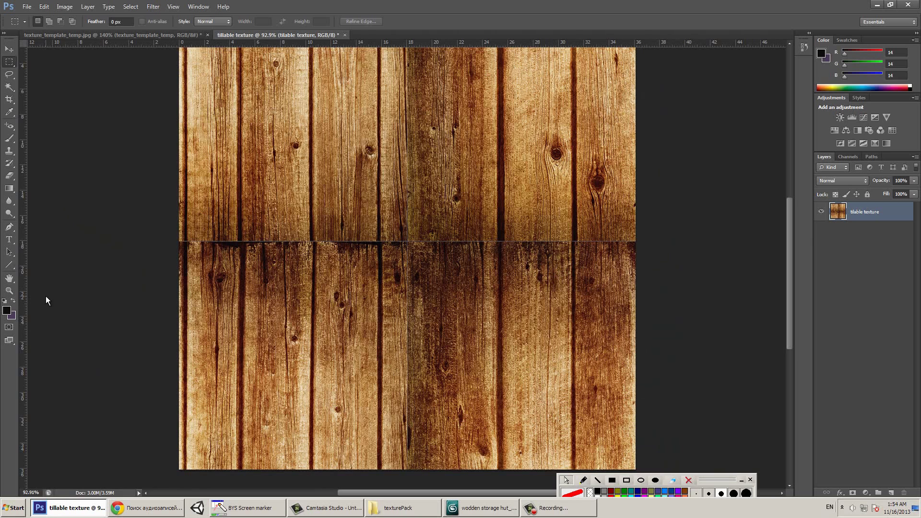
key(s)
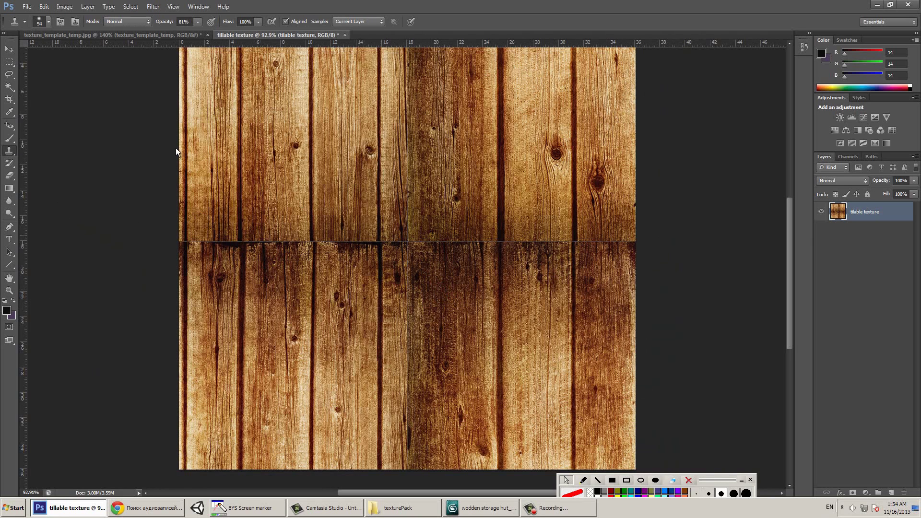
click(197, 21)
drag(199, 31, 189, 32)
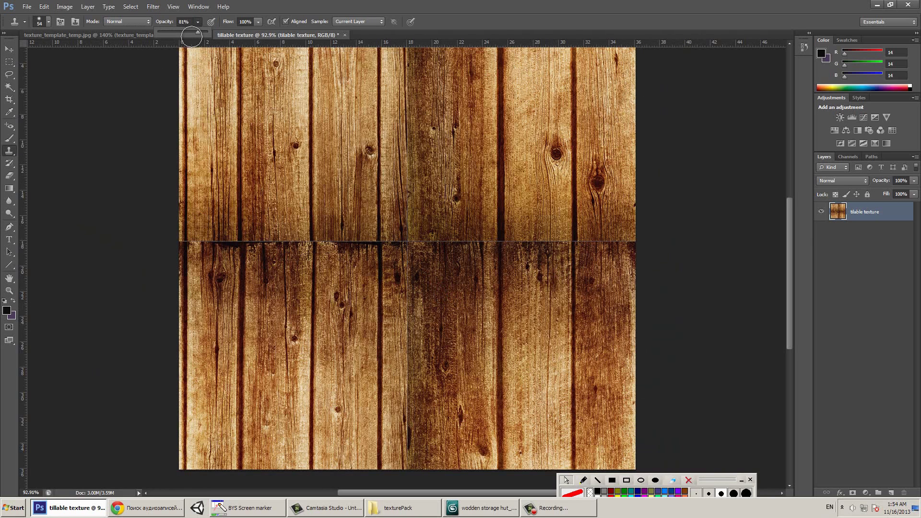
right_click(415, 227)
drag(455, 250, 460, 250)
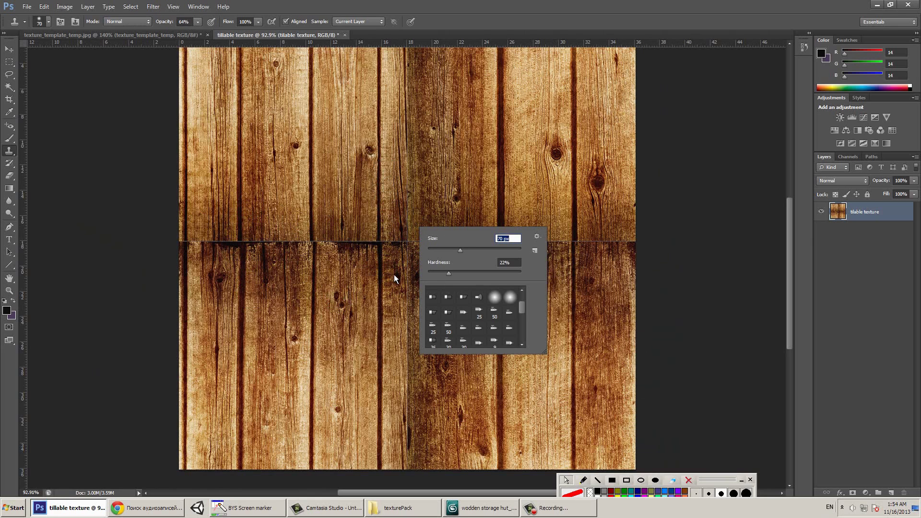
click(379, 219)
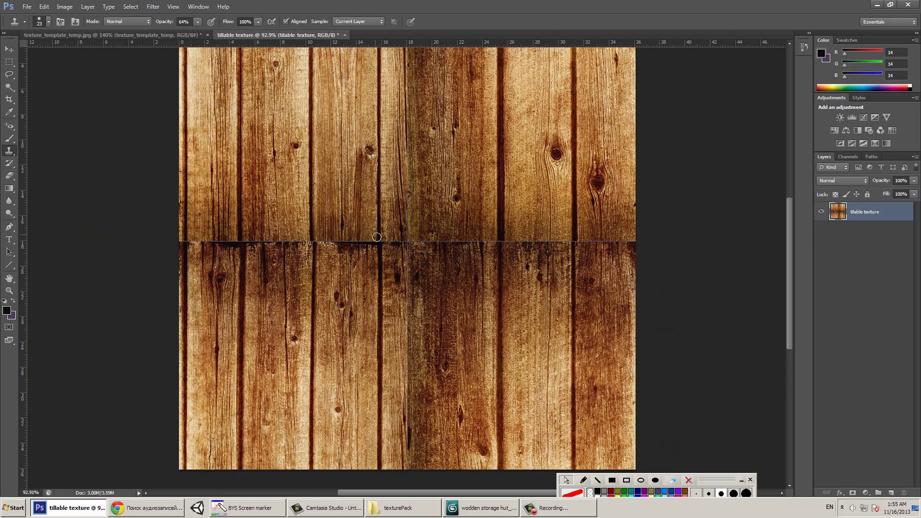
- Clone the dark gaps between the planks across the horizontal seam so that each gap runs on continuously
drag(380, 246, 380, 249)
drag(500, 245, 500, 238)
drag(576, 232, 566, 266)
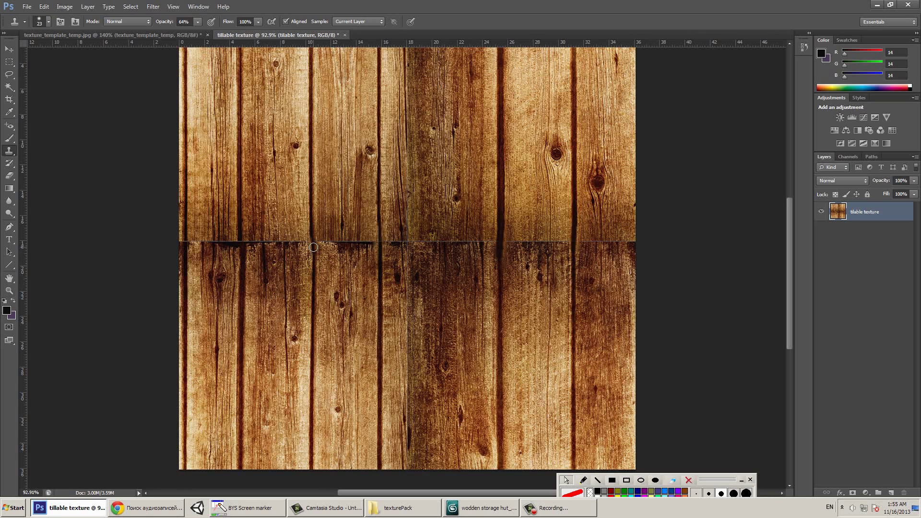
drag(312, 246, 313, 274)
alt+click(312, 250)
click(314, 262)
mouse_move(241, 246)
mouse_down()
mouse_move(240, 216)
mouse_move(242, 282)
mouse_up()
mouse_move(243, 191)
mouse_down()
mouse_move(240, 215)
mouse_move(240, 171)
mouse_move(240, 206)
mouse_up()
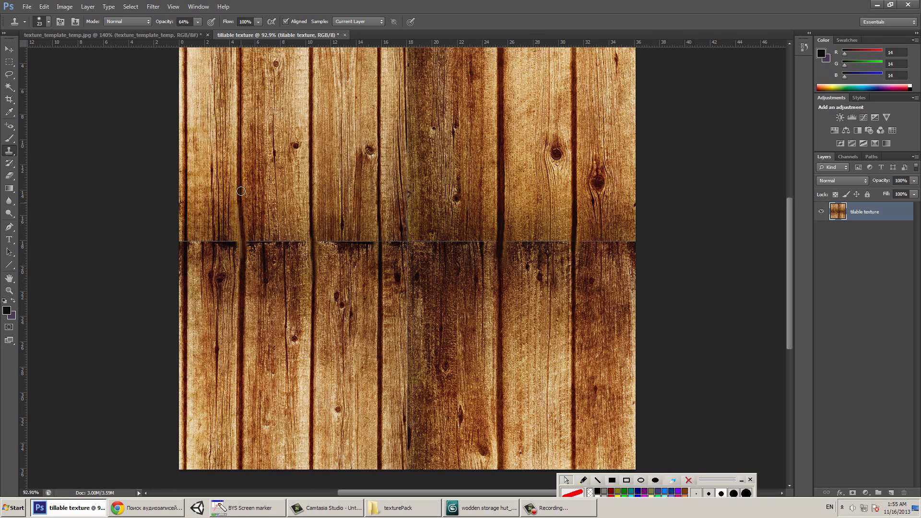
alt+click(184, 228)
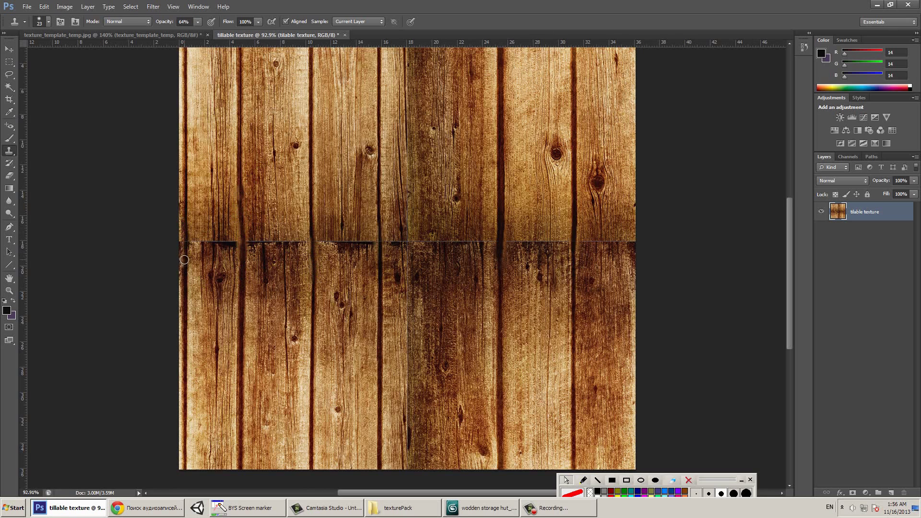
mouse_move(185, 240)
mouse_down()
mouse_move(188, 180)
mouse_move(185, 314)
mouse_up()
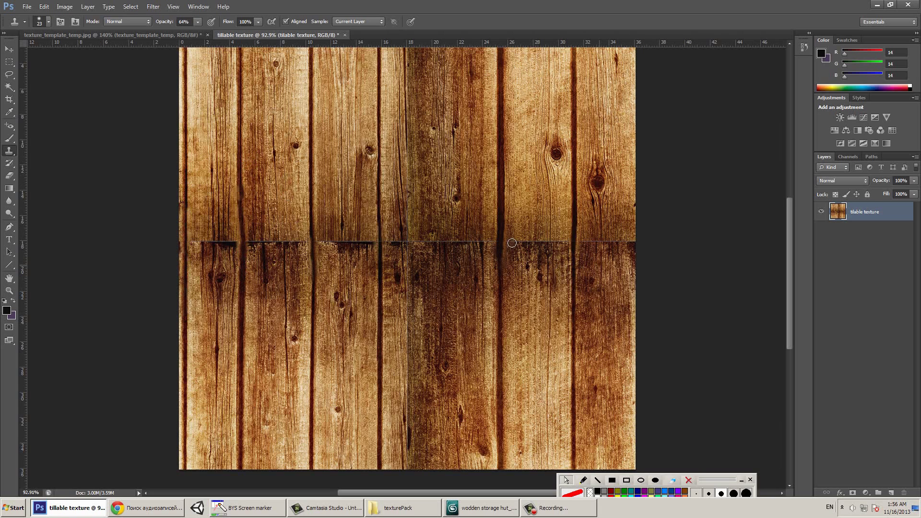
- Change the Clone Stamp to a soft round brush of 90 px with 0% hardness and 35% opacity
right_click(365, 206)
drag(383, 229, 405, 235)
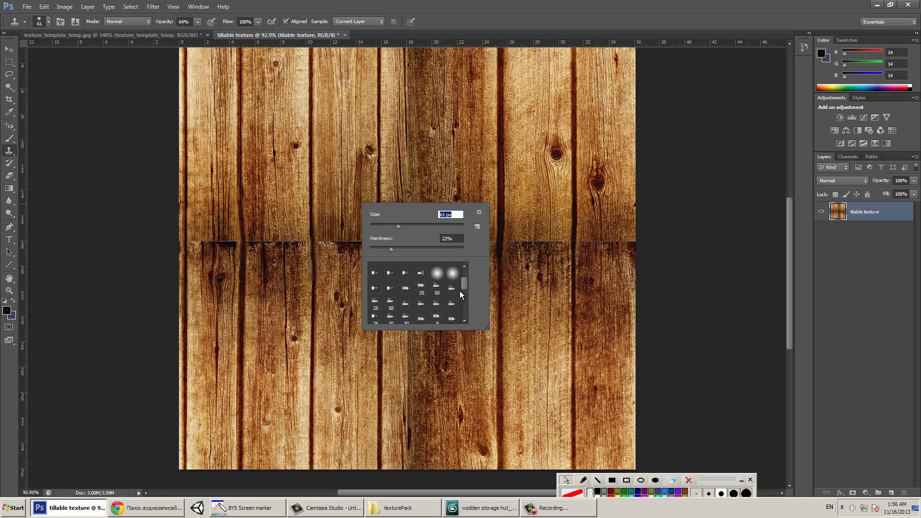
drag(465, 286, 391, 274)
double_click(376, 271)
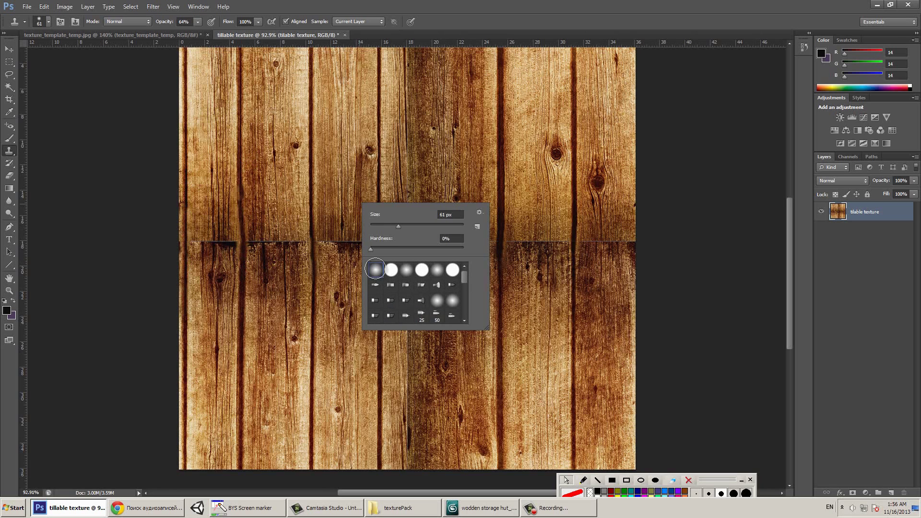
right_click(356, 194)
drag(391, 216, 397, 216)
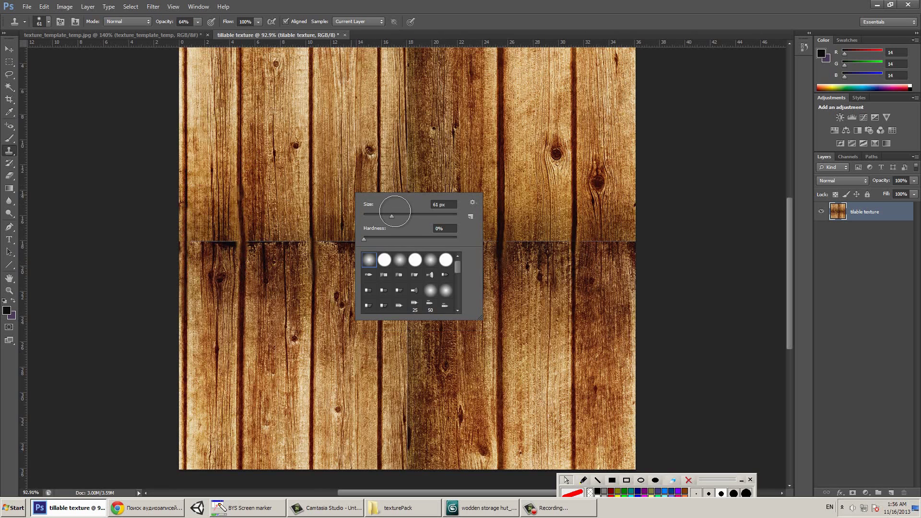
drag(198, 22, 184, 31)
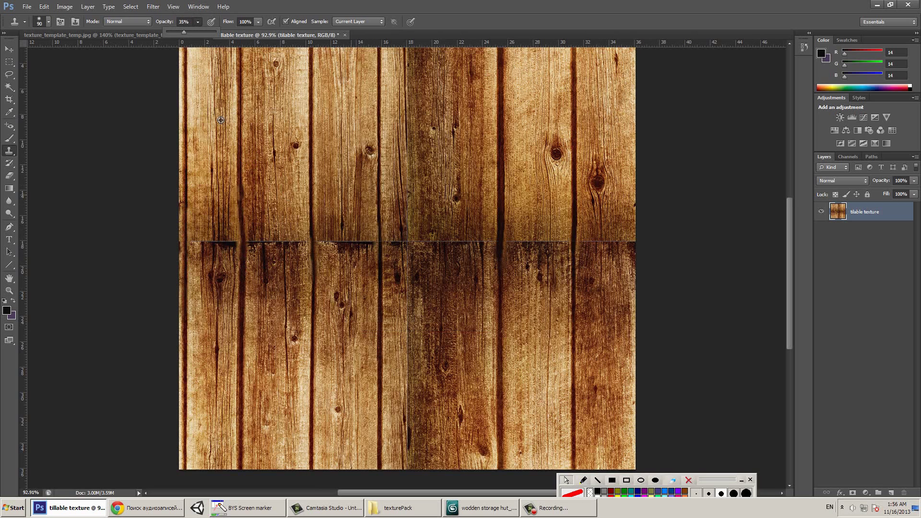
- Clone wood grain over the horizontal seam across the plank faces
mouse_move(336, 241)
mouse_down()
mouse_move(365, 239)
mouse_move(342, 249)
mouse_move(355, 262)
mouse_move(333, 247)
mouse_move(317, 304)
mouse_up()
alt+click(318, 303)
mouse_move(269, 269)
mouse_down()
mouse_move(273, 247)
mouse_move(263, 236)
mouse_move(269, 268)
mouse_up()
drag(213, 235, 220, 287)
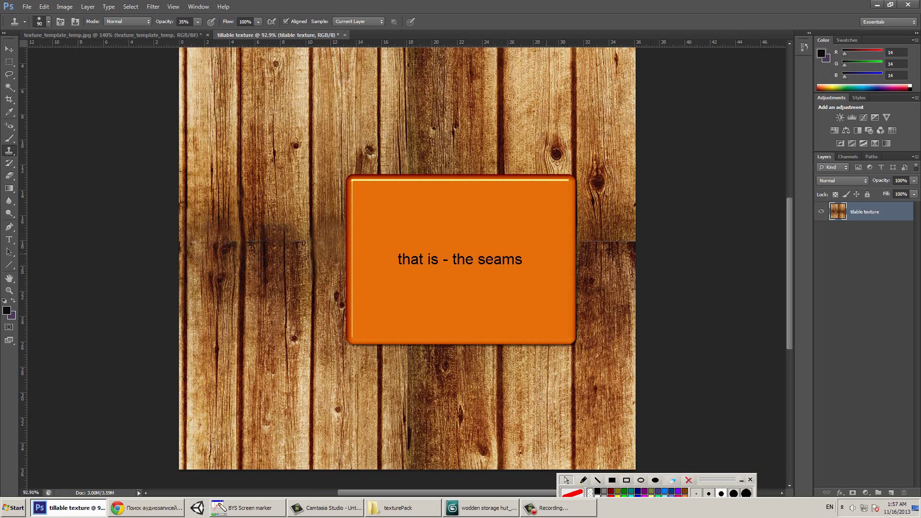
key(alt)
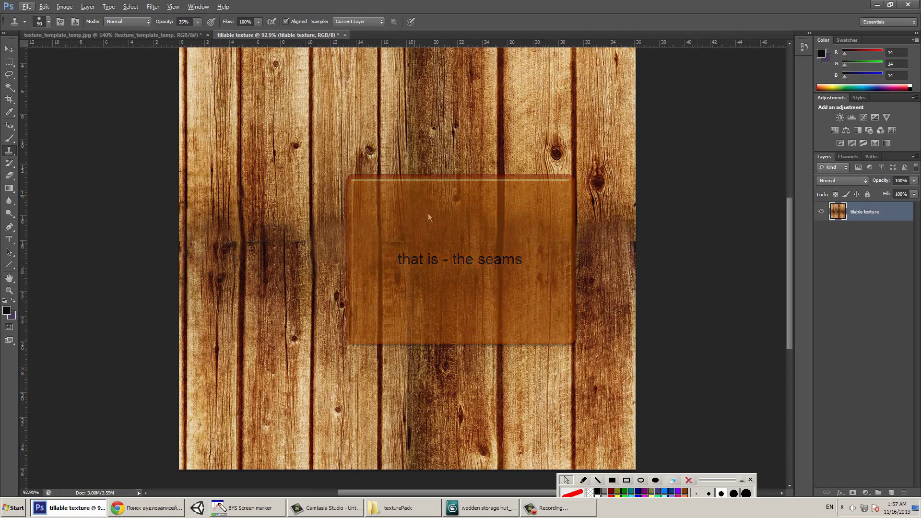
- Reduce the clone brush to 26 px and retouch the remaining traces of the horizontal seam on individual planks
right_click(396, 247)
key(Return)
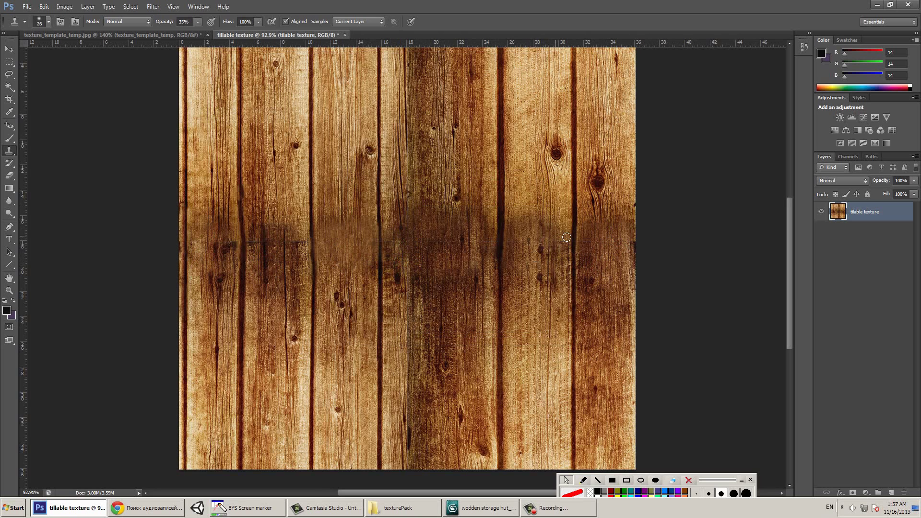
drag(565, 238, 559, 255)
drag(303, 242, 305, 263)
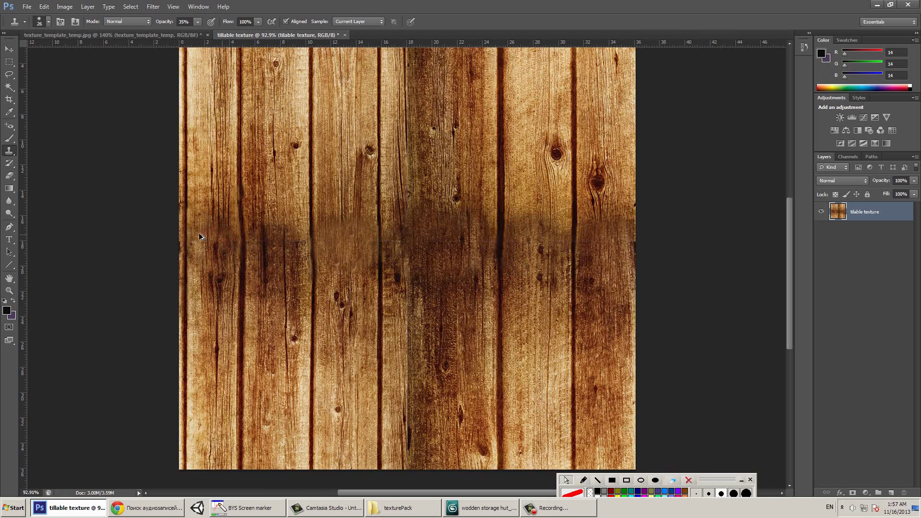
drag(195, 245, 216, 243)
key(alt)
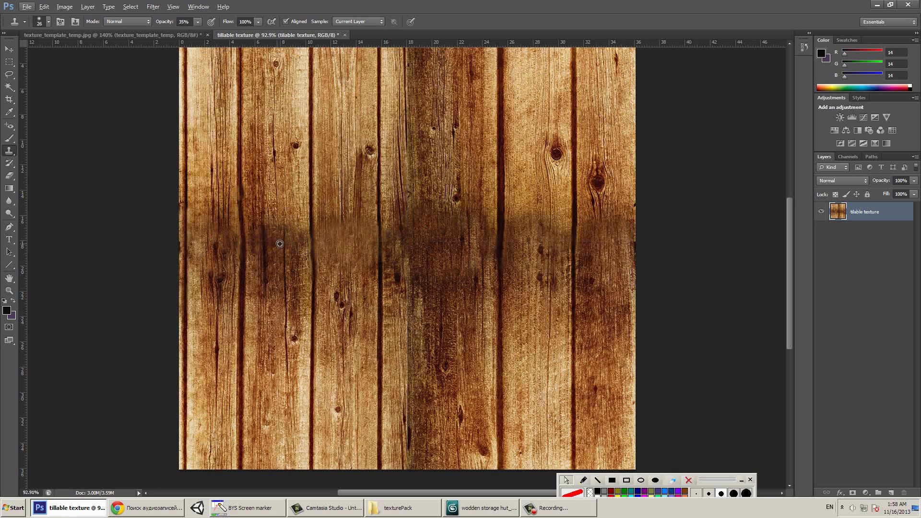
key(alt)
mouse_move(286, 189)
mouse_down()
mouse_move(304, 195)
mouse_move(294, 184)
mouse_up()
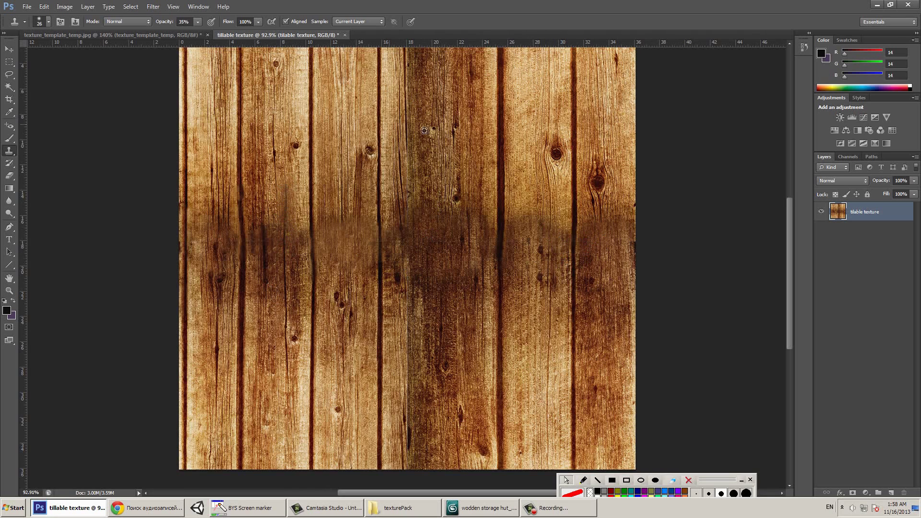
- Clone wood grain along the vertical seam in the texture's middle with a 46 px brush
right_click(408, 328)
mouse_move(420, 350)
mouse_down()
mouse_move(437, 350)
mouse_move(407, 407)
mouse_move(405, 458)
mouse_move(413, 96)
mouse_up()
key(Return)
- Place a horizontal guide along the retouched seam at mid-height of the texture, and remove it
key(ctrl+semicolon)
scroll(417, 157, up, 3)
ctrl+drag(164, 151, 160, 38)
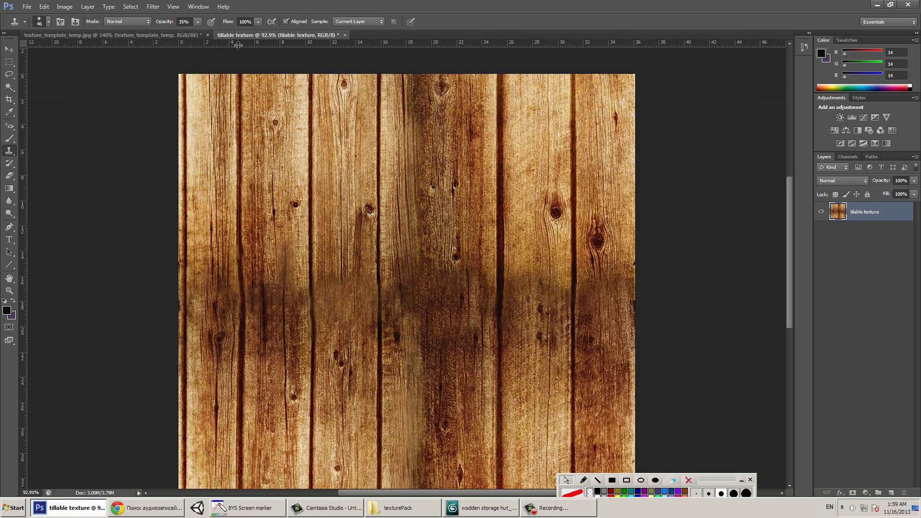
drag(239, 42, 245, 313)
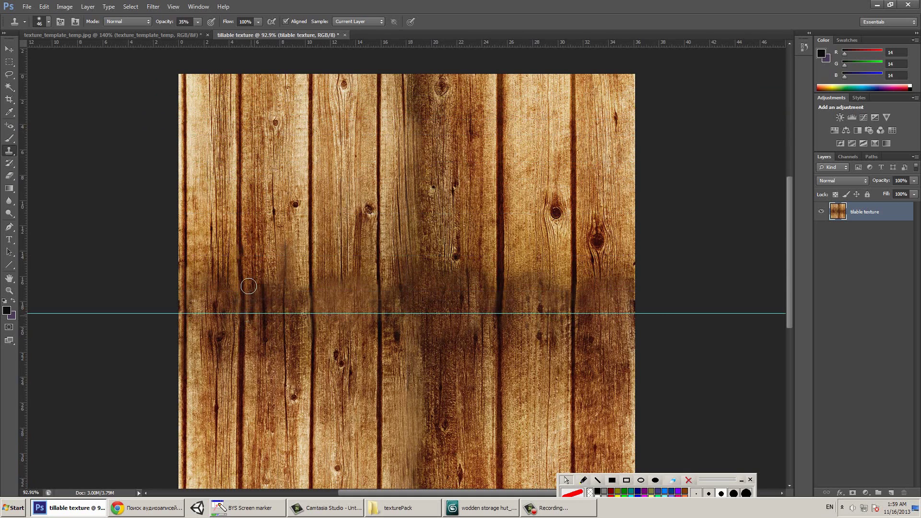
click(173, 6)
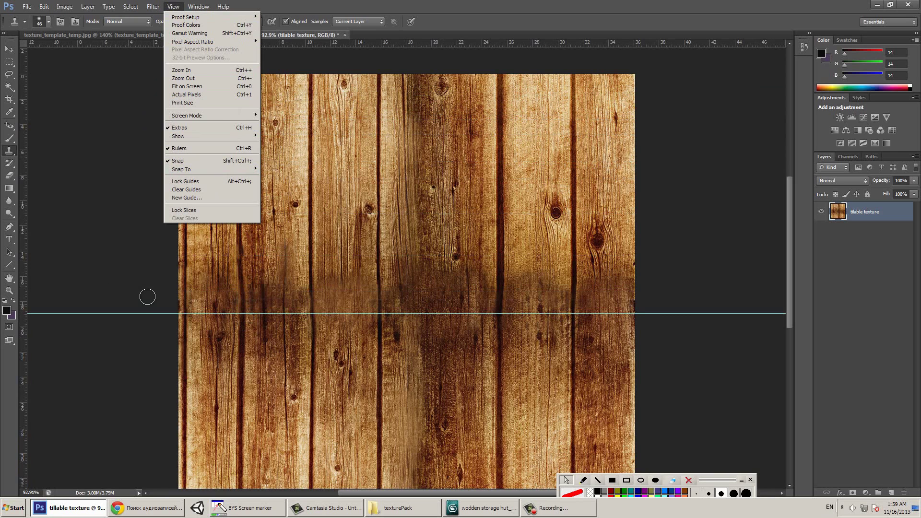
click(257, 294)
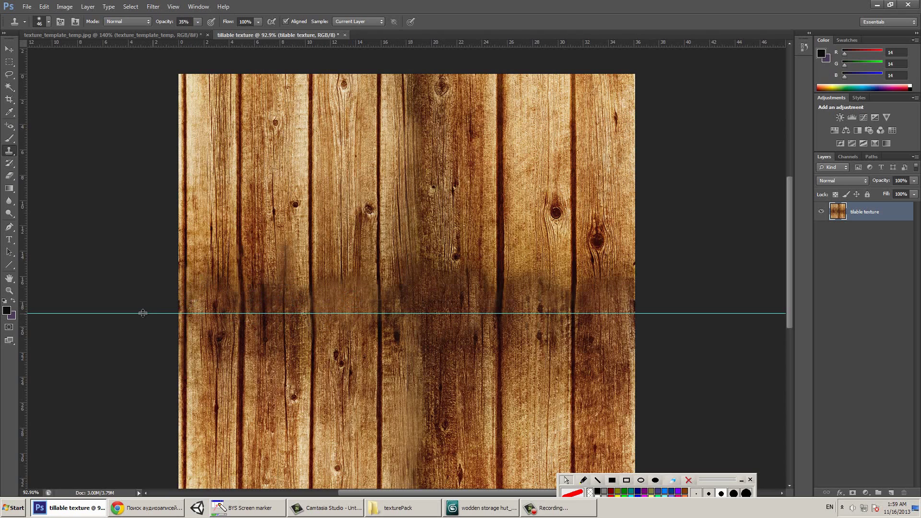
drag(141, 313, 163, 3)
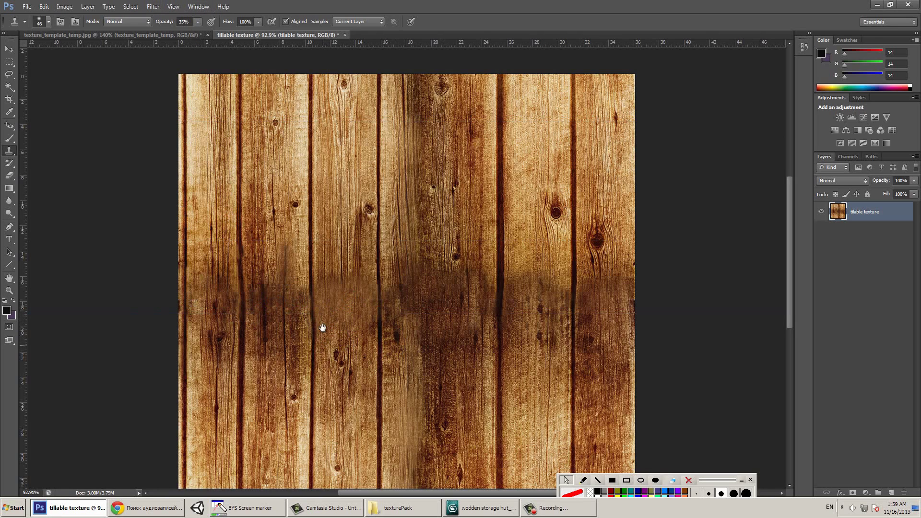
- Clone lighter wood grain over the upper part of the vertical seam up to the texture's top edge
drag(322, 328, 328, 286)
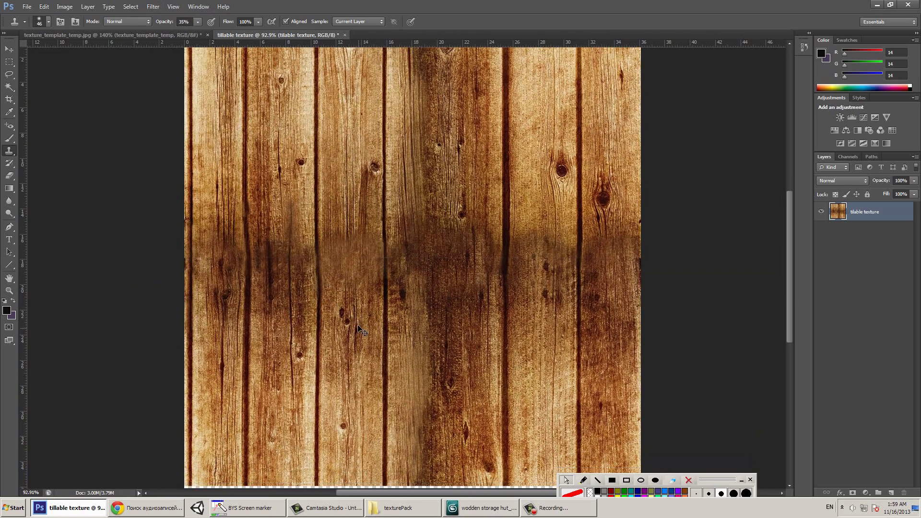
key(v)
drag(368, 320, 362, 352)
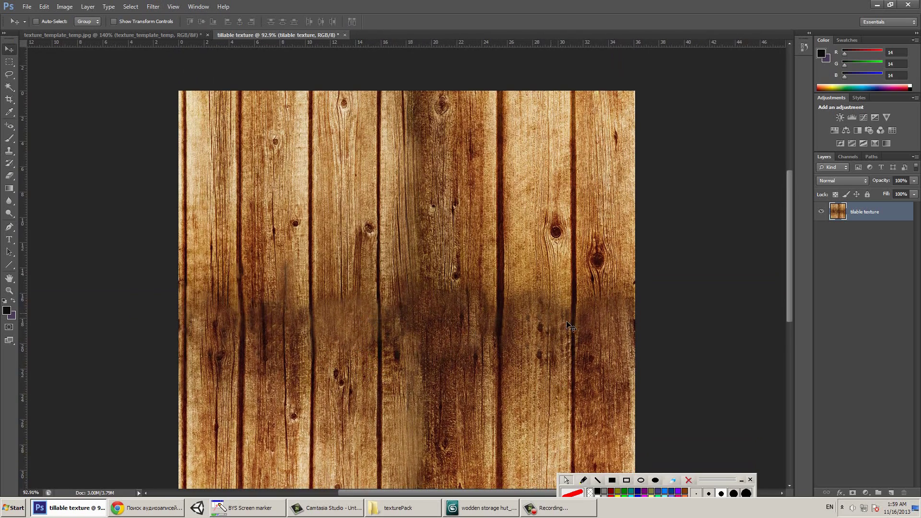
key(b)
key(s)
alt+click(419, 248)
drag(420, 268, 423, 96)
- Sample a dark brown from the planks as the brush colour and enlarge the brush to 31 px
key(b)
scroll(456, 324, up, 3)
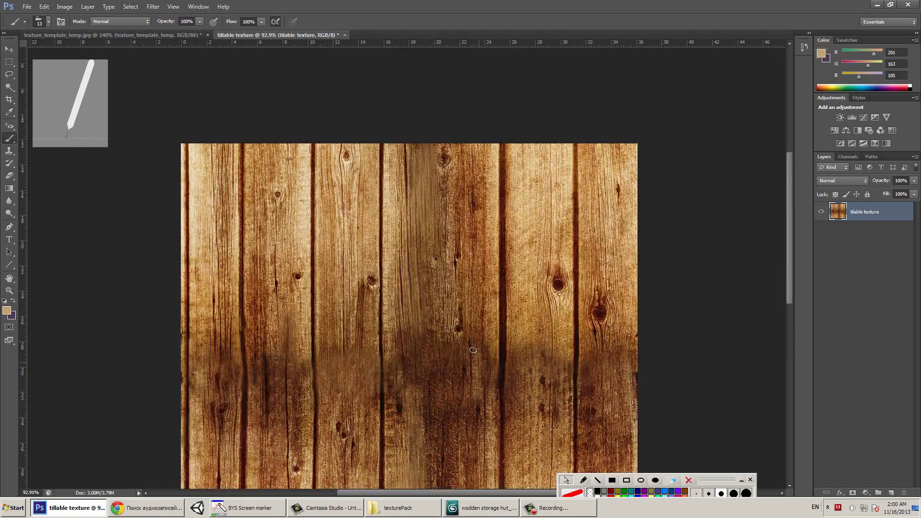
scroll(220, 272, down, 5)
alt+click(220, 272)
alt+click(399, 284)
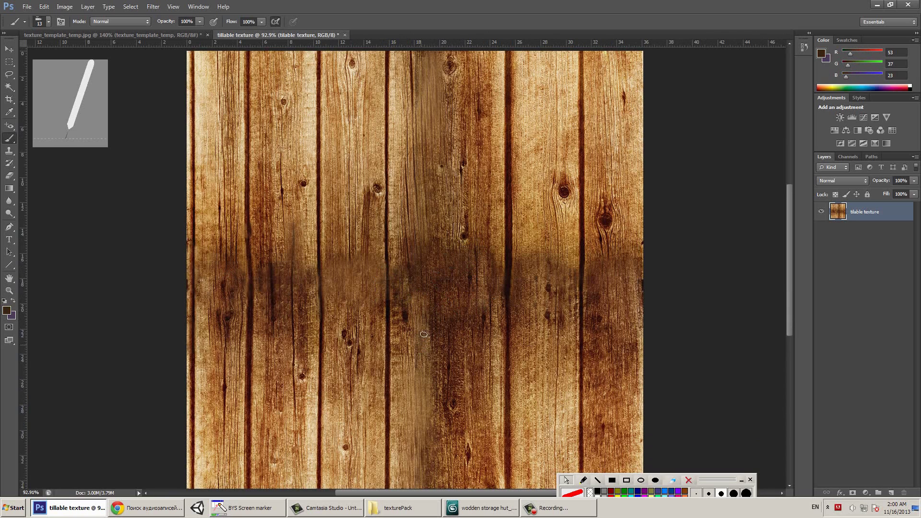
right_click(370, 283)
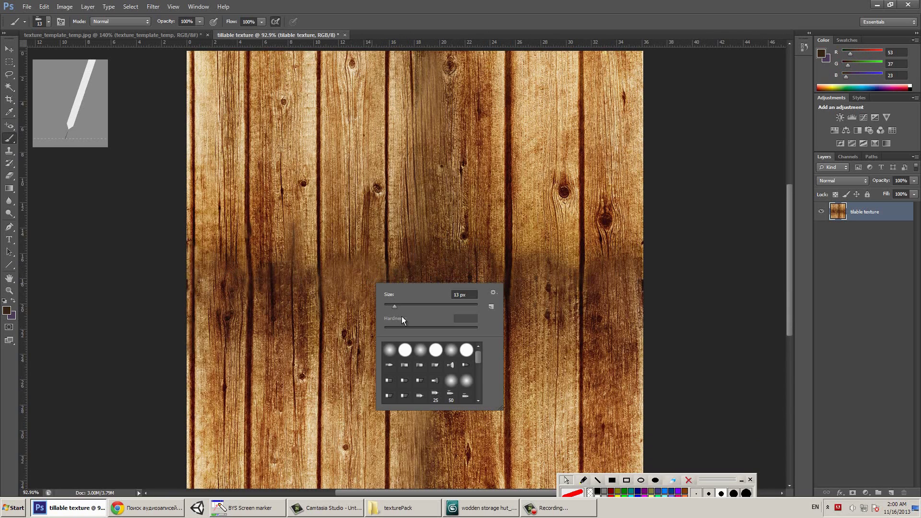
drag(395, 306, 409, 306)
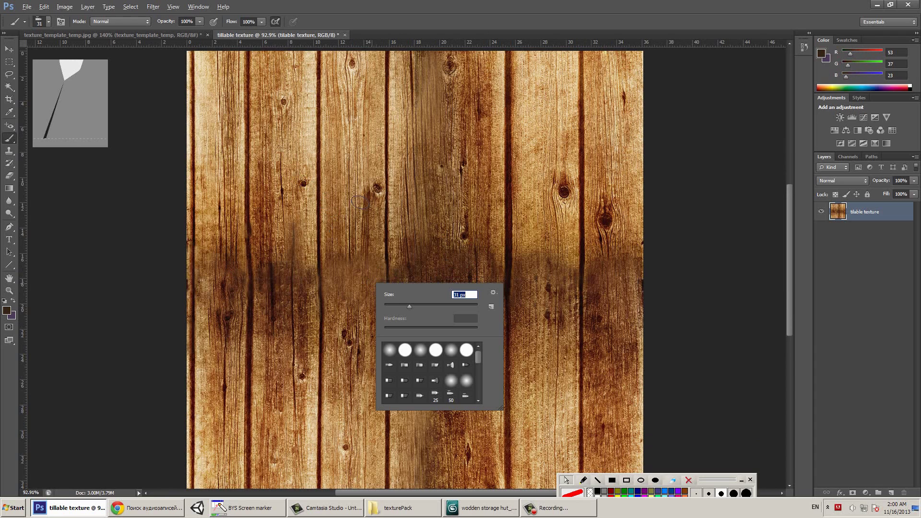
- Switch to the Clone Stamp, sample wood from the third plank, and reselect the tillable texture layer for retouching
key(s)
key(s)
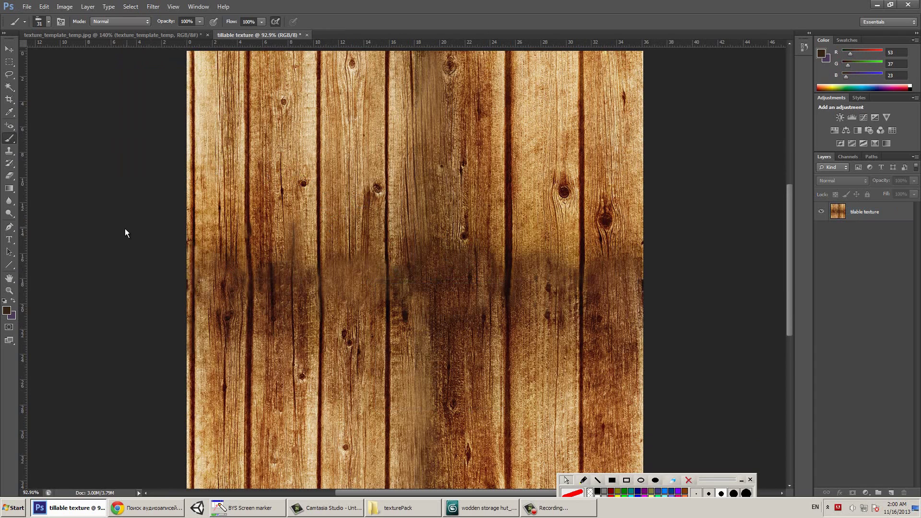
click(307, 179)
click(433, 188)
key(s)
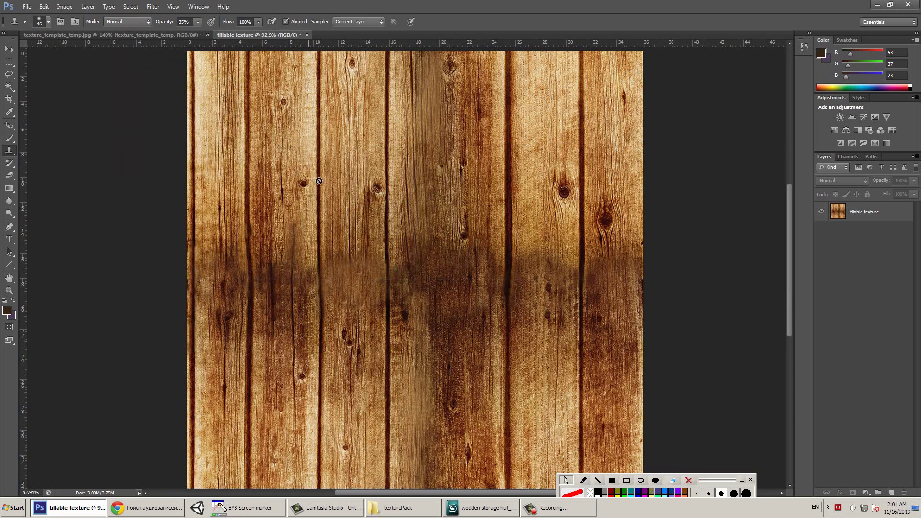
alt+click(352, 179)
click(435, 187)
click(861, 212)
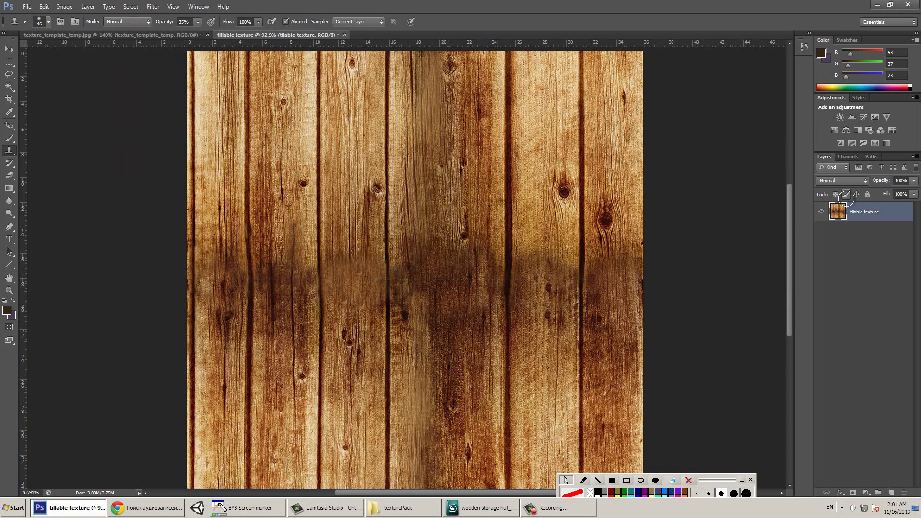
- Set the clone brush to 102 px and 65% opacity and clone lighter wood over the dark mid-height band on the left and central planks
right_click(295, 267)
drag(295, 267, 327, 267)
key(Return)
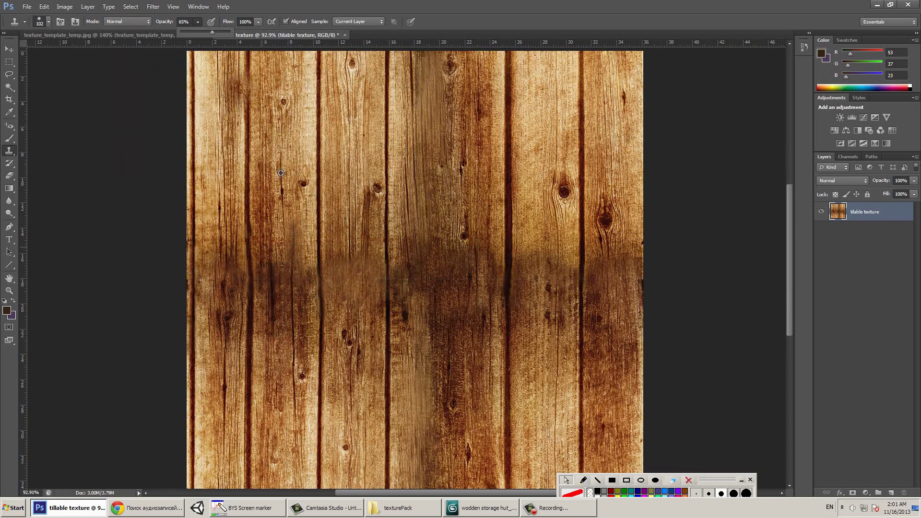
key(6)
key(5)
mouse_move(251, 292)
mouse_down()
mouse_move(287, 295)
mouse_move(215, 302)
mouse_move(393, 259)
mouse_up()
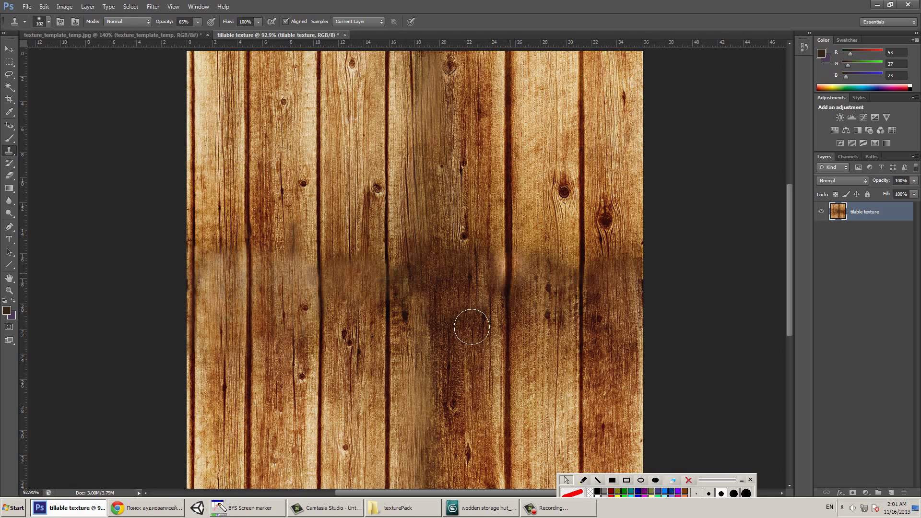
mouse_move(508, 313)
mouse_down()
mouse_move(497, 277)
mouse_move(475, 308)
mouse_move(448, 318)
mouse_move(436, 255)
mouse_move(452, 312)
mouse_move(472, 319)
mouse_move(487, 303)
mouse_move(487, 331)
mouse_move(448, 298)
mouse_move(461, 310)
mouse_up()
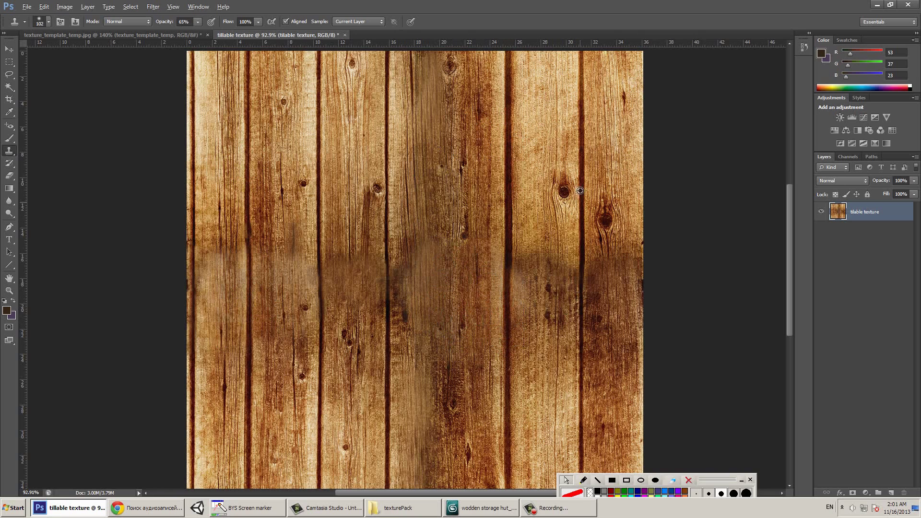
- Clone lighter wood over the rest of the dark horizontal band, on the two rightmost planks and those left of the centre
alt+click(580, 155)
mouse_move(589, 265)
mouse_down()
mouse_move(582, 279)
mouse_move(619, 307)
mouse_move(609, 268)
mouse_move(548, 316)
mouse_move(542, 336)
mouse_up()
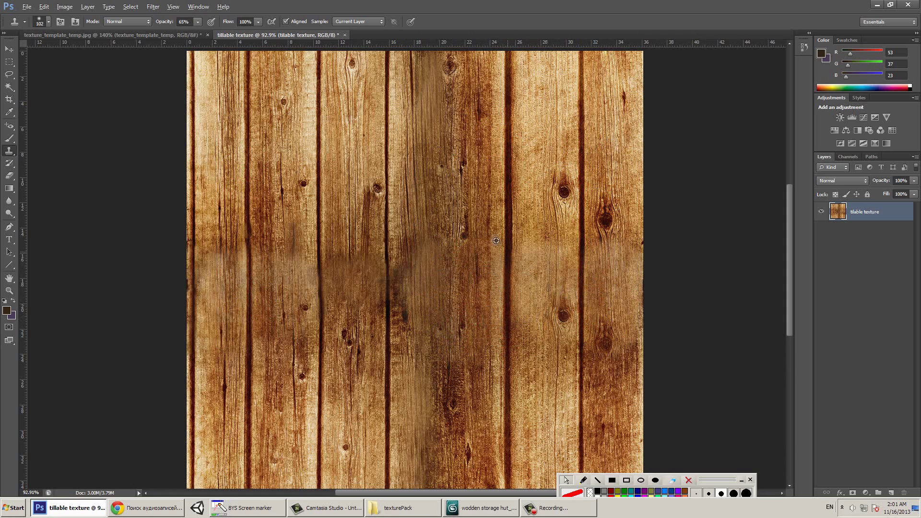
alt+click(386, 161)
mouse_move(385, 272)
mouse_down()
mouse_move(384, 304)
mouse_move(438, 317)
mouse_move(259, 263)
mouse_move(255, 311)
mouse_up()
drag(268, 307, 260, 268)
mouse_move(434, 331)
mouse_down()
mouse_move(416, 406)
mouse_move(444, 355)
mouse_up()
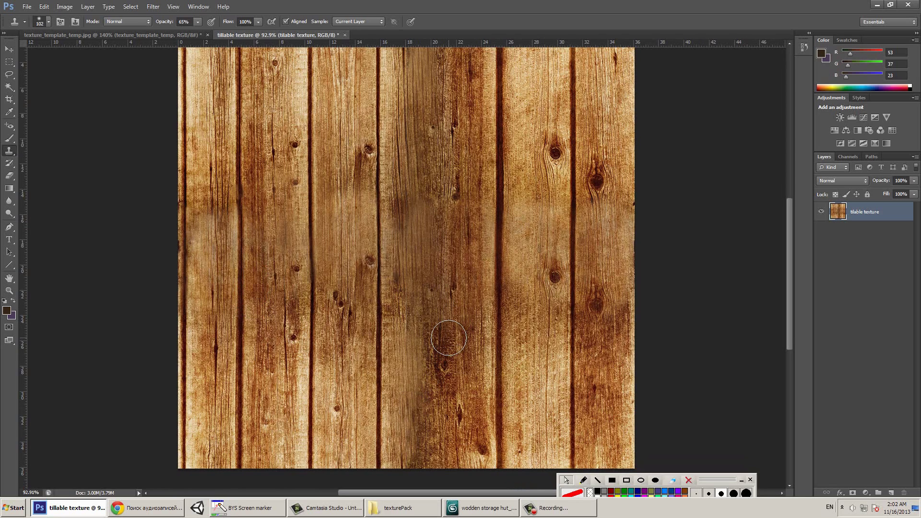
- Try cloning lighter grain over the dark patch along the vertical seam just below mid-height
key(ctrl+y)
click(449, 338)
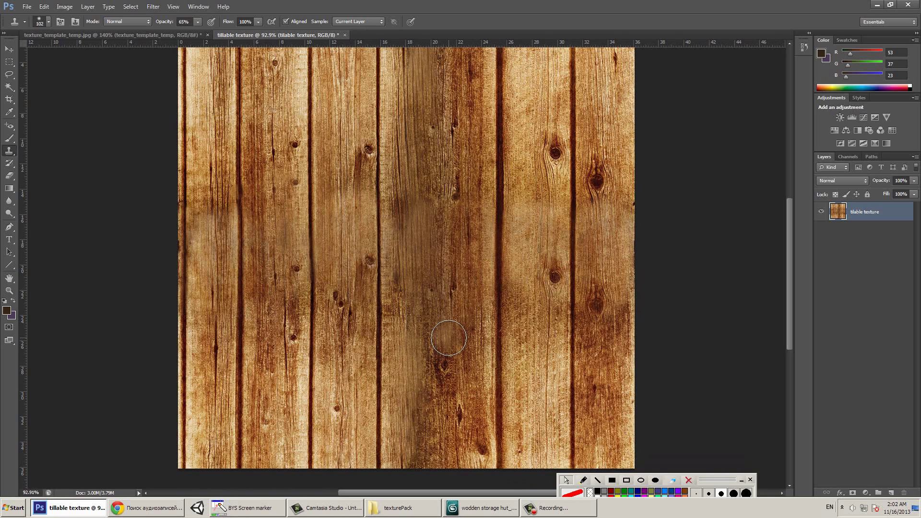
click(448, 338)
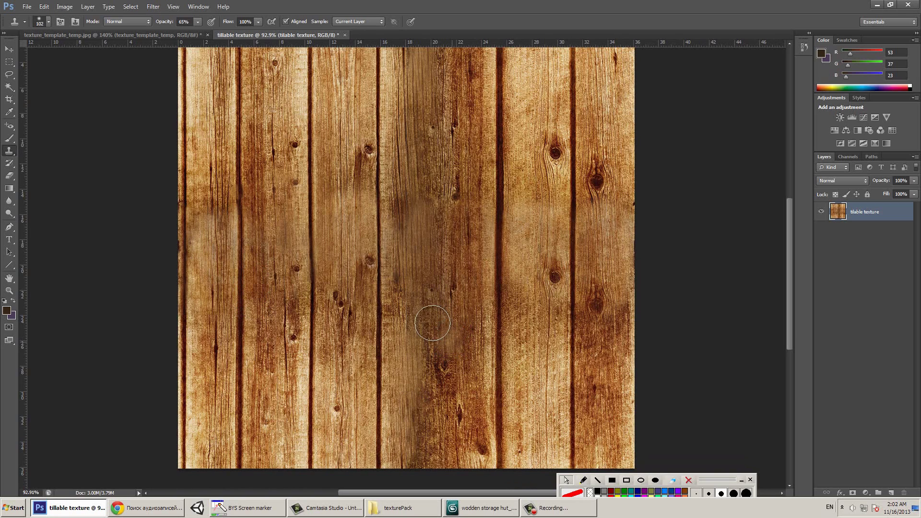
click(430, 340)
click(427, 349)
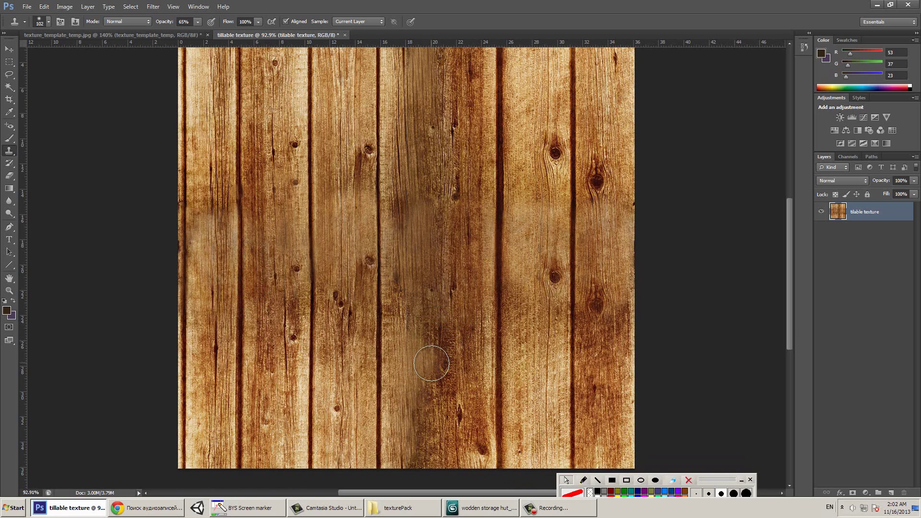
click(423, 355)
click(421, 304)
click(430, 325)
click(429, 304)
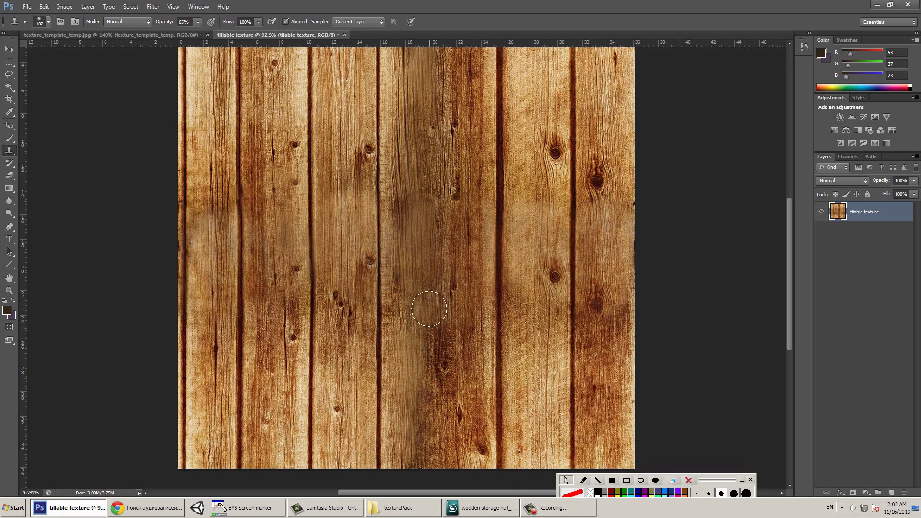
click(433, 295)
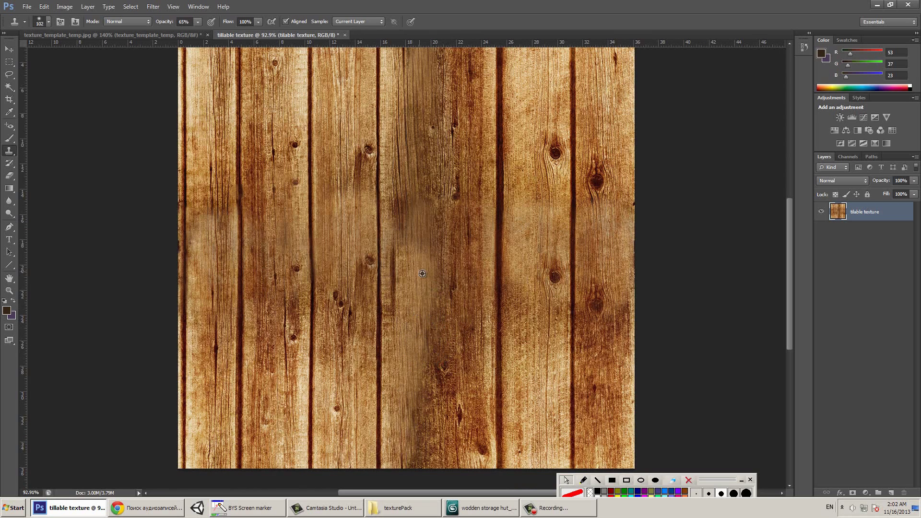
- Clone plain brown grain over the dark half of the wide central plank, from its upper third down to the bottom edge
alt+click(416, 256)
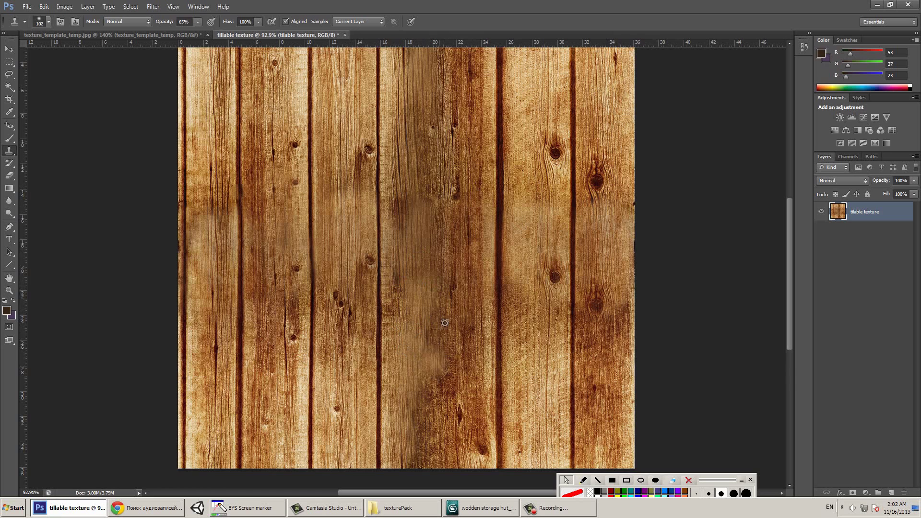
mouse_move(434, 362)
mouse_down()
mouse_move(459, 289)
mouse_move(420, 427)
mouse_move(466, 440)
mouse_up()
drag(446, 274, 451, 153)
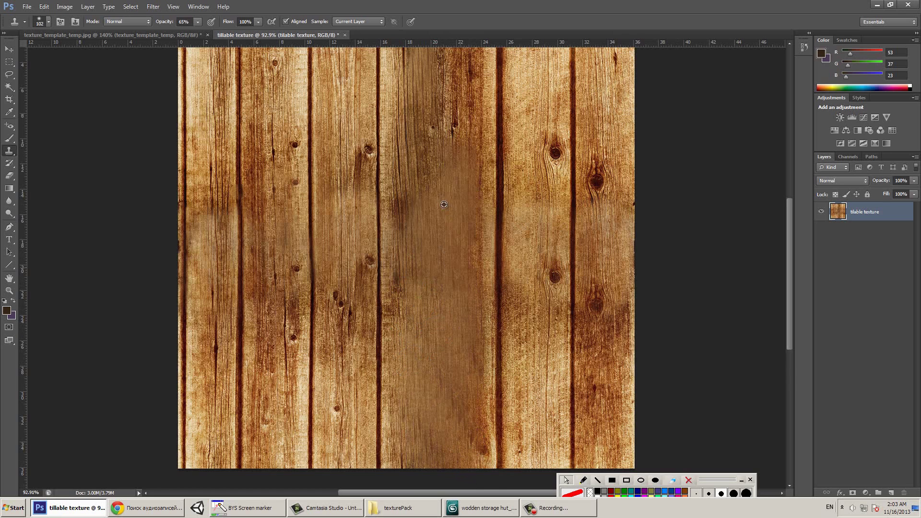
- Lower the clone opacity to 28% and blend brown grain into the upper part of the wide central plank
scroll(469, 132, up, 3)
scroll(469, 132, up, 4)
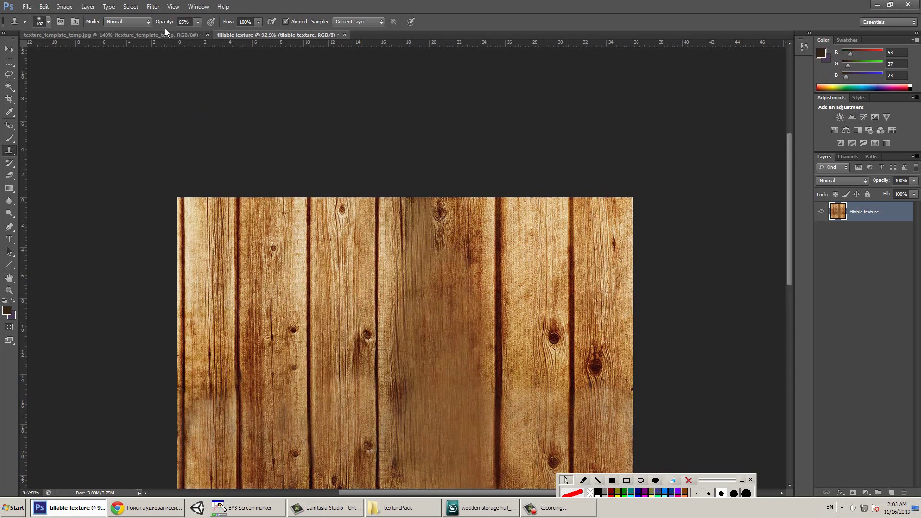
key(2)
key(8)
mouse_move(403, 245)
mouse_down()
mouse_move(401, 199)
mouse_move(437, 366)
mouse_up()
- Clone a dark plank gap at 100% opacity down the middle of the wide central plank, from the texture's top edge to its bottom
scroll(422, 192, down, 4)
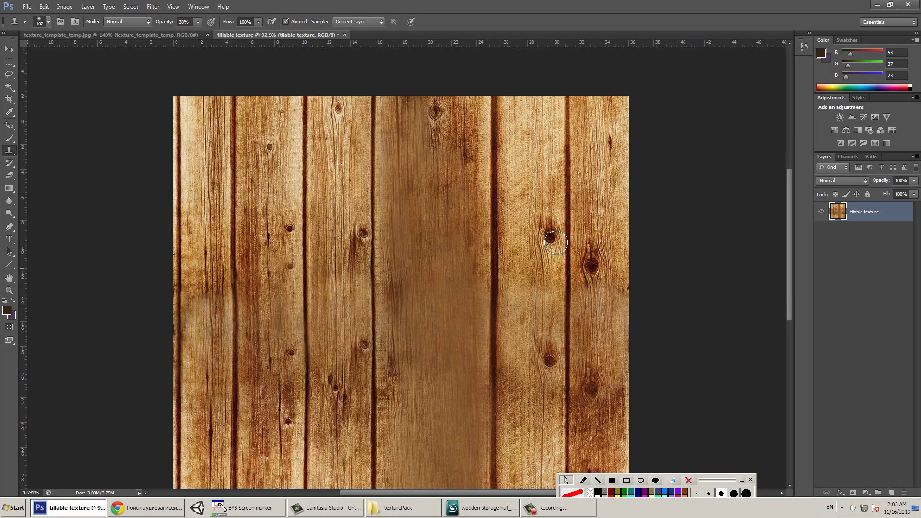
alt+scroll(417, 162, down, 2)
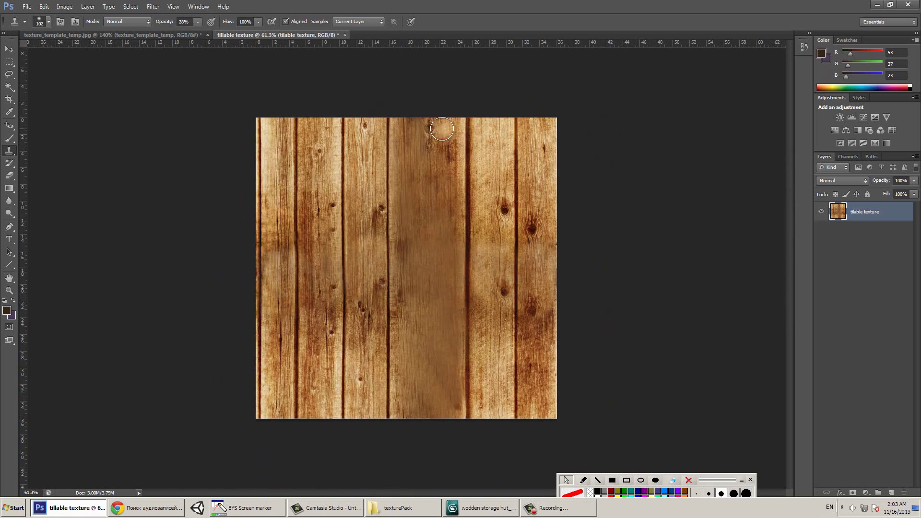
alt+click(467, 125)
click(430, 216)
drag(430, 216, 432, 411)
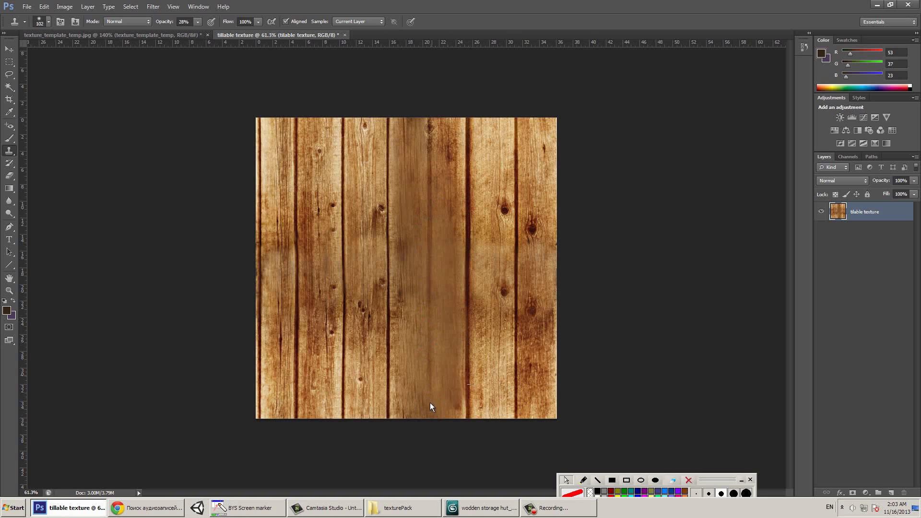
click(198, 22)
drag(198, 32, 233, 32)
drag(428, 118, 426, 414)
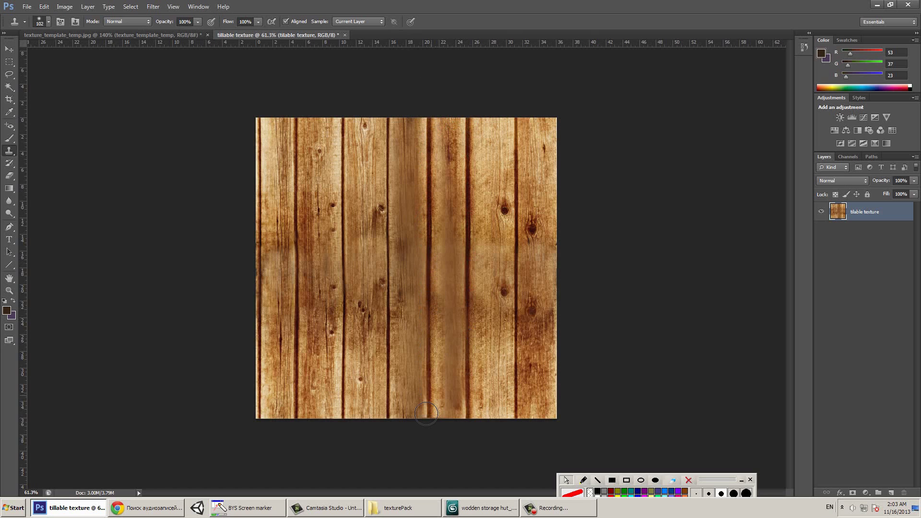
- Reduce the clone brush to 32 px and retouch the light patches beside the new plank gap
ctrl+drag(443, 309, 426, 222)
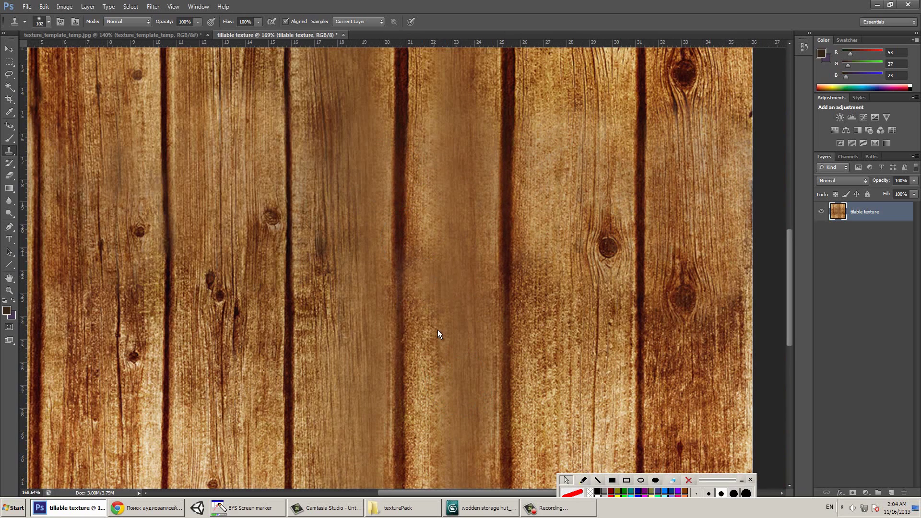
right_click(466, 266)
click(480, 257)
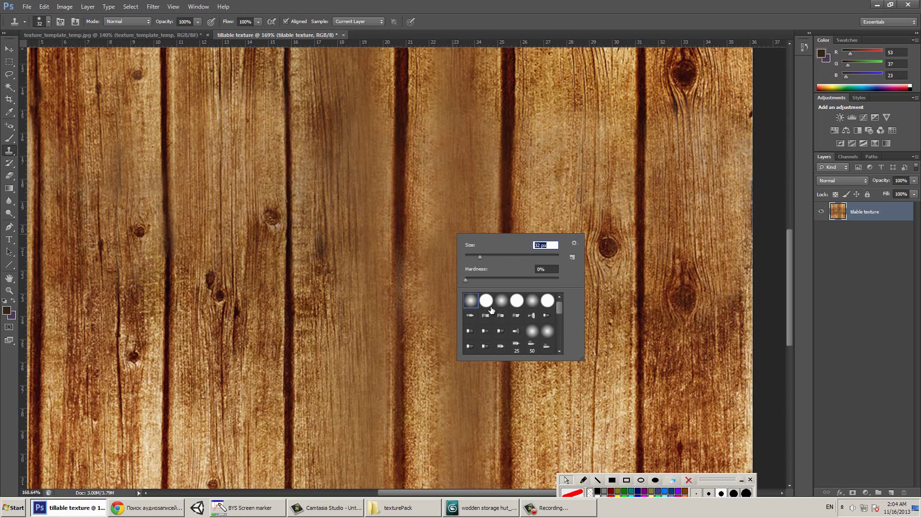
click(392, 304)
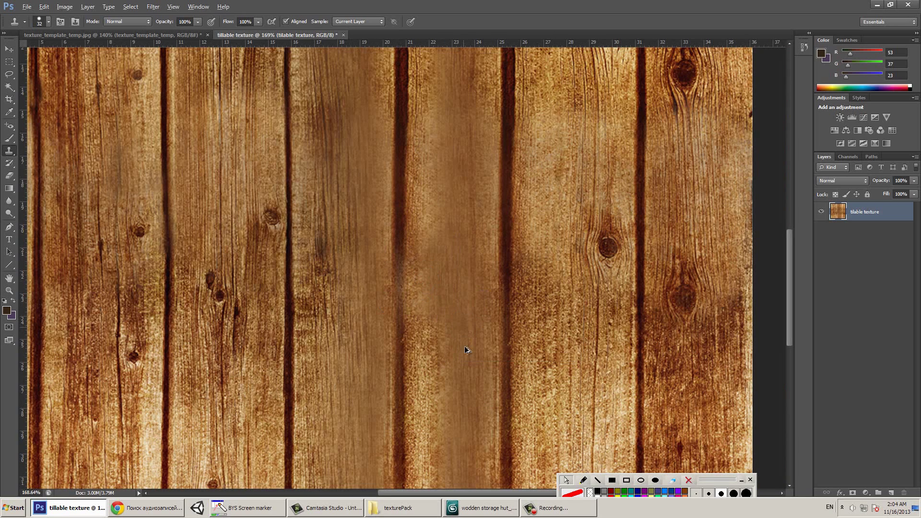
drag(429, 314, 428, 379)
drag(429, 297, 429, 384)
- Lower the clone opacity to 29% and blend the grain beside the new gap around mid-height
click(197, 21)
click(163, 32)
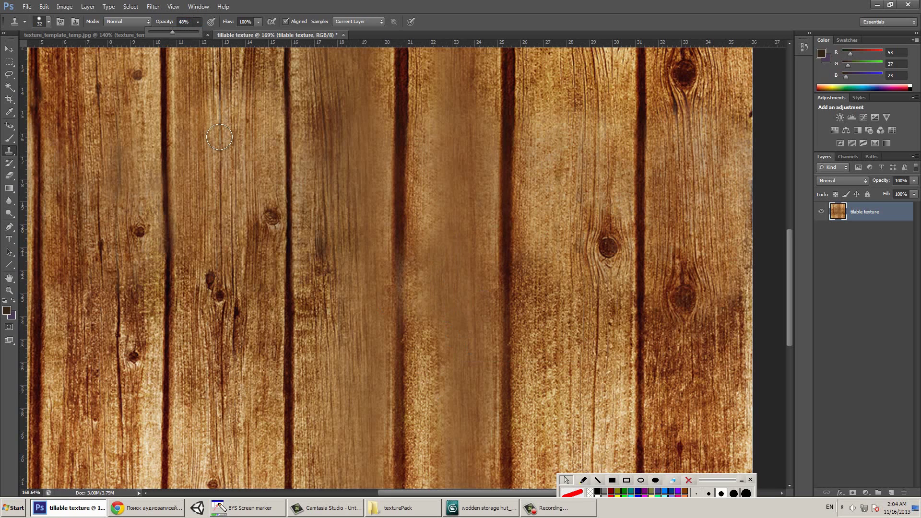
mouse_move(429, 329)
mouse_down()
mouse_move(421, 269)
mouse_move(432, 232)
mouse_up()
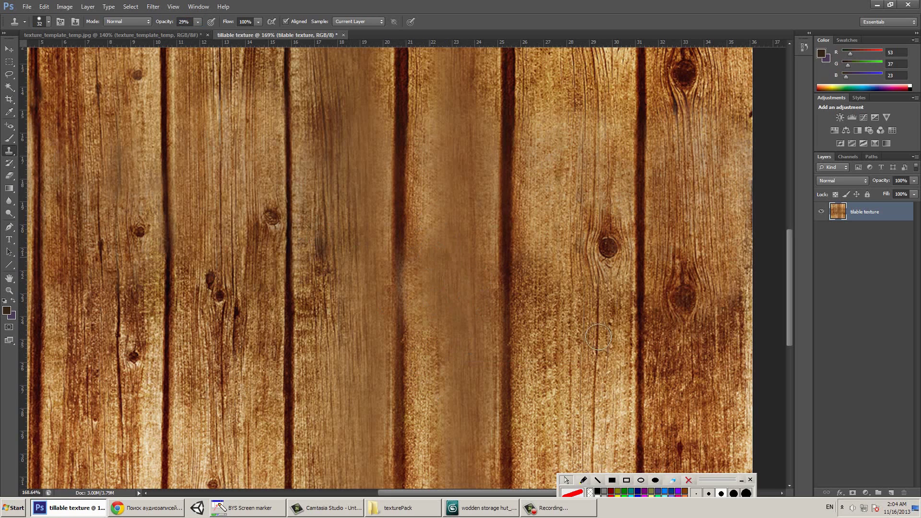
click(599, 335)
key(ctrl+r)
drag(364, 247, 429, 274)
key(ctrl+r)
- Clone plain grain over the duplicated lower knots on the two rightmost planks
alt+scroll(430, 274, down, 4)
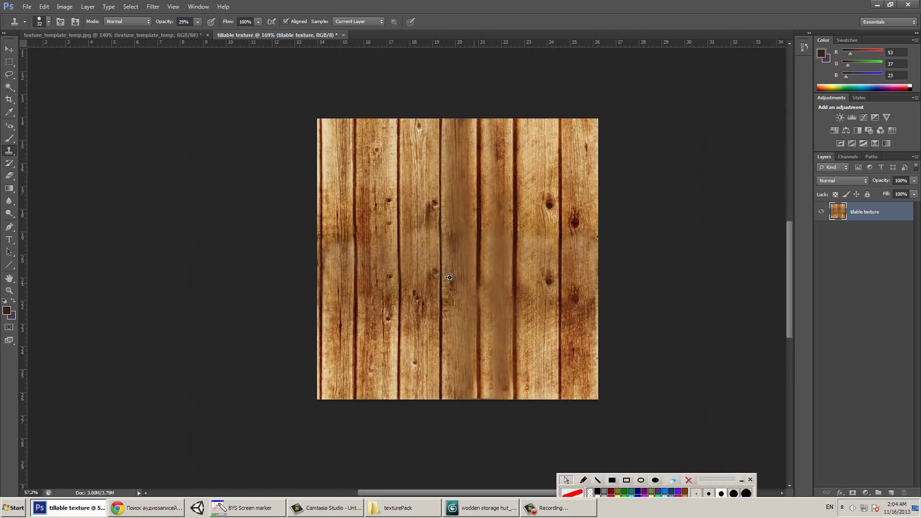
alt+scroll(463, 257, up, 2)
alt+scroll(463, 258, up, 1)
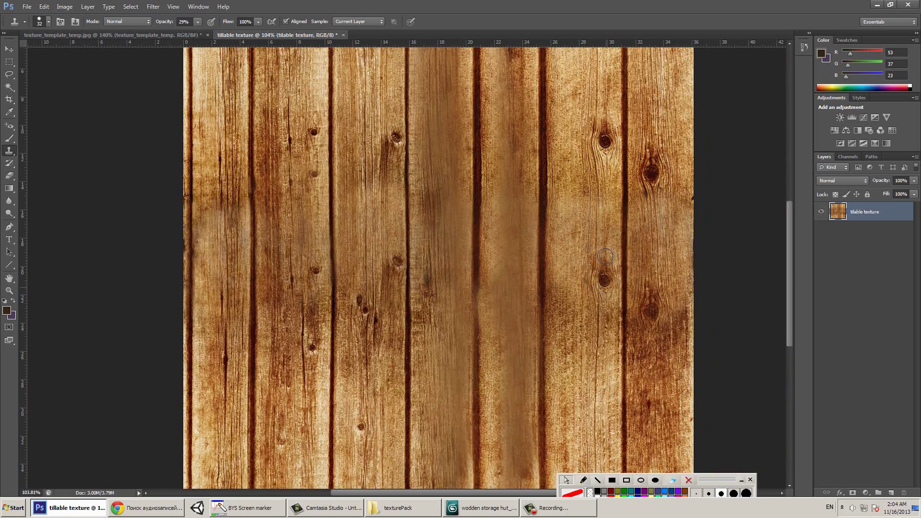
click(626, 209)
key(ctrl+z)
click(604, 281)
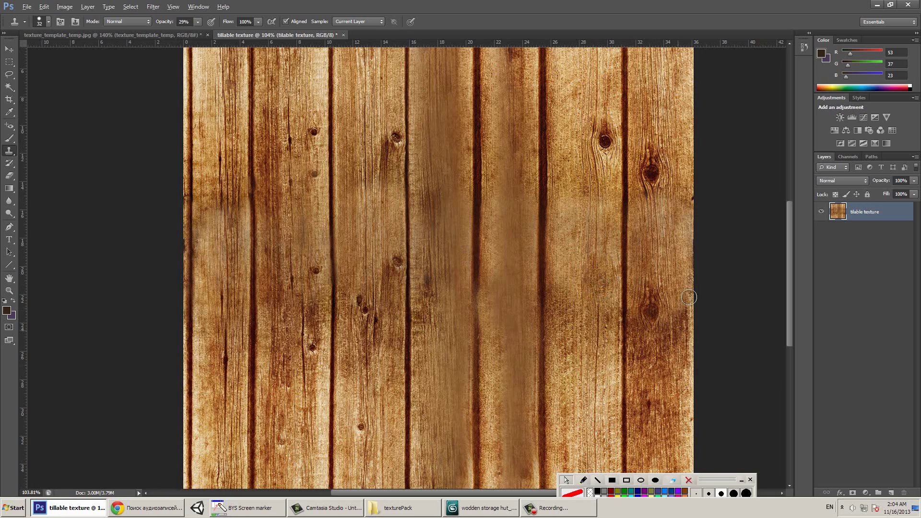
mouse_move(648, 315)
mouse_down()
mouse_move(653, 299)
mouse_move(655, 326)
mouse_move(656, 282)
mouse_up()
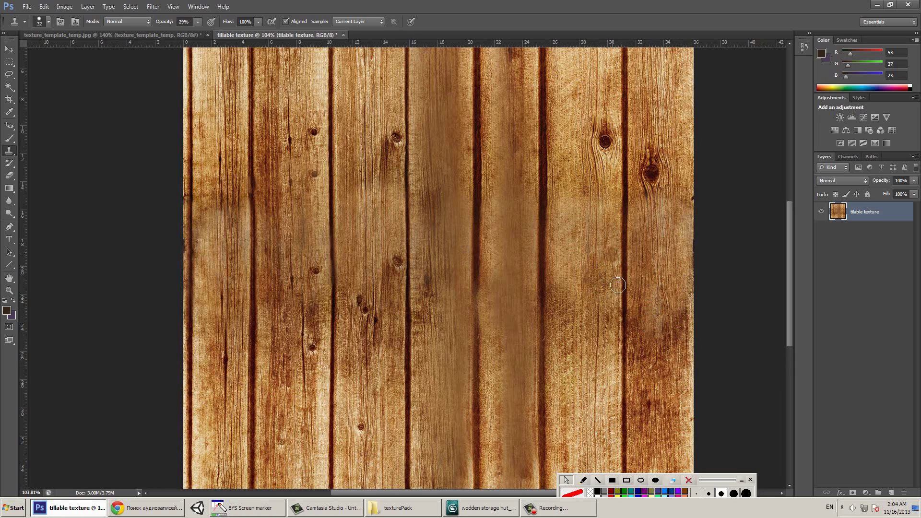
- Retouch the faded mid-height stretch of the new dark plank gap with the Clone Stamp
drag(478, 292, 476, 321)
alt+scroll(492, 389, down, 4)
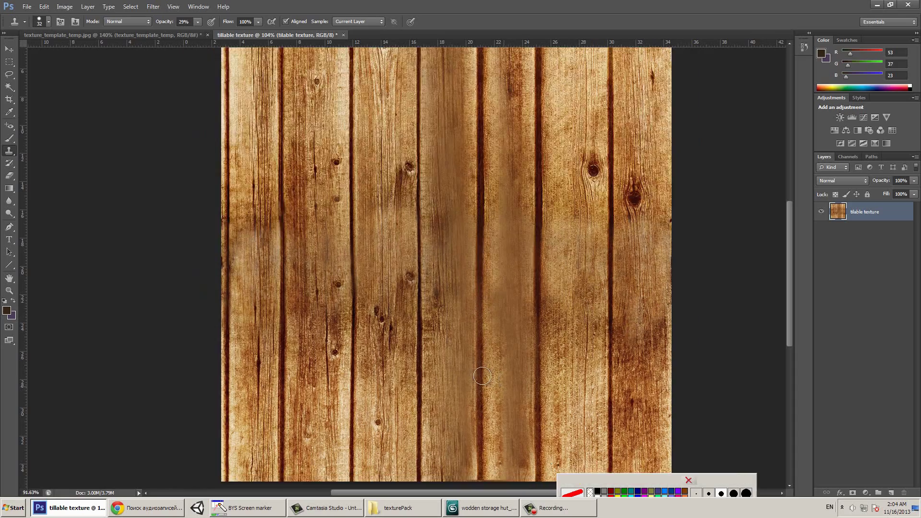
alt+scroll(470, 312, up, 5)
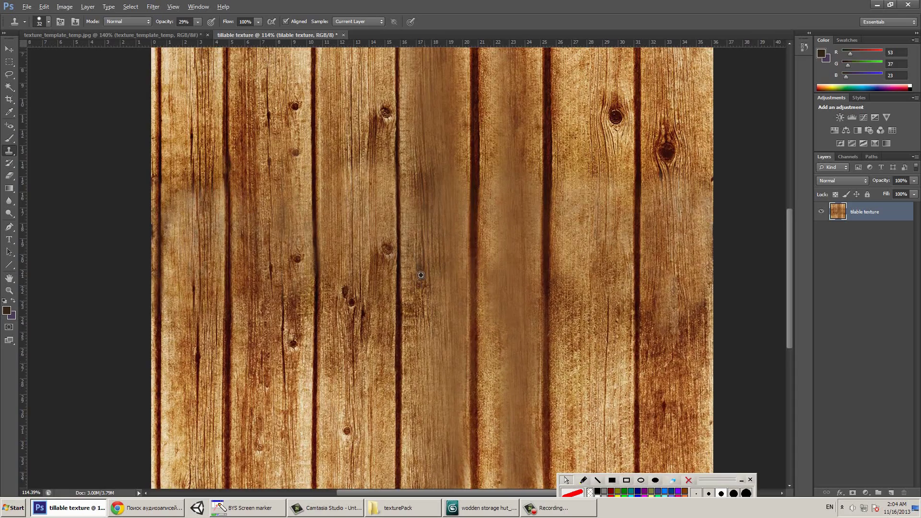
- Clone a small knot onto the blurred fourth plank near mid-height
alt+scroll(608, 359, down, 4)
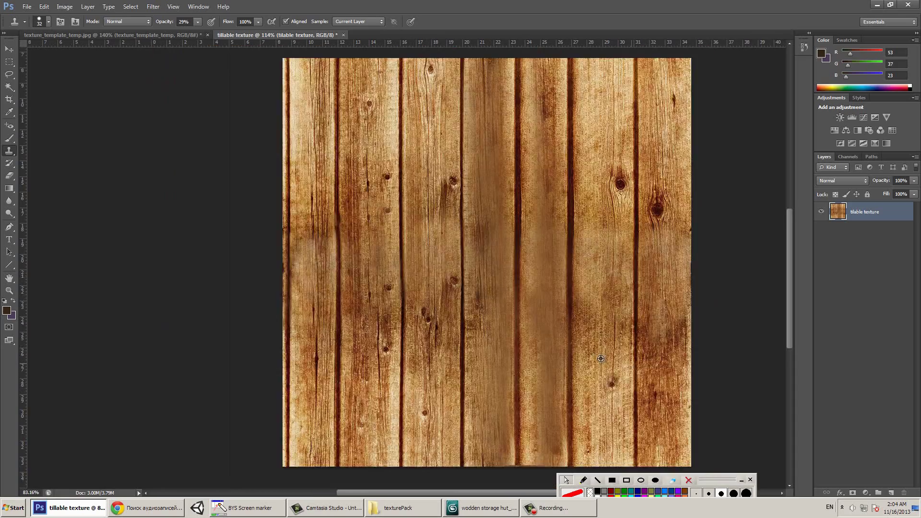
alt+scroll(608, 359, up, 3)
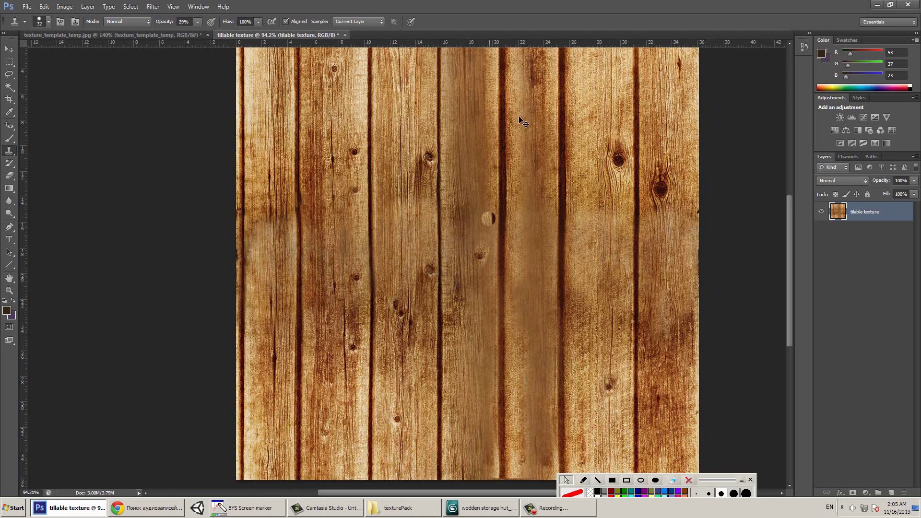
ctrl+drag(496, 233, 346, 226)
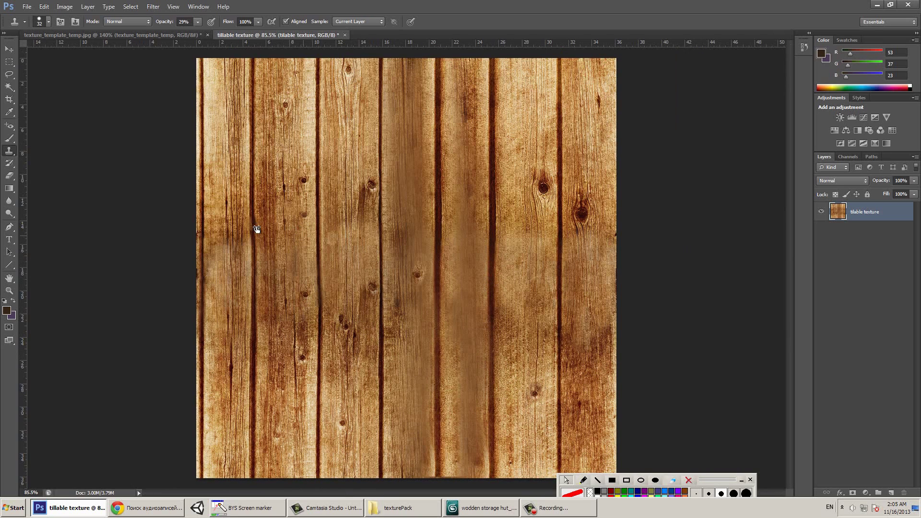
- Set the clone brush to 58 px and retouch the dark knots on the third plank and the patches on the two rightmost planks
click(395, 144)
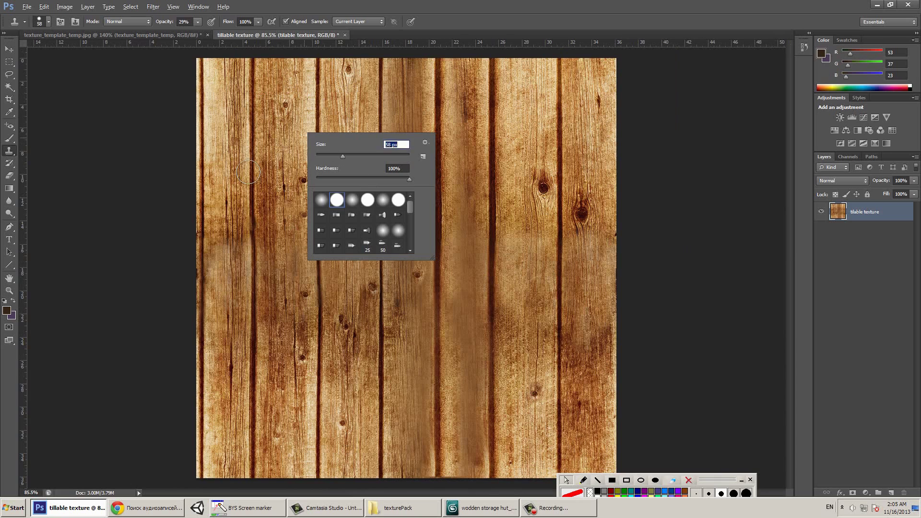
text(58)
key(Return)
mouse_move(339, 306)
mouse_down()
mouse_move(352, 288)
mouse_move(353, 311)
mouse_move(372, 231)
mouse_up()
drag(509, 250, 525, 331)
mouse_move(582, 355)
mouse_down()
mouse_move(571, 370)
mouse_move(590, 288)
mouse_up()
alt+scroll(521, 363, down, 4)
alt+scroll(521, 363, up, 3)
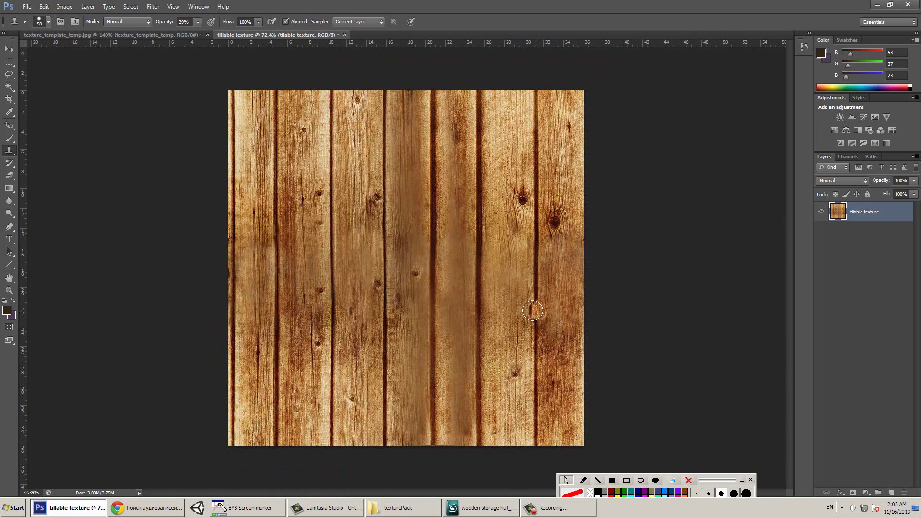
- Clone sharp wood grain from the neighbouring plank over the blurred lower half of the fifth plank
alt+click(515, 140)
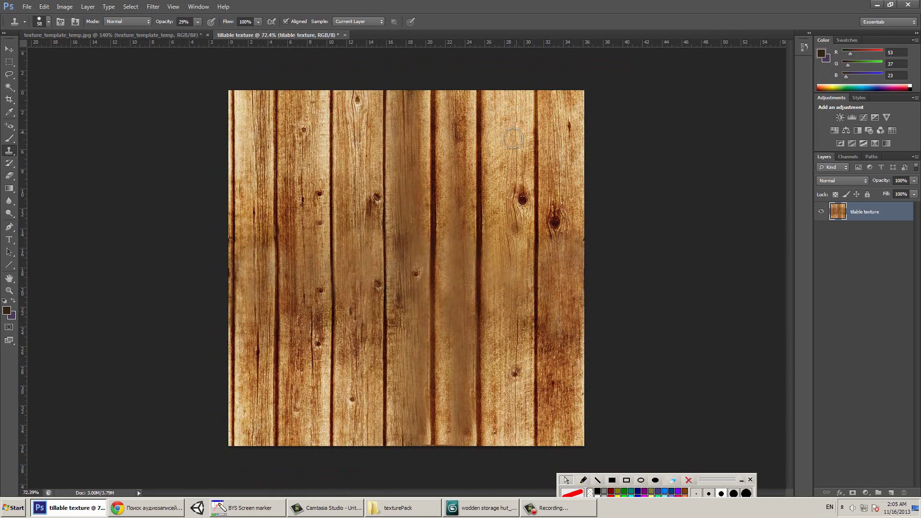
click(407, 203)
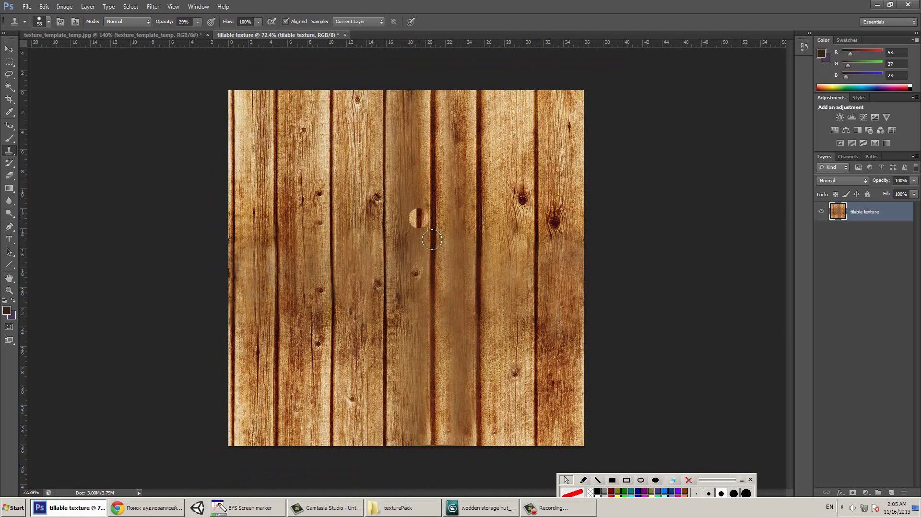
alt+click(416, 340)
click(455, 297)
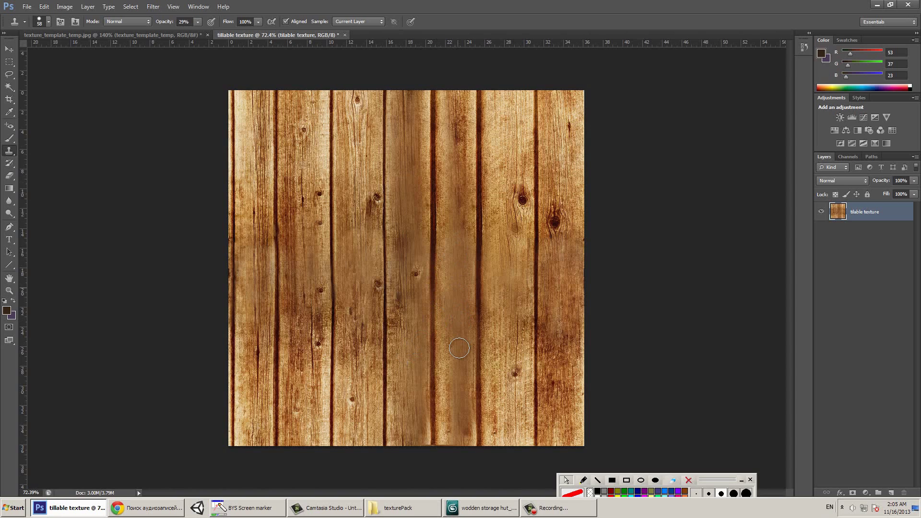
mouse_move(455, 235)
mouse_down()
mouse_move(450, 374)
mouse_move(459, 366)
mouse_move(455, 320)
mouse_move(443, 431)
mouse_up()
alt+click(444, 395)
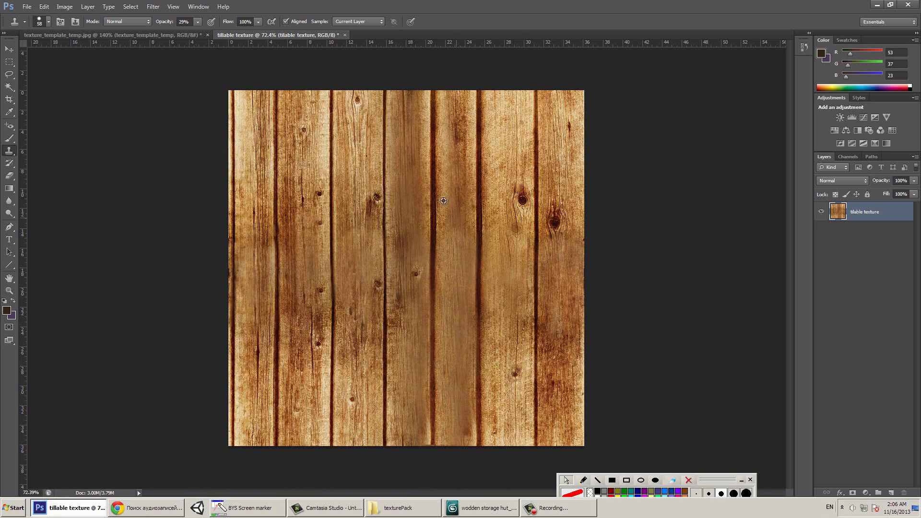
- Clone lighter grain over the dark streaks on the upper half of the fifth plank
alt+click(403, 231)
drag(453, 179, 455, 225)
click(454, 182)
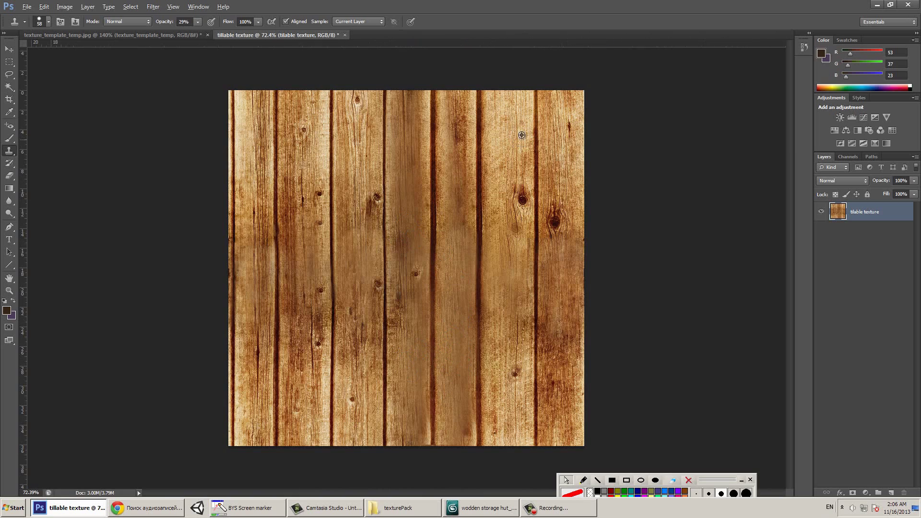
right_click(449, 238)
key(Escape)
drag(453, 190, 452, 205)
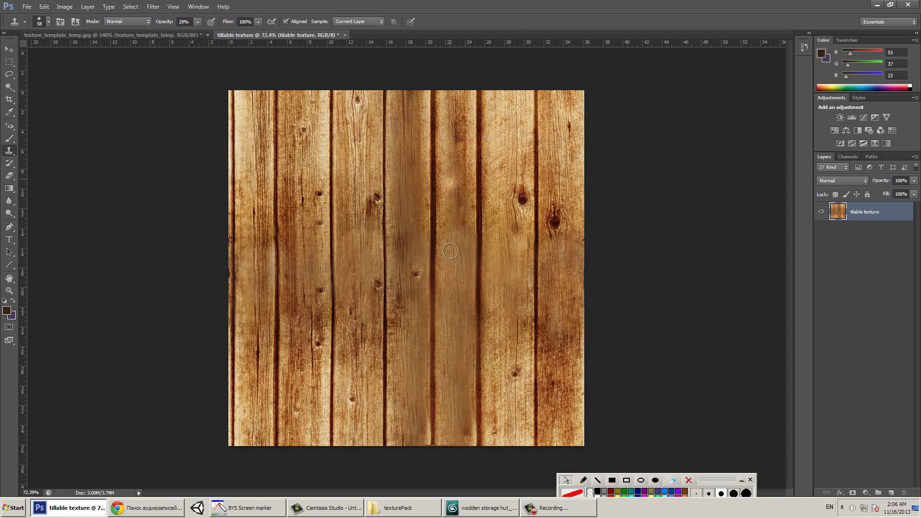
mouse_move(450, 251)
mouse_down()
mouse_move(446, 194)
mouse_move(462, 263)
mouse_up()
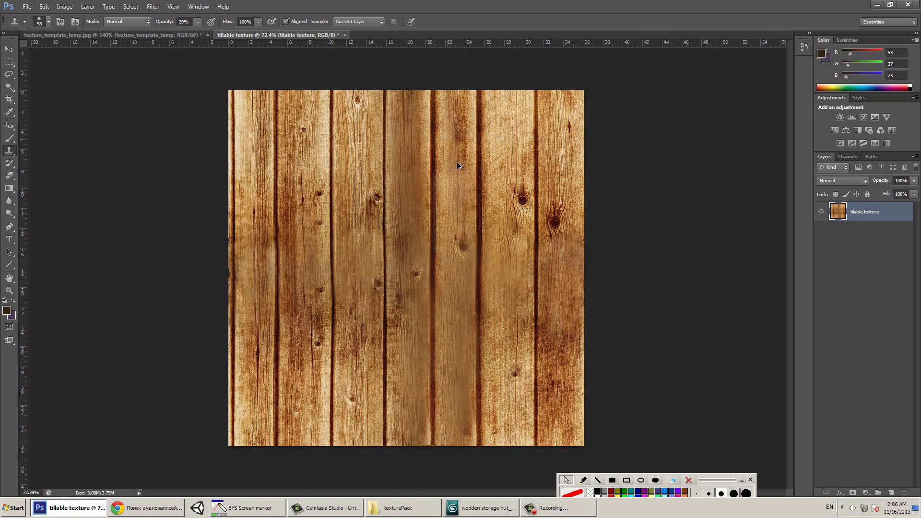
mouse_move(455, 125)
mouse_down()
mouse_move(459, 194)
mouse_move(462, 180)
mouse_up()
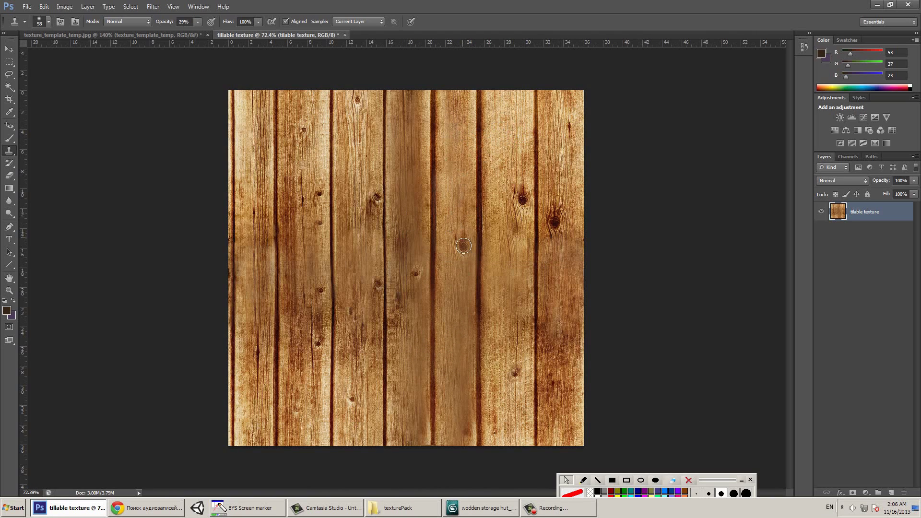
- Retouch the grain just below the large knot on the sixth plank
key(ctrl+minus)
key(ctrl+minus)
key(ctrl+plus)
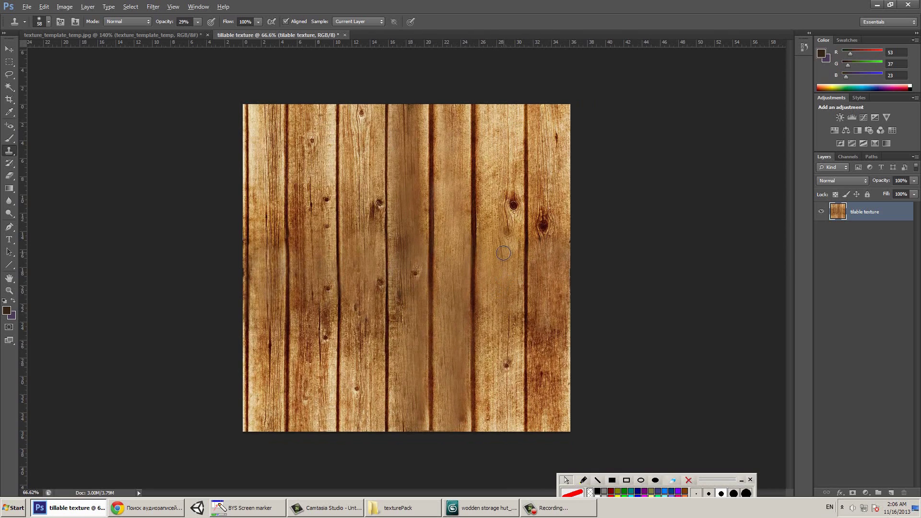
drag(507, 239, 507, 222)
- Offset the texture by 512 pixels horizontally and vertically with wrap around
click(153, 7)
mouse_move(177, 154)
click(283, 193)
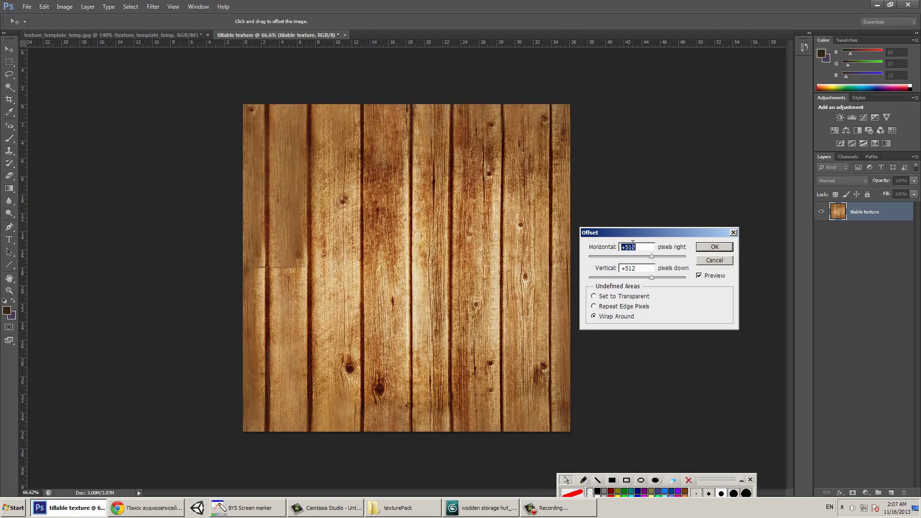
click(705, 247)
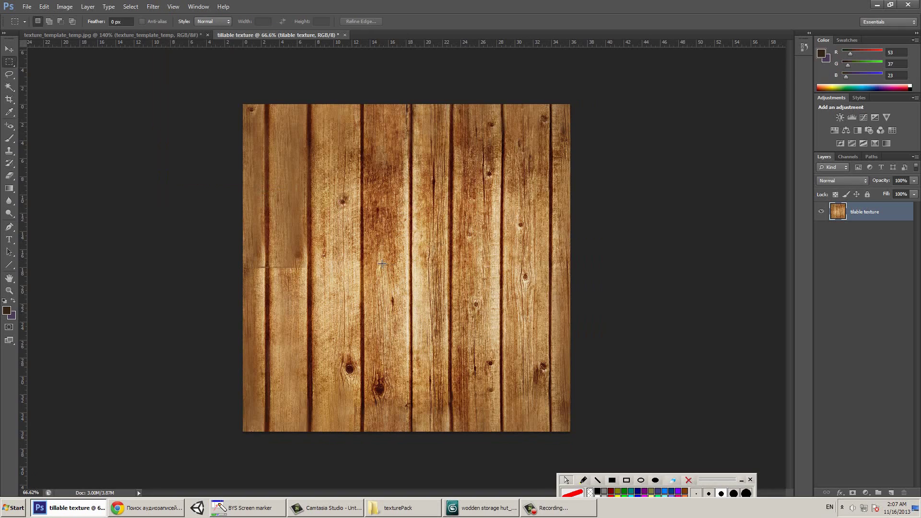
key(b)
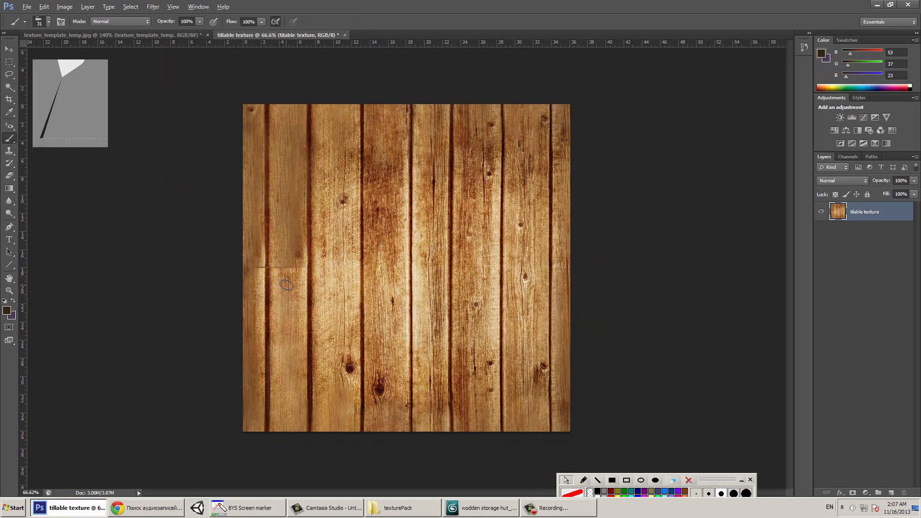
alt+click(288, 272)
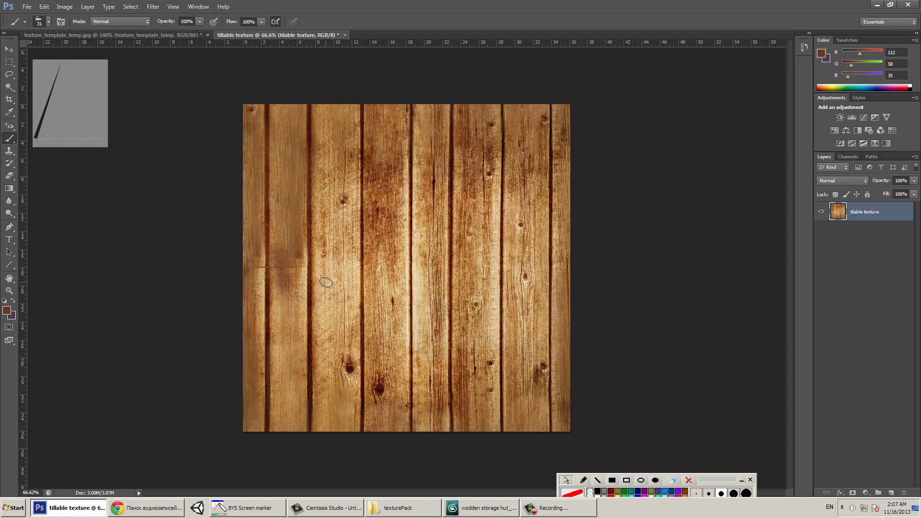
right_click(289, 289)
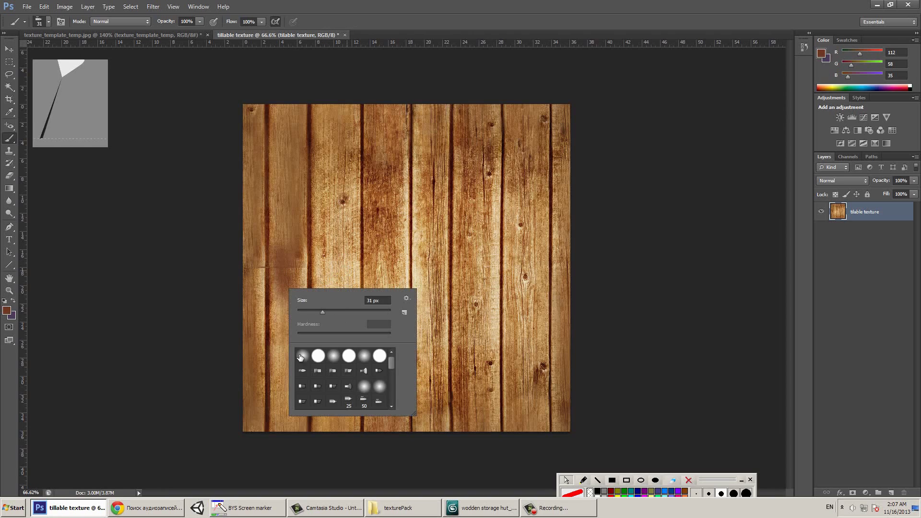
click(294, 246)
alt+click(285, 294)
- Blend the horizontal seam across the two leftmost planks with the Clone Stamp
key(s)
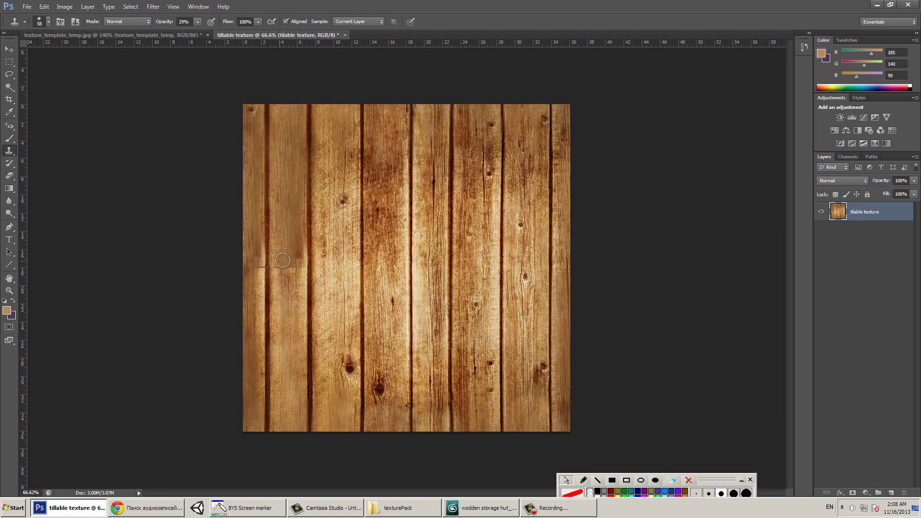
mouse_move(279, 284)
mouse_down()
mouse_move(259, 281)
mouse_move(254, 259)
mouse_move(252, 290)
mouse_up()
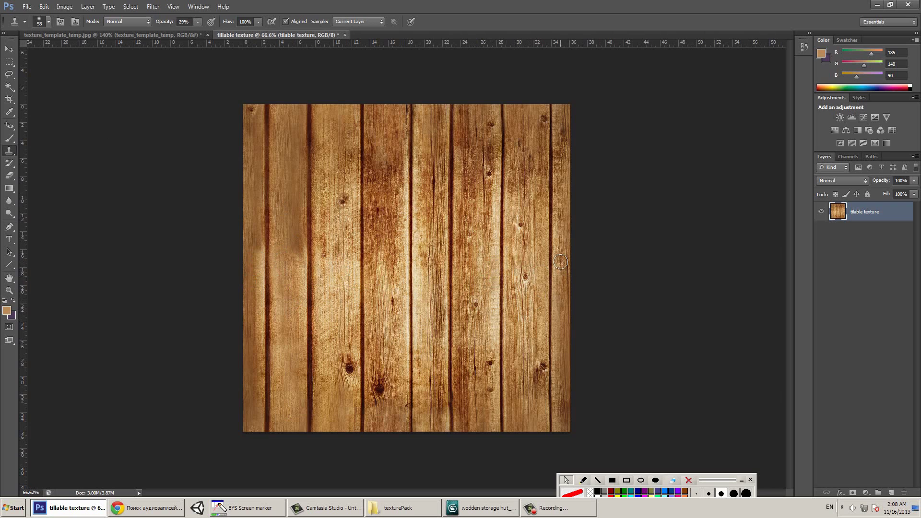
- Try offsetting the texture by 512 pixels again to check for remaining seams
click(153, 7)
mouse_move(192, 162)
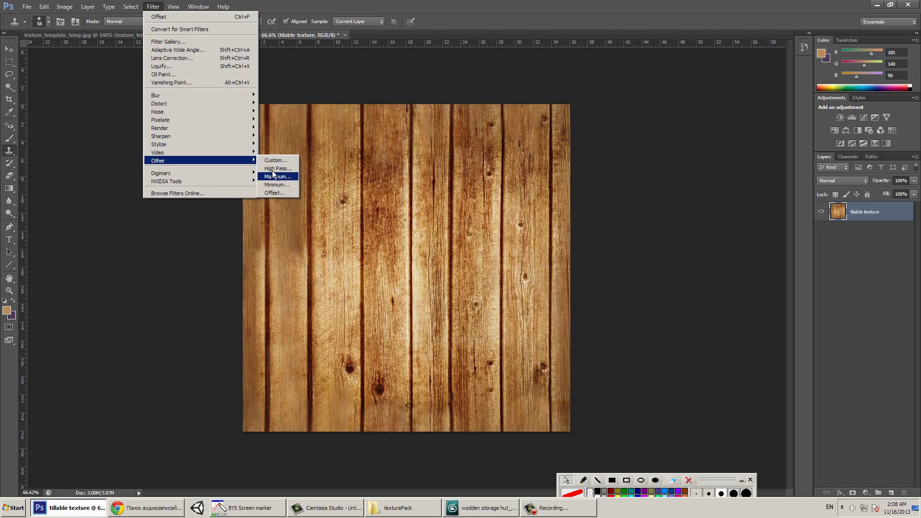
click(286, 195)
key(shift+End)
text(512)
key(Return)
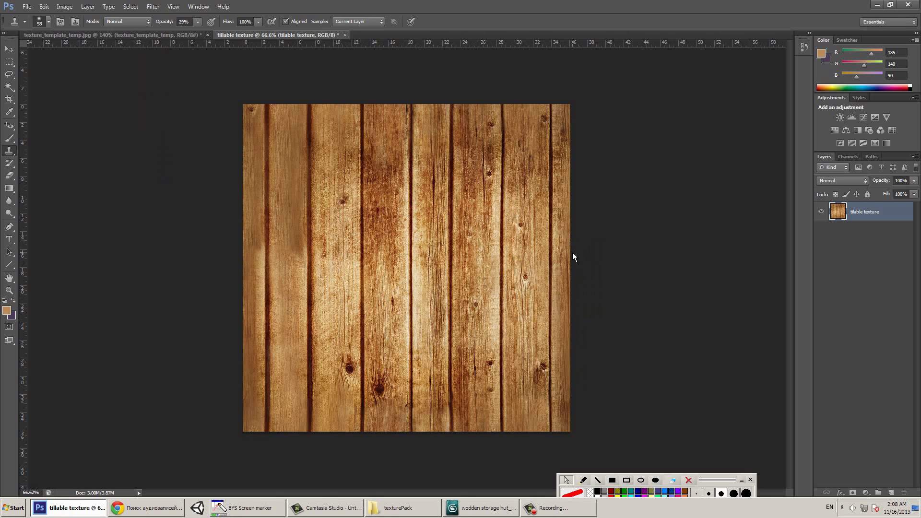
- Save the texture to the Desktop as tillable texture.jpg in JPEG format with High quality
key(ctrl+s)
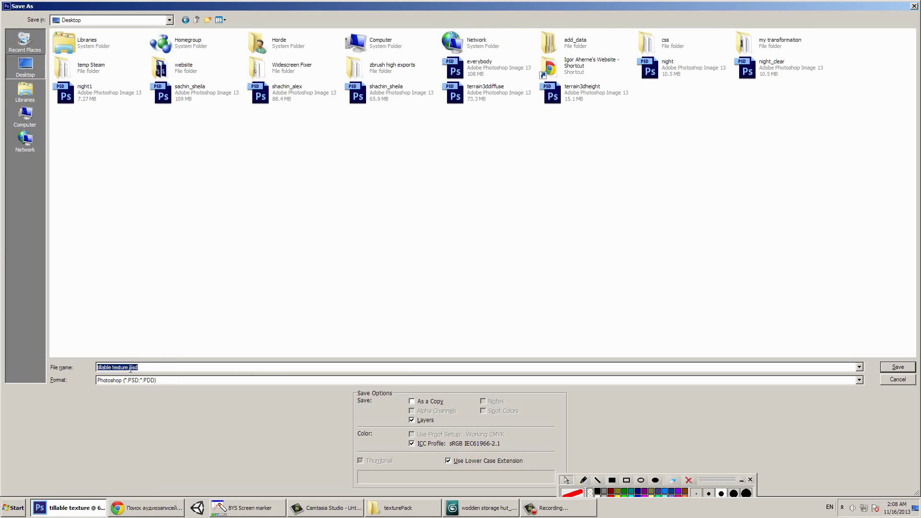
click(177, 381)
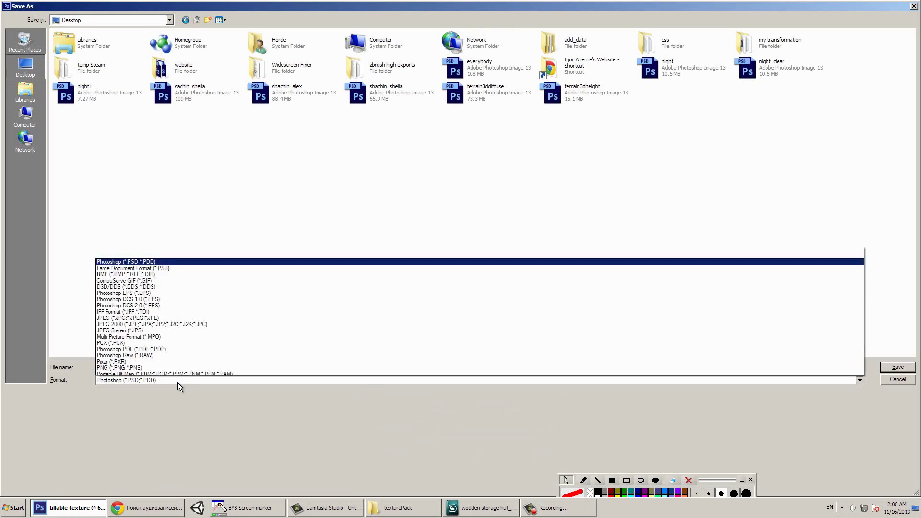
click(178, 382)
click(178, 381)
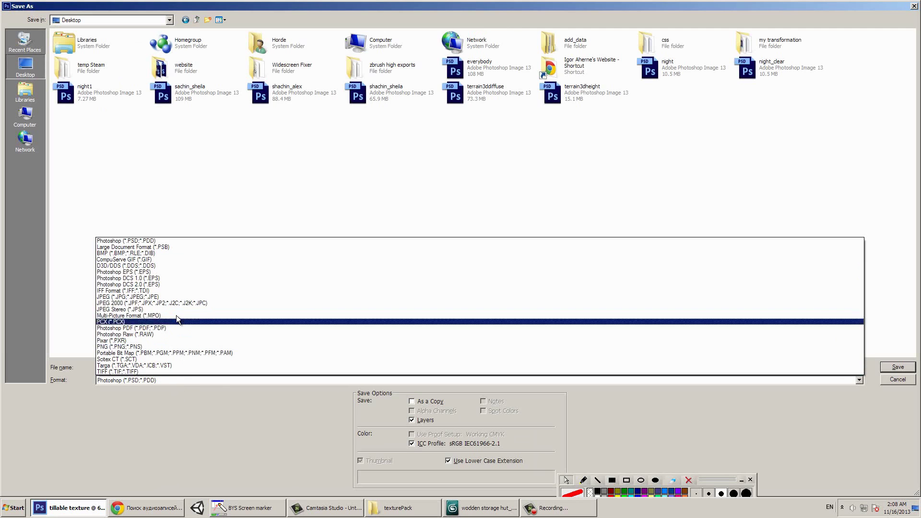
click(177, 318)
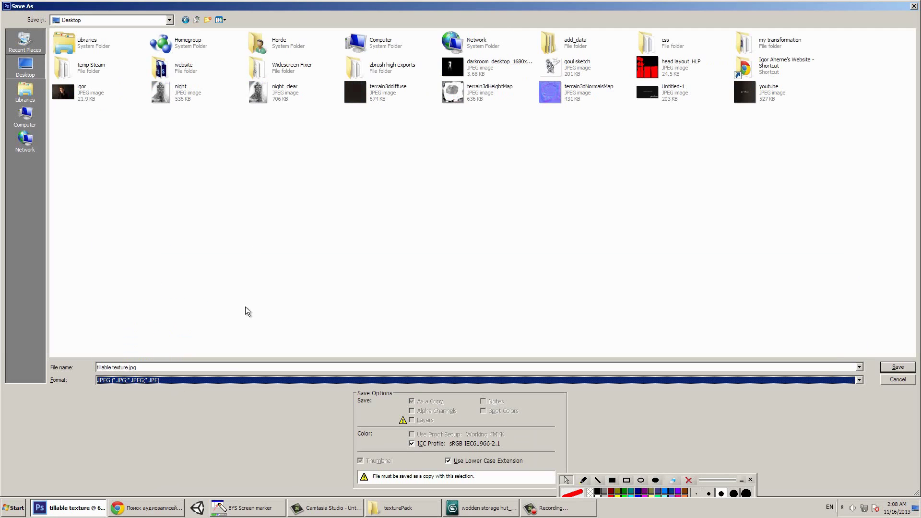
click(890, 368)
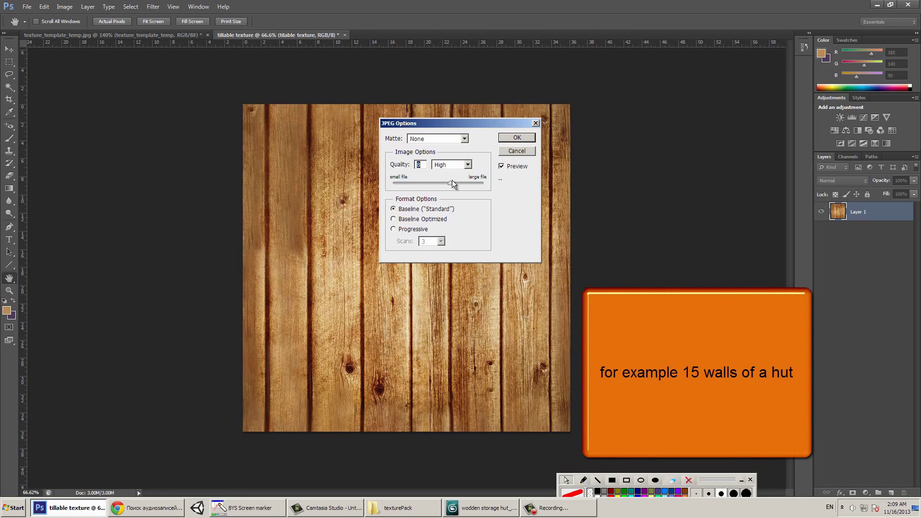
click(516, 137)
- Switch to 3ds Max and examine how the hut wall's UV shells lie over the hut_walls_planks texture in Edit UVWs
key(alt+Tab)
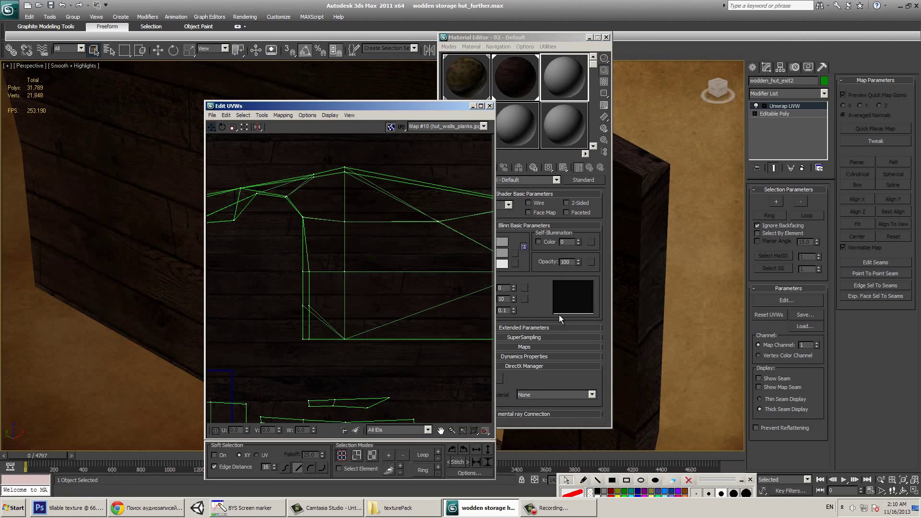
scroll(445, 183, down, 5)
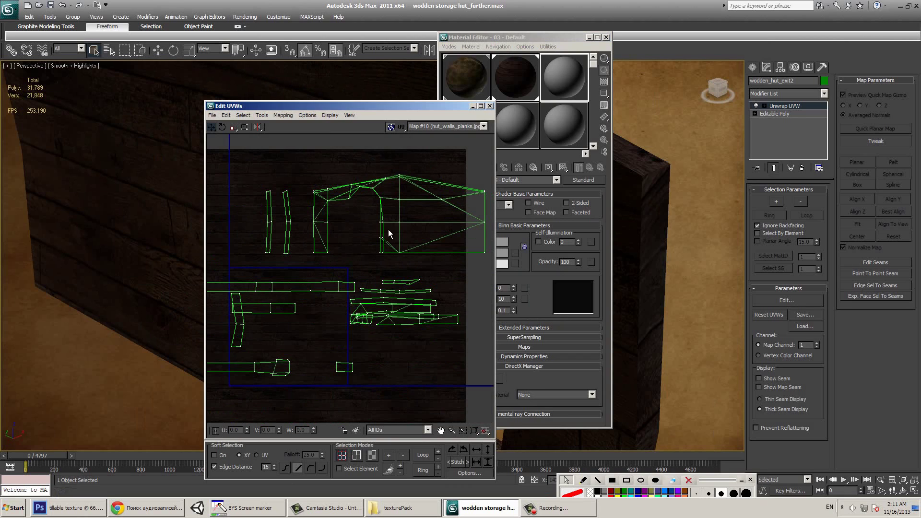
click(354, 192)
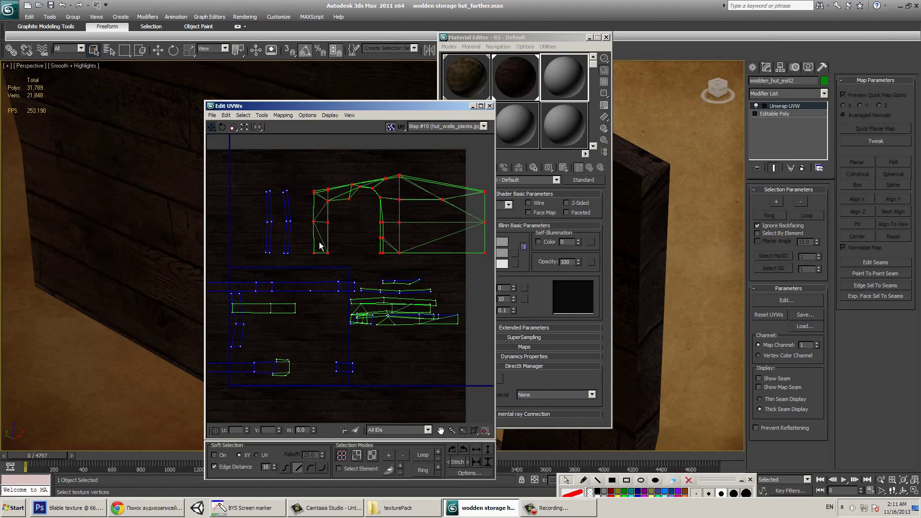
scroll(392, 250, up, 8)
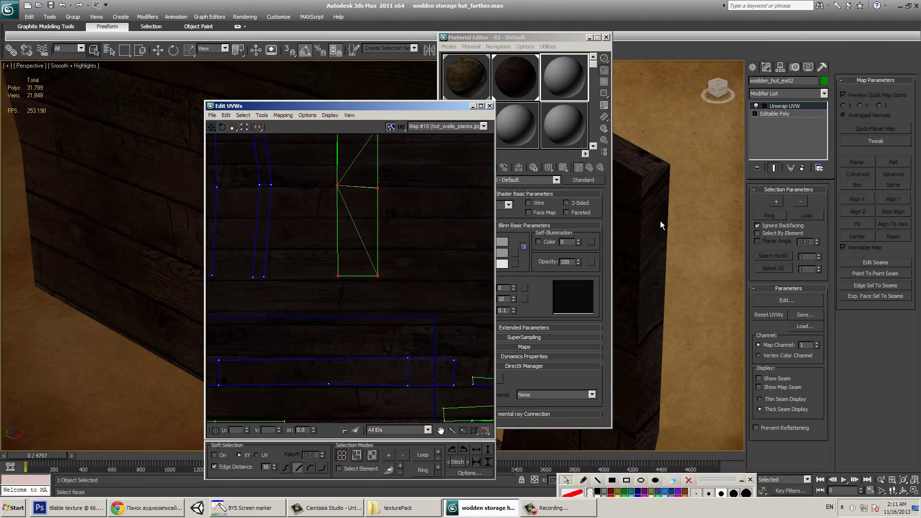
scroll(283, 297, down, 3)
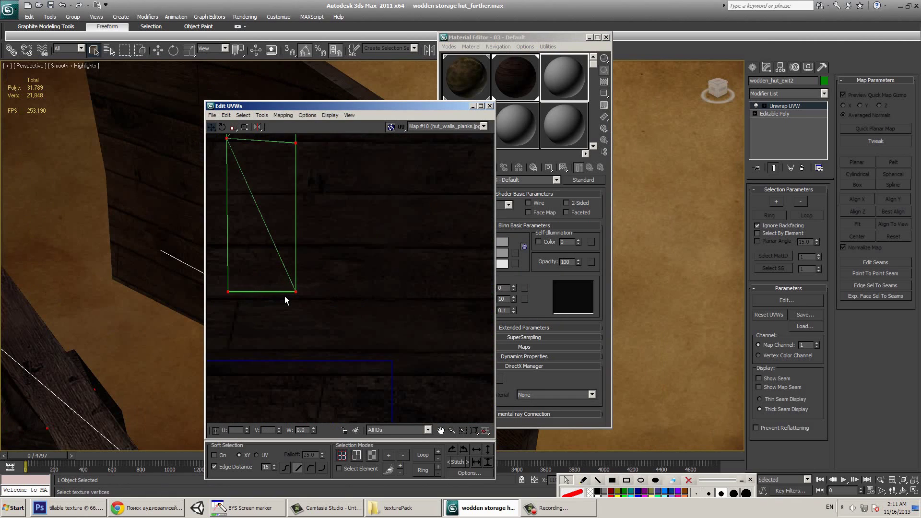
scroll(410, 291, up, 4)
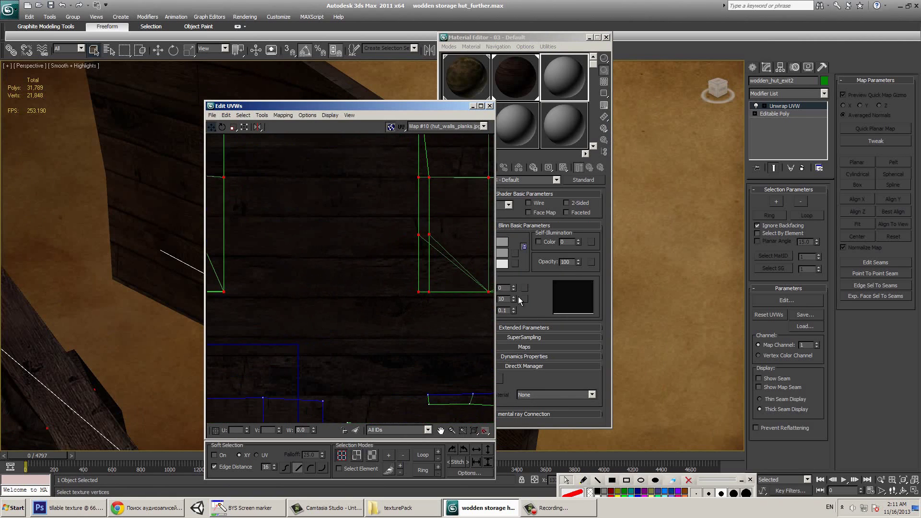
scroll(422, 268, down, 2)
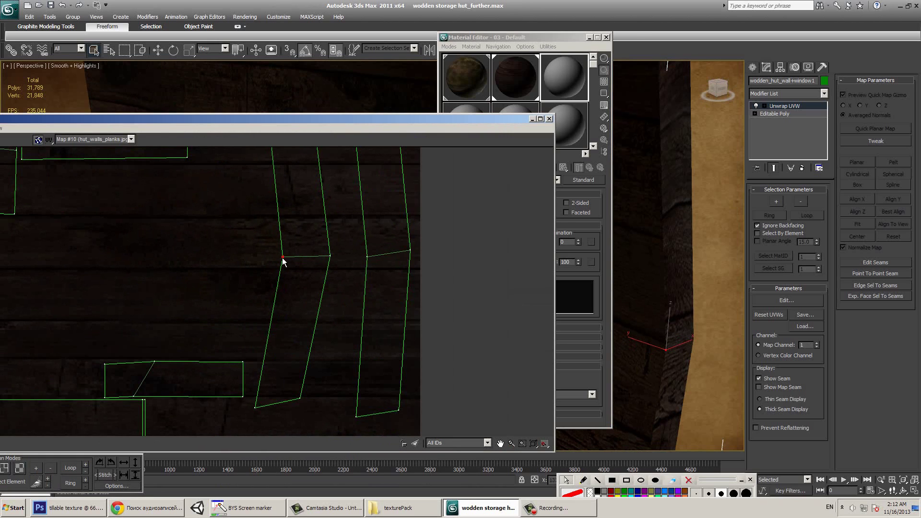
- Move the left vertex at the bend of the inner narrow wall-edge UV shell slightly down and check the planks on the wall's side
scroll(302, 289, down, 4)
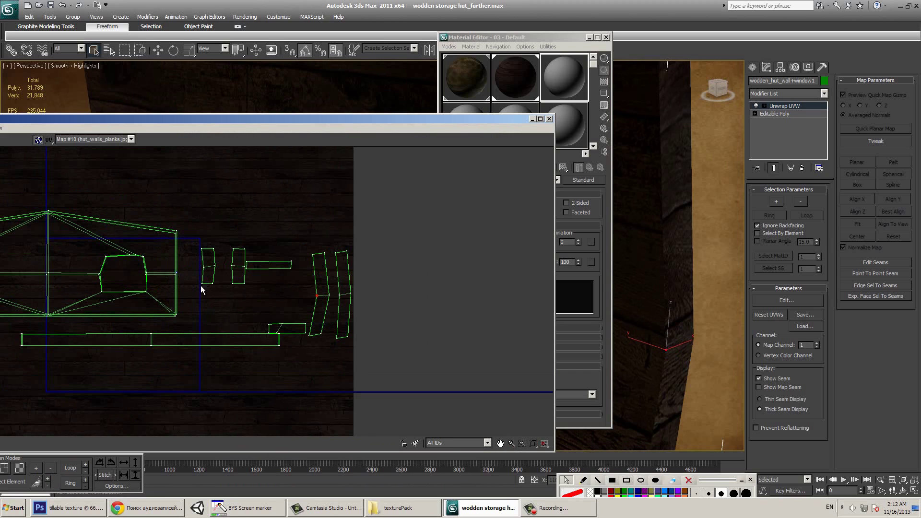
middle_drag(304, 312, 154, 283)
scroll(157, 282, up, 3)
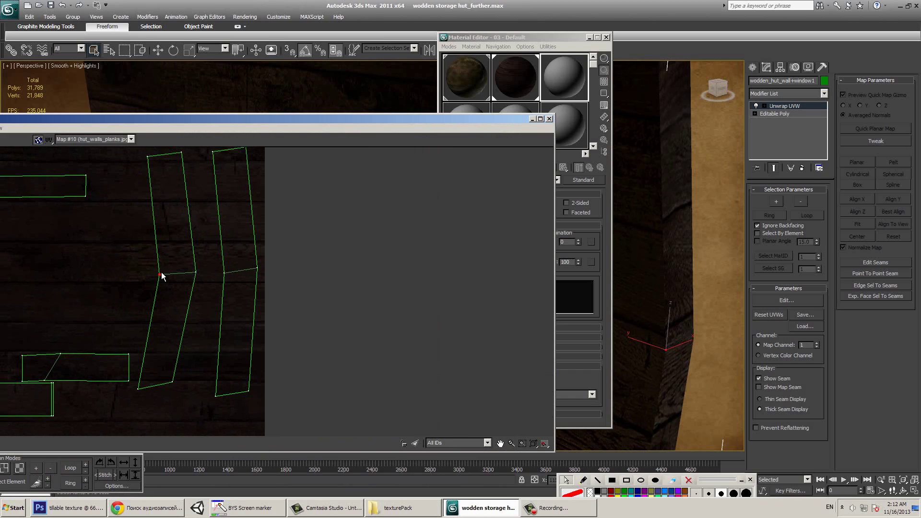
drag(161, 269, 161, 275)
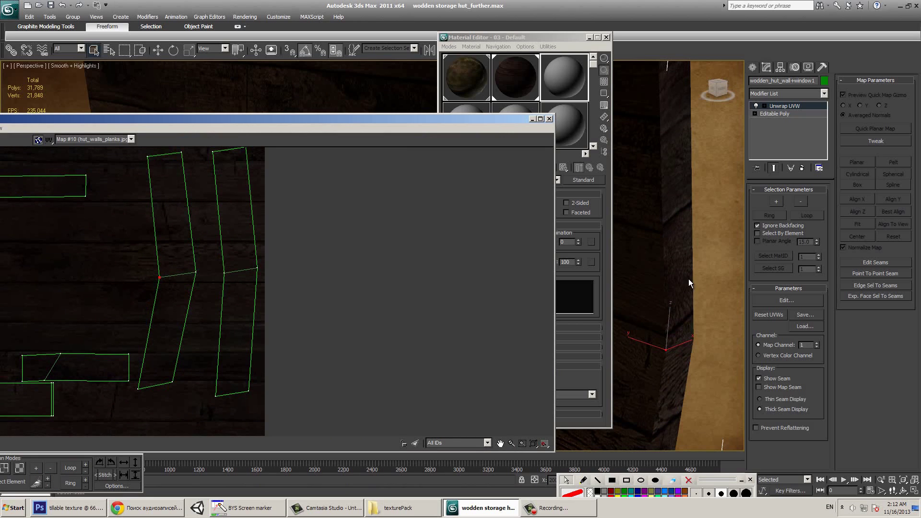
alt+middle_drag(689, 283, 666, 220)
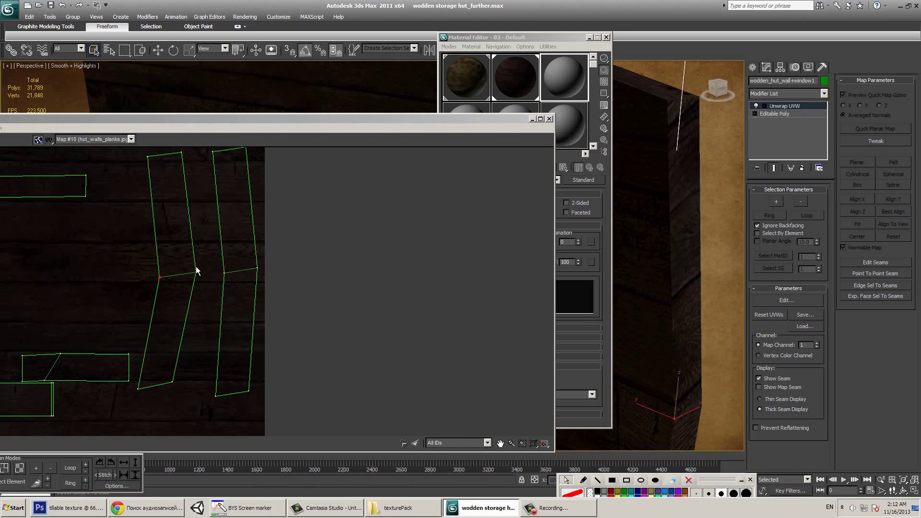
alt+middle_drag(658, 188, 669, 305)
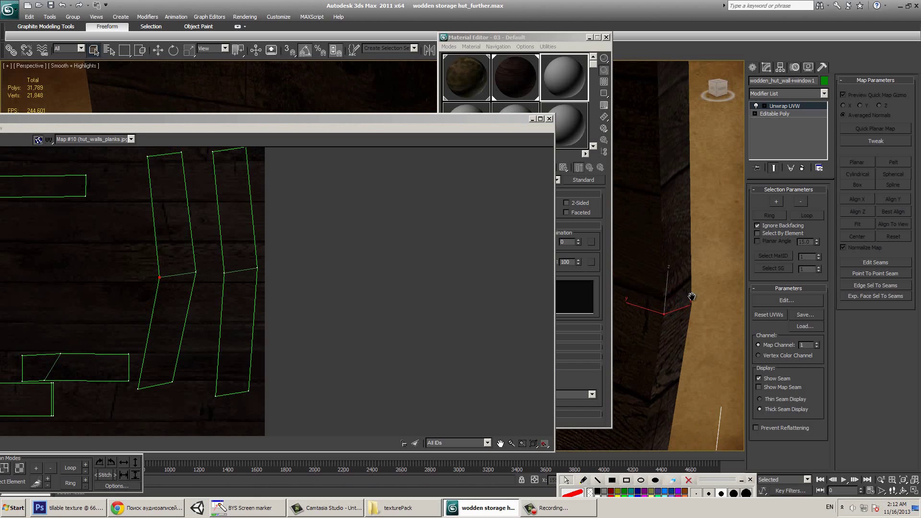
alt+middle_drag(697, 267, 689, 223)
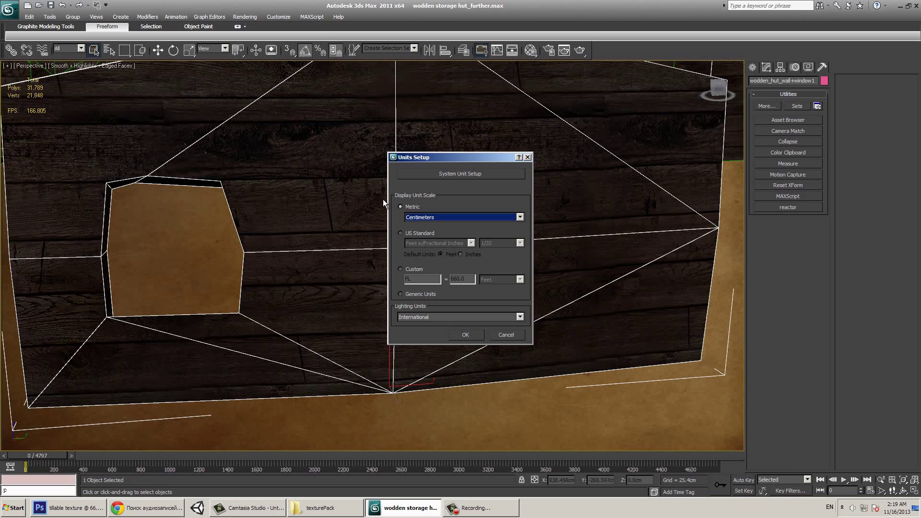
- Confirm centimeters as the metric display unit and uniformly scale the window wall up to about 103%
click(463, 335)
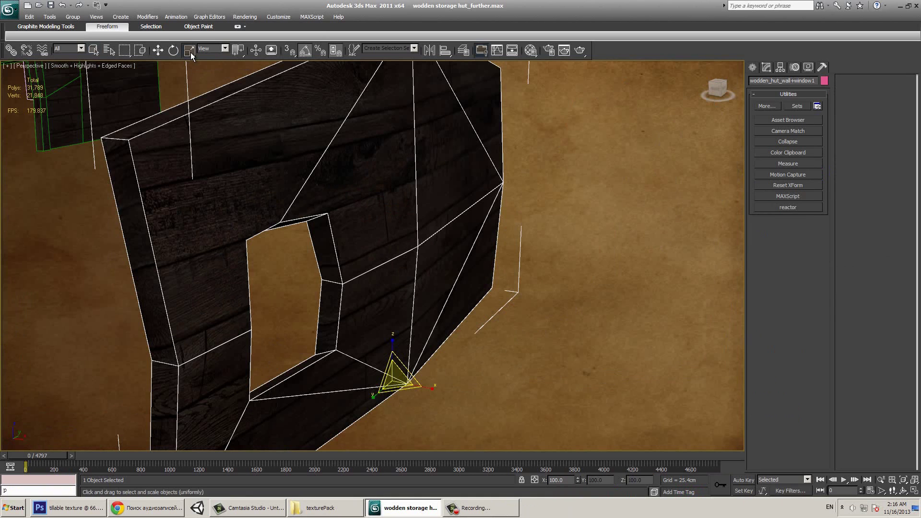
click(191, 53)
click(194, 55)
drag(397, 381, 406, 379)
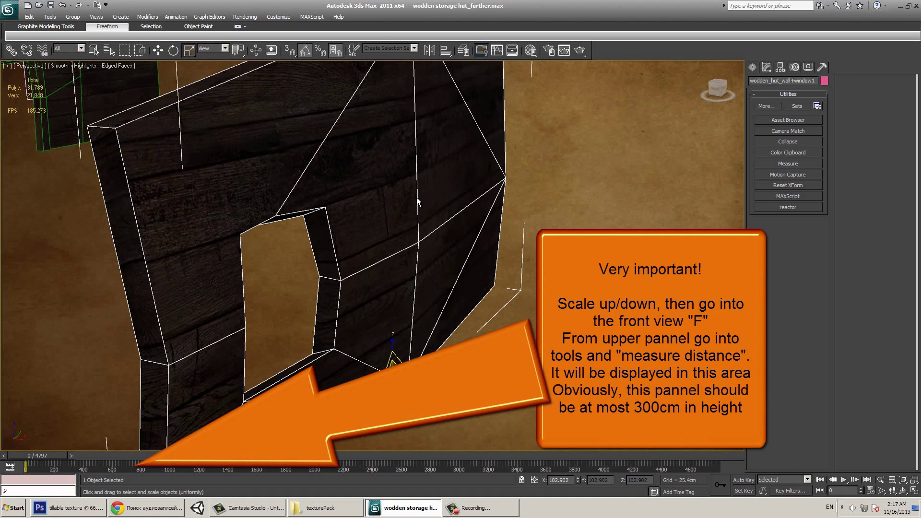
- Reset the window wall's transform with Reset XForm and collapse its whole modifier stack to Editable Poly
click(789, 186)
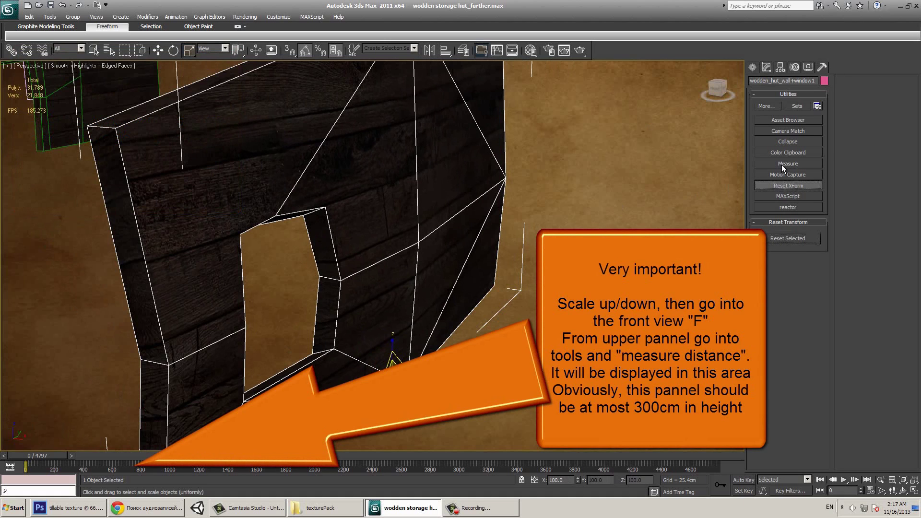
click(766, 67)
right_click(778, 107)
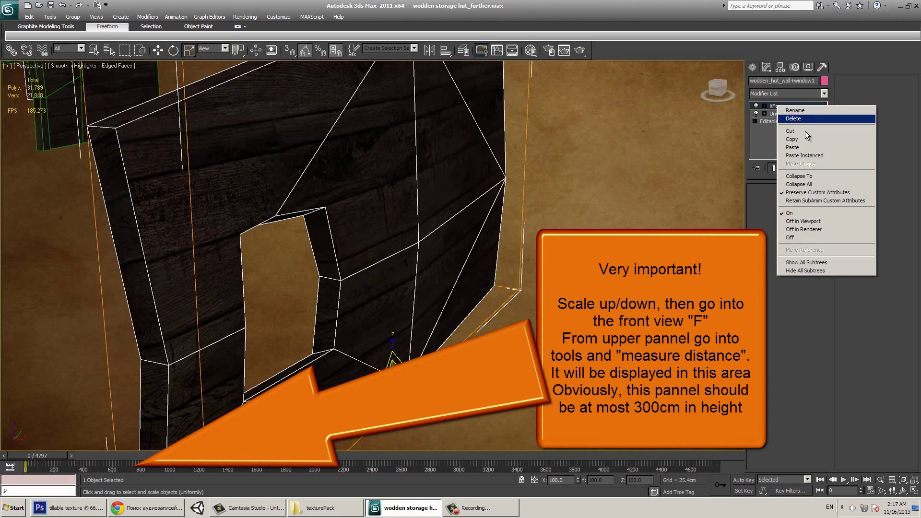
click(809, 186)
click(505, 281)
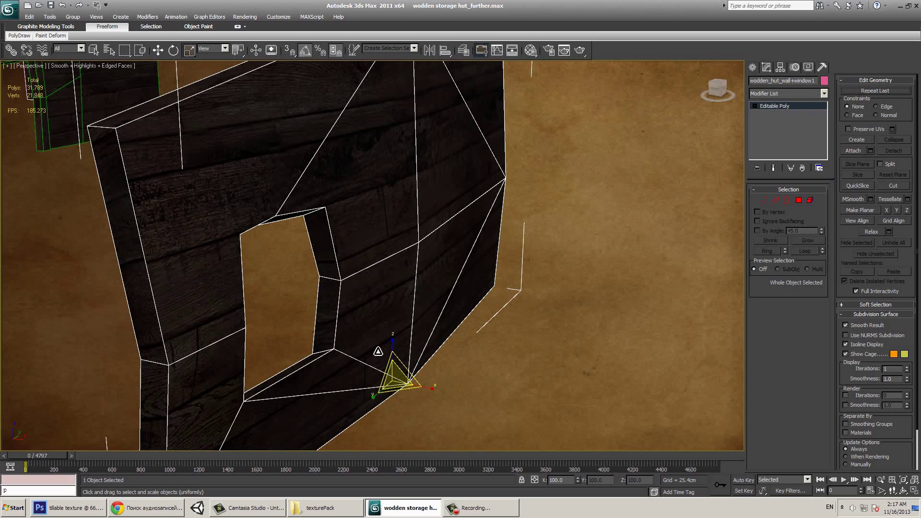
- Try moving the window wall's pivot slightly off its bottom centre with Affect Pivot Only, and undo the move
scroll(336, 301, down, 3)
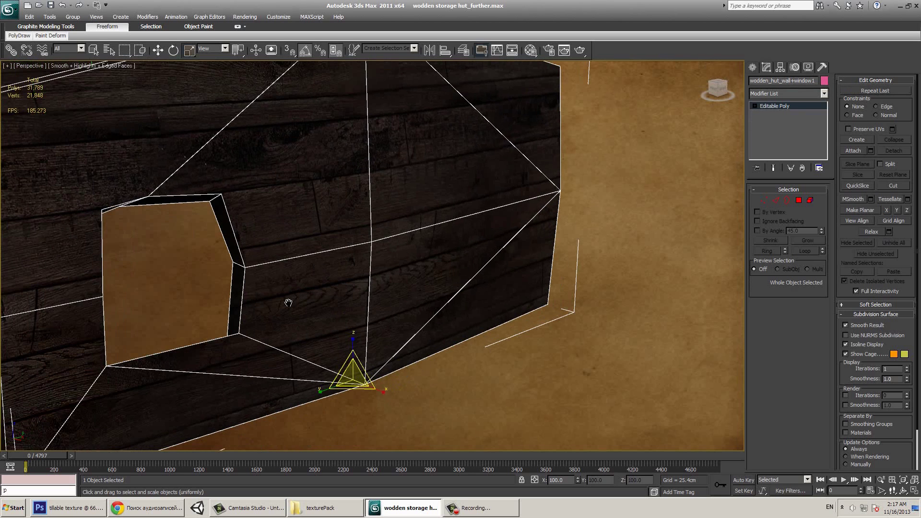
scroll(369, 292, down, 5)
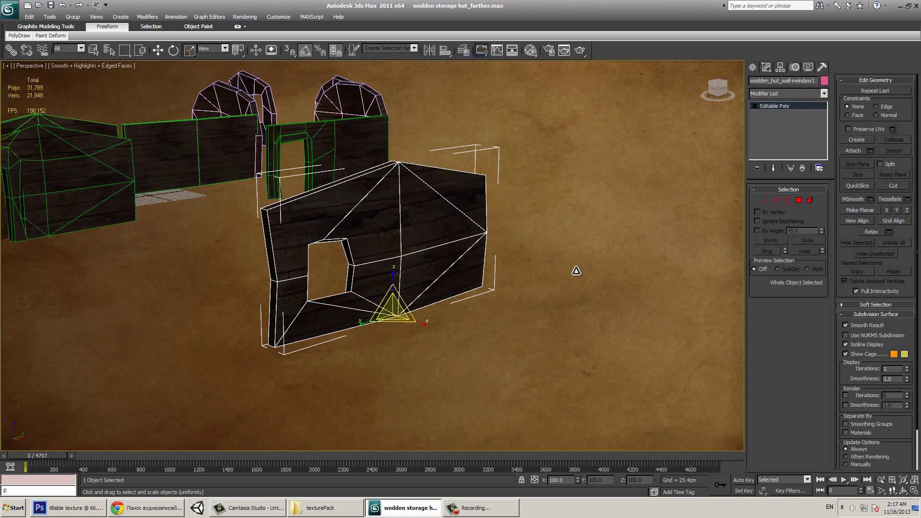
alt+middle_drag(577, 269, 318, 303)
scroll(378, 292, up, 5)
alt+middle_drag(378, 291, 474, 312)
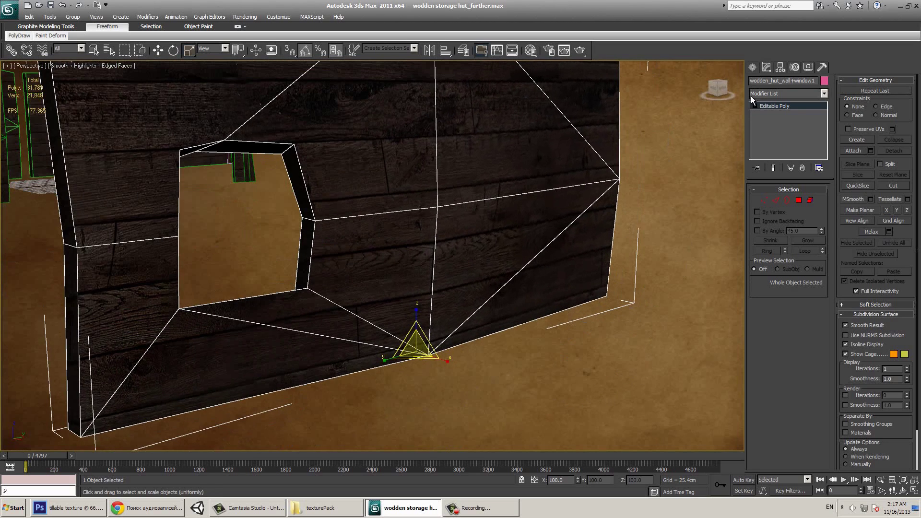
click(780, 67)
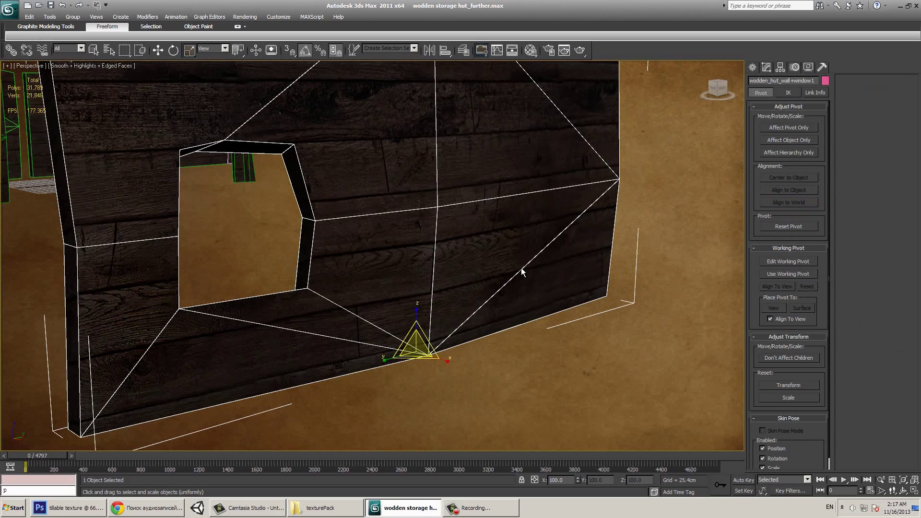
key(w)
click(718, 89)
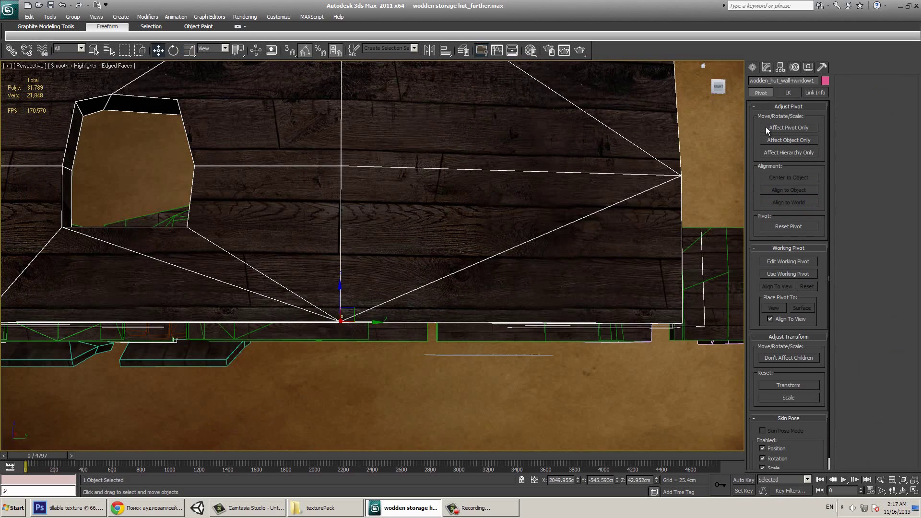
click(779, 129)
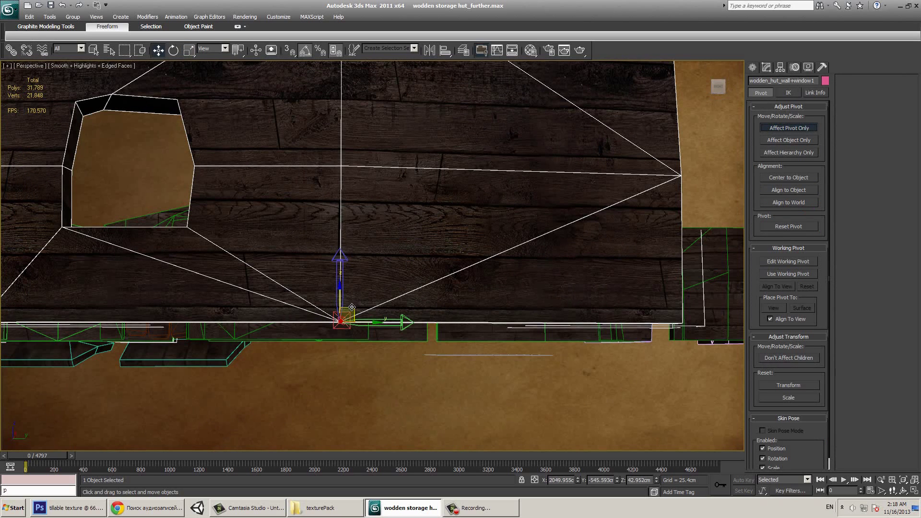
drag(356, 301, 371, 303)
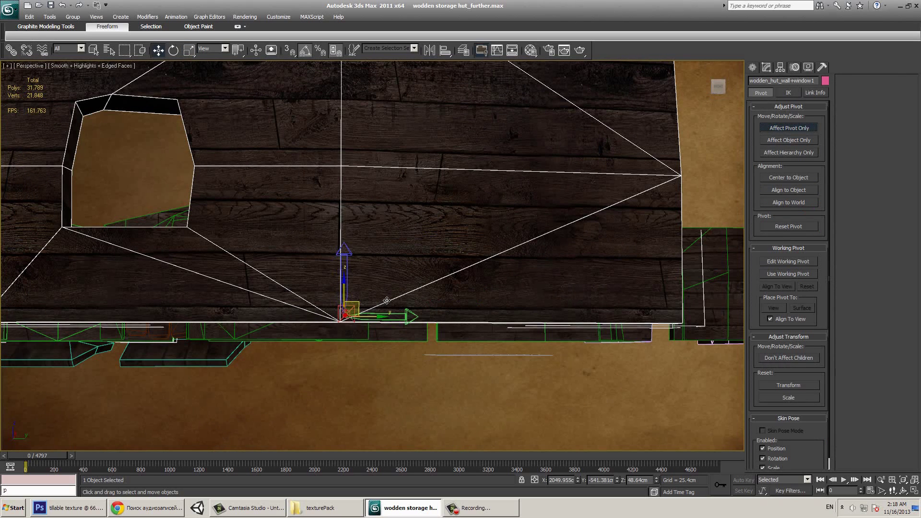
key(ctrl+z)
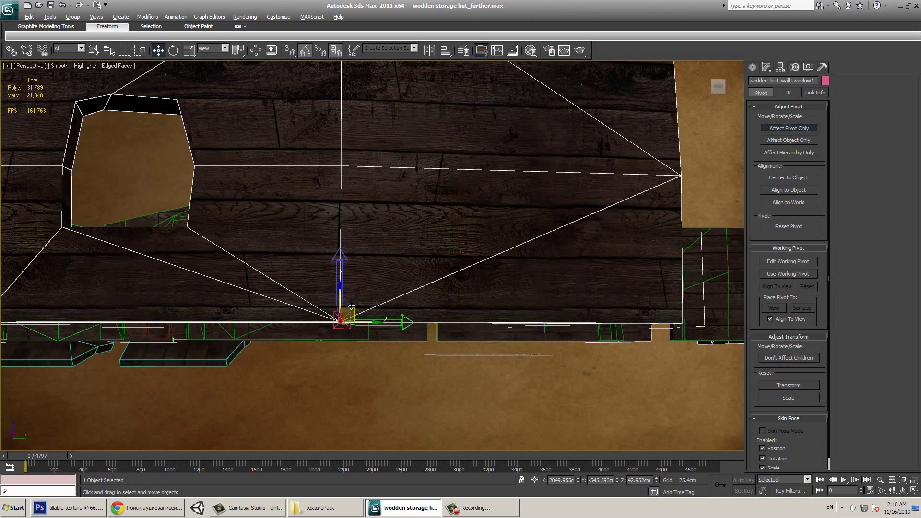
alt+middle_drag(358, 309, 402, 287)
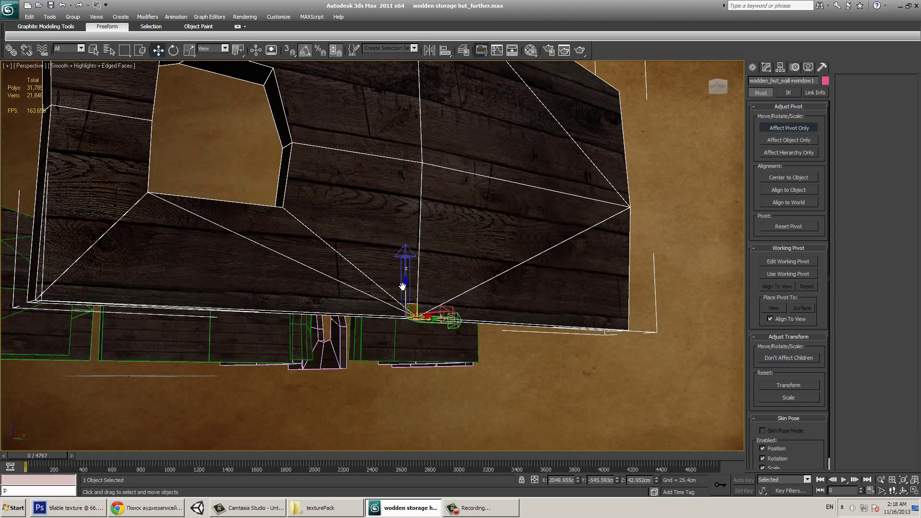
click(789, 127)
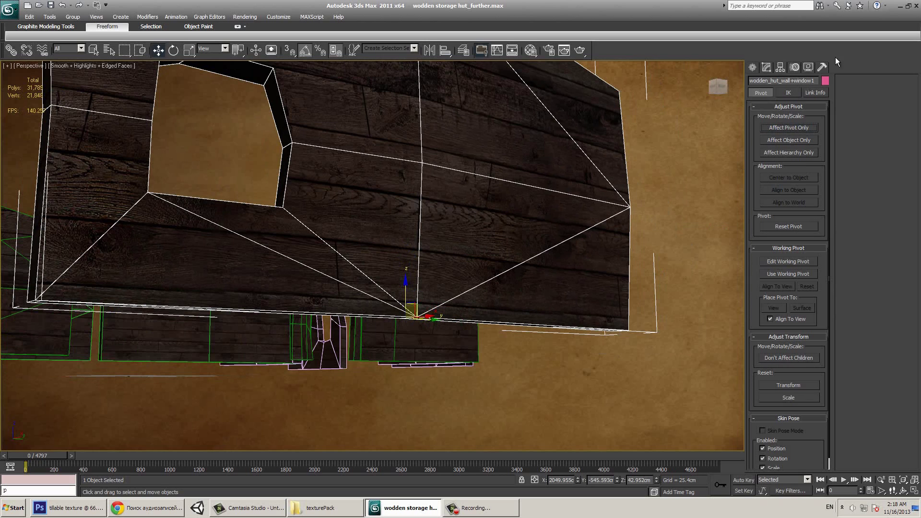
- Export only the selected window wall to the export folder as an Autodesk FBX file named test
click(822, 69)
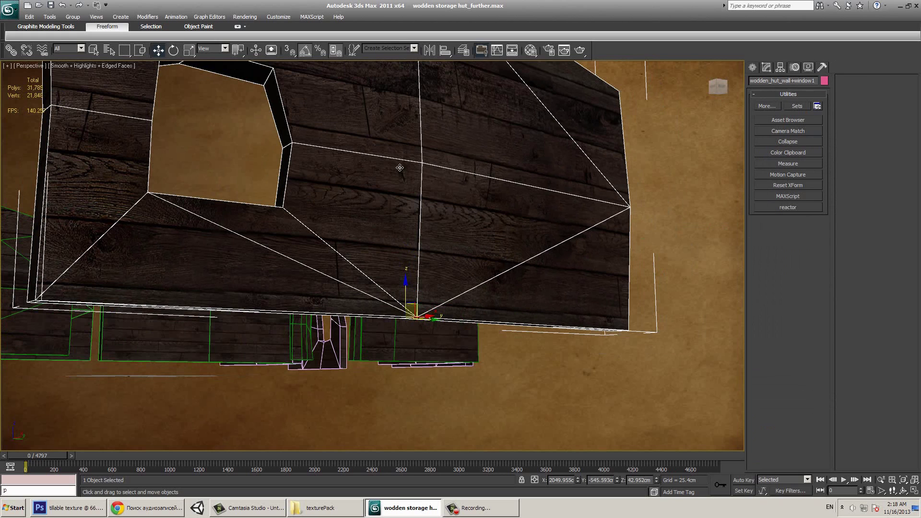
click(9, 9)
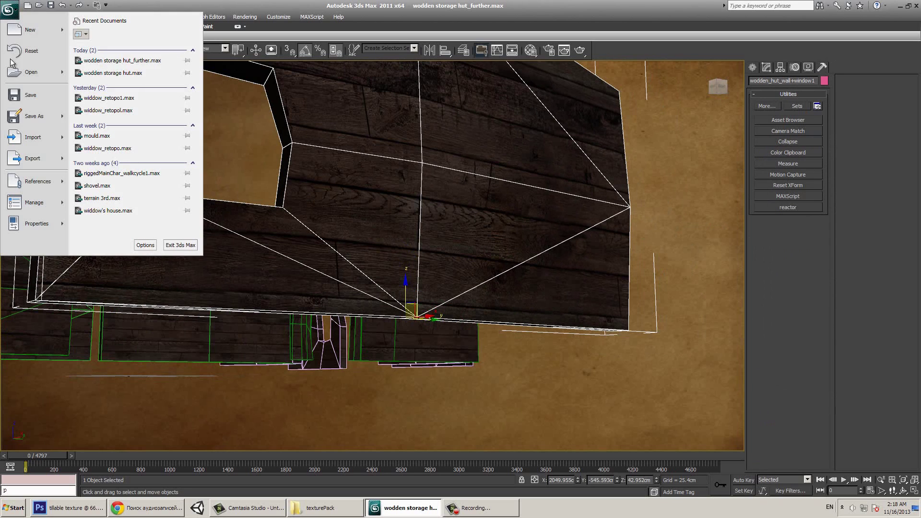
mouse_move(25, 166)
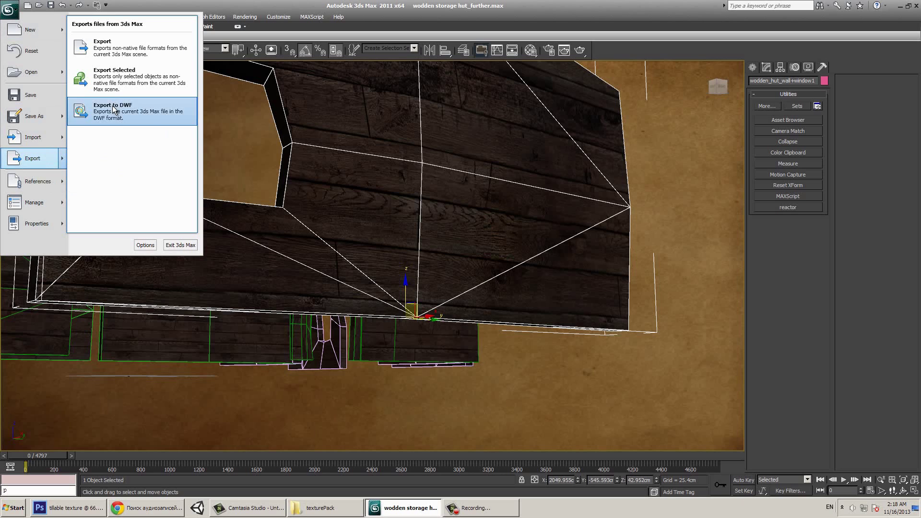
click(113, 90)
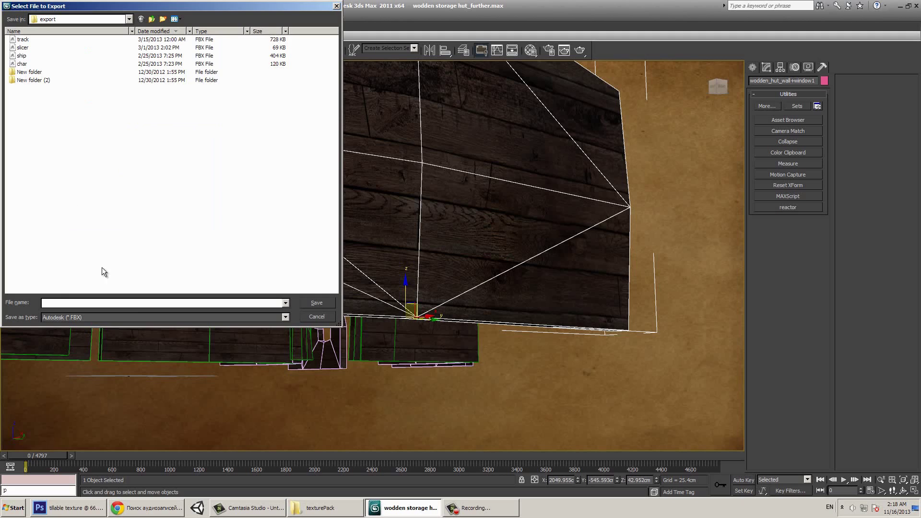
text(test)
click(72, 317)
click(73, 318)
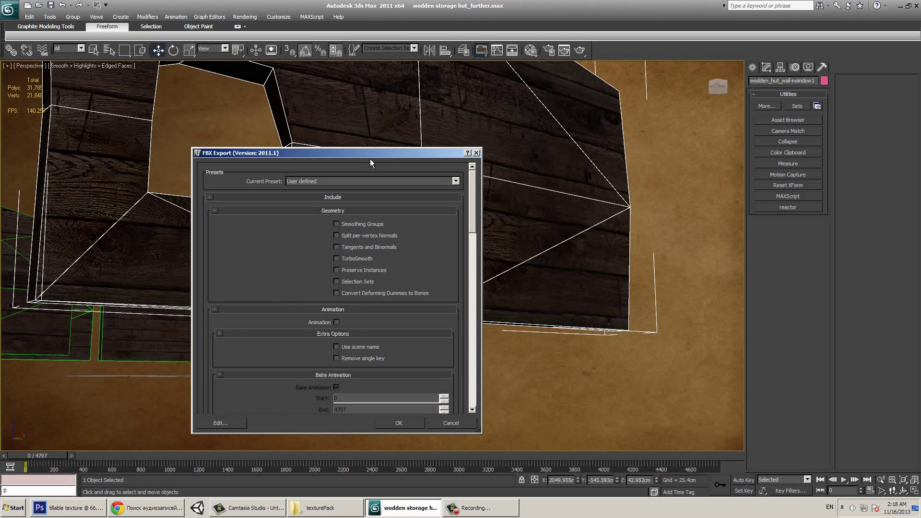
- Review the FBX export options, keeping scene units converted to Centimeters and a Z-up axis, and complete the export
drag(351, 153, 304, 116)
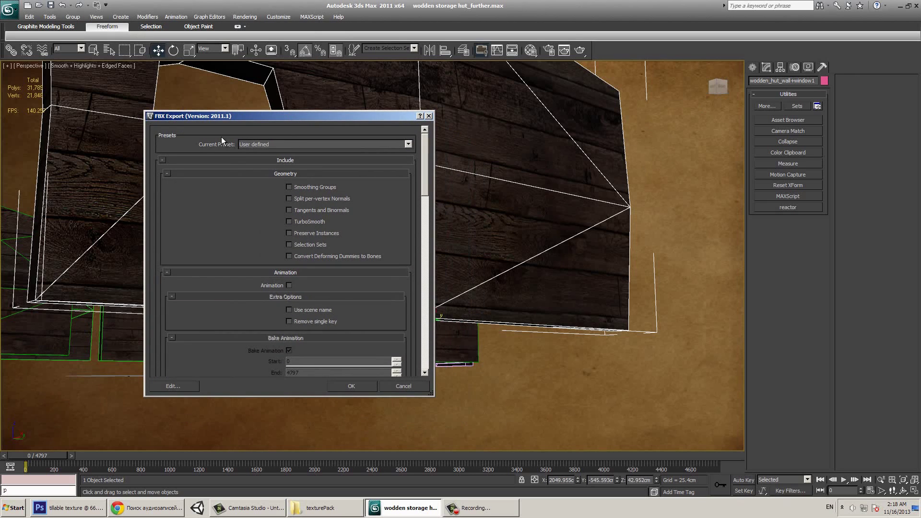
scroll(427, 180, down, 2)
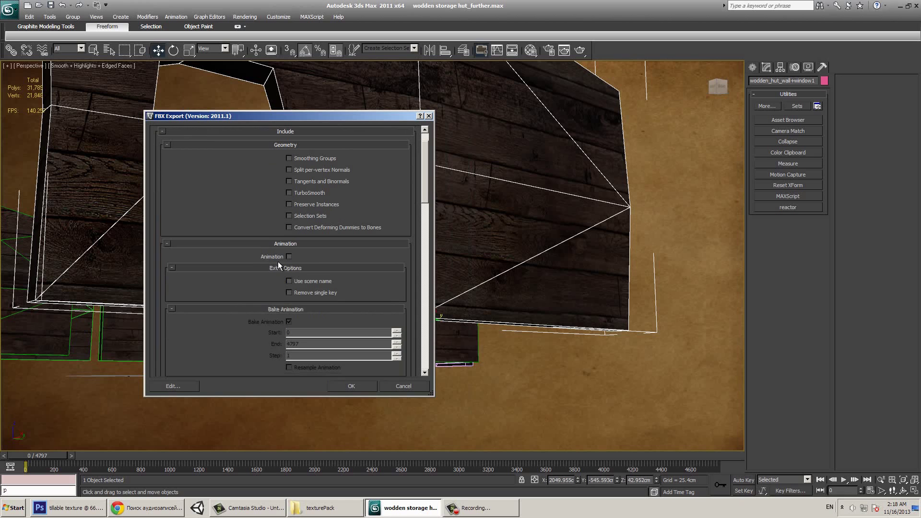
drag(425, 197, 424, 297)
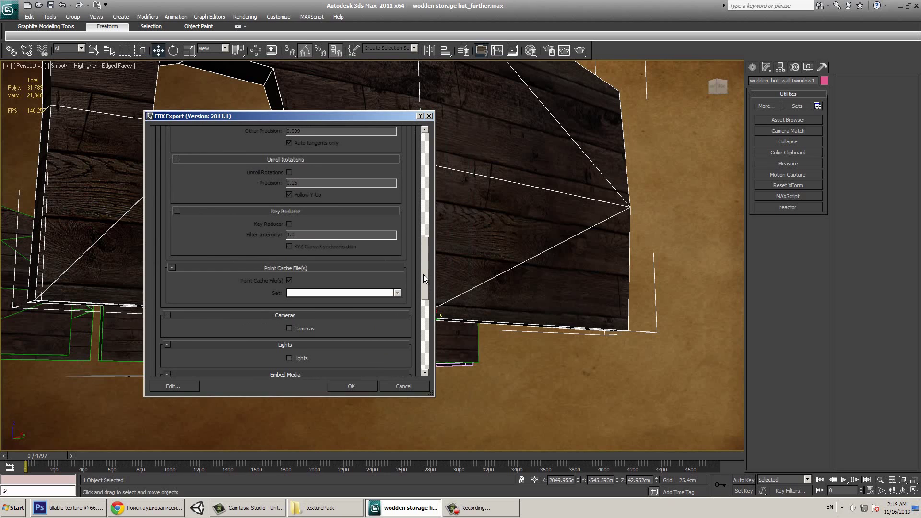
drag(423, 274, 423, 311)
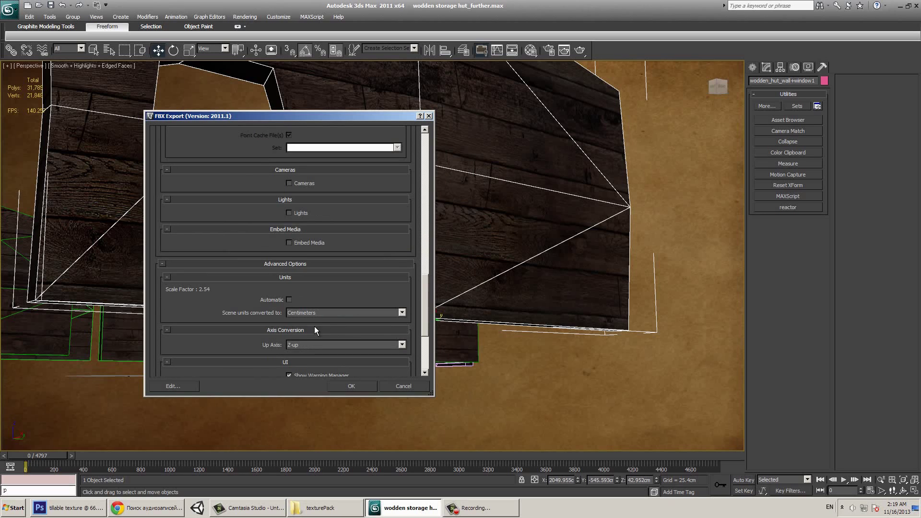
click(358, 385)
key(Return)
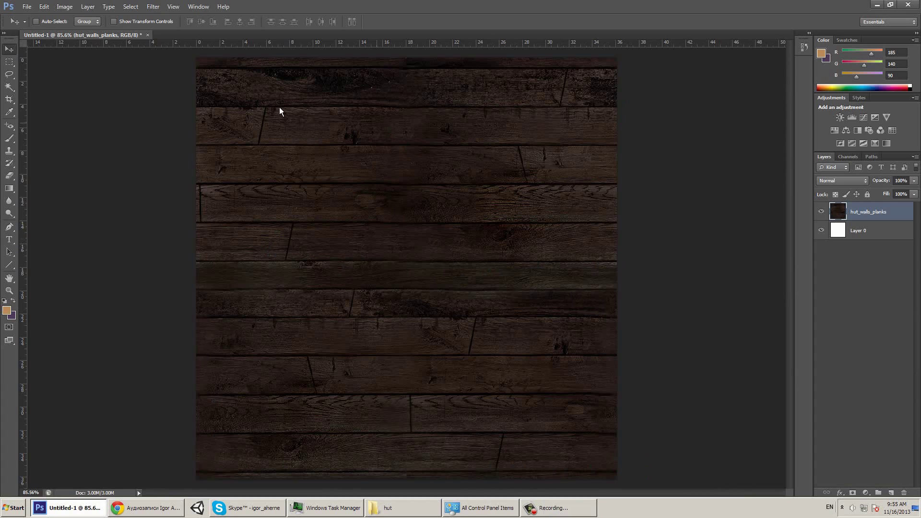
click(153, 7)
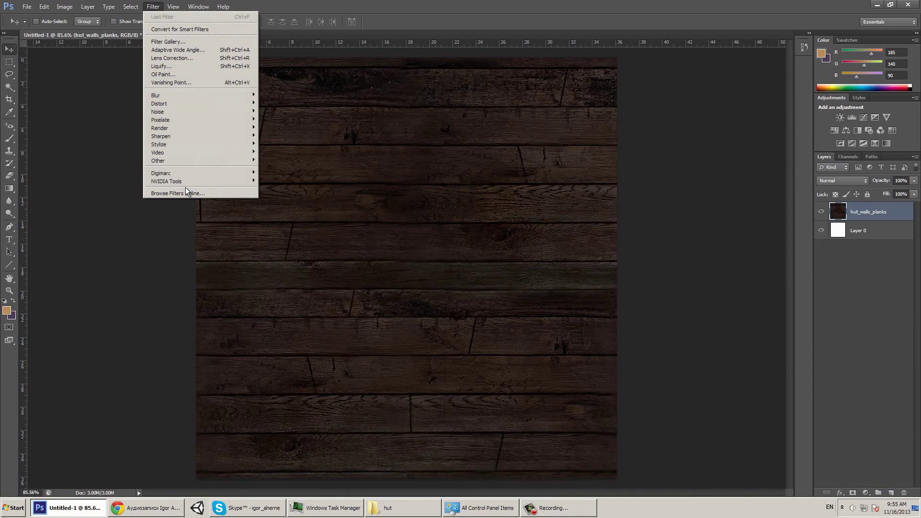
mouse_move(185, 183)
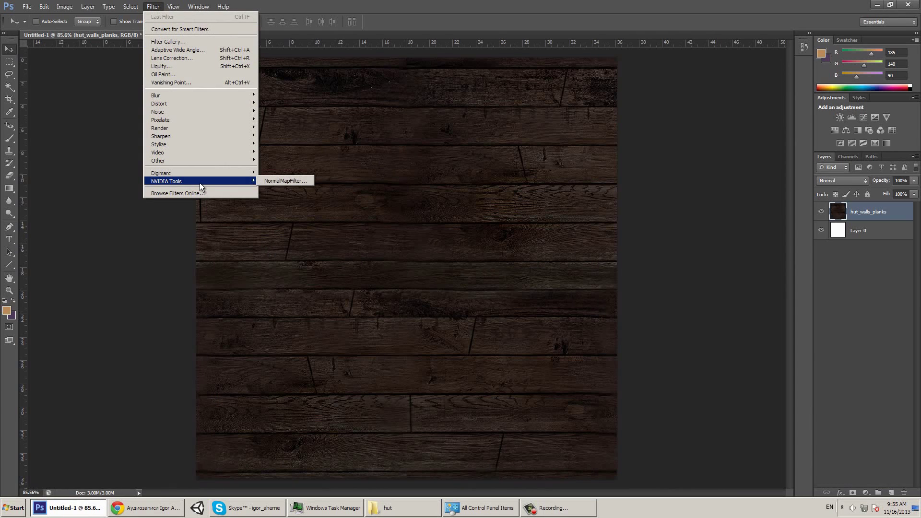
click(402, 7)
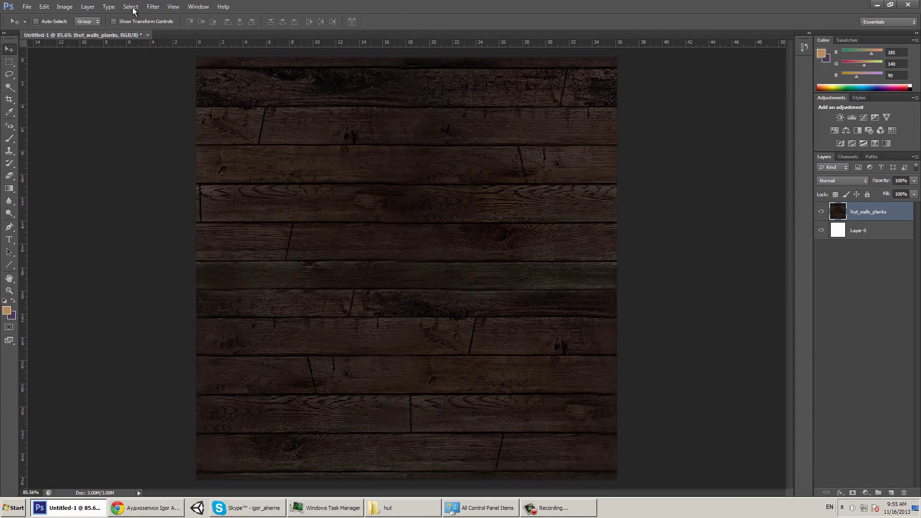
click(153, 7)
mouse_move(184, 183)
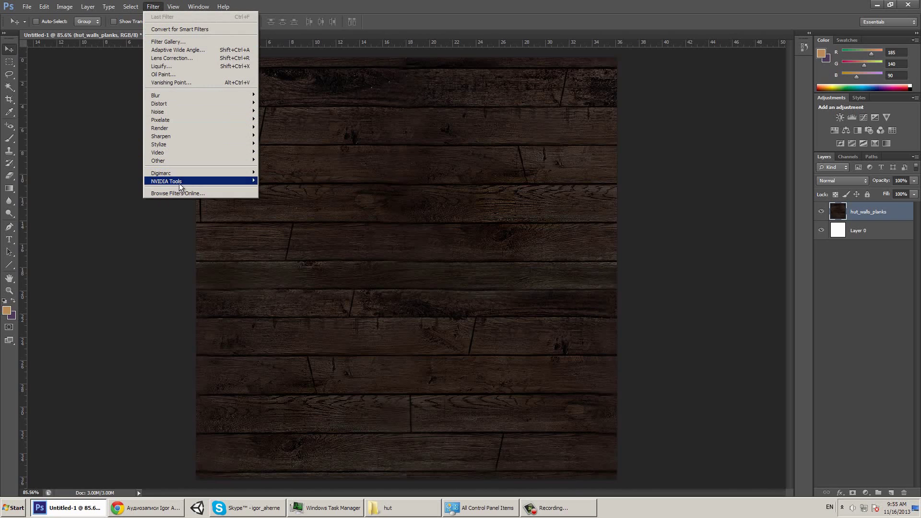
click(154, 311)
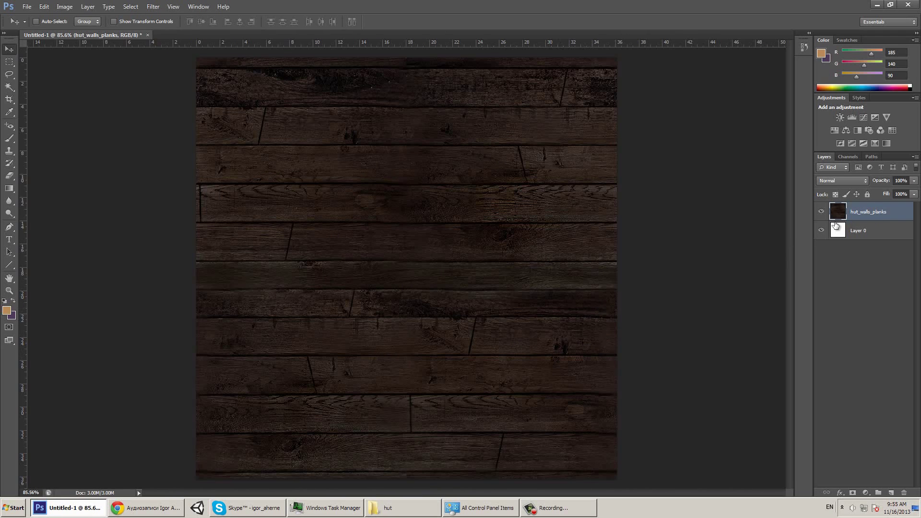
- Desaturate the hut_walls_planks layer and rotate the canvas view to about -52°
key(ctrl+shift+u)
key(r)
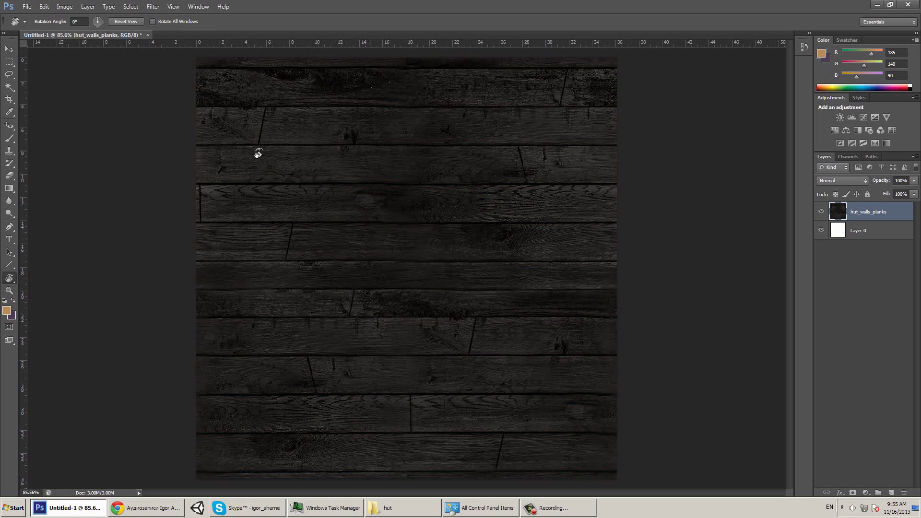
drag(195, 186, 192, 309)
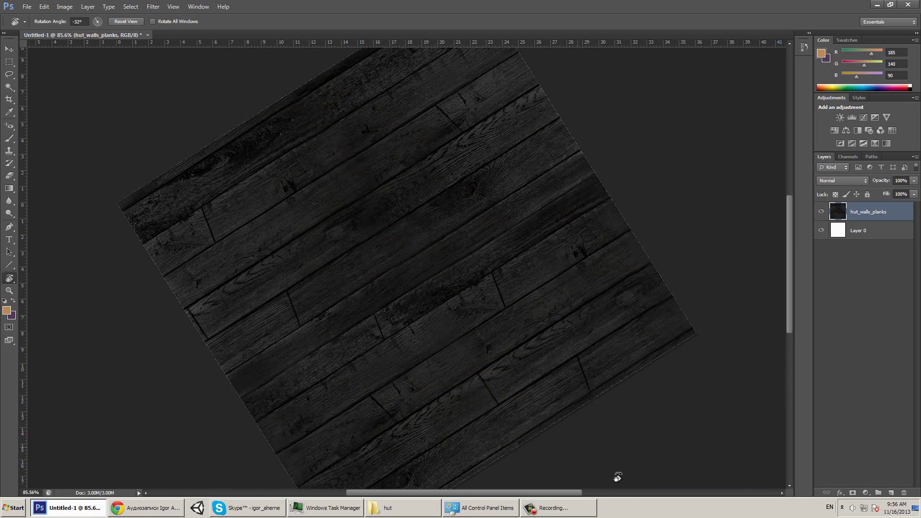
drag(677, 375, 739, 283)
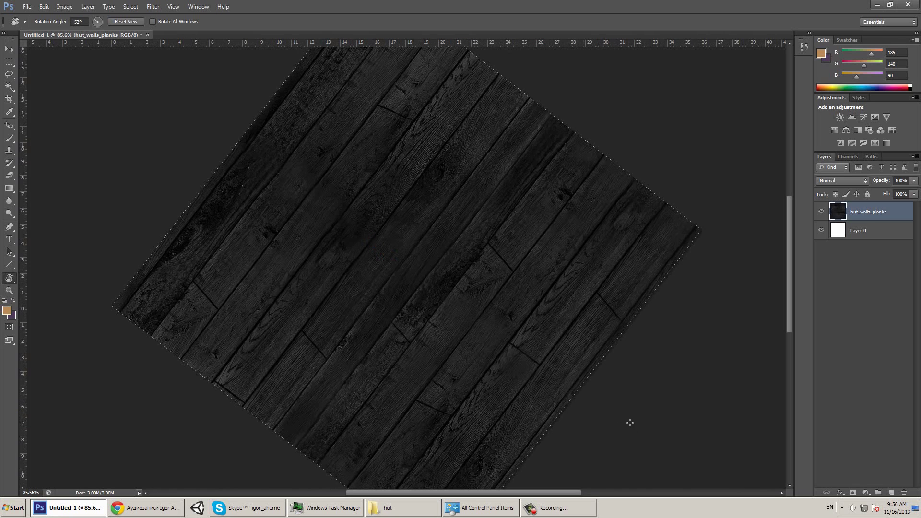
- Apply Levels to the desaturated plank layer with input black at 12 and input white at 30
key(ctrl+l)
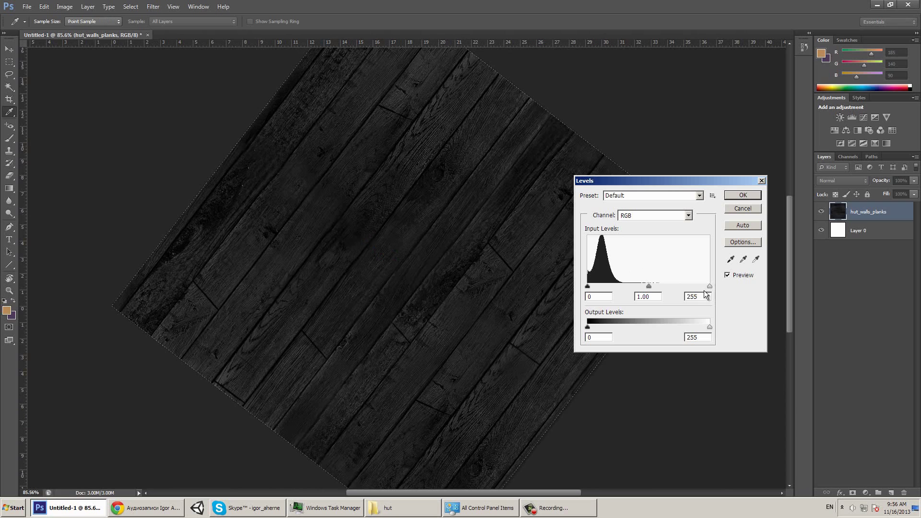
drag(708, 286, 625, 287)
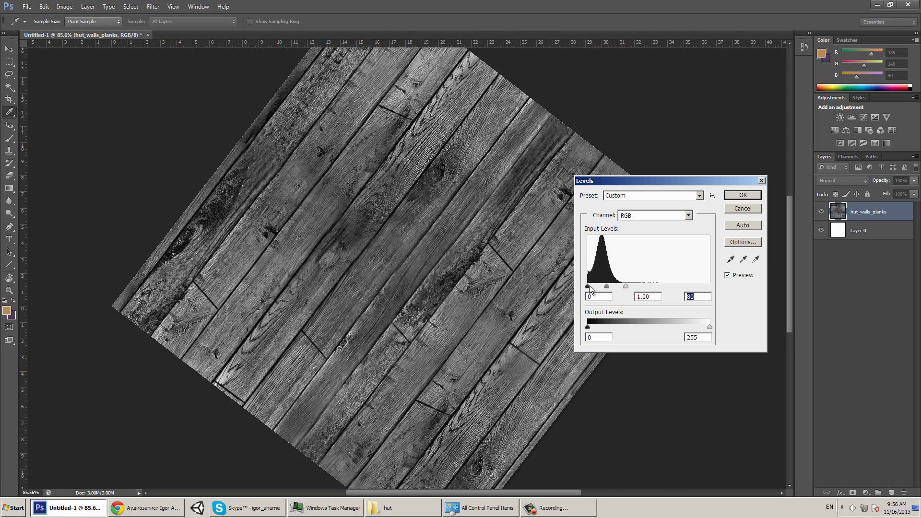
drag(589, 286, 601, 301)
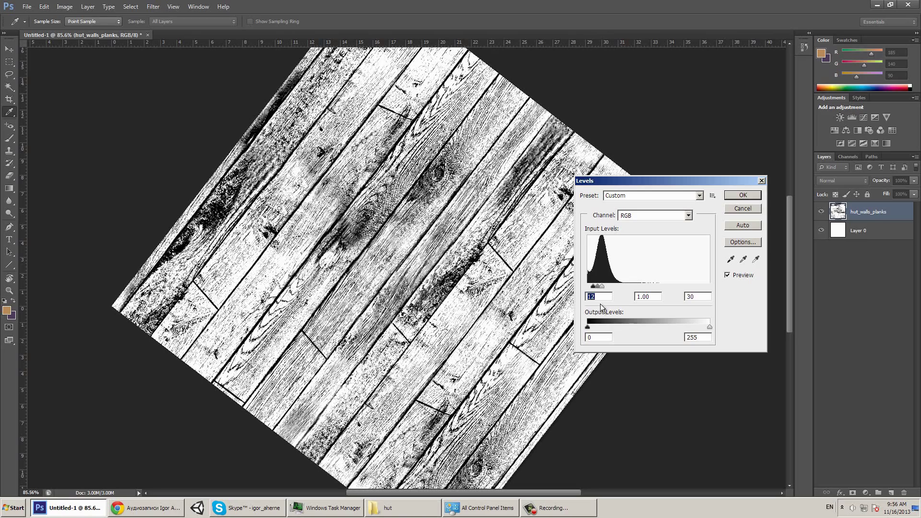
click(742, 195)
key(r)
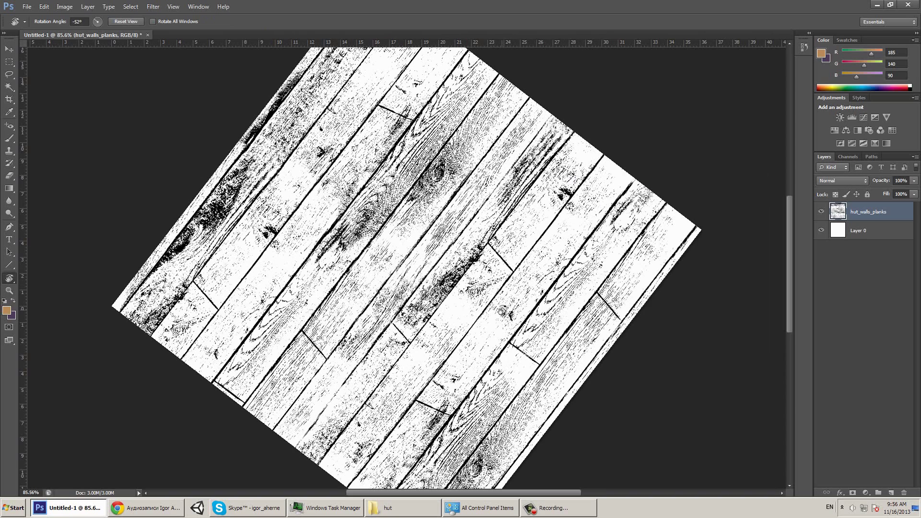
- Set the foreground color to near-white (255, 255, 254) for the Brush tool
key(b)
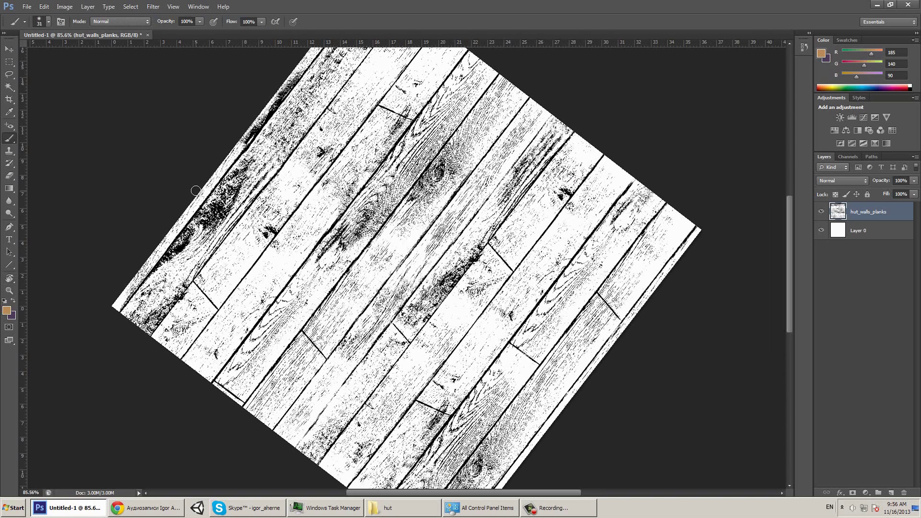
right_click(444, 313)
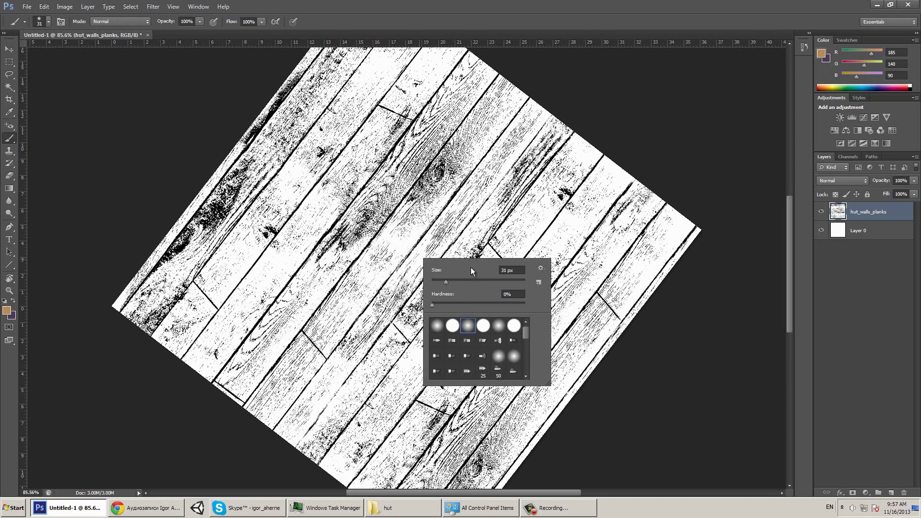
key(Escape)
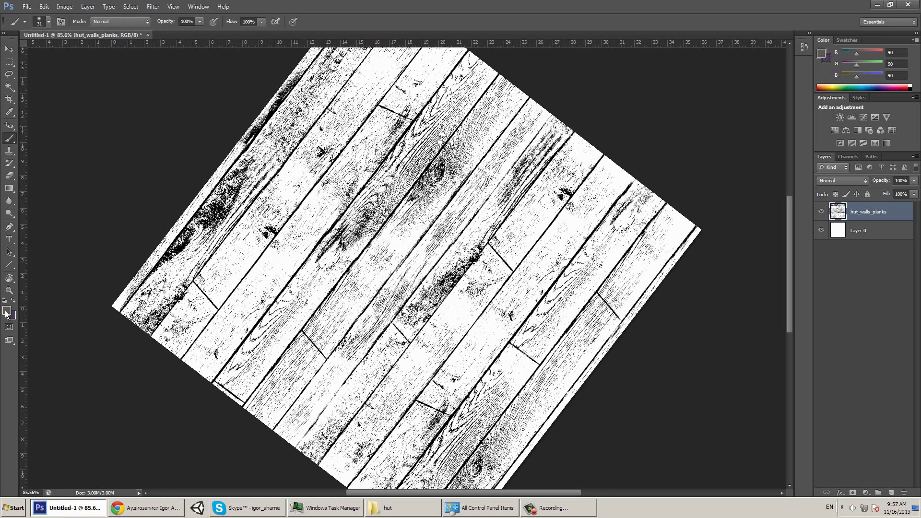
click(7, 309)
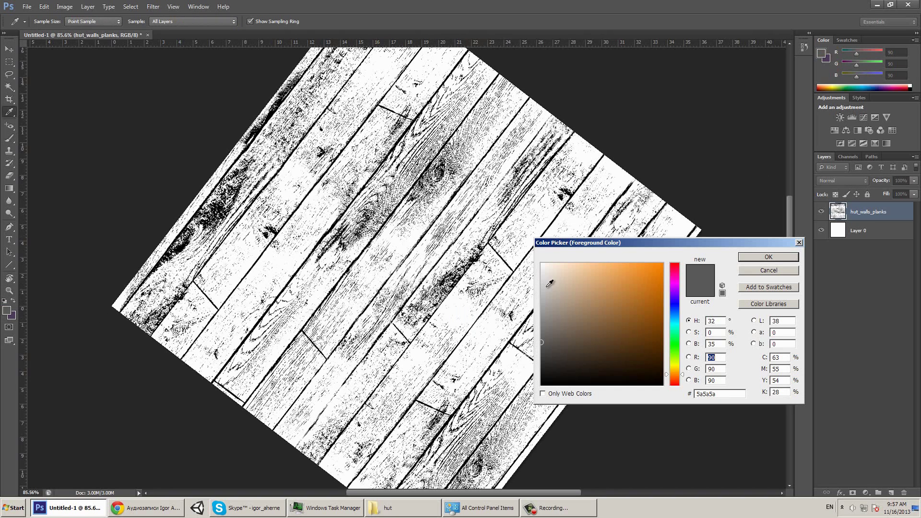
click(544, 245)
key(Return)
key(b)
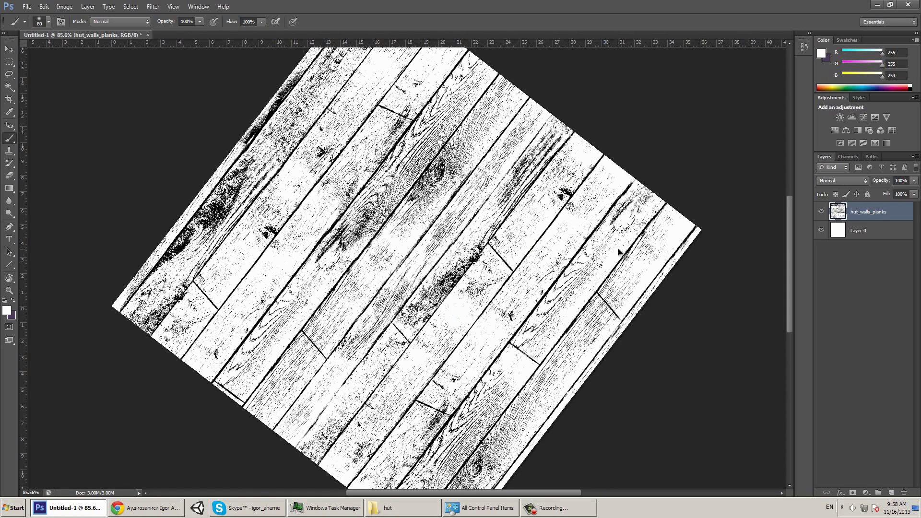
- Duplicate the hut_walls_planks layer, naming the copy reserve and the original main
key(ctrl+j)
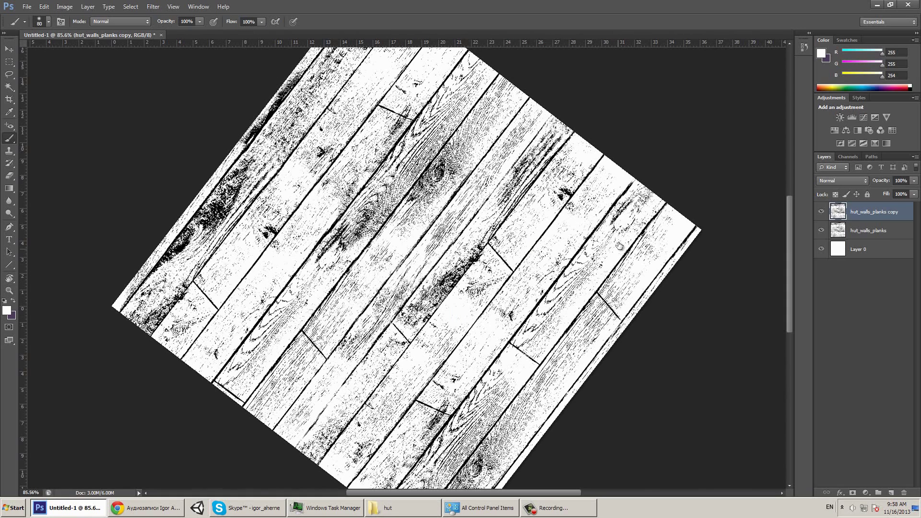
double_click(862, 210)
text(reserve)
key(Return)
click(861, 232)
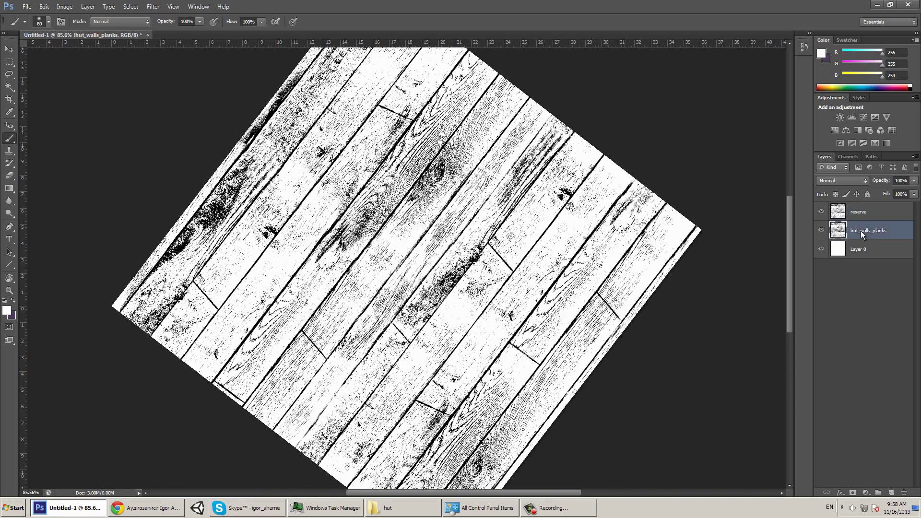
text(main)
key(Return)
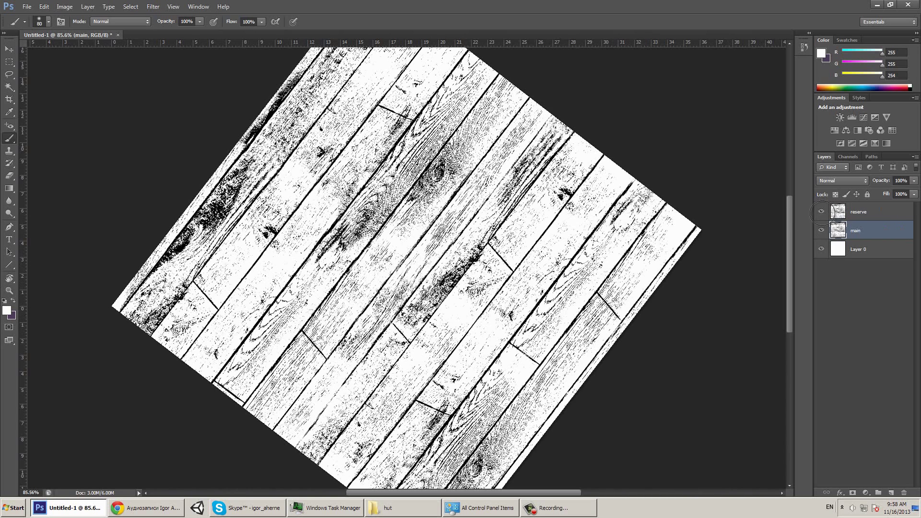
- Hide the reserve layer and paint white over the wood grain of several planks on the main layer
click(821, 211)
mouse_move(487, 264)
mouse_down()
mouse_move(357, 439)
mouse_move(381, 405)
mouse_up()
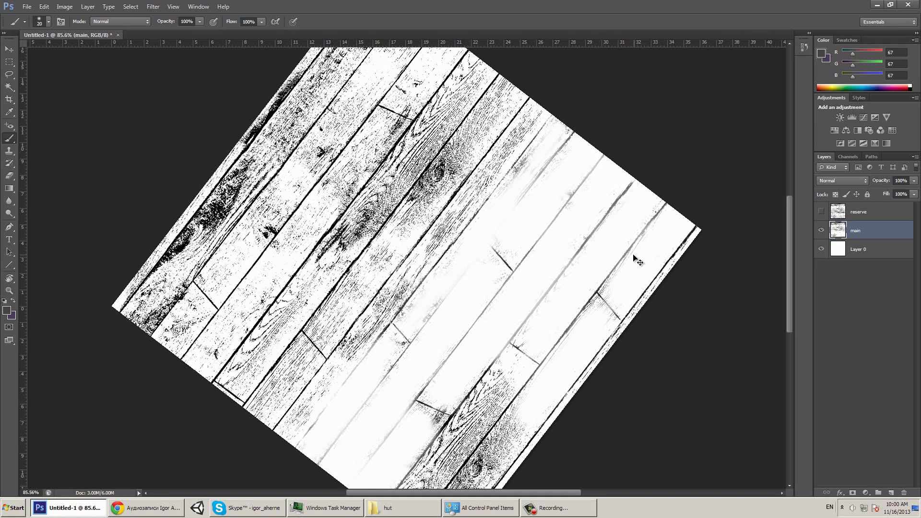
- Create a new layer named outline above the main layer
key(ctrl+shift+n)
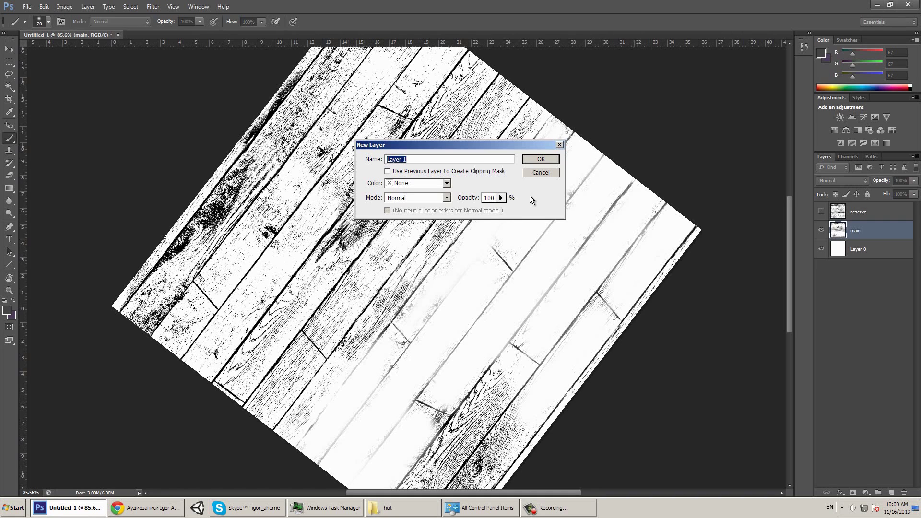
text(outline)
key(Return)
- Paint a dark gray stroke along one full plank seam on the outline layer with a soft 20 px brush
right_click(358, 398)
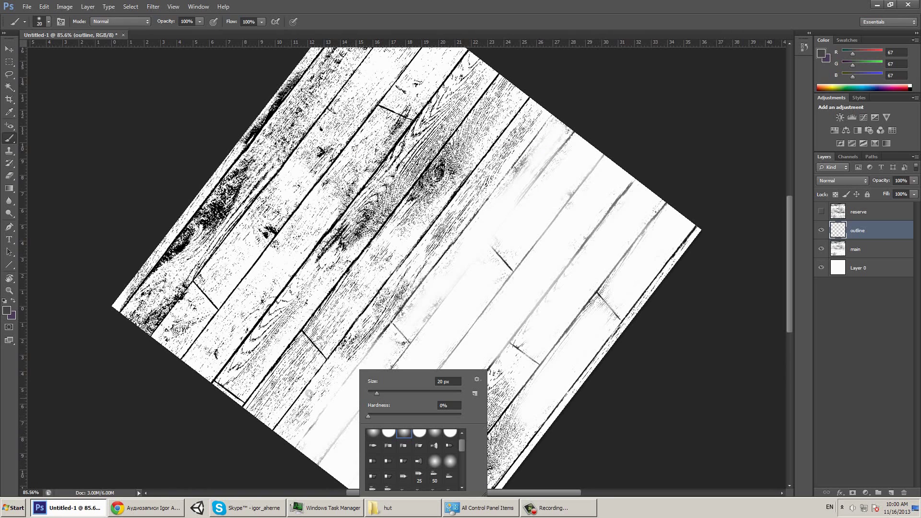
click(183, 413)
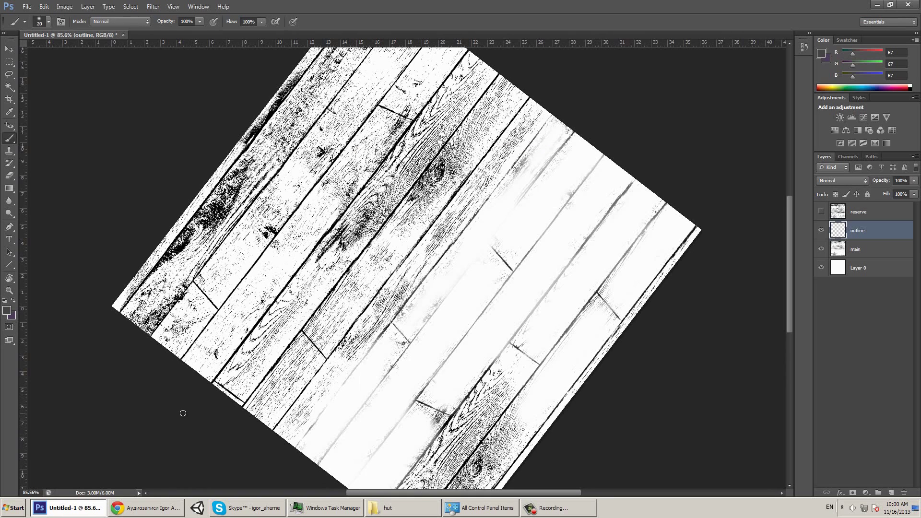
drag(345, 487, 603, 153)
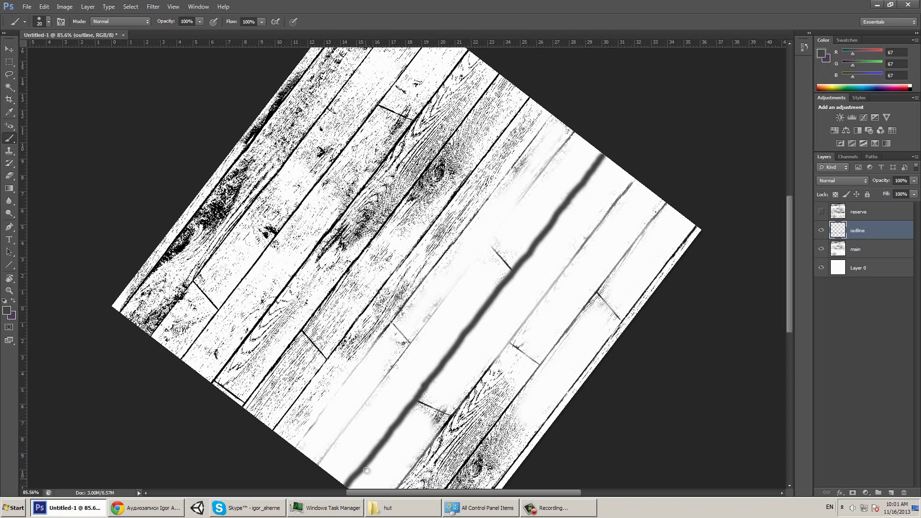
key(ctrl+z)
key(ctrl+z)
click(820, 231)
click(820, 230)
- Lasso the painted seam stroke, copy it to a new layer, and place duplicates along the four other whitened plank seams
key(l)
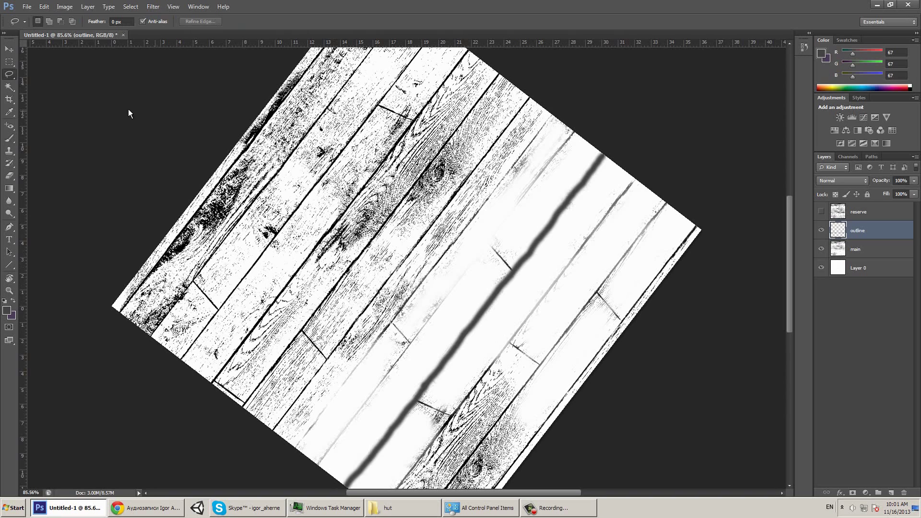
mouse_move(593, 146)
mouse_down()
mouse_move(335, 424)
mouse_move(340, 504)
mouse_move(616, 148)
mouse_up()
key(ctrl+j)
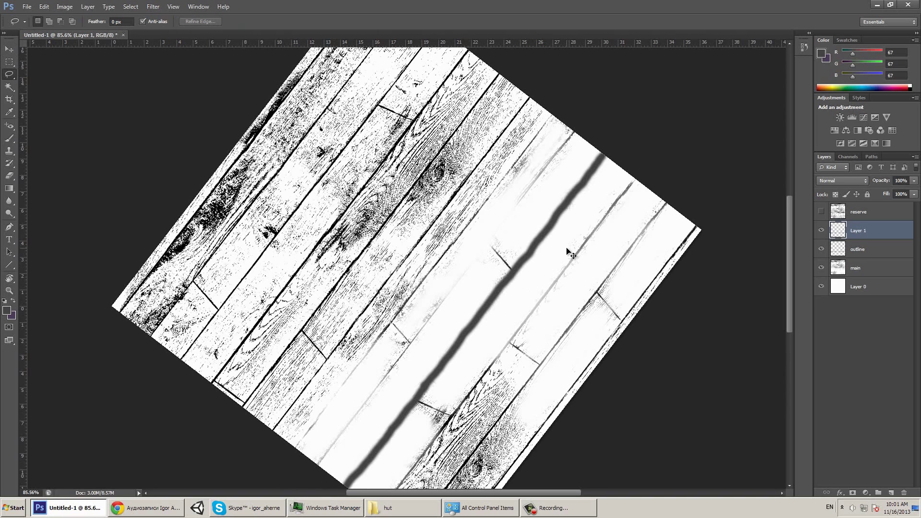
key(v)
shift+drag(505, 290, 438, 312)
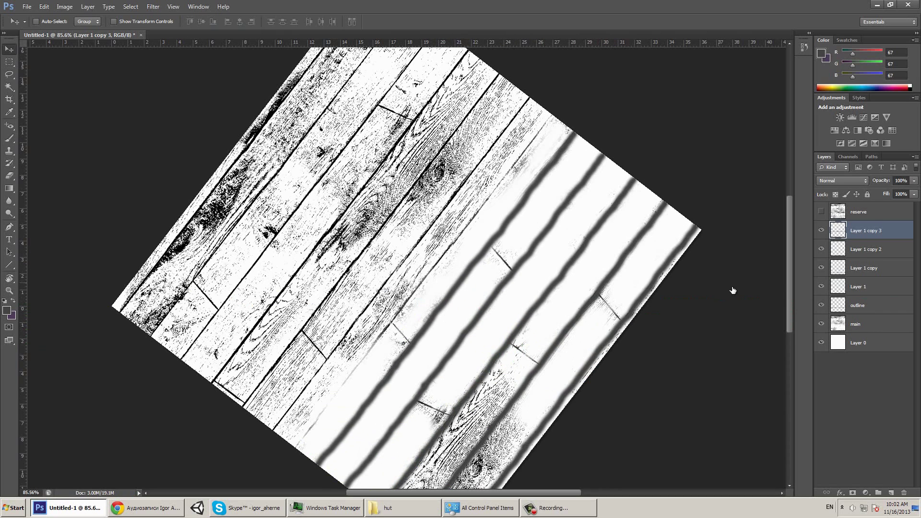
- Merge all the duplicated seam stroke layers down into the outline layer
key(ctrl+e)
key(ctrl+e)
key(ctrl+e)
key(ctrl+e)
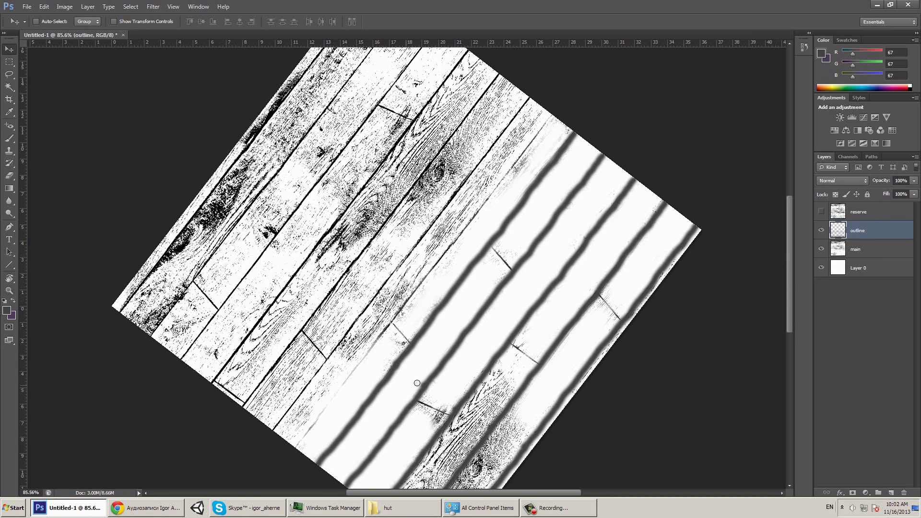
- Paint short dark gray strokes over the end joints between the whitened planks on the outline layer
key(b)
mouse_move(427, 405)
mouse_down()
mouse_move(419, 402)
mouse_move(449, 415)
mouse_up()
drag(392, 323, 409, 341)
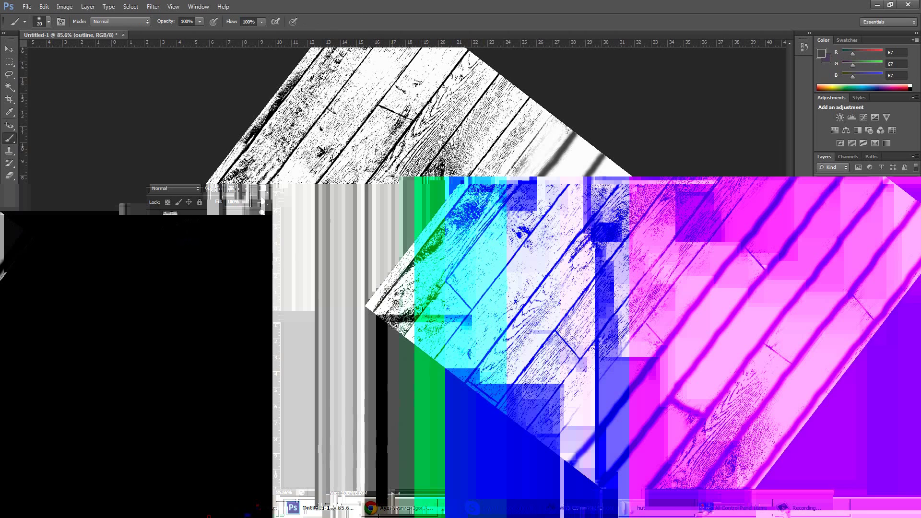
drag(492, 248, 512, 270)
drag(512, 345, 538, 364)
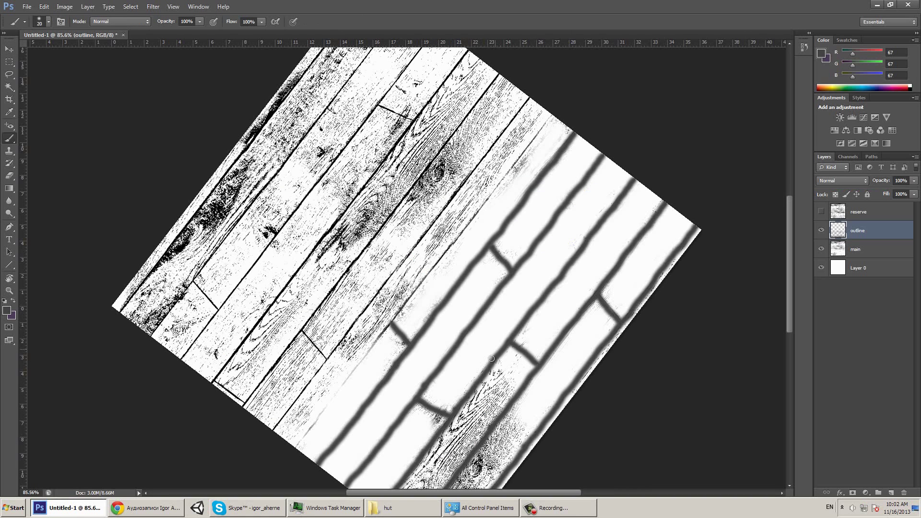
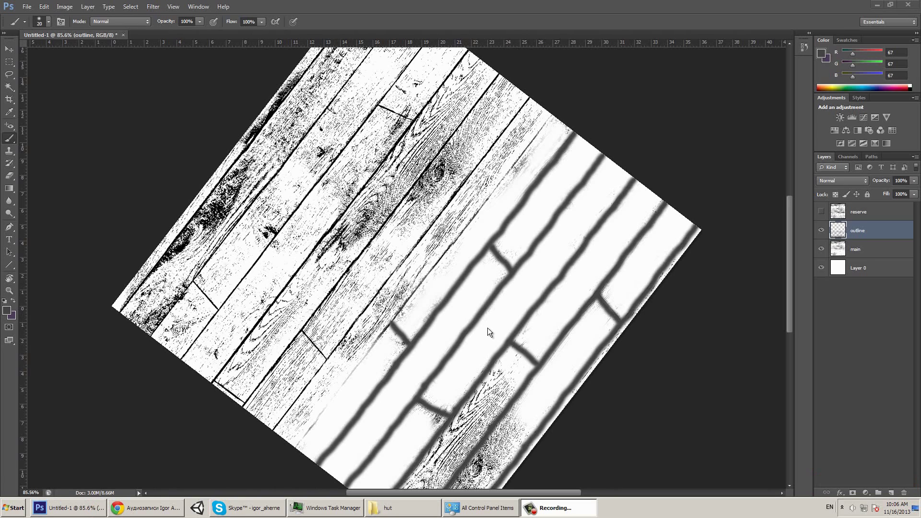
- Set the outline layer's opacity to 67% and merge it down into the main layer
click(821, 212)
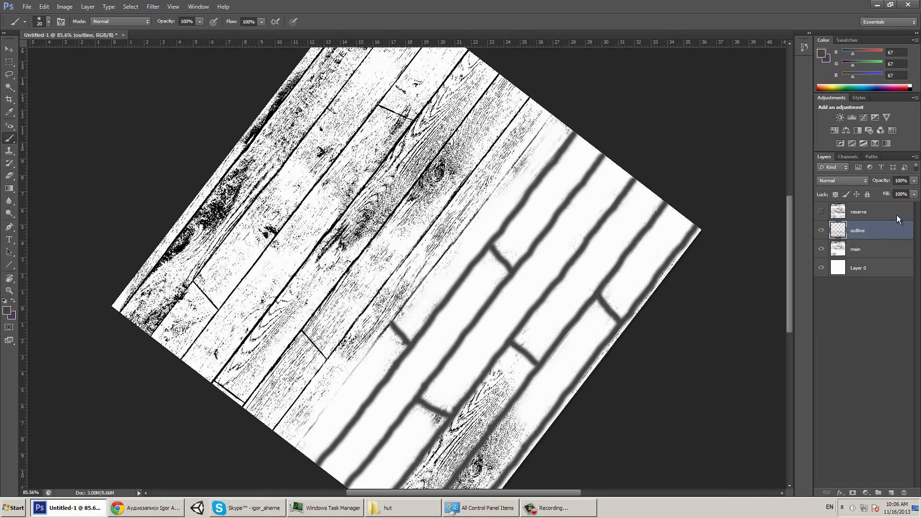
click(913, 181)
click(898, 191)
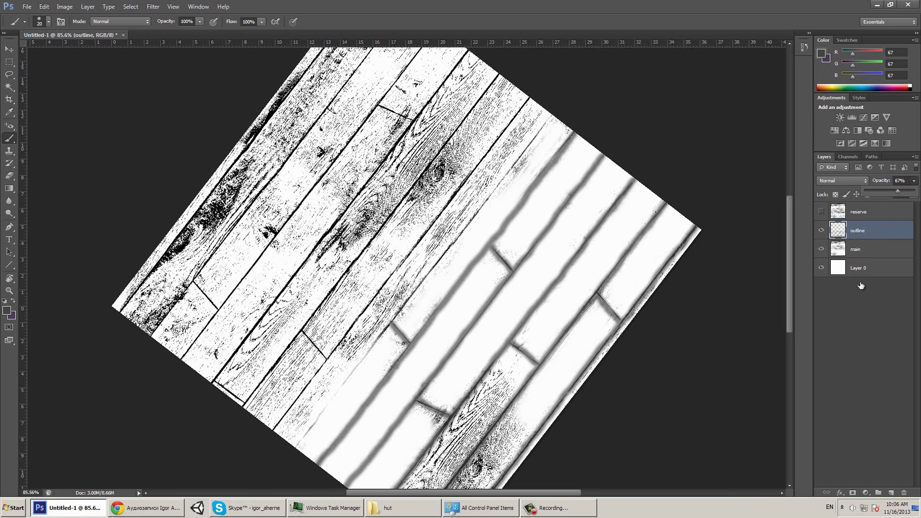
key(ctrl+e)
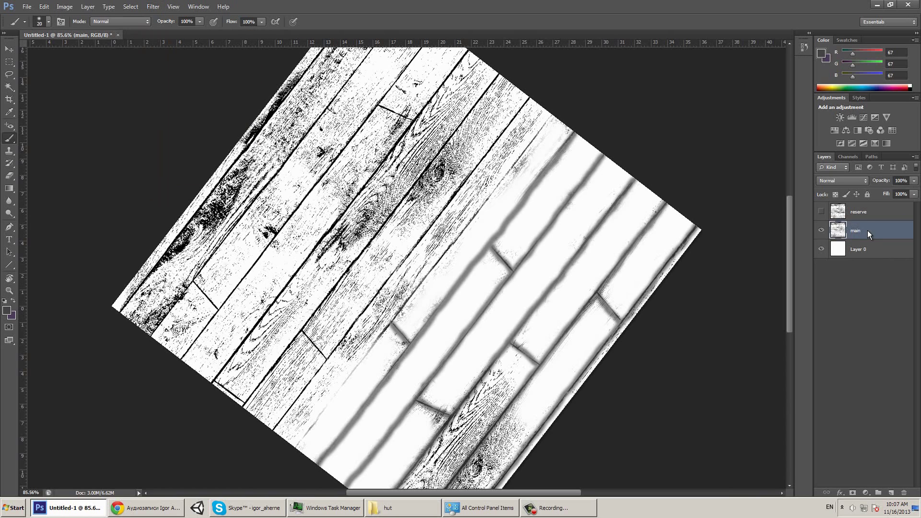
- Convert the main layer to a normal map with the NVIDIA NormalMapFilter, using 4 sample, Invert Y and Average RGB
click(153, 7)
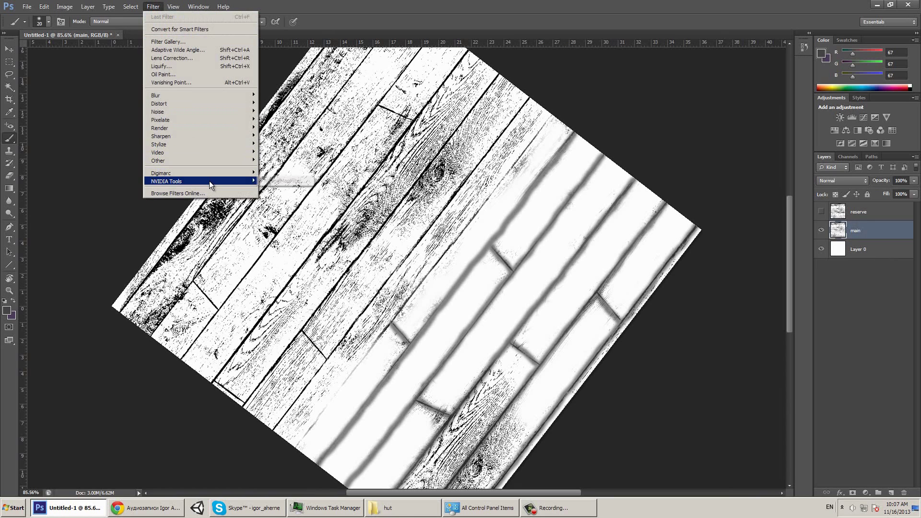
mouse_move(209, 181)
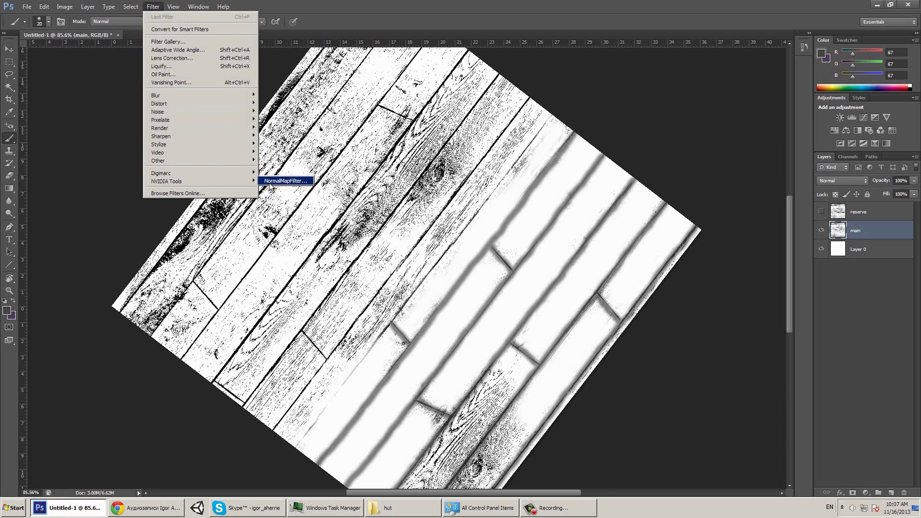
click(270, 182)
drag(481, 120, 544, 127)
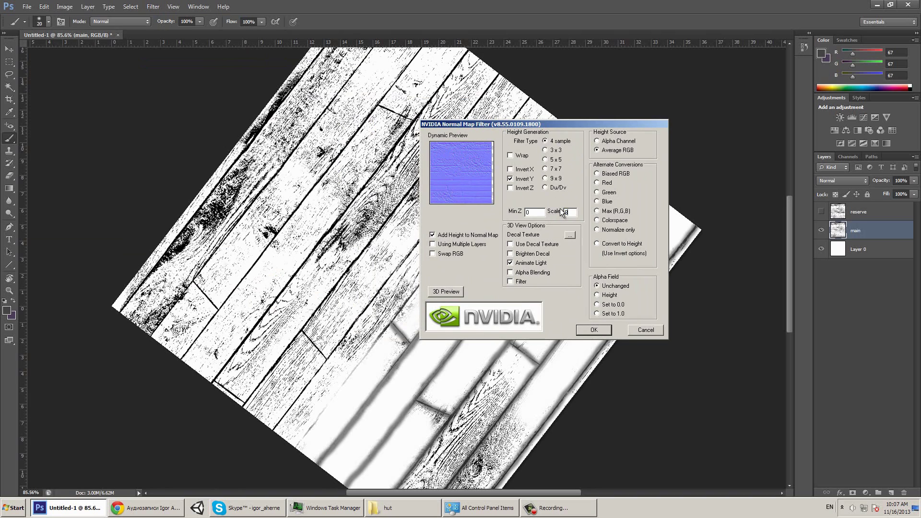
click(510, 263)
click(590, 330)
key(p)
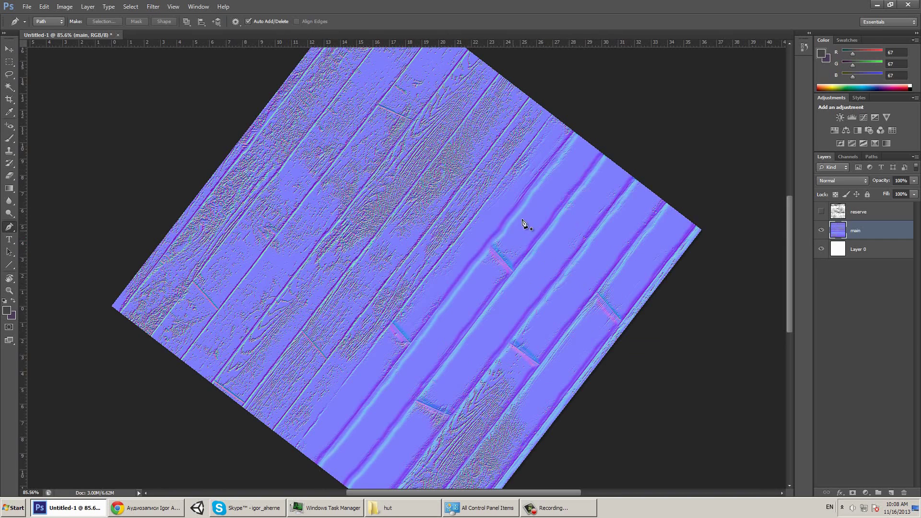
- Show the reserve layer and convert it to a normal map with the same NVIDIA NormalMapFilter settings
click(847, 215)
click(821, 211)
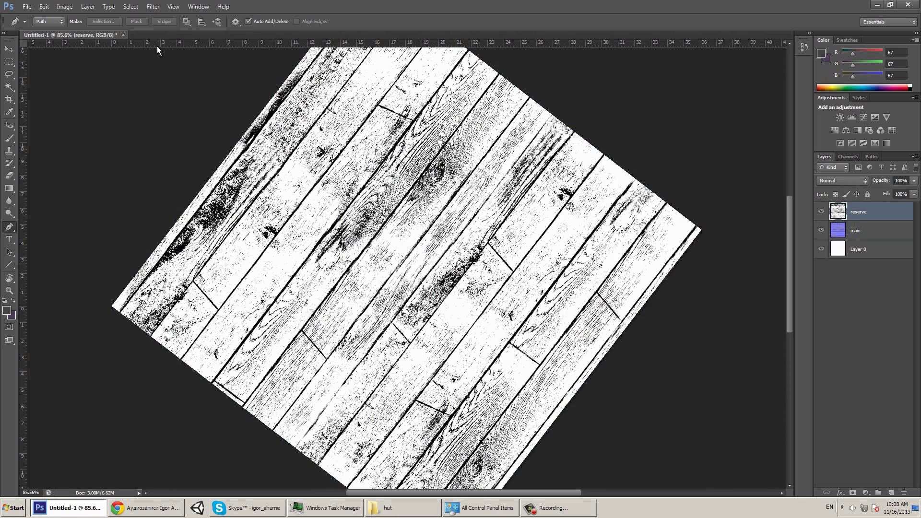
click(156, 10)
mouse_move(189, 182)
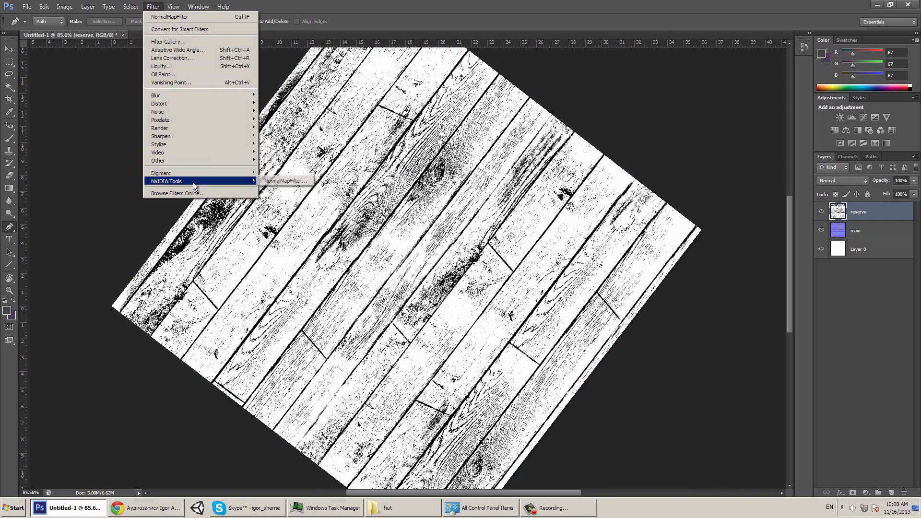
click(273, 181)
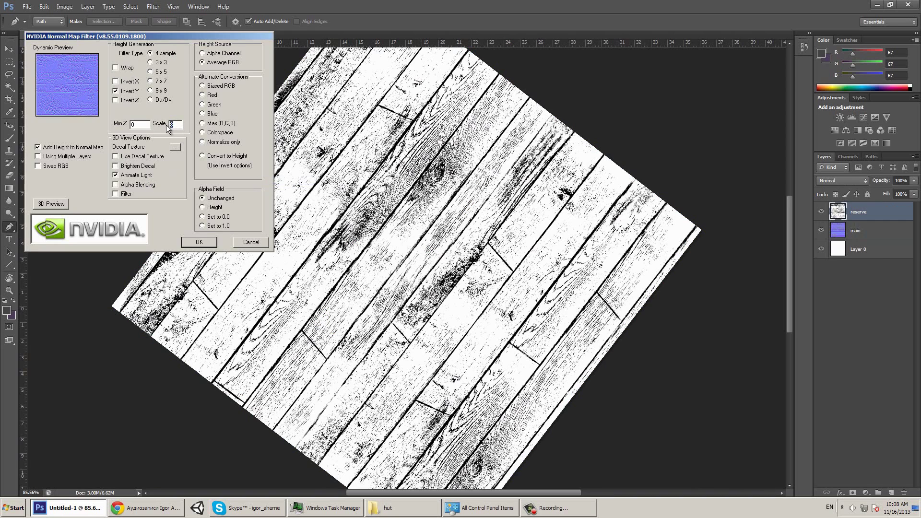
key(Return)
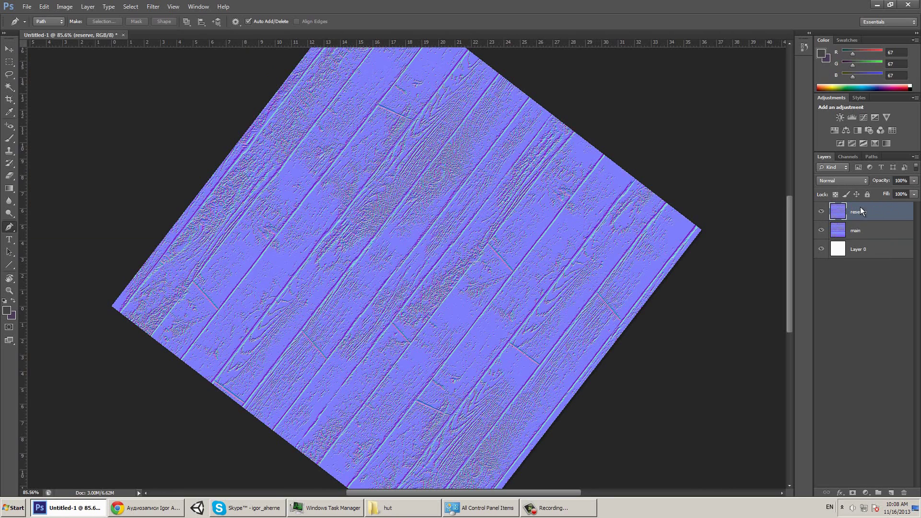
- Set the reserve layer's opacity to 54% and merge all the visible layers into one
click(914, 181)
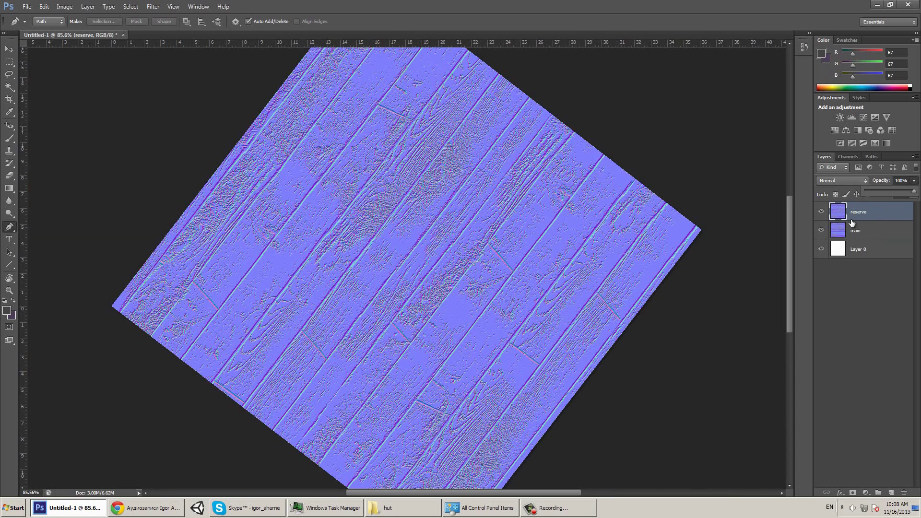
click(894, 191)
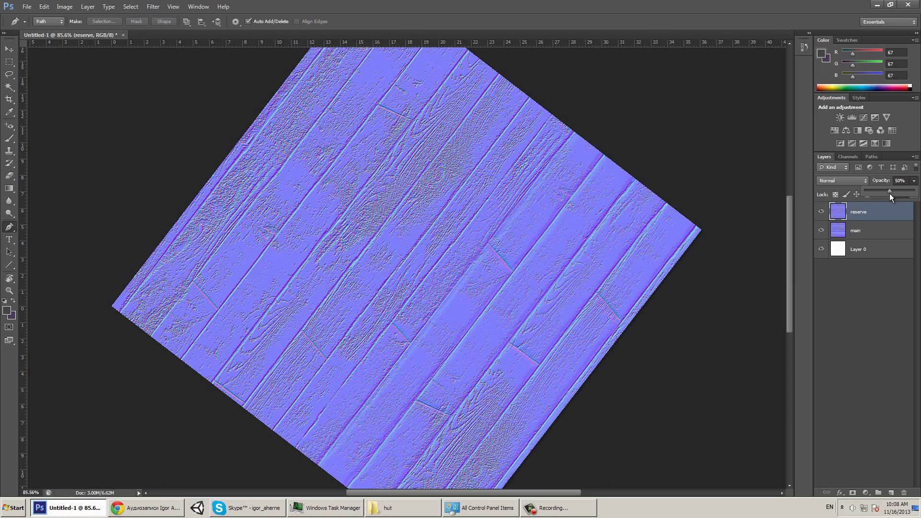
drag(889, 194, 886, 194)
click(153, 7)
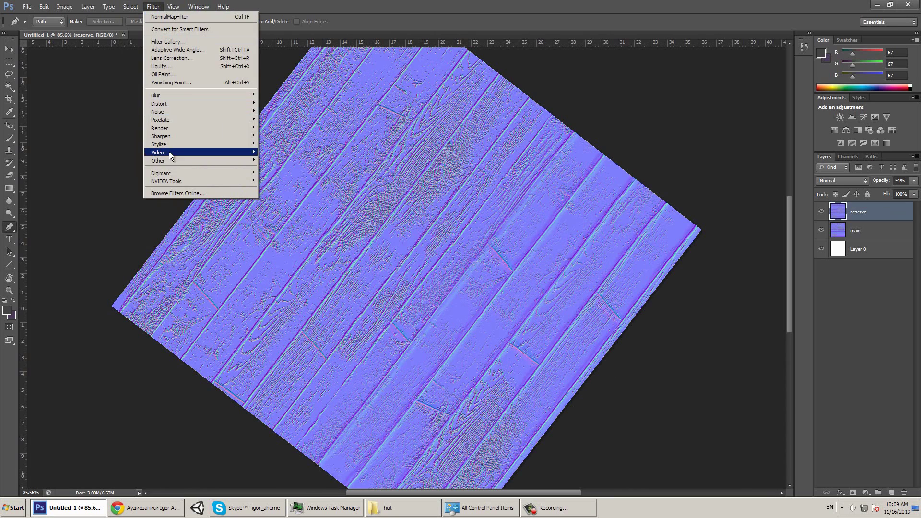
mouse_move(172, 160)
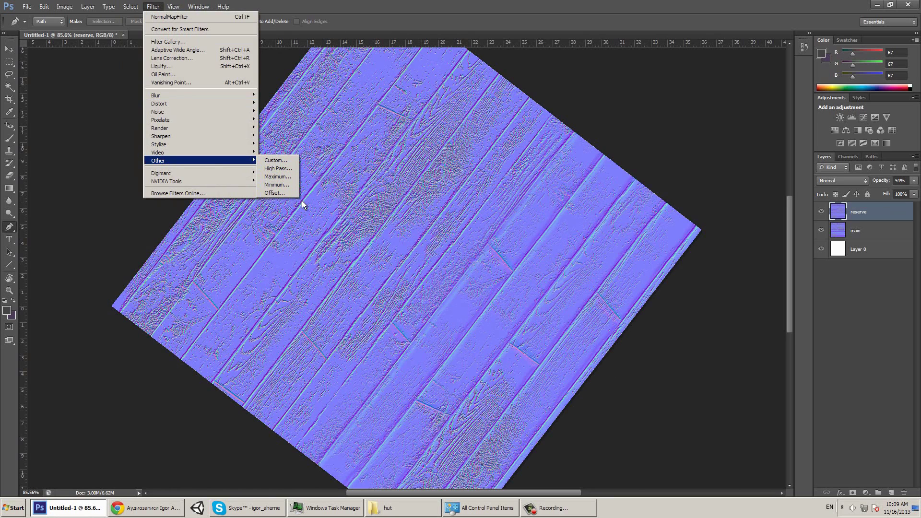
click(846, 215)
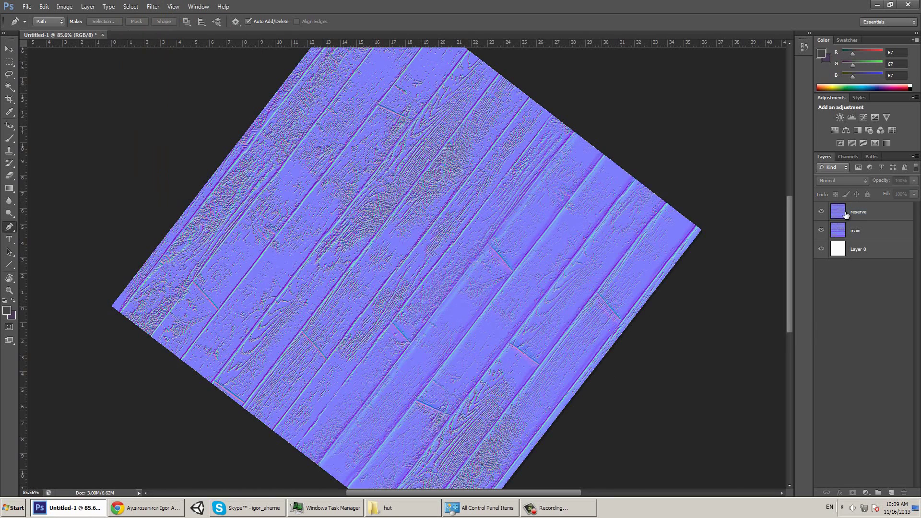
key(ctrl+shift+e)
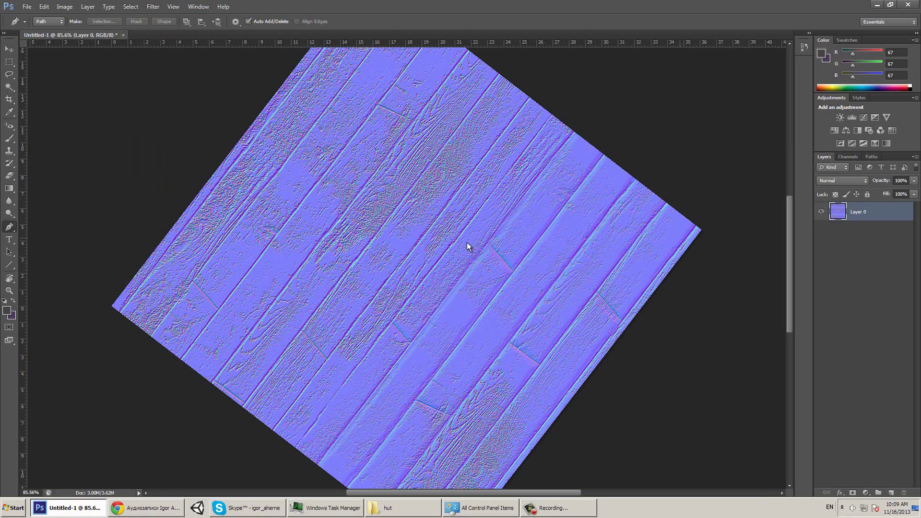
- Offset the merged normal map by +512 pixels horizontally and +512 pixels vertically with Wrap Around
click(10, 100)
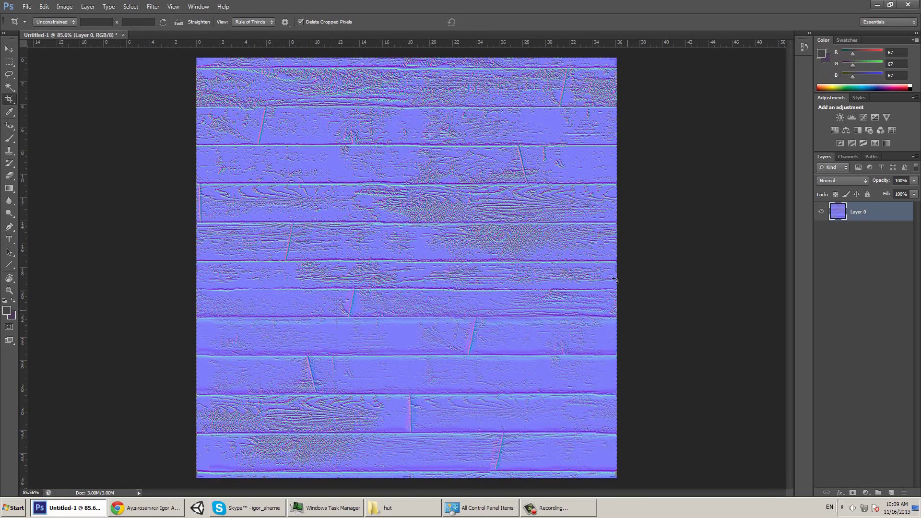
click(160, 5)
mouse_move(205, 161)
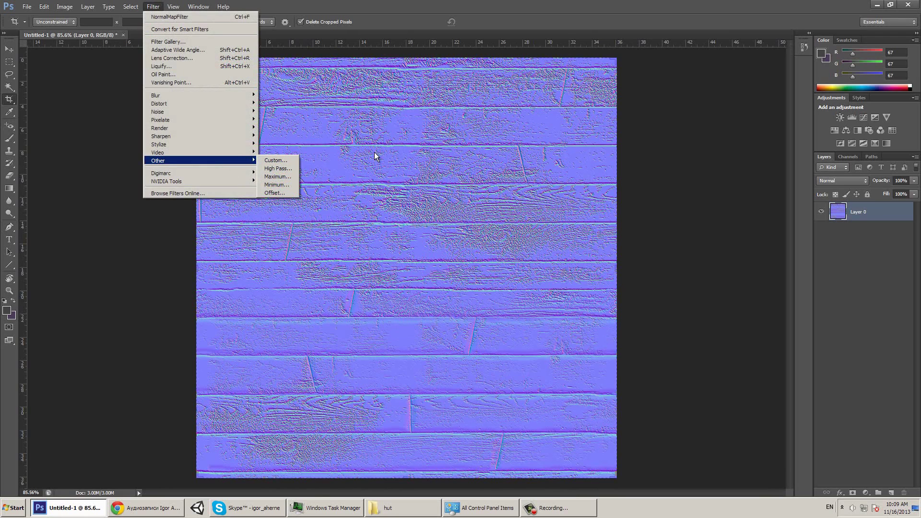
click(275, 193)
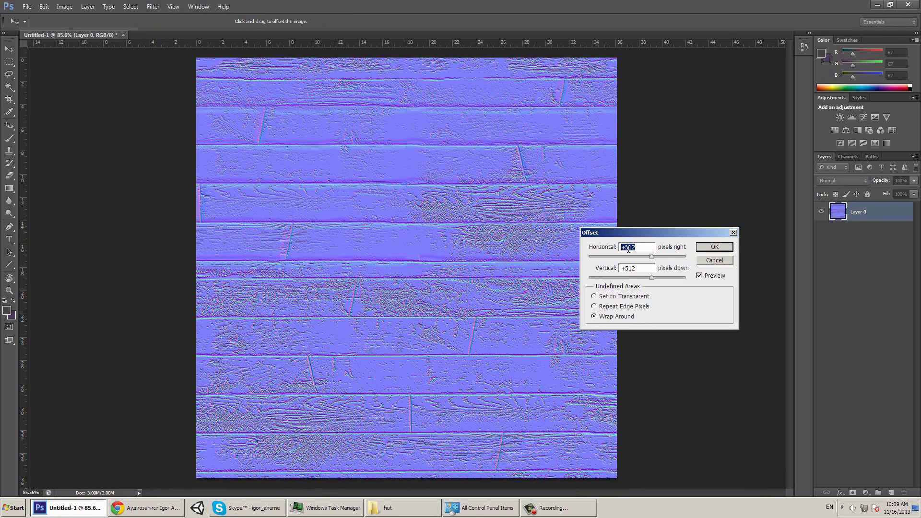
key(Return)
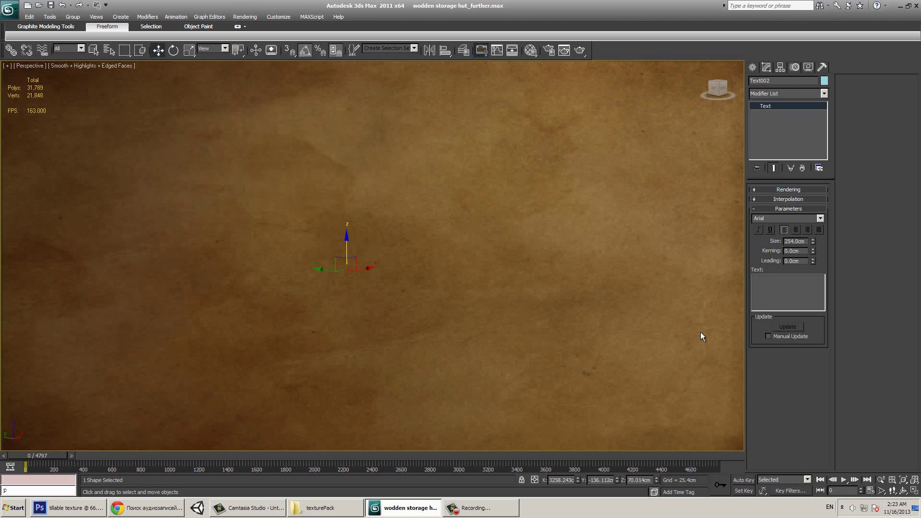
- In 3ds Max, set the text shape's content to the author's full name with "thank you!" on a second line
text(Igor)
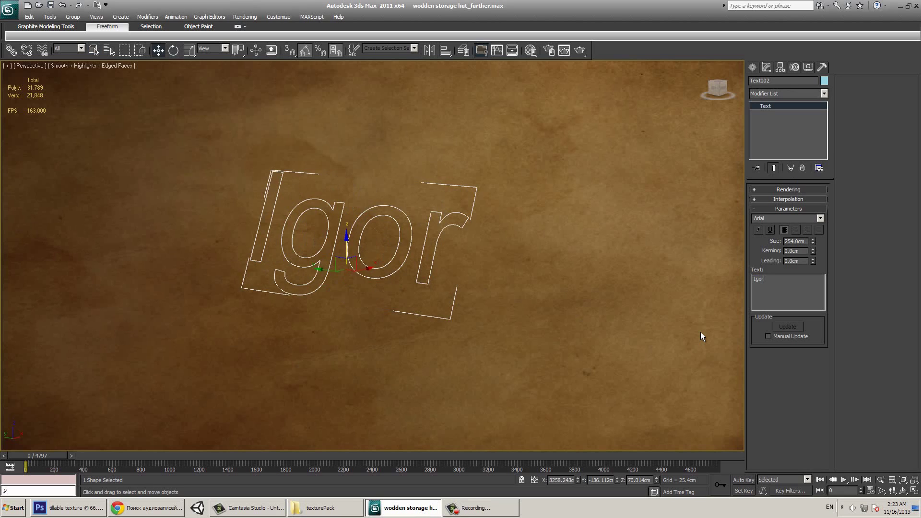
text( Aherne)
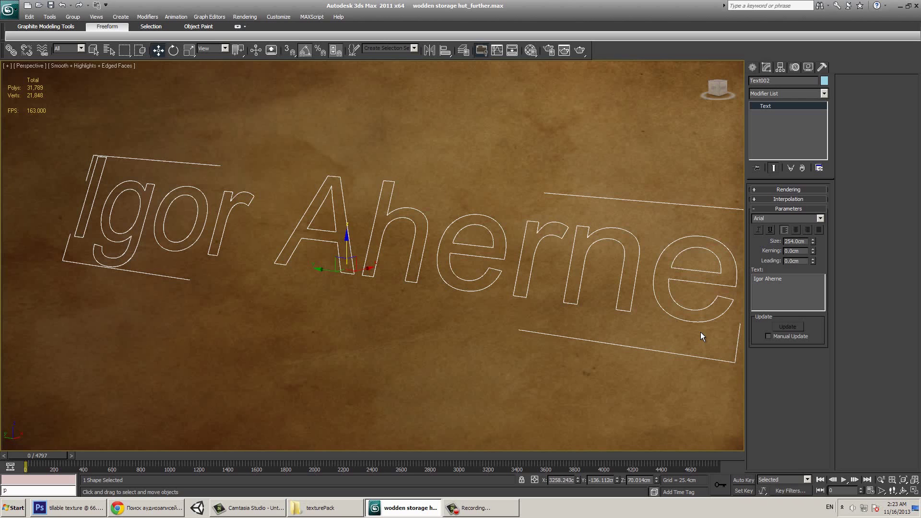
text(M)
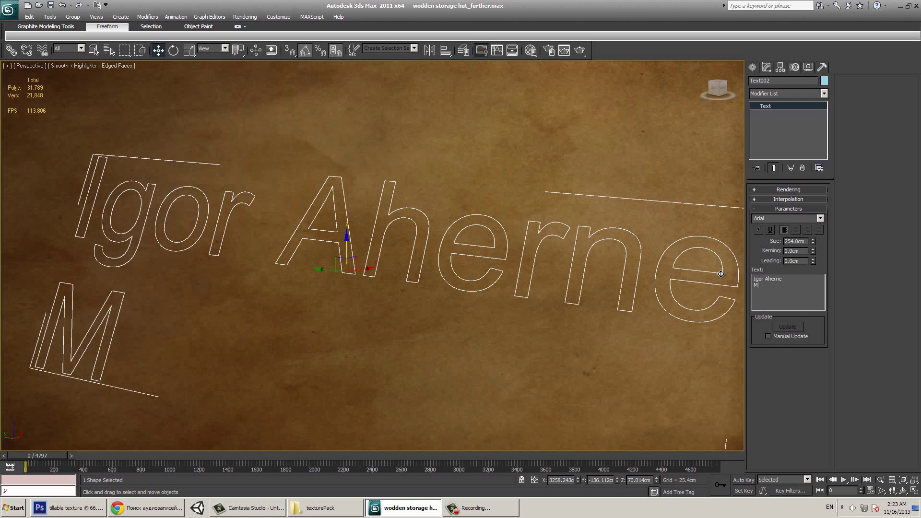
key(BackSpace)
text(thank you!)
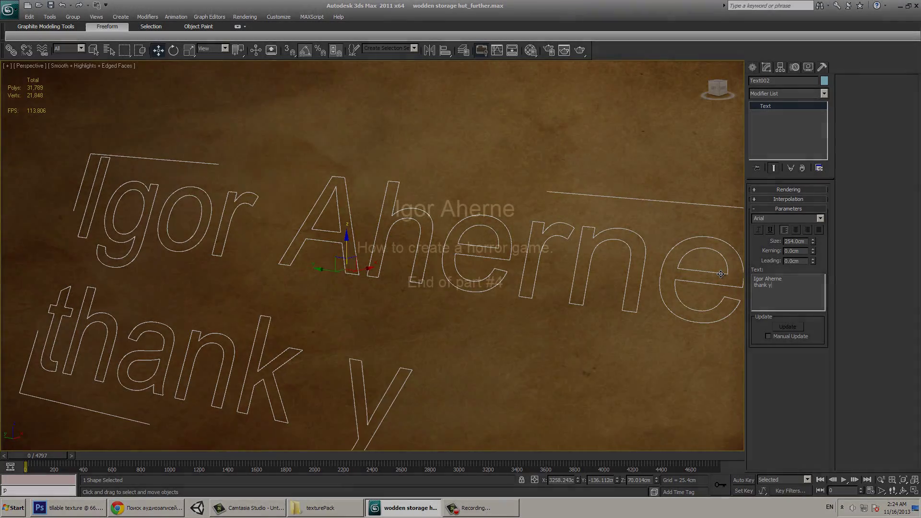